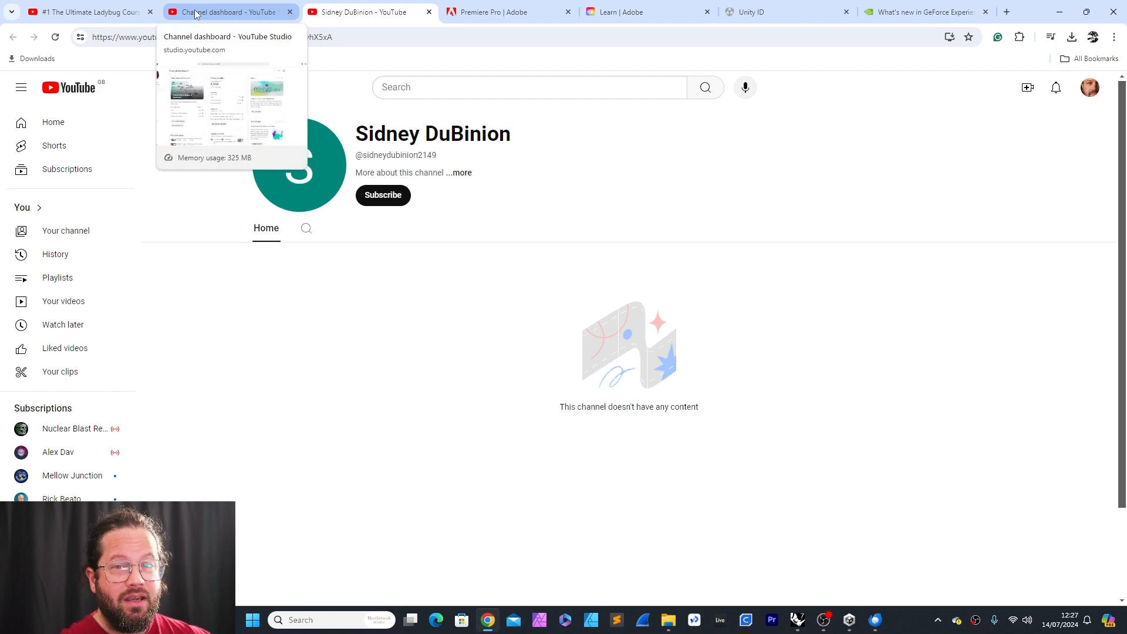
Step: Browse the Ultimate Ladybug Course playlist from its first video through Ladybug 1.8 Tutorial #22
{"action": "left_click", "coordinate": [195, 13]}
{"action": "left_click", "coordinate": [88, 12]}
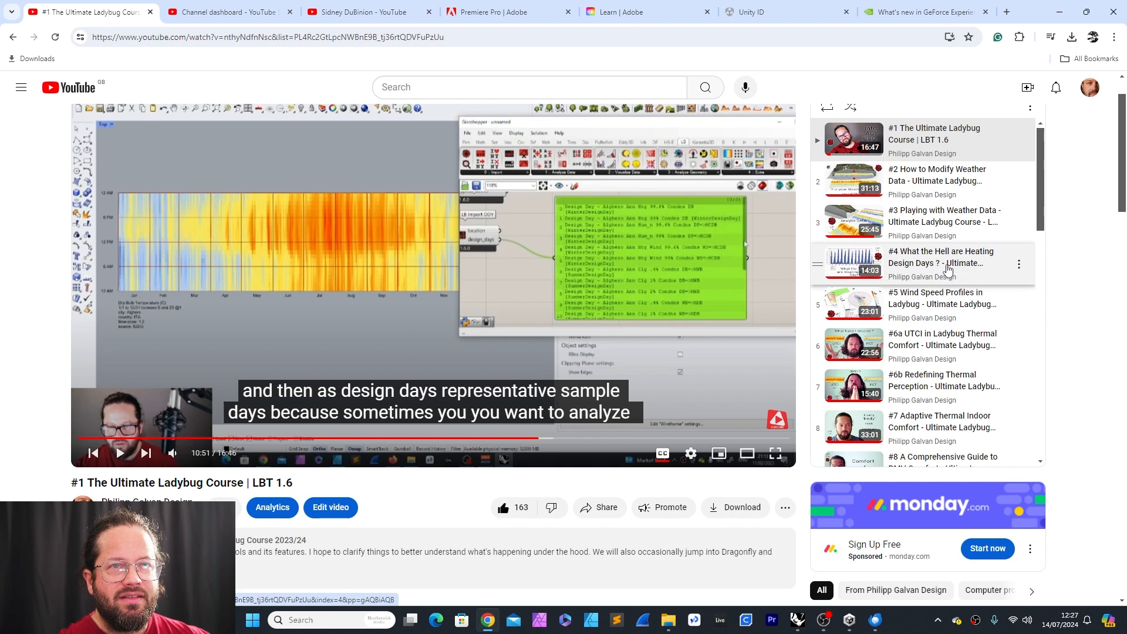
{"action": "scroll", "coordinate": [947, 269], "scroll_direction": "down", "scroll_amount": 1}
{"action": "scroll", "coordinate": [951, 235], "scroll_direction": "down", "scroll_amount": 1}
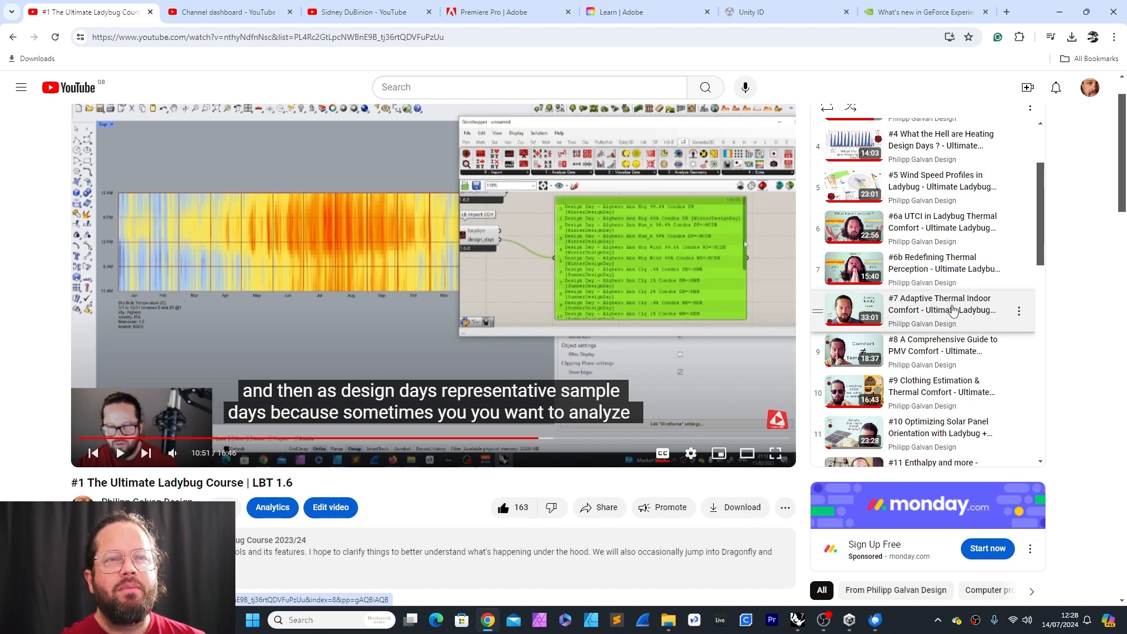
{"action": "scroll", "coordinate": [938, 352], "scroll_direction": "down", "scroll_amount": 2}
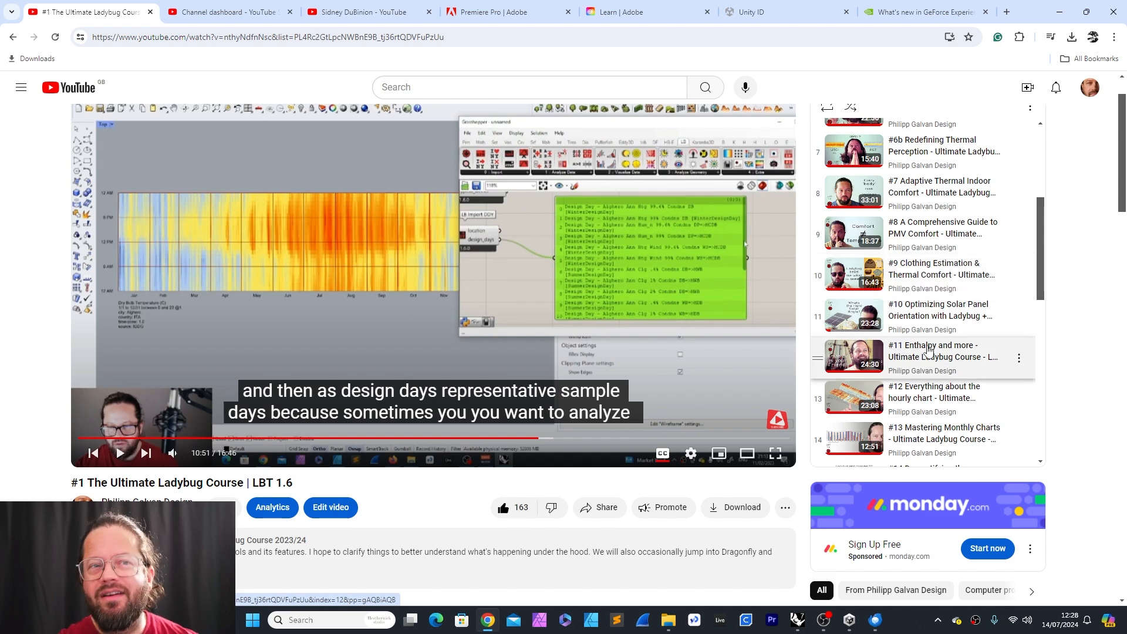
{"action": "scroll", "coordinate": [951, 387], "scroll_direction": "down", "scroll_amount": 3}
{"action": "scroll", "coordinate": [952, 389], "scroll_direction": "down", "scroll_amount": 3}
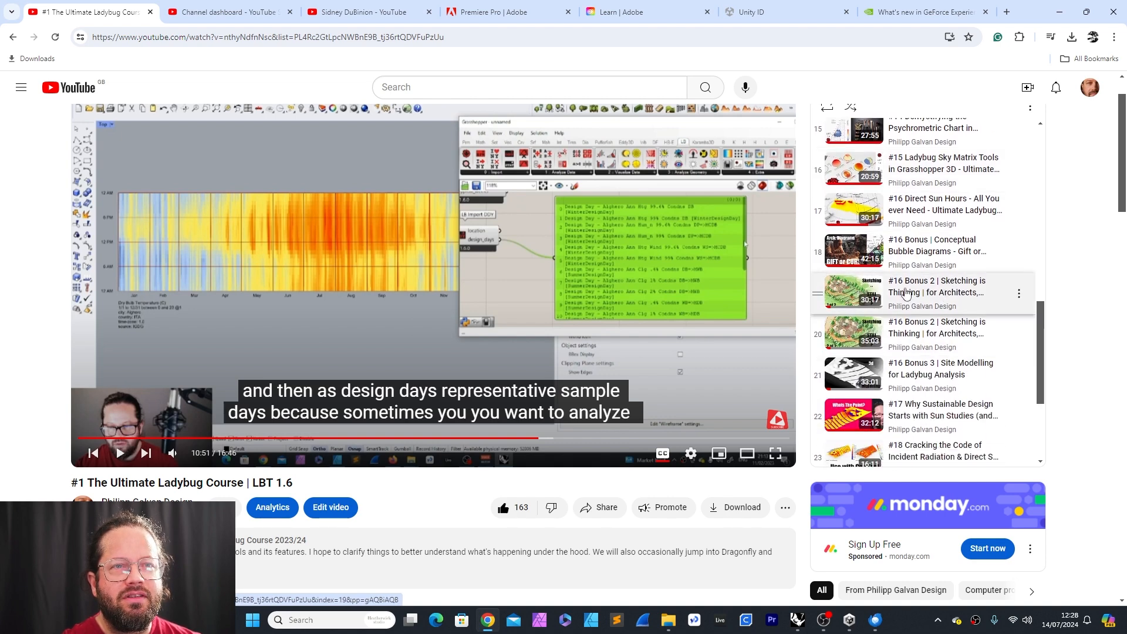
{"action": "scroll", "coordinate": [925, 281], "scroll_direction": "down", "scroll_amount": 1}
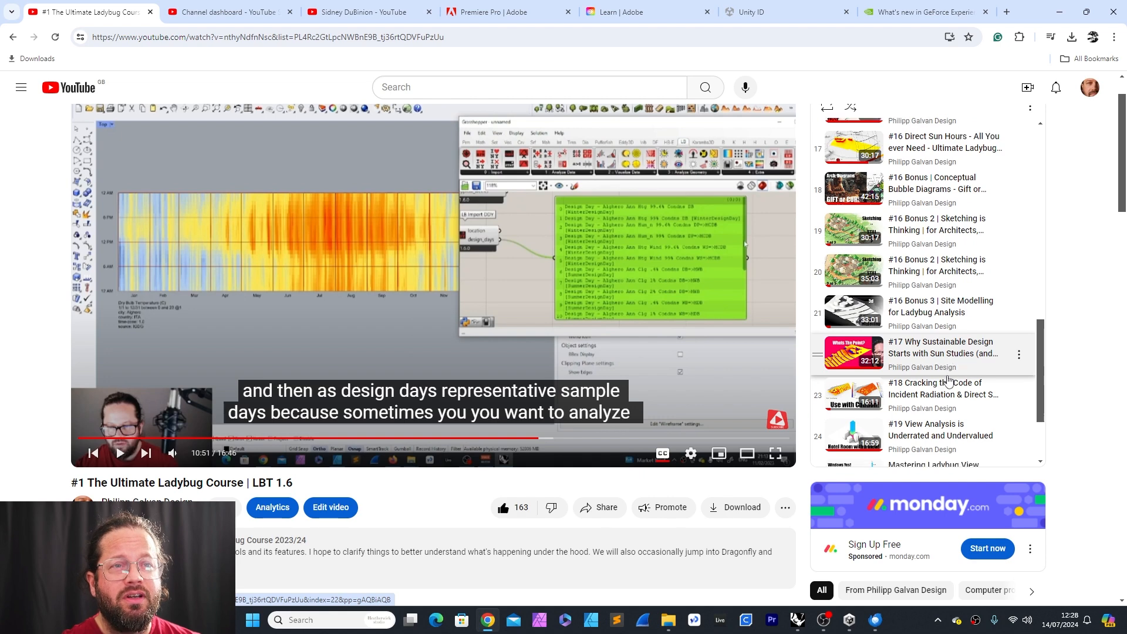
{"action": "scroll", "coordinate": [945, 382], "scroll_direction": "down", "scroll_amount": 2}
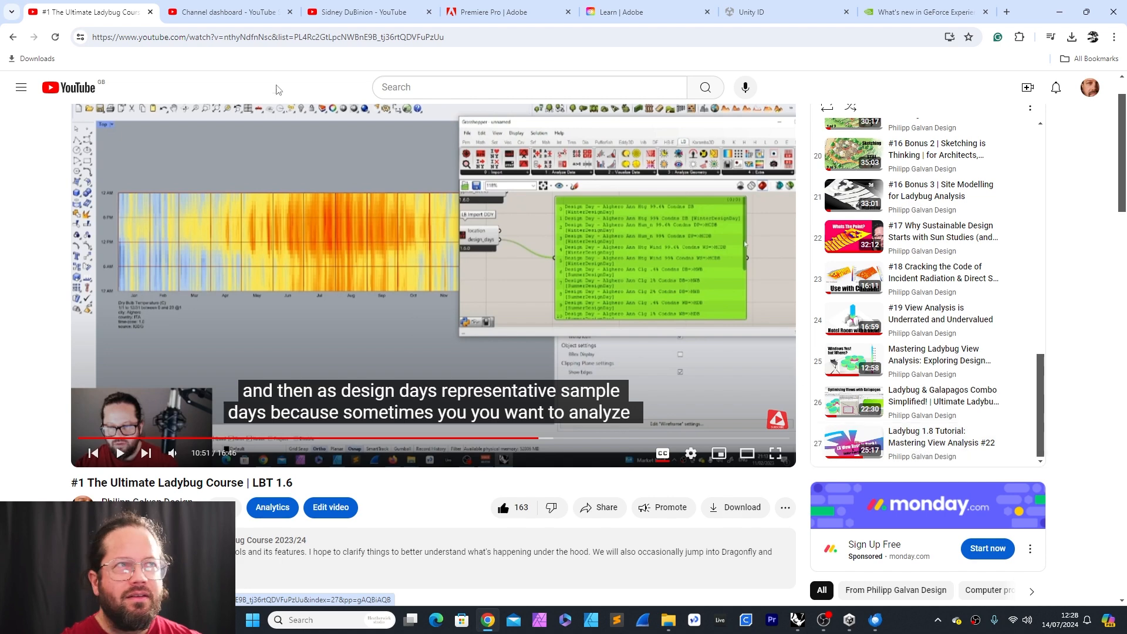
Step: Switch to the channel dashboard in YouTube Studio and open the channel's comments
{"action": "left_click", "coordinate": [205, 9]}
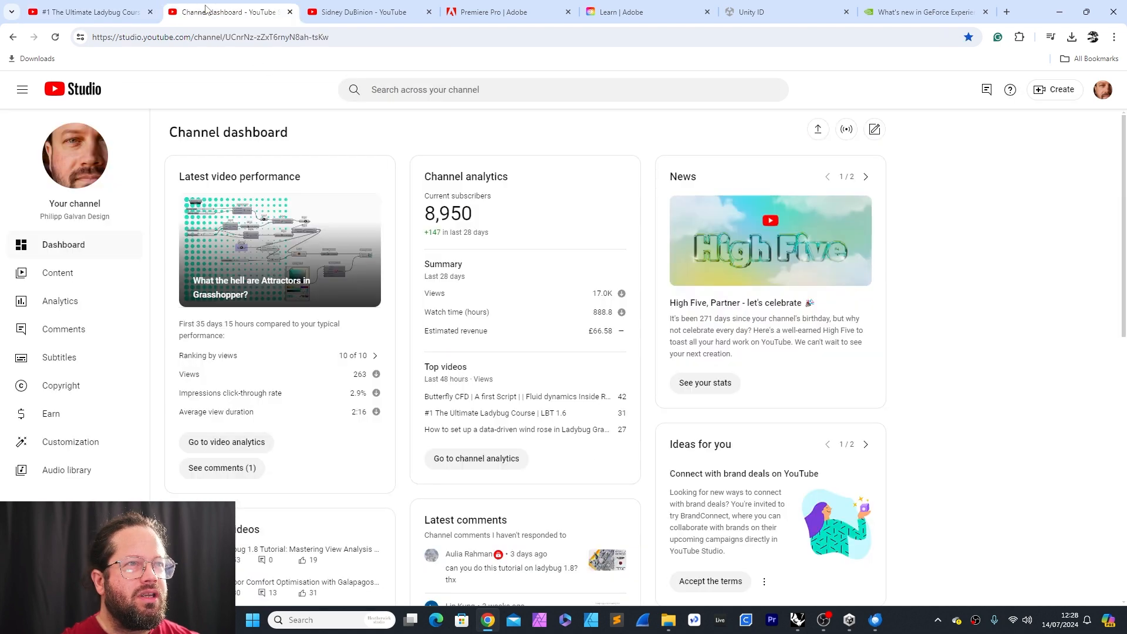
{"action": "left_click", "coordinate": [68, 327]}
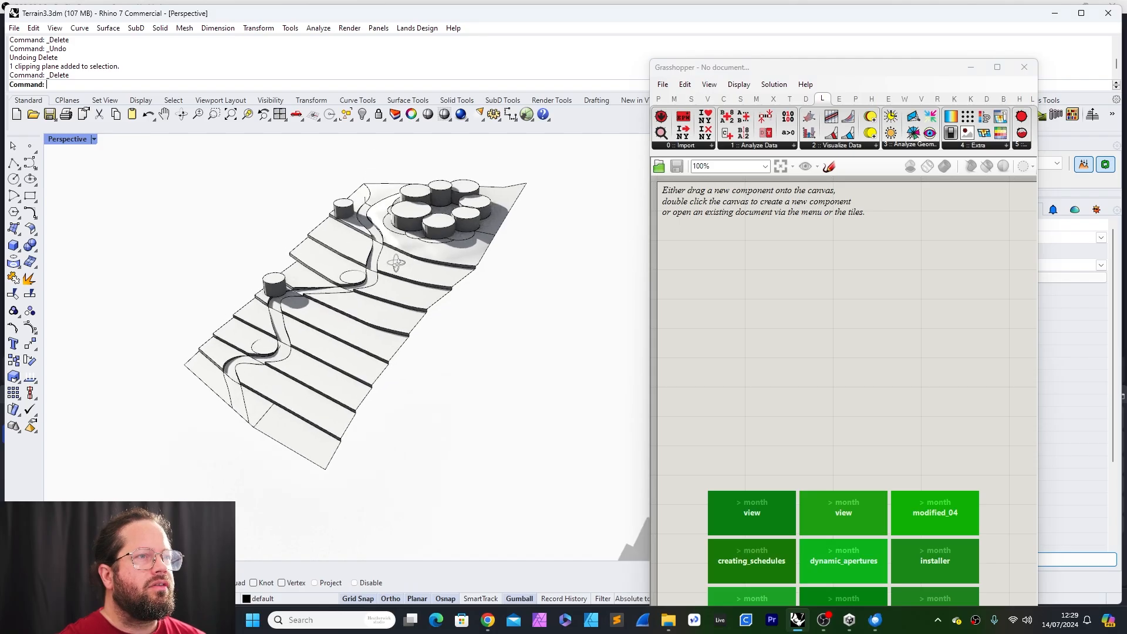
Step: Switch to Rhino and examine the terraced terrain with its winding path and cylindrical buildings from several angles
{"action": "right_click_drag", "start_coordinate": [411, 252], "coordinate": [425, 213]}
{"action": "scroll", "coordinate": [425, 213], "scroll_direction": "up", "scroll_amount": 2}
{"action": "right_click_drag", "start_coordinate": [450, 285], "coordinate": [571, 319]}
{"action": "scroll", "coordinate": [417, 290], "scroll_direction": "up", "scroll_amount": 4}
{"action": "scroll", "coordinate": [413, 281], "scroll_direction": "down", "scroll_amount": 6}
{"action": "scroll", "coordinate": [471, 312], "scroll_direction": "up", "scroll_amount": 4}
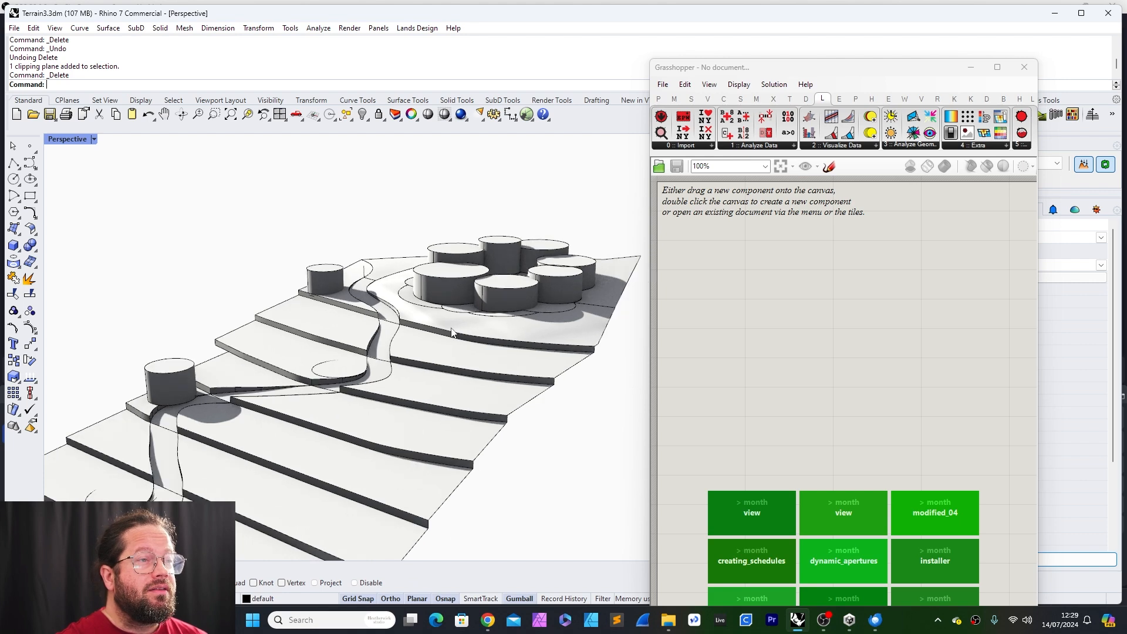
{"action": "right_click_drag", "start_coordinate": [472, 312], "coordinate": [461, 274]}
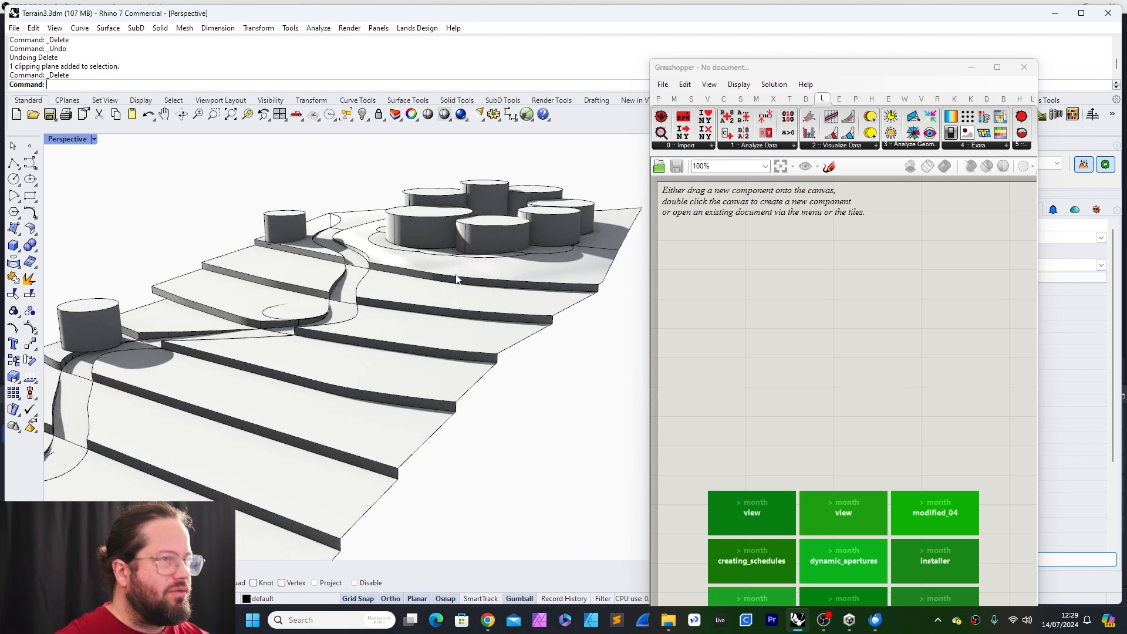
{"action": "scroll", "coordinate": [458, 278], "scroll_direction": "down", "scroll_amount": 5}
{"action": "scroll", "coordinate": [525, 261], "scroll_direction": "up", "scroll_amount": 4}
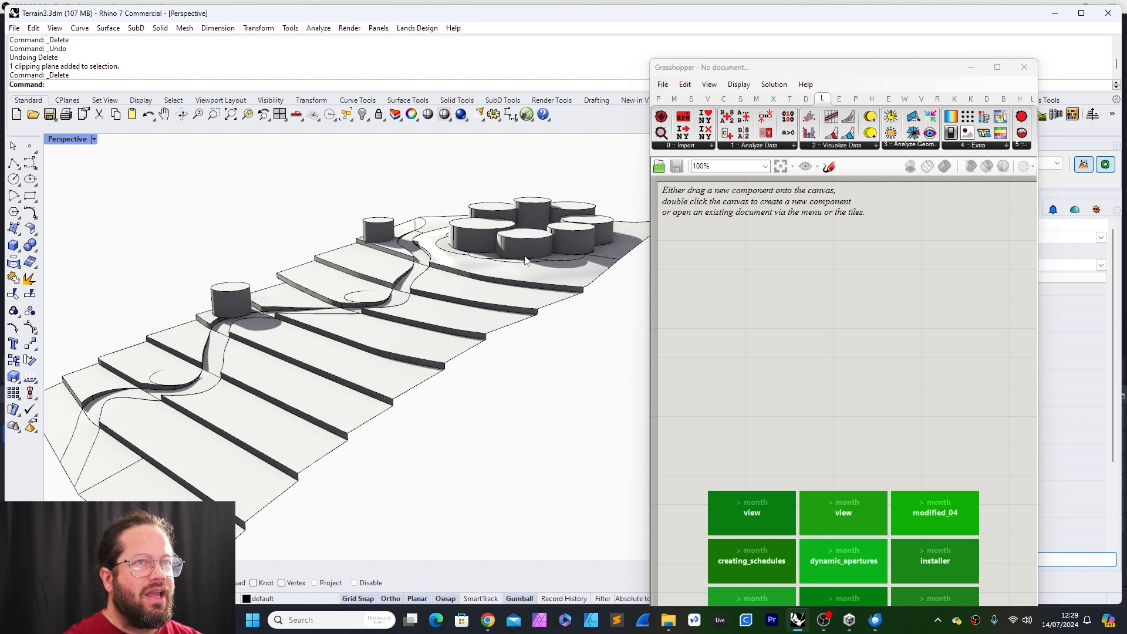
{"action": "scroll", "coordinate": [396, 286], "scroll_direction": "down", "scroll_amount": 1}
{"action": "scroll", "coordinate": [397, 286], "scroll_direction": "up", "scroll_amount": 3}
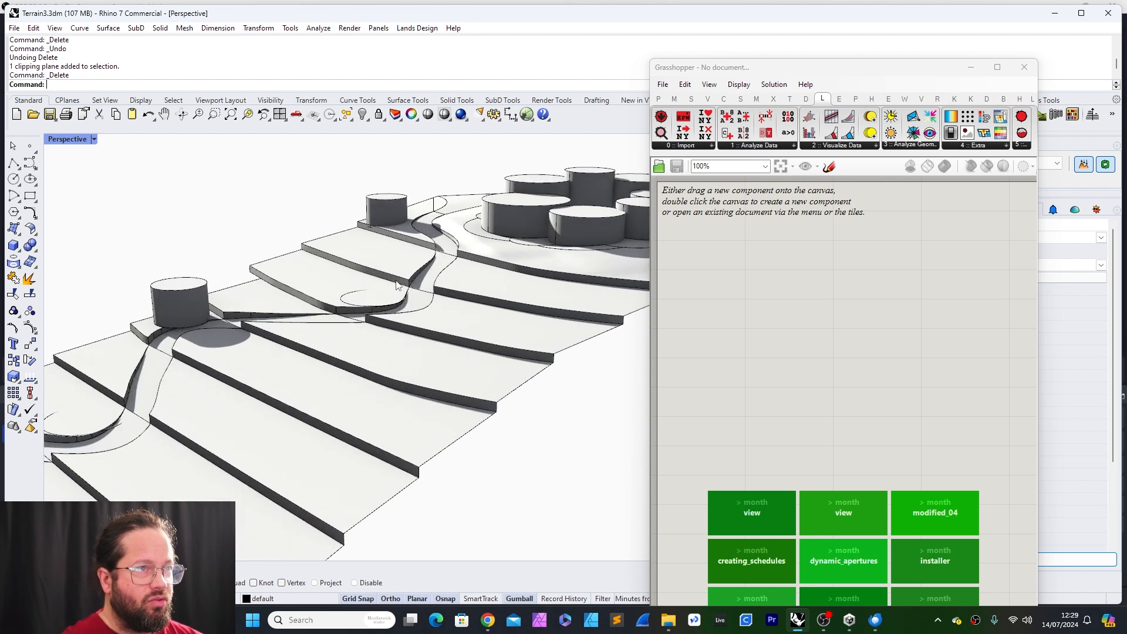
{"action": "scroll", "coordinate": [397, 286], "scroll_direction": "down", "scroll_amount": 2}
{"action": "scroll", "coordinate": [352, 252], "scroll_direction": "up", "scroll_amount": 2}
Step: Reposition the Grasshopper window and widen it over part of the Rhino viewport
{"action": "left_click_drag", "start_coordinate": [839, 71], "coordinate": [878, 66]}
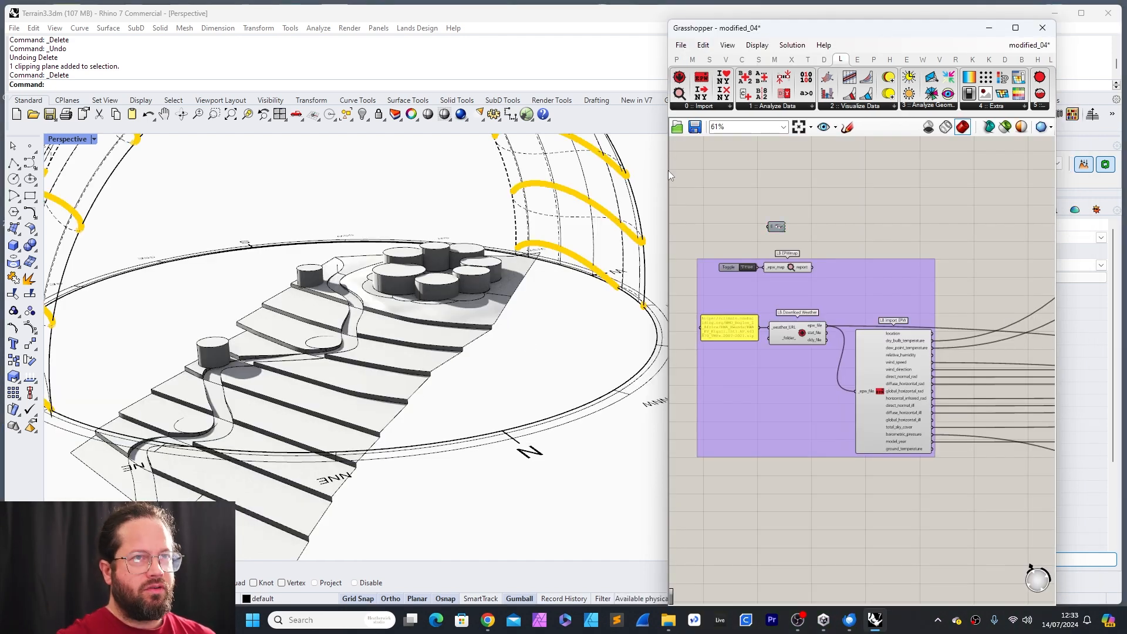
{"action": "left_click_drag", "start_coordinate": [669, 163], "coordinate": [506, 165]}
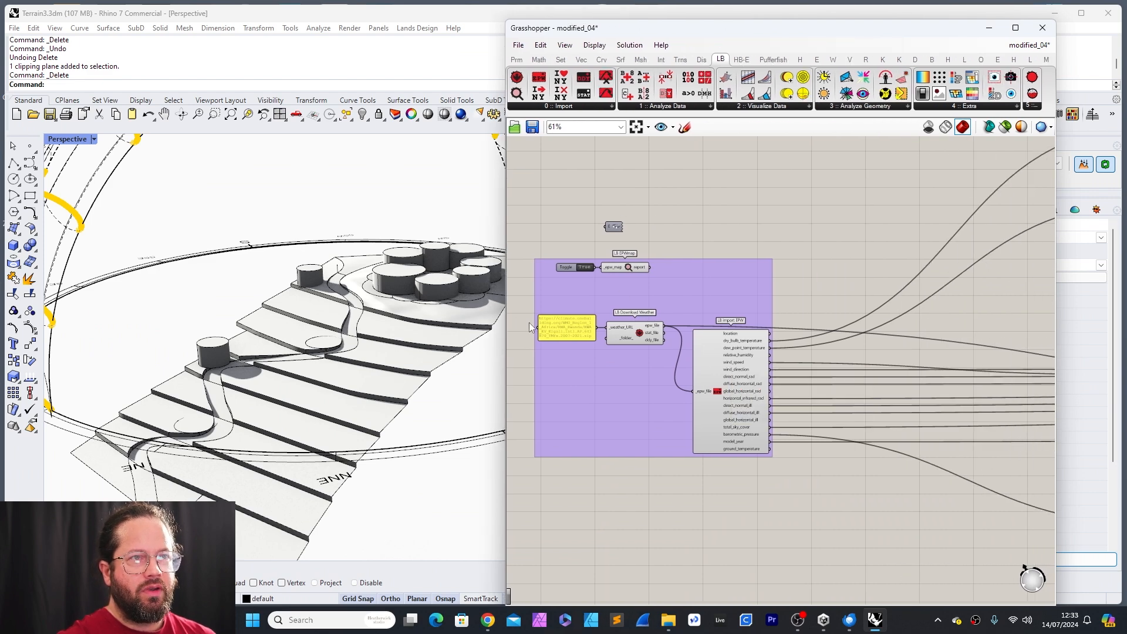
Step: Examine the modified_04 definition from the weather download group through the data modification groups to the EPW writing group
{"action": "scroll", "coordinate": [534, 324], "scroll_direction": "up", "scroll_amount": 3}
{"action": "left_click", "coordinate": [581, 332]}
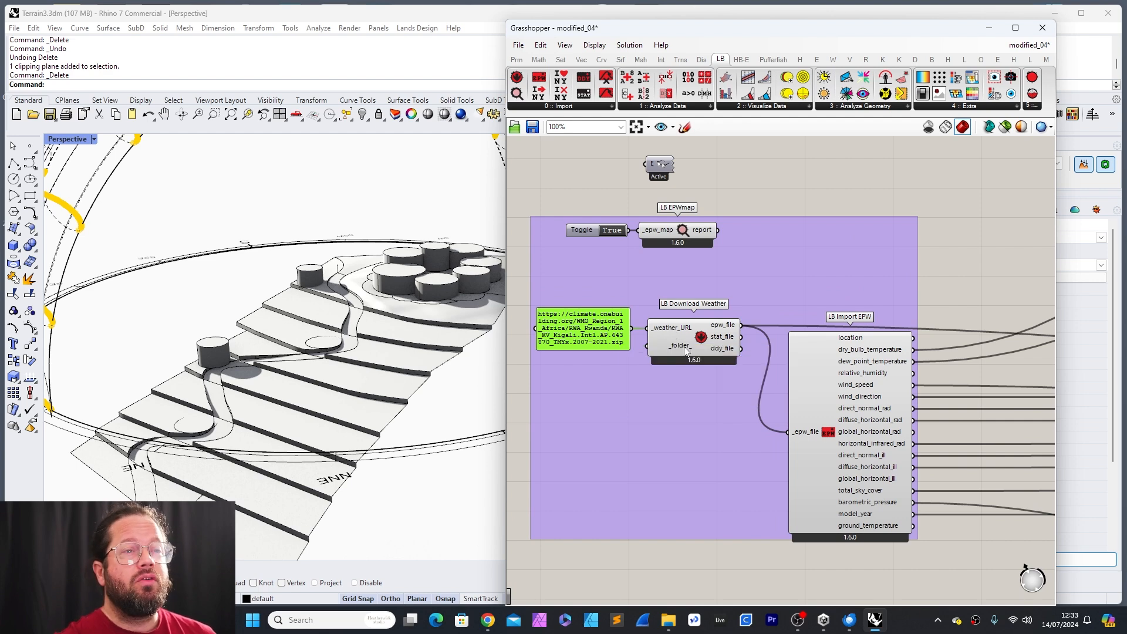
{"action": "left_click_drag", "start_coordinate": [517, 277], "coordinate": [917, 561]}
{"action": "scroll", "coordinate": [745, 413], "scroll_direction": "down", "scroll_amount": 8}
{"action": "scroll", "coordinate": [974, 402], "scroll_direction": "up", "scroll_amount": 5}
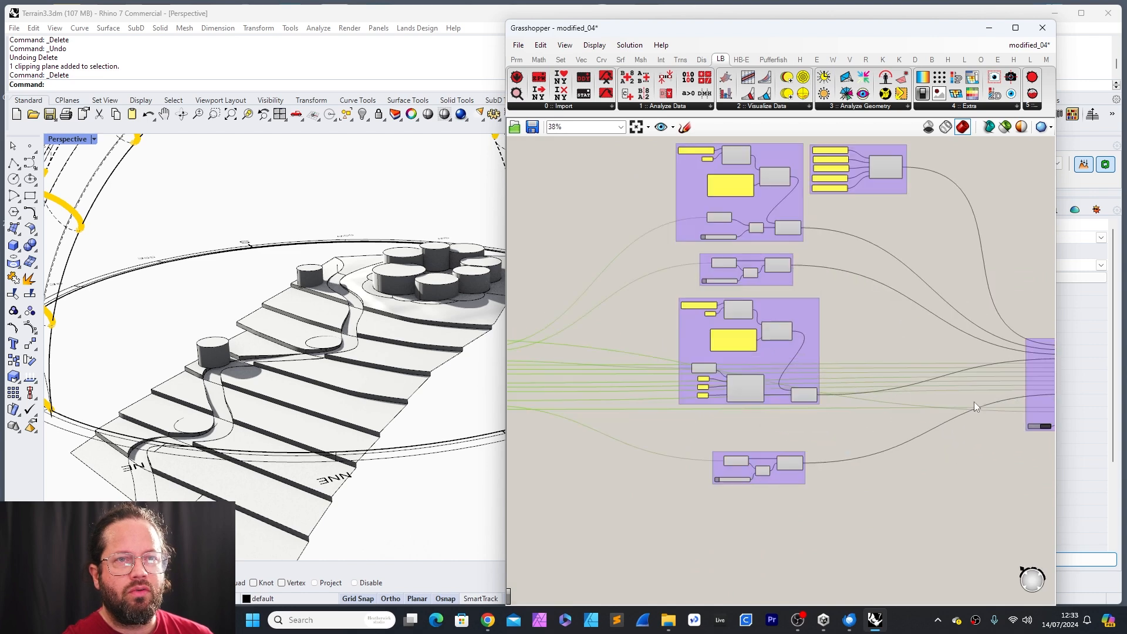
{"action": "scroll", "coordinate": [756, 224], "scroll_direction": "down", "scroll_amount": 3}
{"action": "scroll", "coordinate": [748, 239], "scroll_direction": "down", "scroll_amount": 1}
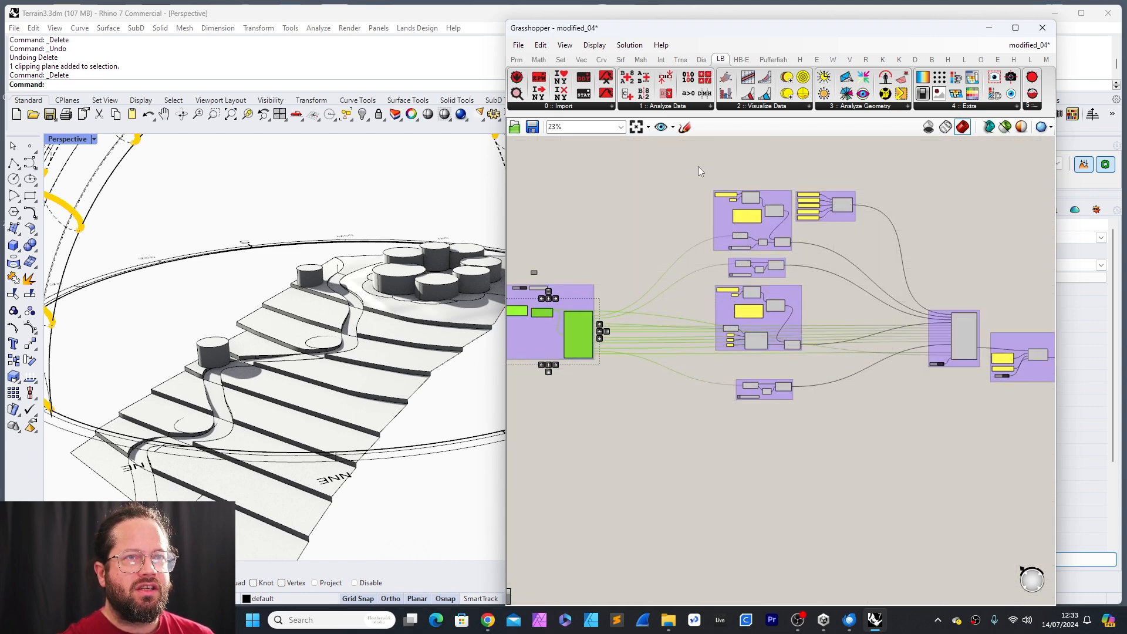
{"action": "left_click_drag", "start_coordinate": [698, 167], "coordinate": [908, 481]}
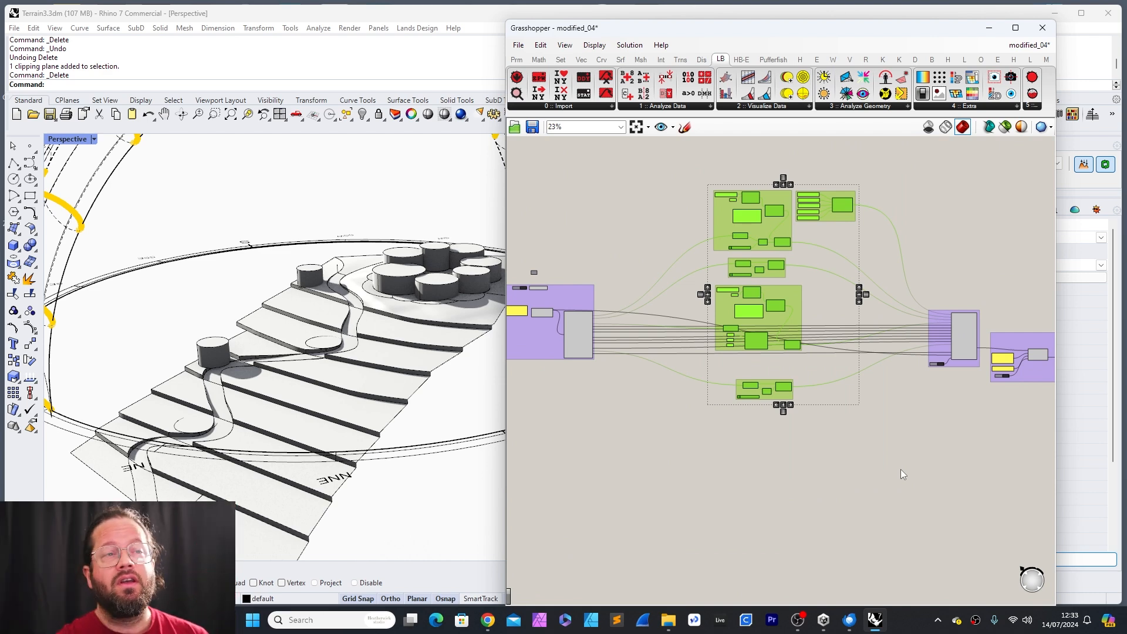
{"action": "left_click", "coordinate": [975, 283]}
{"action": "left_click_drag", "start_coordinate": [921, 267], "coordinate": [993, 414]}
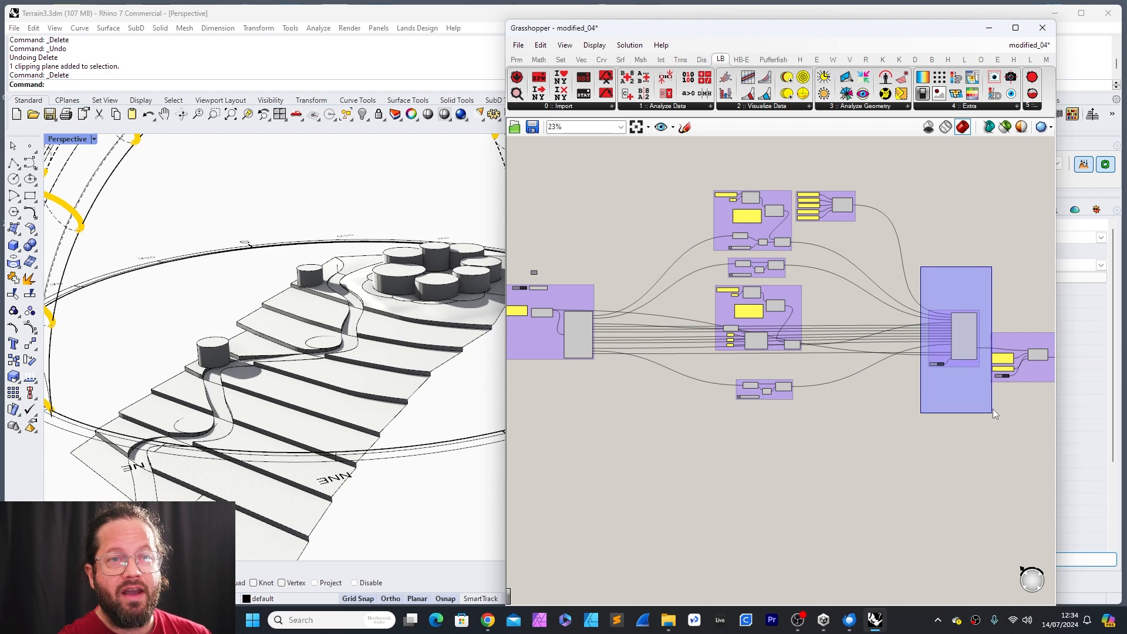
{"action": "left_click", "coordinate": [915, 411]}
{"action": "scroll", "coordinate": [821, 372], "scroll_direction": "down", "scroll_amount": 7}
{"action": "scroll", "coordinate": [847, 365], "scroll_direction": "up", "scroll_amount": 10}
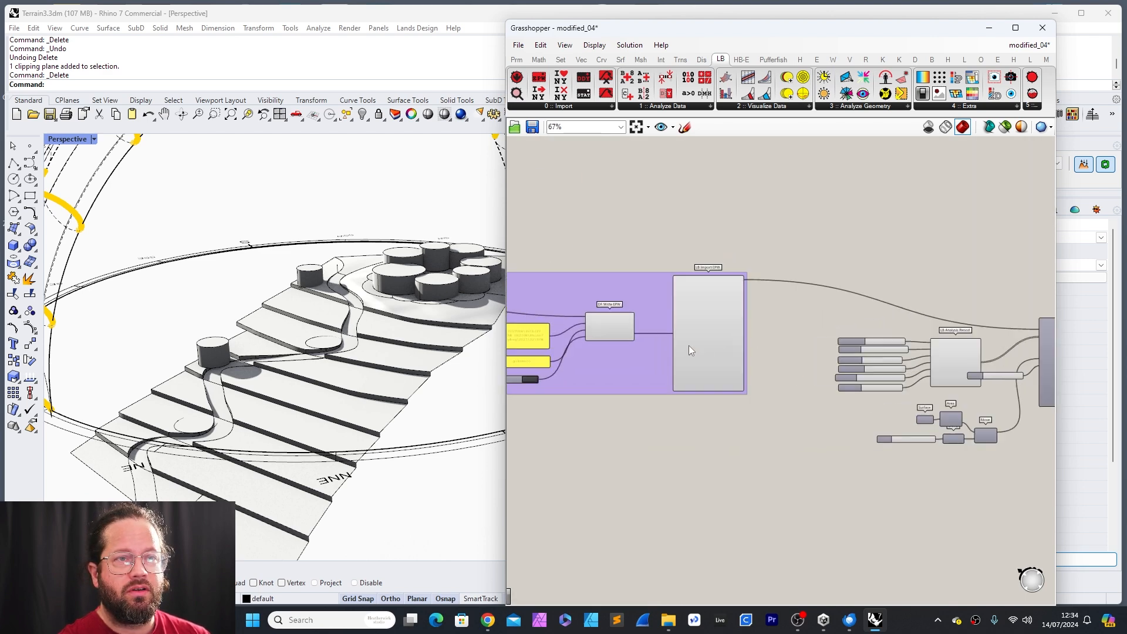
Step: Delete the sliders and analysis components that follow the final LB Import EPW component
{"action": "scroll", "coordinate": [716, 344], "scroll_direction": "down", "scroll_amount": 4}
{"action": "left_click_drag", "start_coordinate": [627, 257], "coordinate": [985, 447]}
{"action": "key", "text": "Delete"}
{"action": "scroll", "coordinate": [982, 436], "scroll_direction": "down", "scroll_amount": 5}
{"action": "scroll", "coordinate": [603, 390], "scroll_direction": "up", "scroll_amount": 1}
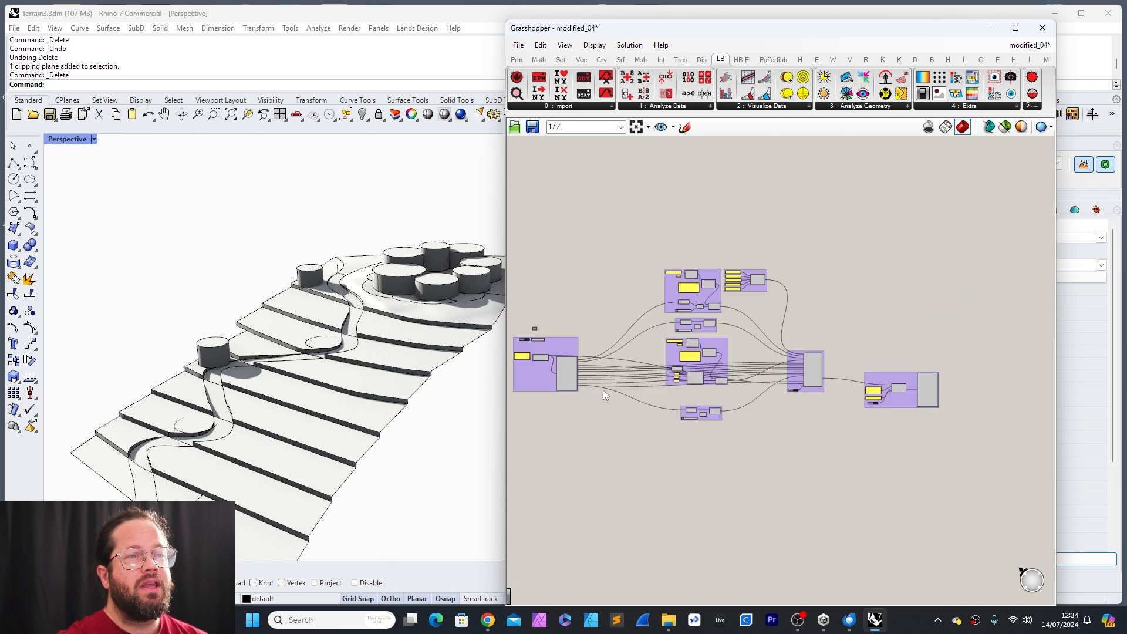
Step: Compare the LB Import EPW component following DF Write EPW with the one fed by LB Download Weather
{"action": "scroll", "coordinate": [932, 390], "scroll_direction": "up", "scroll_amount": 10}
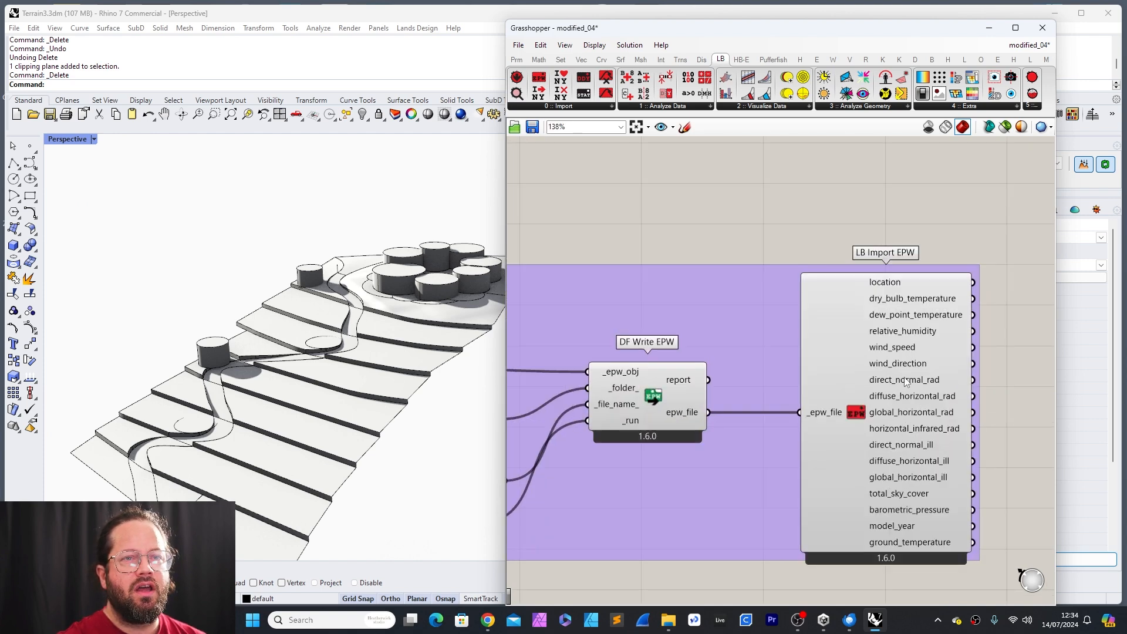
{"action": "left_click", "coordinate": [649, 379]}
{"action": "left_click", "coordinate": [856, 315]}
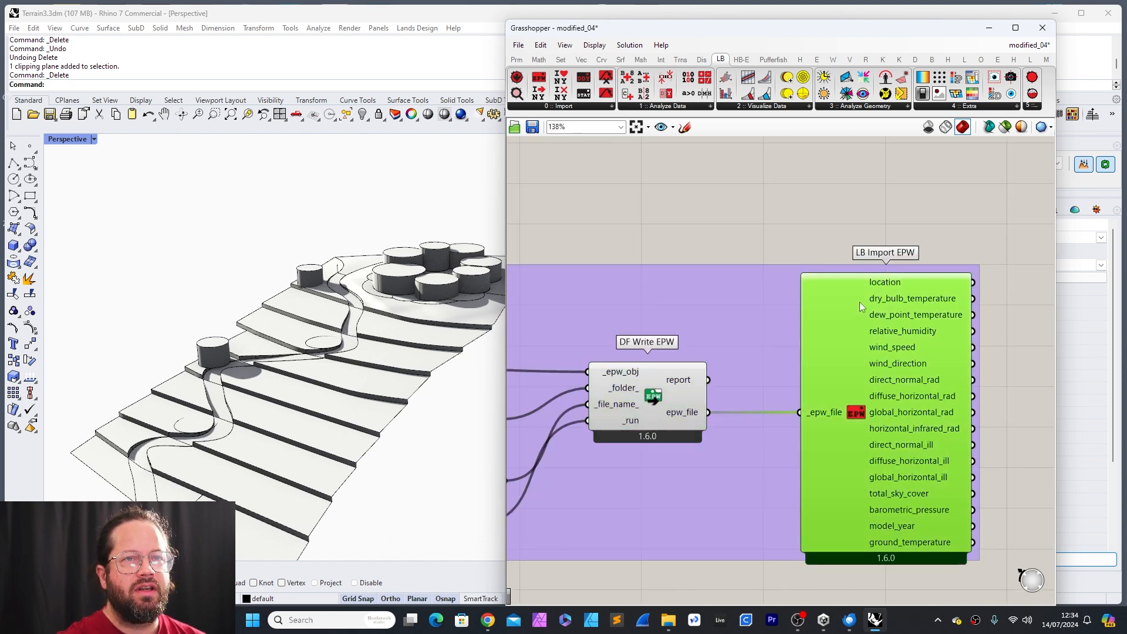
{"action": "left_click", "coordinate": [909, 254]}
{"action": "left_click", "coordinate": [864, 350]}
{"action": "scroll", "coordinate": [860, 341], "scroll_direction": "down", "scroll_amount": 3}
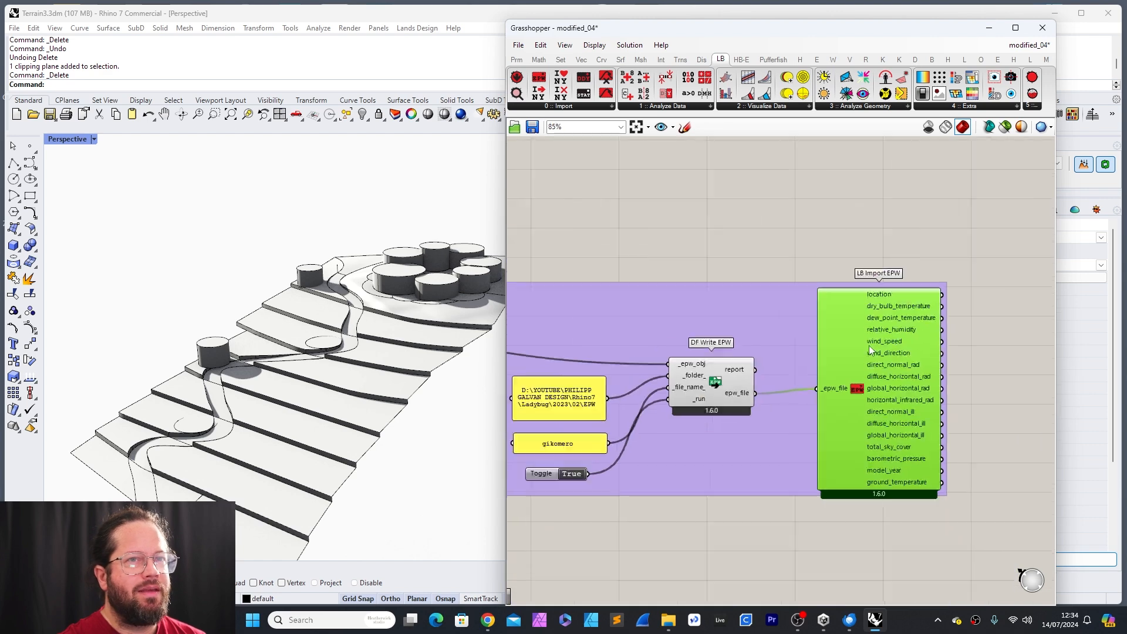
{"action": "scroll", "coordinate": [867, 347], "scroll_direction": "down", "scroll_amount": 12}
{"action": "scroll", "coordinate": [608, 349], "scroll_direction": "up", "scroll_amount": 14}
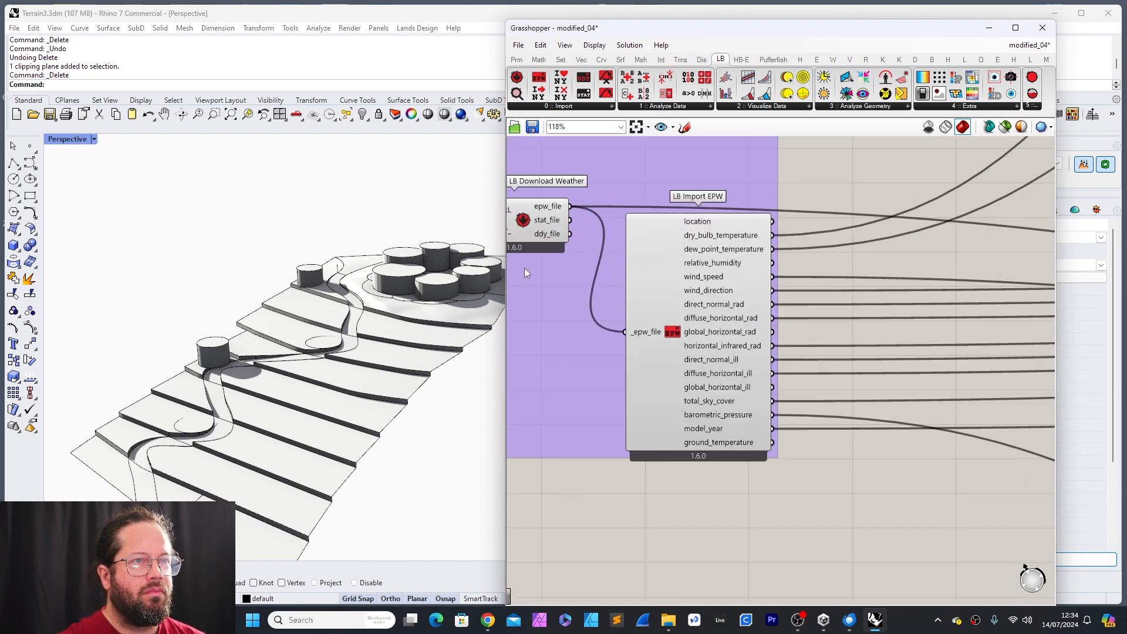
{"action": "scroll", "coordinate": [524, 268], "scroll_direction": "down", "scroll_amount": 4}
{"action": "scroll", "coordinate": [626, 283], "scroll_direction": "up", "scroll_amount": 6}
{"action": "left_click", "coordinate": [600, 251]}
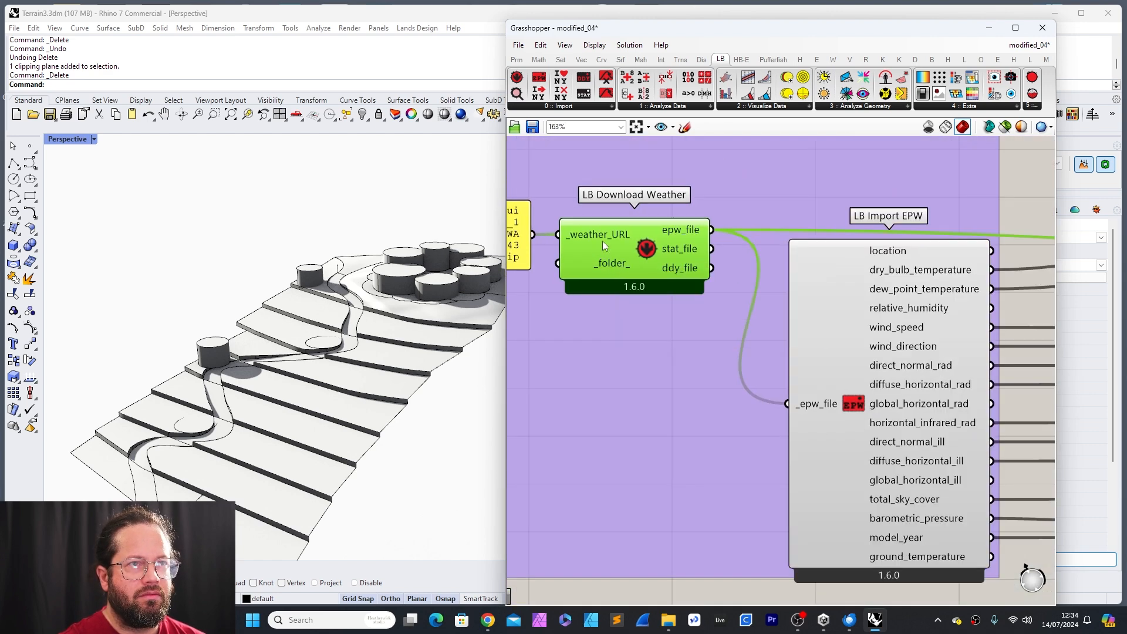
{"action": "left_click", "coordinate": [871, 271]}
{"action": "scroll", "coordinate": [797, 304], "scroll_direction": "down", "scroll_amount": 2}
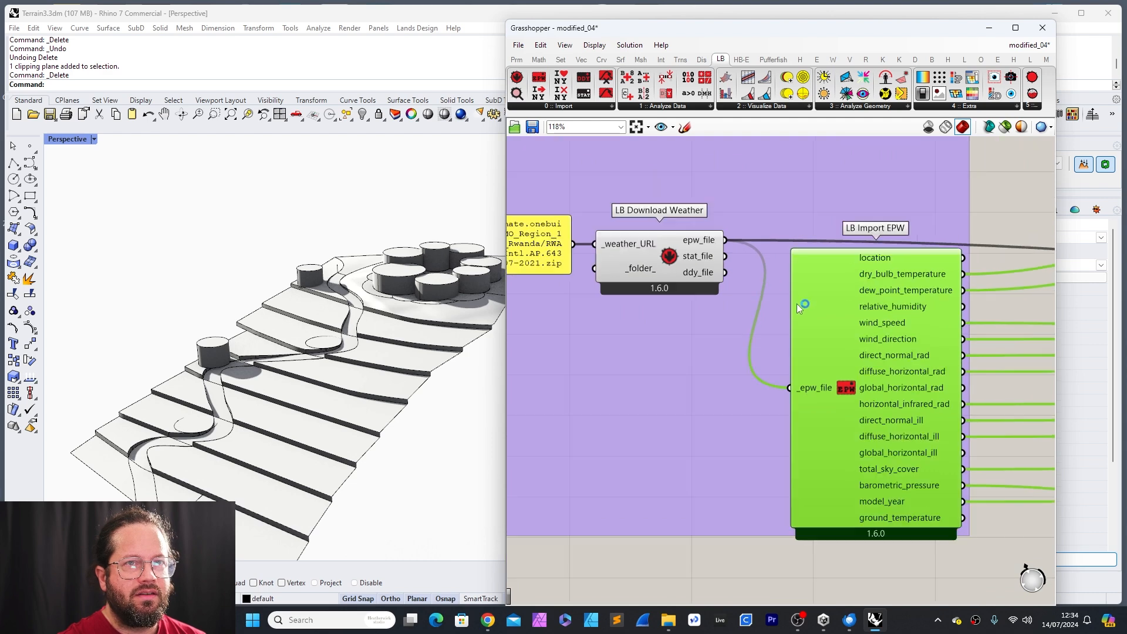
Step: Check the version number on the LB Import EPW component that follows DF Write EPW
{"action": "scroll", "coordinate": [692, 315], "scroll_direction": "down", "scroll_amount": 11}
{"action": "scroll", "coordinate": [934, 326], "scroll_direction": "up", "scroll_amount": 1}
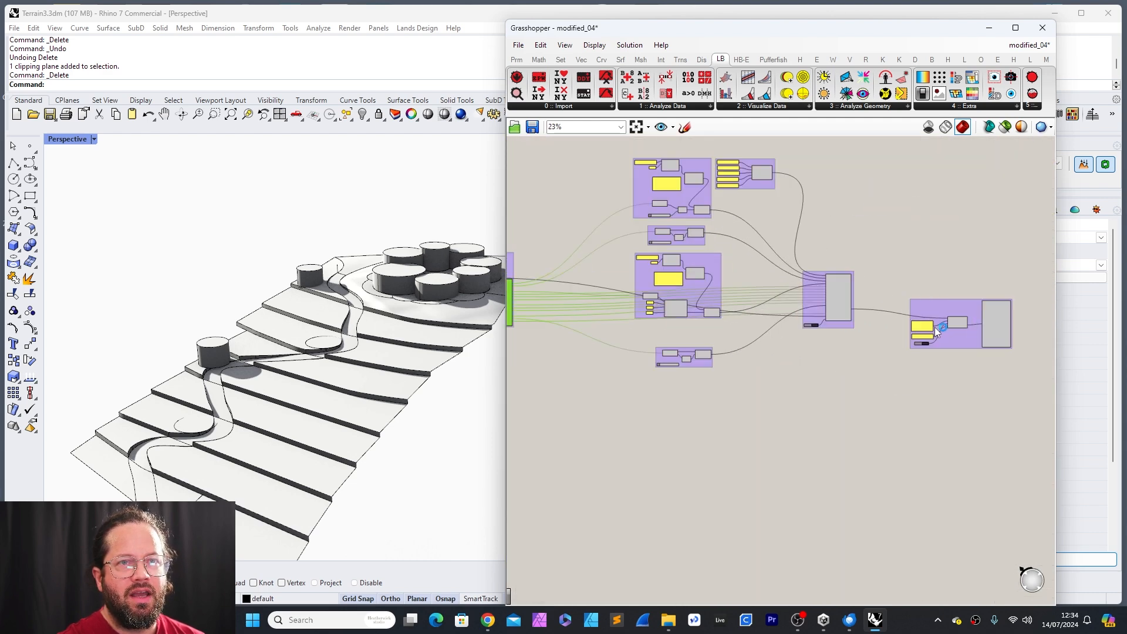
{"action": "scroll", "coordinate": [934, 326], "scroll_direction": "up", "scroll_amount": 1}
{"action": "right_click_drag", "start_coordinate": [886, 313], "coordinate": [716, 316]}
{"action": "scroll", "coordinate": [888, 322], "scroll_direction": "down", "scroll_amount": 2}
{"action": "scroll", "coordinate": [845, 324], "scroll_direction": "up", "scroll_amount": 8}
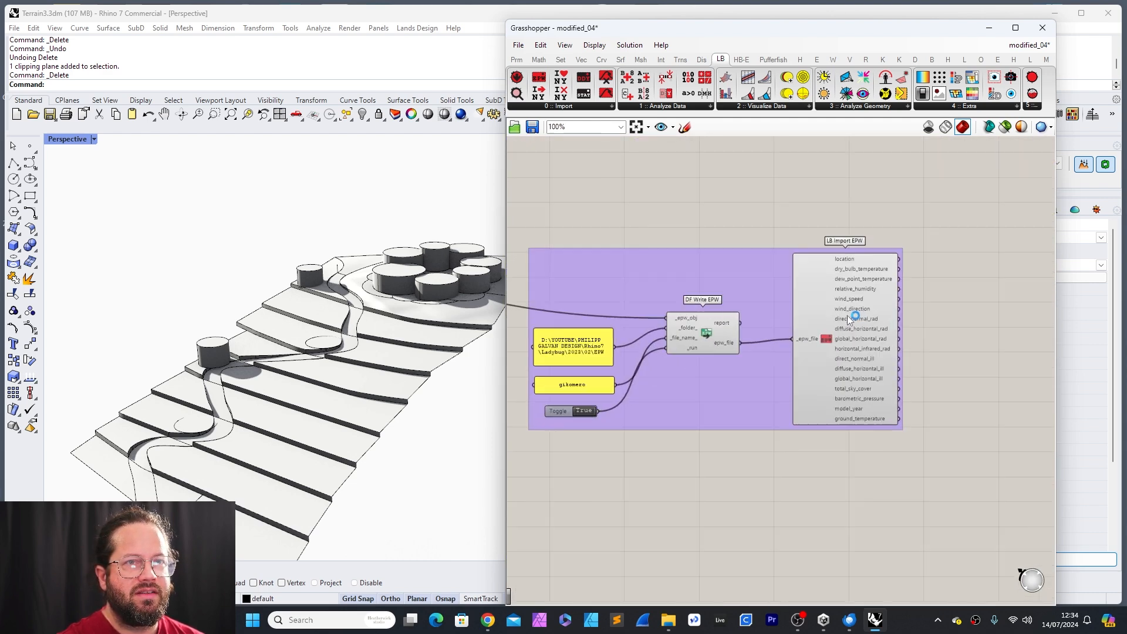
{"action": "scroll", "coordinate": [966, 372], "scroll_direction": "down", "scroll_amount": 8}
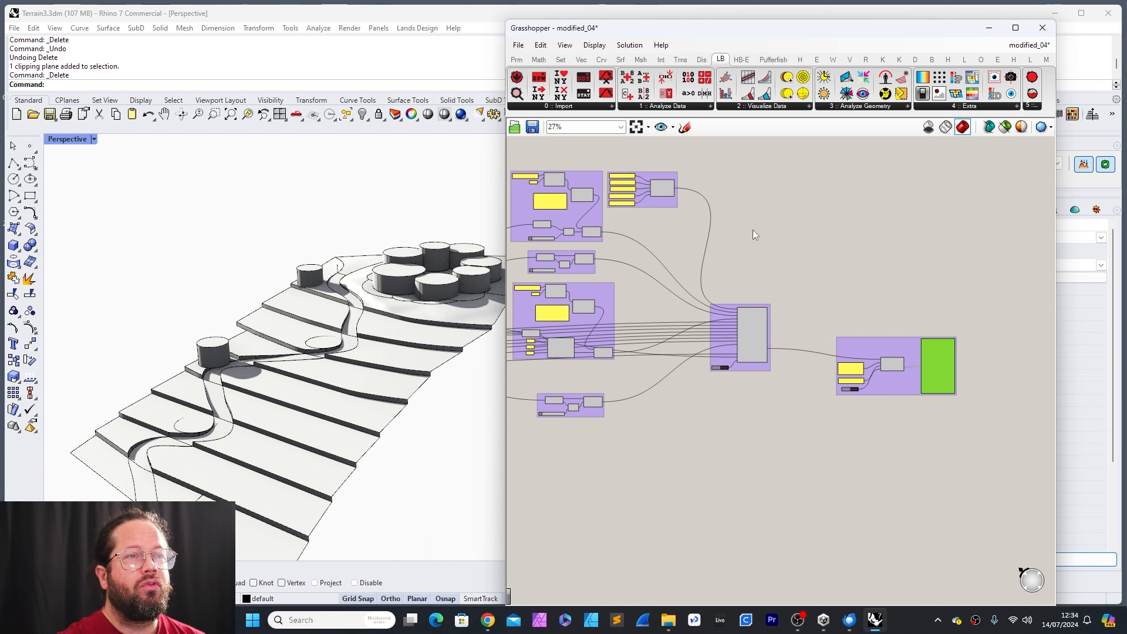
{"action": "scroll", "coordinate": [974, 370], "scroll_direction": "up", "scroll_amount": 15}
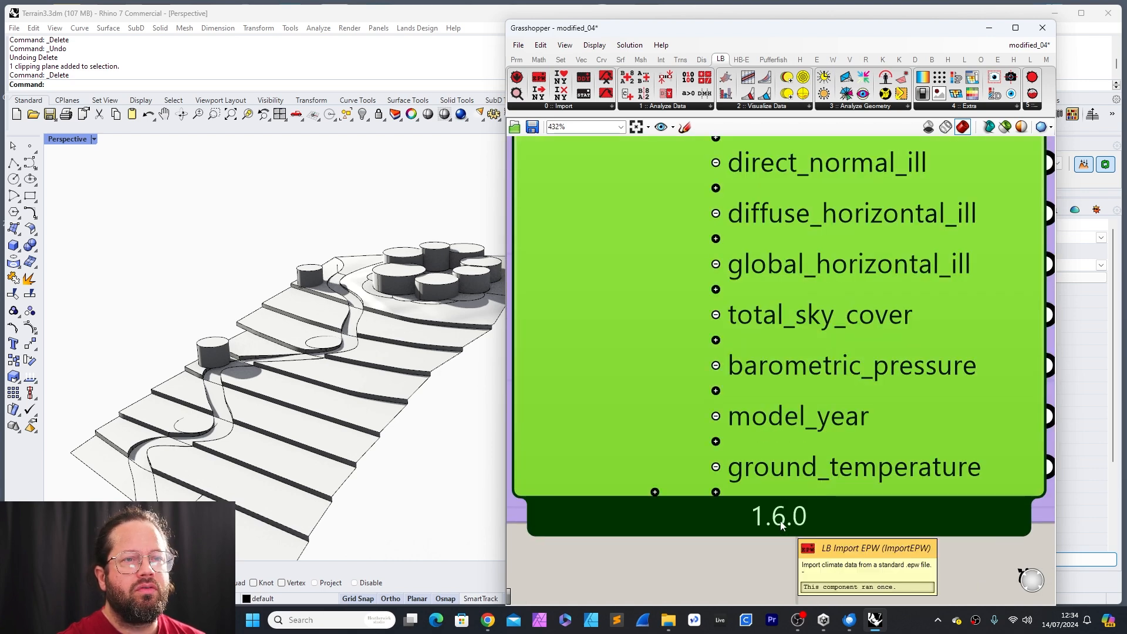
{"action": "scroll", "coordinate": [790, 449], "scroll_direction": "down", "scroll_amount": 10}
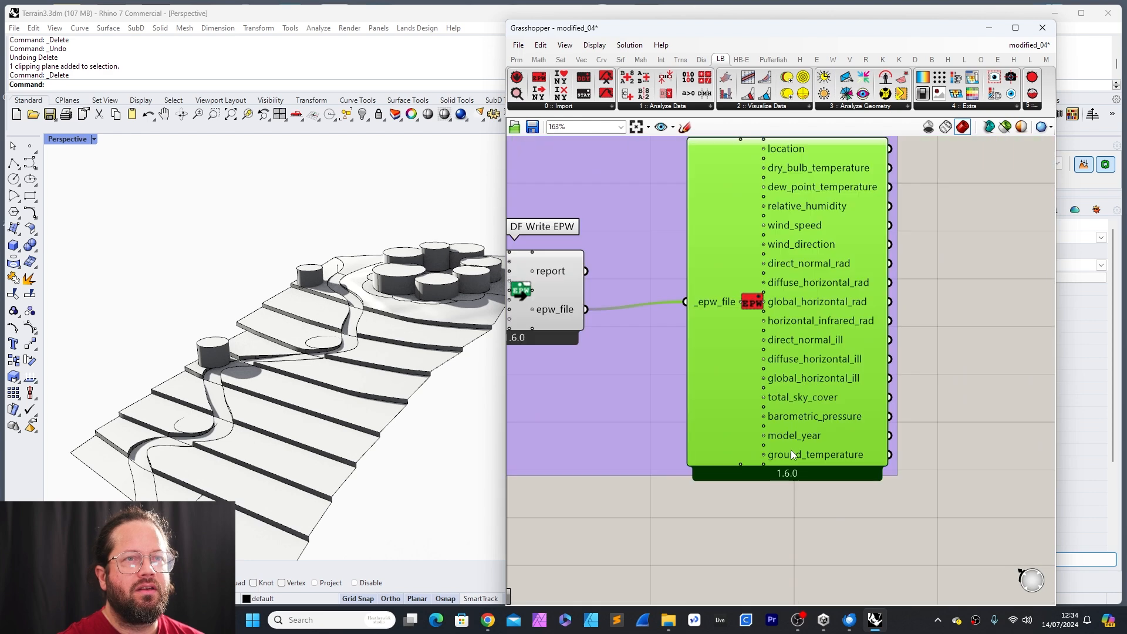
{"action": "scroll", "coordinate": [780, 411], "scroll_direction": "up", "scroll_amount": 3}
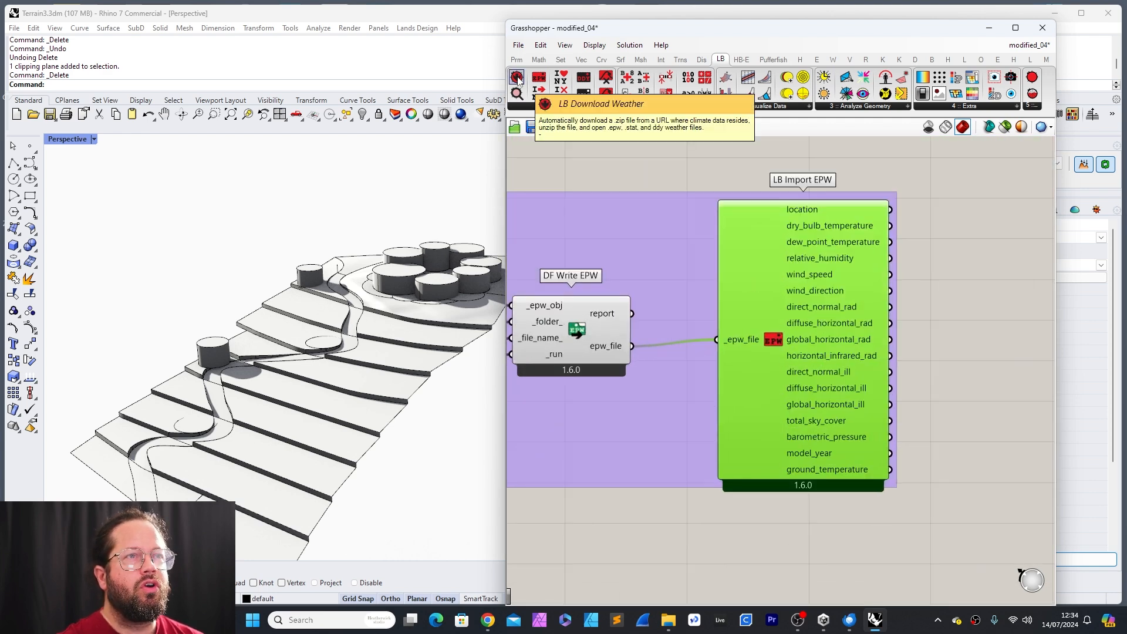
Step: Replace the LB Import EPW component after DF Write EPW with version 1.8.0, fed by the written EPW file
{"action": "left_click_drag", "start_coordinate": [538, 82], "coordinate": [937, 326]}
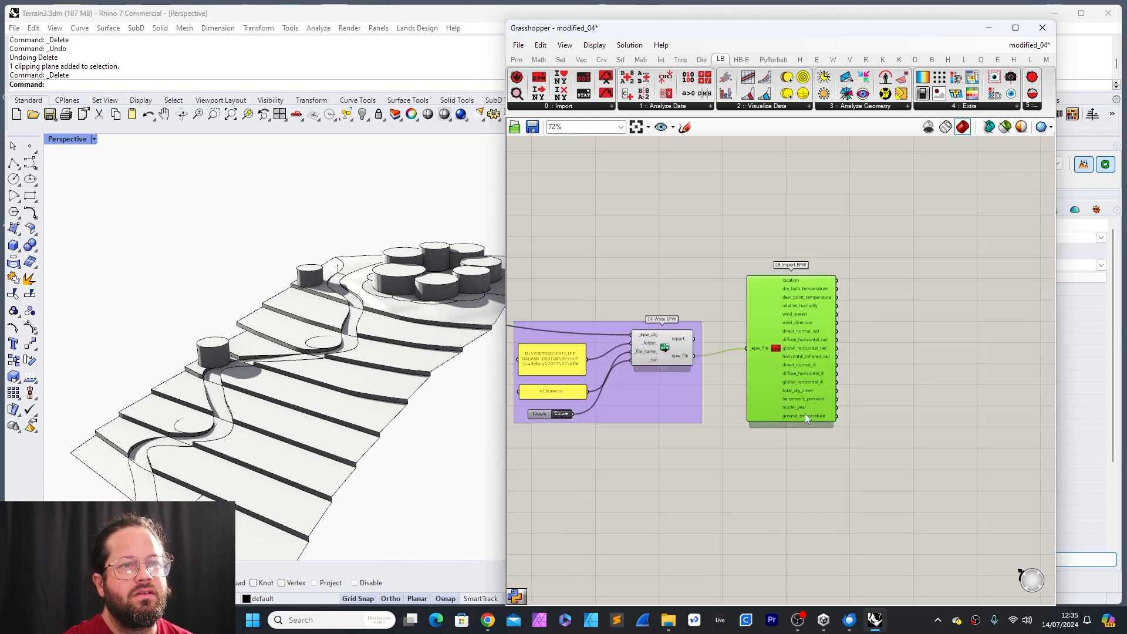
{"action": "scroll", "coordinate": [770, 541], "scroll_direction": "up", "scroll_amount": 4}
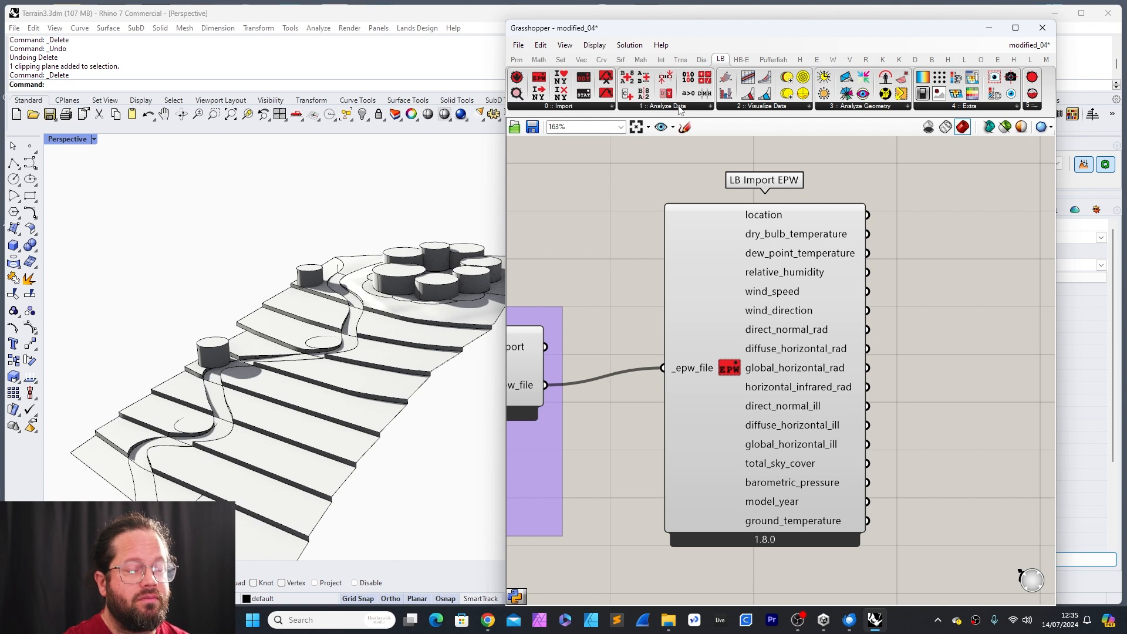
{"action": "scroll", "coordinate": [734, 283], "scroll_direction": "down", "scroll_amount": 2}
{"action": "left_click", "coordinate": [735, 283]}
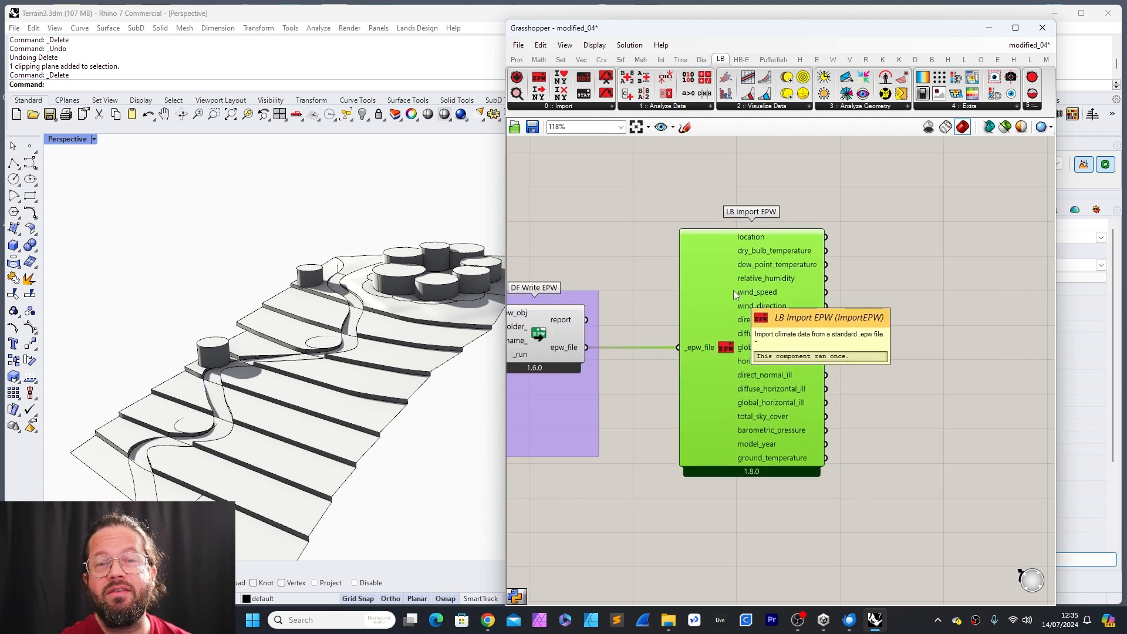
{"action": "left_click", "coordinate": [695, 252]}
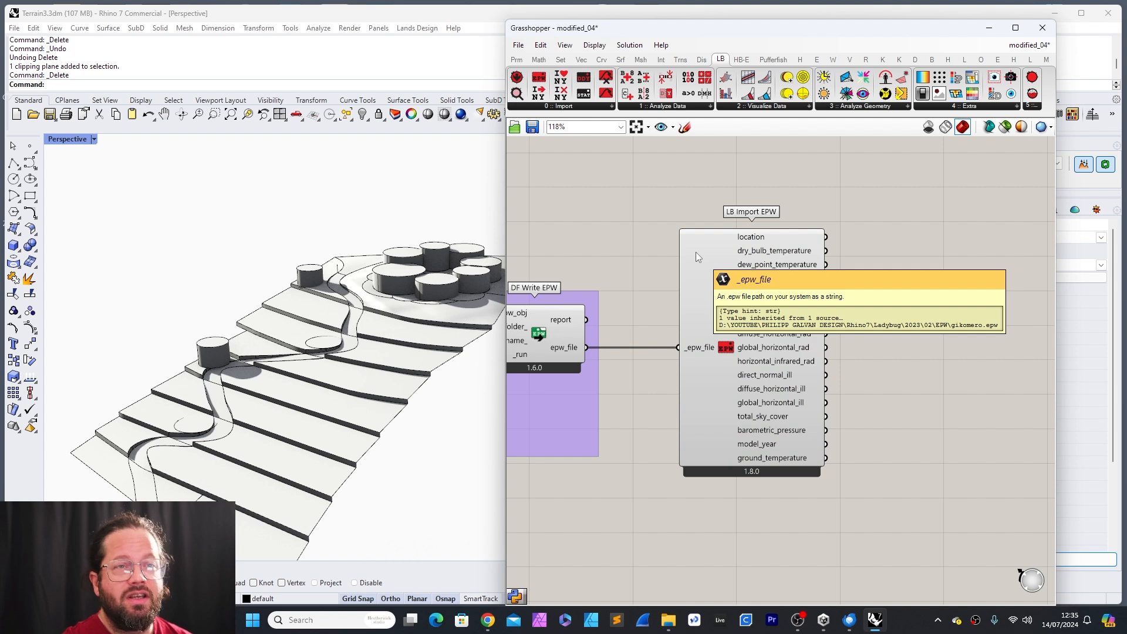
{"action": "left_click", "coordinate": [696, 252]}
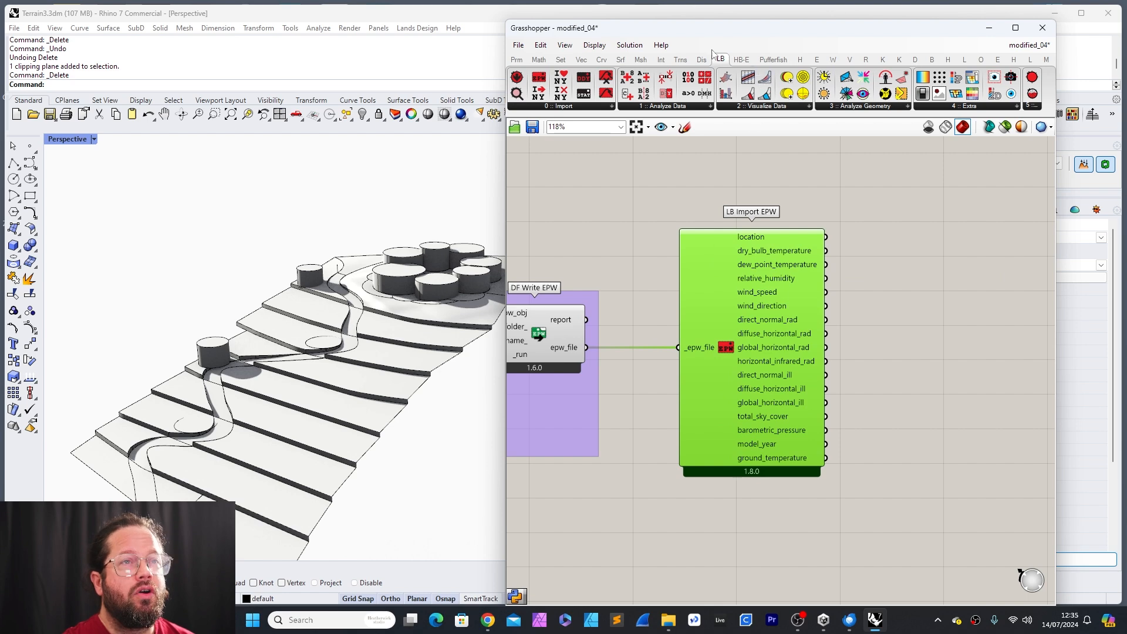
{"action": "left_click", "coordinate": [686, 106]}
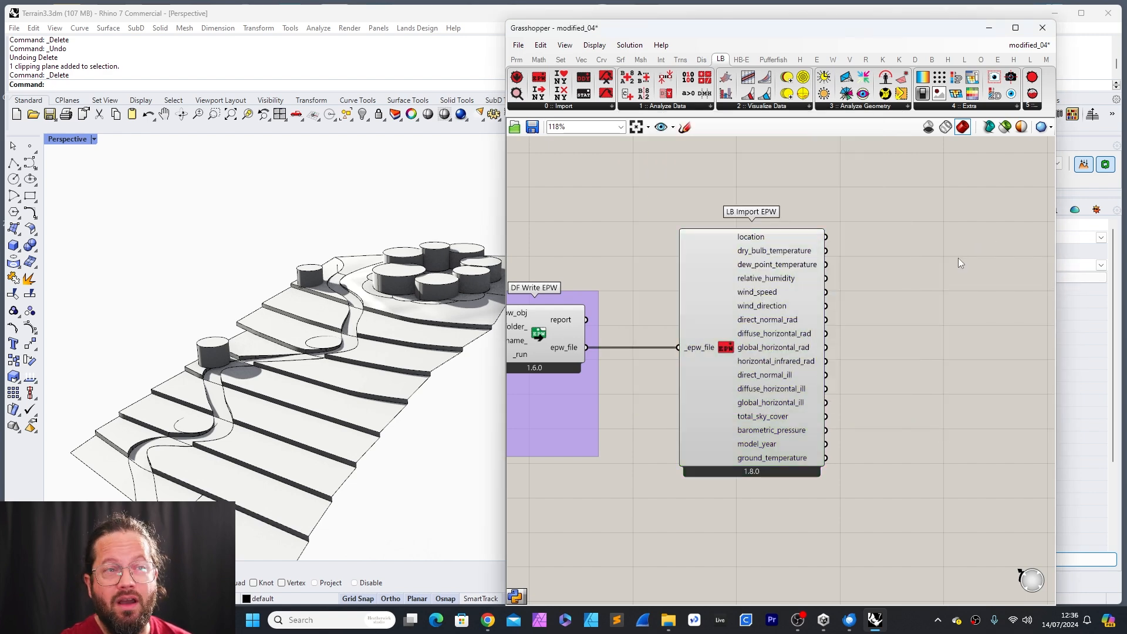
{"action": "mouse_move", "coordinate": [813, 284]}
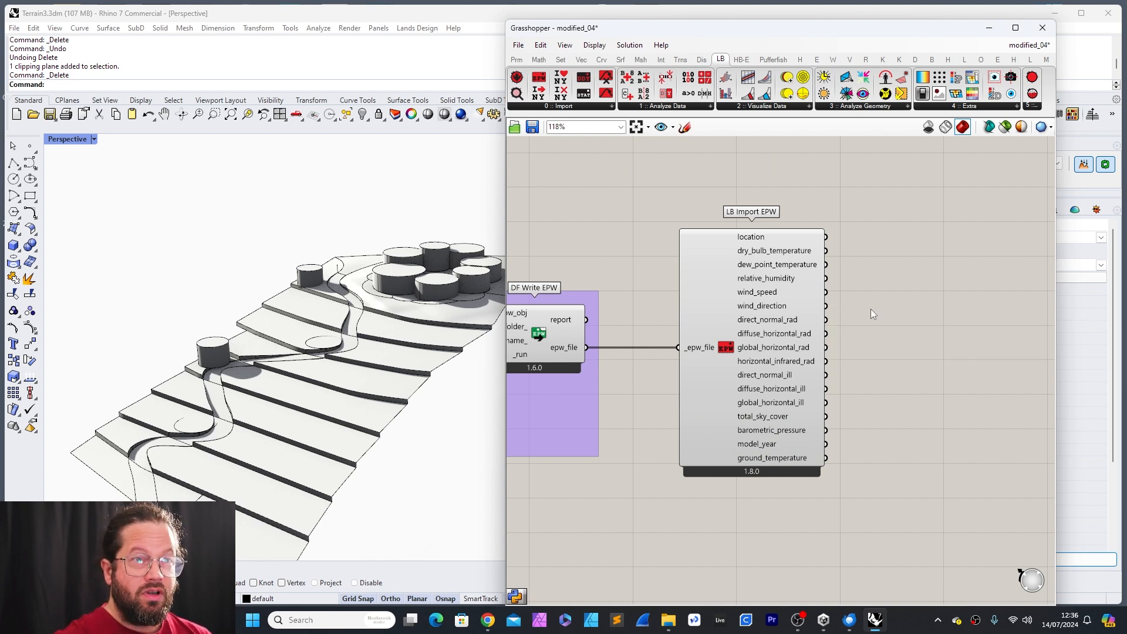
{"action": "scroll", "coordinate": [405, 249], "scroll_direction": "down", "scroll_amount": 3}
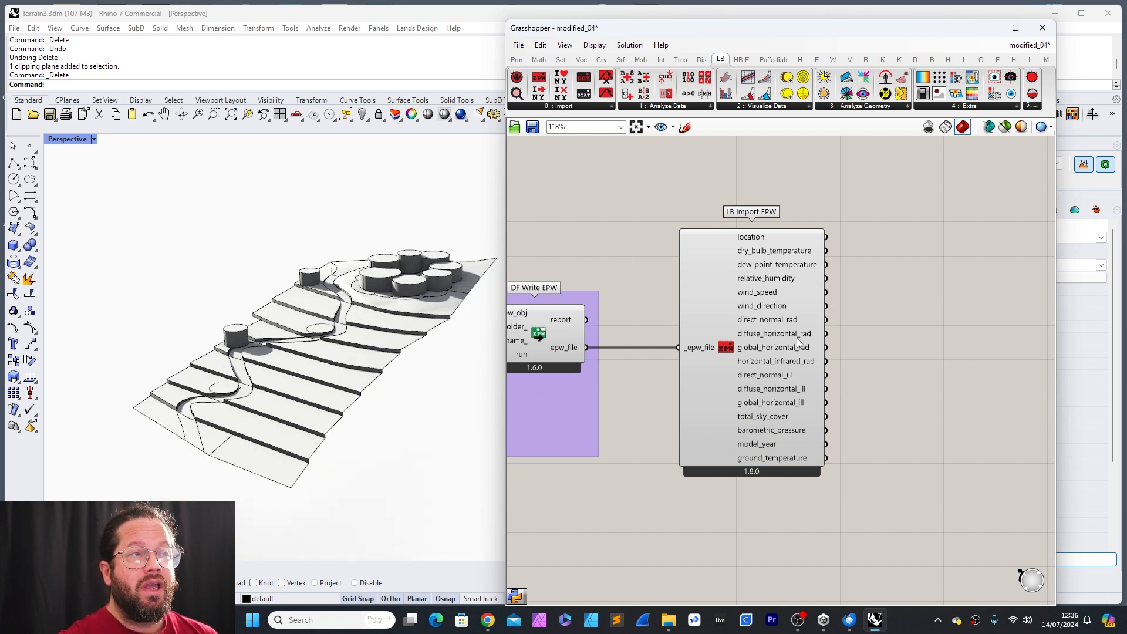
Step: Shift LB Import EPW closer to DF Write EPW and add an LB UTCI Comfort component, leaving wide space between it and LB Import EPW
{"action": "mouse_move", "coordinate": [723, 281]}
{"action": "left_mouse_down"}
{"action": "mouse_move", "coordinate": [783, 296]}
{"action": "mouse_move", "coordinate": [715, 285]}
{"action": "left_mouse_up"}
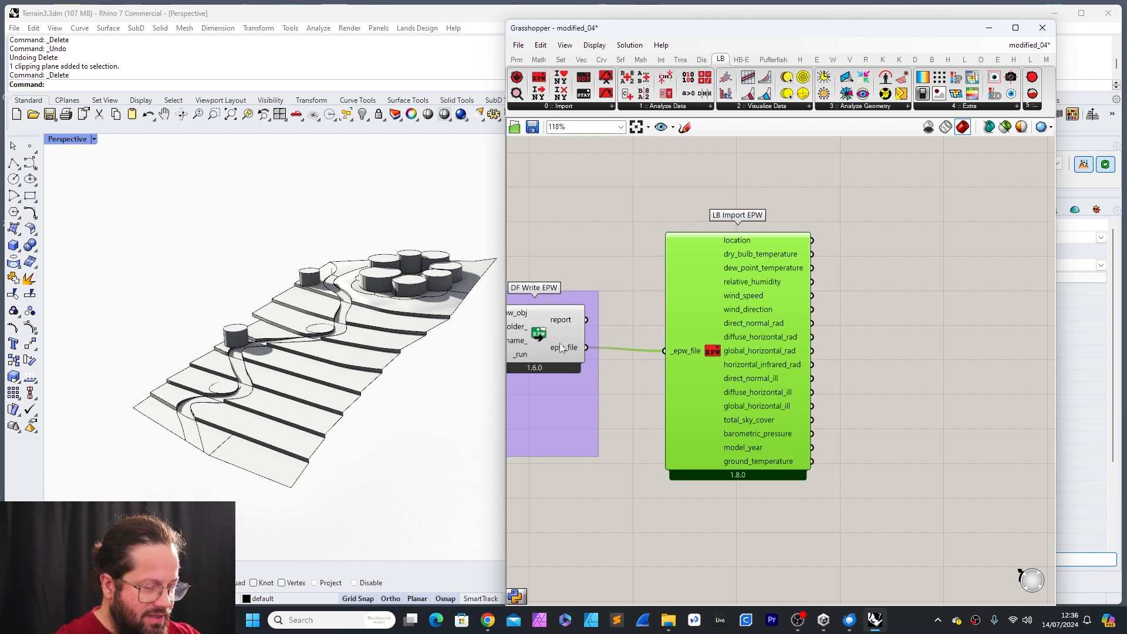
{"action": "mouse_move", "coordinate": [699, 272]}
{"action": "left_mouse_down"}
{"action": "mouse_move", "coordinate": [702, 263]}
{"action": "mouse_move", "coordinate": [687, 269]}
{"action": "left_mouse_up"}
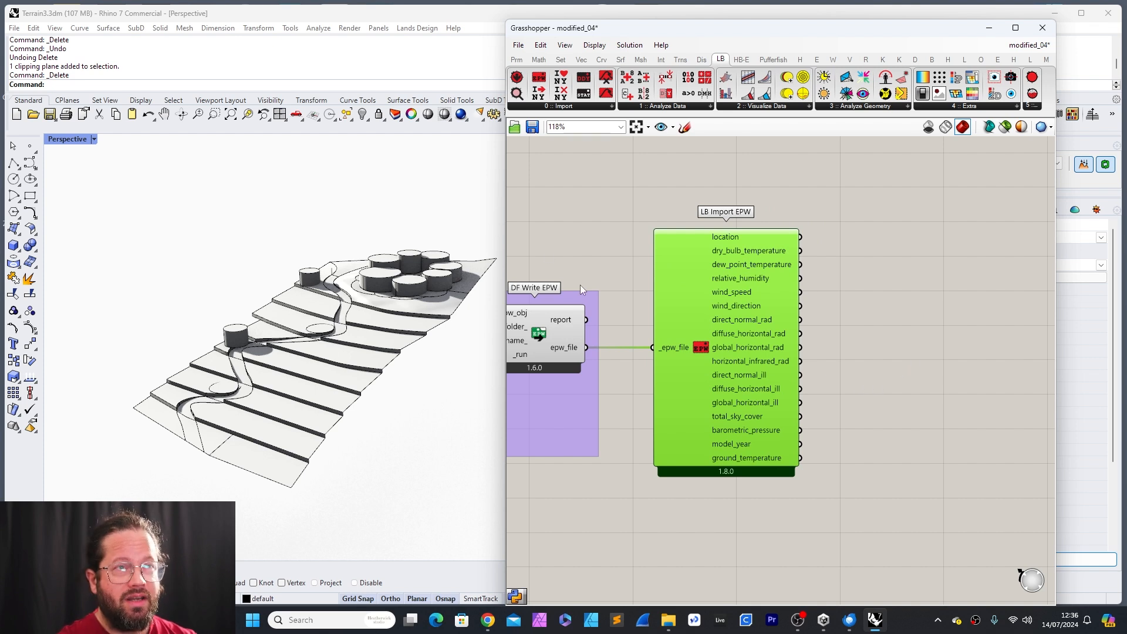
{"action": "left_click", "coordinate": [861, 108]}
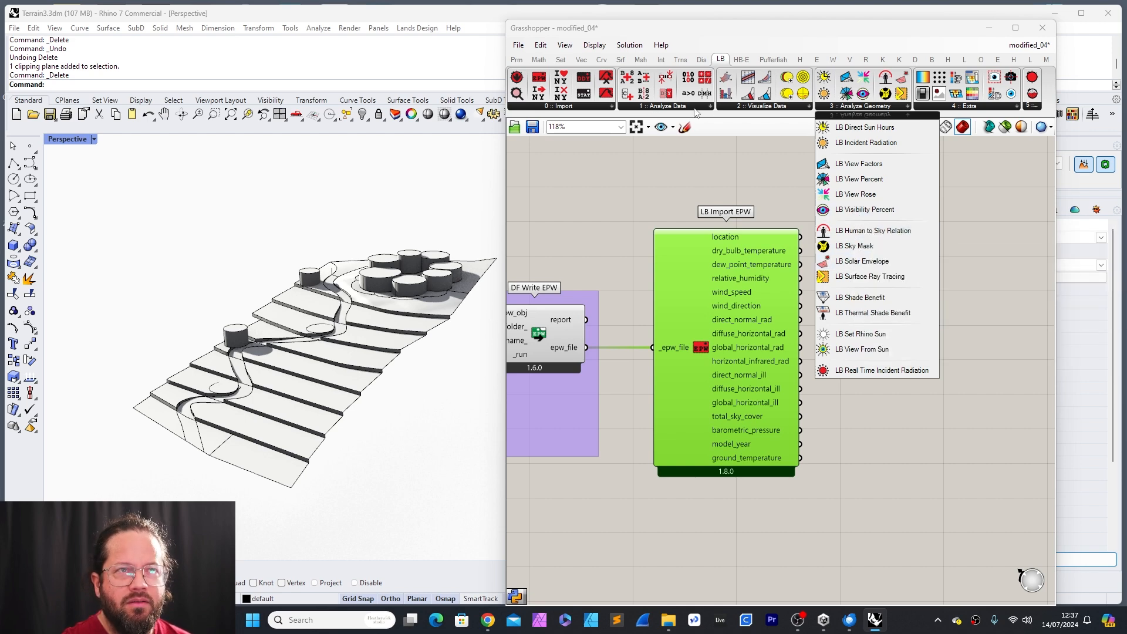
{"action": "left_click", "coordinate": [667, 106]}
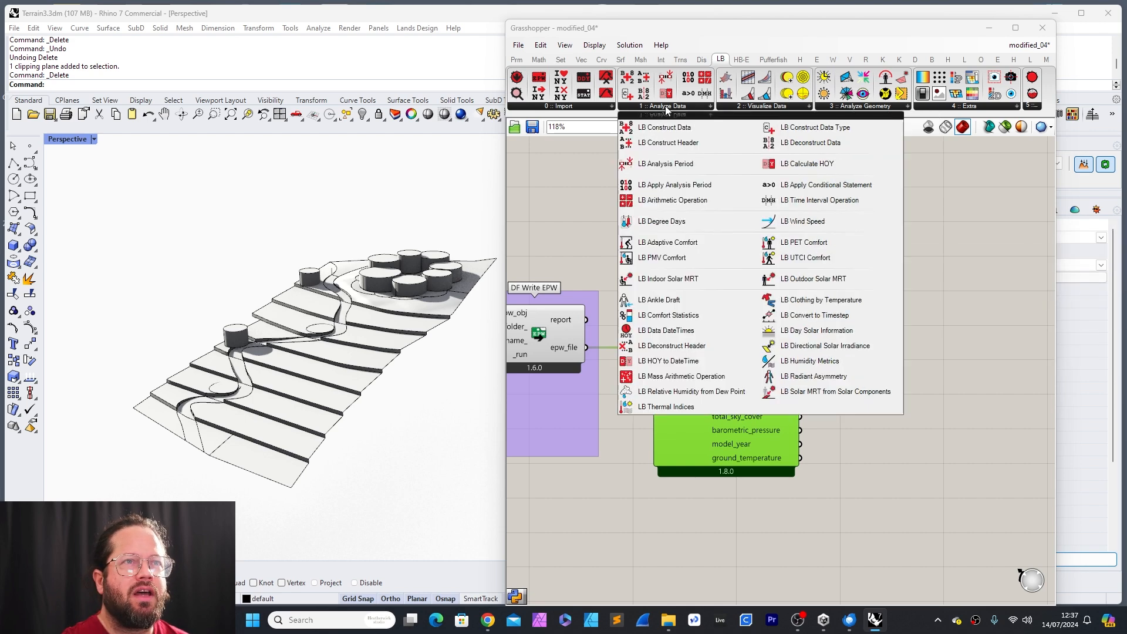
{"action": "left_click", "coordinate": [805, 257]}
{"action": "left_click", "coordinate": [962, 398]}
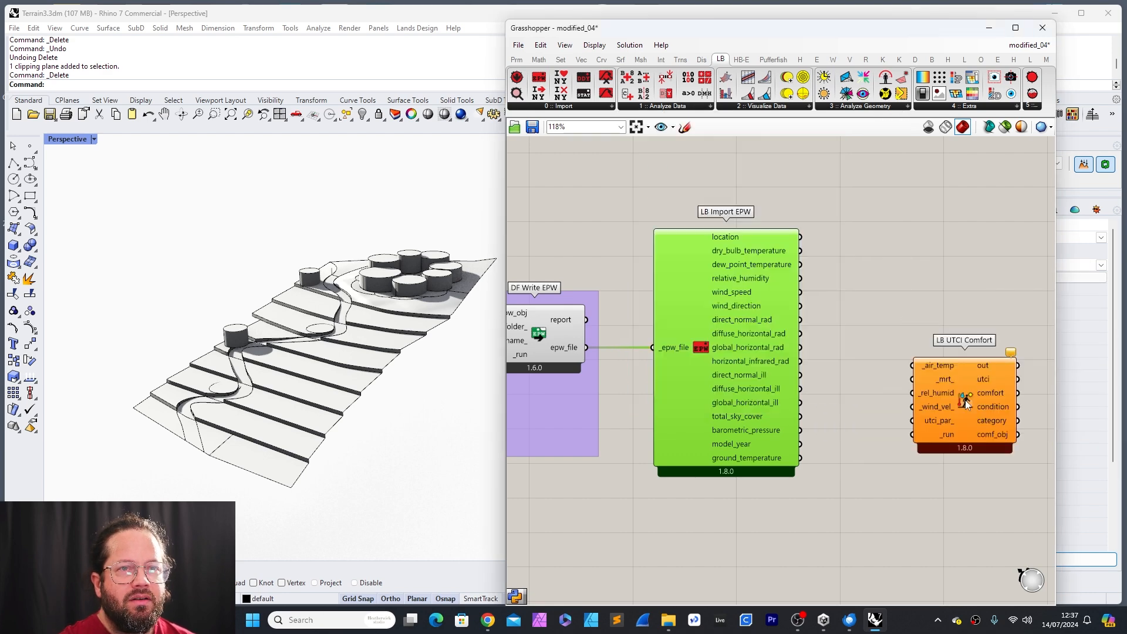
{"action": "left_click", "coordinate": [963, 345]}
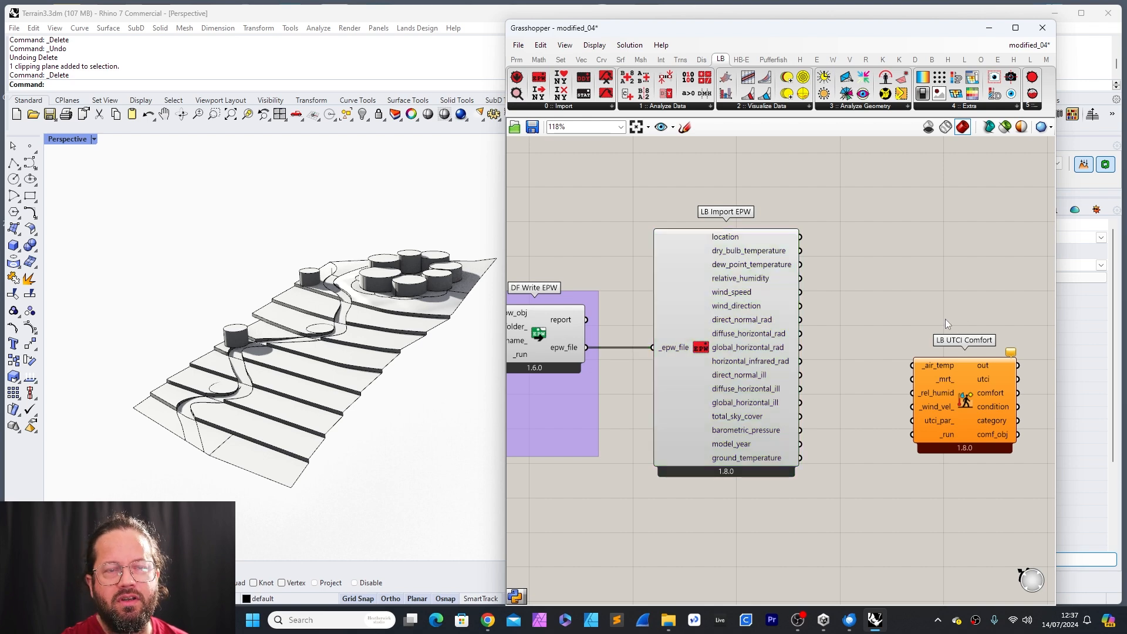
{"action": "scroll", "coordinate": [822, 374], "scroll_direction": "down", "scroll_amount": 3}
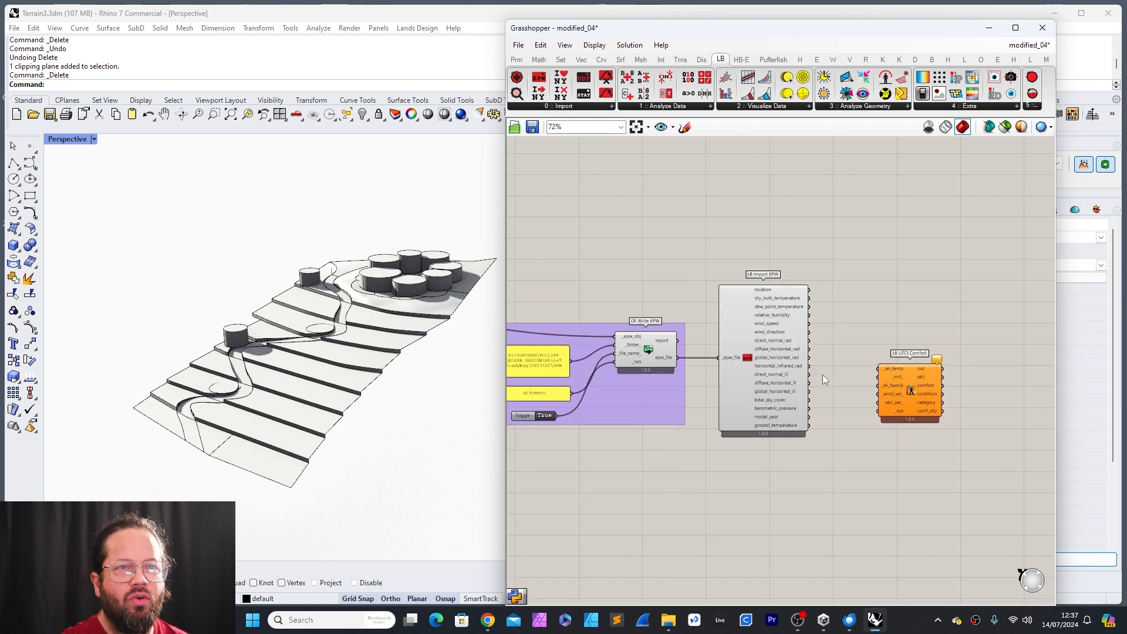
{"action": "scroll", "coordinate": [921, 393], "scroll_direction": "up", "scroll_amount": 3}
{"action": "left_click_drag", "start_coordinate": [903, 340], "coordinate": [991, 344]}
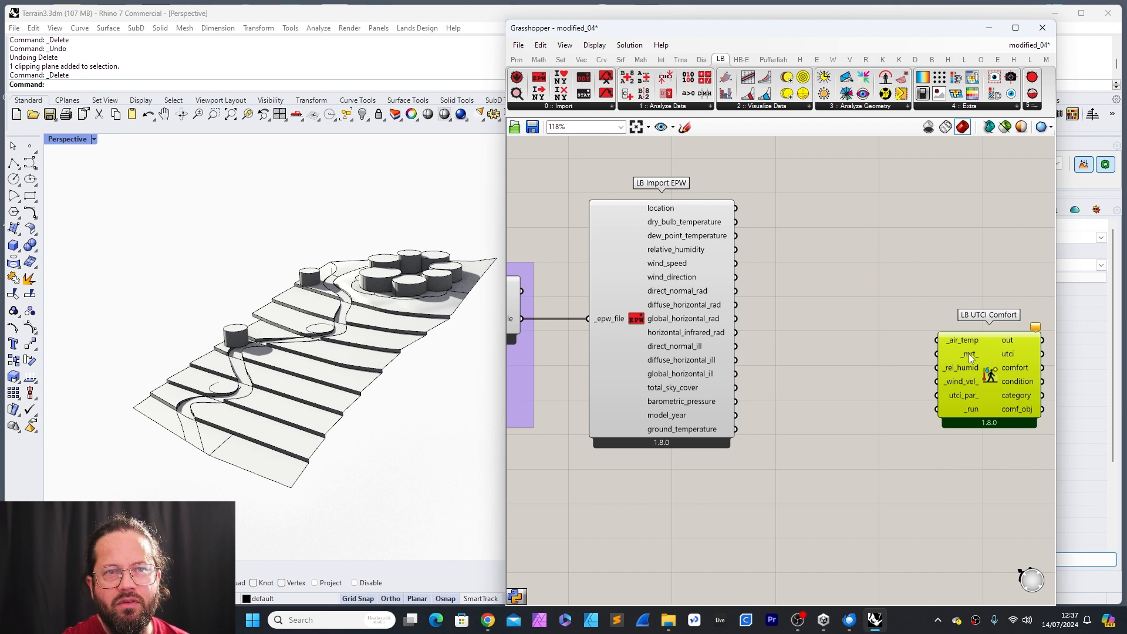
{"action": "left_click", "coordinate": [913, 252]}
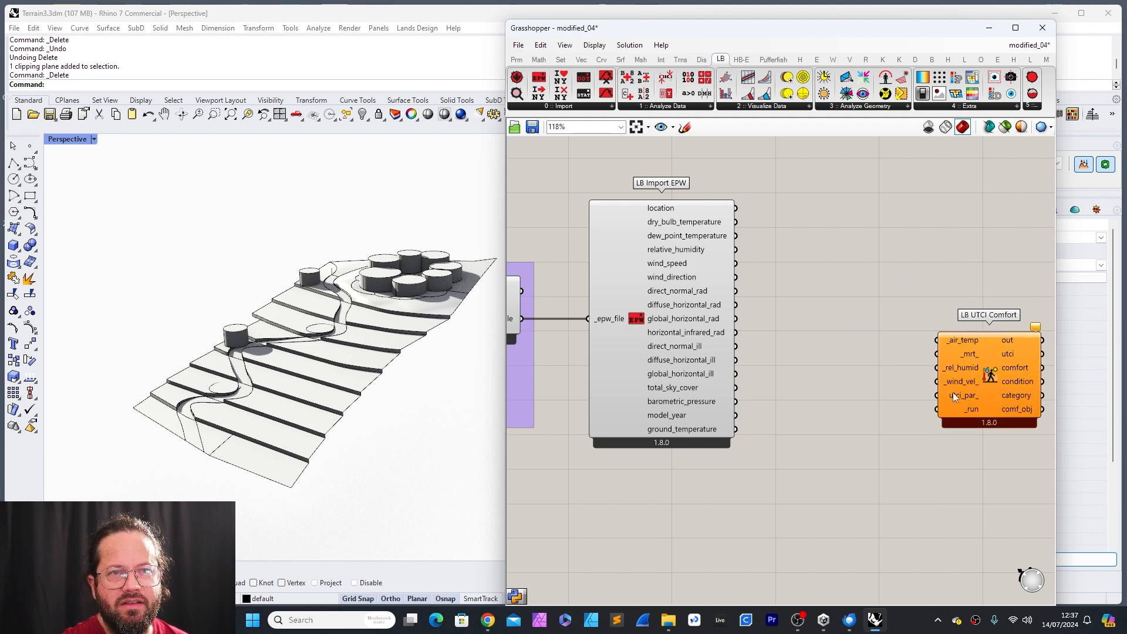
Step: Connect the dry_bulb_temperature output of LB Import EPW to the _air_temp input of LB UTCI Comfort
{"action": "left_click_drag", "start_coordinate": [681, 219], "coordinate": [692, 219]}
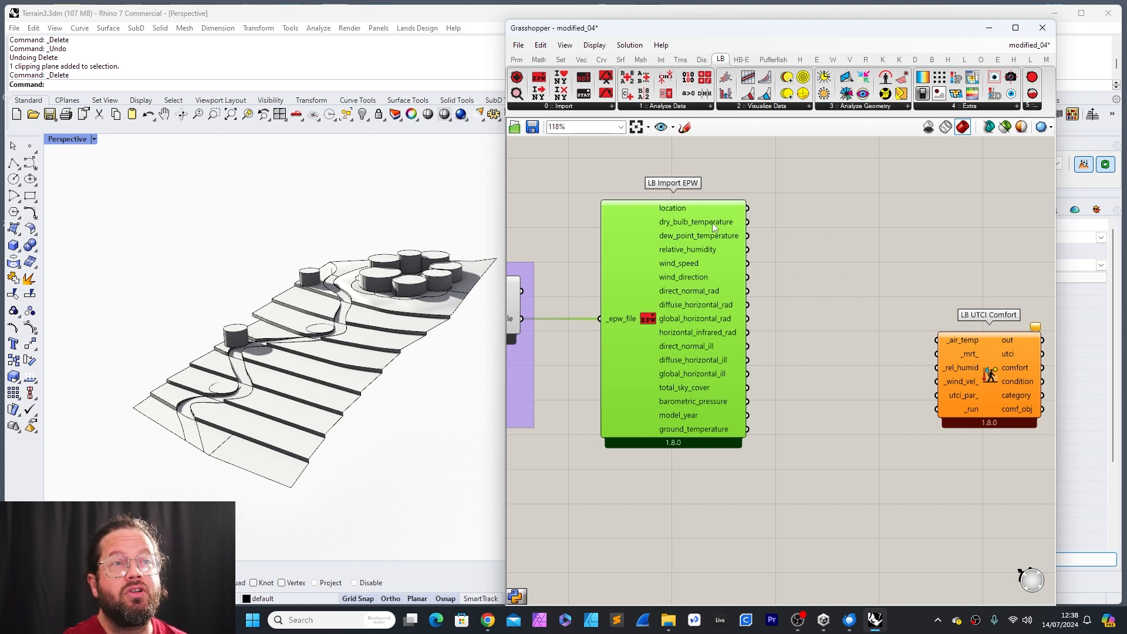
{"action": "mouse_move", "coordinate": [968, 347]}
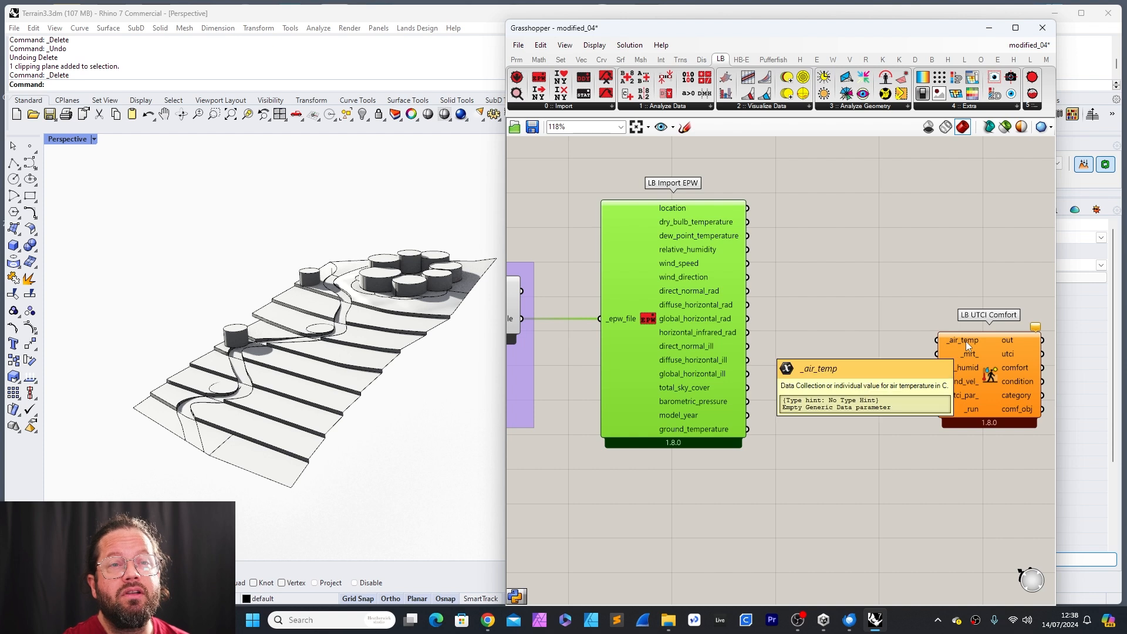
{"action": "left_click_drag", "start_coordinate": [747, 223], "coordinate": [937, 341]}
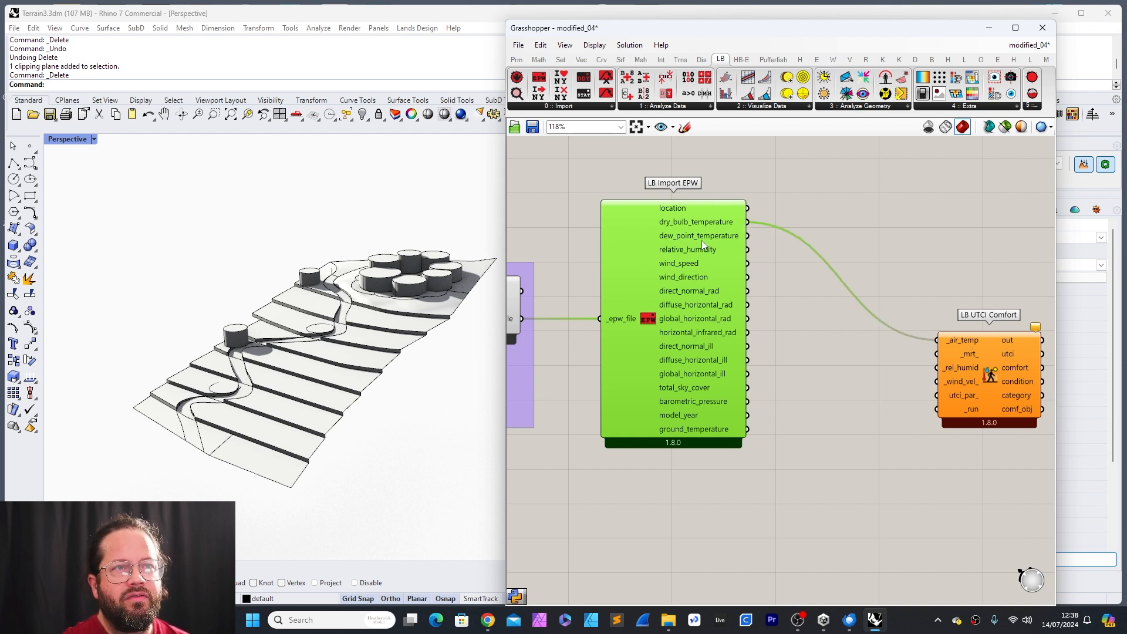
{"action": "left_click", "coordinate": [964, 356]}
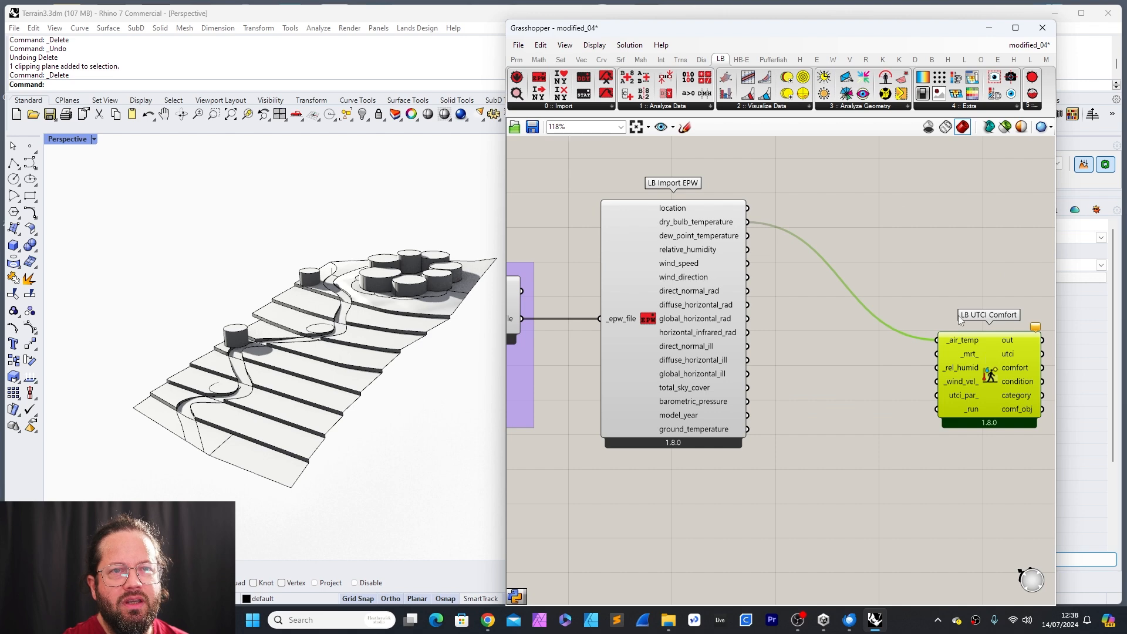
Step: Add an LB Outdoor Solar MRT component below the space between LB Import EPW and LB UTCI Comfort, and spread the components apart
{"action": "left_click", "coordinate": [688, 109]}
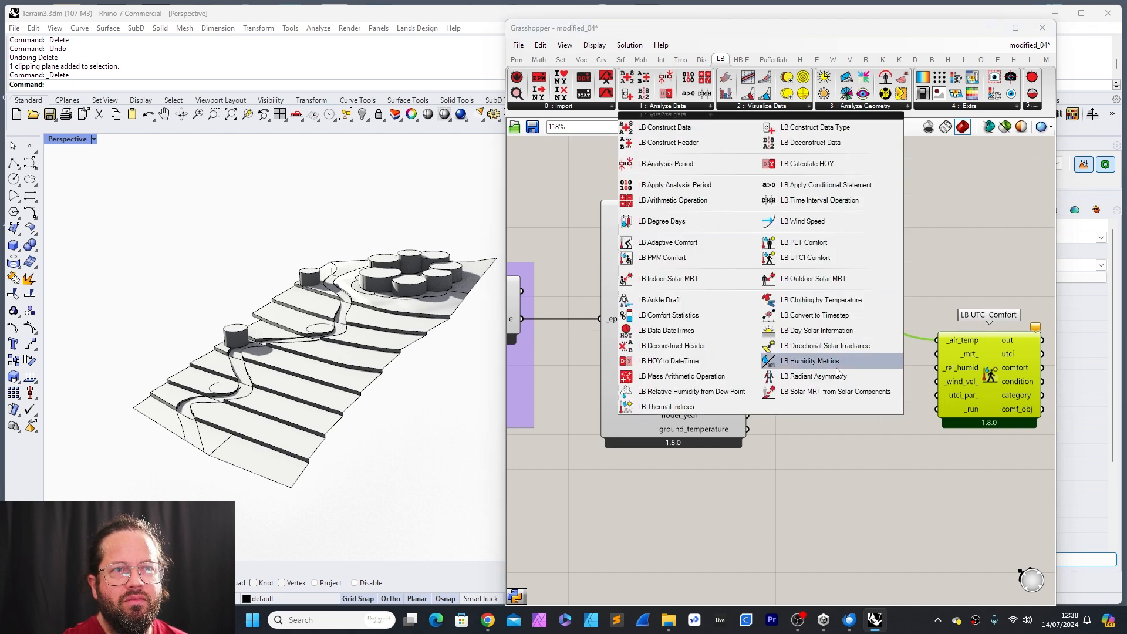
{"action": "left_click", "coordinate": [821, 279]}
{"action": "scroll", "coordinate": [765, 345], "scroll_direction": "down", "scroll_amount": 4}
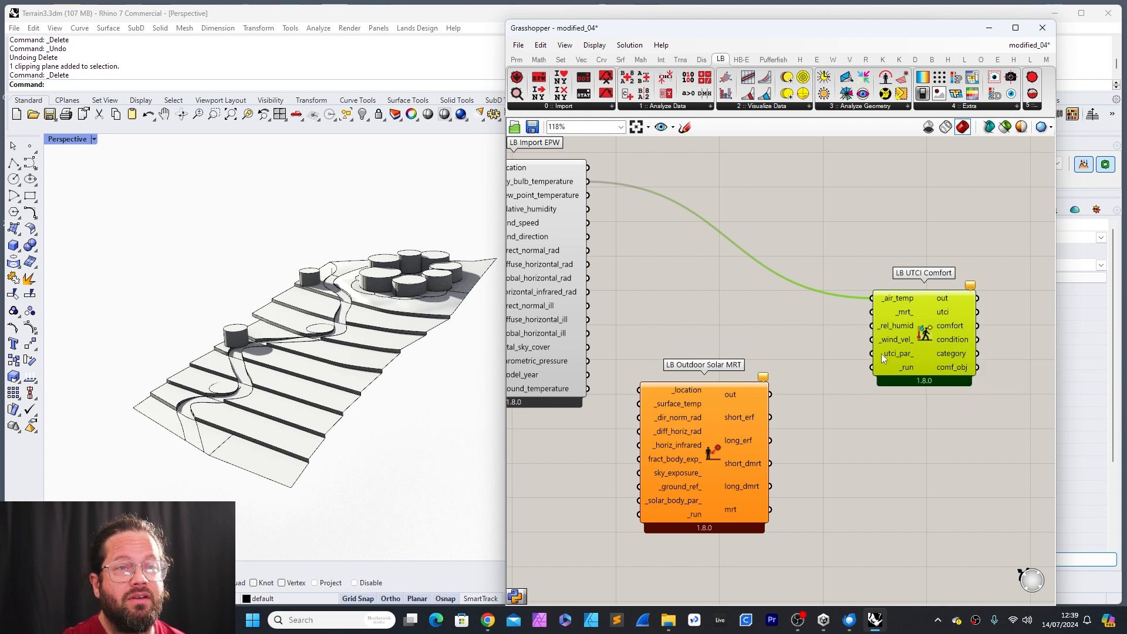
{"action": "left_click_drag", "start_coordinate": [713, 408], "coordinate": [754, 420]}
{"action": "left_click_drag", "start_coordinate": [908, 357], "coordinate": [918, 348]}
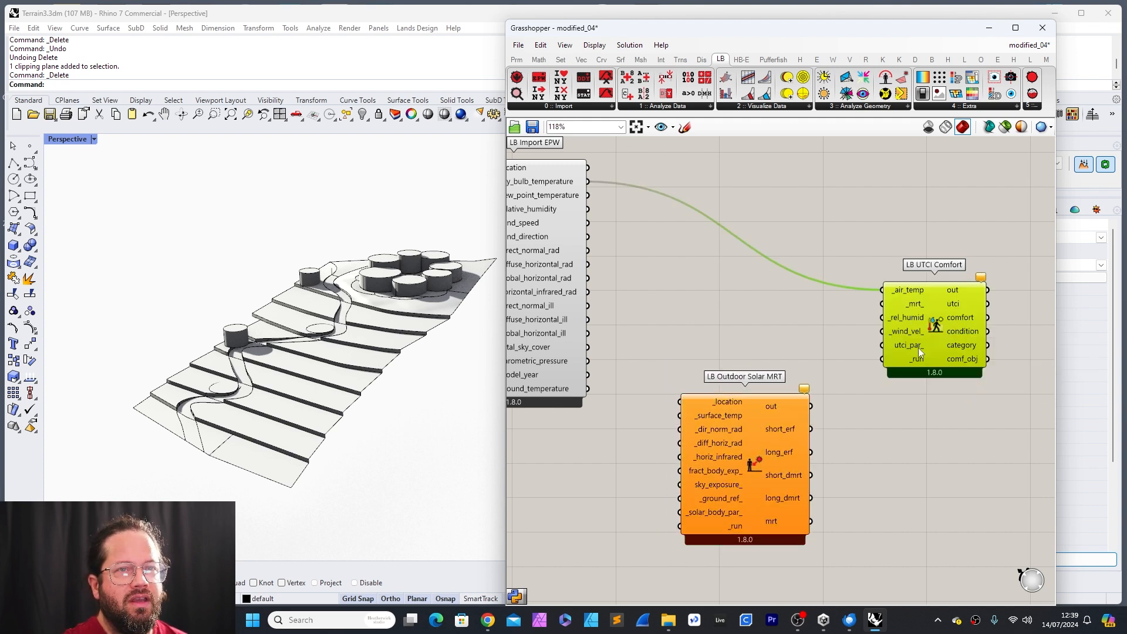
{"action": "left_click_drag", "start_coordinate": [917, 347], "coordinate": [942, 279]}
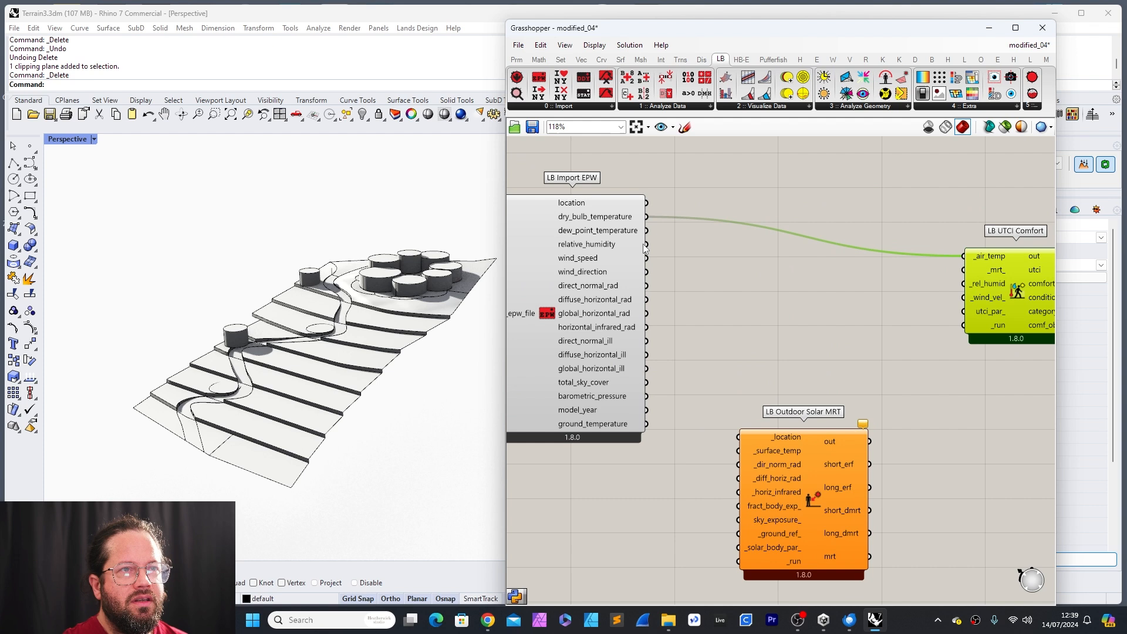
Step: Connect relative_humidity to _rel_humid and wind_speed to _wind_vel_ on the LB UTCI Comfort component
{"action": "left_click_drag", "start_coordinate": [646, 245], "coordinate": [964, 284]}
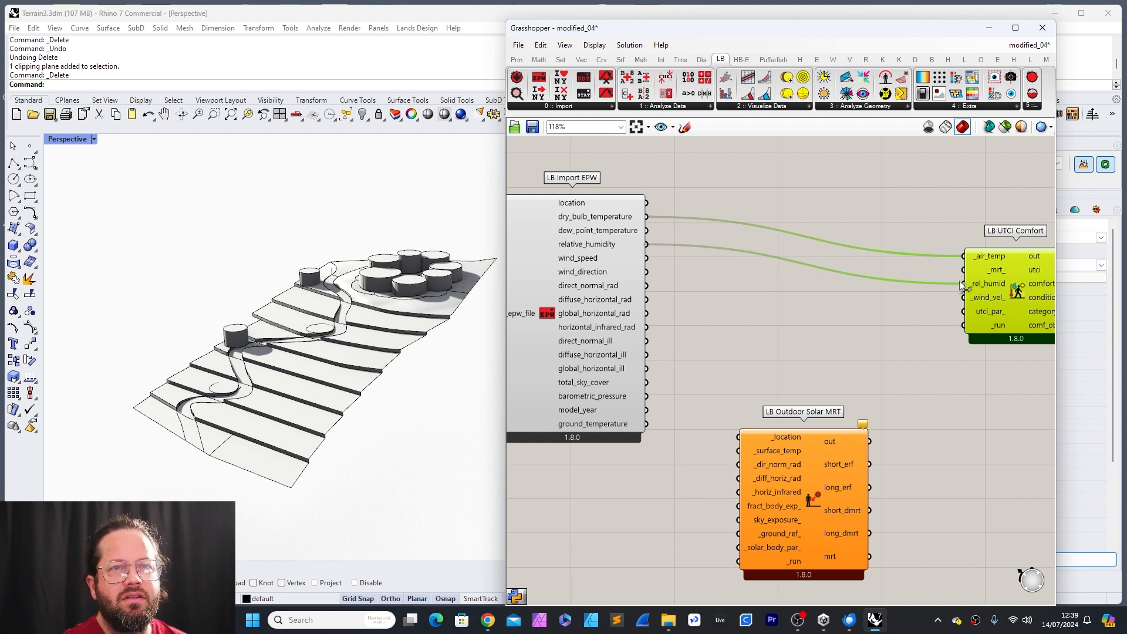
{"action": "left_click_drag", "start_coordinate": [647, 259], "coordinate": [963, 297]}
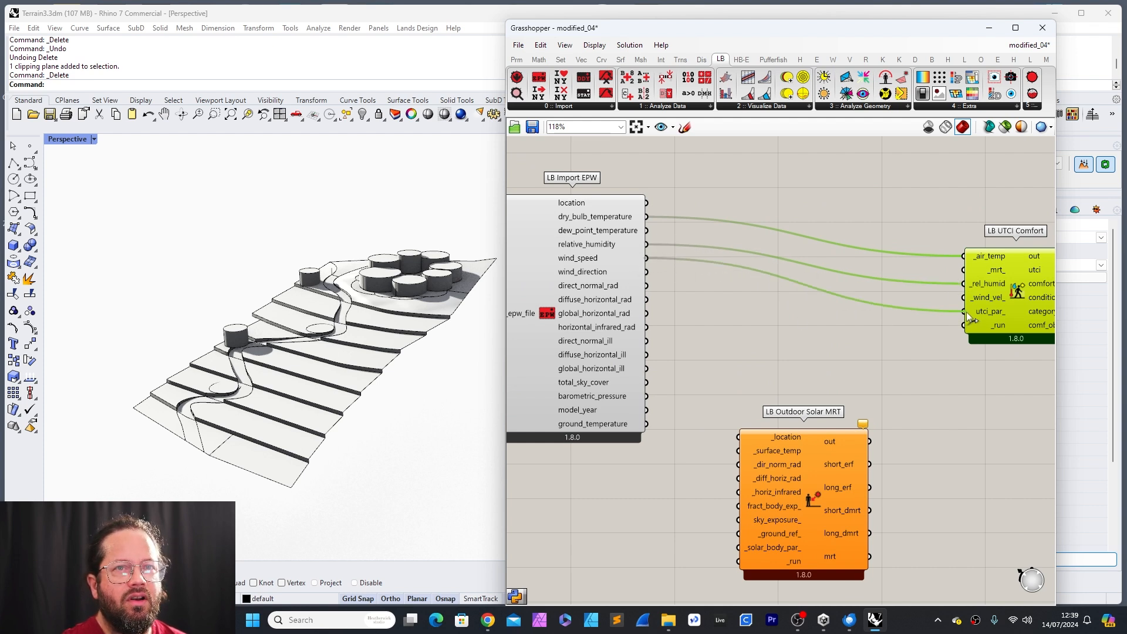
{"action": "mouse_move", "coordinate": [992, 315]}
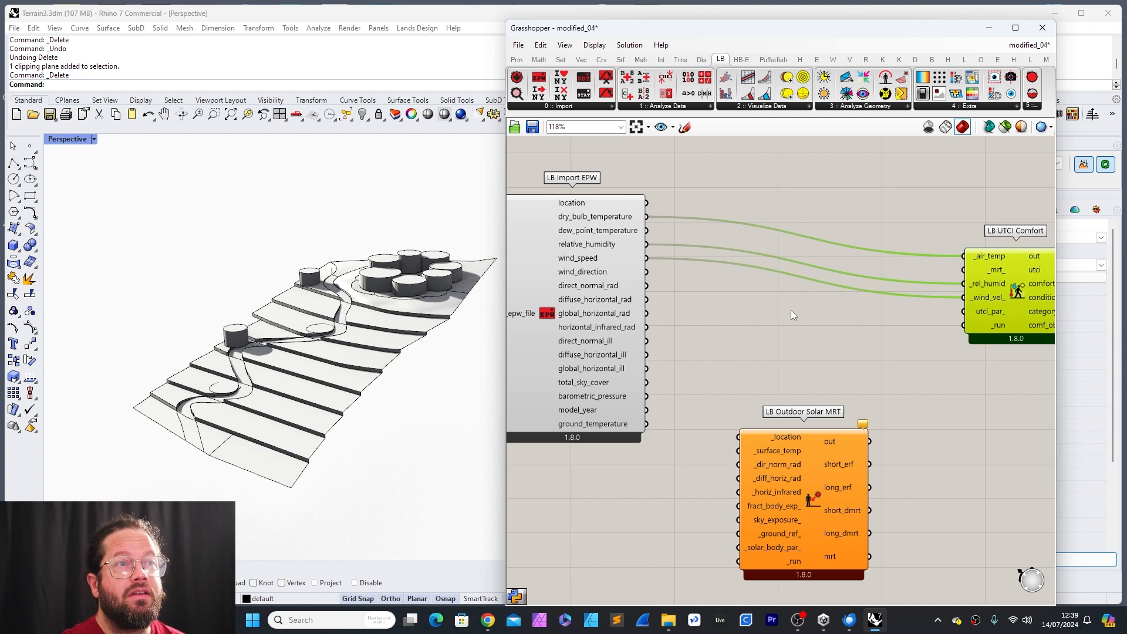
Step: Add a Boolean Toggle connected to the _run input of LB UTCI Comfort and set it to True
{"action": "double_click", "coordinate": [773, 312]}
{"action": "type", "text": "too"}
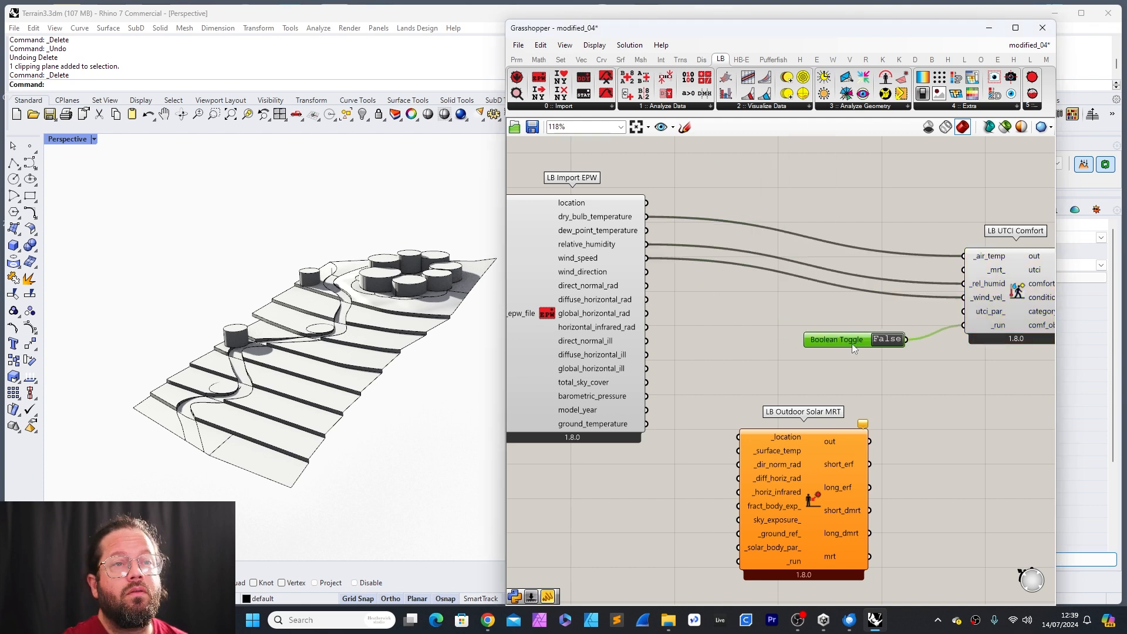
{"action": "left_click_drag", "start_coordinate": [851, 342], "coordinate": [856, 334]}
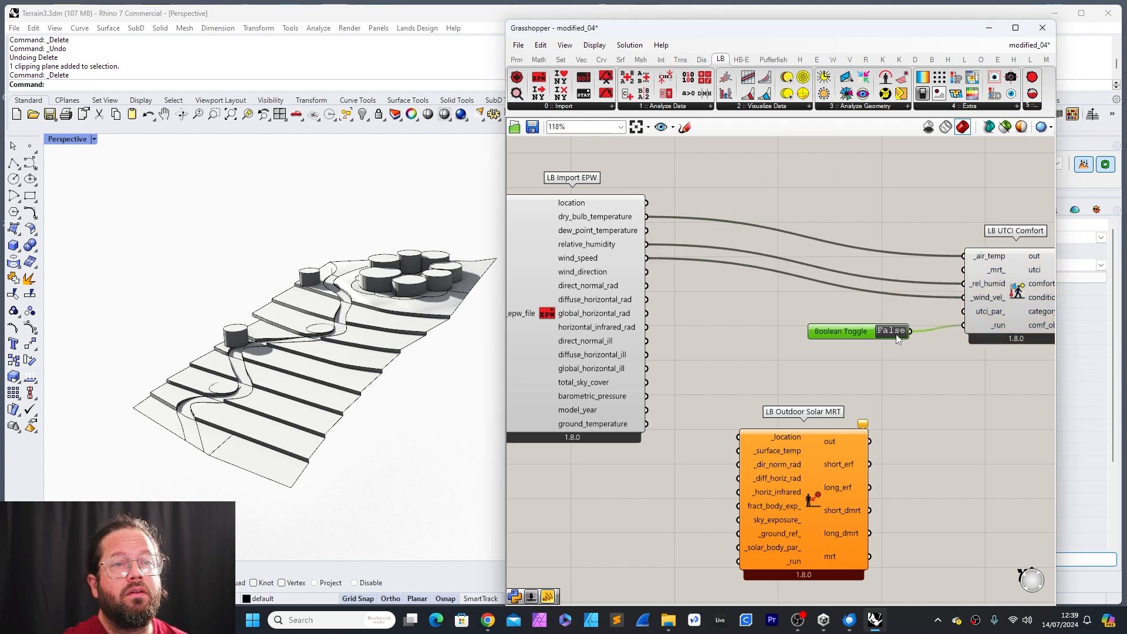
{"action": "double_click", "coordinate": [891, 331]}
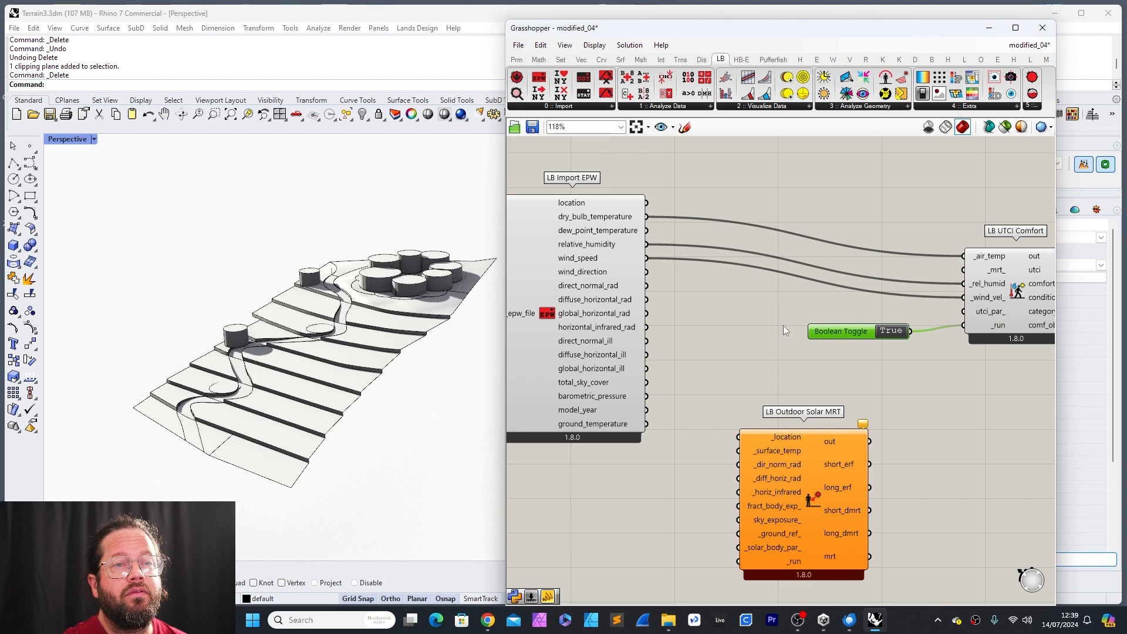
Step: Add a Panel fed by the utci output of LB UTCI Comfort and enlarge it to read the data collection
{"action": "scroll", "coordinate": [910, 317], "scroll_direction": "down", "scroll_amount": 3}
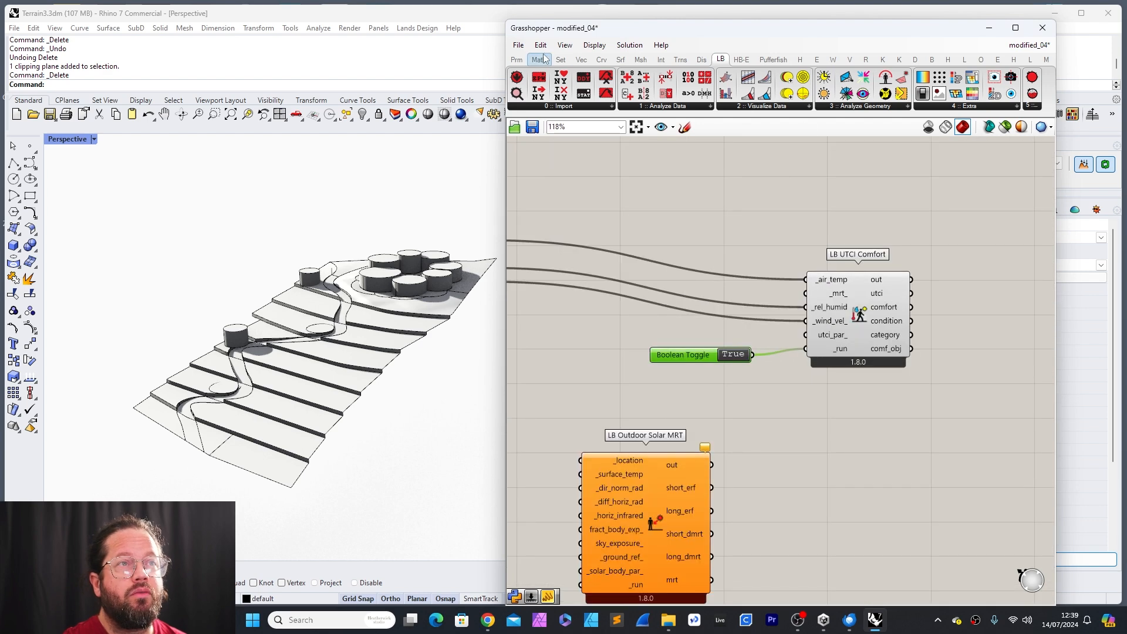
{"action": "left_click", "coordinate": [516, 59]}
{"action": "scroll", "coordinate": [844, 271], "scroll_direction": "down", "scroll_amount": 5}
{"action": "scroll", "coordinate": [844, 271], "scroll_direction": "up", "scroll_amount": 5}
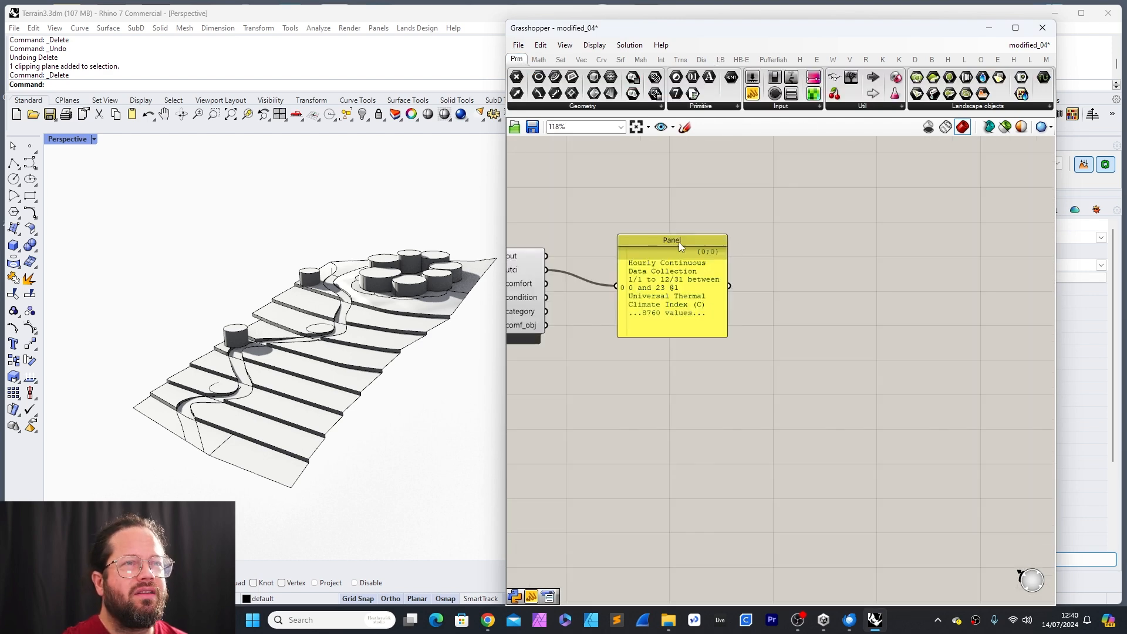
{"action": "left_click_drag", "start_coordinate": [726, 239], "coordinate": [884, 248]}
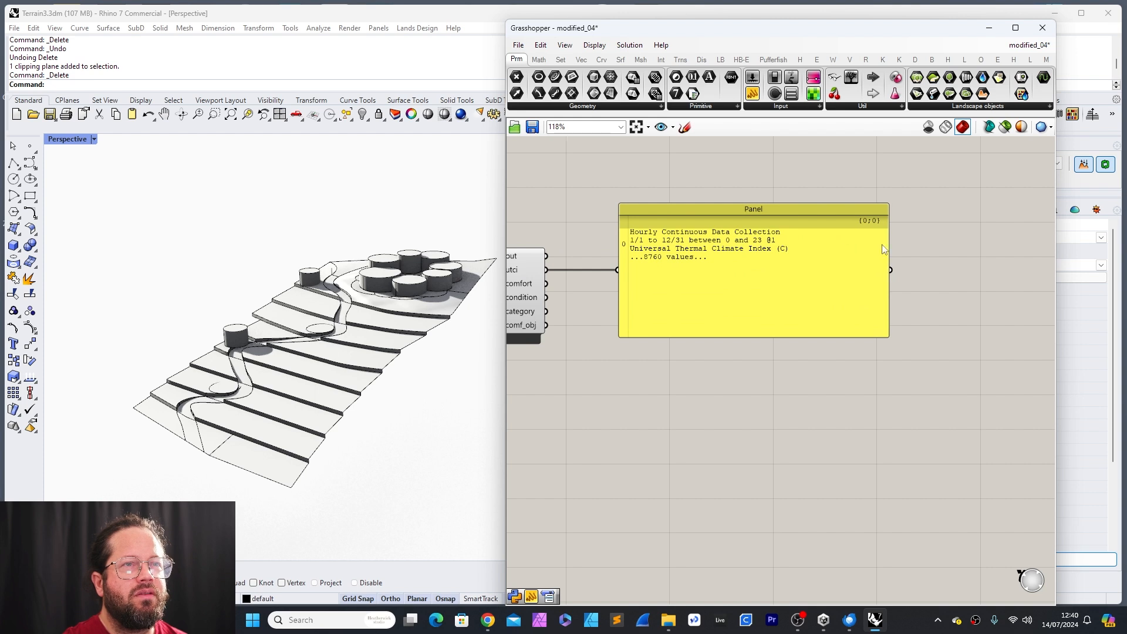
{"action": "left_click_drag", "start_coordinate": [714, 218], "coordinate": [711, 215]}
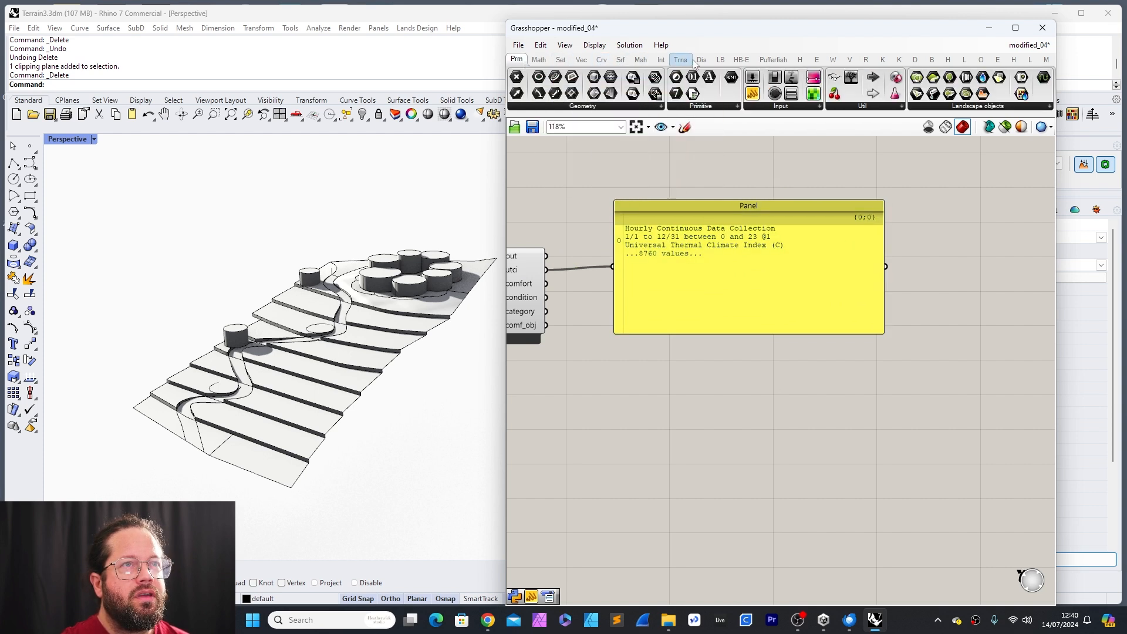
Step: Insert an LB Deconstruct Data component between the utci output and the Panel, feeding its values output into the Panel
{"action": "left_click", "coordinate": [720, 60]}
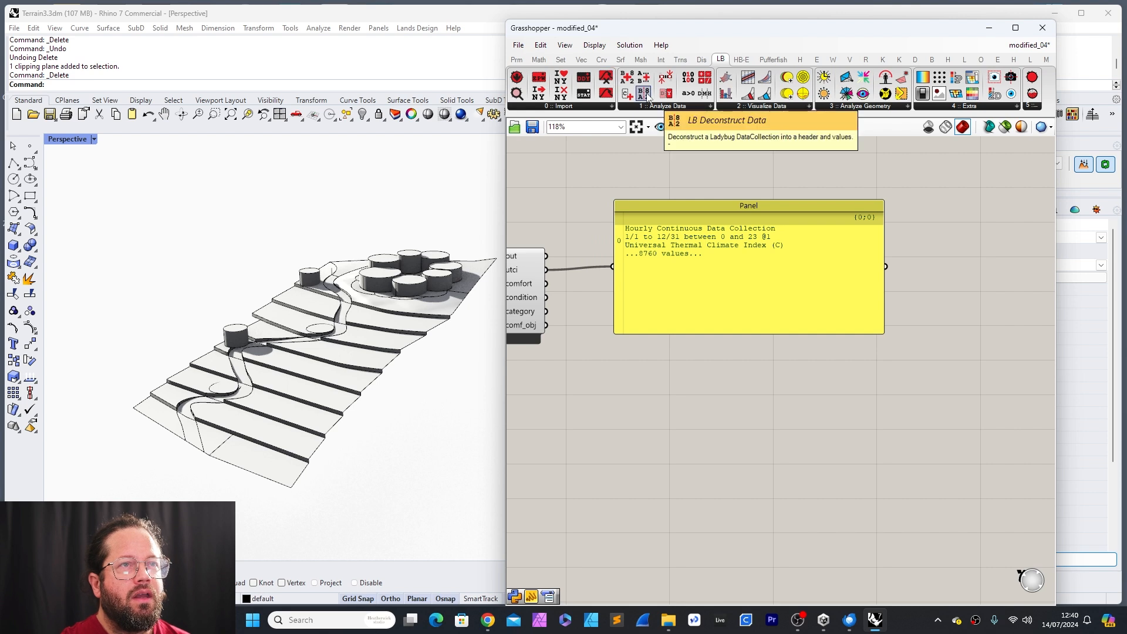
{"action": "left_click_drag", "start_coordinate": [644, 94], "coordinate": [740, 375]}
{"action": "left_click_drag", "start_coordinate": [546, 270], "coordinate": [613, 266]}
{"action": "left_click_drag", "start_coordinate": [748, 217], "coordinate": [932, 211]}
{"action": "left_click_drag", "start_coordinate": [713, 351], "coordinate": [680, 270]}
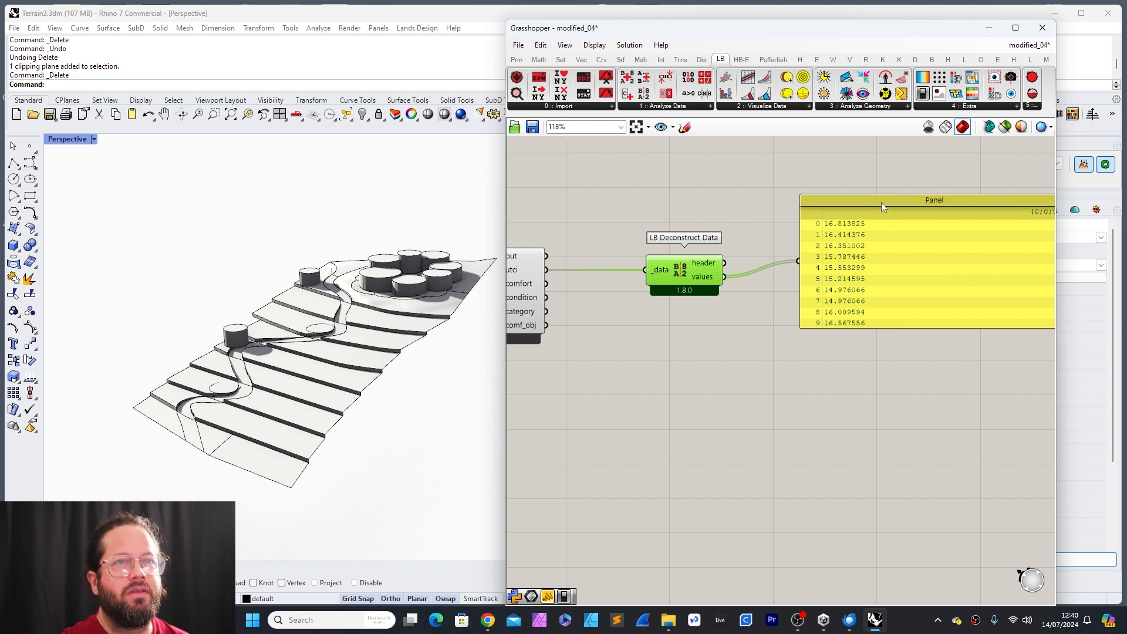
Step: Enlarge the Panel fed by LB Deconstruct Data and read through the hourly UTCI values to the end of the list
{"action": "left_click_drag", "start_coordinate": [882, 202], "coordinate": [840, 210]}
{"action": "left_click_drag", "start_coordinate": [696, 273], "coordinate": [677, 266]}
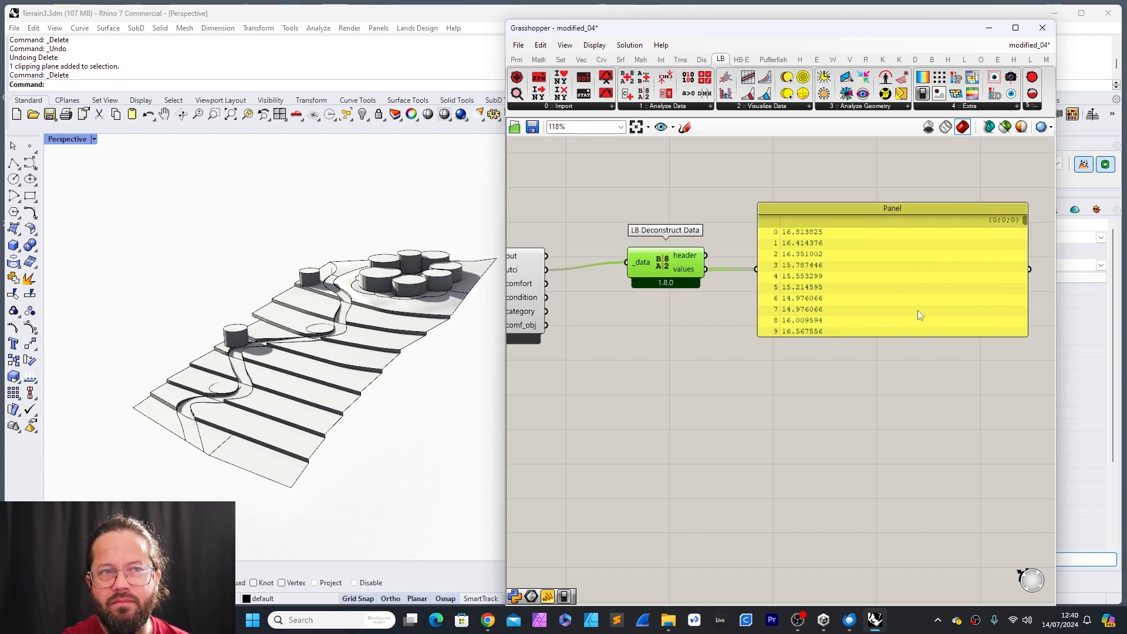
{"action": "left_click_drag", "start_coordinate": [910, 336], "coordinate": [929, 586]}
{"action": "left_click_drag", "start_coordinate": [1025, 222], "coordinate": [1008, 280]}
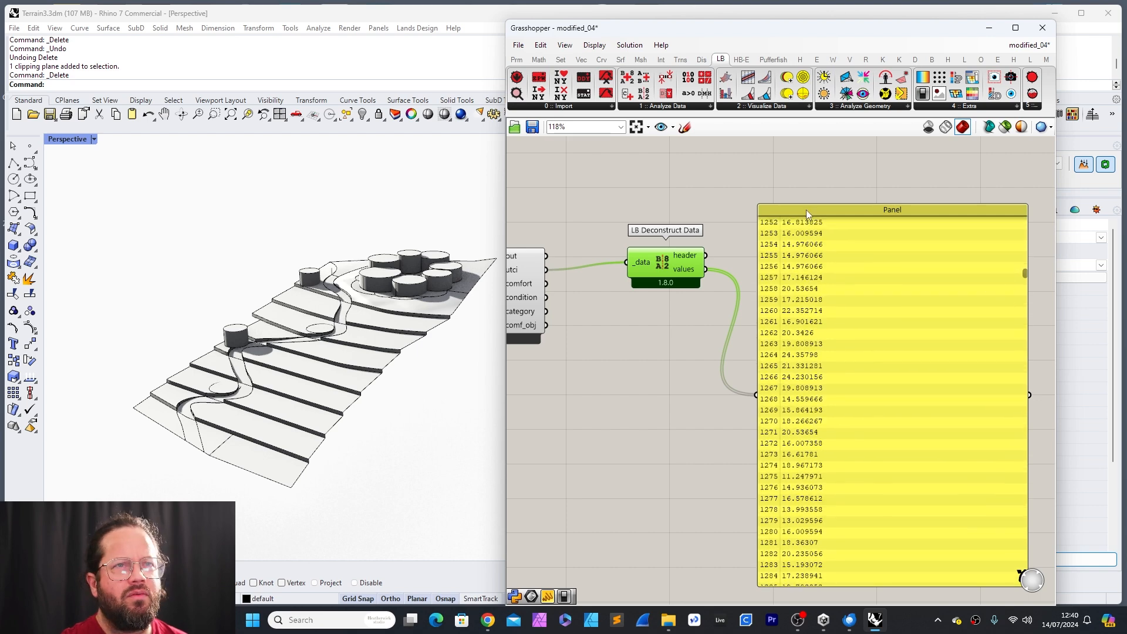
{"action": "left_click_drag", "start_coordinate": [806, 210], "coordinate": [805, 164]}
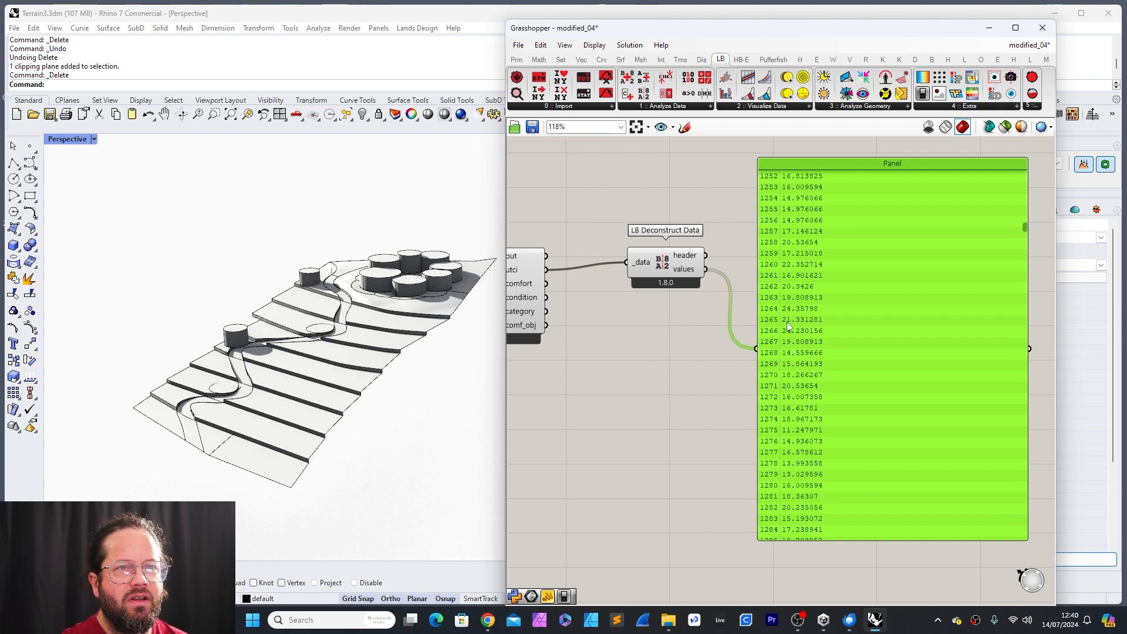
{"action": "left_click_drag", "start_coordinate": [1025, 229], "coordinate": [1036, 543]}
{"action": "left_click", "coordinate": [728, 470]}
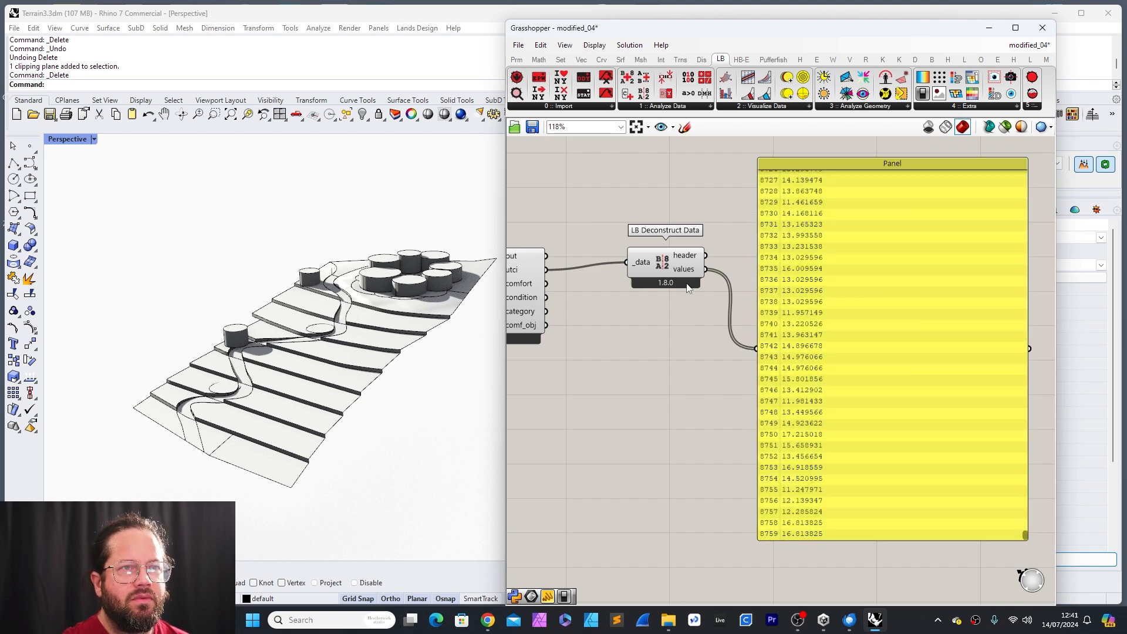
Step: Insert an Average component between the values output of LB Deconstruct Data and the Panel, feeding its Arithmetic mean into the Panel
{"action": "left_click_drag", "start_coordinate": [841, 186], "coordinate": [924, 185]}
{"action": "left_click", "coordinate": [819, 287]}
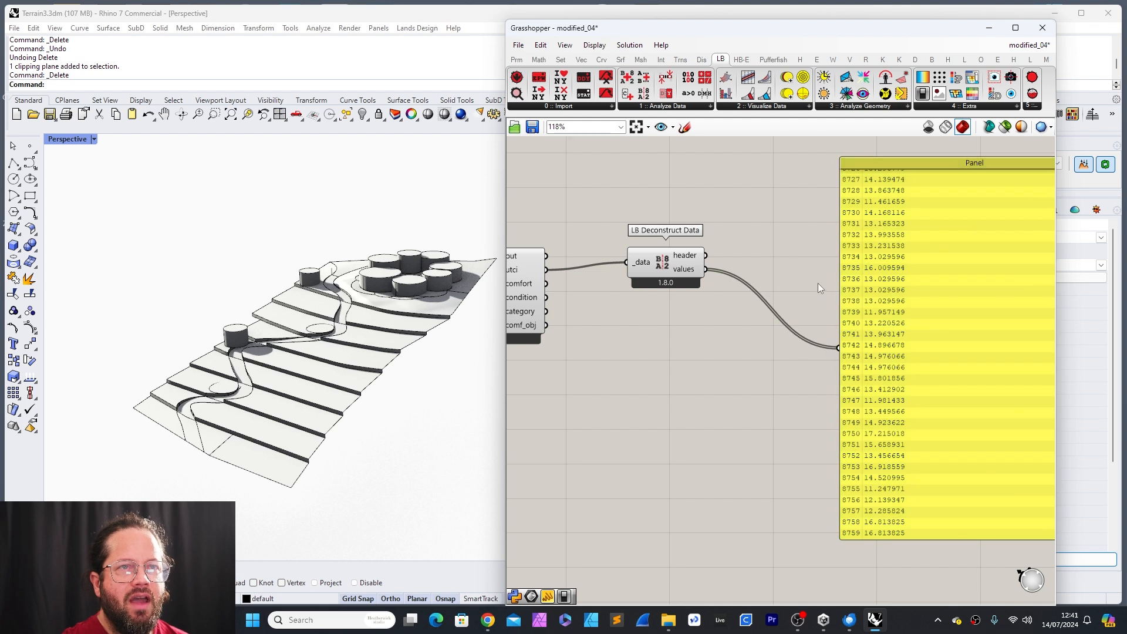
{"action": "double_click", "coordinate": [769, 281]}
{"action": "type", "text": "average"}
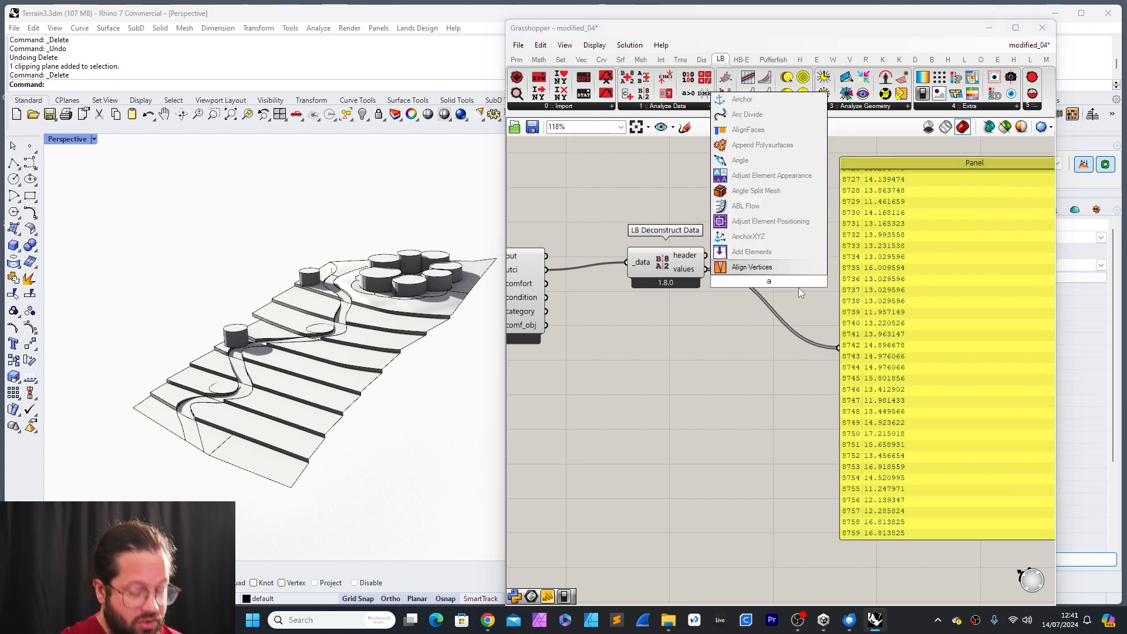
{"action": "key", "text": "Return"}
{"action": "left_click_drag", "start_coordinate": [706, 269], "coordinate": [741, 245]}
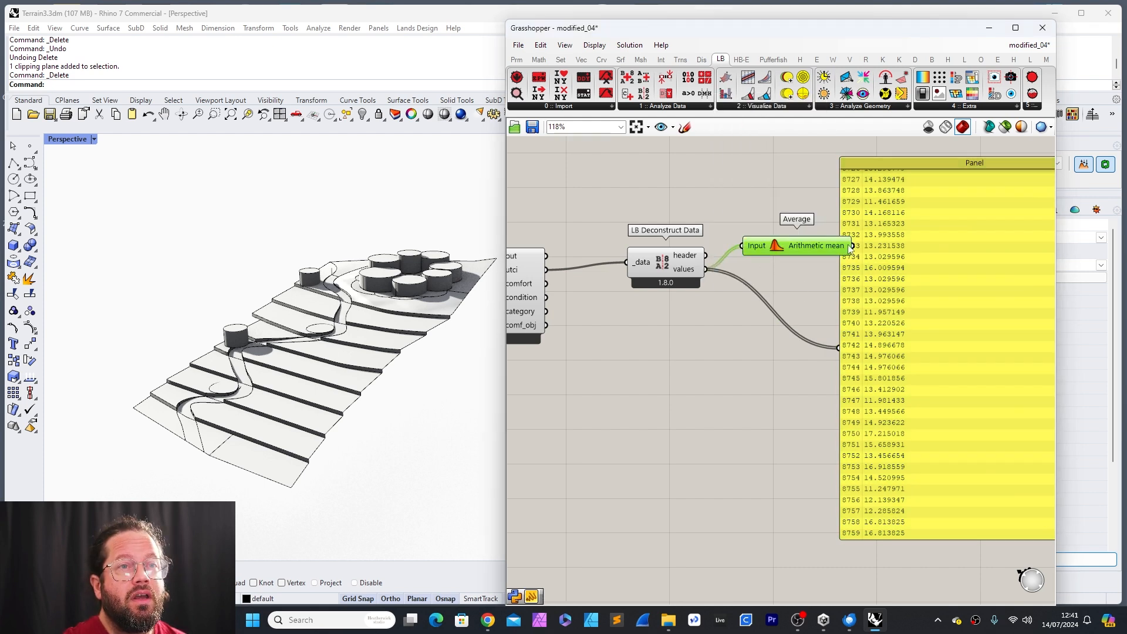
{"action": "left_click_drag", "start_coordinate": [852, 245], "coordinate": [839, 346]}
{"action": "left_click_drag", "start_coordinate": [812, 251], "coordinate": [798, 252]}
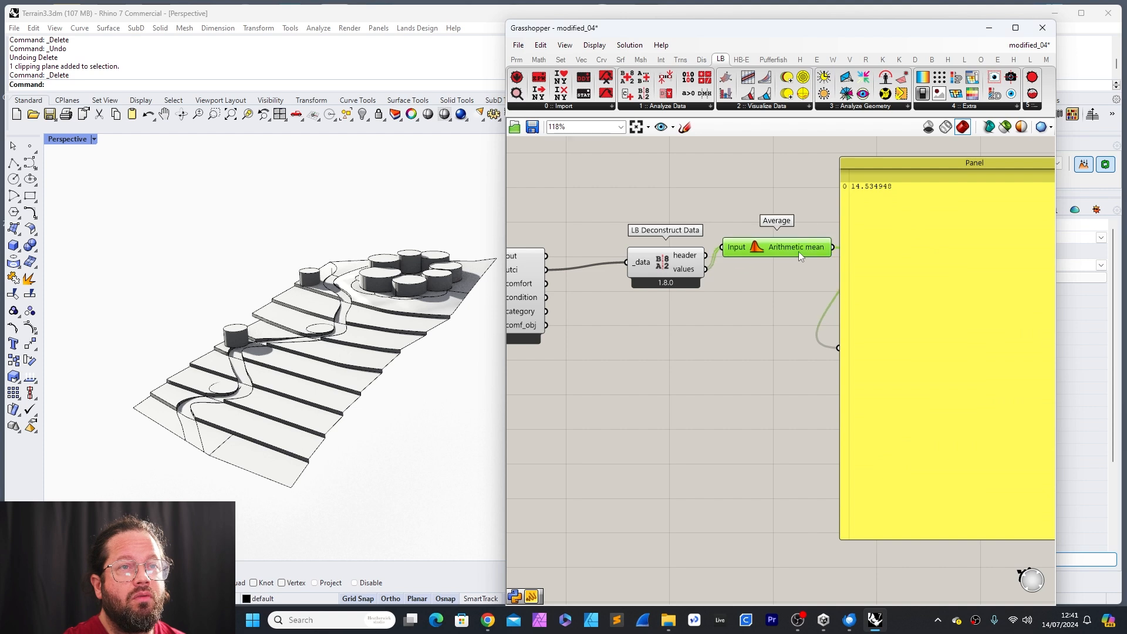
{"action": "left_click", "coordinate": [905, 166]}
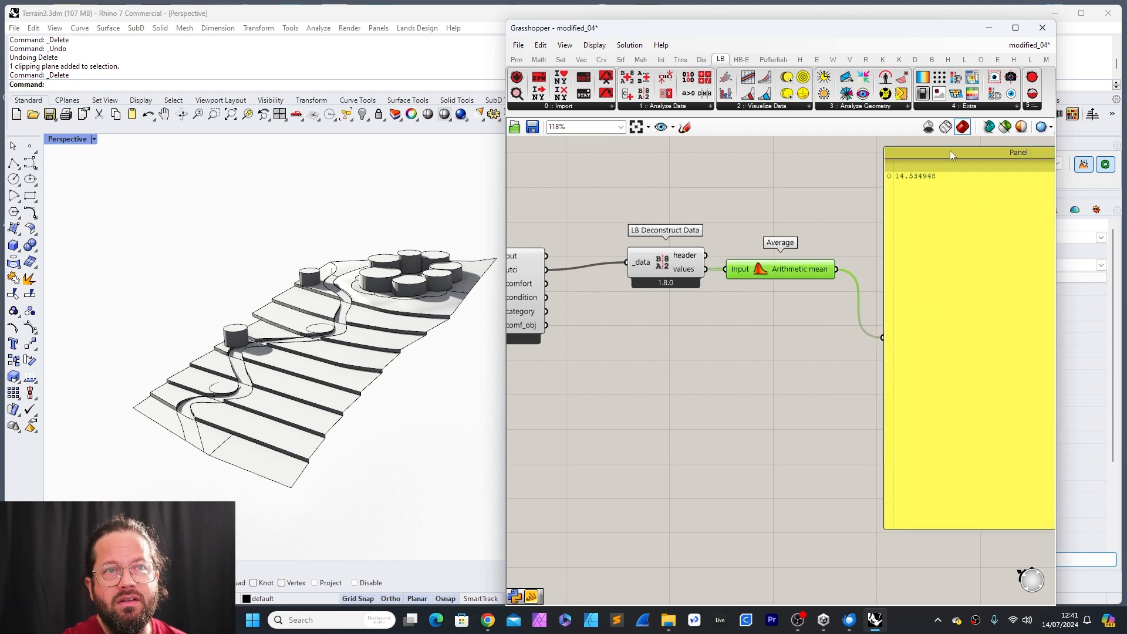
{"action": "left_click", "coordinate": [951, 152]}
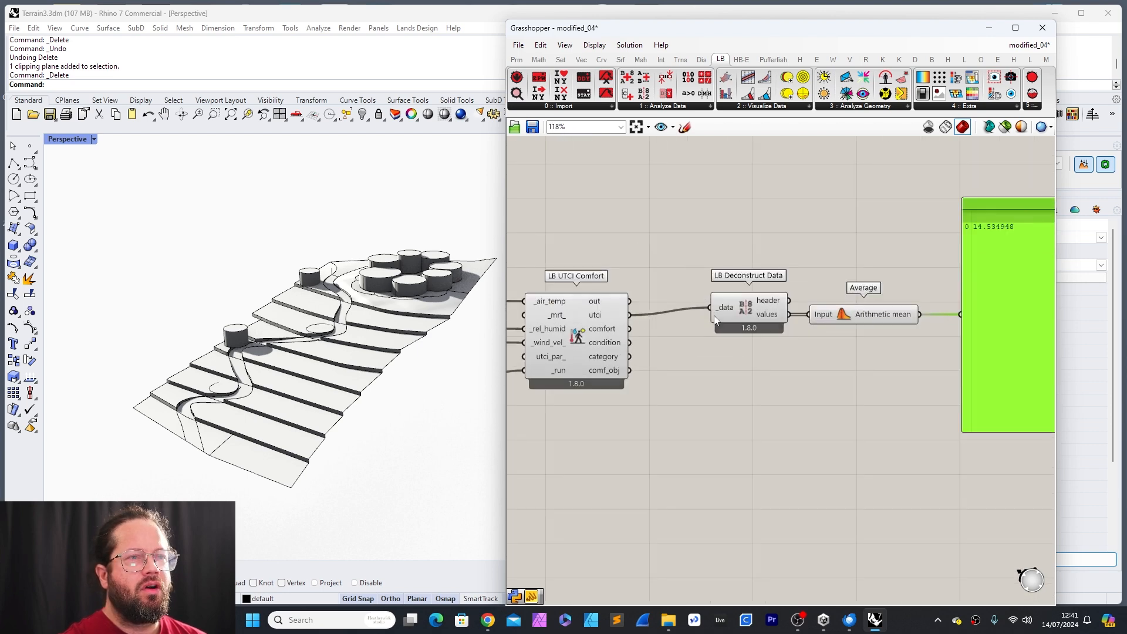
Step: Reposition LB Outdoor Solar MRT beside LB Import EPW and shift LB UTCI Comfort and its Boolean Toggle to make room for wiring
{"action": "left_click", "coordinate": [746, 307]}
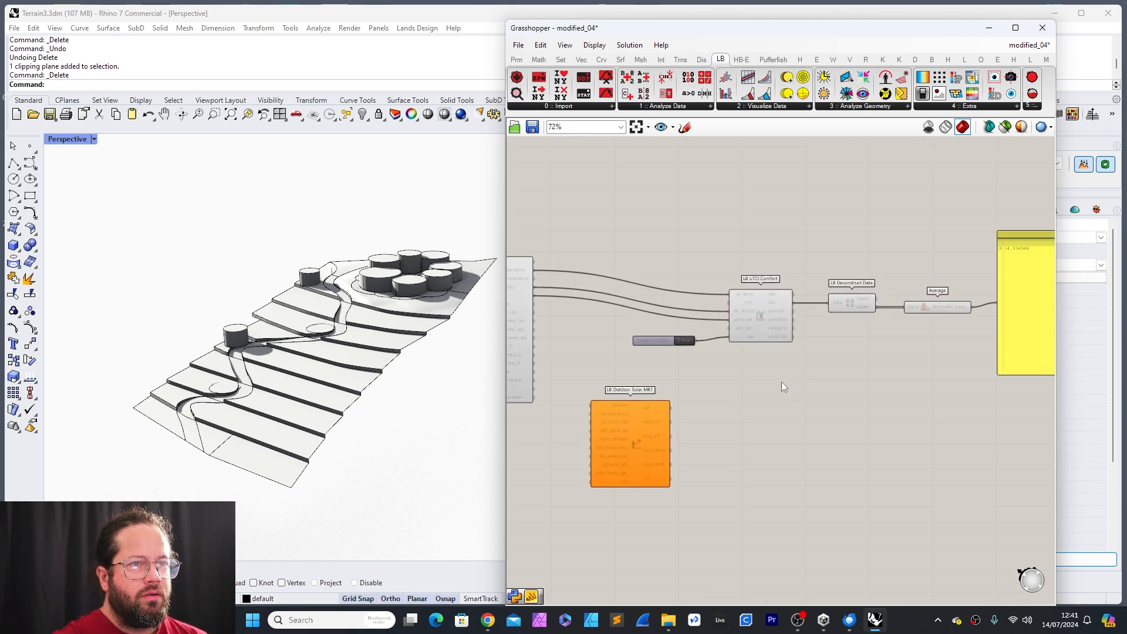
{"action": "scroll", "coordinate": [781, 381], "scroll_direction": "up", "scroll_amount": 3}
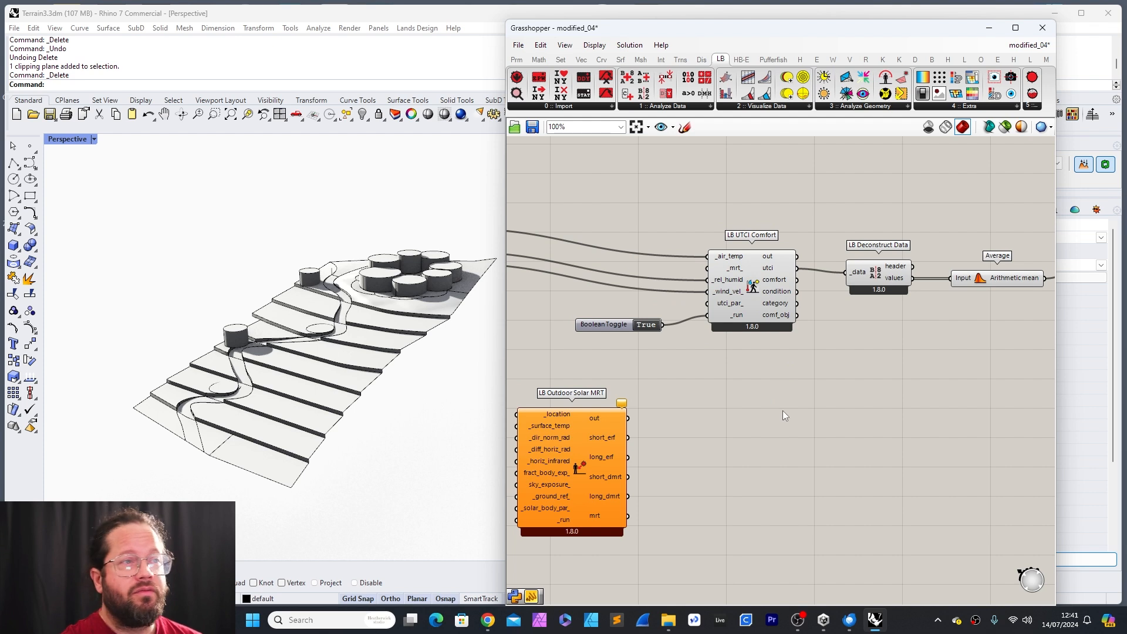
{"action": "left_click_drag", "start_coordinate": [600, 326], "coordinate": [615, 317]}
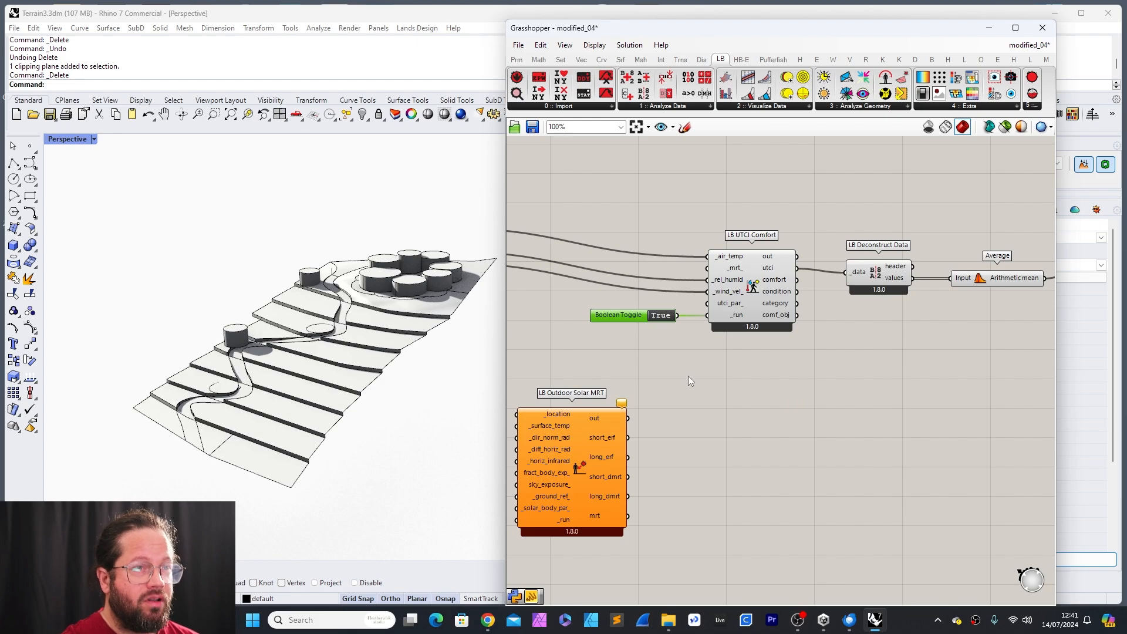
{"action": "double_click", "coordinate": [621, 318]}
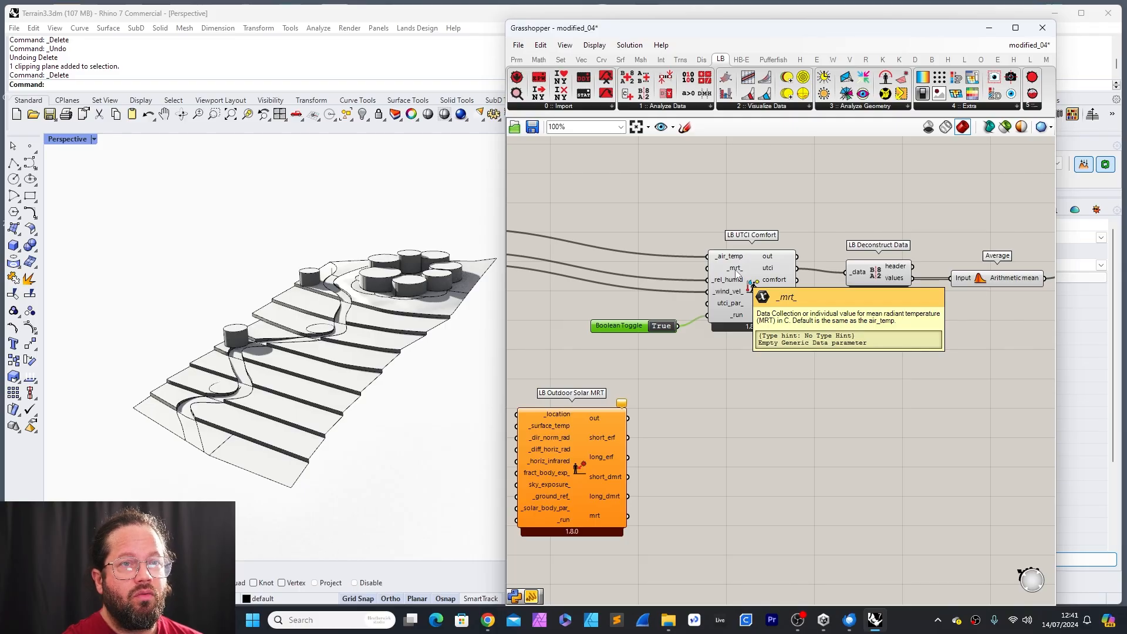
{"action": "right_click_drag", "start_coordinate": [572, 440], "coordinate": [732, 432]}
{"action": "left_click_drag", "start_coordinate": [733, 431], "coordinate": [803, 432]}
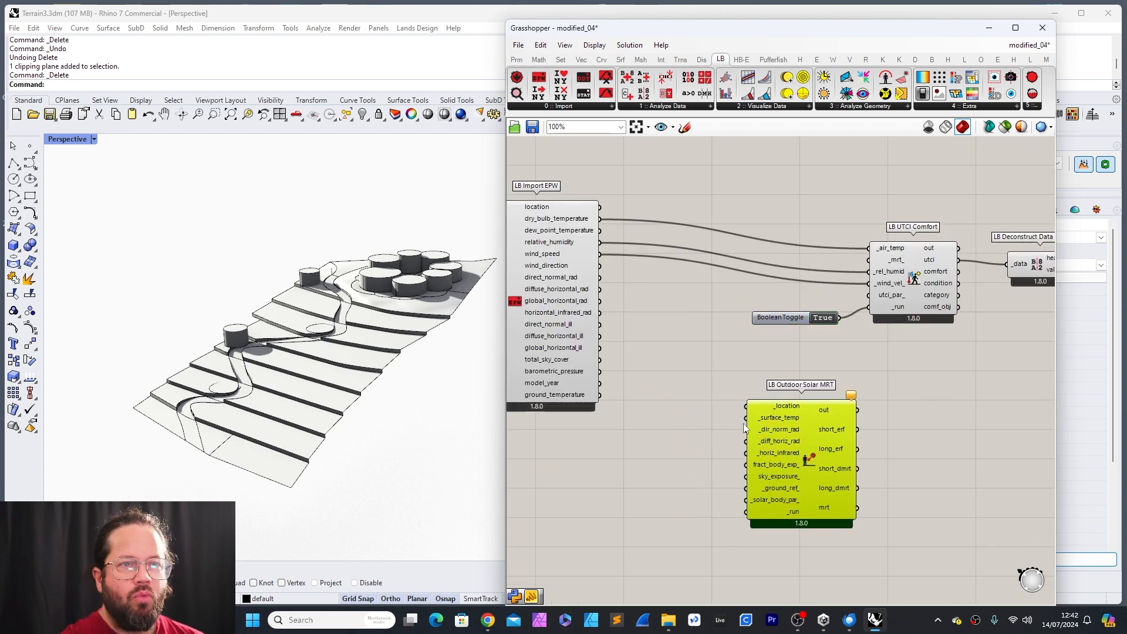
{"action": "left_click_drag", "start_coordinate": [756, 443], "coordinate": [760, 432]}
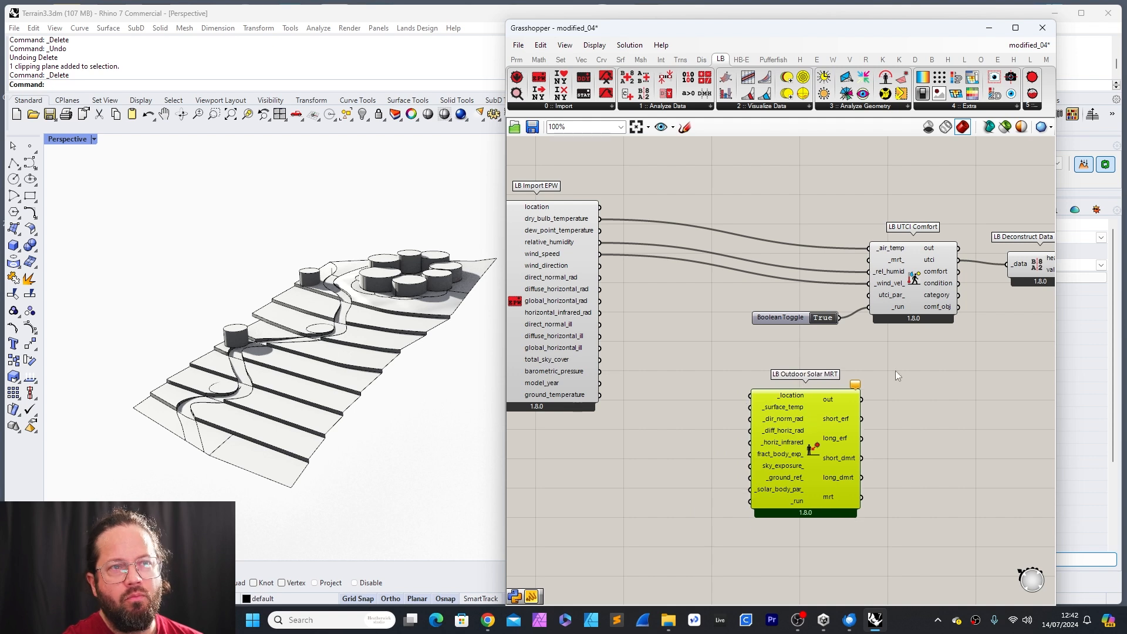
{"action": "left_click_drag", "start_coordinate": [786, 318], "coordinate": [804, 307]}
{"action": "left_click", "coordinate": [920, 261]}
{"action": "left_click_drag", "start_coordinate": [921, 262], "coordinate": [933, 256]}
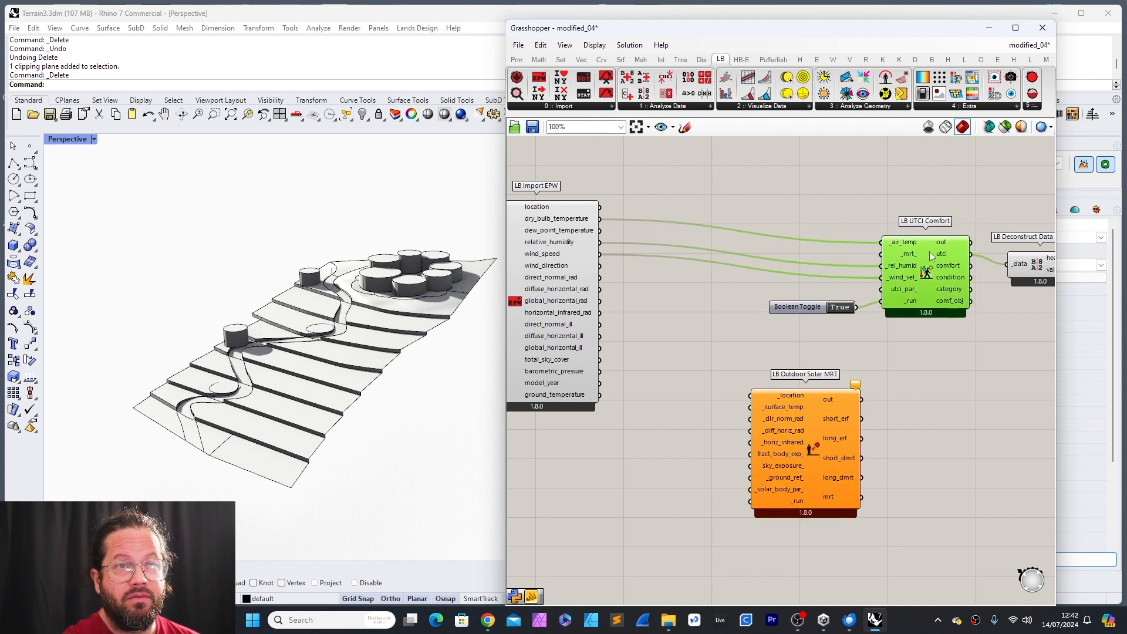
{"action": "left_click_drag", "start_coordinate": [810, 312], "coordinate": [818, 305]}
Step: Connect location to _location and dry_bulb_temperature to _surface_temp on the LB Outdoor Solar MRT component
{"action": "left_click_drag", "start_coordinate": [599, 206], "coordinate": [751, 395]}
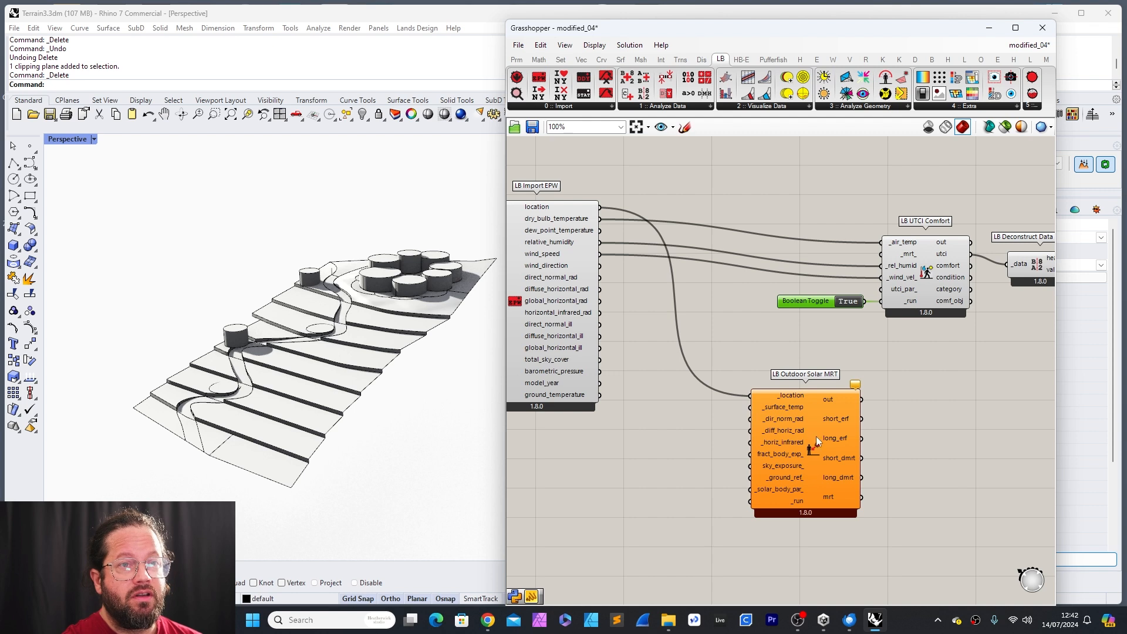
{"action": "mouse_move", "coordinate": [802, 428]}
{"action": "left_mouse_down"}
{"action": "mouse_move", "coordinate": [783, 417]}
{"action": "mouse_move", "coordinate": [801, 410]}
{"action": "left_mouse_up"}
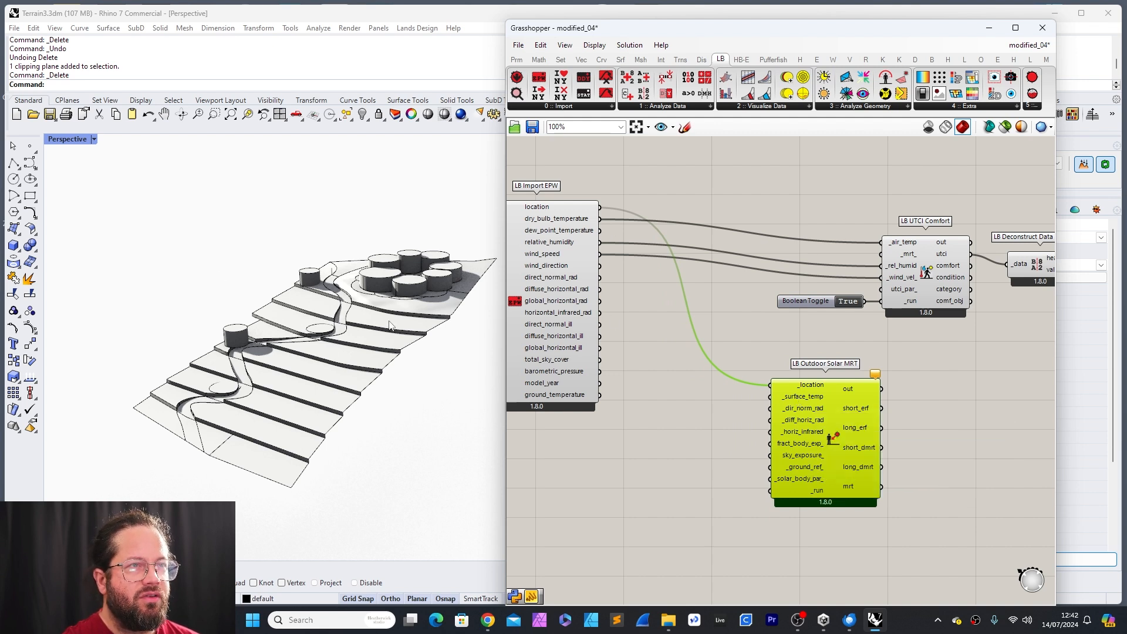
{"action": "left_click_drag", "start_coordinate": [601, 229], "coordinate": [771, 396]}
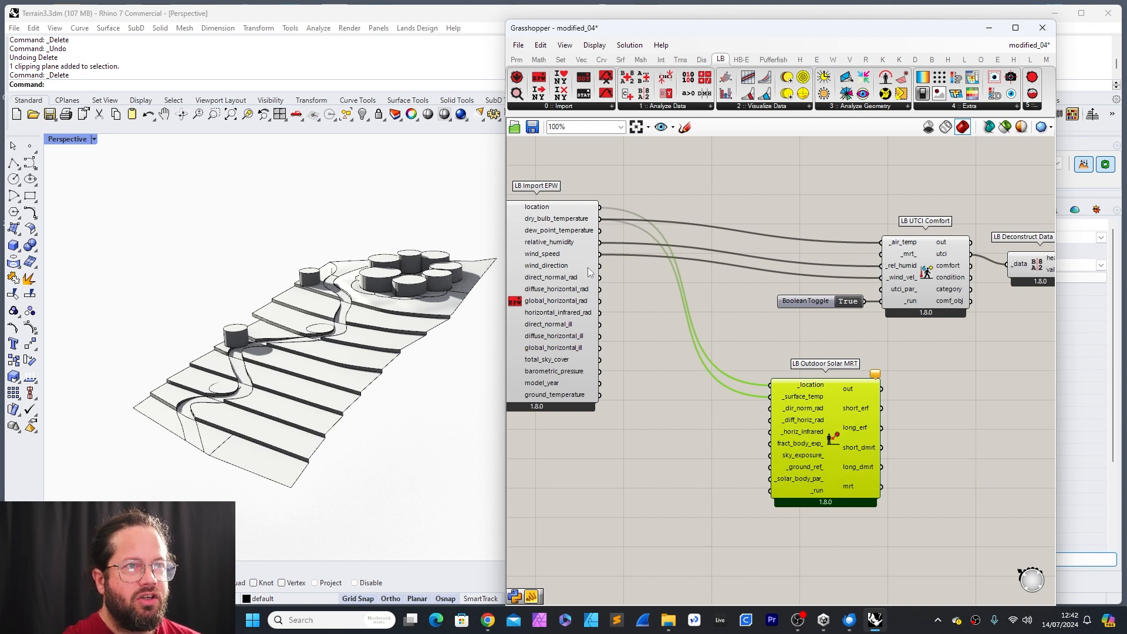
Step: Connect direct_normal_rad, diffuse_horizontal_rad and horizontal_infrared_rad to _dir_norm_rad, _diff_horiz_rad and _horiz_infrared on LB Outdoor Solar MRT
{"action": "left_click_drag", "start_coordinate": [599, 277], "coordinate": [771, 408]}
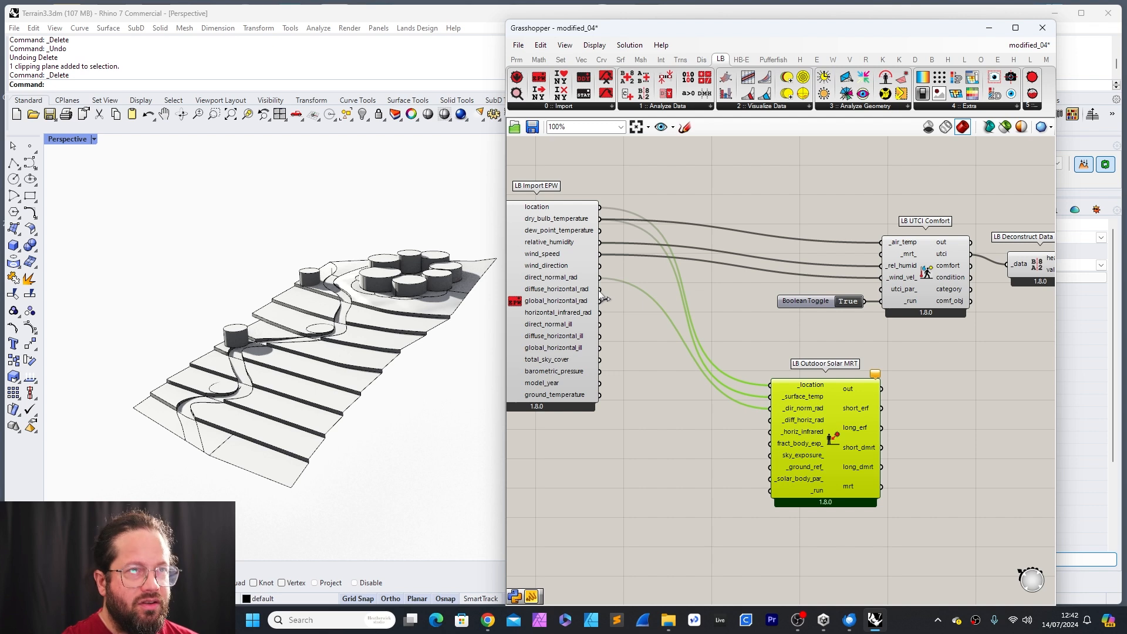
{"action": "left_click_drag", "start_coordinate": [599, 290], "coordinate": [770, 420]}
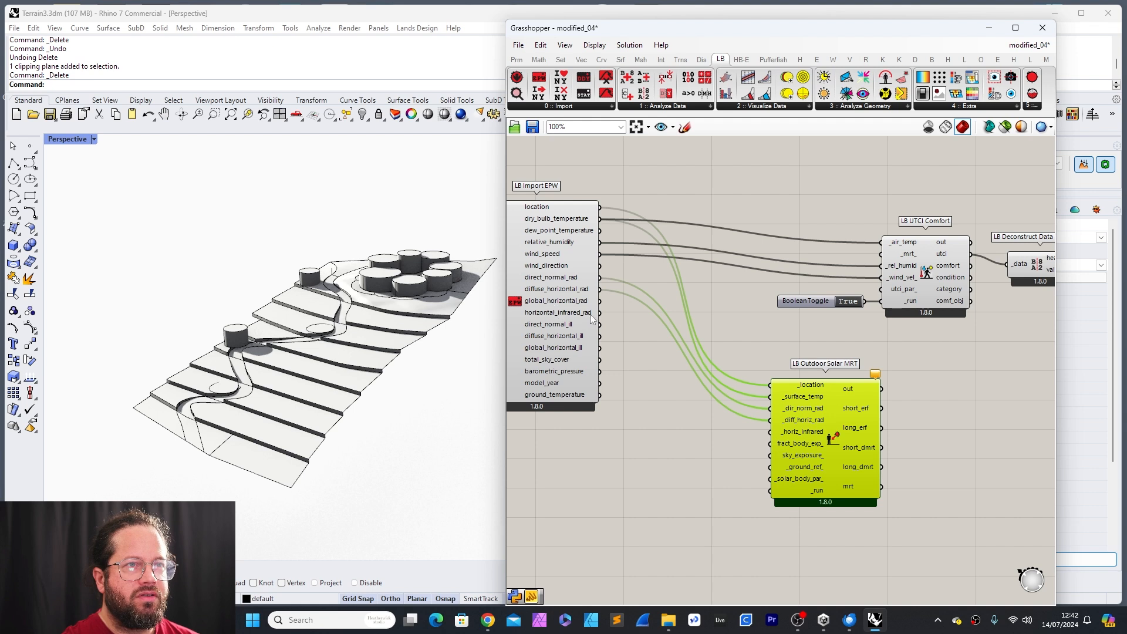
{"action": "left_click_drag", "start_coordinate": [599, 312], "coordinate": [815, 459]}
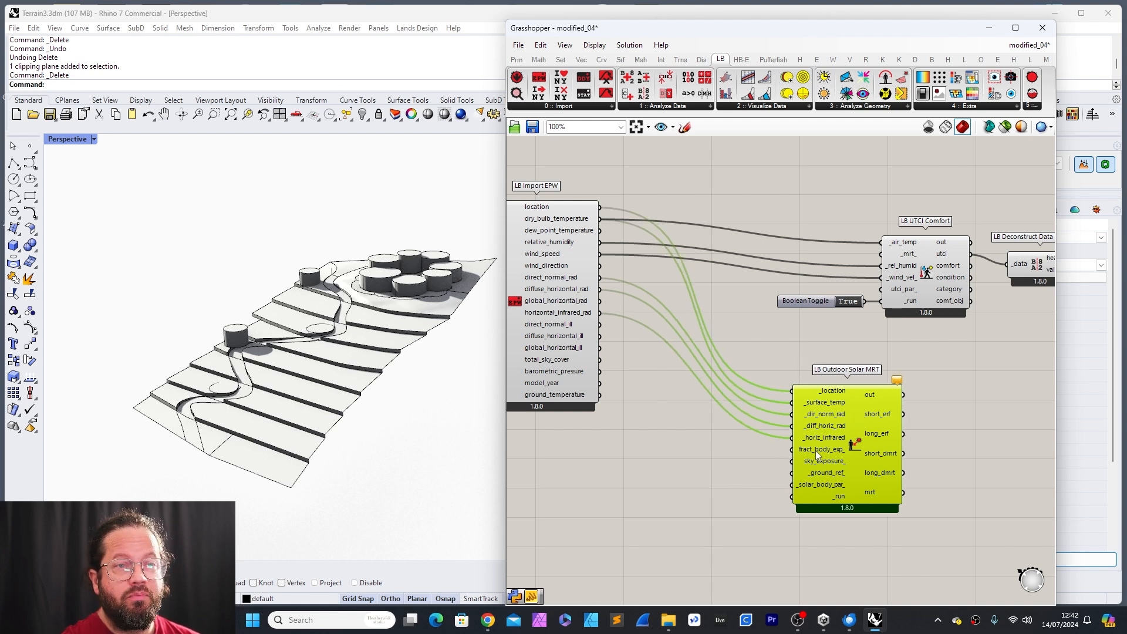
Step: Add an LB Human to Sky Relation component and place it unconnected below and to the left of LB Outdoor Solar MRT
{"action": "mouse_move", "coordinate": [816, 450]}
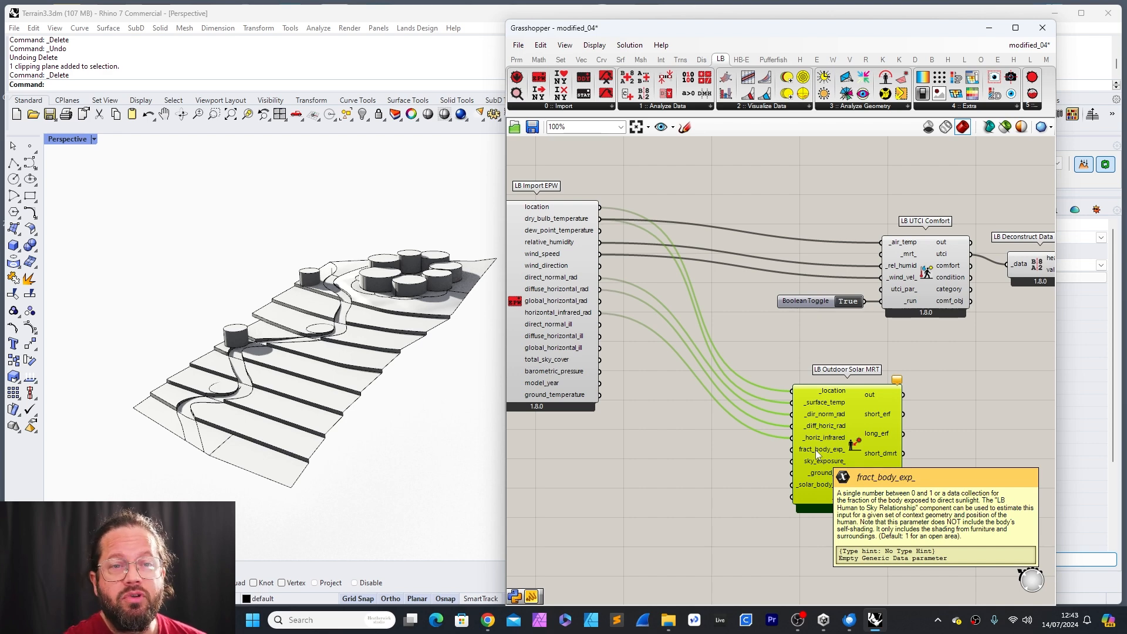
{"action": "left_click_drag", "start_coordinate": [815, 449], "coordinate": [830, 438]}
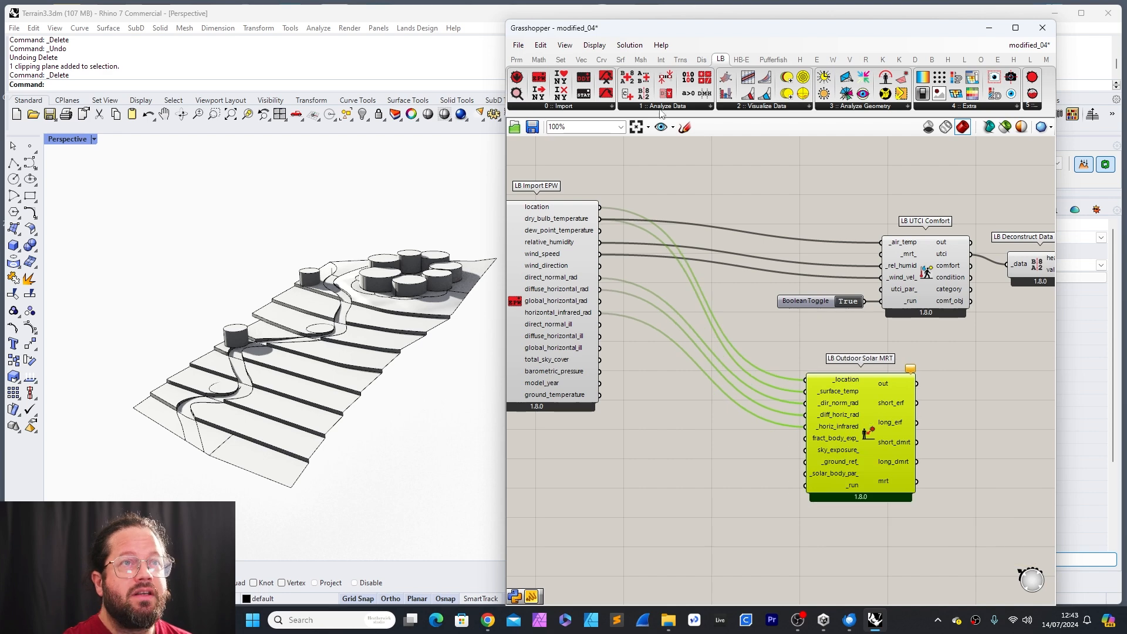
{"action": "left_click", "coordinate": [868, 108]}
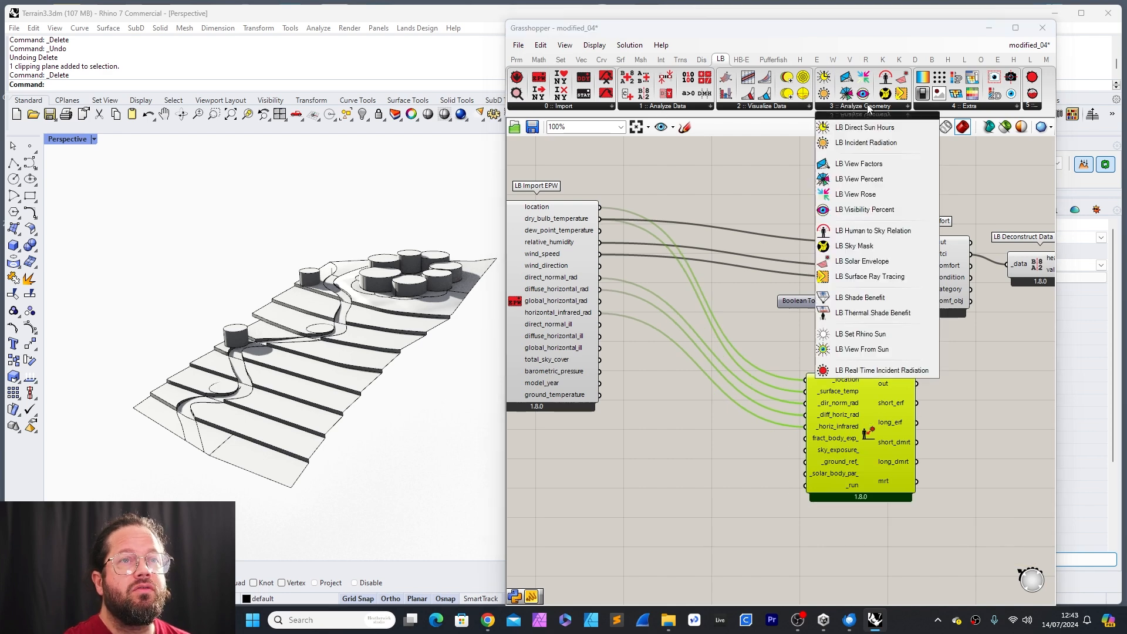
{"action": "left_click", "coordinate": [885, 231]}
{"action": "left_click_drag", "start_coordinate": [817, 424], "coordinate": [833, 418]}
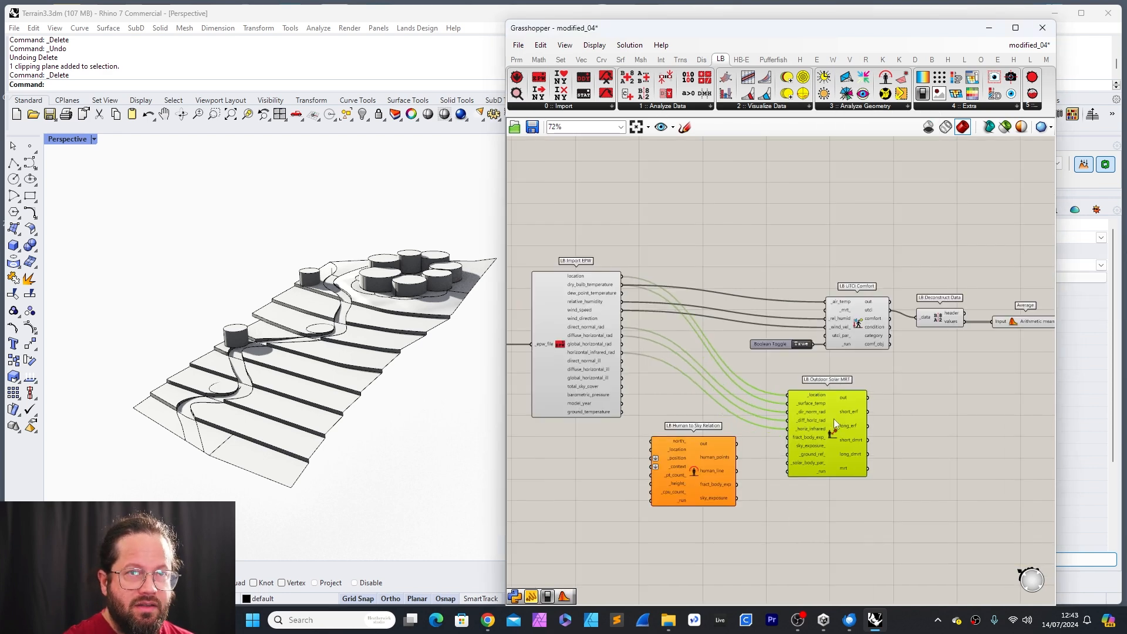
{"action": "left_click", "coordinate": [903, 384]}
{"action": "scroll", "coordinate": [857, 358], "scroll_direction": "up", "scroll_amount": 2}
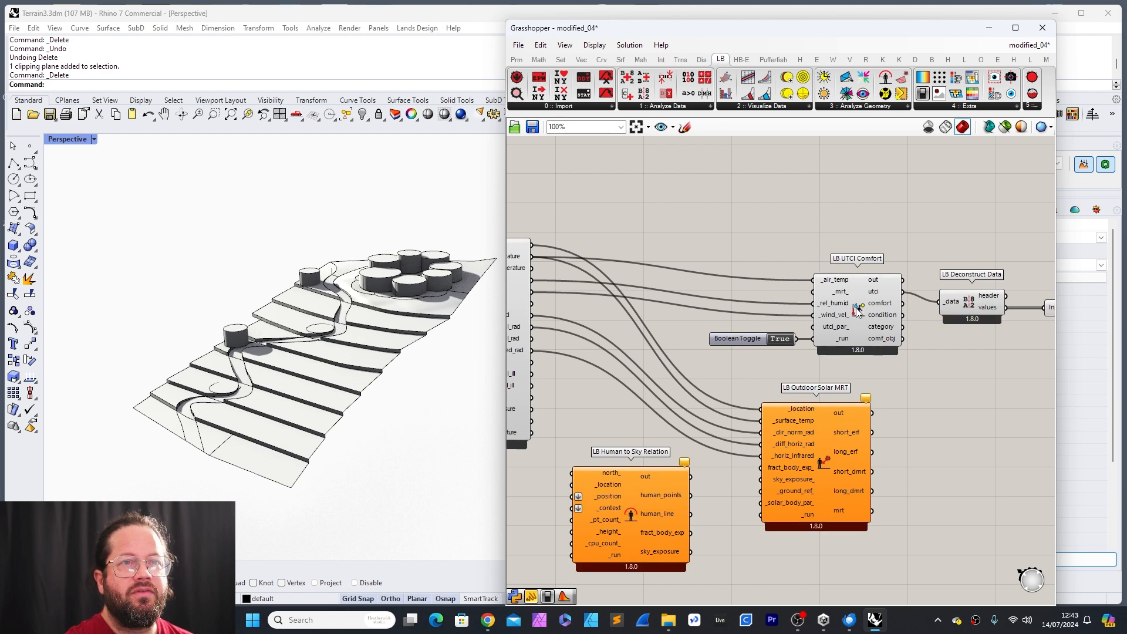
{"action": "left_click_drag", "start_coordinate": [753, 342], "coordinate": [751, 350]}
{"action": "scroll", "coordinate": [844, 431], "scroll_direction": "up", "scroll_amount": 2}
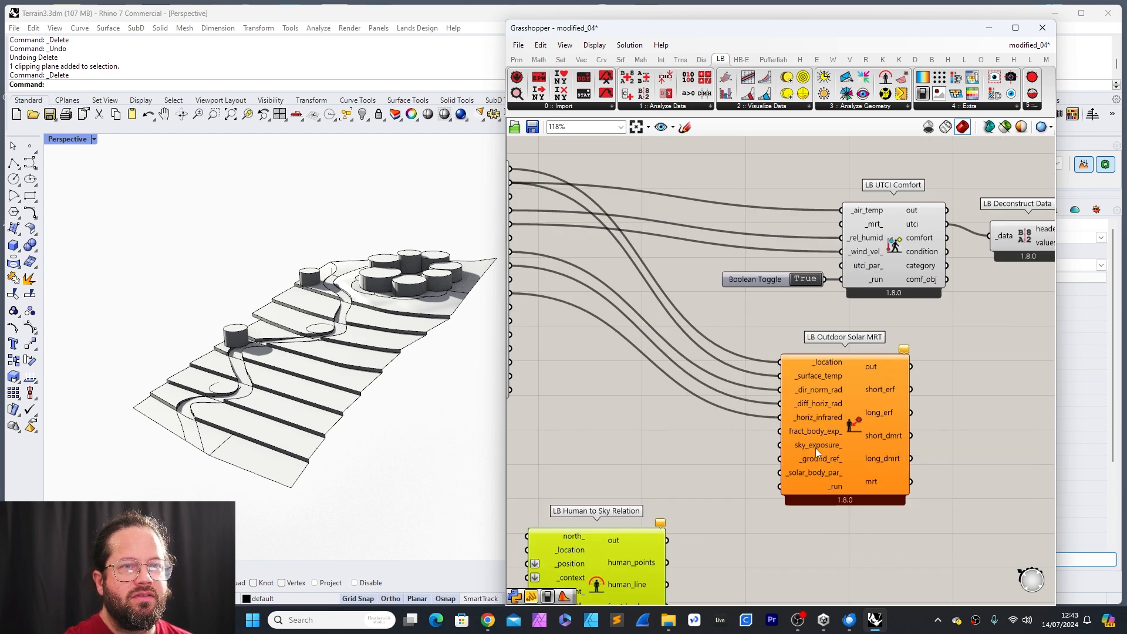
Step: Duplicate the Boolean Toggle set to True and connect the copy to the _run input of LB Outdoor Solar MRT
{"action": "mouse_move", "coordinate": [815, 447]}
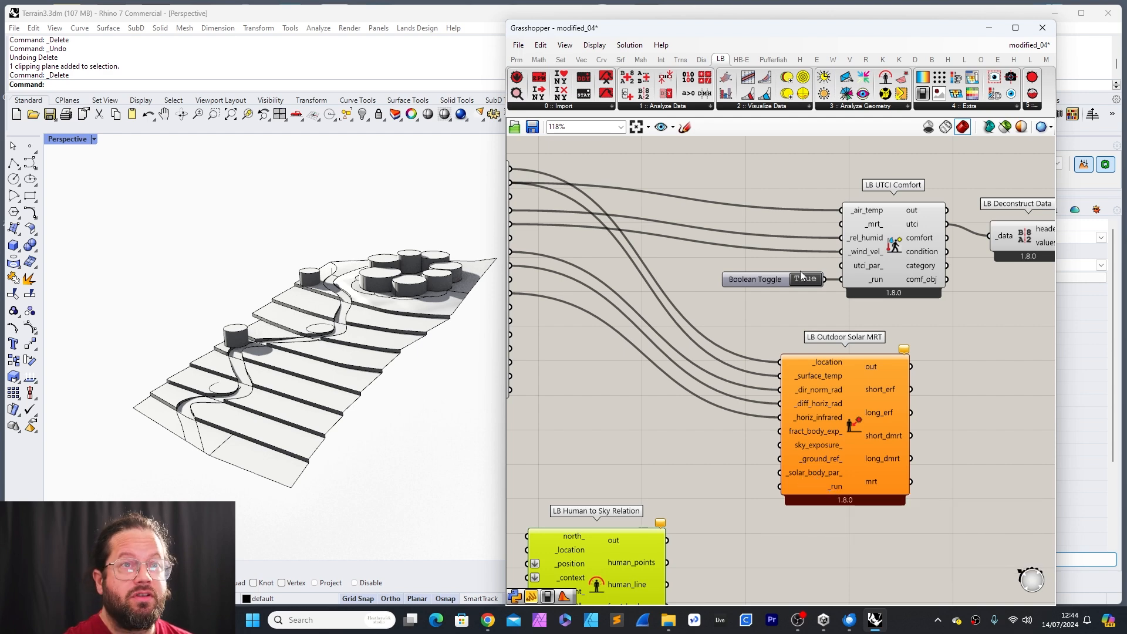
{"action": "left_click", "coordinate": [772, 287]}
{"action": "left_click_drag", "start_coordinate": [774, 287], "coordinate": [707, 496], "text": "alt"}
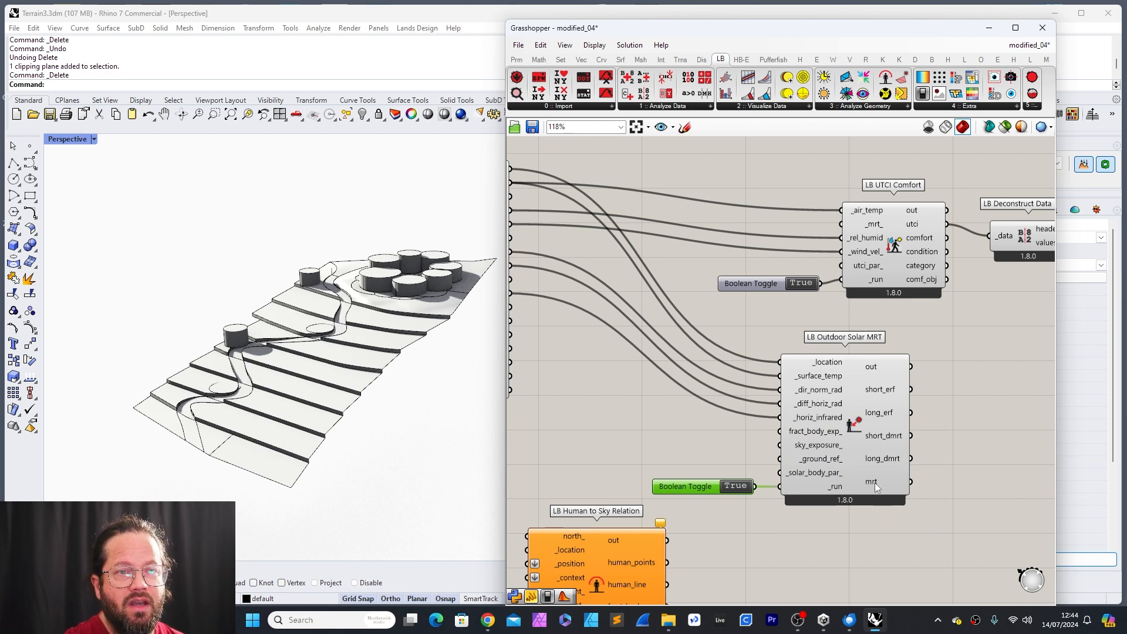
Step: Connect the mrt output of LB Outdoor Solar MRT to the _mrt_ input of LB UTCI Comfort and check the wiring
{"action": "left_click_drag", "start_coordinate": [908, 481], "coordinate": [843, 224]}
{"action": "scroll", "coordinate": [858, 343], "scroll_direction": "down", "scroll_amount": 3}
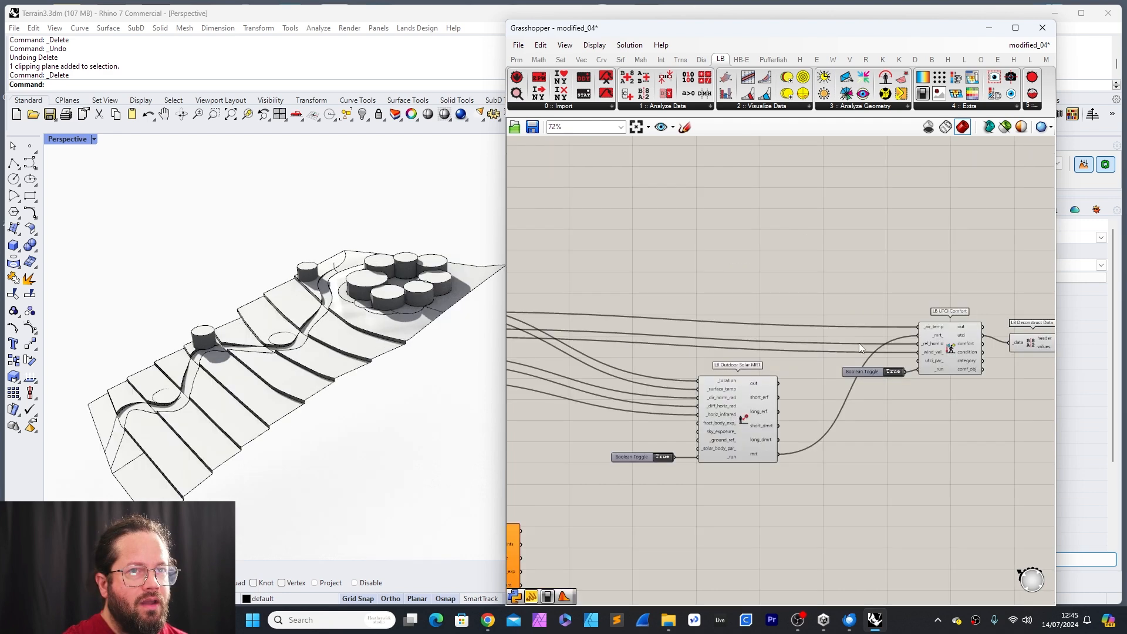
{"action": "scroll", "coordinate": [939, 336], "scroll_direction": "up", "scroll_amount": 4}
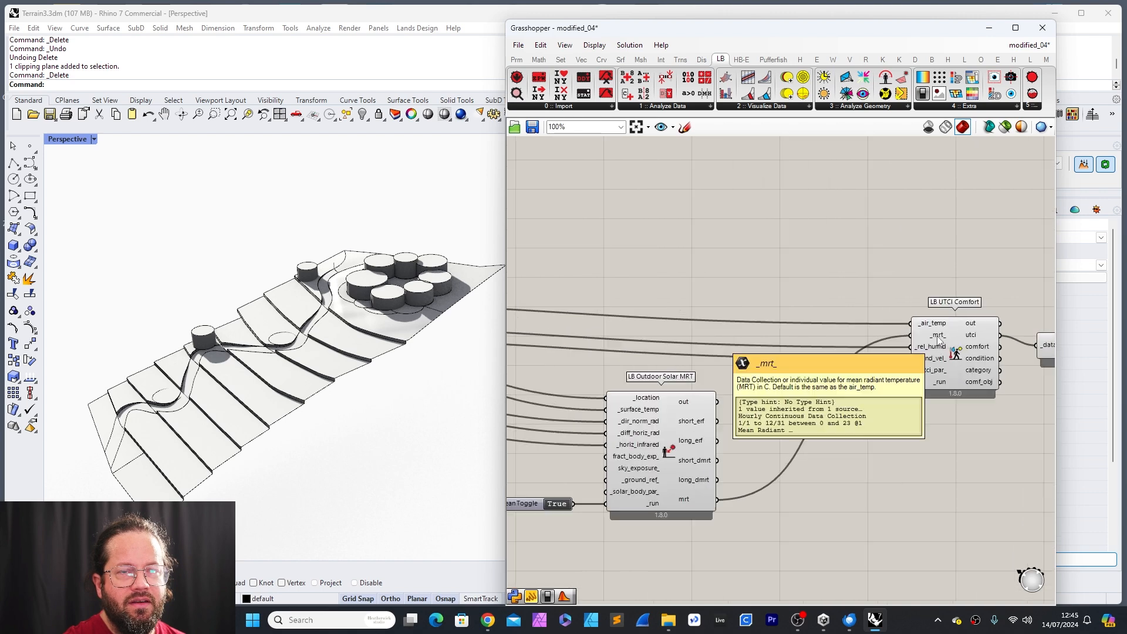
{"action": "scroll", "coordinate": [924, 388], "scroll_direction": "down", "scroll_amount": 6}
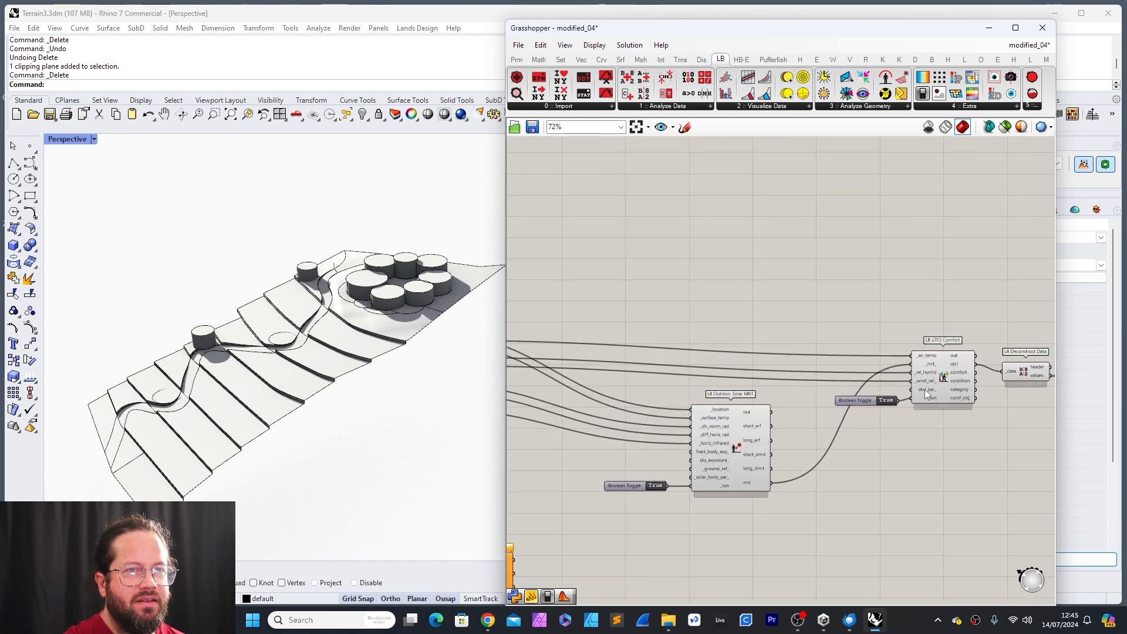
{"action": "scroll", "coordinate": [912, 405], "scroll_direction": "up", "scroll_amount": 4}
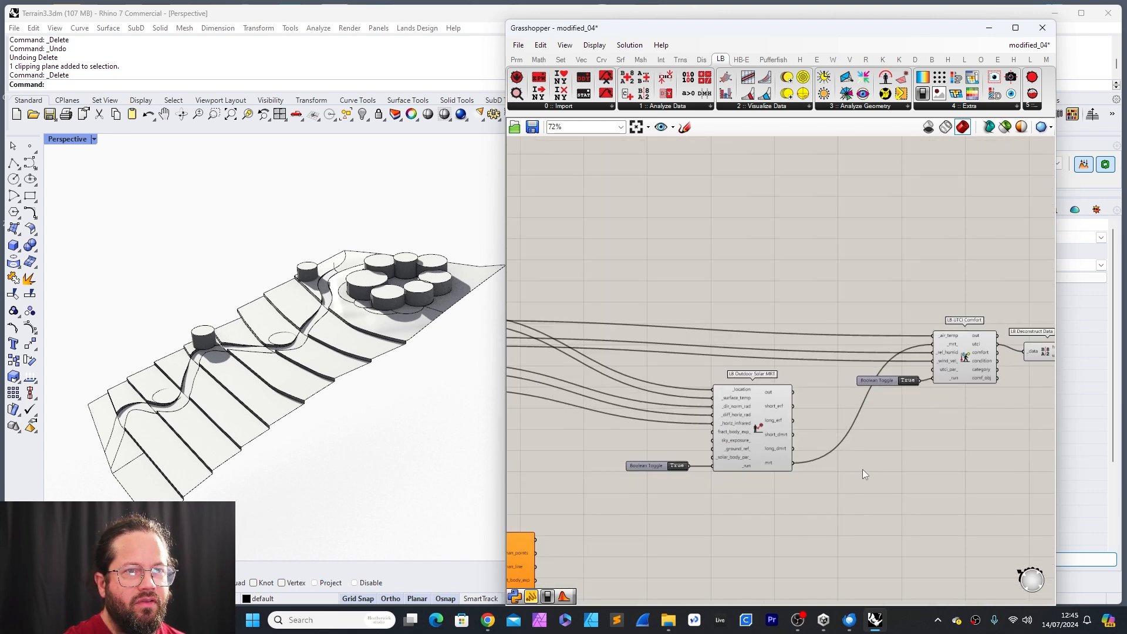
Step: Move LB Human to Sky Relation closer to LB Outdoor Solar MRT and connect the location output of LB Import EPW to its _location input
{"action": "scroll", "coordinate": [874, 474], "scroll_direction": "down", "scroll_amount": 4}
{"action": "scroll", "coordinate": [880, 440], "scroll_direction": "up", "scroll_amount": 2}
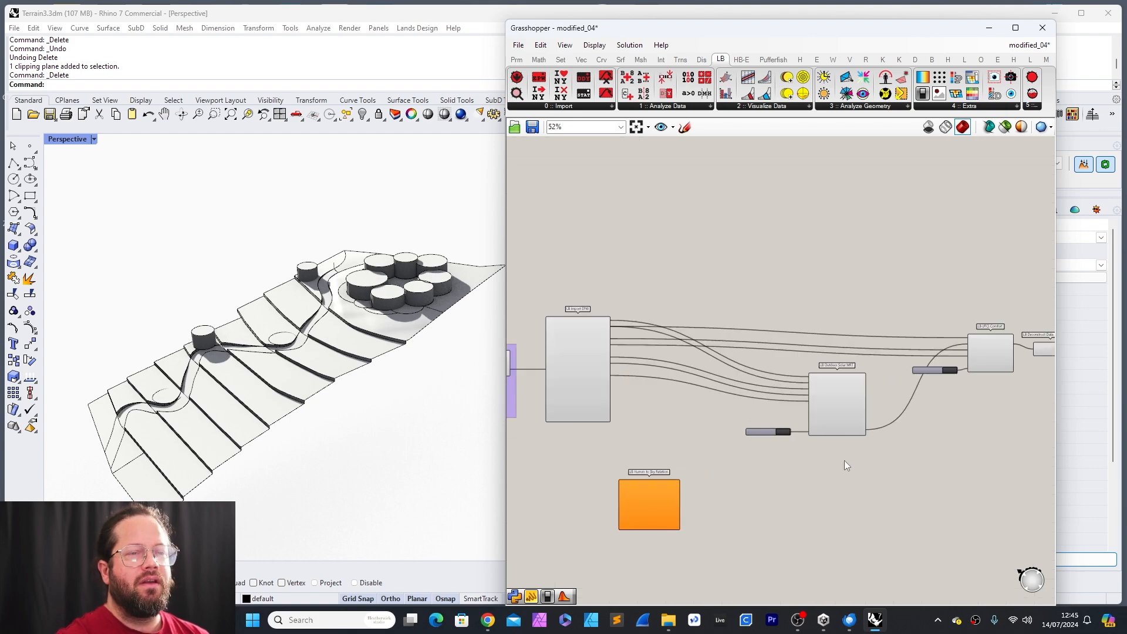
{"action": "scroll", "coordinate": [689, 498], "scroll_direction": "up", "scroll_amount": 3}
{"action": "left_click_drag", "start_coordinate": [640, 488], "coordinate": [735, 476]}
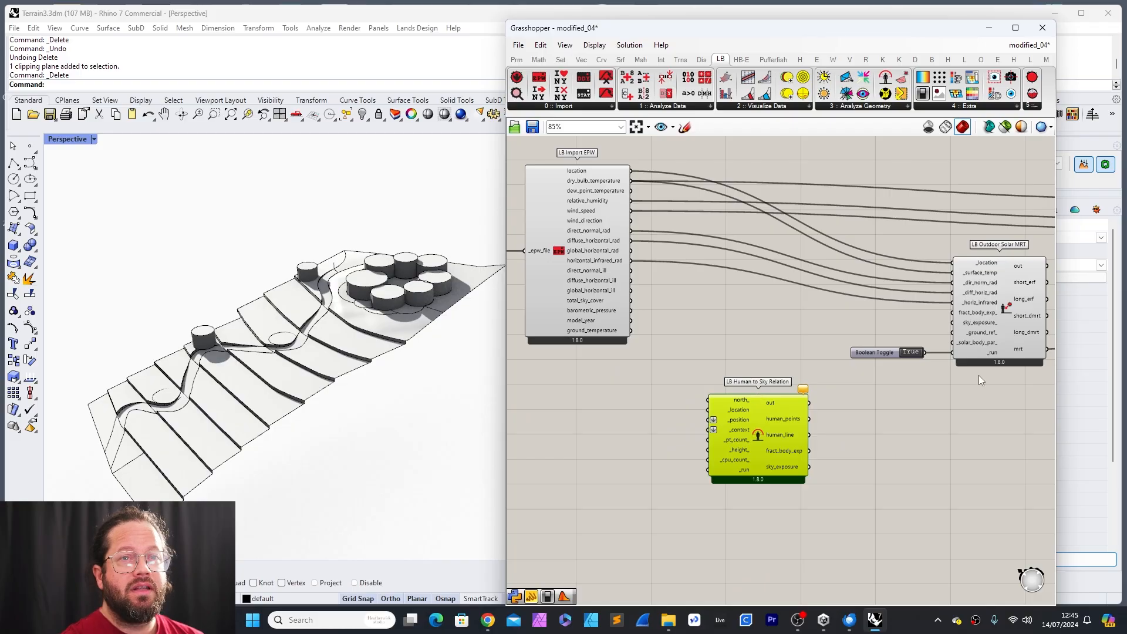
{"action": "mouse_move", "coordinate": [755, 414]}
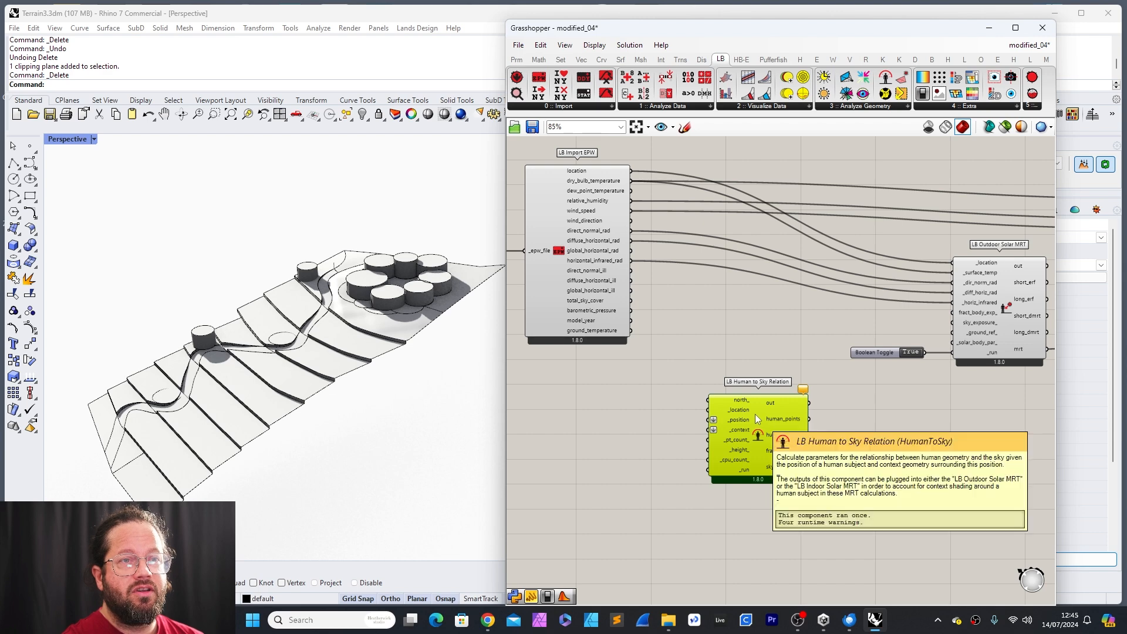
{"action": "left_click_drag", "start_coordinate": [756, 418], "coordinate": [786, 414]}
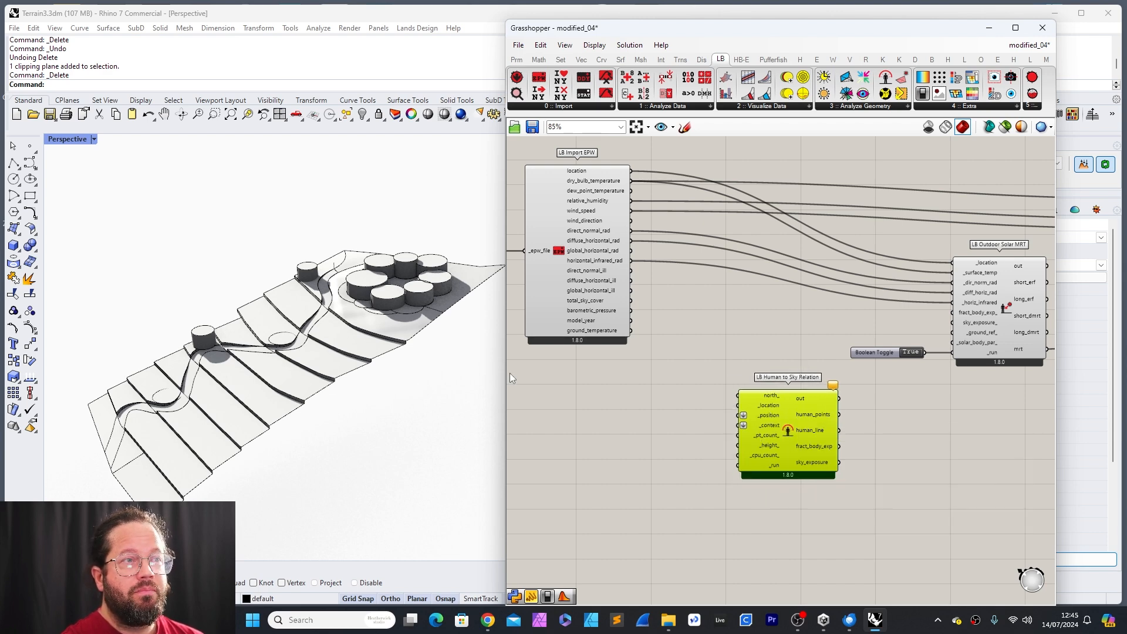
{"action": "left_click", "coordinate": [321, 281]}
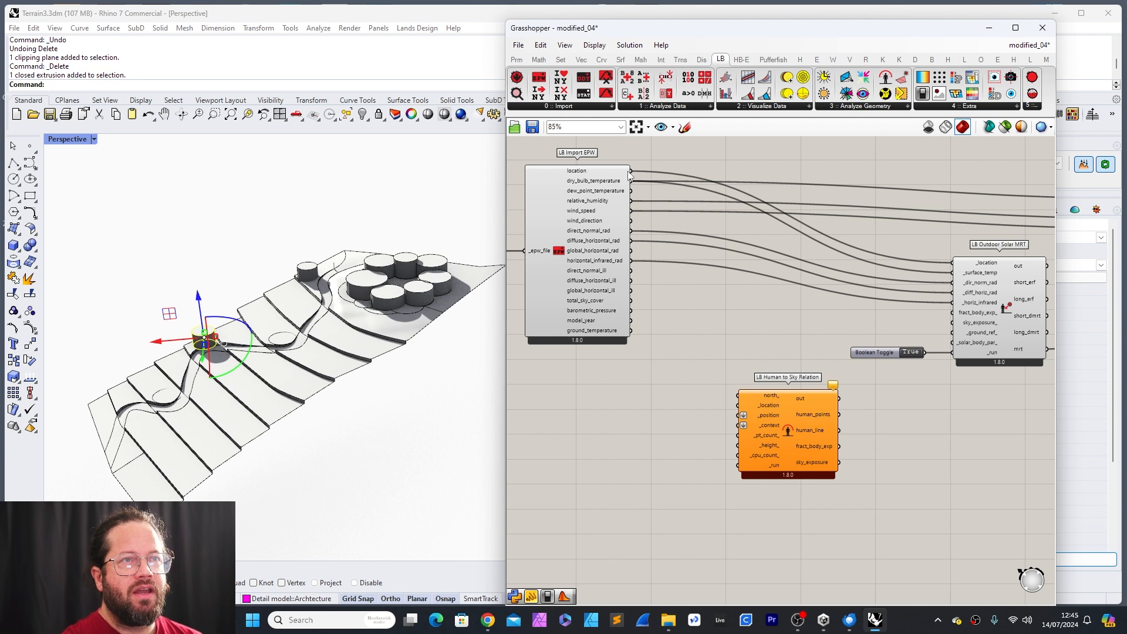
{"action": "left_click_drag", "start_coordinate": [631, 171], "coordinate": [806, 411]}
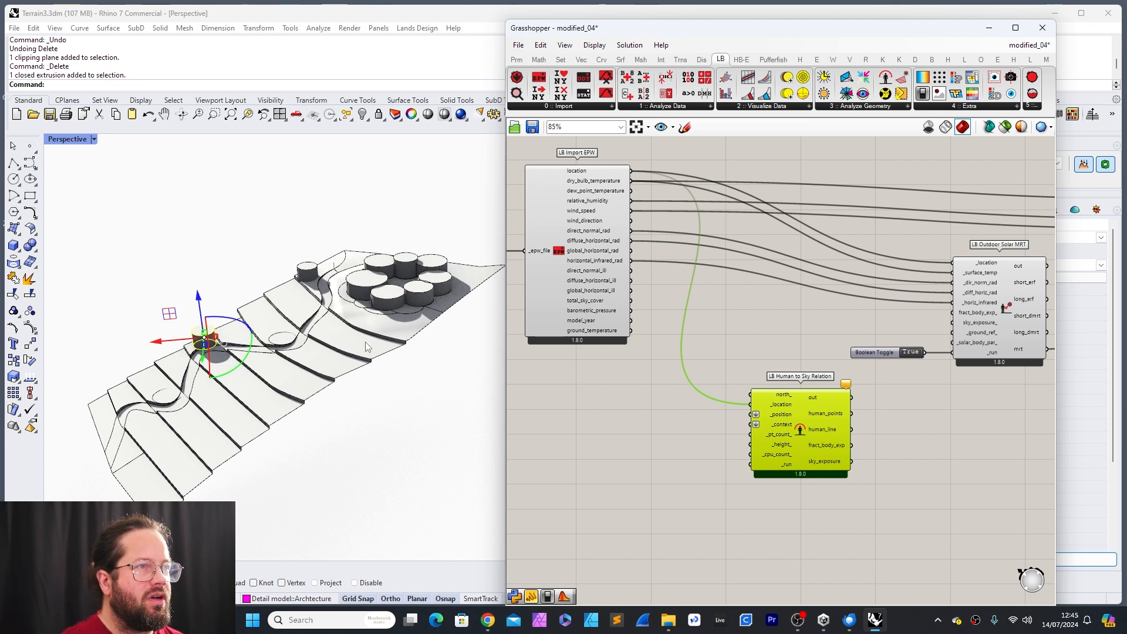
Step: Add an LB Generate Point Grid component beside the input side of LB Human to Sky Relation
{"action": "mouse_move", "coordinate": [777, 419]}
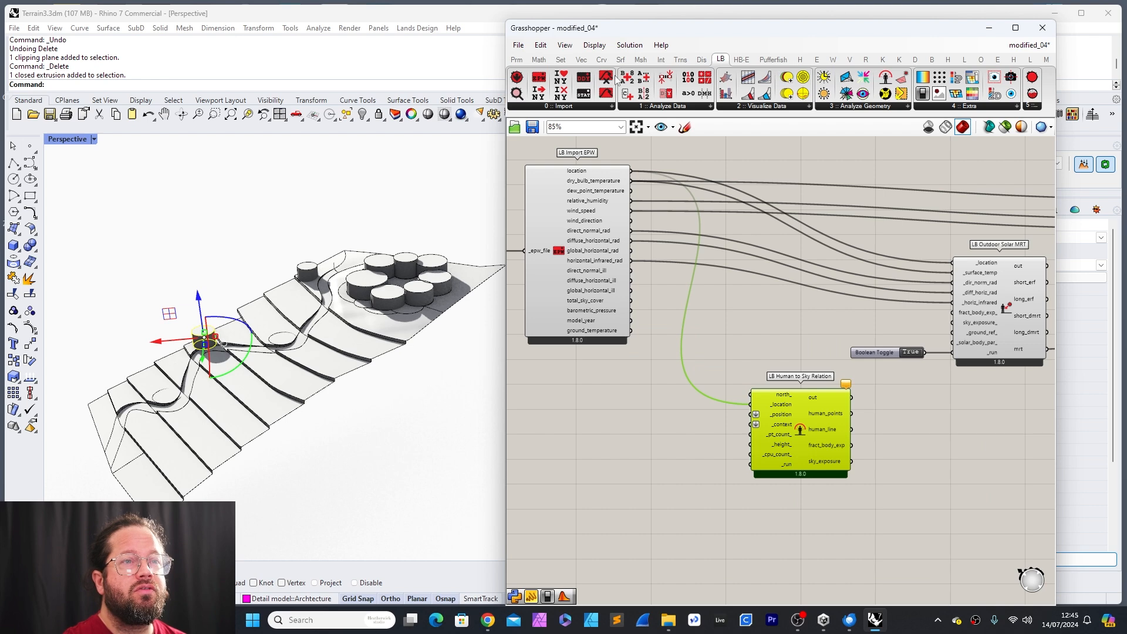
{"action": "left_click", "coordinate": [538, 59]}
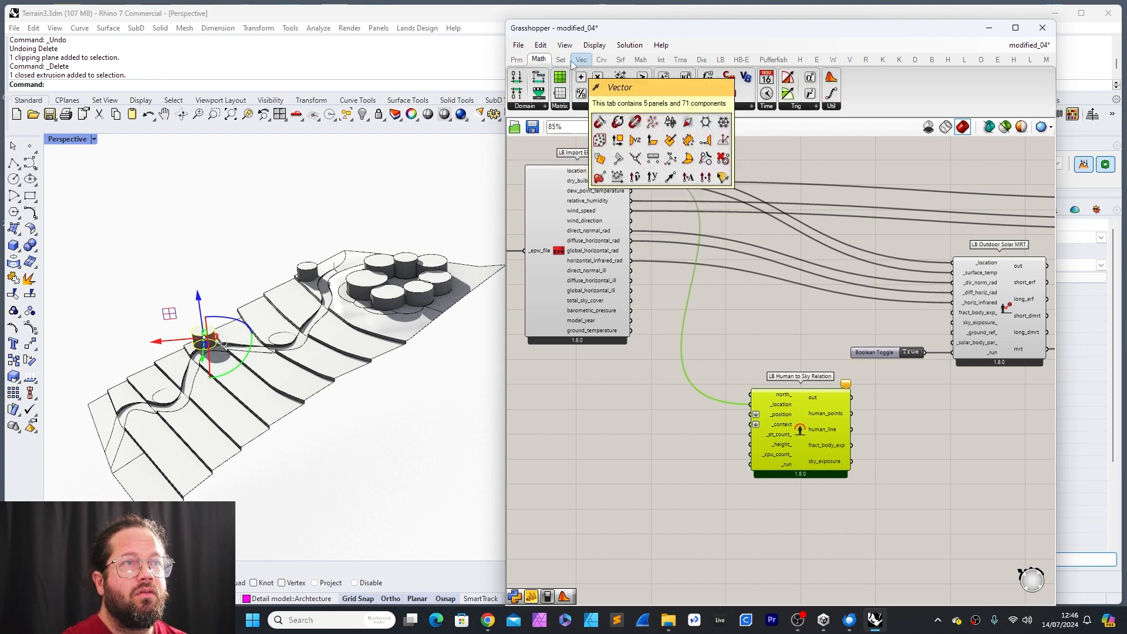
{"action": "scroll", "coordinate": [744, 61], "scroll_direction": "up", "scroll_amount": 1}
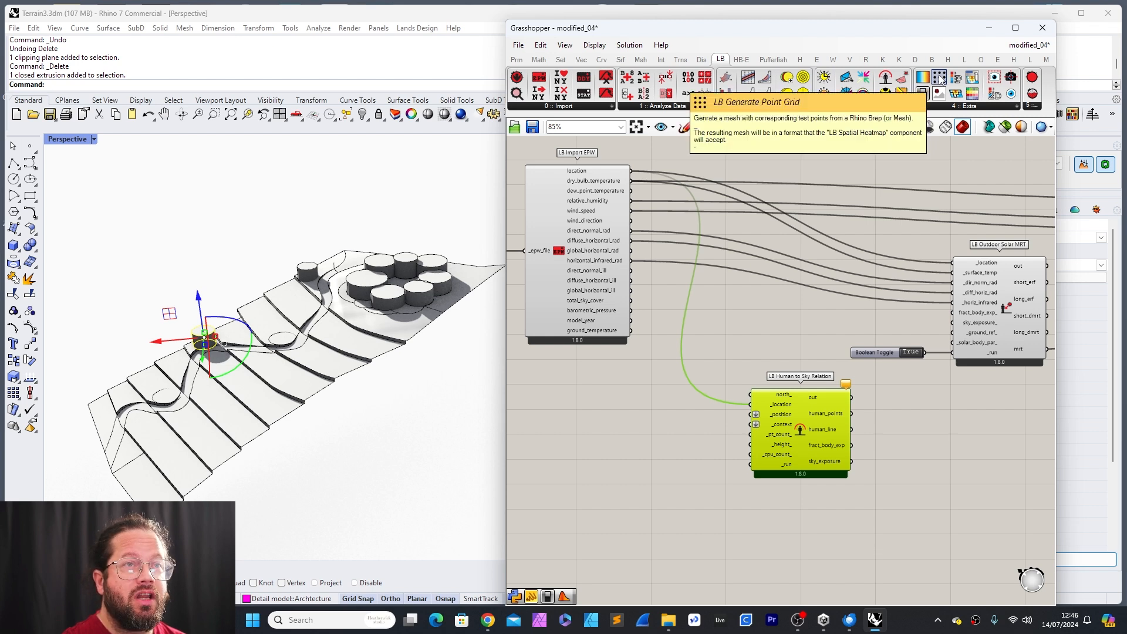
{"action": "left_click_drag", "start_coordinate": [939, 78], "coordinate": [696, 446]}
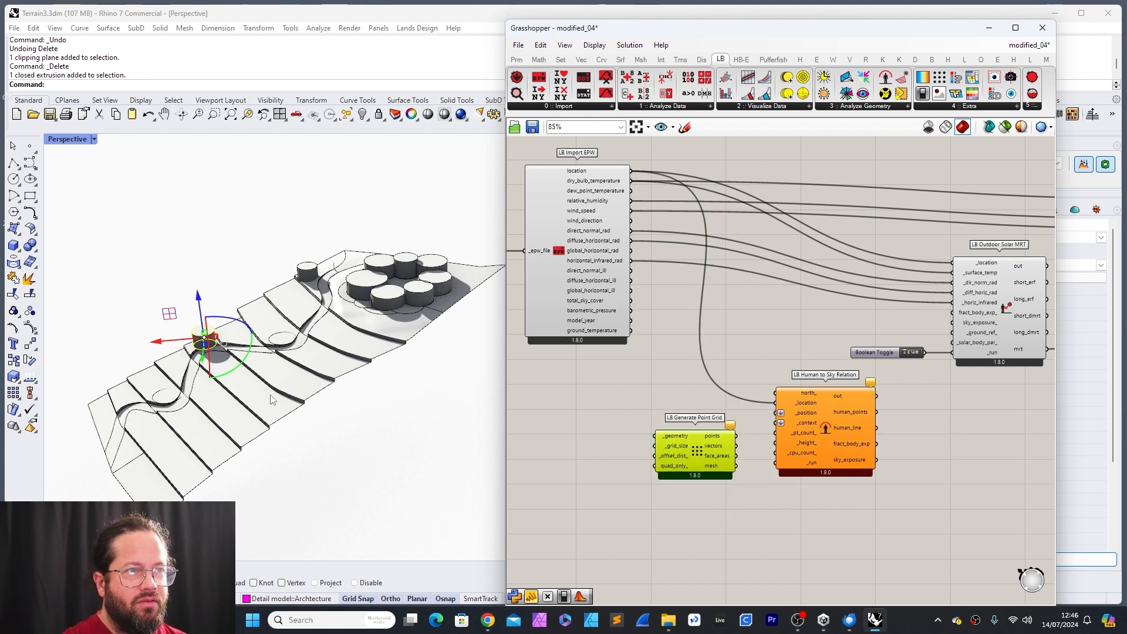
Step: Select the ground surfaces of the upper plateau around and beneath the cluster of cylindrical buildings in the Rhino model
{"action": "right_click_drag", "start_coordinate": [317, 383], "coordinate": [294, 365]}
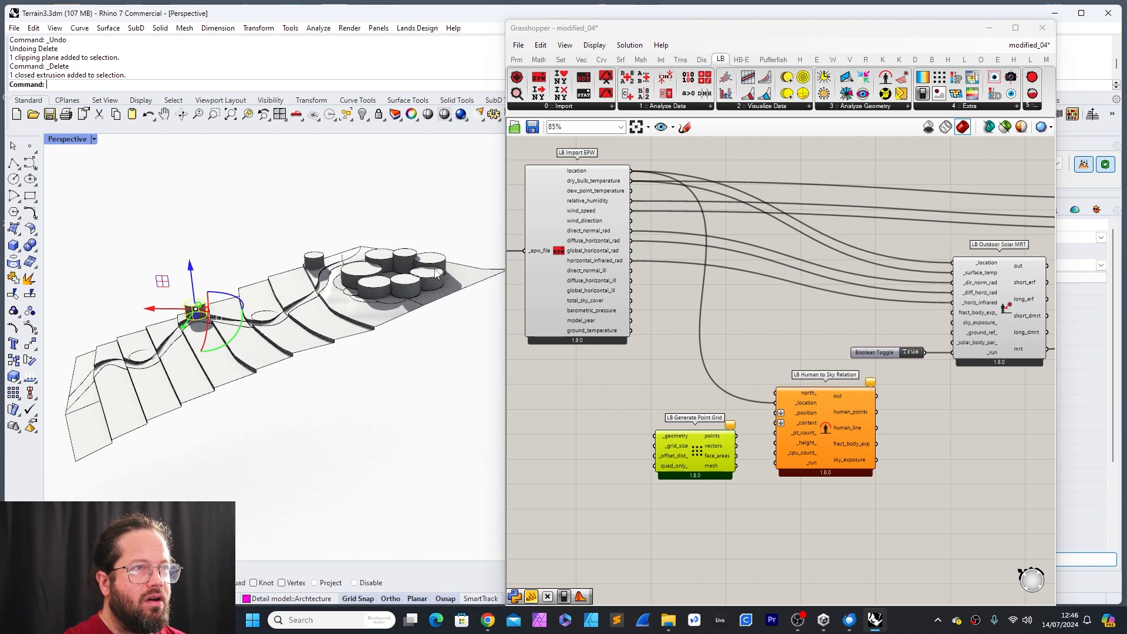
{"action": "scroll", "coordinate": [434, 275], "scroll_direction": "up", "scroll_amount": 3}
{"action": "left_click", "coordinate": [425, 295]}
{"action": "scroll", "coordinate": [312, 322], "scroll_direction": "up", "scroll_amount": 6}
{"action": "right_click_drag", "start_coordinate": [312, 323], "coordinate": [328, 334]}
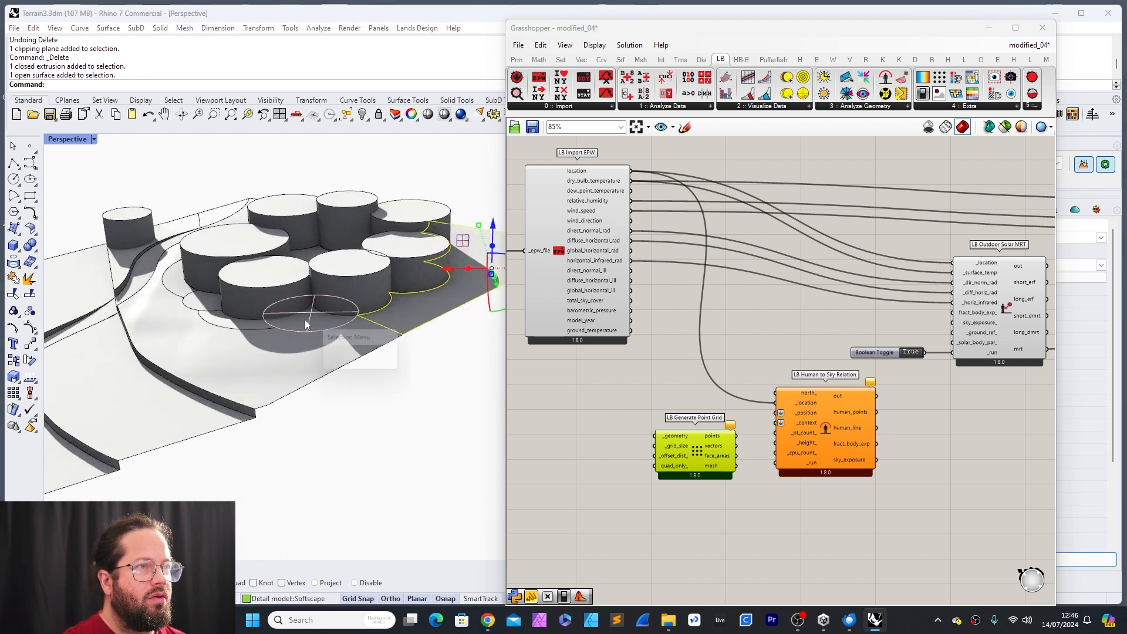
{"action": "left_click", "coordinate": [307, 370]}
{"action": "left_click", "coordinate": [306, 321], "text": "shift"}
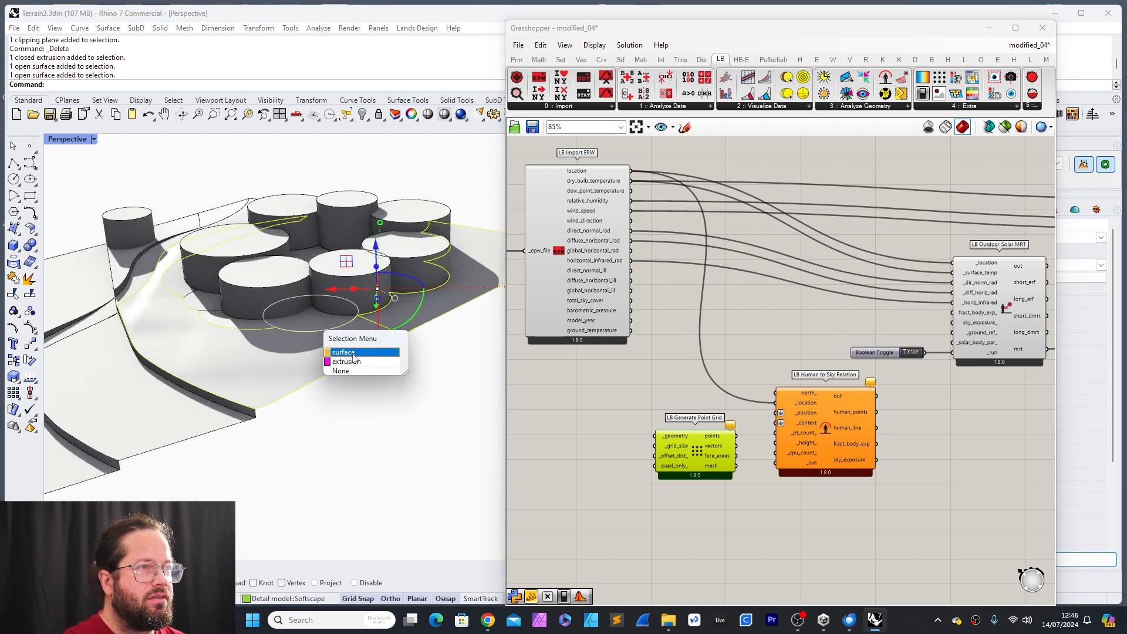
Step: Extend the selection to the path and all lower terrace surfaces, and check its coverage from beneath the terrain
{"action": "scroll", "coordinate": [256, 418], "scroll_direction": "down", "scroll_amount": 4}
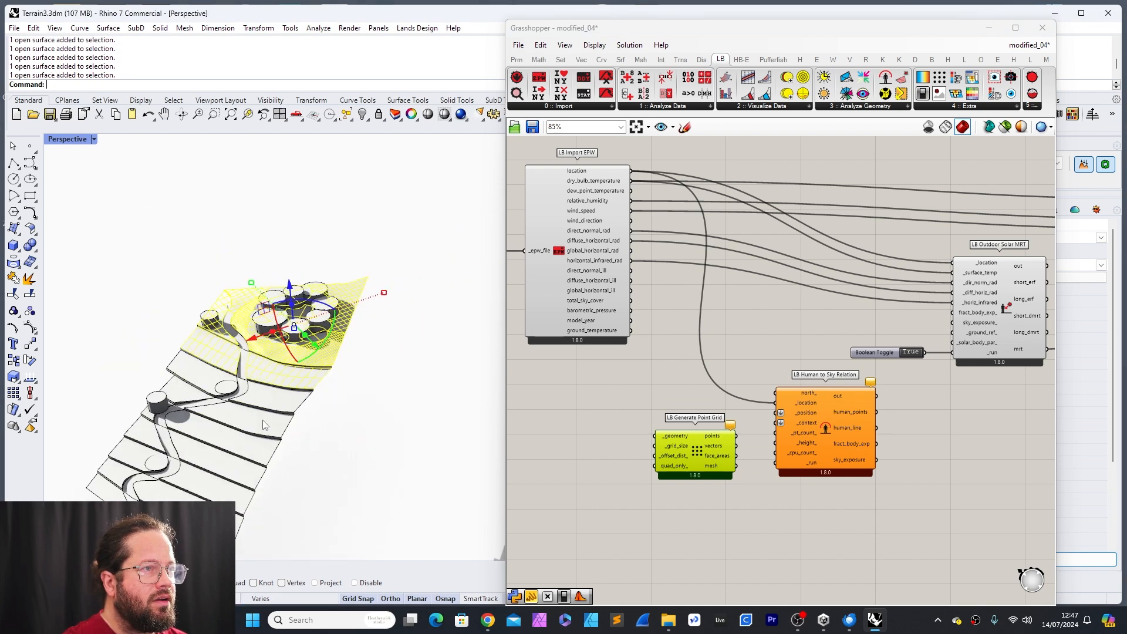
{"action": "scroll", "coordinate": [256, 419], "scroll_direction": "up", "scroll_amount": 5}
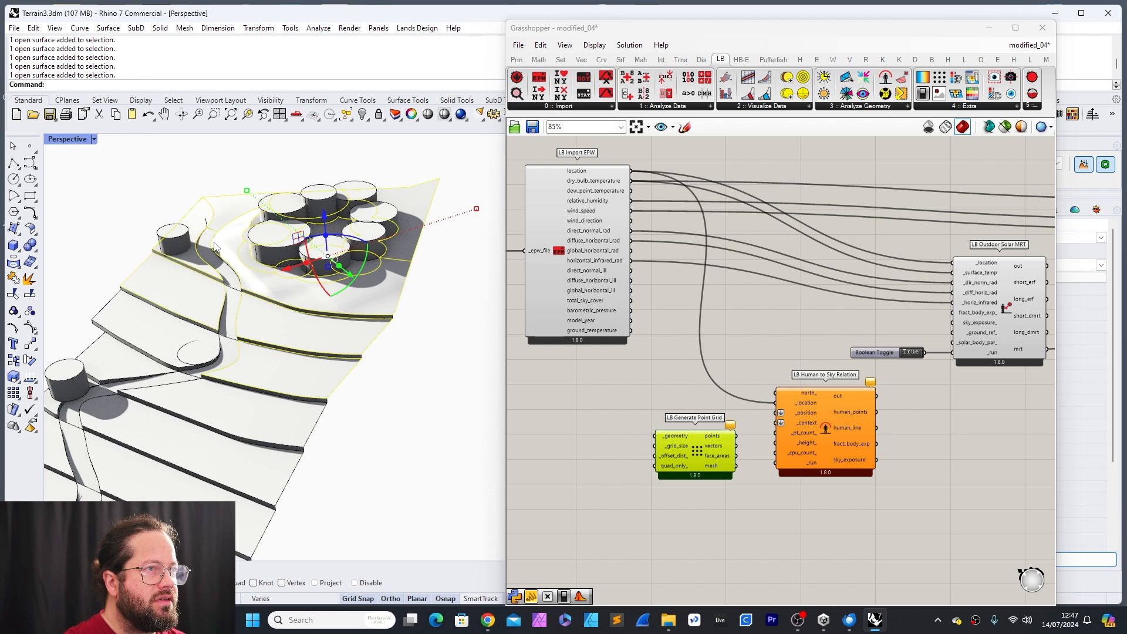
{"action": "scroll", "coordinate": [229, 282], "scroll_direction": "up", "scroll_amount": 5}
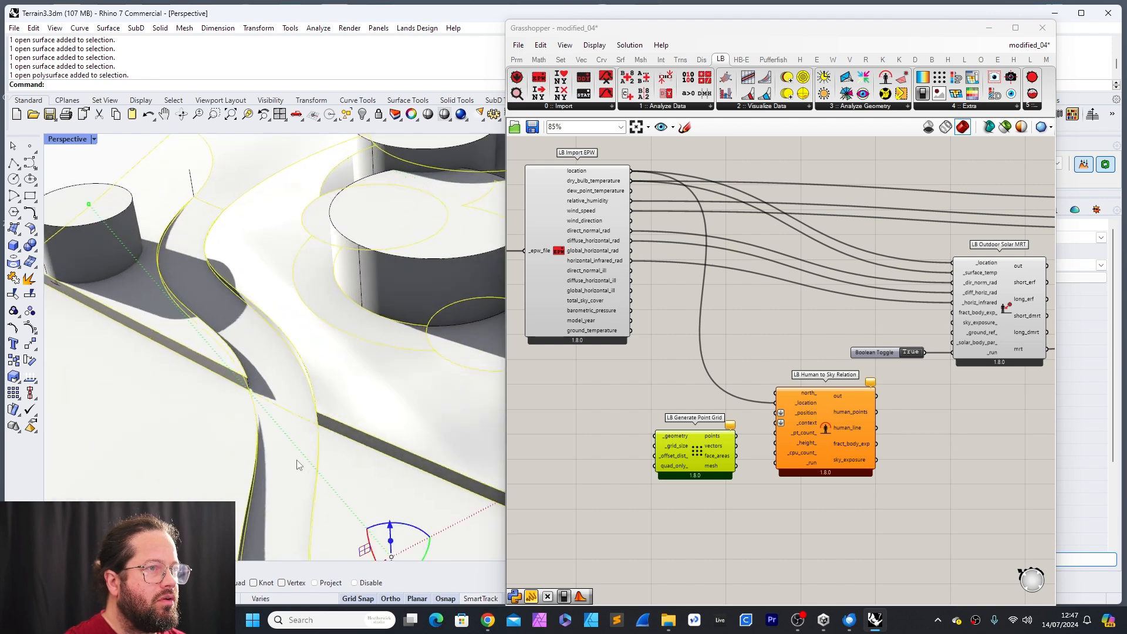
{"action": "scroll", "coordinate": [297, 459], "scroll_direction": "down", "scroll_amount": 8}
{"action": "scroll", "coordinate": [266, 464], "scroll_direction": "up", "scroll_amount": 6}
{"action": "left_click", "coordinate": [136, 390], "text": "shift"}
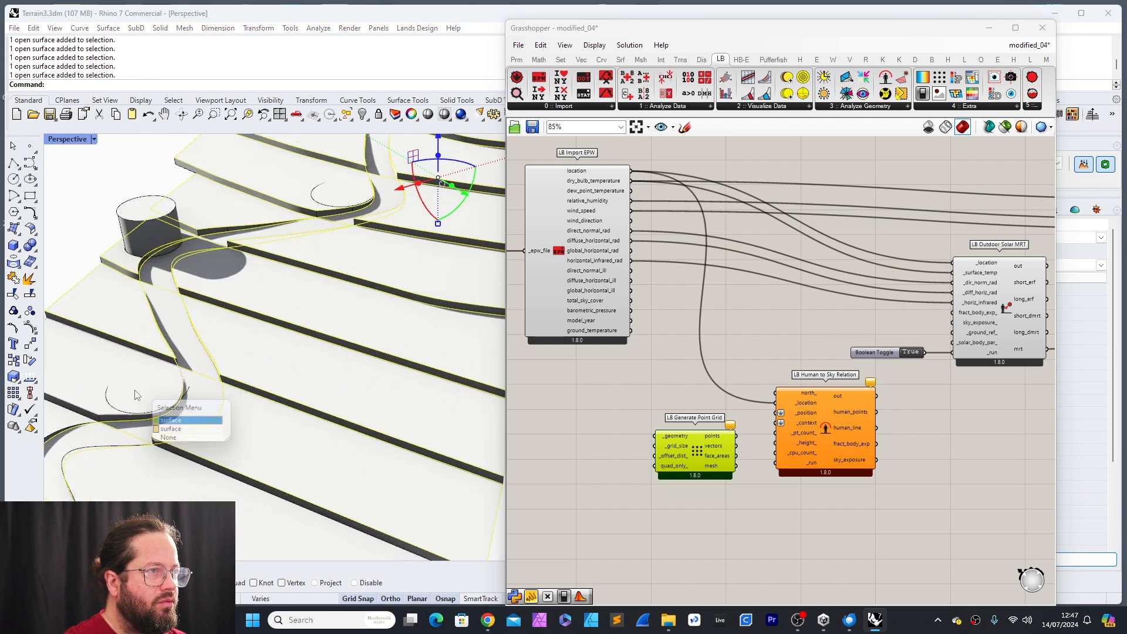
{"action": "left_click", "coordinate": [183, 426]}
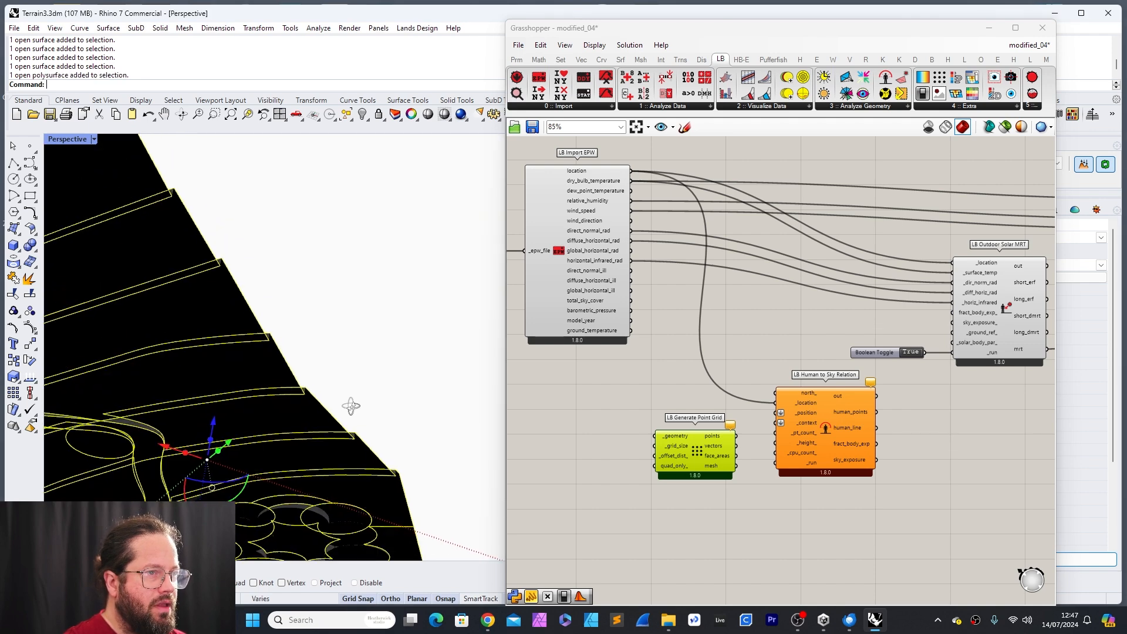
{"action": "scroll", "coordinate": [348, 405], "scroll_direction": "down", "scroll_amount": 4}
{"action": "scroll", "coordinate": [347, 413], "scroll_direction": "down", "scroll_amount": 4}
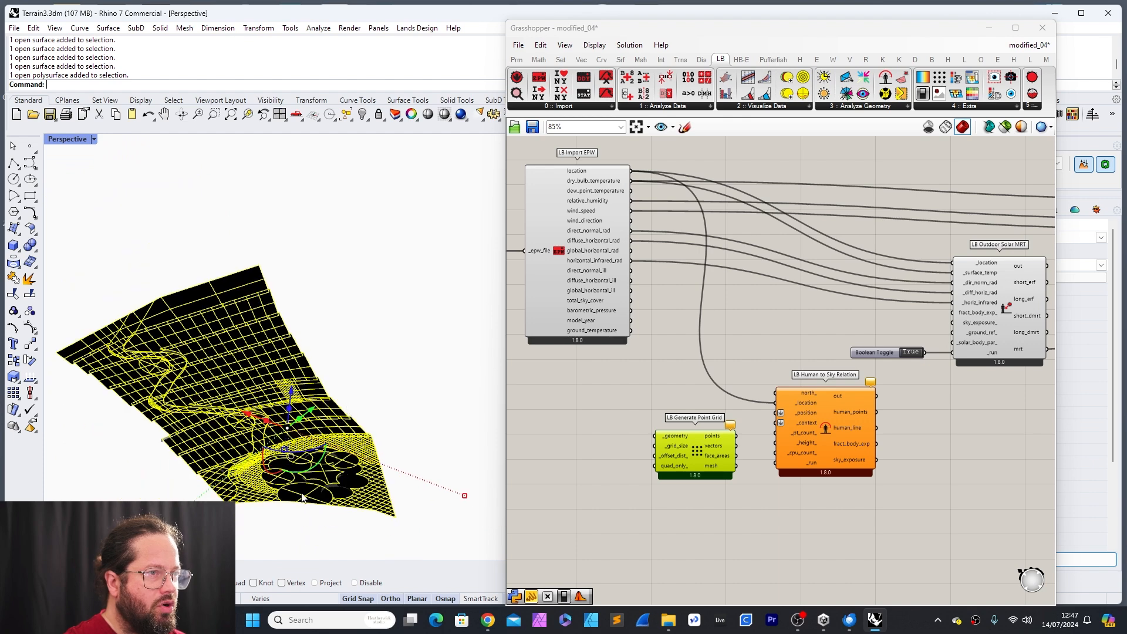
{"action": "scroll", "coordinate": [318, 510], "scroll_direction": "up", "scroll_amount": 8}
{"action": "scroll", "coordinate": [321, 515], "scroll_direction": "down", "scroll_amount": 4}
Step: Add a Surface parameter beside LB Generate Point Grid and reference the selected terrain surfaces in it
{"action": "left_click", "coordinate": [517, 59]}
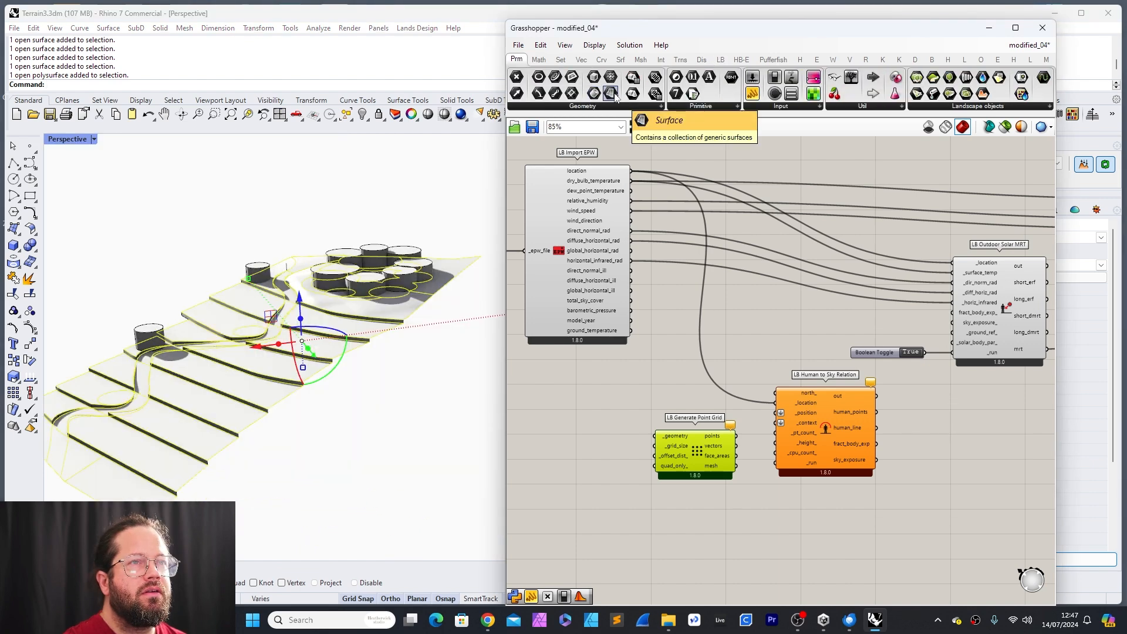
{"action": "left_click_drag", "start_coordinate": [611, 94], "coordinate": [570, 436]}
{"action": "double_click", "coordinate": [572, 437]}
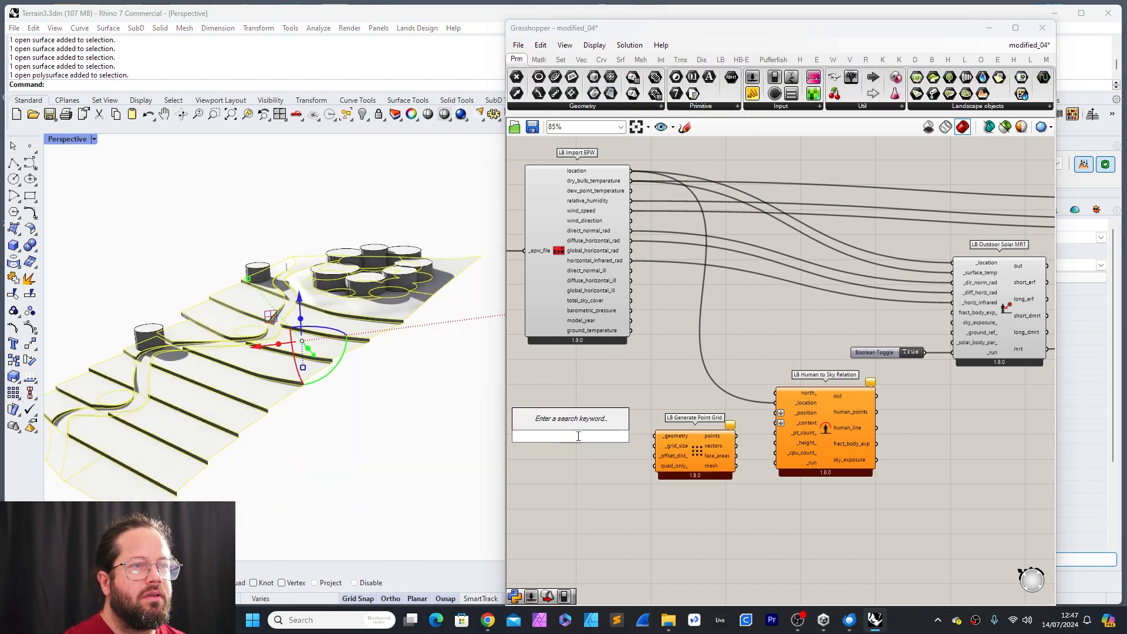
{"action": "key", "text": "Escape"}
{"action": "right_click", "coordinate": [574, 439]}
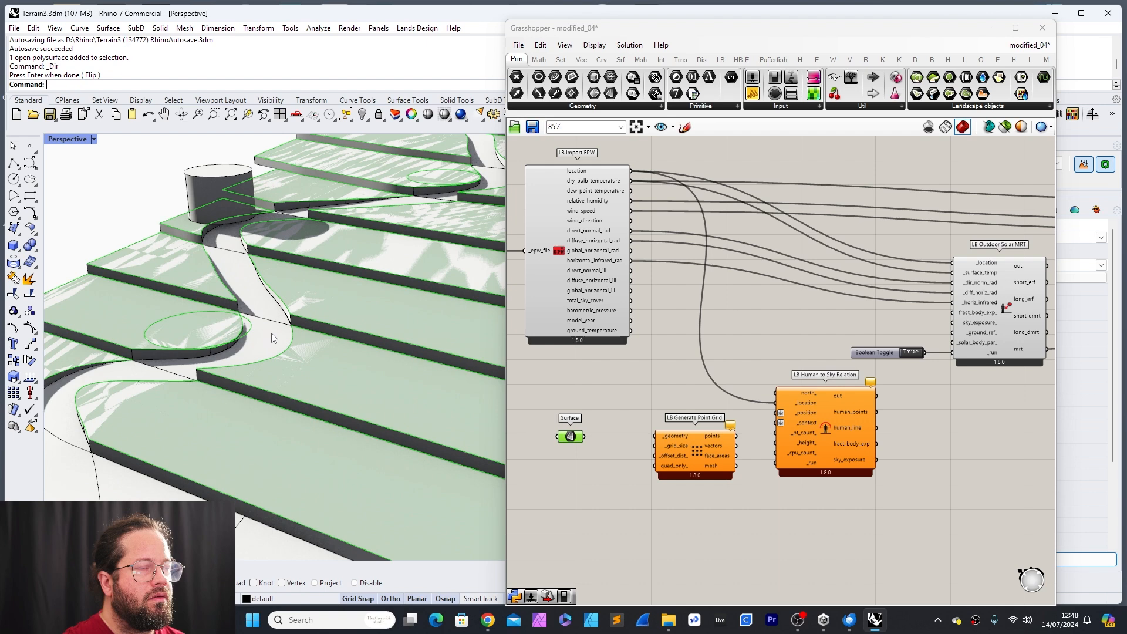
Step: Try to add the winding path polysurface to the Surface parameter's collection of referenced surfaces
{"action": "left_click", "coordinate": [267, 338]}
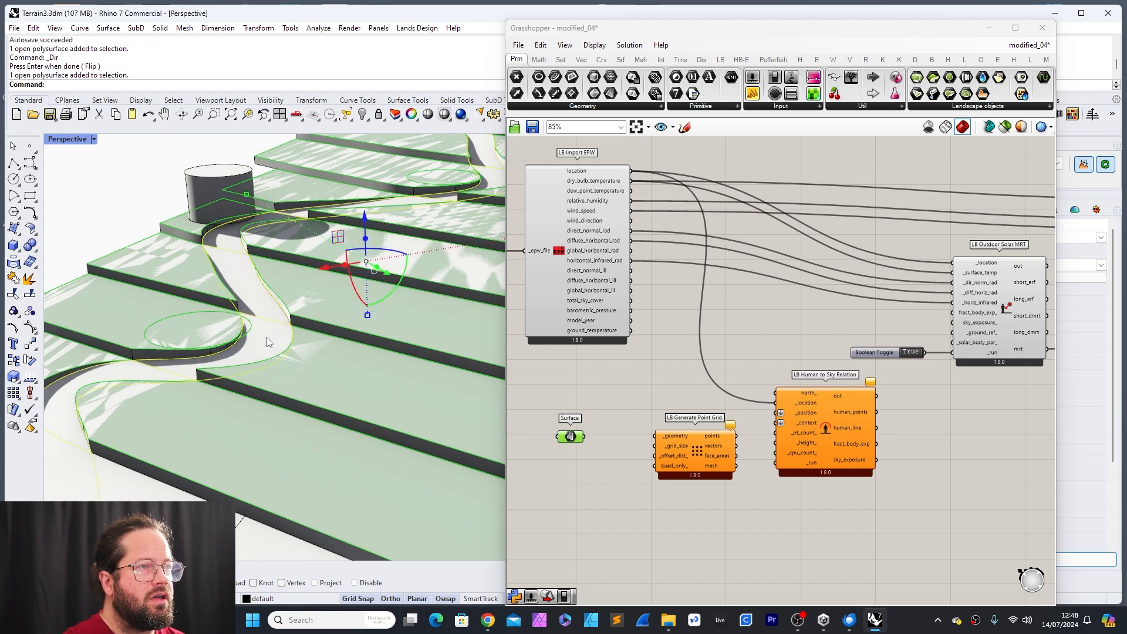
{"action": "scroll", "coordinate": [269, 336], "scroll_direction": "down", "scroll_amount": 2}
{"action": "right_click", "coordinate": [572, 436]}
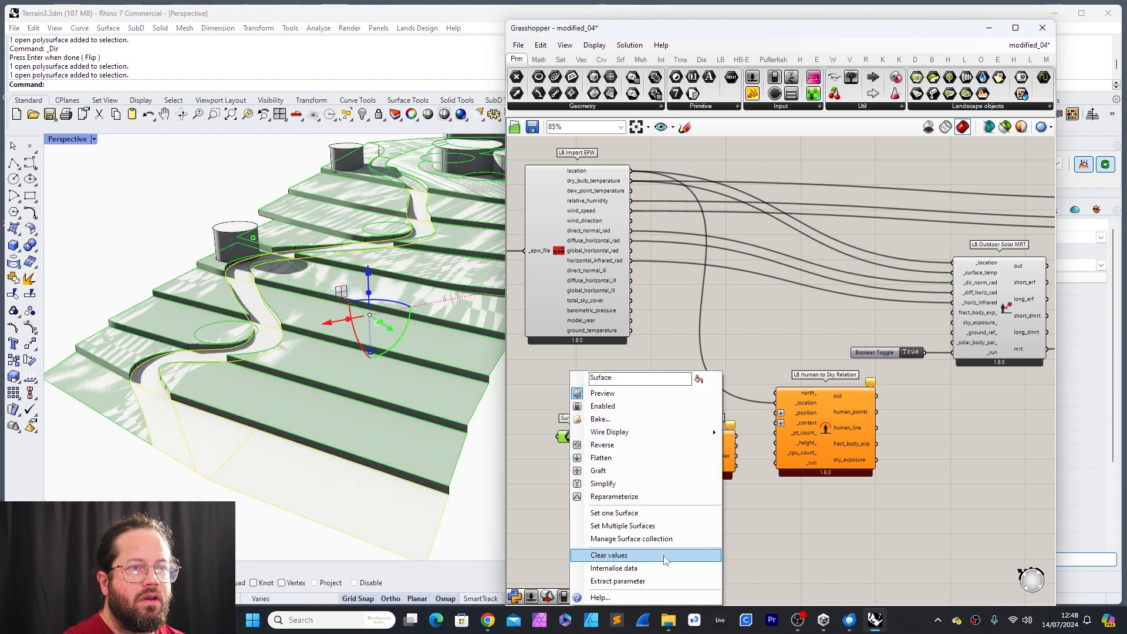
{"action": "left_click", "coordinate": [604, 554]}
{"action": "left_click_drag", "start_coordinate": [558, 340], "coordinate": [707, 273]}
{"action": "left_click", "coordinate": [168, 450]}
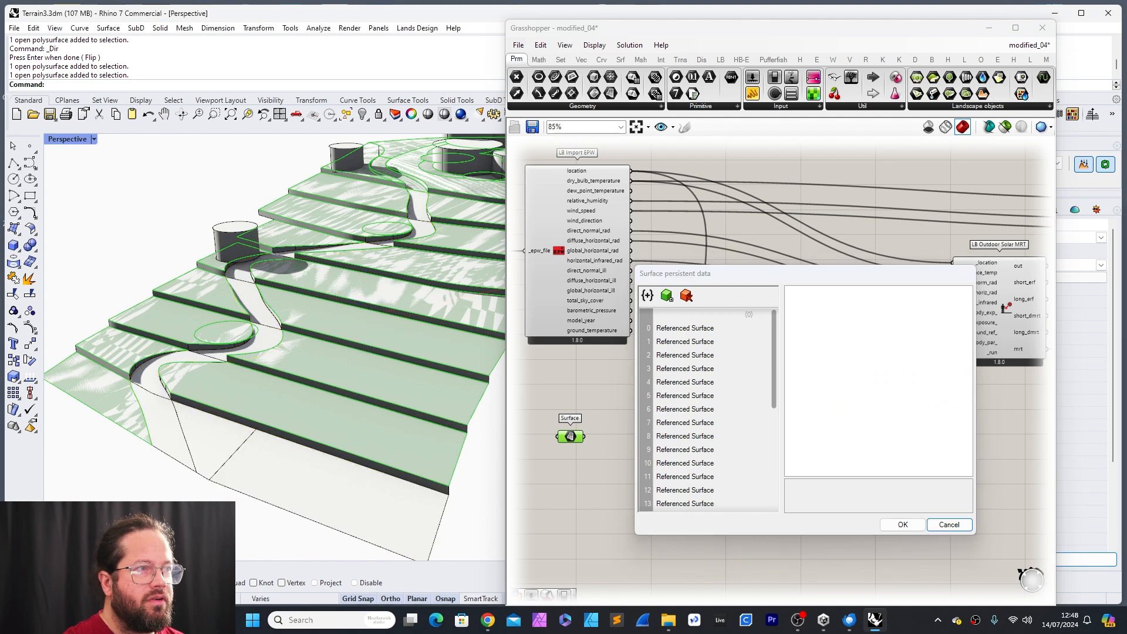
{"action": "left_click", "coordinate": [667, 296]}
{"action": "left_click", "coordinate": [165, 446]}
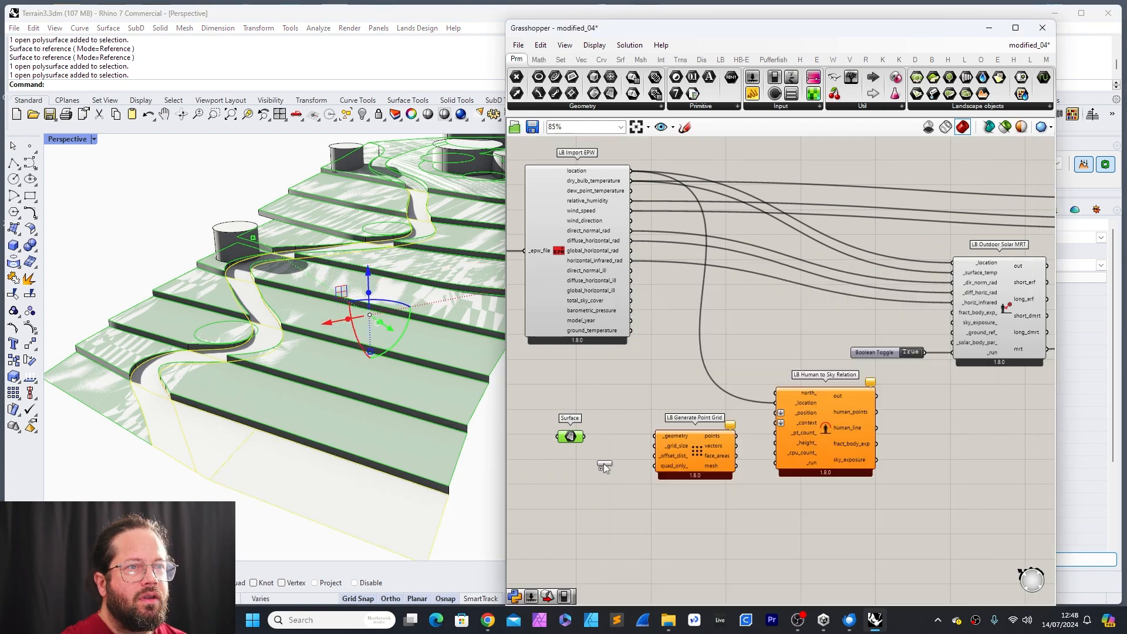
Step: Add a Brep parameter below the Surface parameter and select the cylindrical buildings on the terrain in Rhino
{"action": "left_click", "coordinate": [574, 476]}
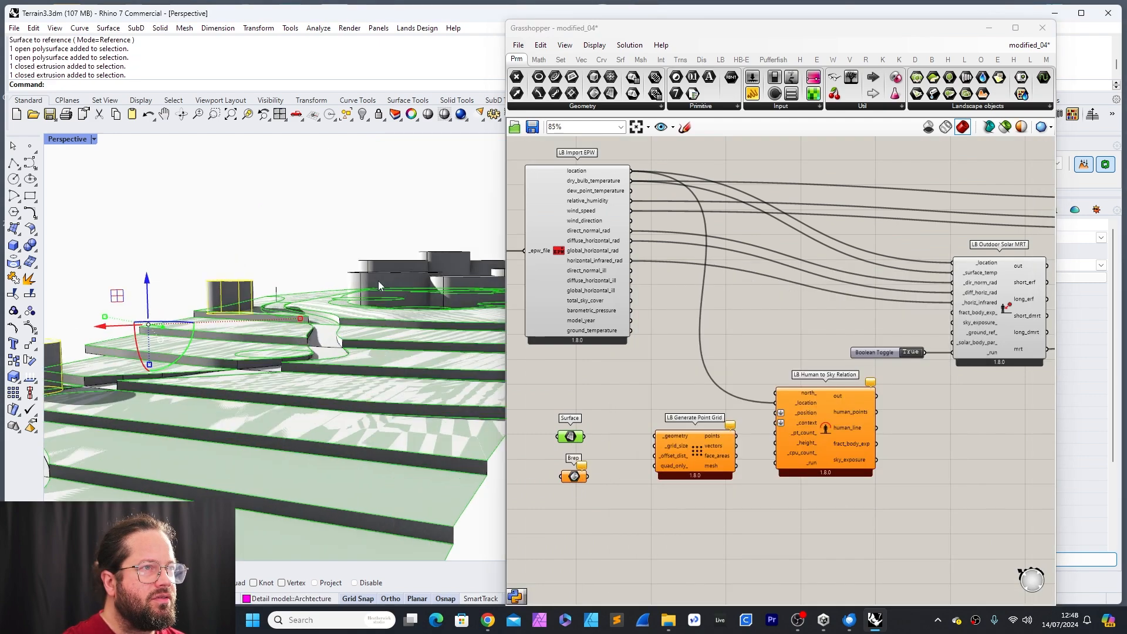
{"action": "left_click", "coordinate": [381, 269], "text": "shift"}
{"action": "left_click", "coordinate": [455, 278], "text": "shift"}
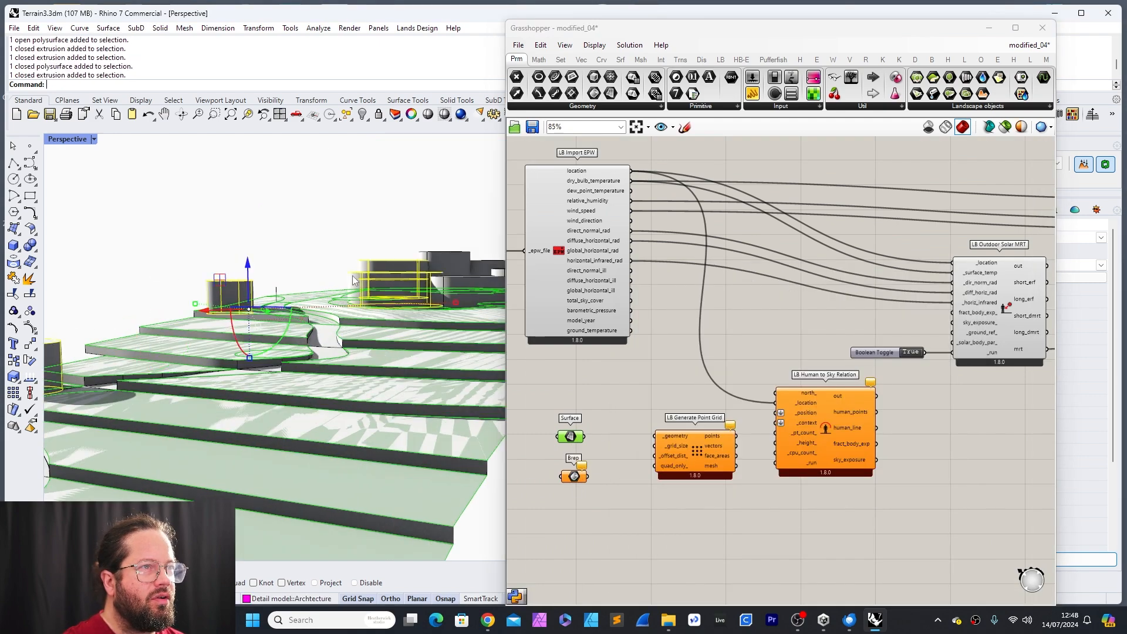
{"action": "right_click_drag", "start_coordinate": [453, 277], "coordinate": [334, 274]}
{"action": "scroll", "coordinate": [422, 263], "scroll_direction": "up", "scroll_amount": 5}
{"action": "left_click", "coordinate": [421, 261], "text": "shift"}
{"action": "left_click", "coordinate": [478, 277], "text": "shift"}
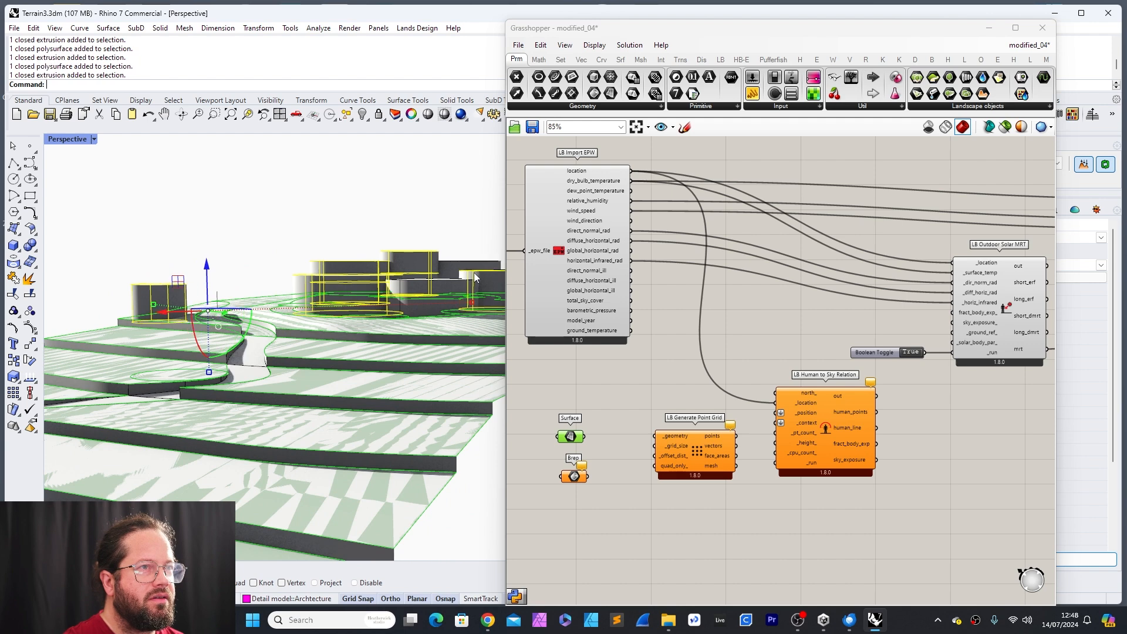
{"action": "left_click", "coordinate": [449, 282], "text": "shift"}
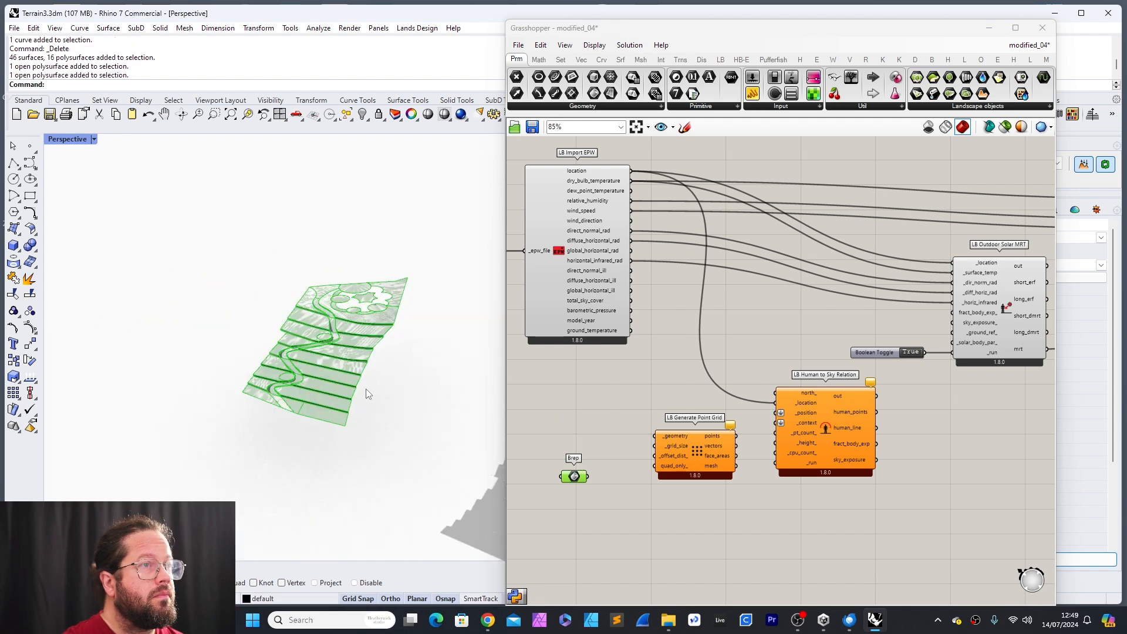
Step: Connect the Brep parameter to the _geometry input of LB Generate Point Grid and add a Number Slider below the Brep
{"action": "scroll", "coordinate": [591, 490], "scroll_direction": "up", "scroll_amount": 5}
{"action": "left_click_drag", "start_coordinate": [595, 510], "coordinate": [744, 411]}
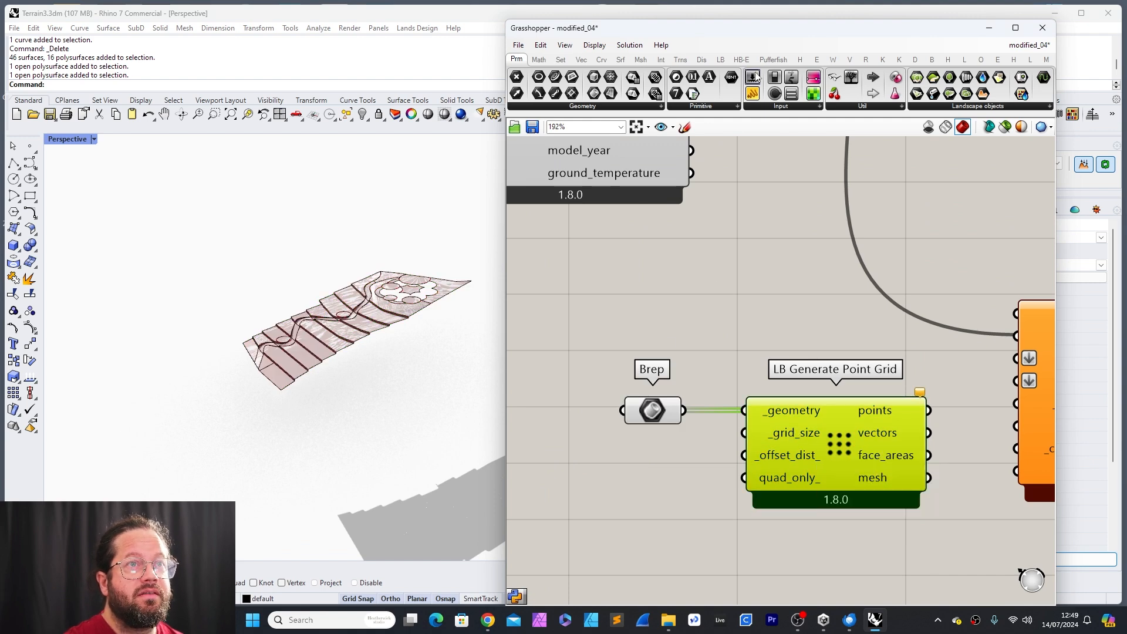
{"action": "left_click", "coordinate": [752, 77]}
{"action": "left_click", "coordinate": [570, 486]}
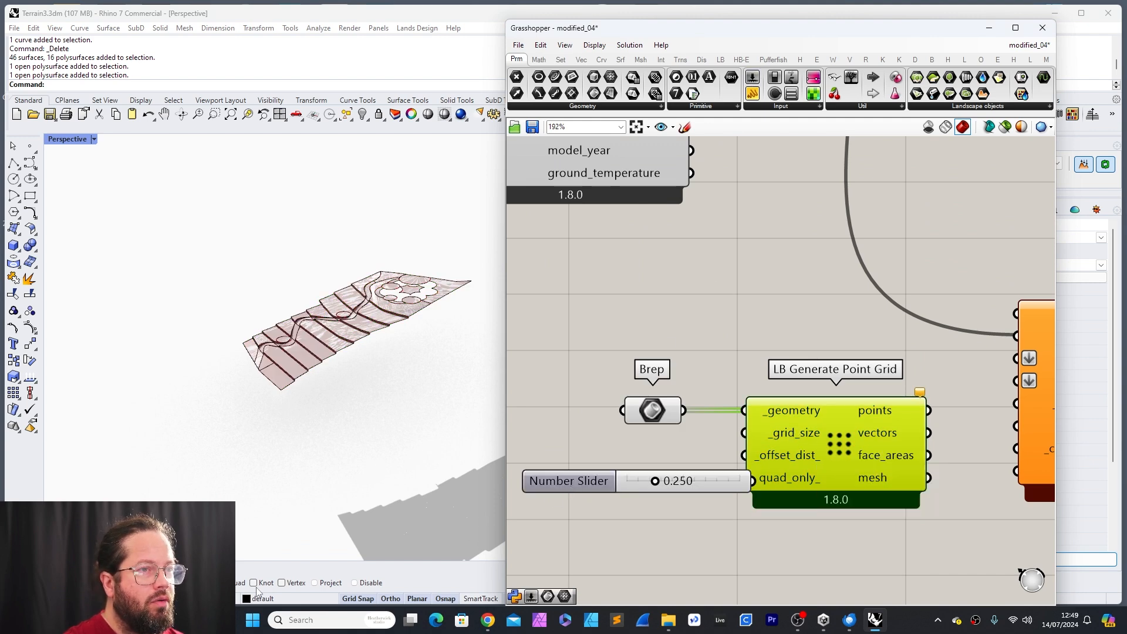
Step: Set the minimum of the new Number Slider to 0.5
{"action": "double_click", "coordinate": [591, 483]}
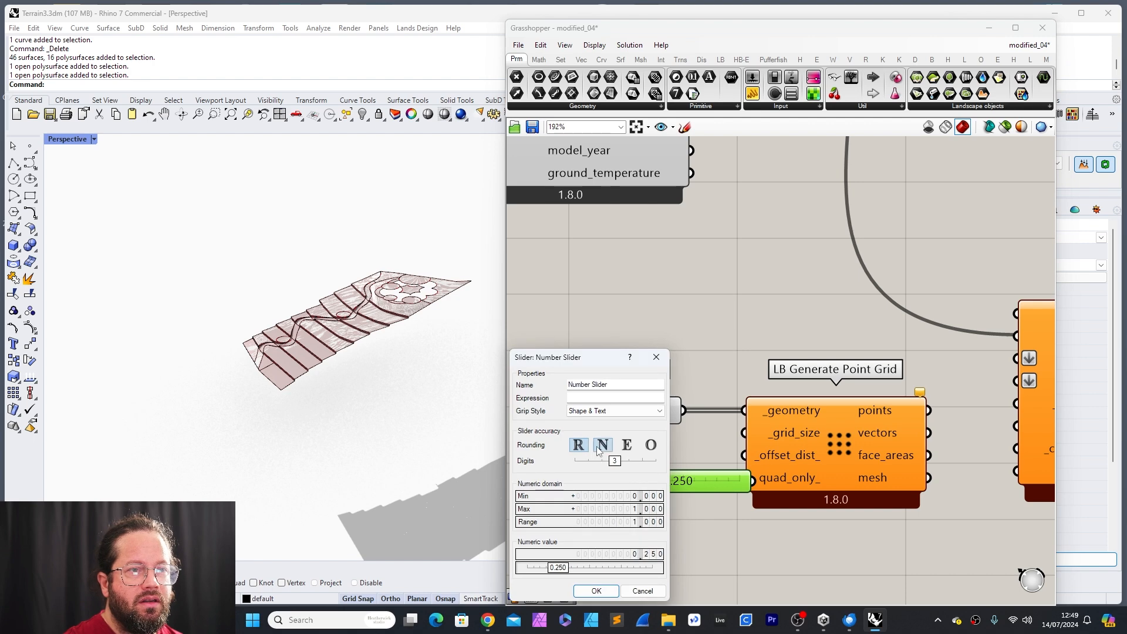
{"action": "double_click", "coordinate": [577, 495]}
{"action": "type", "text": "1.5"}
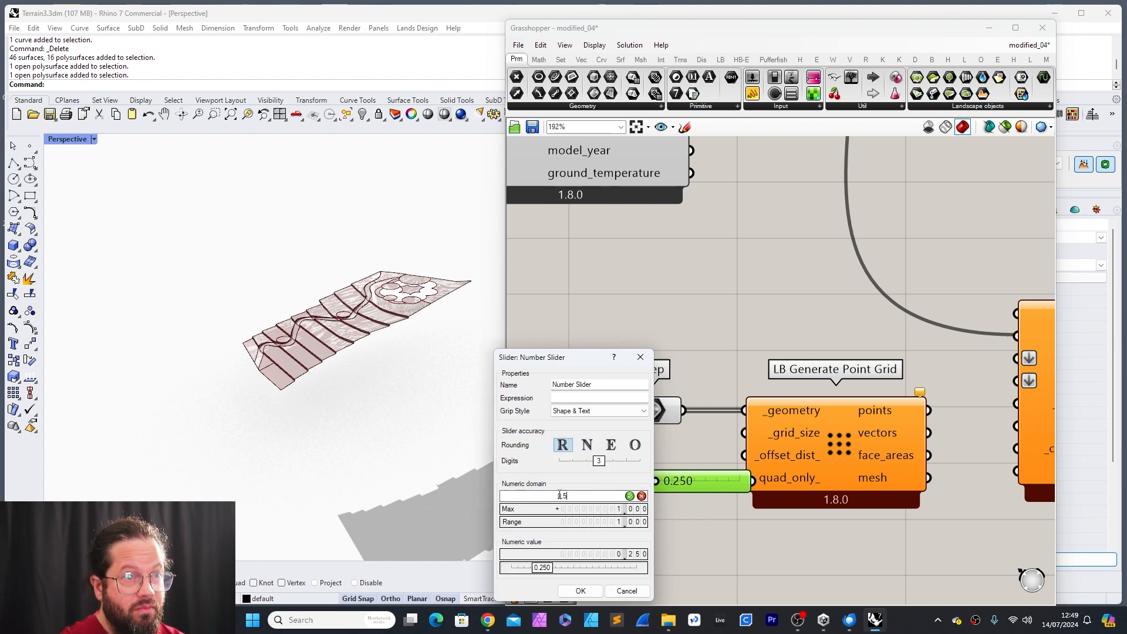
{"action": "key", "text": "Return"}
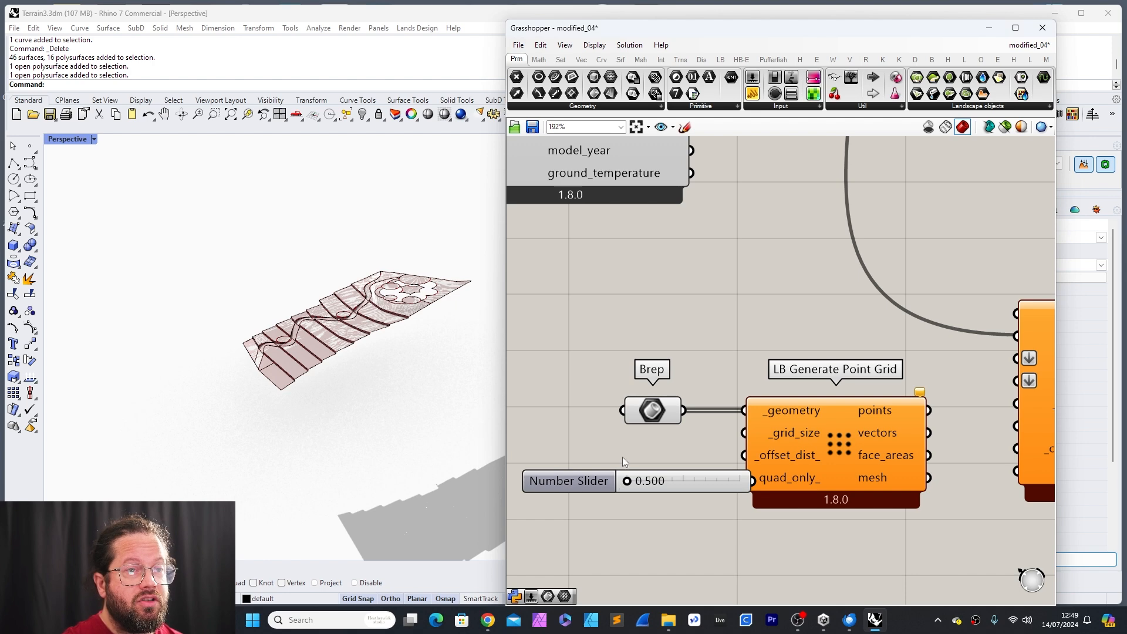
Step: Switch the Number Slider's rounding to integers and set its value to 10
{"action": "scroll", "coordinate": [624, 462], "scroll_direction": "up", "scroll_amount": 1}
{"action": "left_click_drag", "start_coordinate": [597, 465], "coordinate": [708, 465]}
{"action": "double_click", "coordinate": [524, 475]}
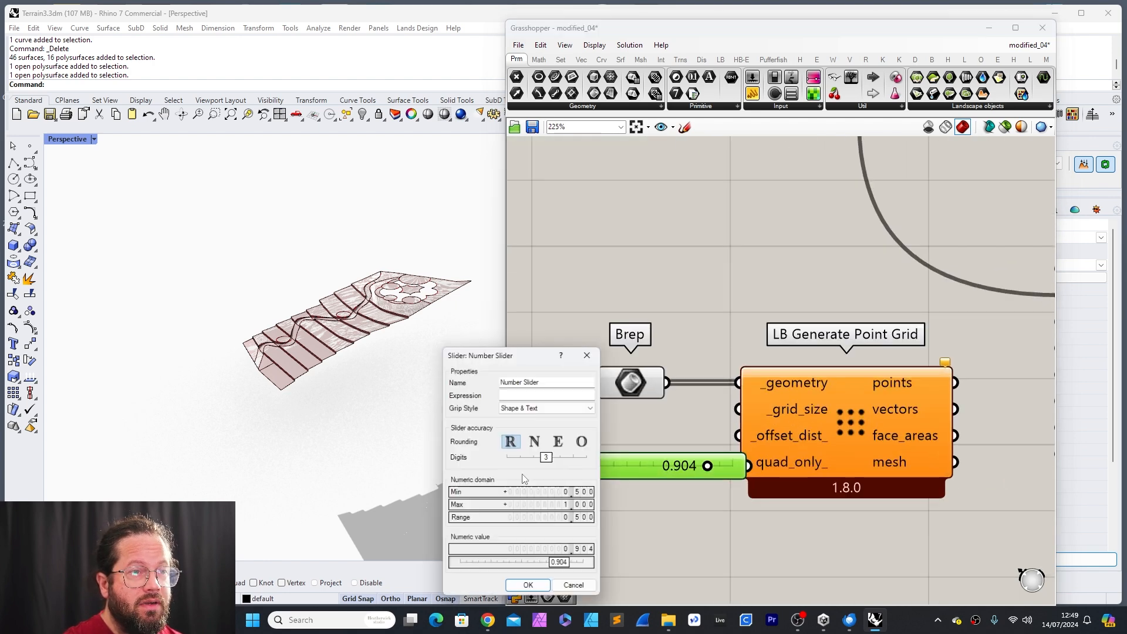
{"action": "left_click", "coordinate": [535, 443]}
{"action": "left_click", "coordinate": [527, 585]}
{"action": "left_click_drag", "start_coordinate": [601, 467], "coordinate": [734, 467]}
{"action": "left_click", "coordinate": [629, 494]}
Step: Space out LB Human to Sky Relation and LB Generate Point Grid, and connect the Number Slider to the _grid_size input
{"action": "scroll", "coordinate": [629, 494], "scroll_direction": "down", "scroll_amount": 3}
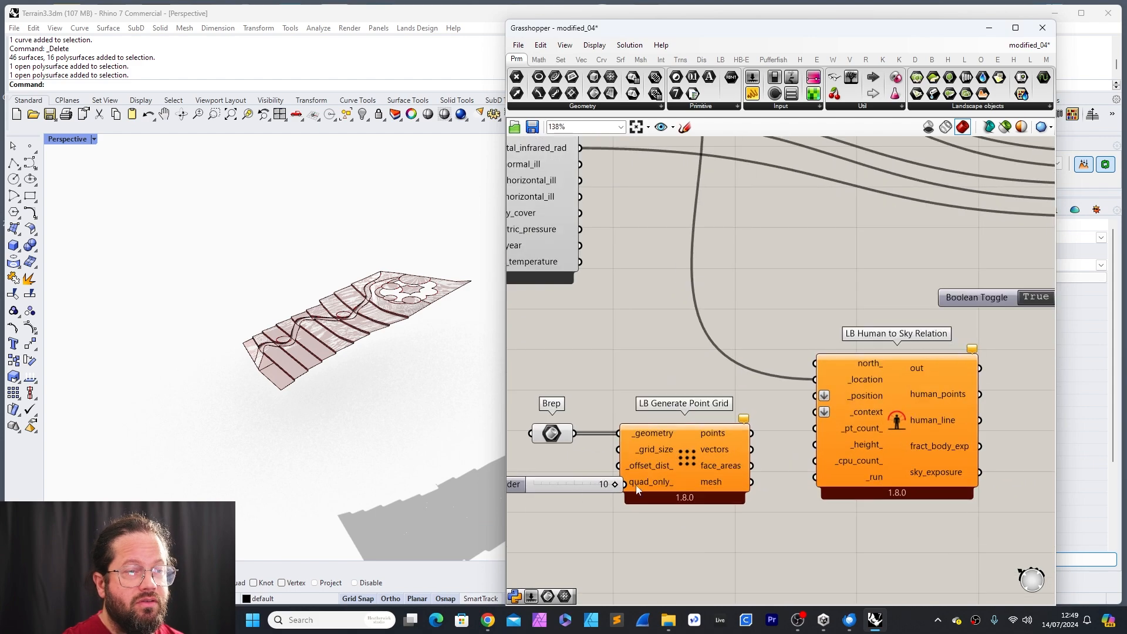
{"action": "scroll", "coordinate": [771, 400], "scroll_direction": "down", "scroll_amount": 2}
{"action": "scroll", "coordinate": [817, 406], "scroll_direction": "up", "scroll_amount": 2}
{"action": "left_click_drag", "start_coordinate": [834, 406], "coordinate": [929, 403]}
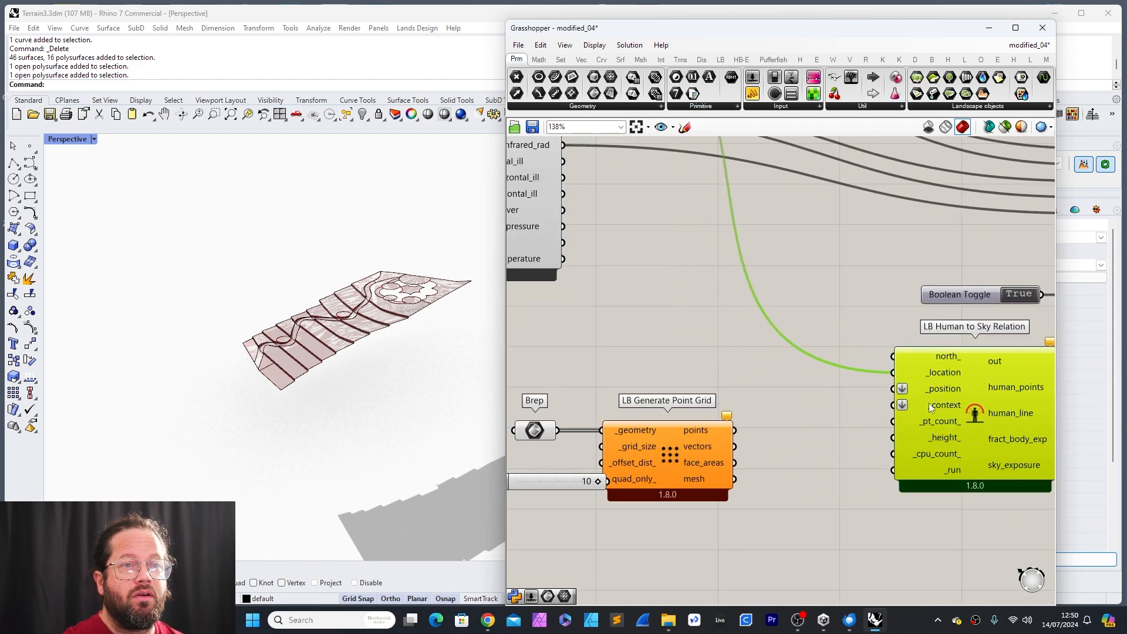
{"action": "left_click_drag", "start_coordinate": [687, 454], "coordinate": [763, 450]}
{"action": "left_click_drag", "start_coordinate": [608, 481], "coordinate": [677, 440]}
Step: Move the Number Slider closer to LB Generate Point Grid and set the grid size to 2
{"action": "right_click_drag", "start_coordinate": [358, 340], "coordinate": [347, 371]}
{"action": "scroll", "coordinate": [349, 370], "scroll_direction": "up", "scroll_amount": 5}
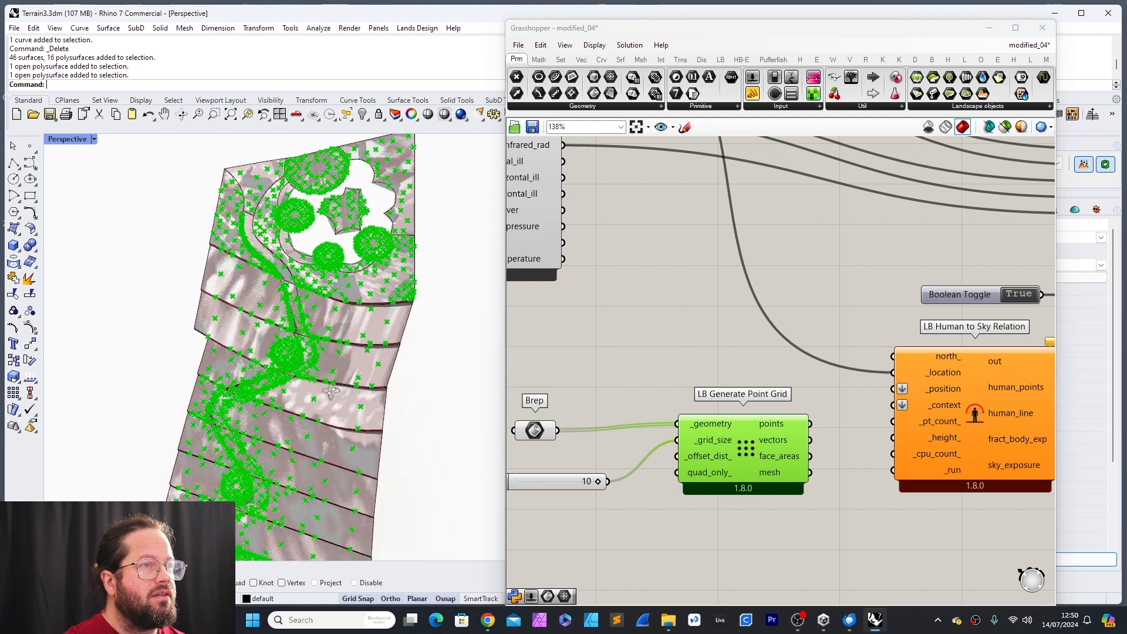
{"action": "scroll", "coordinate": [432, 368], "scroll_direction": "down", "scroll_amount": 5}
{"action": "right_click_drag", "start_coordinate": [433, 369], "coordinate": [174, 337]}
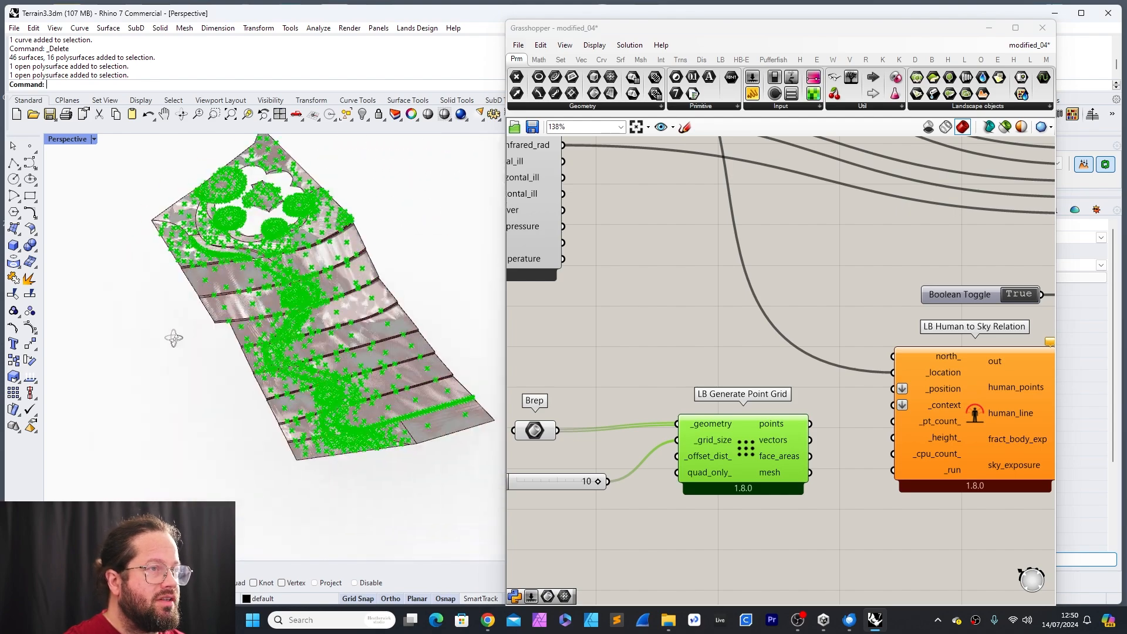
{"action": "scroll", "coordinate": [247, 317], "scroll_direction": "up", "scroll_amount": 6}
{"action": "scroll", "coordinate": [247, 317], "scroll_direction": "down", "scroll_amount": 6}
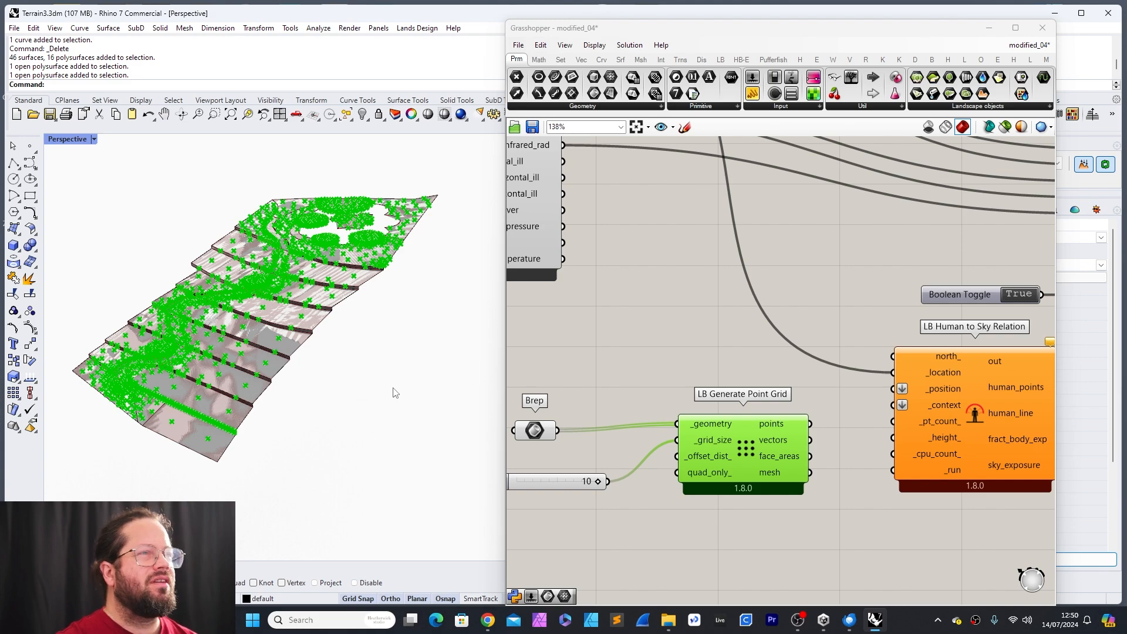
{"action": "right_click_drag", "start_coordinate": [392, 393], "coordinate": [343, 339]}
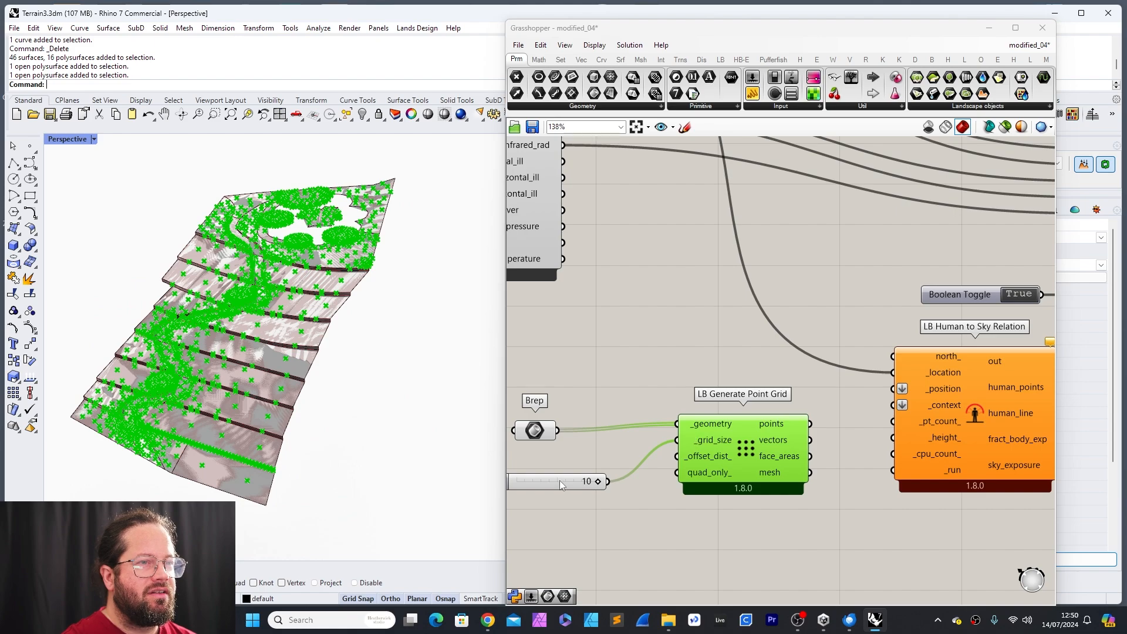
{"action": "left_click_drag", "start_coordinate": [558, 480], "coordinate": [587, 466]}
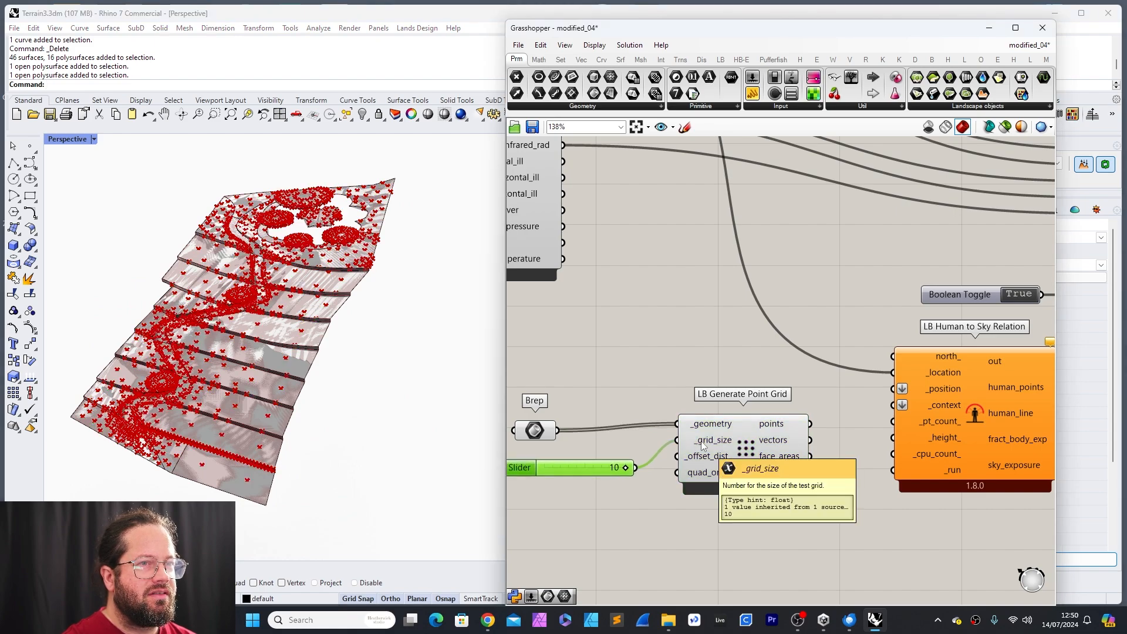
{"action": "left_click_drag", "start_coordinate": [626, 468], "coordinate": [560, 468]}
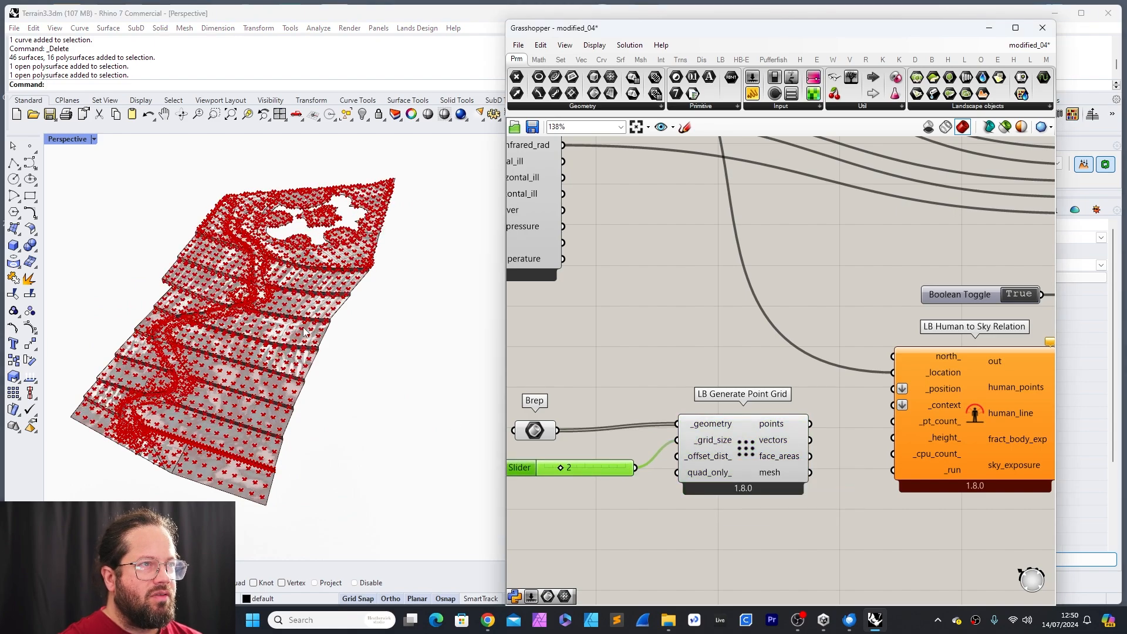
Step: Examine the density and distribution of the grid points along the winding path and terraces in Rhino
{"action": "right_click_drag", "start_coordinate": [304, 333], "coordinate": [311, 339]}
{"action": "right_click_drag", "start_coordinate": [268, 439], "coordinate": [284, 449]}
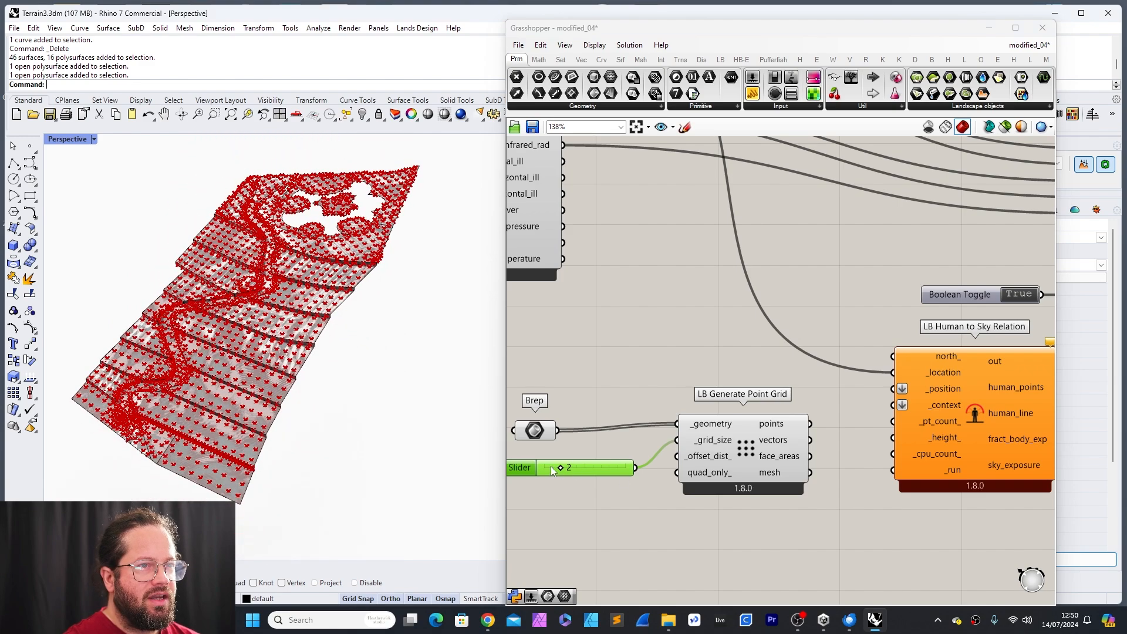
{"action": "right_click_drag", "start_coordinate": [225, 332], "coordinate": [264, 365]}
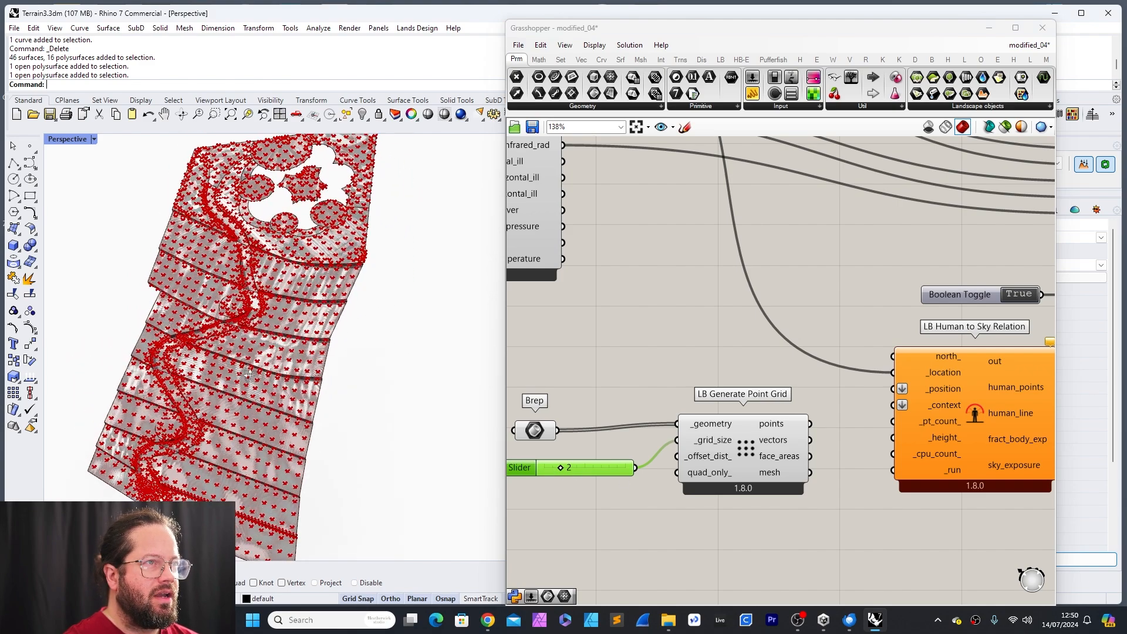
{"action": "scroll", "coordinate": [156, 512], "scroll_direction": "up", "scroll_amount": 10}
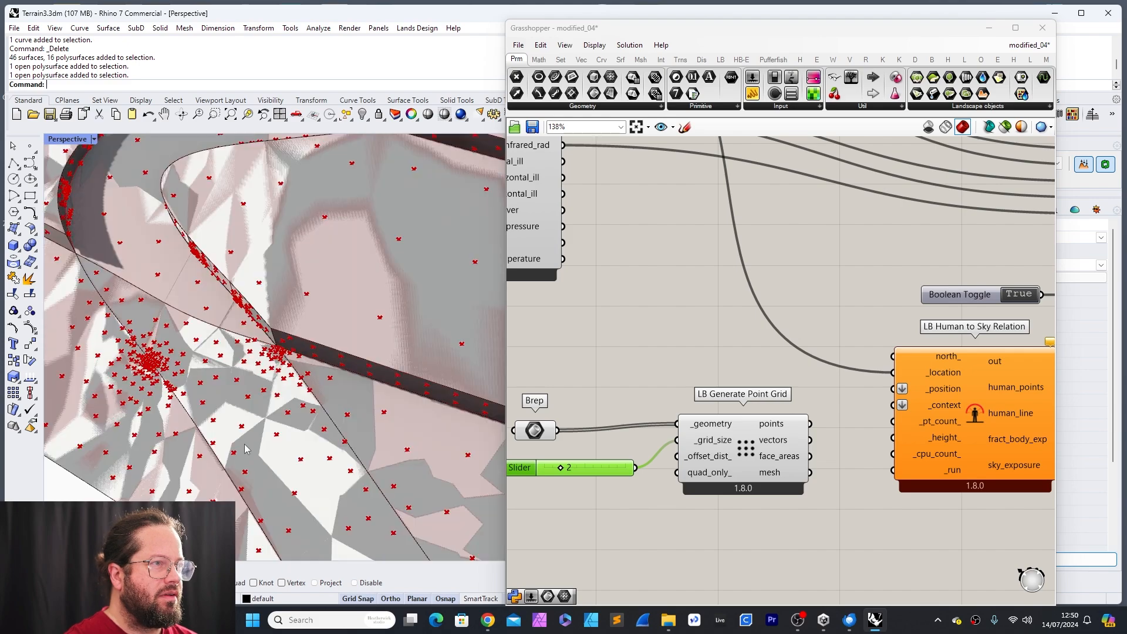
{"action": "scroll", "coordinate": [119, 390], "scroll_direction": "down", "scroll_amount": 4}
{"action": "scroll", "coordinate": [131, 362], "scroll_direction": "up", "scroll_amount": 2}
{"action": "scroll", "coordinate": [152, 347], "scroll_direction": "up", "scroll_amount": 2}
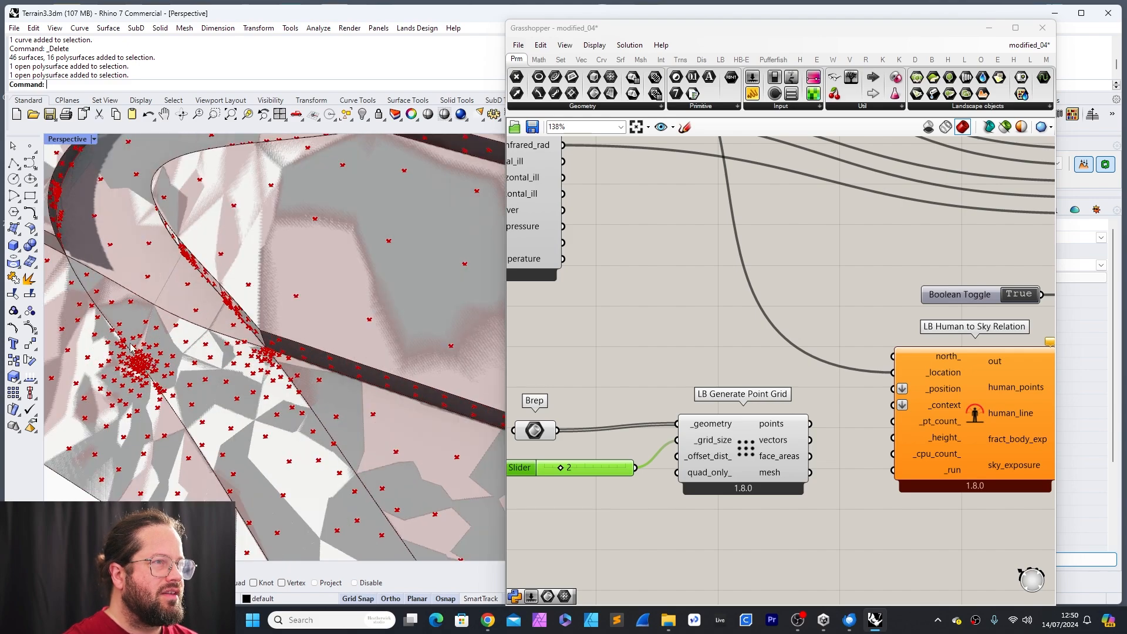
{"action": "scroll", "coordinate": [147, 365], "scroll_direction": "down", "scroll_amount": 9}
{"action": "right_click_drag", "start_coordinate": [247, 358], "coordinate": [361, 281]}
{"action": "left_click_drag", "start_coordinate": [604, 470], "coordinate": [601, 460]}
{"action": "right_click_drag", "start_coordinate": [308, 380], "coordinate": [274, 396]}
{"action": "scroll", "coordinate": [325, 311], "scroll_direction": "up", "scroll_amount": 3}
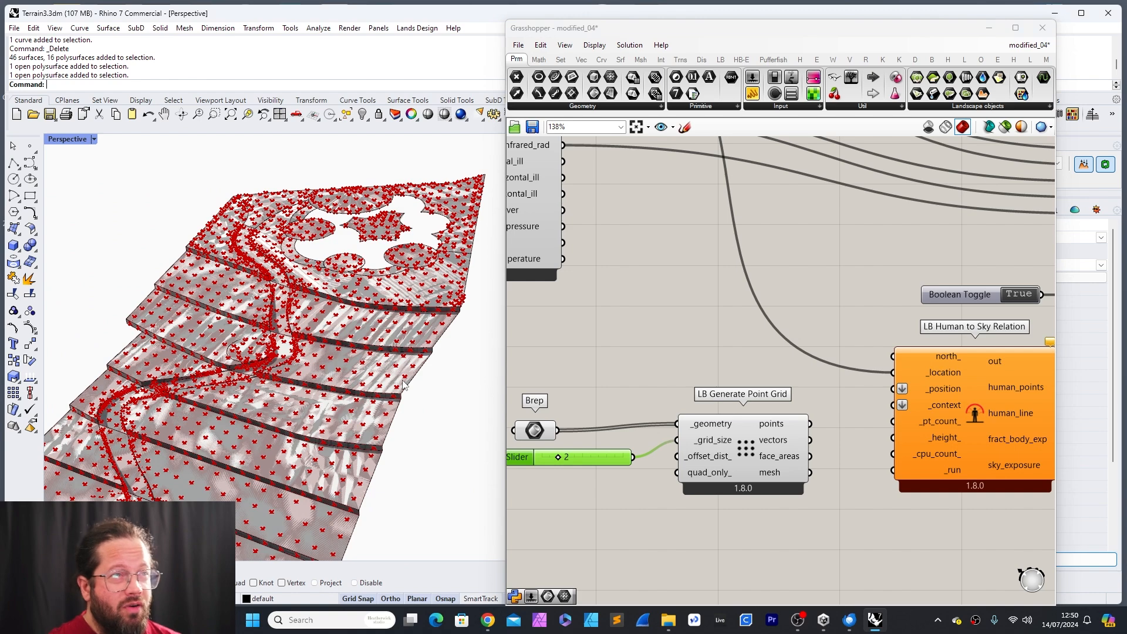
{"action": "right_click_drag", "start_coordinate": [423, 348], "coordinate": [369, 298]}
{"action": "scroll", "coordinate": [370, 299], "scroll_direction": "down", "scroll_amount": 4}
{"action": "scroll", "coordinate": [370, 298], "scroll_direction": "up", "scroll_amount": 4}
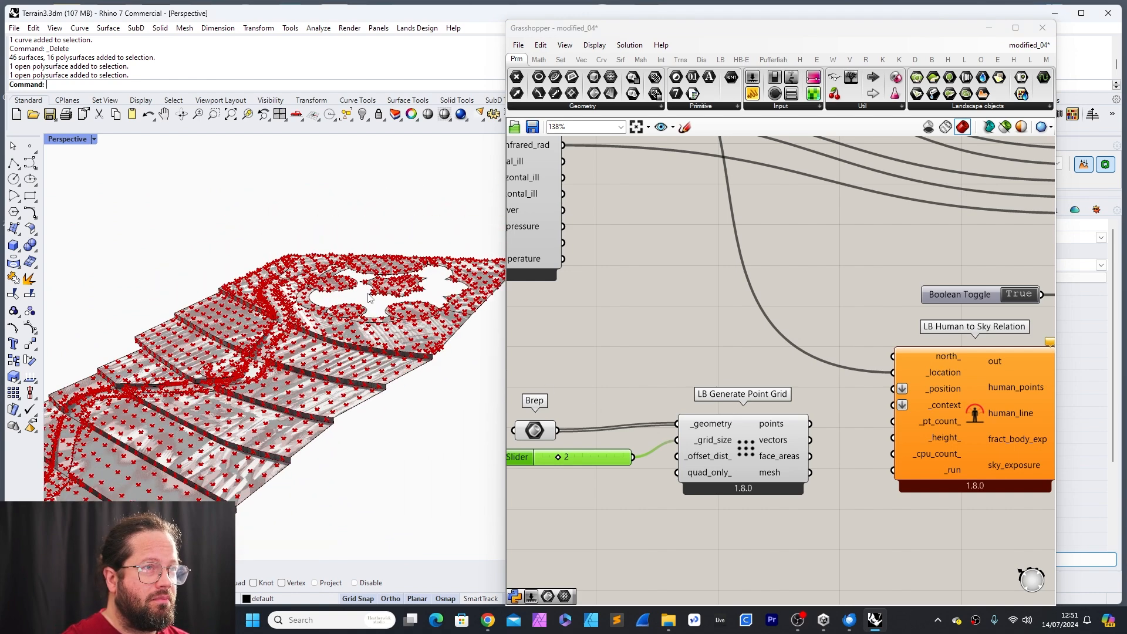
Step: Connect the points output of LB Generate Point Grid to the _position input of LB Human to Sky Relation
{"action": "scroll", "coordinate": [810, 487], "scroll_direction": "down", "scroll_amount": 2}
{"action": "scroll", "coordinate": [790, 464], "scroll_direction": "up", "scroll_amount": 3}
{"action": "scroll", "coordinate": [790, 462], "scroll_direction": "down", "scroll_amount": 2}
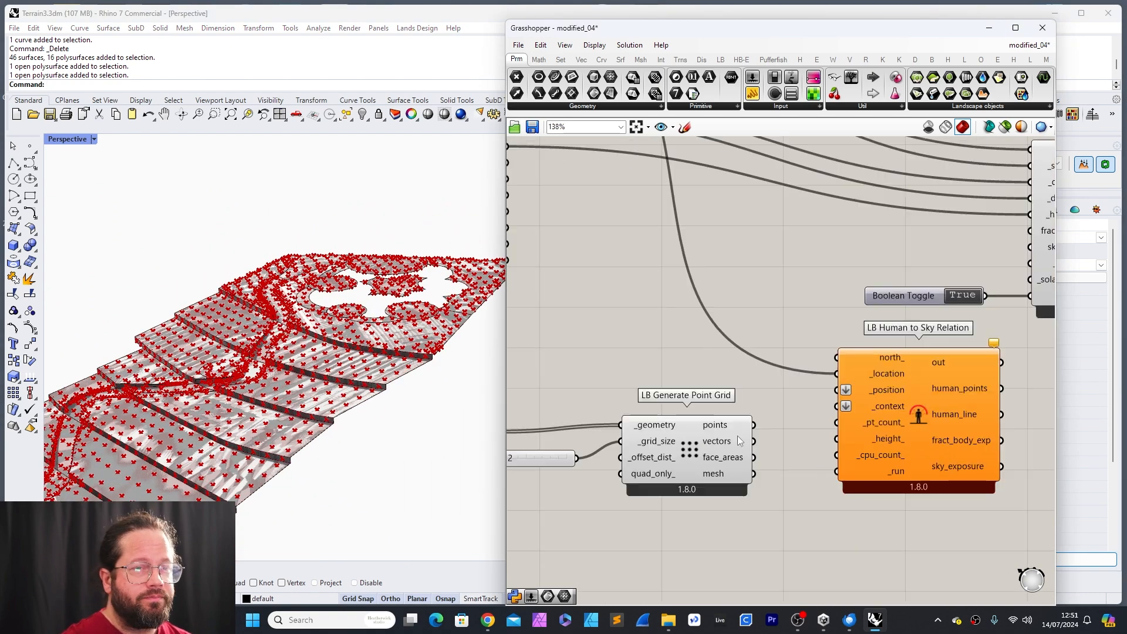
{"action": "mouse_move", "coordinate": [725, 431]}
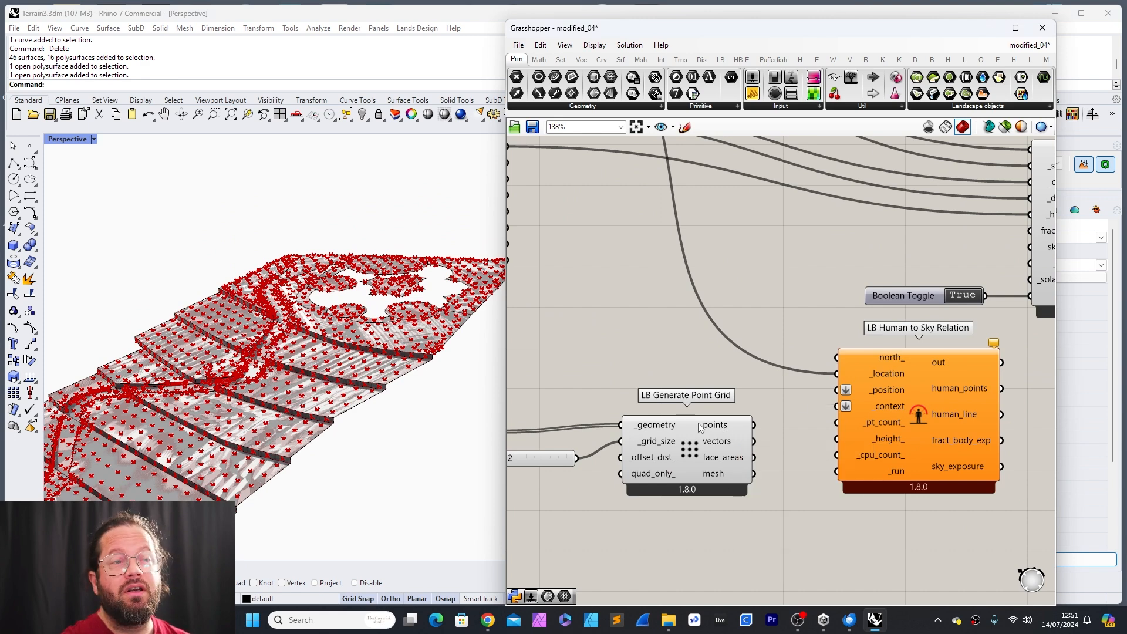
{"action": "mouse_move", "coordinate": [699, 426]}
{"action": "left_mouse_down"}
{"action": "mouse_move", "coordinate": [705, 395]}
{"action": "mouse_move", "coordinate": [696, 433]}
{"action": "left_mouse_up"}
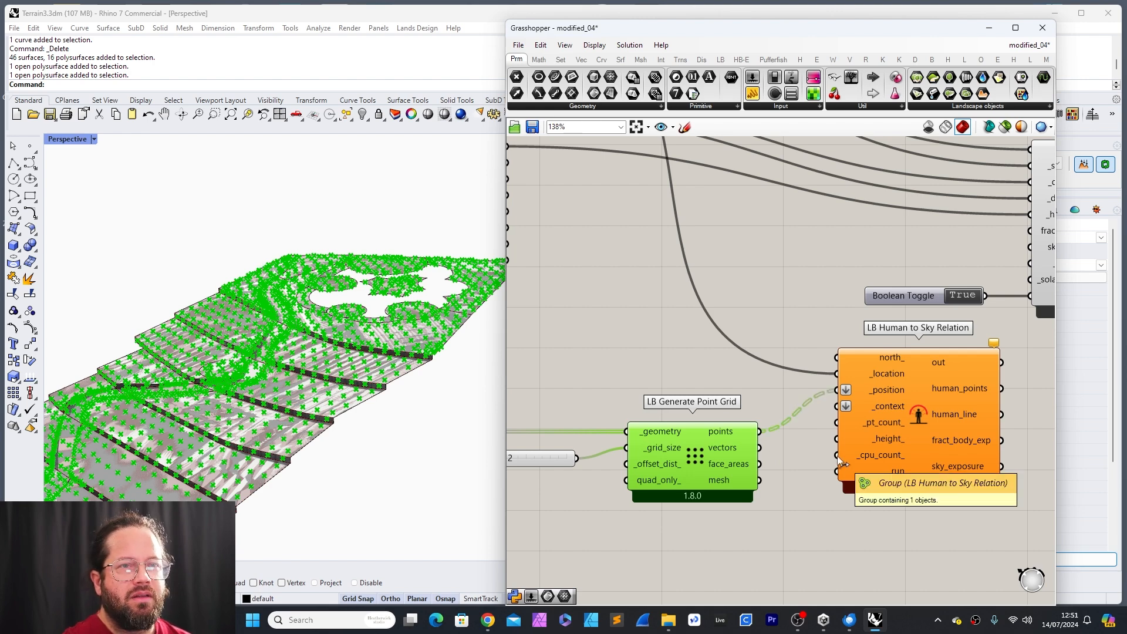
Step: Set the grid size Number Slider to 5
{"action": "scroll", "coordinate": [696, 367], "scroll_direction": "down", "scroll_amount": 4}
{"action": "scroll", "coordinate": [585, 414], "scroll_direction": "up", "scroll_amount": 6}
{"action": "double_click", "coordinate": [672, 415]}
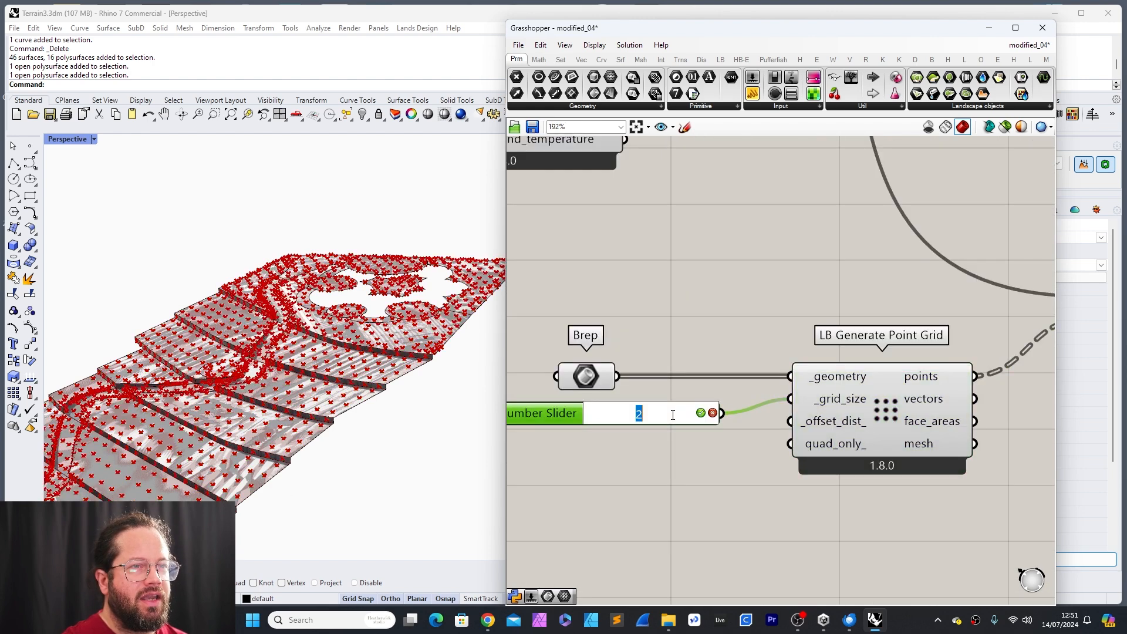
{"action": "type", "text": "5"}
{"action": "key", "text": "Return"}
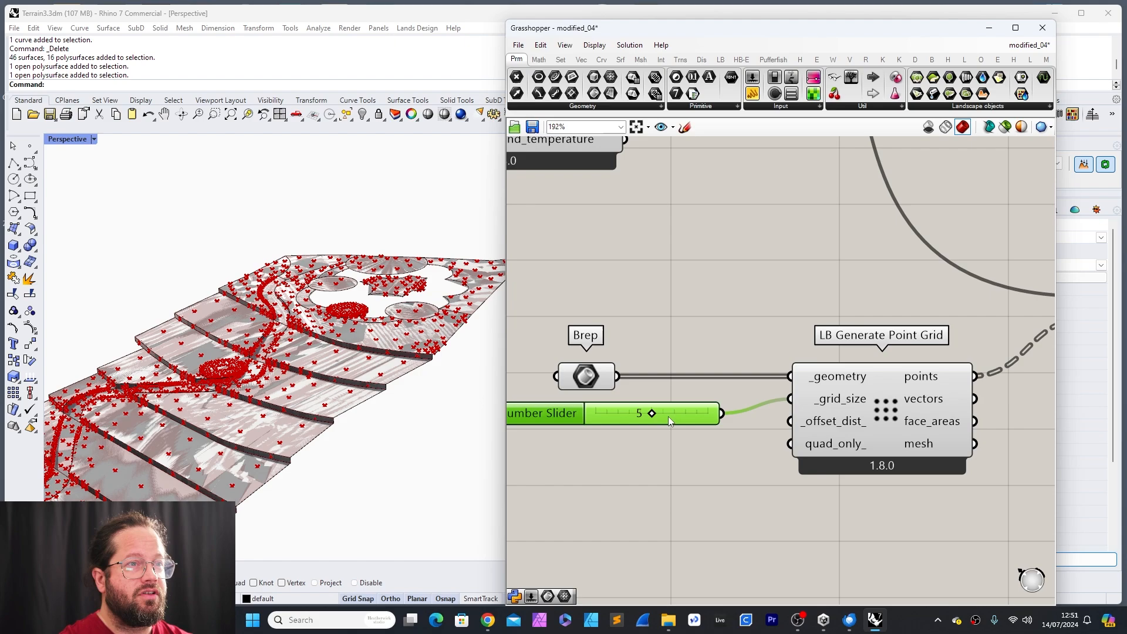
{"action": "left_click", "coordinate": [671, 466]}
Step: Inspect the coarser point grid on the terrain, checking the circular surface beside the winding path
{"action": "right_click_drag", "start_coordinate": [280, 402], "coordinate": [335, 395]}
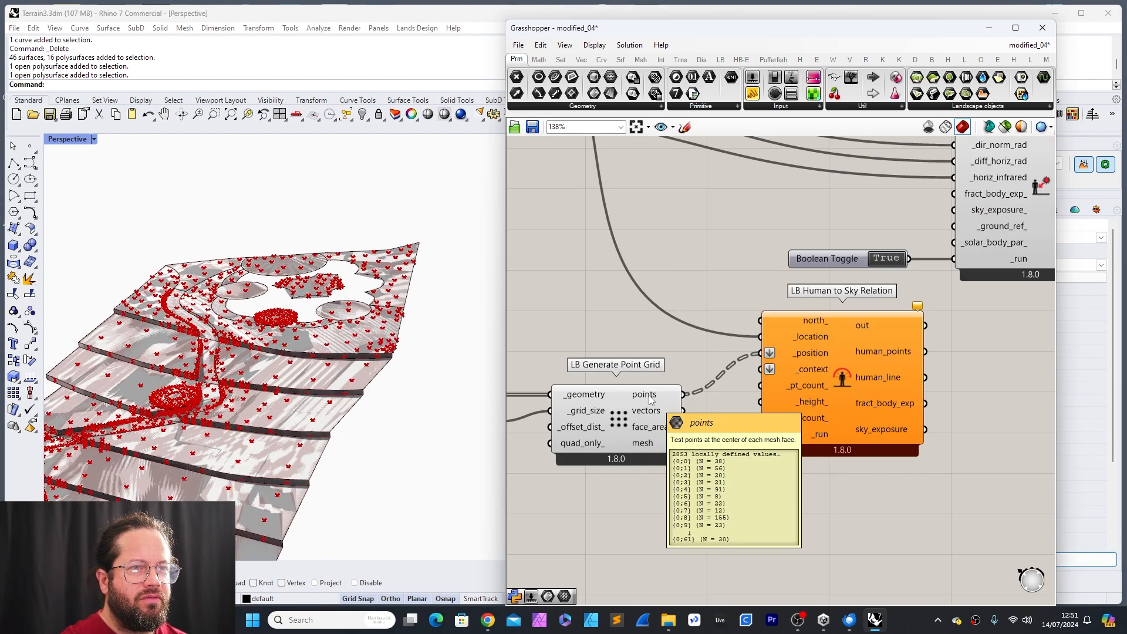
{"action": "scroll", "coordinate": [218, 449], "scroll_direction": "up", "scroll_amount": 5}
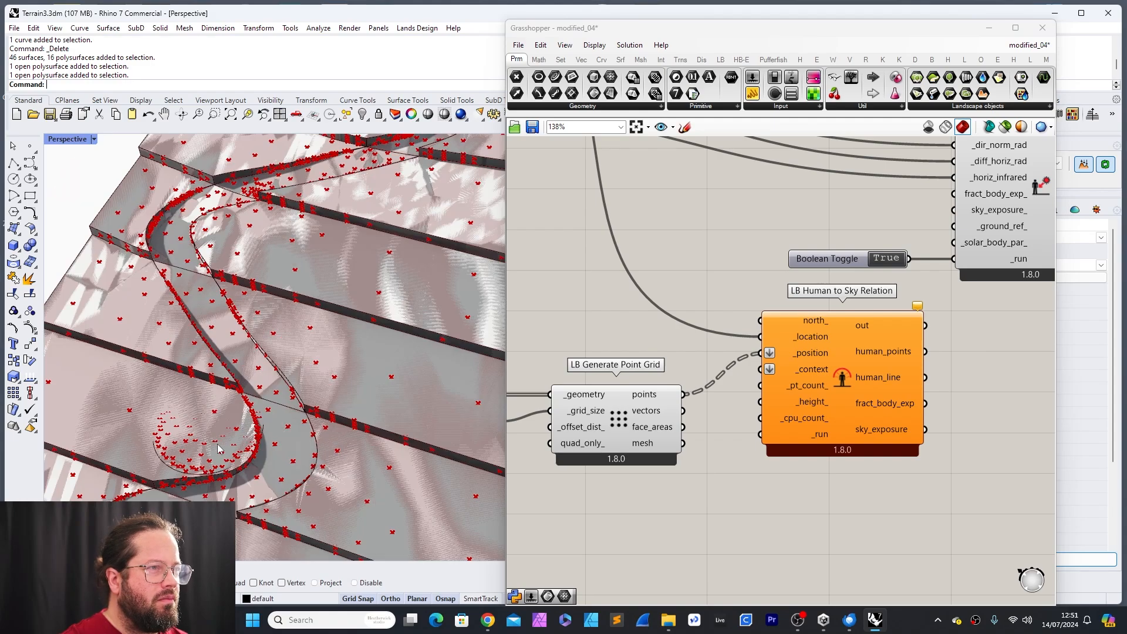
{"action": "right_click_drag", "start_coordinate": [238, 445], "coordinate": [333, 411]}
{"action": "left_click", "coordinate": [332, 413]}
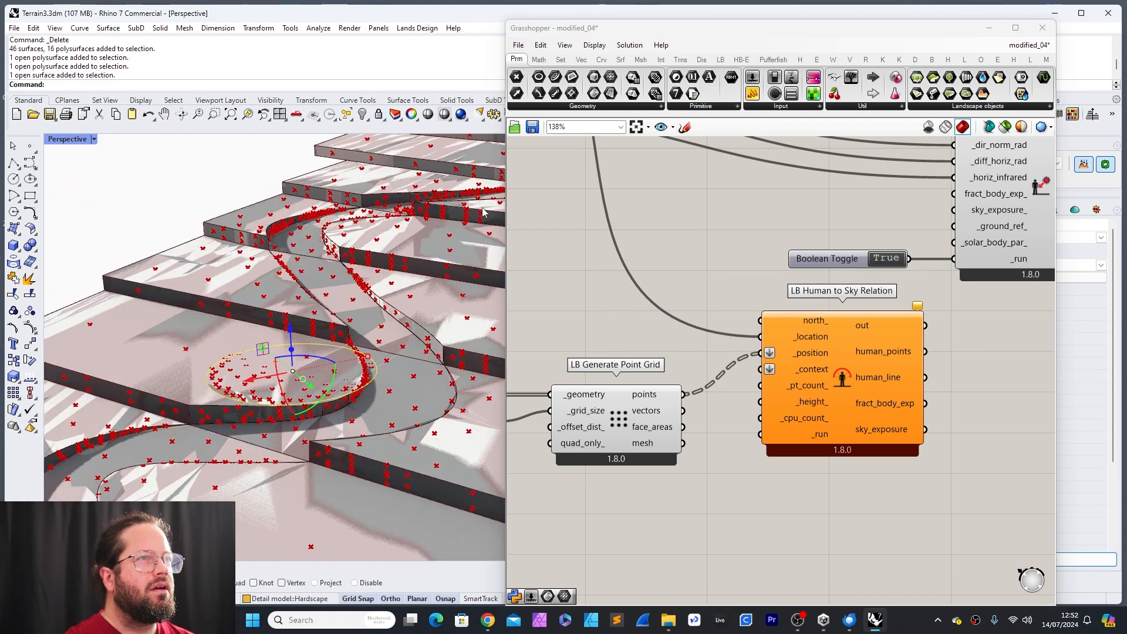
{"action": "scroll", "coordinate": [853, 463], "scroll_direction": "down", "scroll_amount": 8}
{"action": "scroll", "coordinate": [302, 355], "scroll_direction": "down", "scroll_amount": 5}
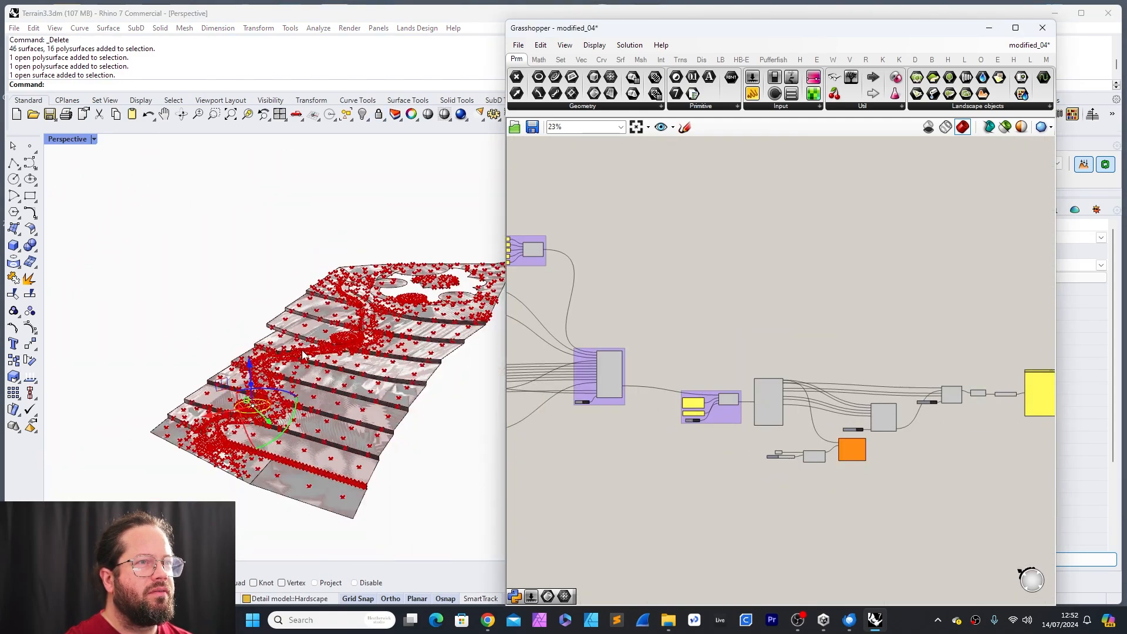
{"action": "scroll", "coordinate": [409, 311], "scroll_direction": "up", "scroll_amount": 7}
{"action": "left_click", "coordinate": [405, 309]}
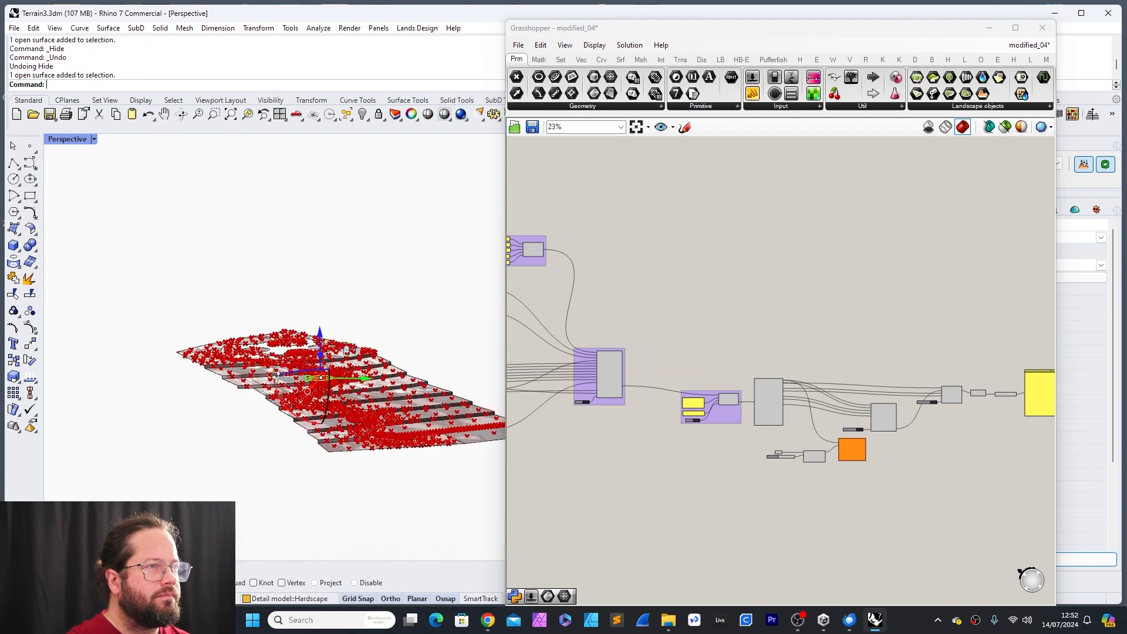
{"action": "right_click_drag", "start_coordinate": [278, 374], "coordinate": [370, 490]}
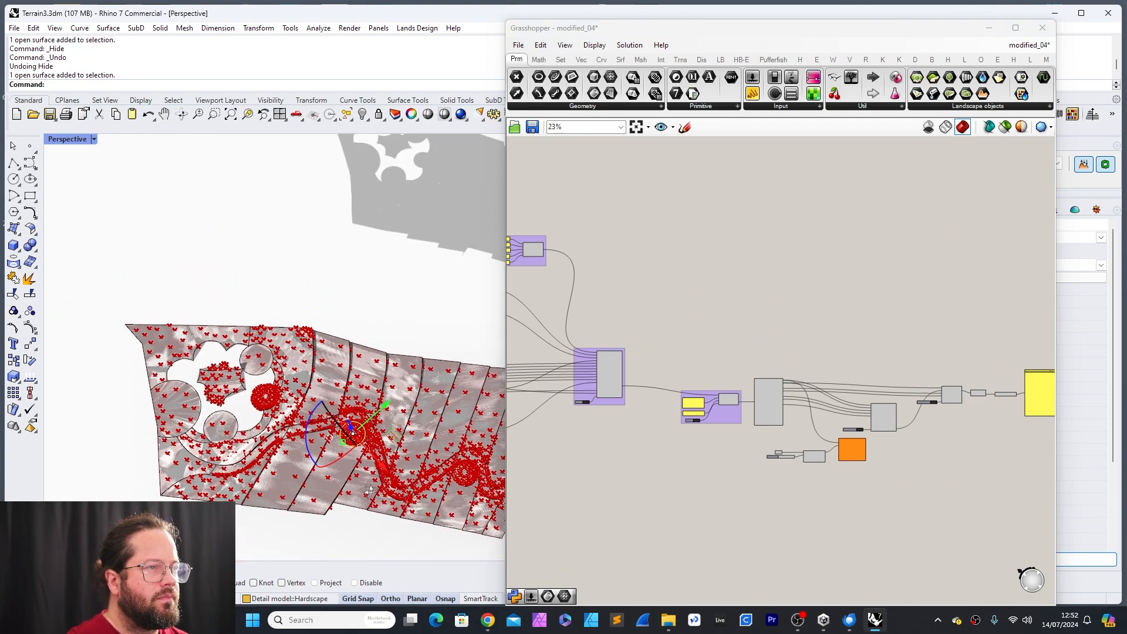
Step: Highlight the Brep parameter's referenced geometry and examine how the grid points cover the circular surfaces and terraces
{"action": "left_click", "coordinate": [748, 483]}
{"action": "scroll", "coordinate": [810, 463], "scroll_direction": "up", "scroll_amount": 10}
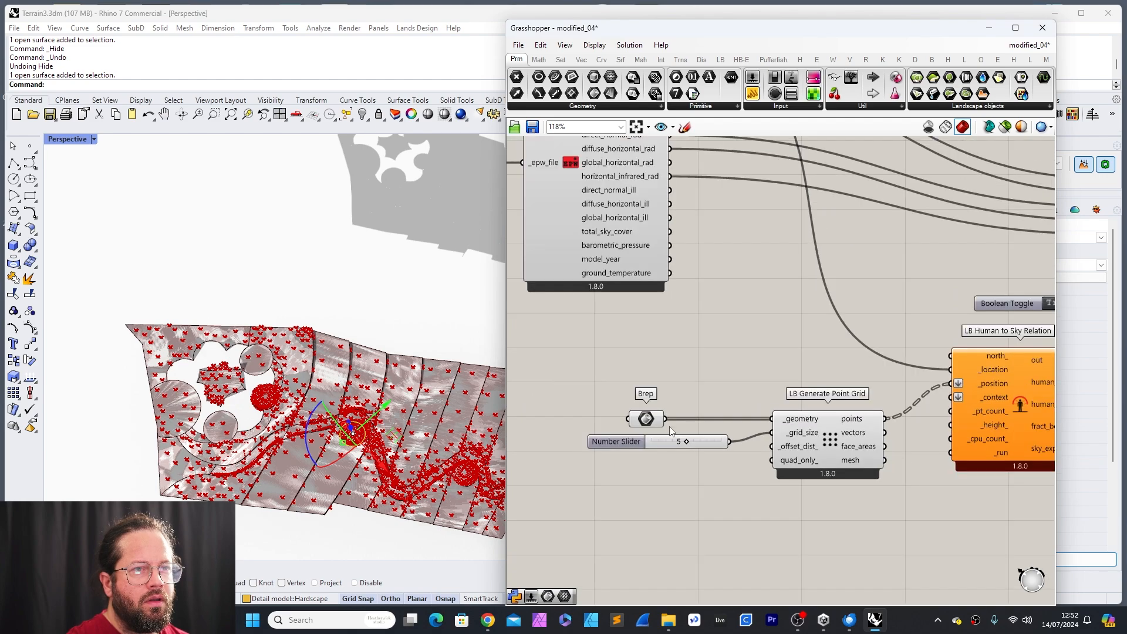
{"action": "left_click", "coordinate": [645, 419]}
{"action": "scroll", "coordinate": [201, 405], "scroll_direction": "up", "scroll_amount": 5}
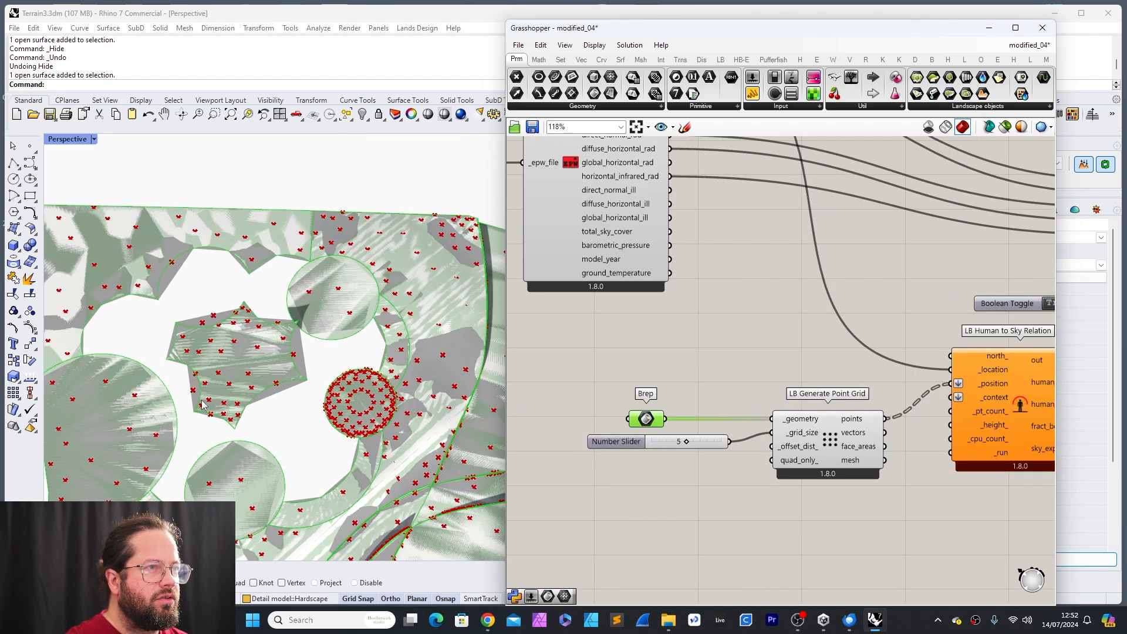
{"action": "scroll", "coordinate": [272, 405], "scroll_direction": "down", "scroll_amount": 5}
{"action": "right_click_drag", "start_coordinate": [289, 431], "coordinate": [216, 392]}
{"action": "right_click_drag", "start_coordinate": [411, 373], "coordinate": [355, 406]}
{"action": "left_click", "coordinate": [706, 495]}
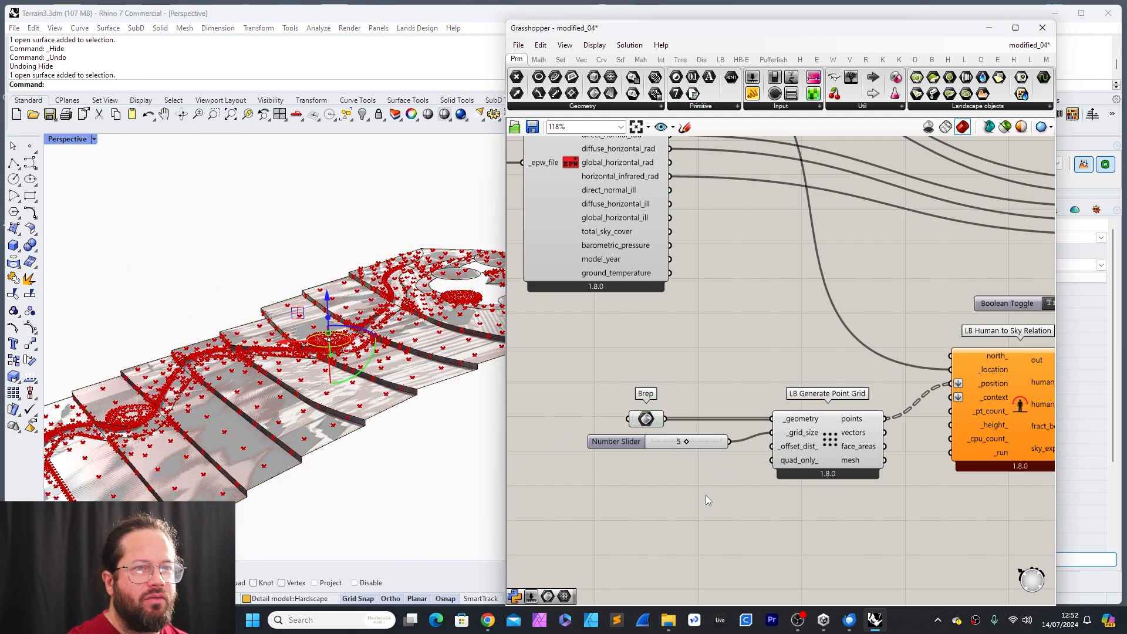
Step: Try a grid size of 1, check the points output, and set the Number Slider to 2
{"action": "left_click_drag", "start_coordinate": [686, 441], "coordinate": [659, 442]}
{"action": "mouse_move", "coordinate": [855, 424]}
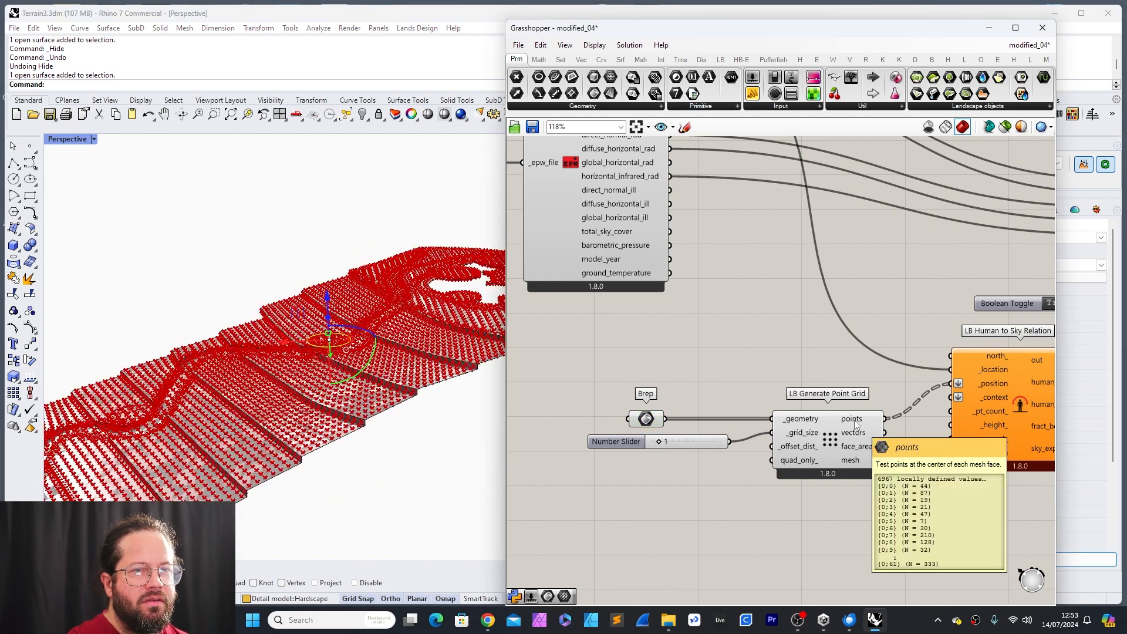
{"action": "mouse_move", "coordinate": [373, 352]}
{"action": "right_mouse_down"}
{"action": "mouse_move", "coordinate": [381, 414]}
{"action": "mouse_move", "coordinate": [387, 358]}
{"action": "right_mouse_up"}
{"action": "left_click_drag", "start_coordinate": [658, 441], "coordinate": [666, 442]}
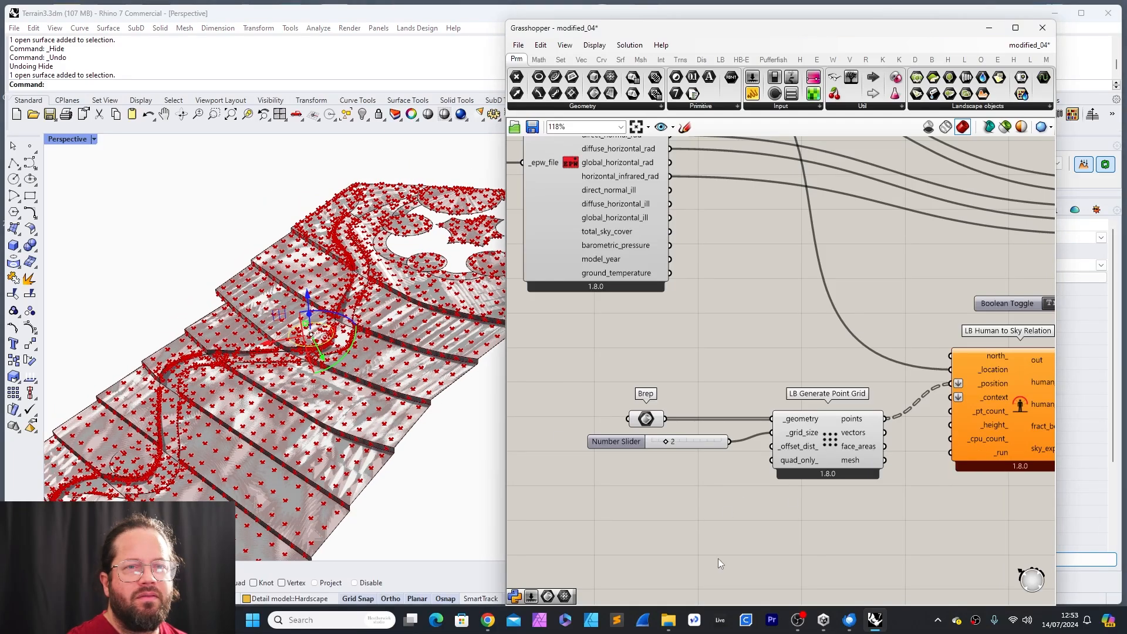
{"action": "scroll", "coordinate": [573, 393], "scroll_direction": "down", "scroll_amount": 3}
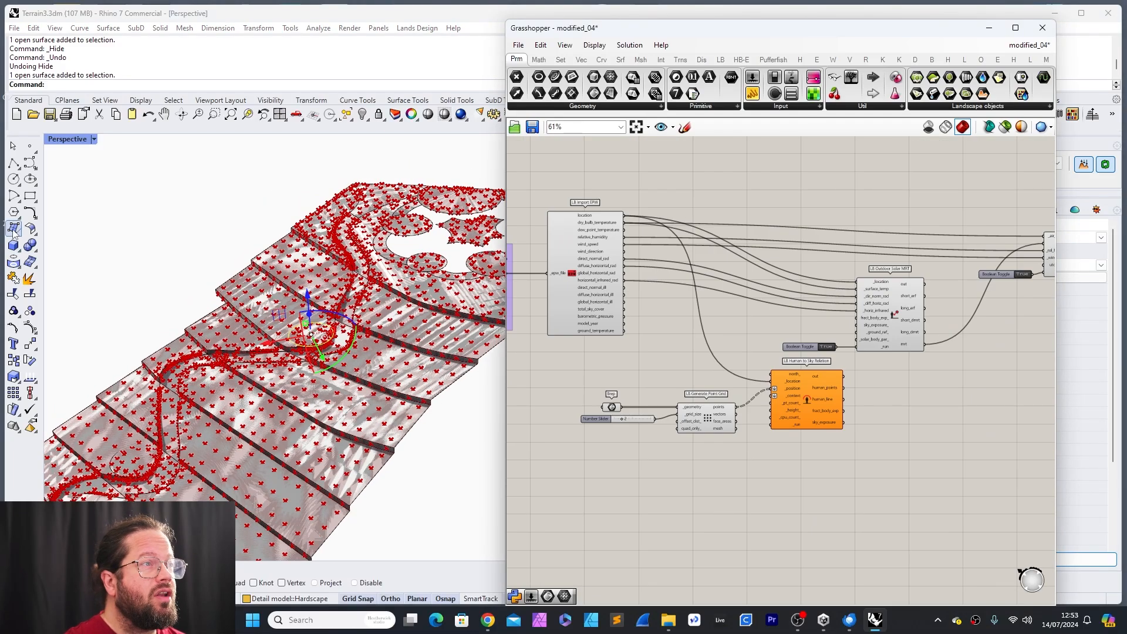
{"action": "left_click", "coordinate": [14, 229]}
{"action": "left_click", "coordinate": [189, 195]}
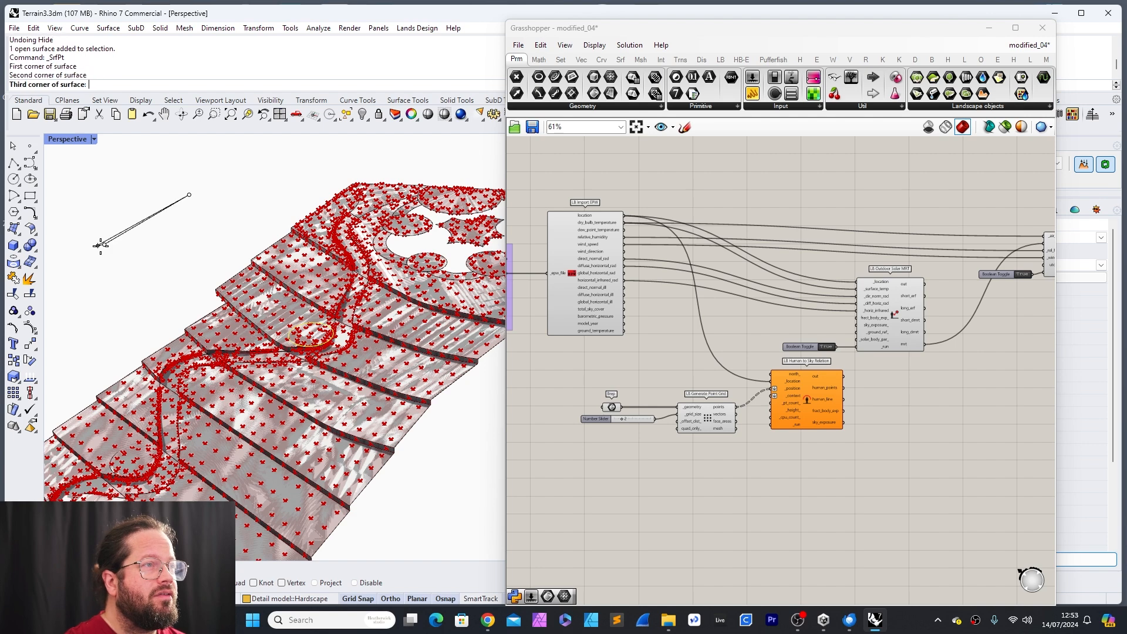
{"action": "left_click", "coordinate": [105, 244]}
{"action": "key", "text": "Escape"}
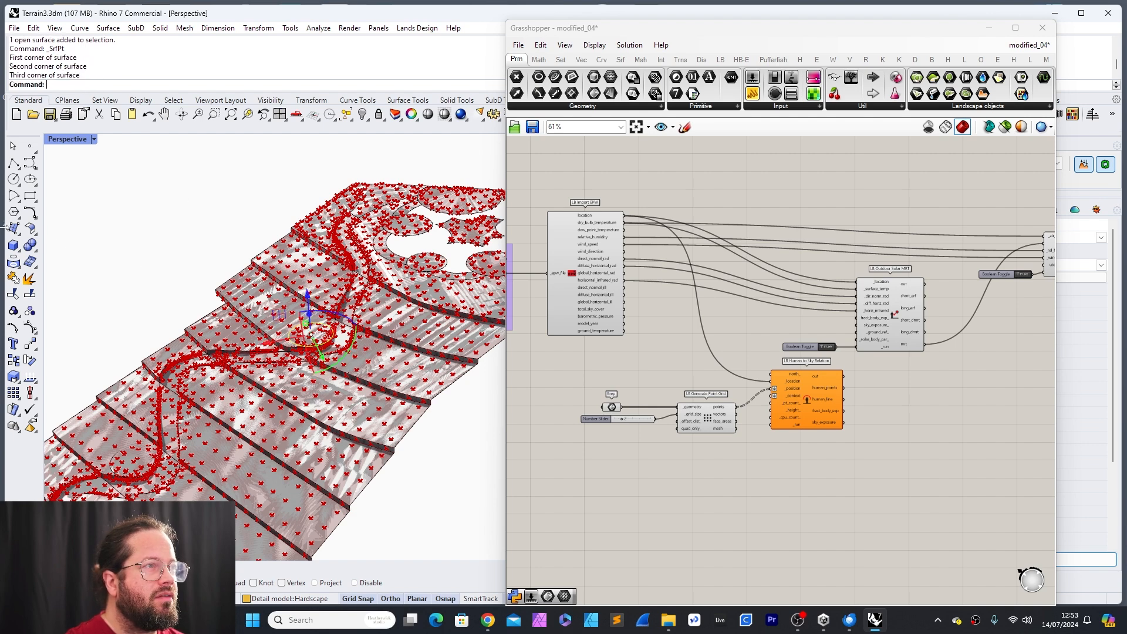
Step: Draw a small test plane beside the terrain and feed it through a copied Brep parameter into LB Generate Point Grid
{"action": "left_click", "coordinate": [18, 232]}
{"action": "left_click", "coordinate": [96, 235]}
{"action": "left_click", "coordinate": [148, 191]}
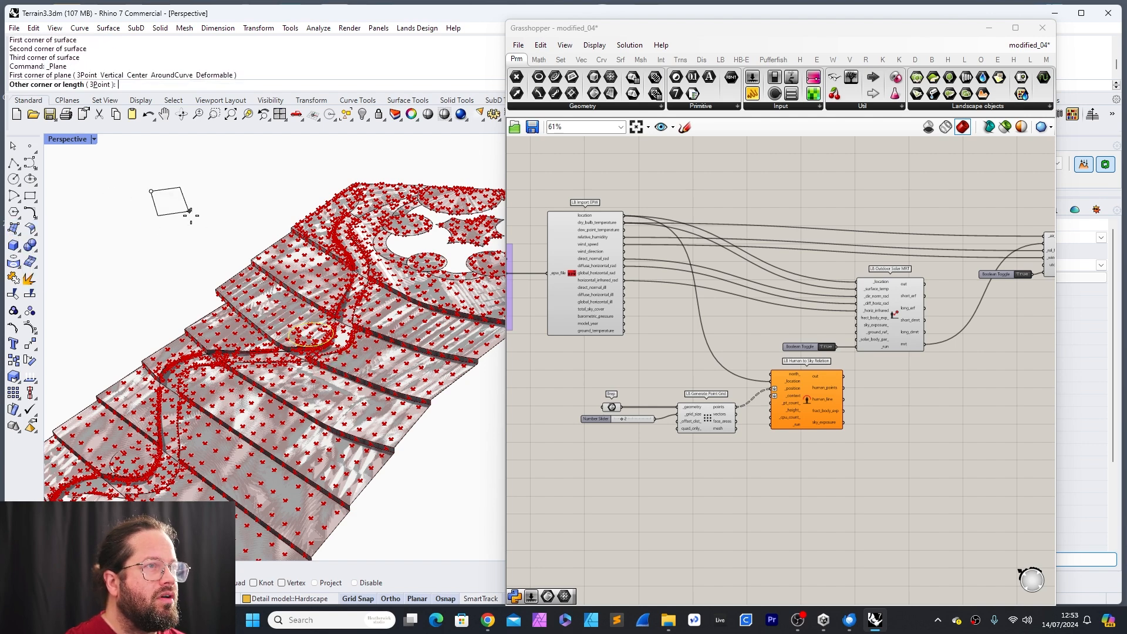
{"action": "left_click", "coordinate": [229, 233]}
{"action": "left_click", "coordinate": [198, 218]}
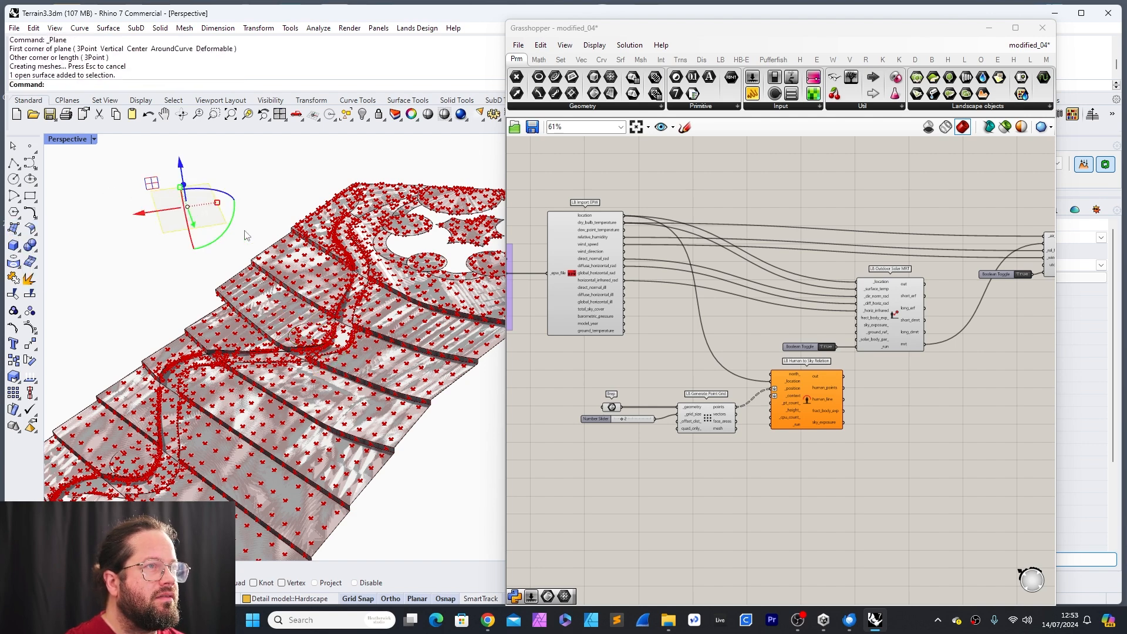
{"action": "left_click", "coordinate": [611, 406]}
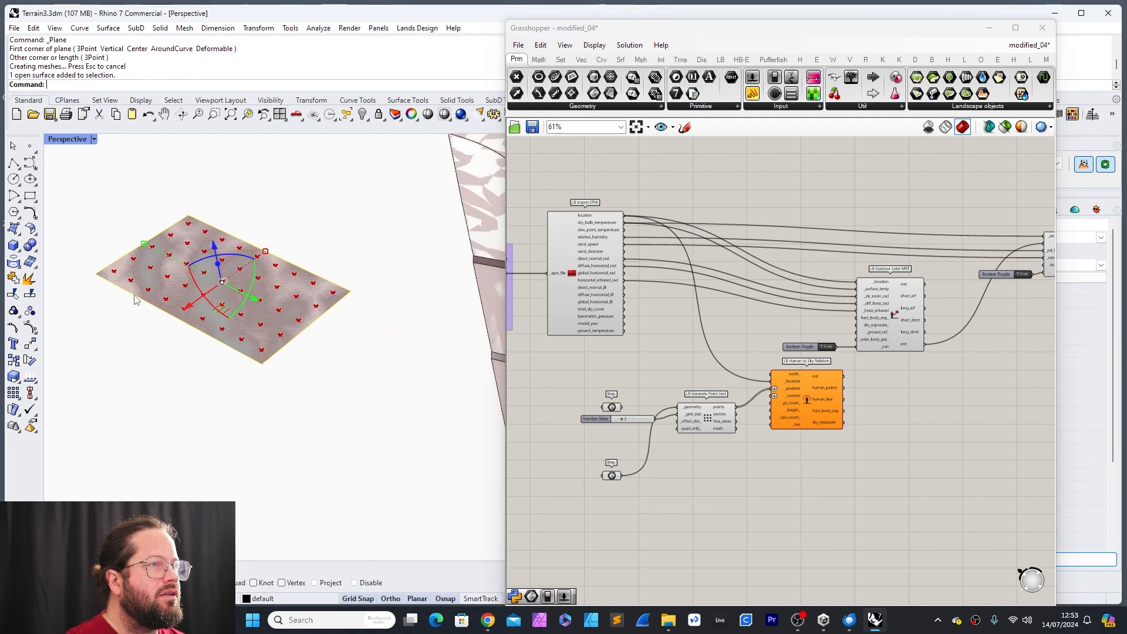
{"action": "scroll", "coordinate": [704, 437], "scroll_direction": "up", "scroll_amount": 3}
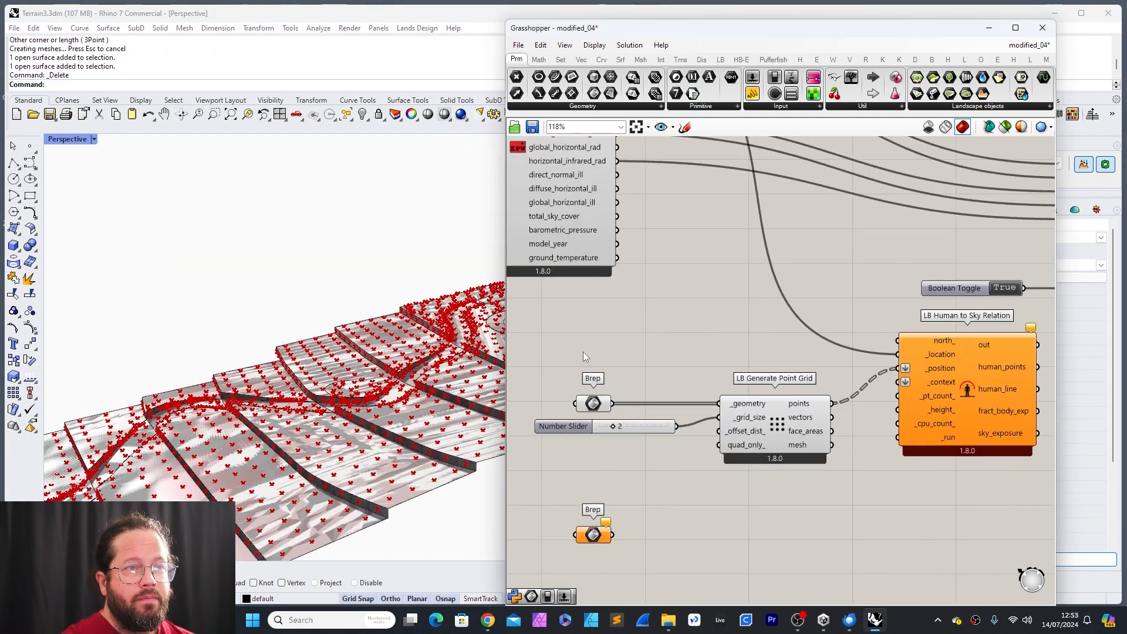
Step: Show the hidden objects in the Rhino model
{"action": "scroll", "coordinate": [734, 380], "scroll_direction": "down", "scroll_amount": 3}
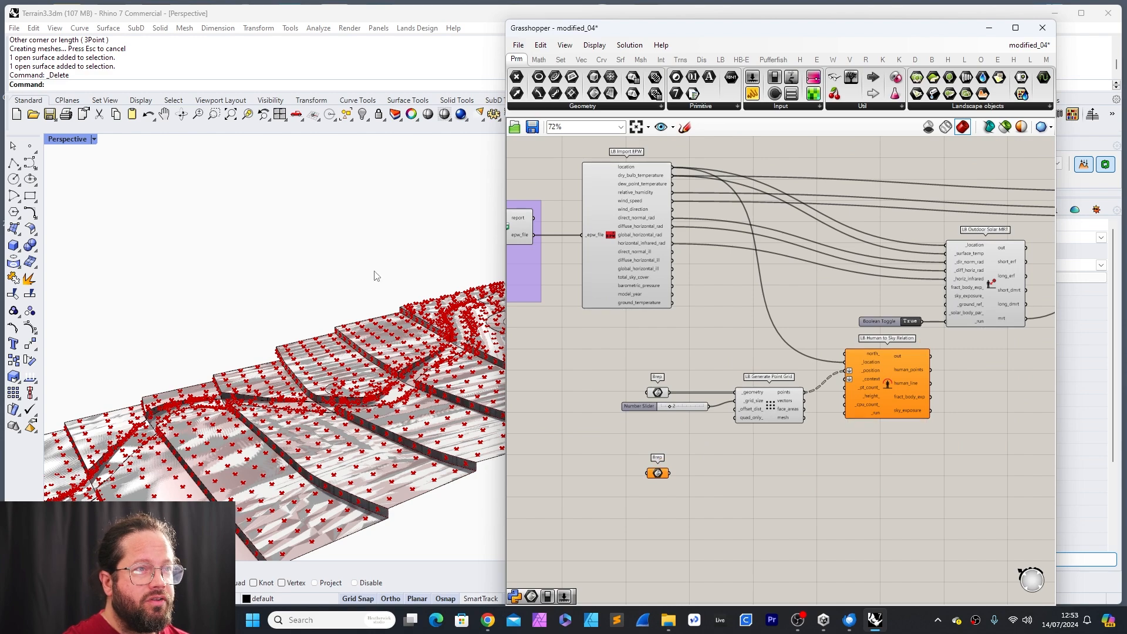
{"action": "right_click_drag", "start_coordinate": [353, 295], "coordinate": [369, 264]}
{"action": "scroll", "coordinate": [367, 246], "scroll_direction": "down", "scroll_amount": 6}
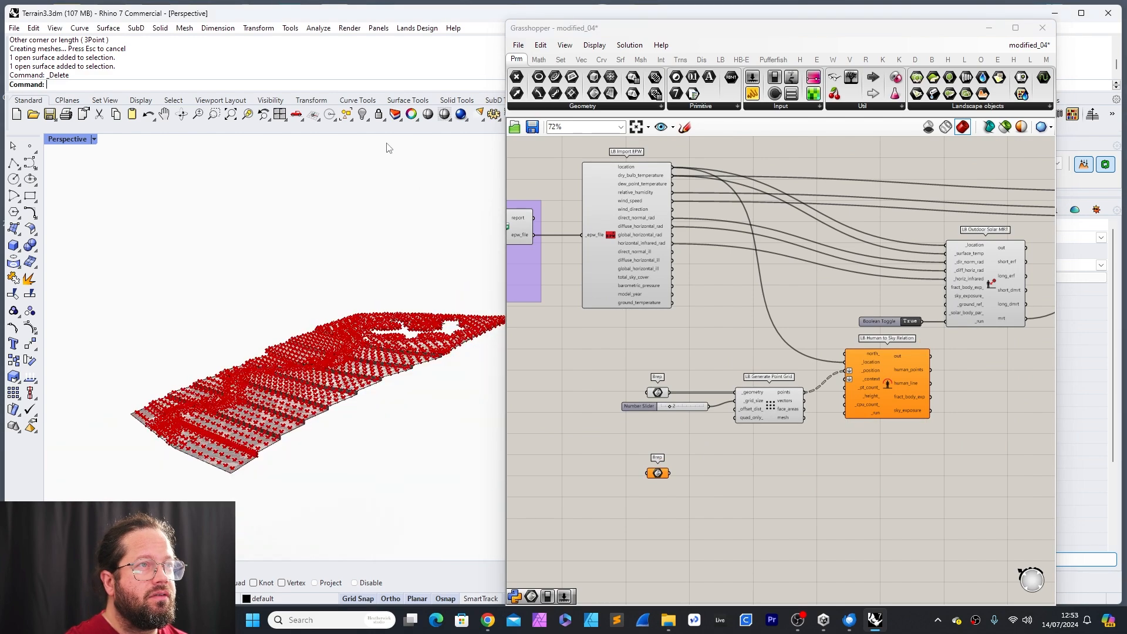
{"action": "right_click", "coordinate": [362, 114]}
Step: Examine the LB Human to Sky Relation inputs and how the cylinders sit on the gridded terraces
{"action": "scroll", "coordinate": [886, 381], "scroll_direction": "up", "scroll_amount": 5}
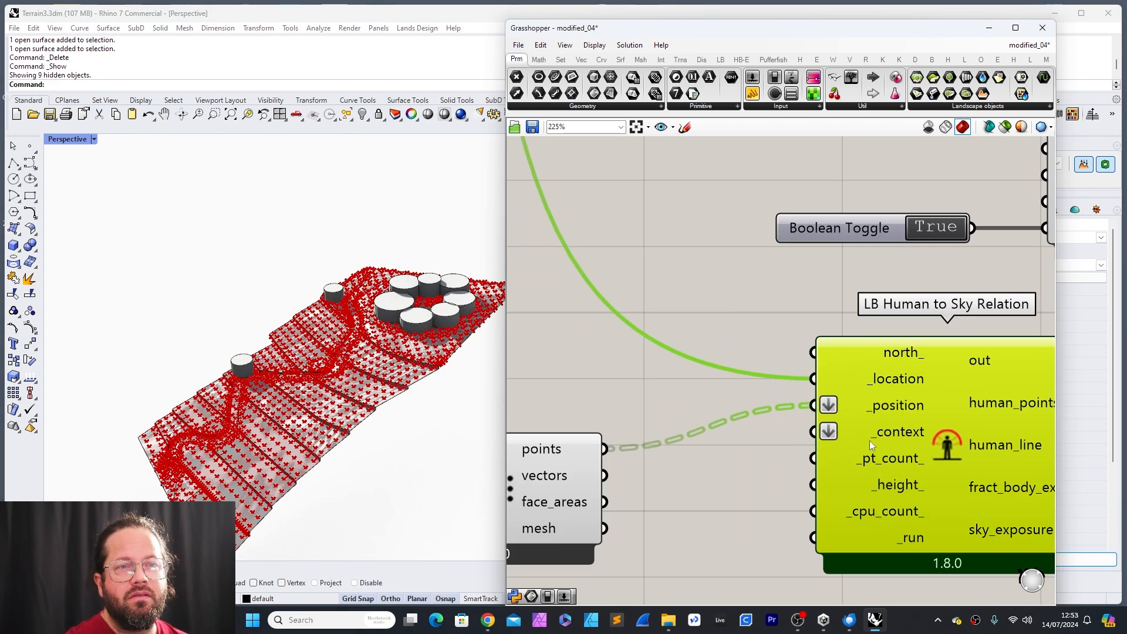
{"action": "scroll", "coordinate": [869, 440], "scroll_direction": "down", "scroll_amount": 4}
{"action": "scroll", "coordinate": [886, 405], "scroll_direction": "up", "scroll_amount": 1}
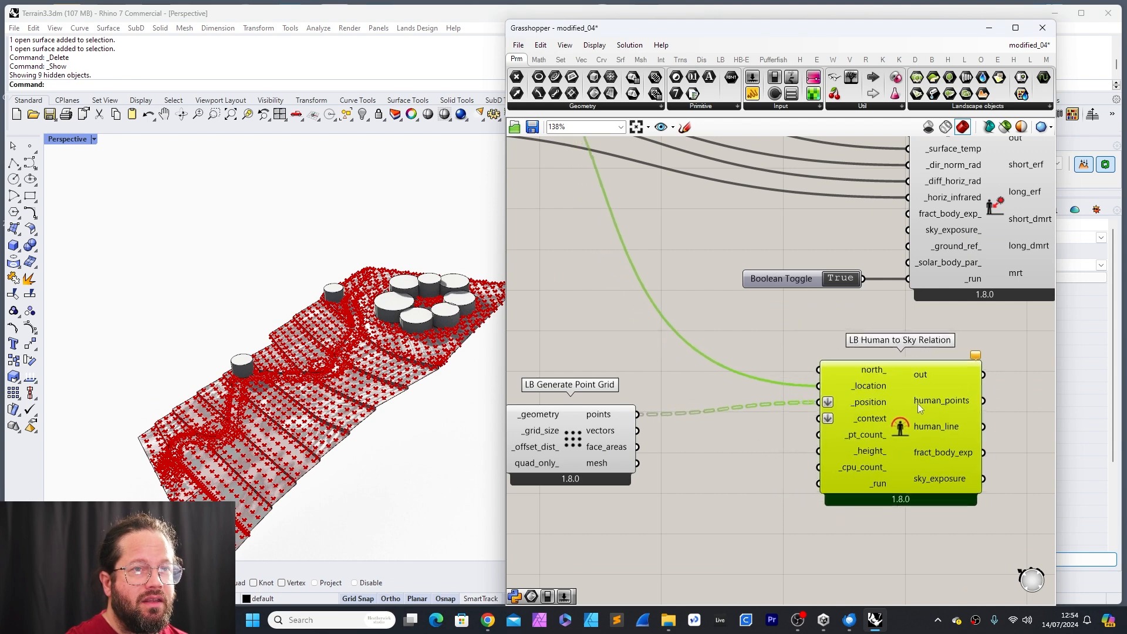
{"action": "scroll", "coordinate": [804, 426], "scroll_direction": "down", "scroll_amount": 2}
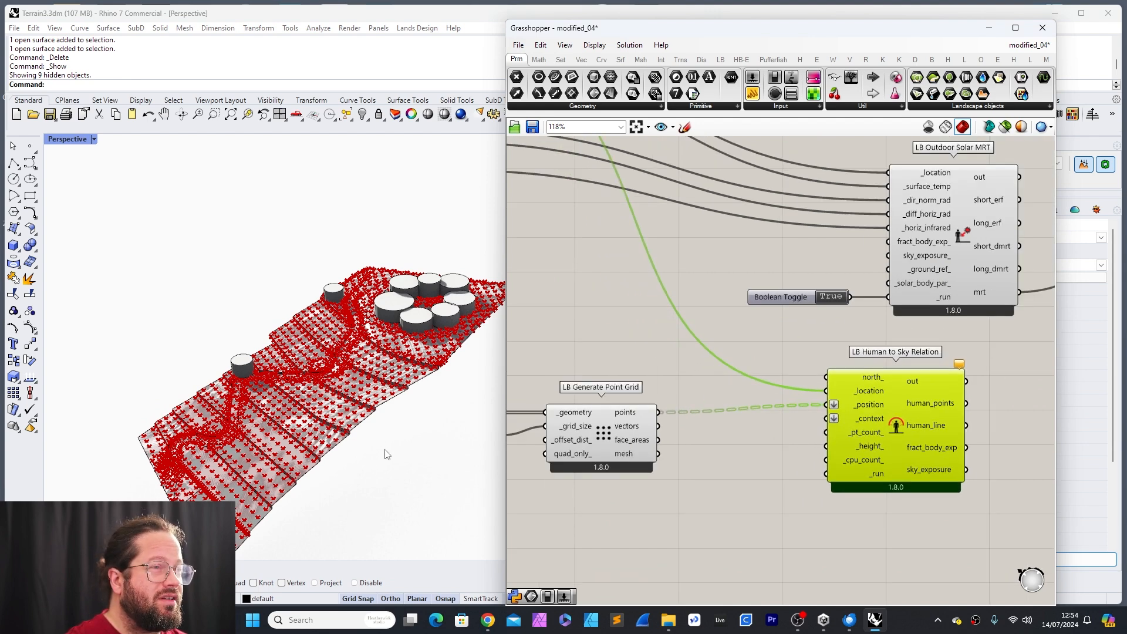
{"action": "scroll", "coordinate": [386, 454], "scroll_direction": "up", "scroll_amount": 2}
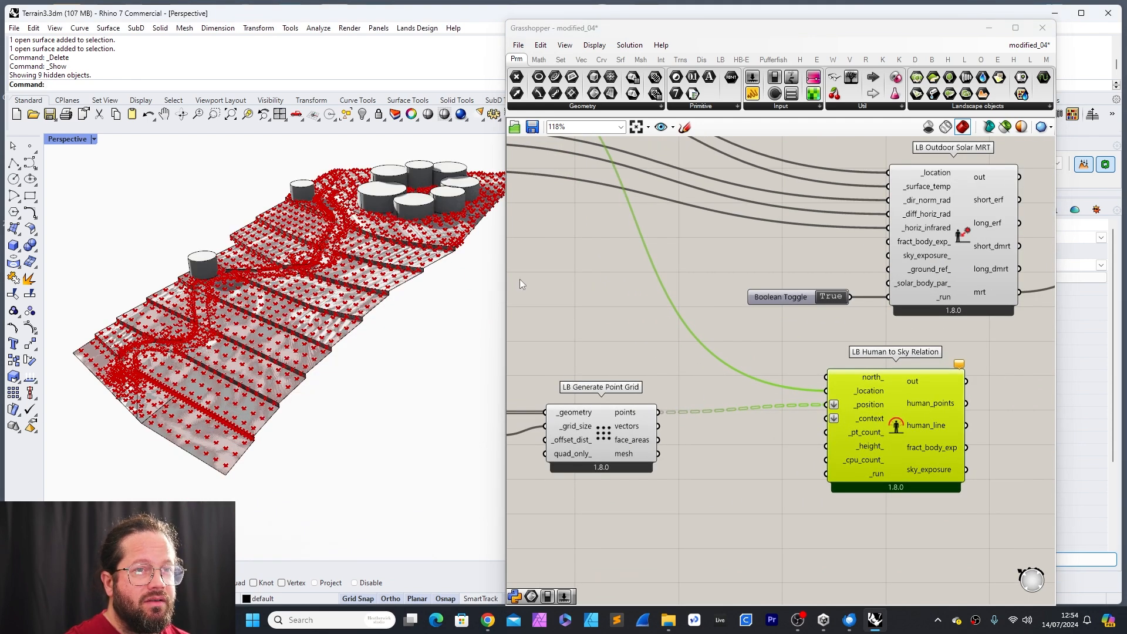
{"action": "scroll", "coordinate": [293, 258], "scroll_direction": "down", "scroll_amount": 2}
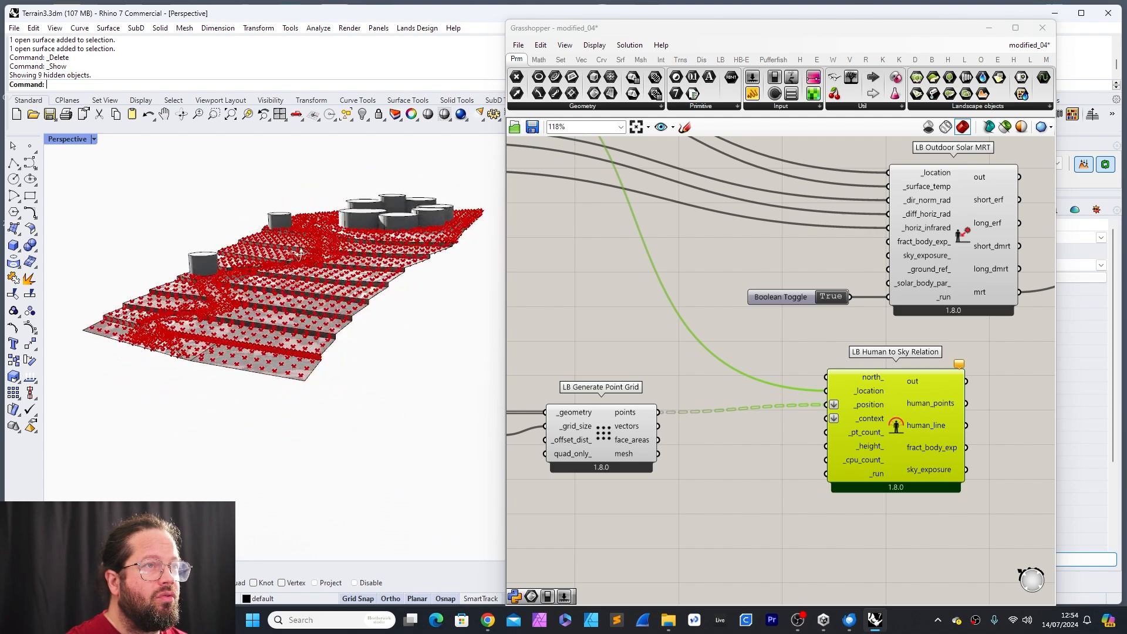
{"action": "scroll", "coordinate": [299, 252], "scroll_direction": "up", "scroll_amount": 4}
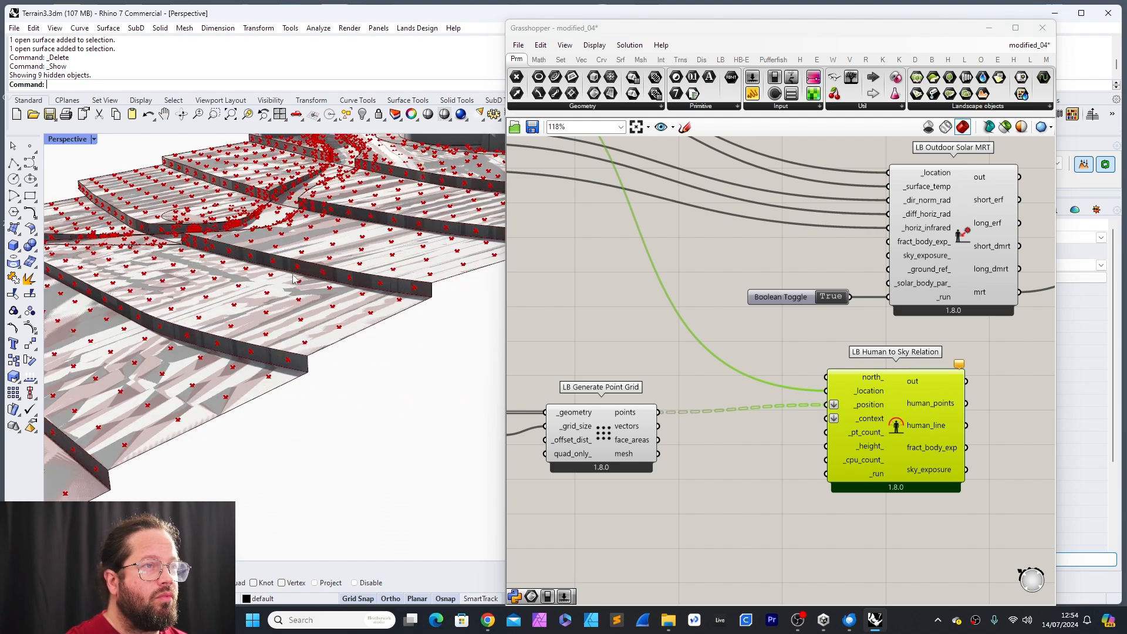
{"action": "scroll", "coordinate": [293, 278], "scroll_direction": "down", "scroll_amount": 6}
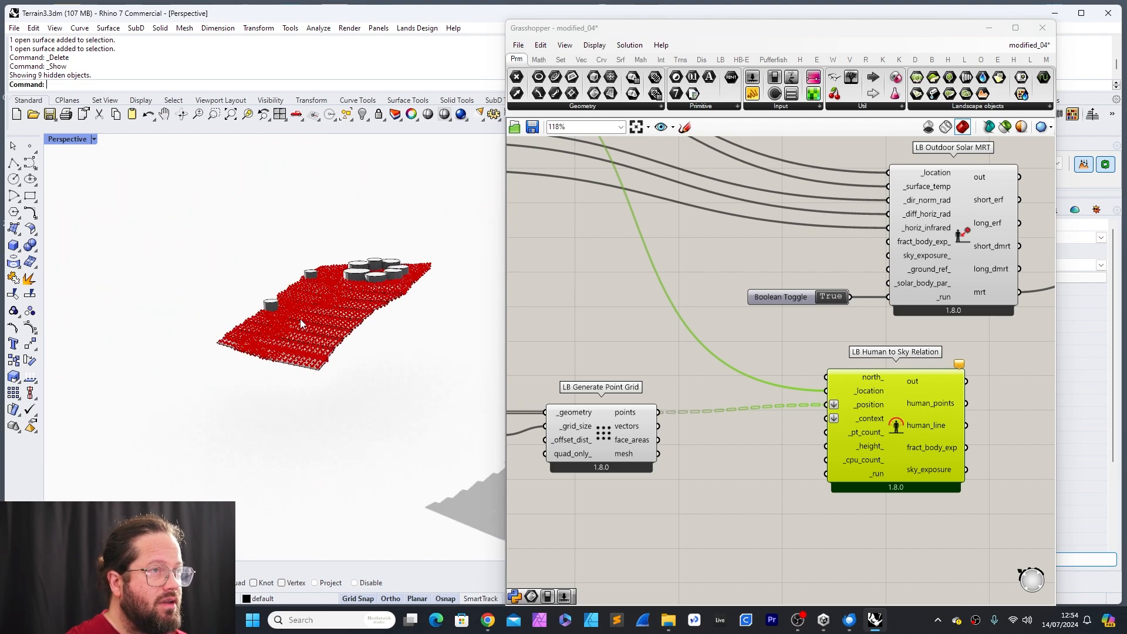
Step: Reference all terrain and cylinder geometry in the empty Brep parameter and connect it to LB Human to Sky Relation's _context input
{"action": "left_click_drag", "start_coordinate": [153, 208], "coordinate": [504, 420]}
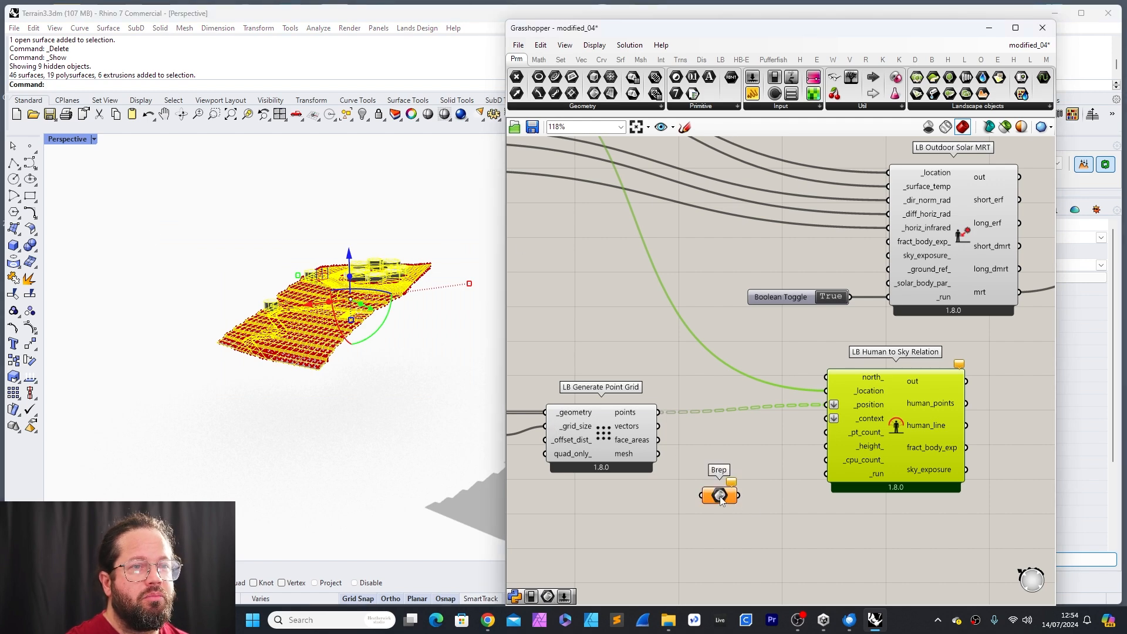
{"action": "left_click", "coordinate": [721, 498]}
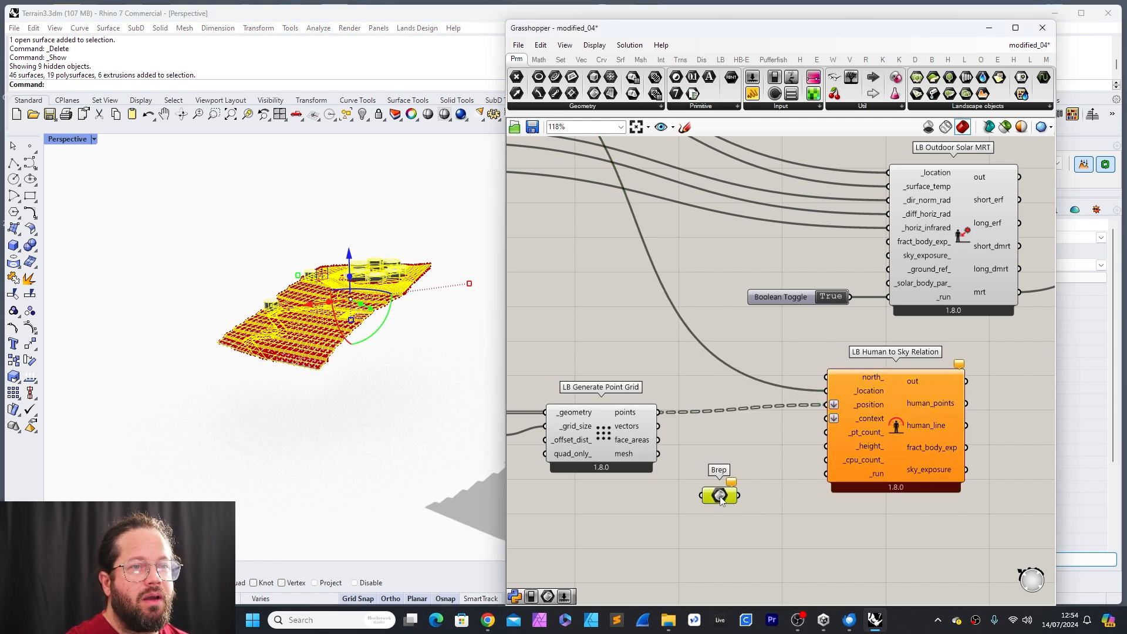
{"action": "right_click", "coordinate": [721, 498]}
{"action": "left_click", "coordinate": [784, 526]}
{"action": "left_click", "coordinate": [783, 528]}
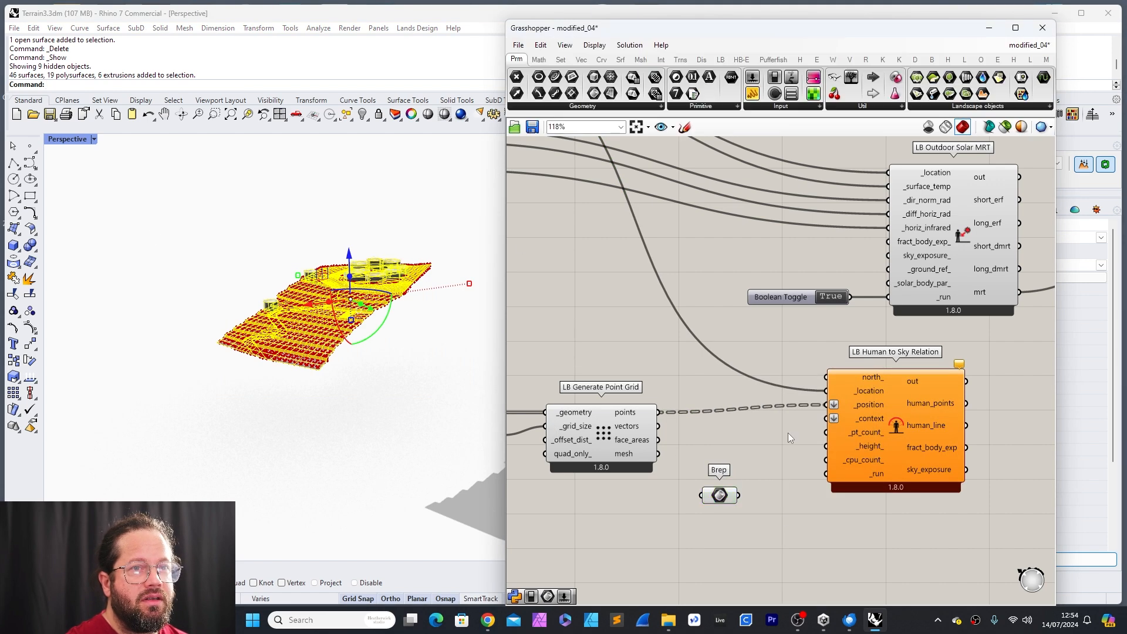
{"action": "scroll", "coordinate": [748, 496], "scroll_direction": "up", "scroll_amount": 3}
{"action": "left_click_drag", "start_coordinate": [734, 495], "coordinate": [880, 372]}
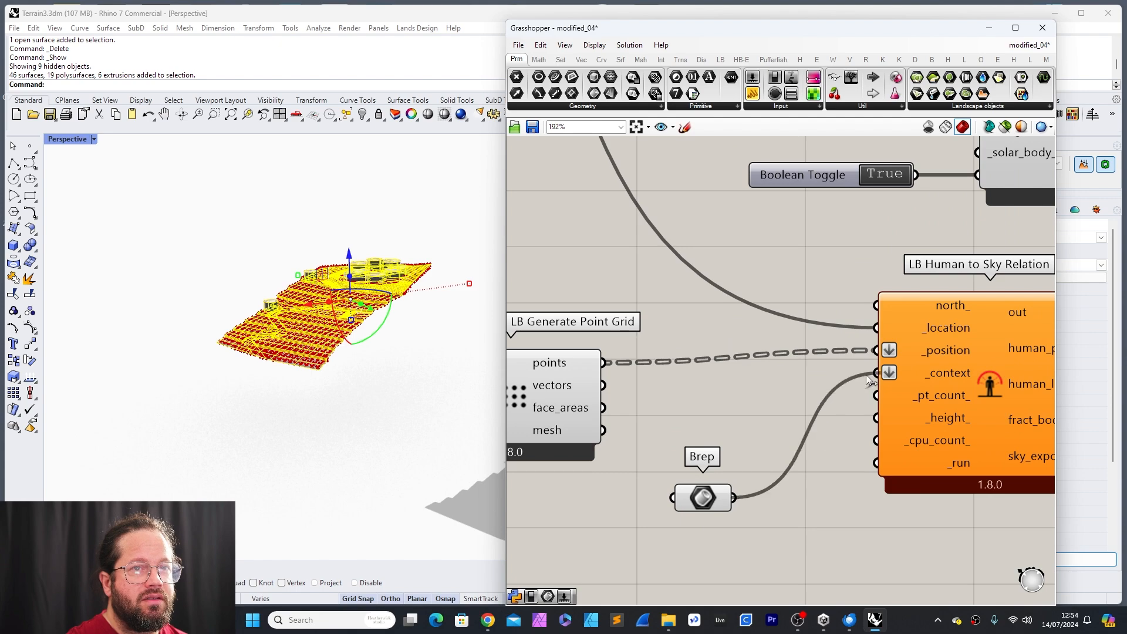
Step: Set the point grid's grid size Number Slider to 10
{"action": "scroll", "coordinate": [715, 401], "scroll_direction": "down", "scroll_amount": 5}
{"action": "scroll", "coordinate": [546, 392], "scroll_direction": "up", "scroll_amount": 5}
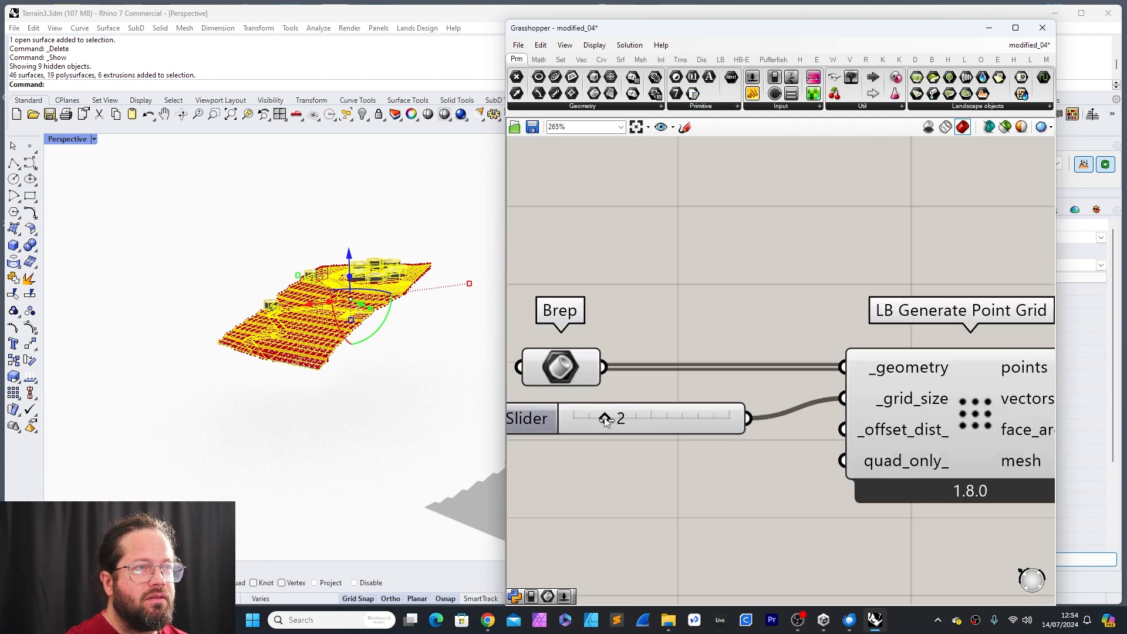
{"action": "left_click", "coordinate": [360, 382]}
{"action": "scroll", "coordinate": [350, 289], "scroll_direction": "up", "scroll_amount": 8}
{"action": "right_click_drag", "start_coordinate": [351, 289], "coordinate": [318, 333]}
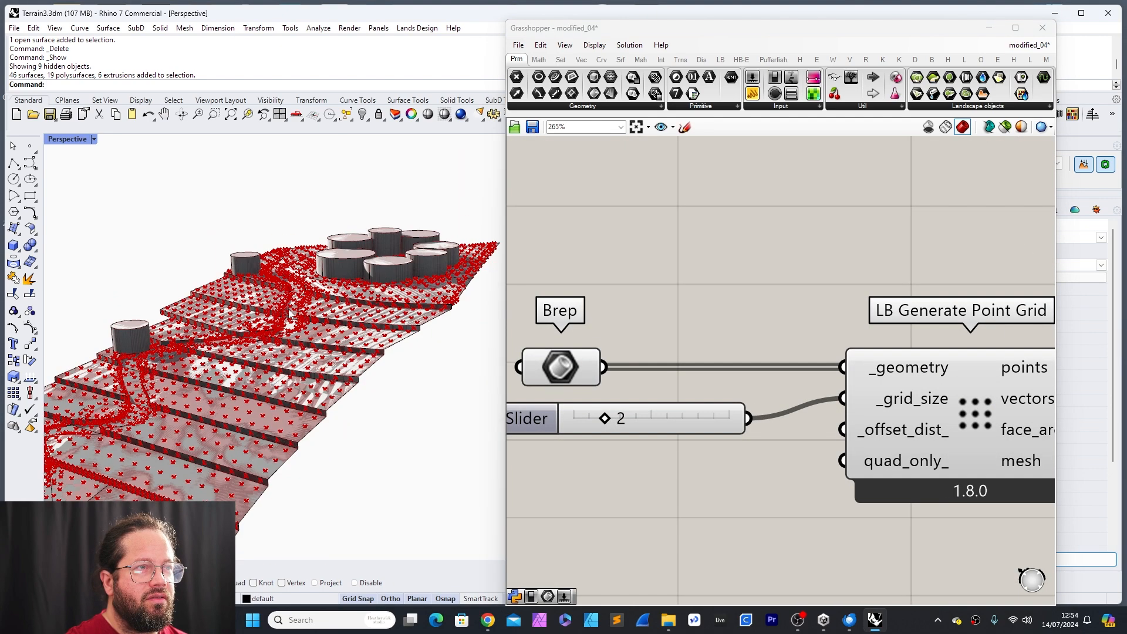
{"action": "scroll", "coordinate": [318, 333], "scroll_direction": "down", "scroll_amount": 3}
{"action": "left_click_drag", "start_coordinate": [605, 418], "coordinate": [729, 418]}
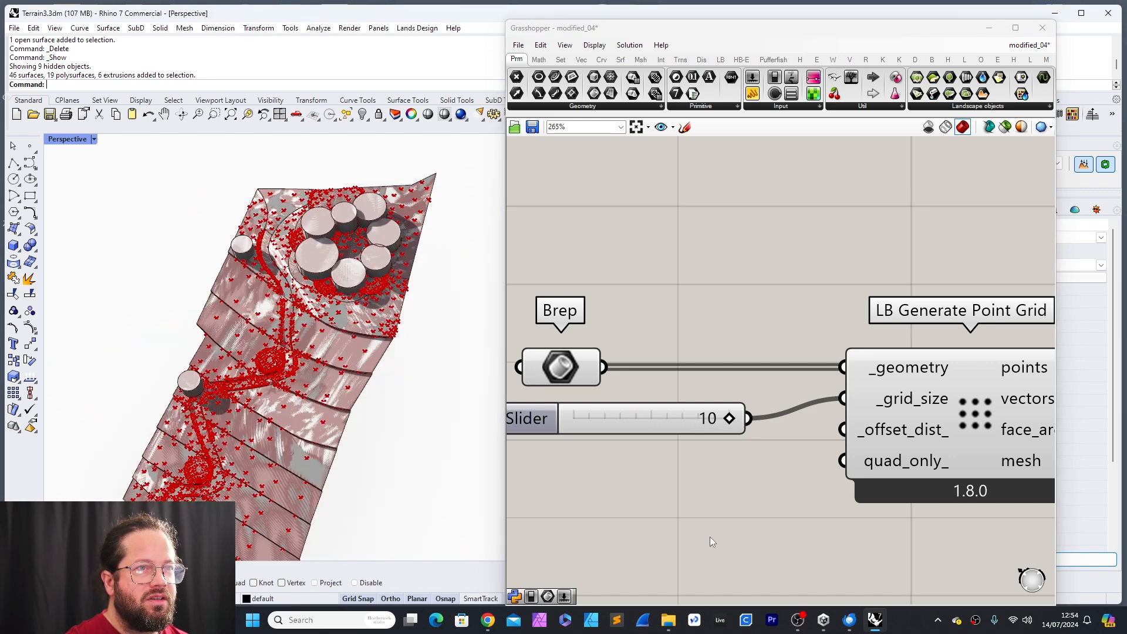
Step: Move the context Brep parameter up between LB Generate Point Grid and LB Human to Sky Relation
{"action": "scroll", "coordinate": [663, 453], "scroll_direction": "down", "scroll_amount": 5}
{"action": "scroll", "coordinate": [934, 458], "scroll_direction": "up", "scroll_amount": 4}
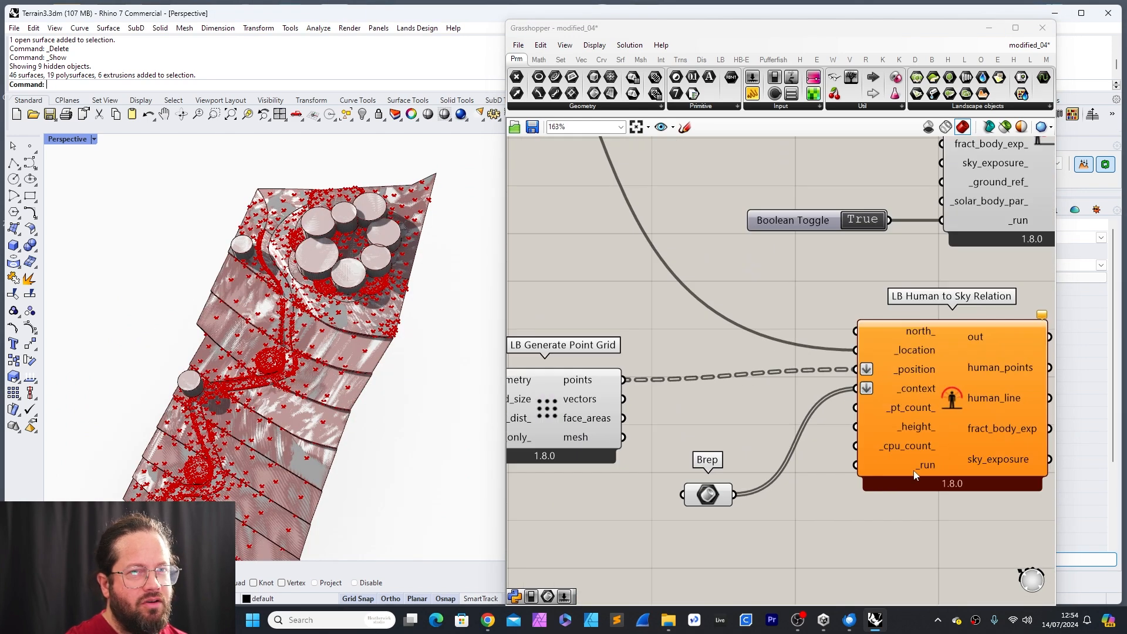
{"action": "mouse_move", "coordinate": [909, 409]}
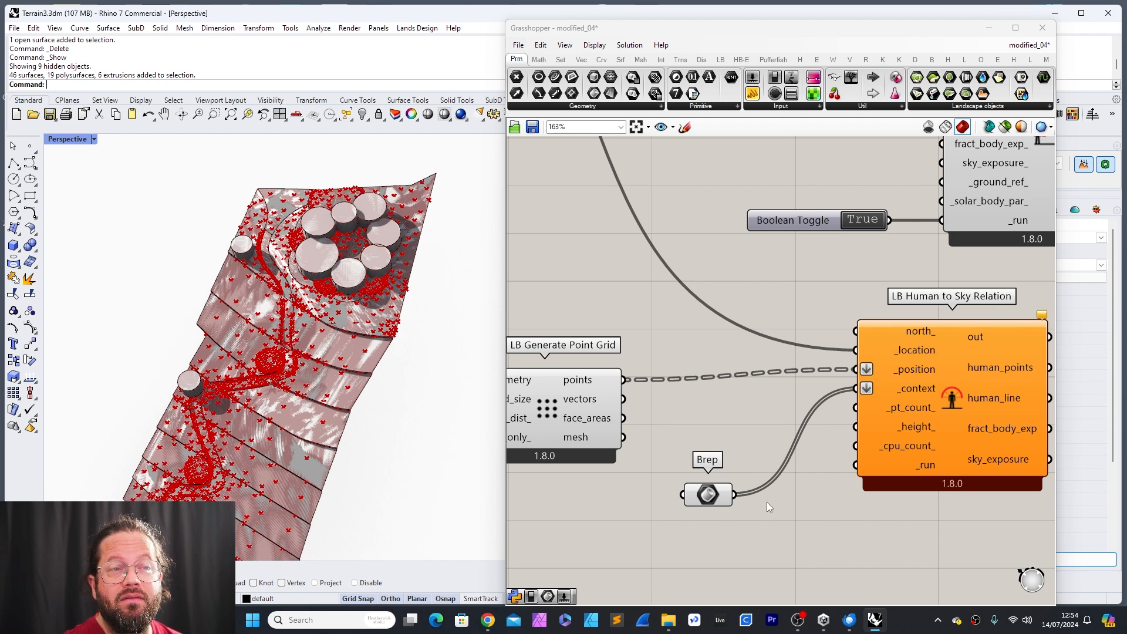
{"action": "left_click_drag", "start_coordinate": [711, 494], "coordinate": [733, 423]}
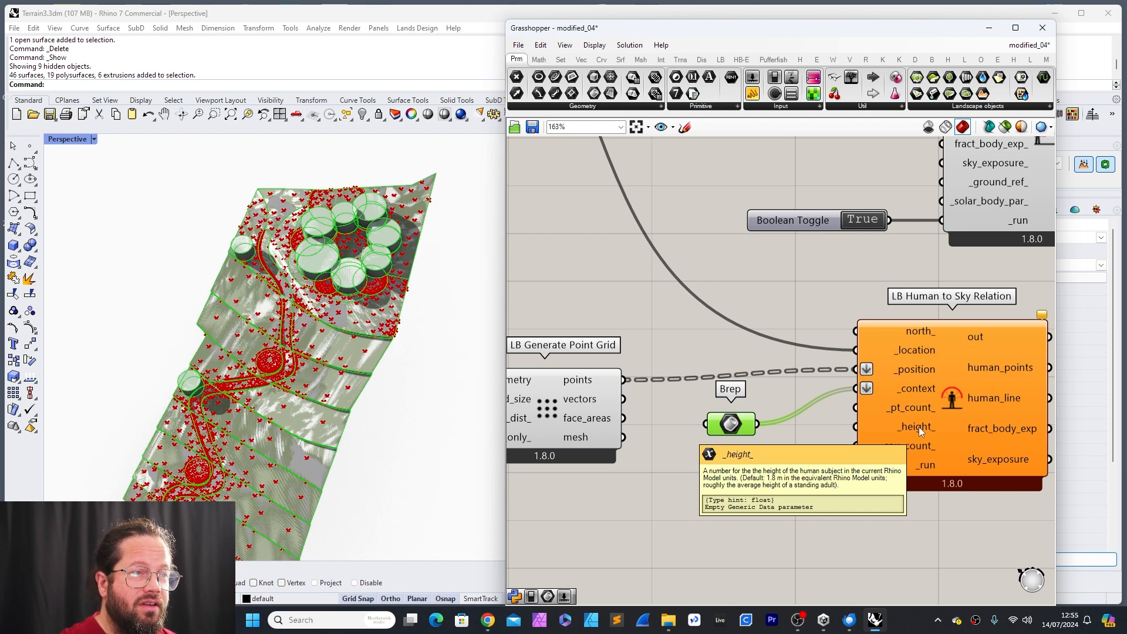
Step: Read the description of the _height_ input on LB Human to Sky Relation and view the terrain from another angle
{"action": "scroll", "coordinate": [918, 427], "scroll_direction": "up", "scroll_amount": 4}
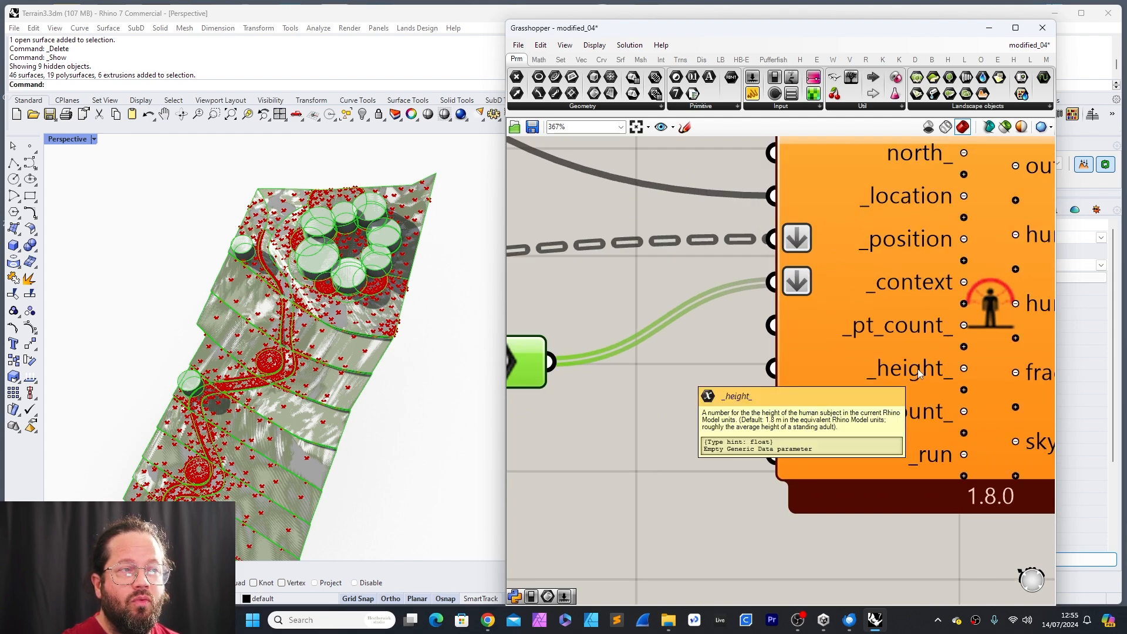
{"action": "right_click_drag", "start_coordinate": [342, 334], "coordinate": [319, 288]}
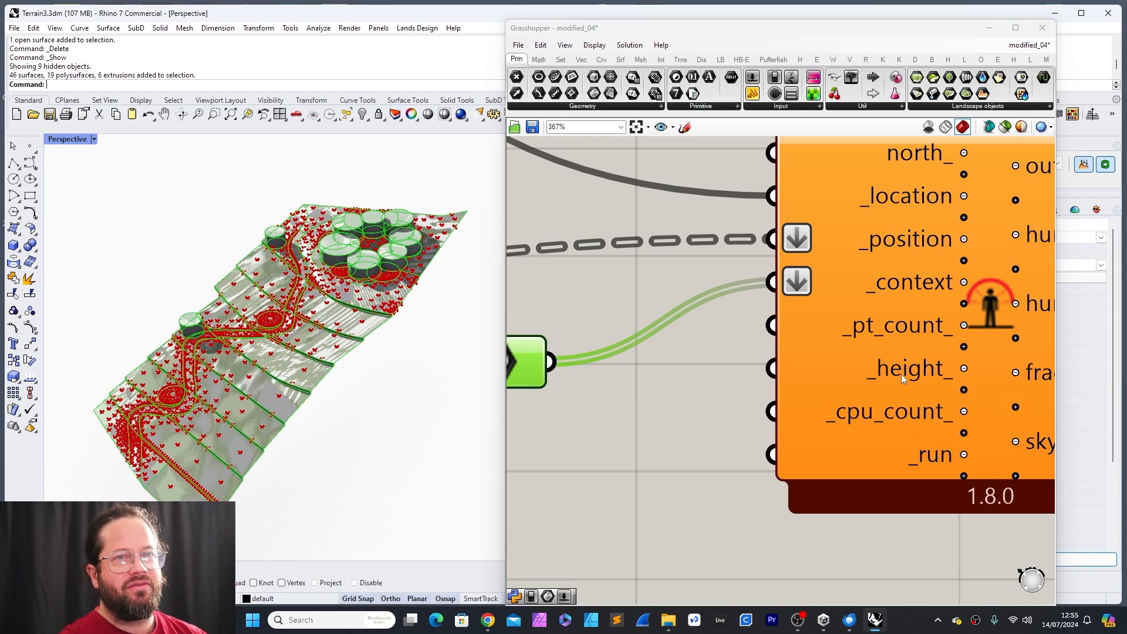
{"action": "mouse_move", "coordinate": [907, 375]}
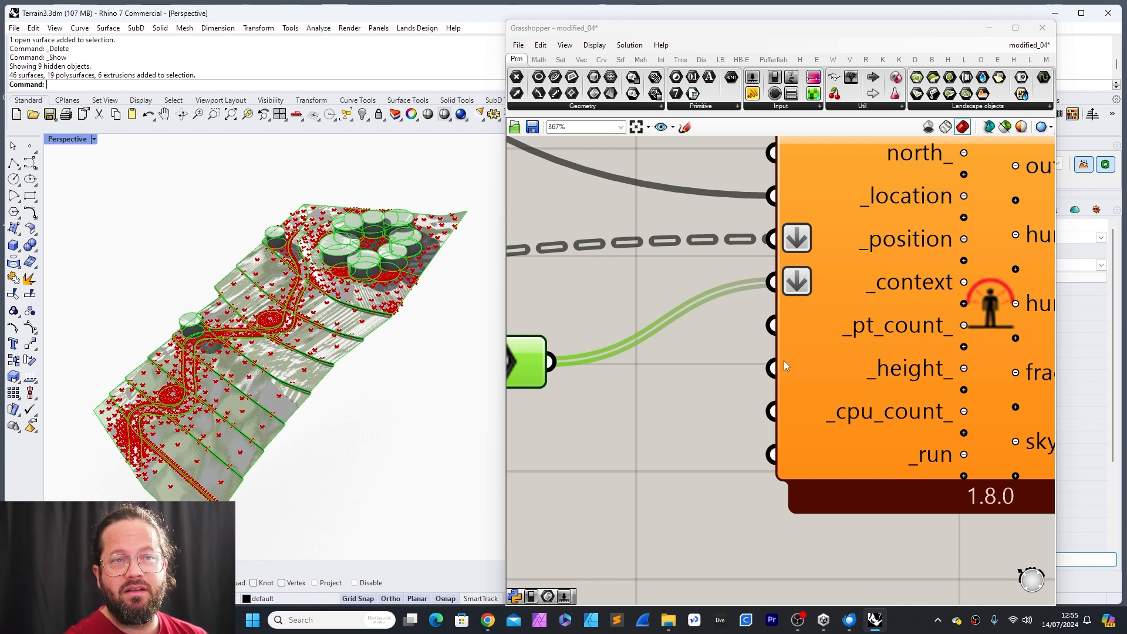
{"action": "right_click_drag", "start_coordinate": [323, 310], "coordinate": [276, 329]}
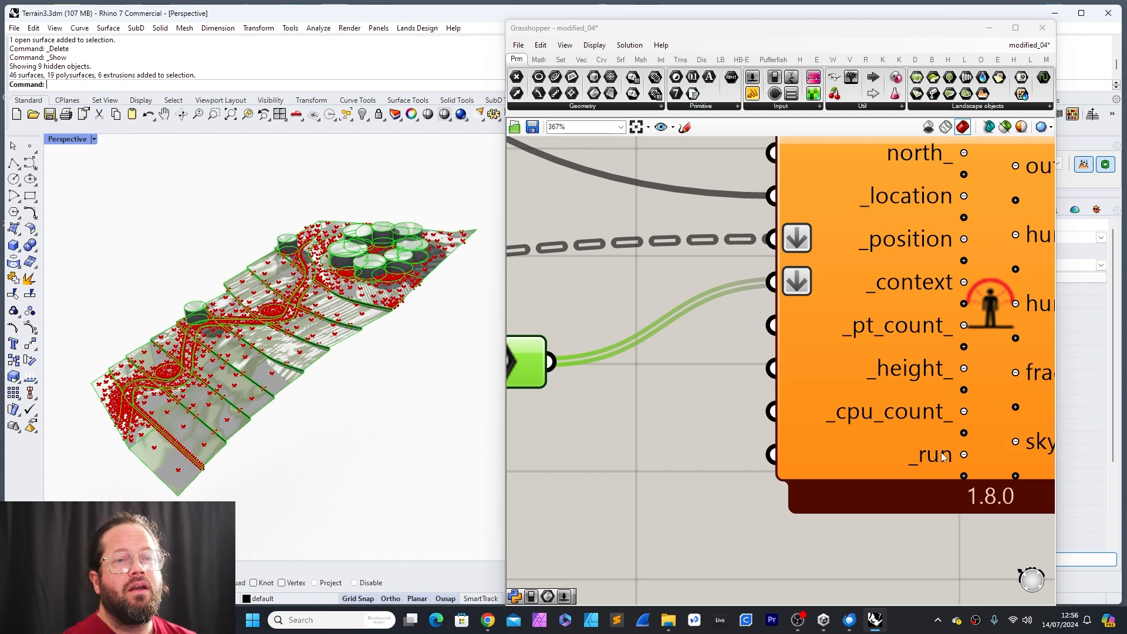
Step: Duplicate the Boolean Toggle set to True and connect the copy to LB Human to Sky Relation's _run input
{"action": "scroll", "coordinate": [873, 437], "scroll_direction": "down", "scroll_amount": 2}
{"action": "scroll", "coordinate": [826, 433], "scroll_direction": "down", "scroll_amount": 5}
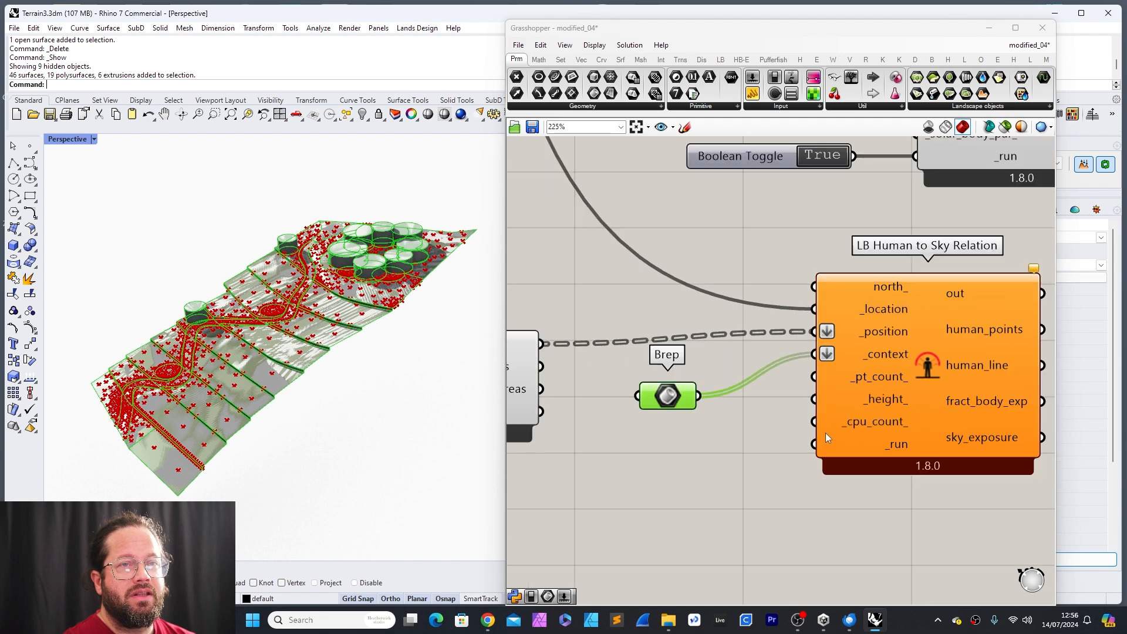
{"action": "left_click_drag", "start_coordinate": [798, 330], "coordinate": [755, 463], "text": "alt"}
{"action": "scroll", "coordinate": [789, 439], "scroll_direction": "up", "scroll_amount": 5}
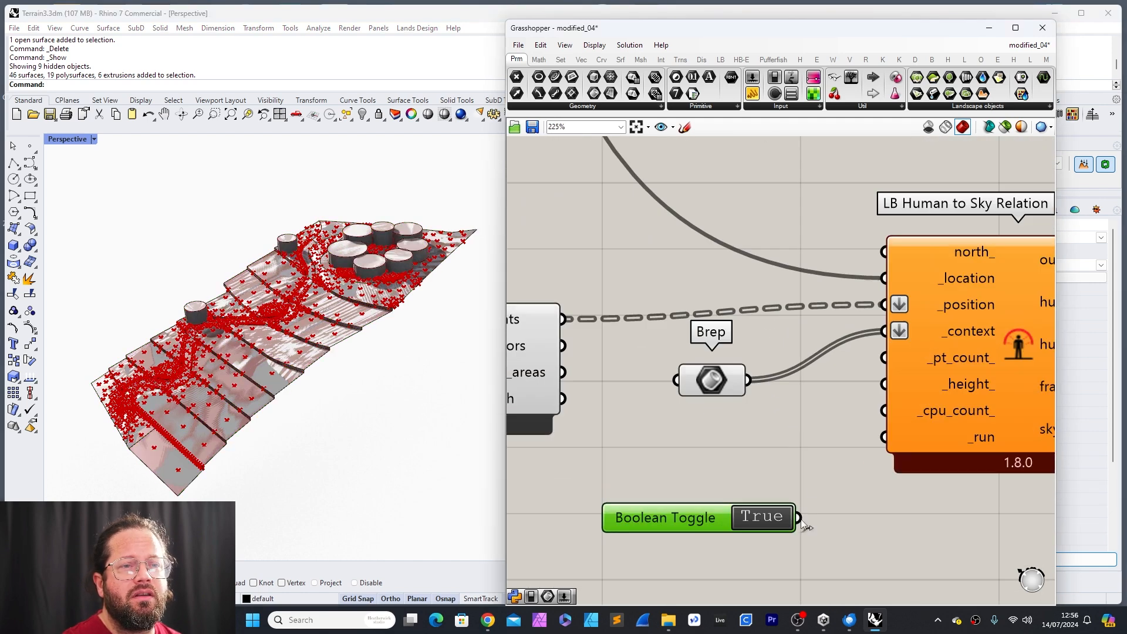
{"action": "left_click_drag", "start_coordinate": [799, 518], "coordinate": [884, 437]}
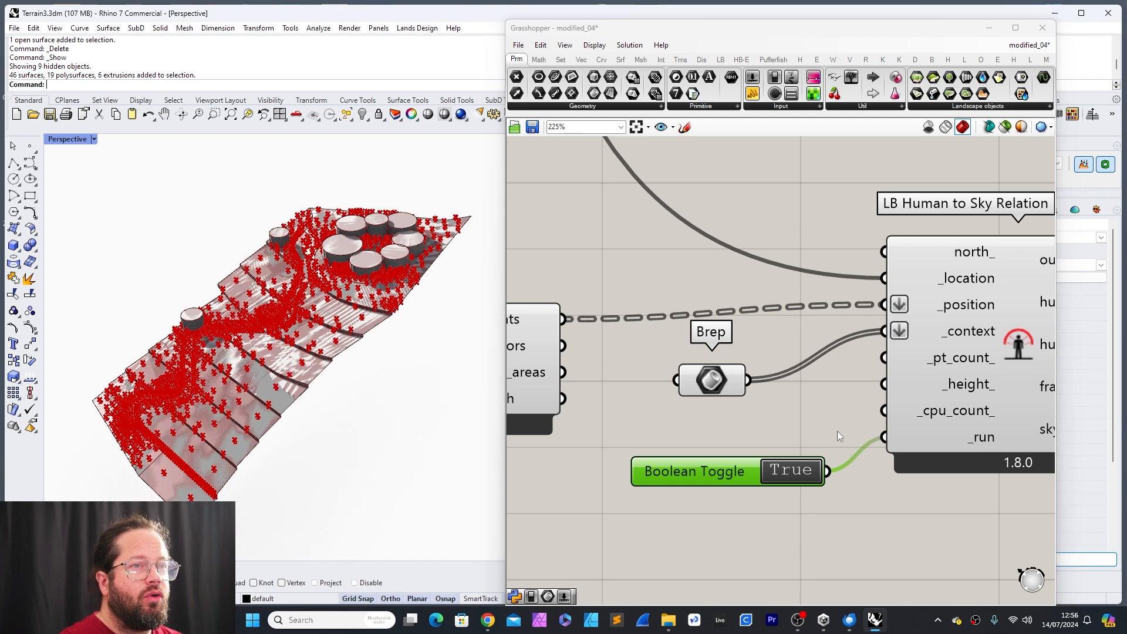
Step: Inspect the grid's points output, the human points on the terrain, and the sky_exposure, fract_body_exp and human_line outputs
{"action": "scroll", "coordinate": [837, 431], "scroll_direction": "down", "scroll_amount": 2}
{"action": "mouse_move", "coordinate": [590, 353]}
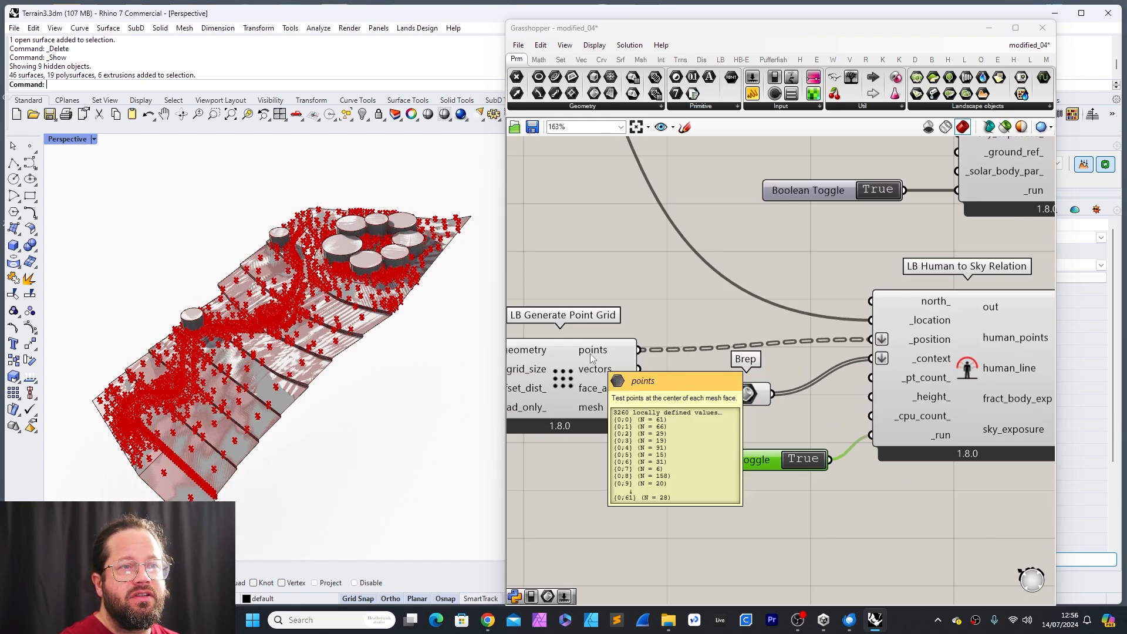
{"action": "scroll", "coordinate": [794, 407], "scroll_direction": "down", "scroll_amount": 2}
{"action": "scroll", "coordinate": [950, 376], "scroll_direction": "up", "scroll_amount": 4}
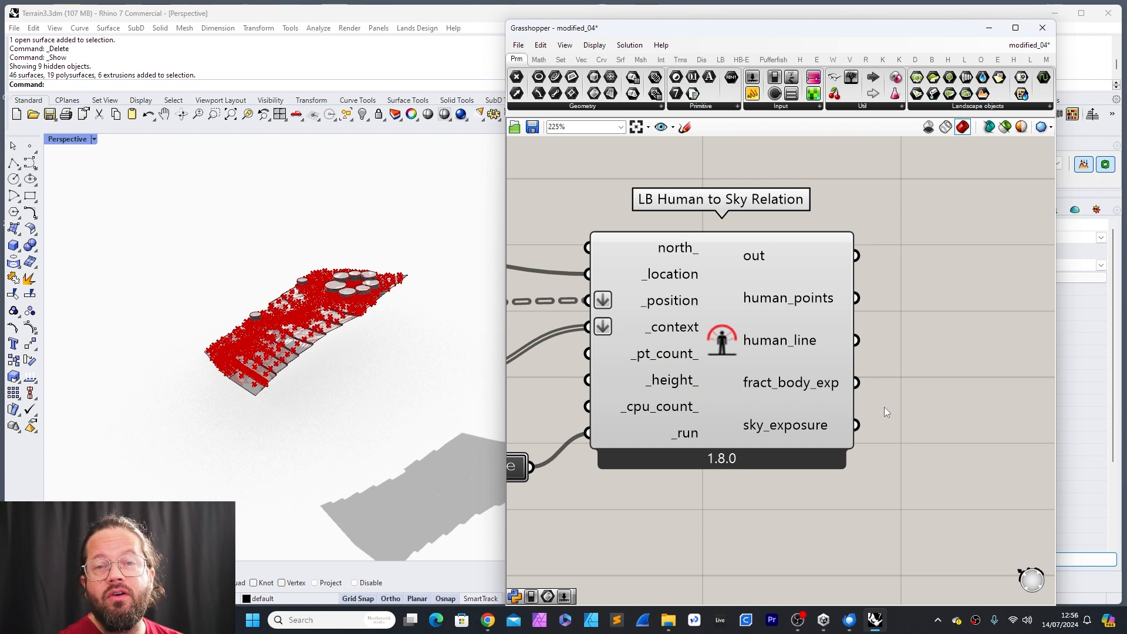
{"action": "scroll", "coordinate": [330, 285], "scroll_direction": "up", "scroll_amount": 5}
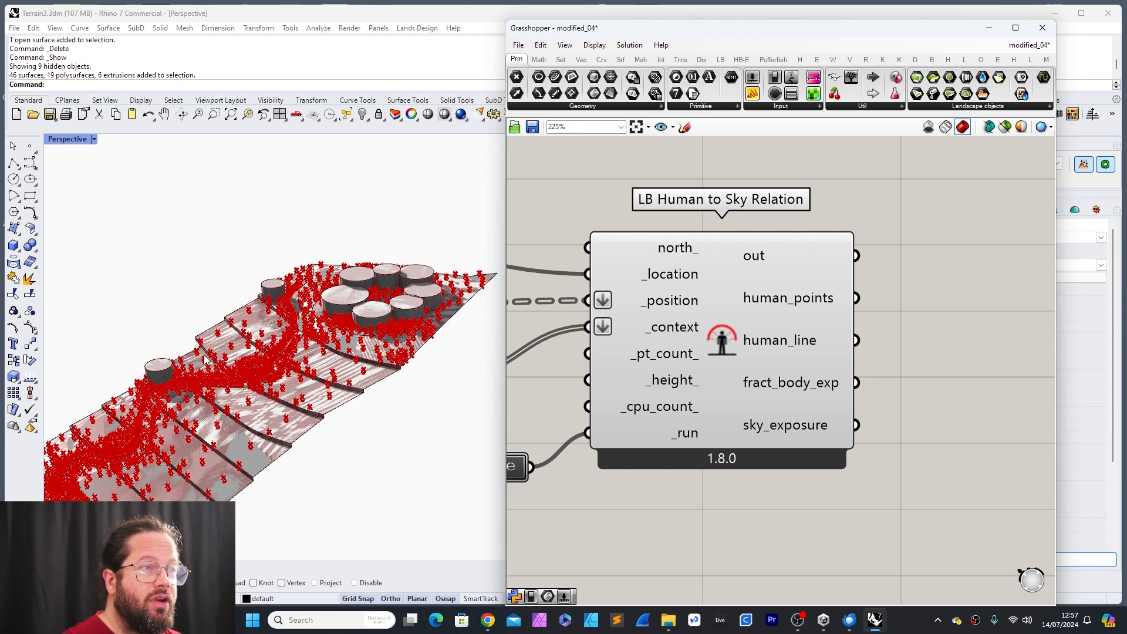
{"action": "mouse_move", "coordinate": [800, 432]}
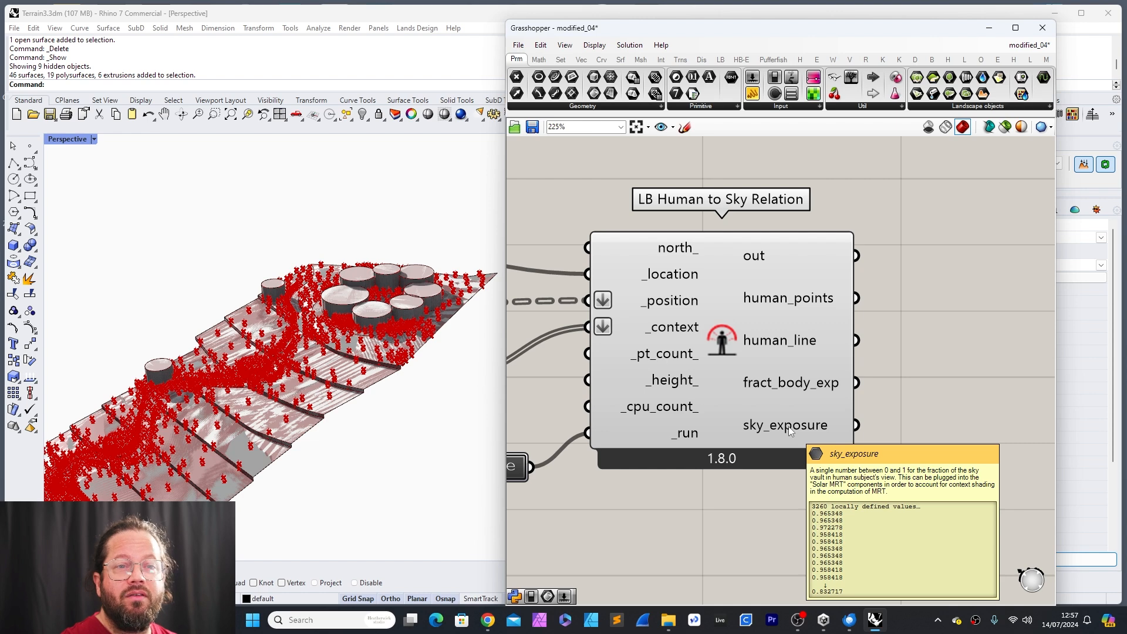
{"action": "mouse_move", "coordinate": [790, 390]}
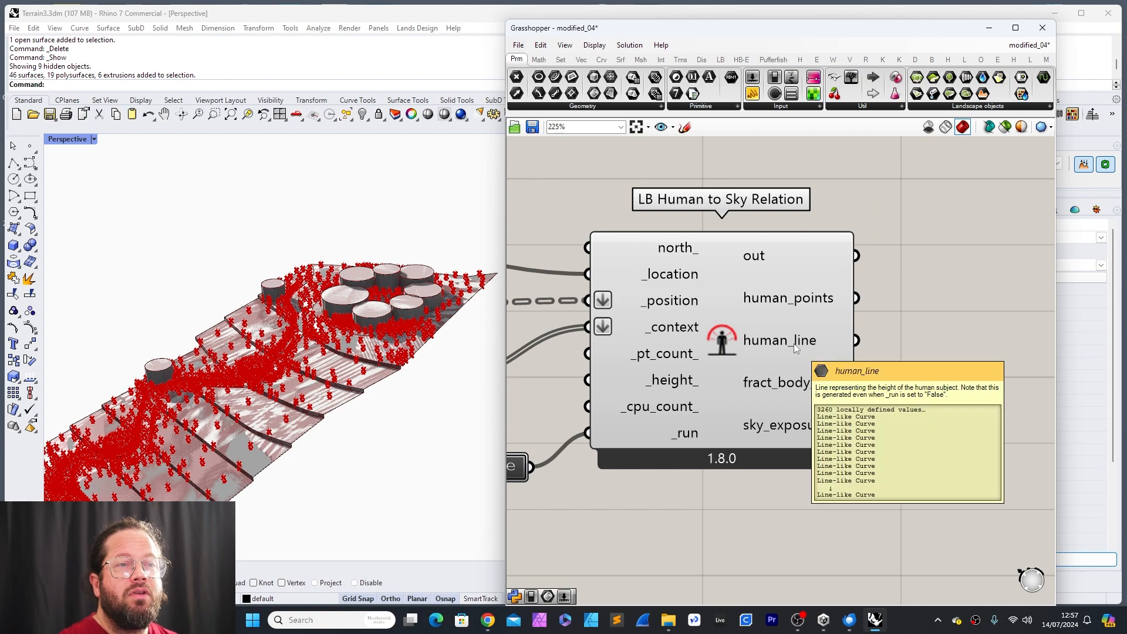
Step: Examine the human points and lines close up on the terrain and read the human_points output of LB Human to Sky Relation
{"action": "scroll", "coordinate": [385, 390], "scroll_direction": "up", "scroll_amount": 5}
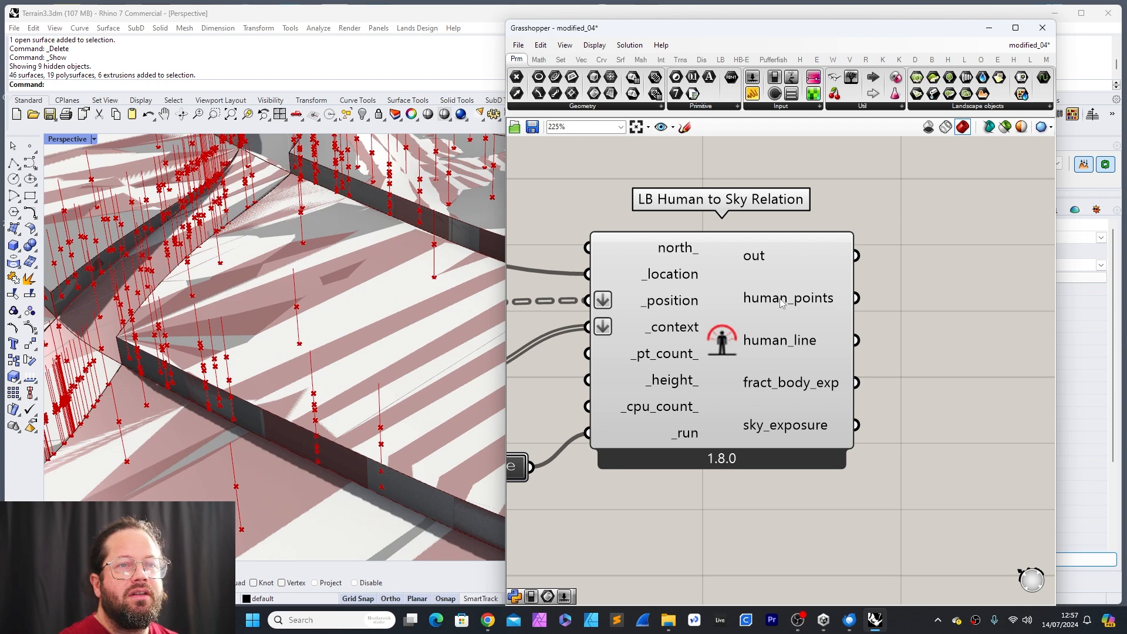
{"action": "mouse_move", "coordinate": [781, 303]}
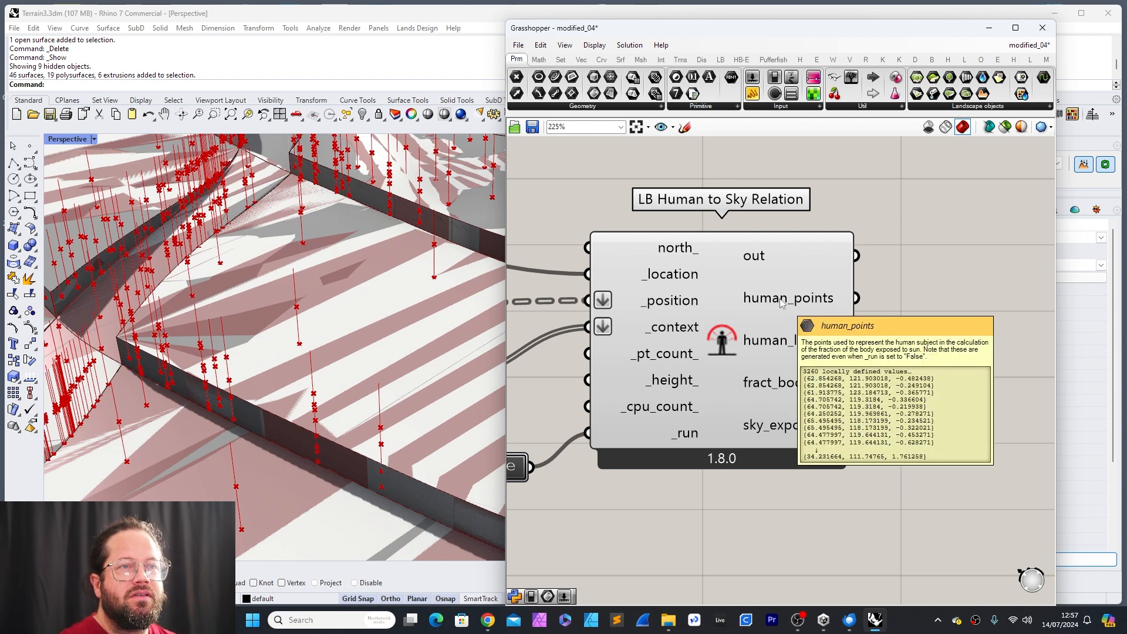
{"action": "scroll", "coordinate": [781, 303], "scroll_direction": "down", "scroll_amount": 6}
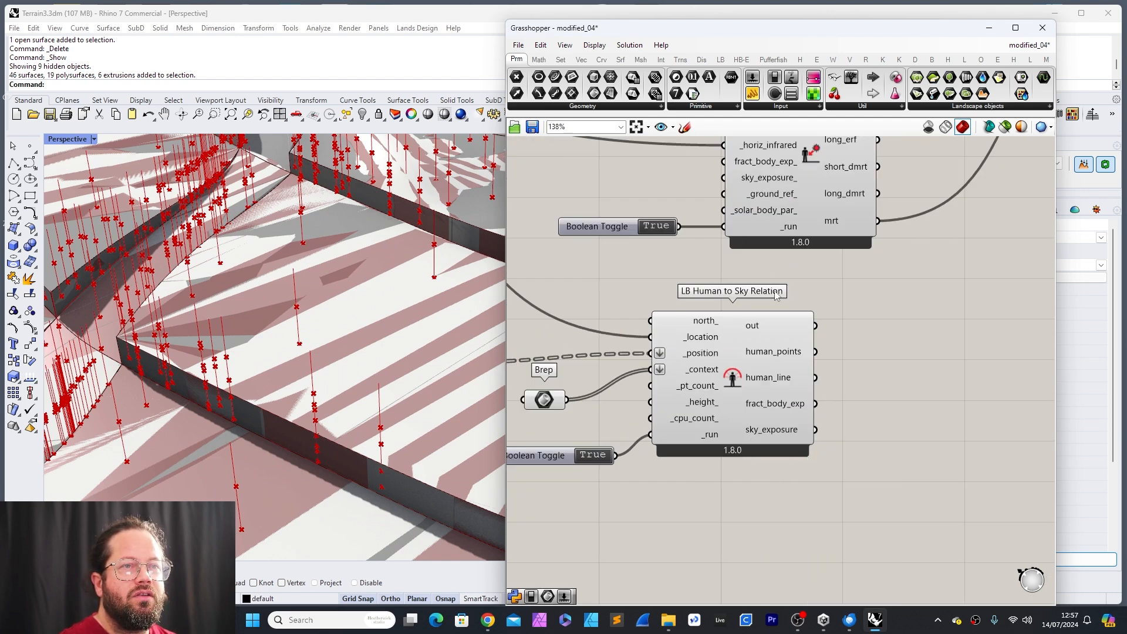
{"action": "scroll", "coordinate": [833, 326], "scroll_direction": "up", "scroll_amount": 5}
{"action": "scroll", "coordinate": [889, 432], "scroll_direction": "down", "scroll_amount": 3}
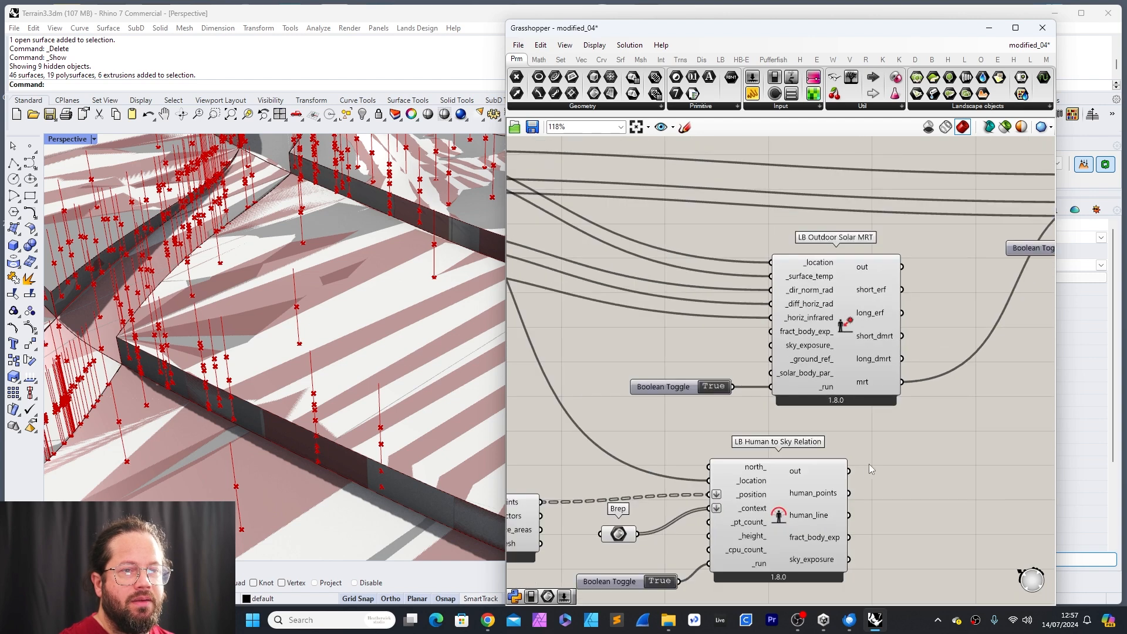
Step: Add an LB Spatial Heatmap component beside LB Human to Sky Relation
{"action": "scroll", "coordinate": [869, 463], "scroll_direction": "up", "scroll_amount": 1}
{"action": "scroll", "coordinate": [673, 402], "scroll_direction": "down", "scroll_amount": 5}
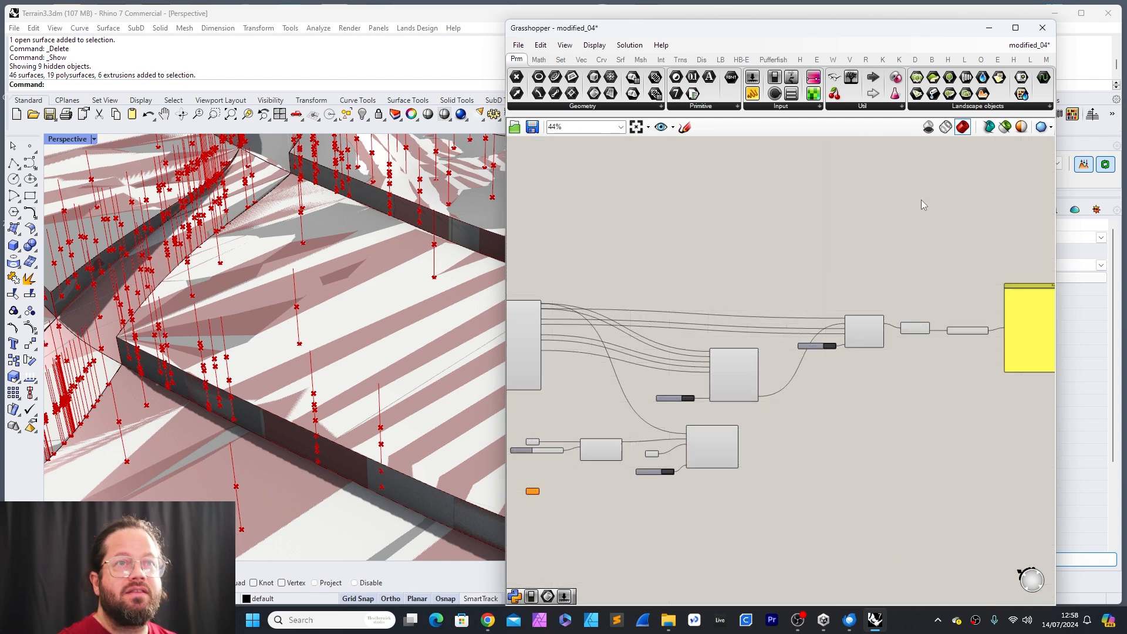
{"action": "left_click", "coordinate": [720, 59]}
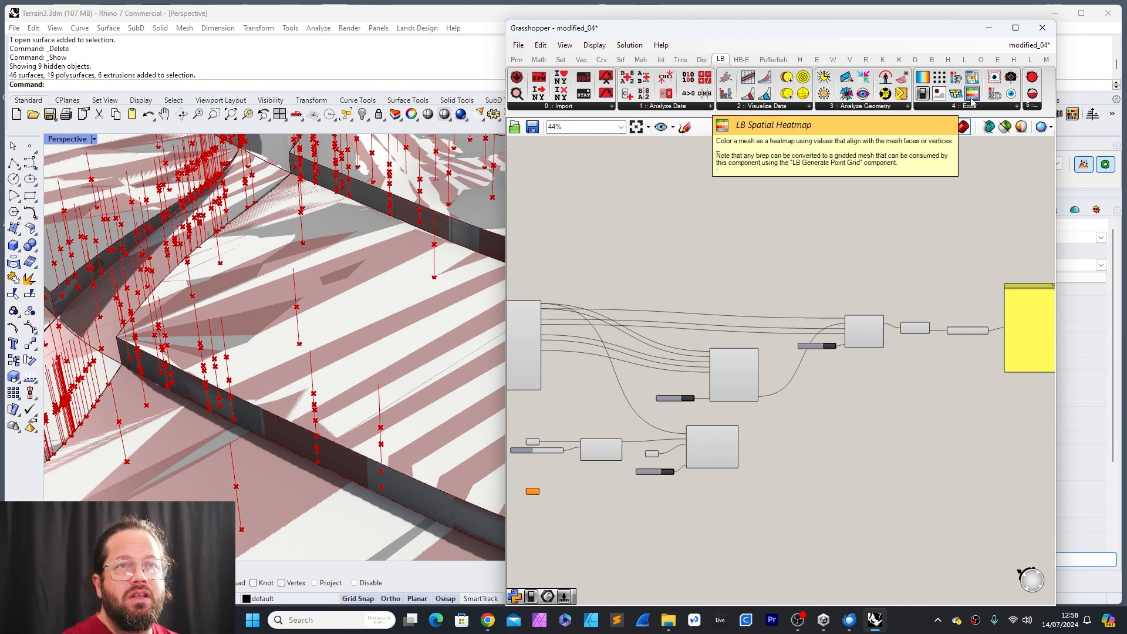
{"action": "left_click_drag", "start_coordinate": [972, 94], "coordinate": [784, 476]}
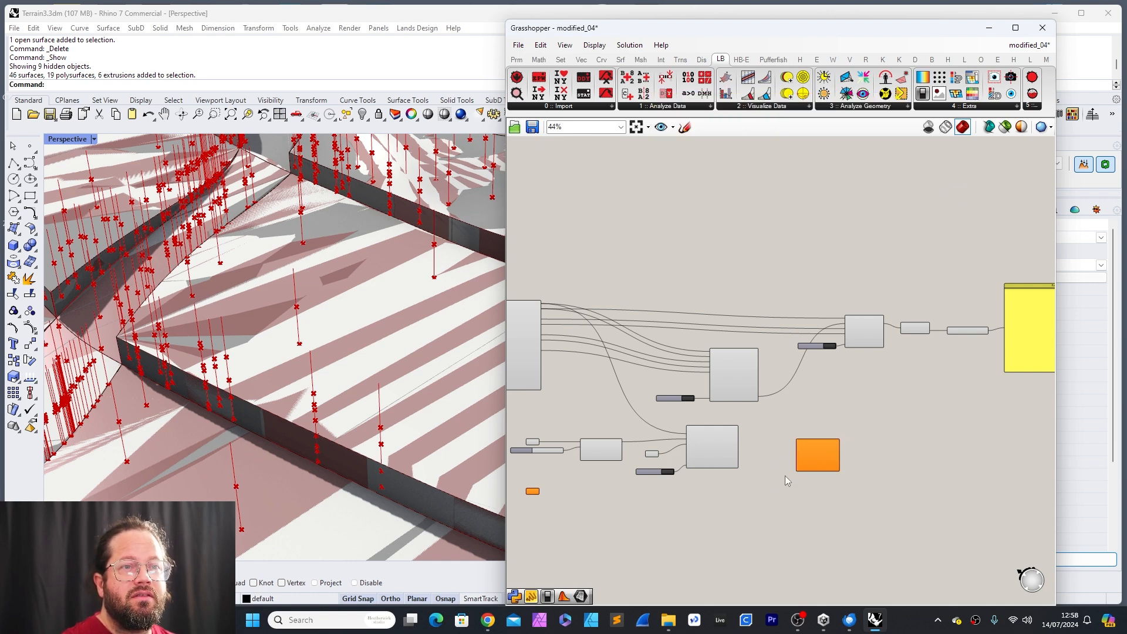
{"action": "scroll", "coordinate": [784, 475], "scroll_direction": "up", "scroll_amount": 5}
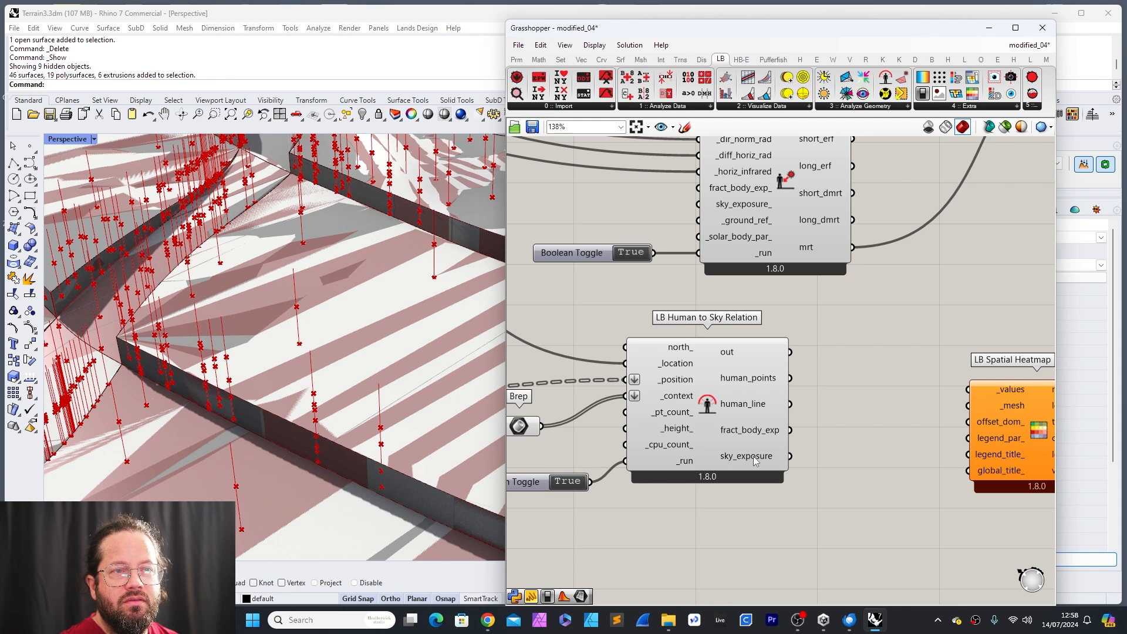
Step: Connect sky_exposure to LB Spatial Heatmap's _values input and LB Generate Point Grid's mesh output to its _mesh input
{"action": "left_click_drag", "start_coordinate": [790, 456], "coordinate": [906, 466]}
{"action": "scroll", "coordinate": [858, 393], "scroll_direction": "down", "scroll_amount": 3}
{"action": "left_click_drag", "start_coordinate": [570, 406], "coordinate": [873, 461]}
{"action": "scroll", "coordinate": [921, 456], "scroll_direction": "up", "scroll_amount": 3}
{"action": "scroll", "coordinate": [858, 450], "scroll_direction": "down", "scroll_amount": 4}
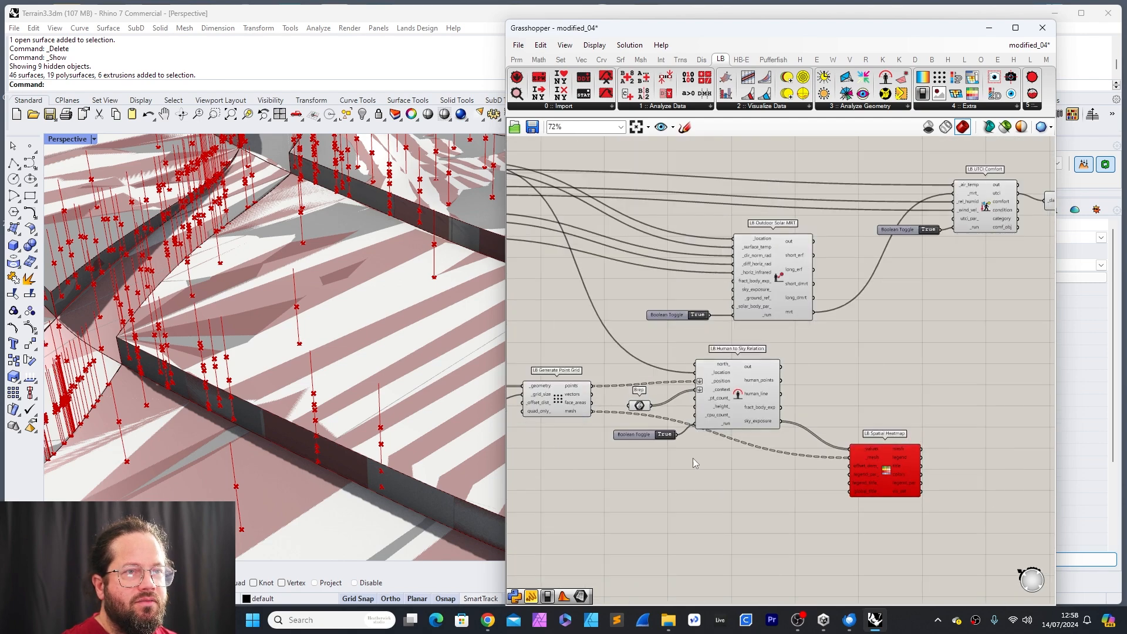
Step: Check the data arriving at LB Spatial Heatmap's _values and _mesh inputs and compare their structure
{"action": "scroll", "coordinate": [695, 458], "scroll_direction": "up", "scroll_amount": 3}
{"action": "scroll", "coordinate": [748, 453], "scroll_direction": "down", "scroll_amount": 2}
{"action": "scroll", "coordinate": [573, 414], "scroll_direction": "up", "scroll_amount": 2}
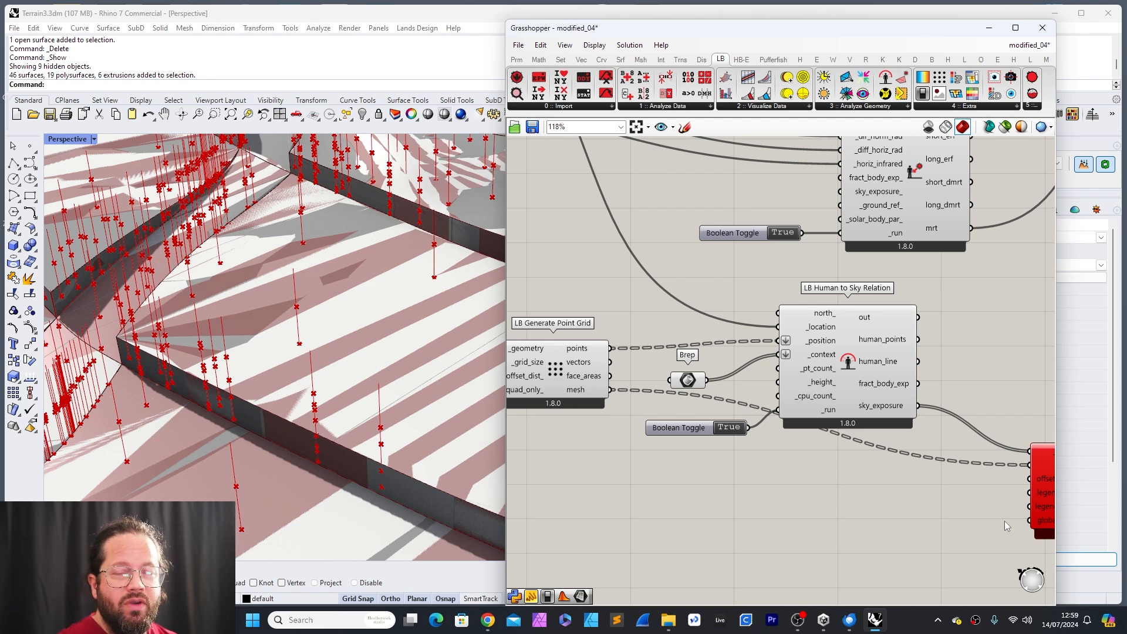
{"action": "scroll", "coordinate": [892, 509], "scroll_direction": "down", "scroll_amount": 5}
{"action": "scroll", "coordinate": [988, 498], "scroll_direction": "up", "scroll_amount": 4}
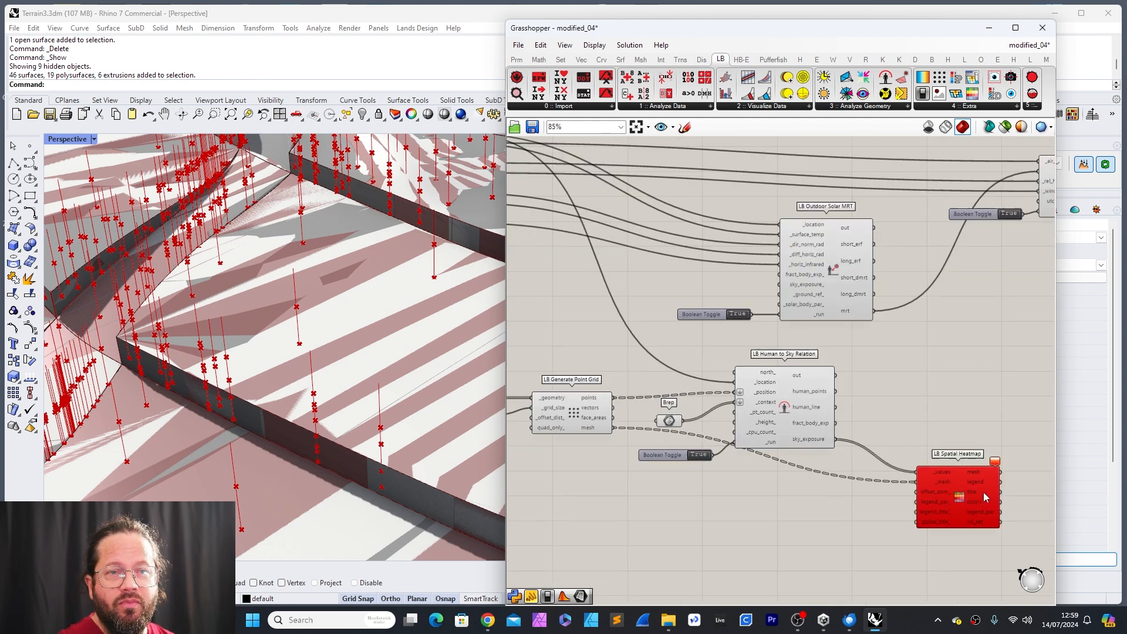
{"action": "left_click_drag", "start_coordinate": [957, 482], "coordinate": [957, 474]}
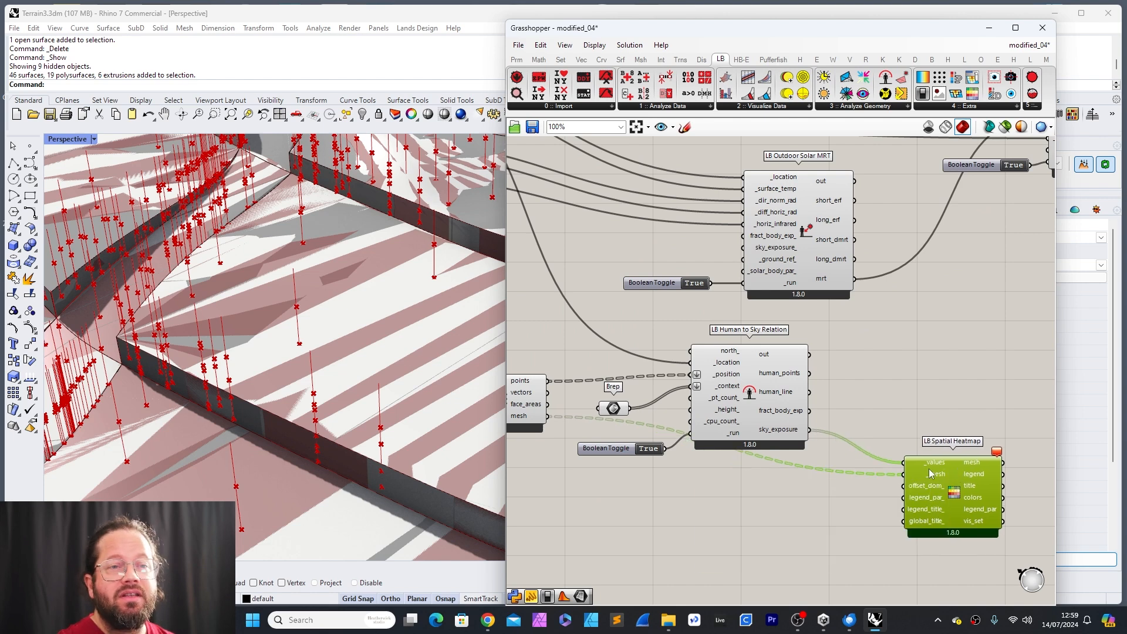
{"action": "mouse_move", "coordinate": [930, 465]}
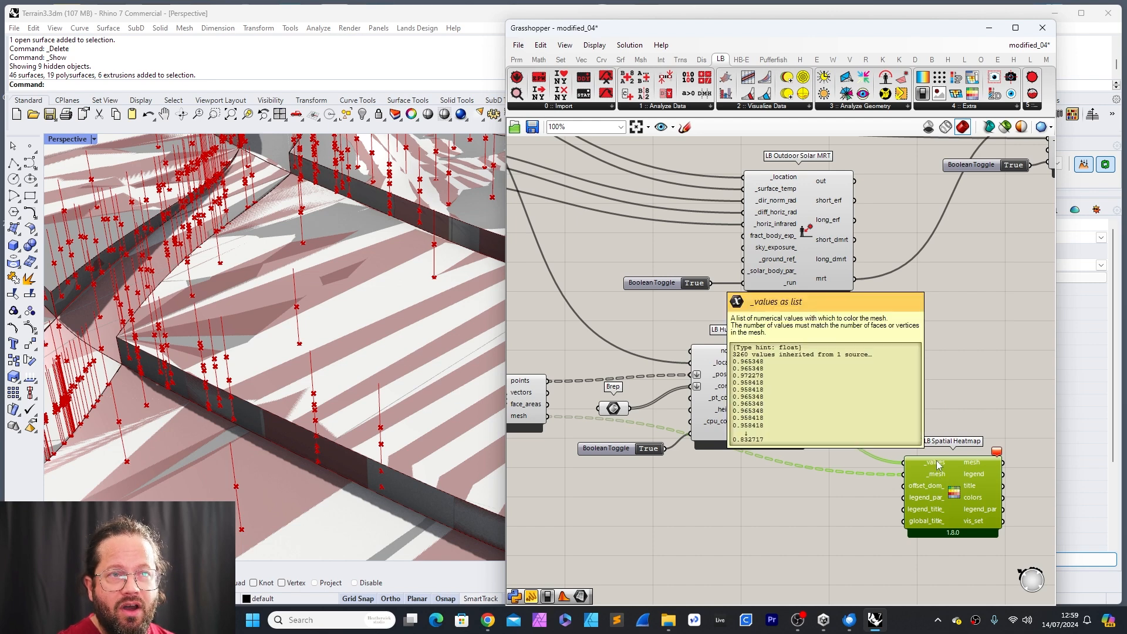
{"action": "left_click", "coordinate": [957, 407]}
{"action": "mouse_move", "coordinate": [939, 474]}
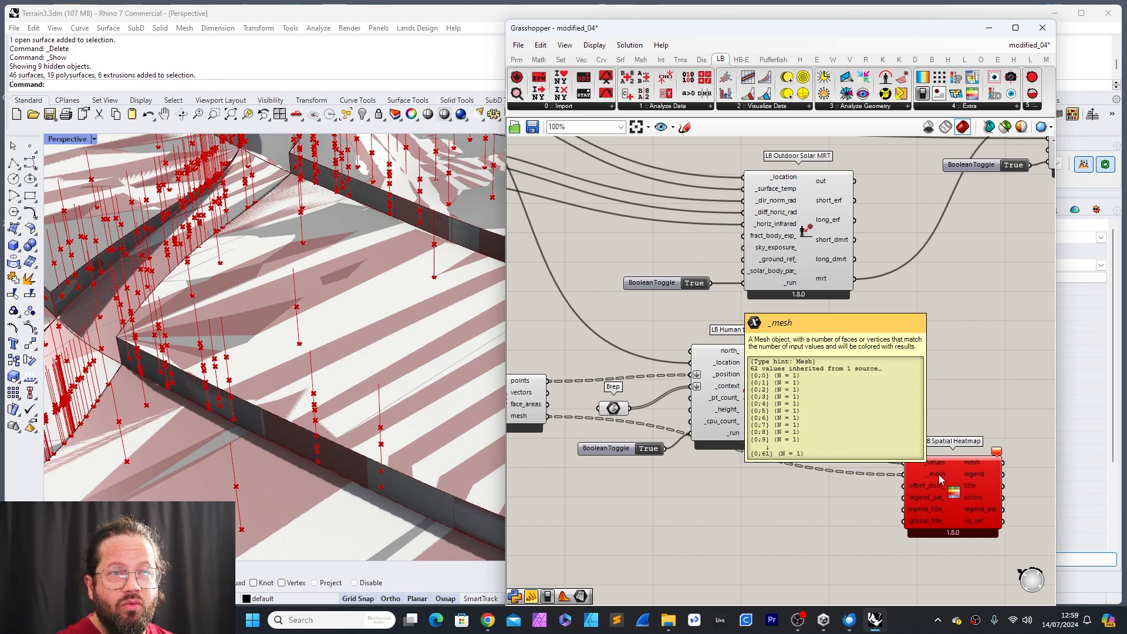
Step: View the human points across the whole terrain and around the cylinders
{"action": "scroll", "coordinate": [326, 332], "scroll_direction": "down", "scroll_amount": 5}
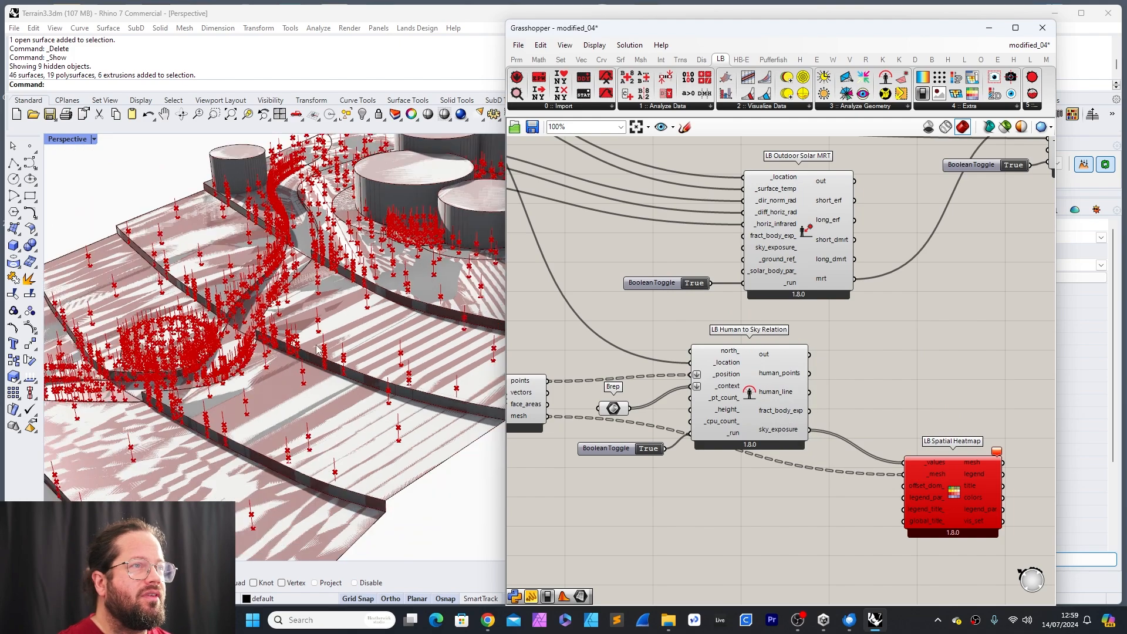
{"action": "scroll", "coordinate": [321, 347], "scroll_direction": "down", "scroll_amount": 5}
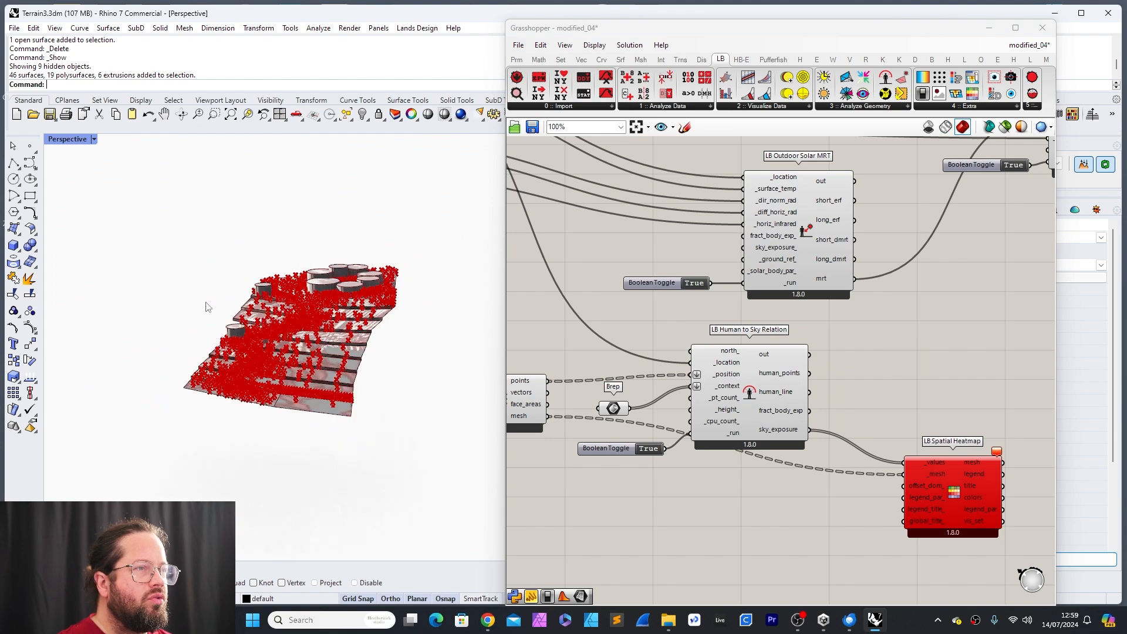
{"action": "scroll", "coordinate": [391, 331], "scroll_direction": "up", "scroll_amount": 8}
{"action": "scroll", "coordinate": [392, 332], "scroll_direction": "down", "scroll_amount": 2}
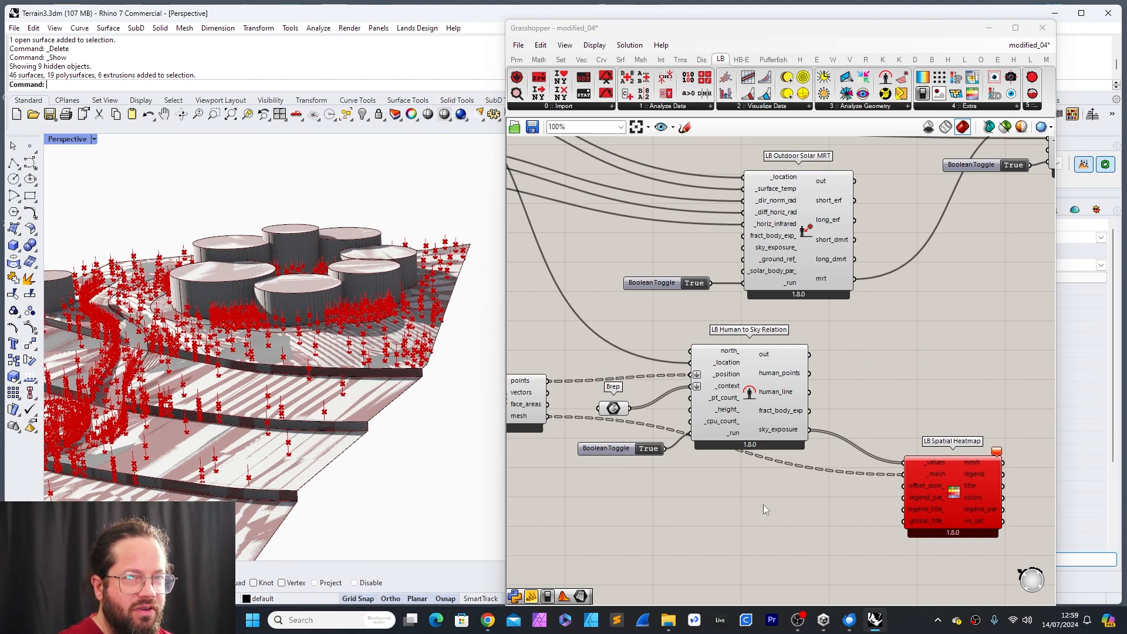
{"action": "scroll", "coordinate": [762, 474], "scroll_direction": "down", "scroll_amount": 1}
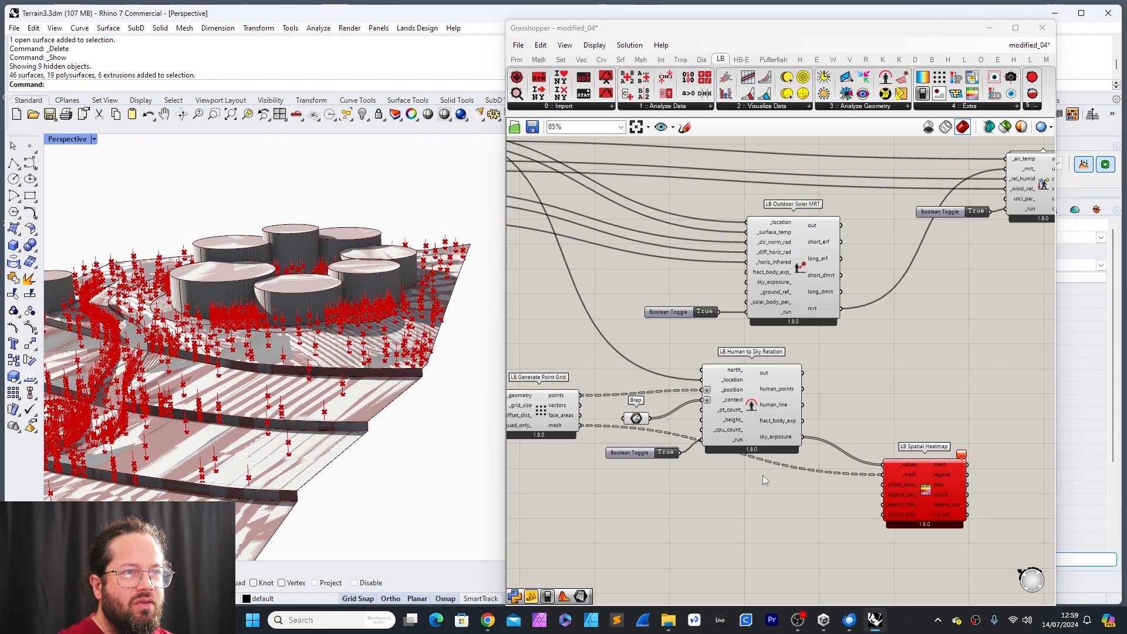
Step: Flatten the points output of LB Generate Point Grid
{"action": "scroll", "coordinate": [564, 434], "scroll_direction": "up", "scroll_amount": 3}
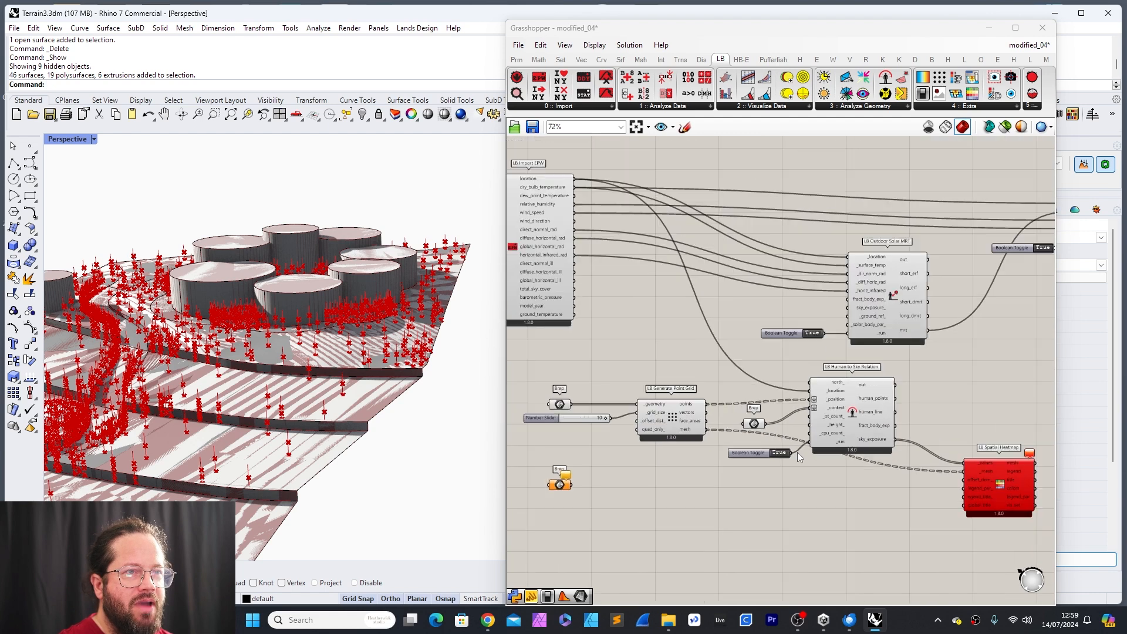
{"action": "scroll", "coordinate": [646, 411], "scroll_direction": "down", "scroll_amount": 4}
{"action": "scroll", "coordinate": [704, 441], "scroll_direction": "up", "scroll_amount": 4}
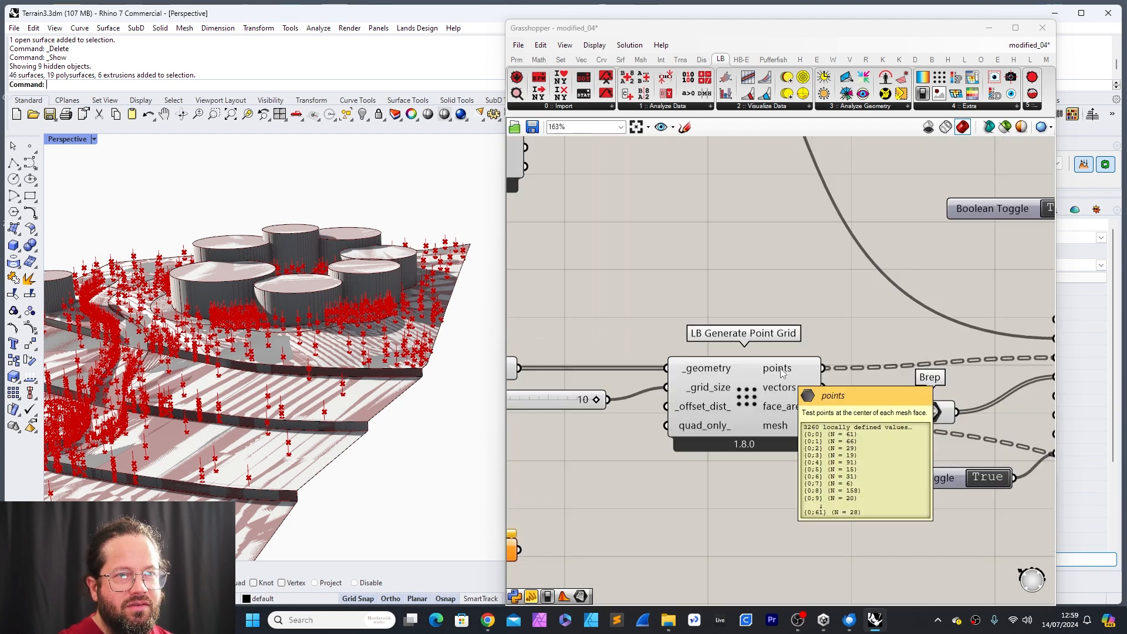
{"action": "right_click", "coordinate": [780, 370]}
{"action": "left_click", "coordinate": [821, 431]}
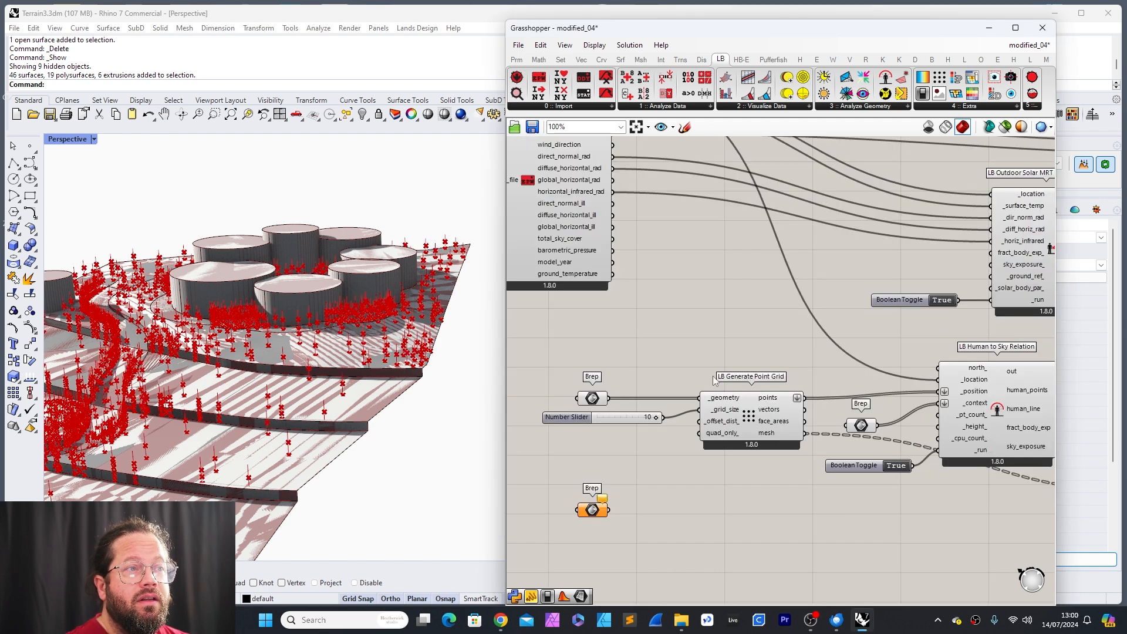
{"action": "right_click_drag", "start_coordinate": [733, 397], "coordinate": [730, 408]}
{"action": "right_click_drag", "start_coordinate": [730, 407], "coordinate": [727, 416]}
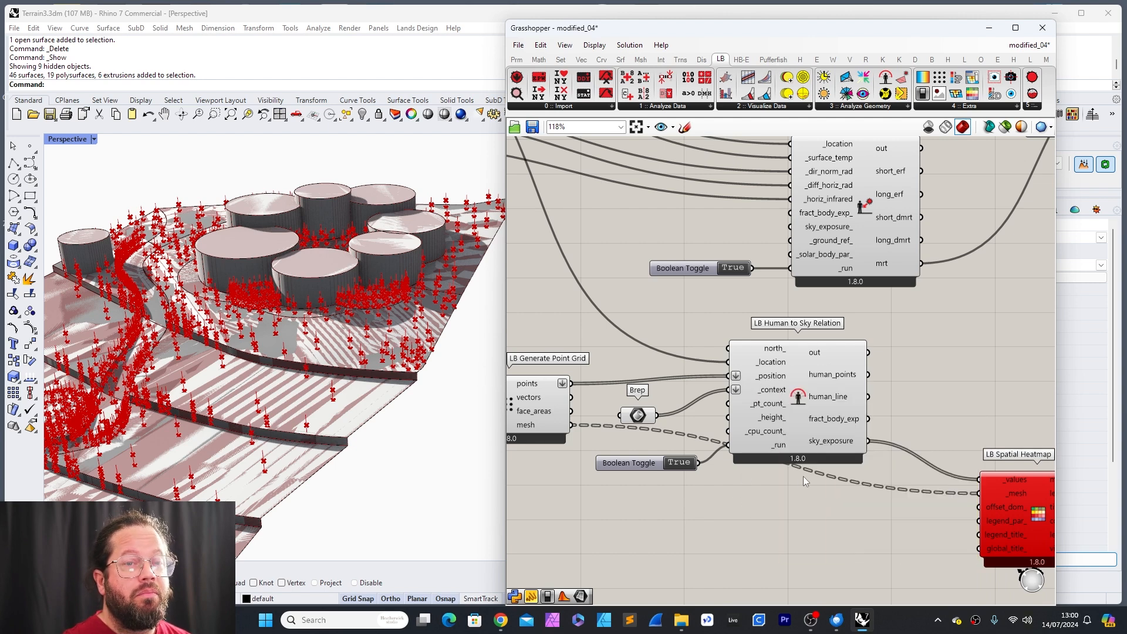
Step: Inspect the point grid's mesh output and highlight the LB Human to Sky Relation geometry on the terrain
{"action": "scroll", "coordinate": [803, 400], "scroll_direction": "down", "scroll_amount": 2}
{"action": "scroll", "coordinate": [600, 452], "scroll_direction": "up", "scroll_amount": 4}
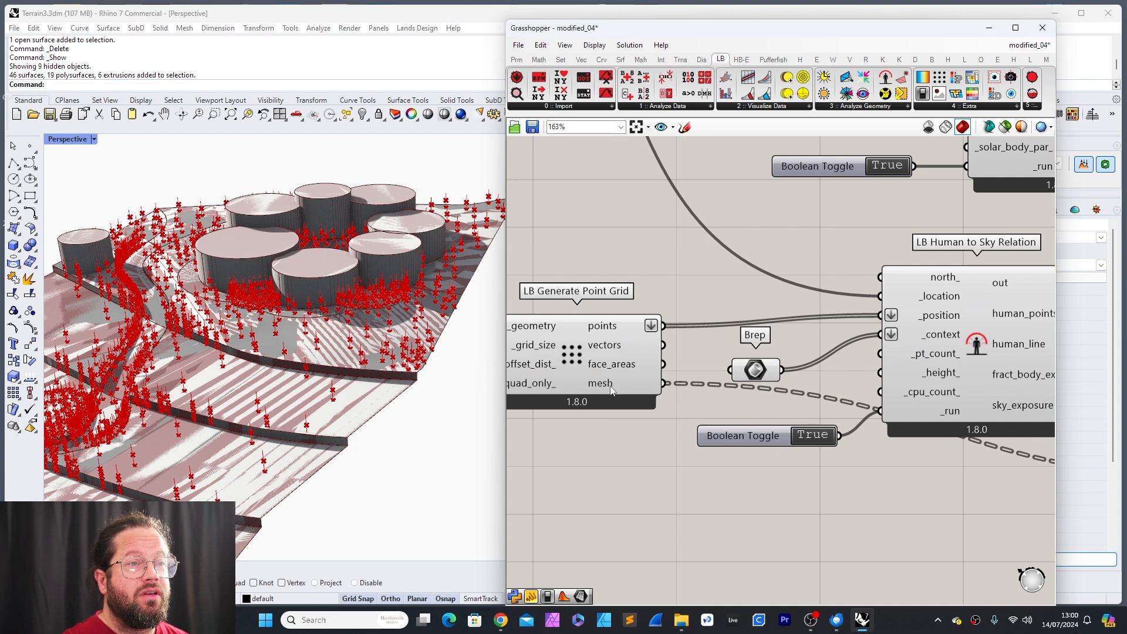
{"action": "mouse_move", "coordinate": [612, 386]}
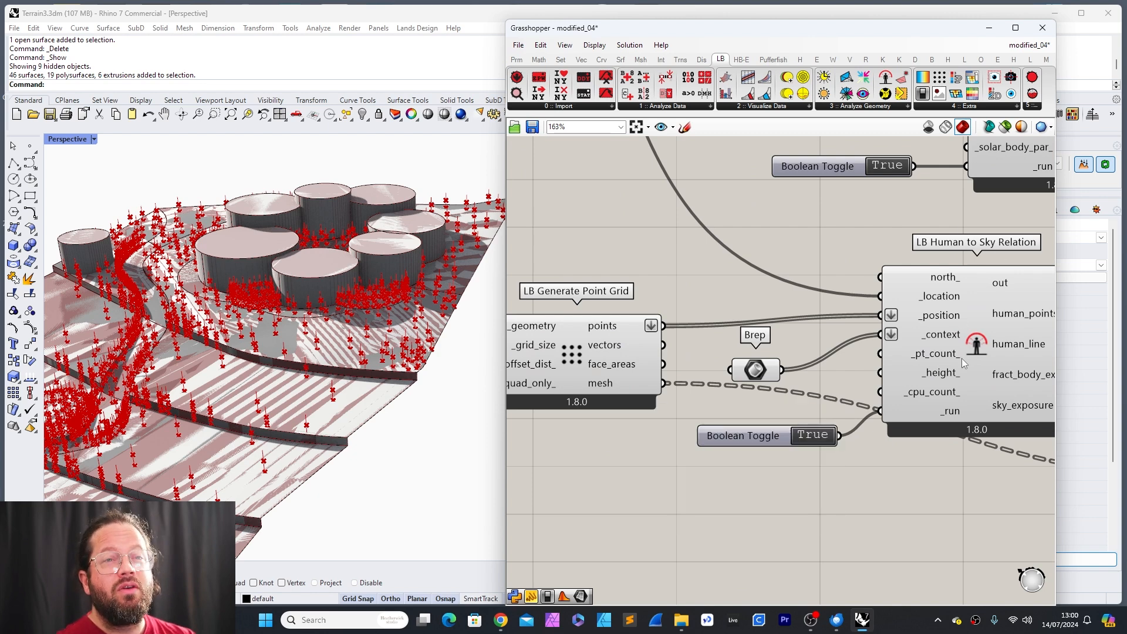
{"action": "left_click", "coordinate": [997, 293]}
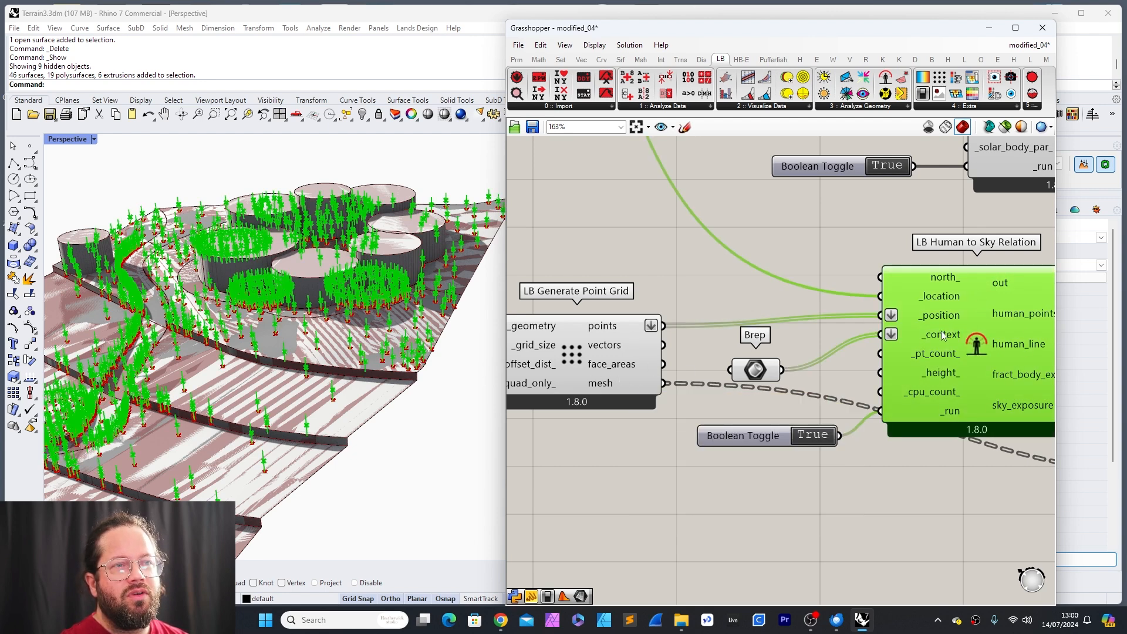
{"action": "scroll", "coordinate": [597, 379], "scroll_direction": "down", "scroll_amount": 3}
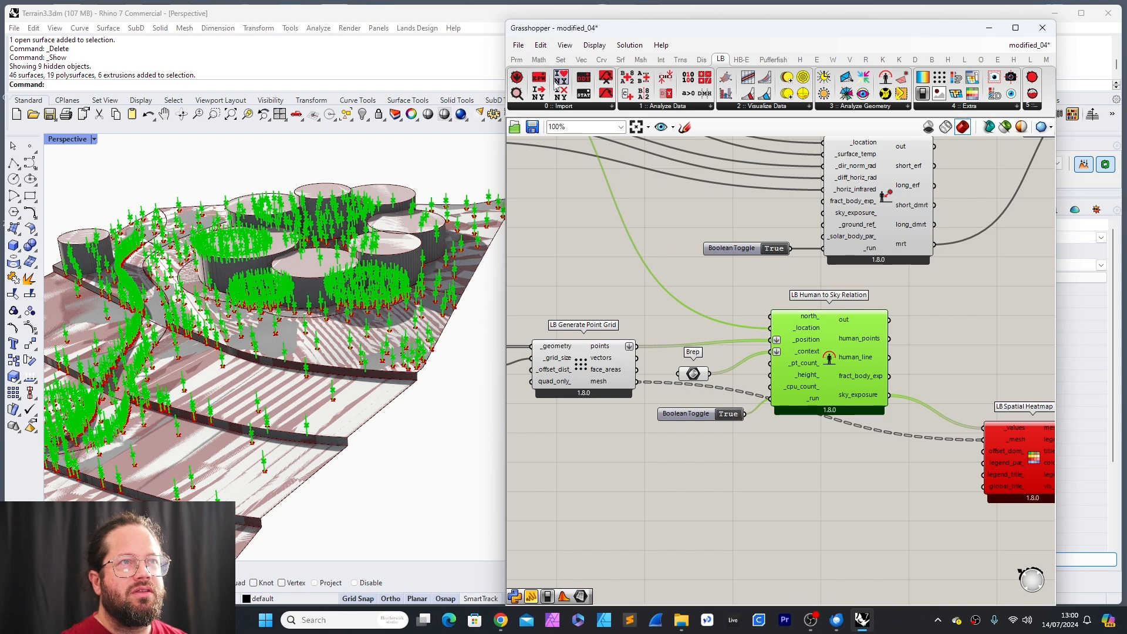
Step: Add a Mesh Join component below the point grid and connect the grid's mesh output to its Meshes input
{"action": "left_click", "coordinate": [642, 61]}
{"action": "left_click", "coordinate": [758, 106]}
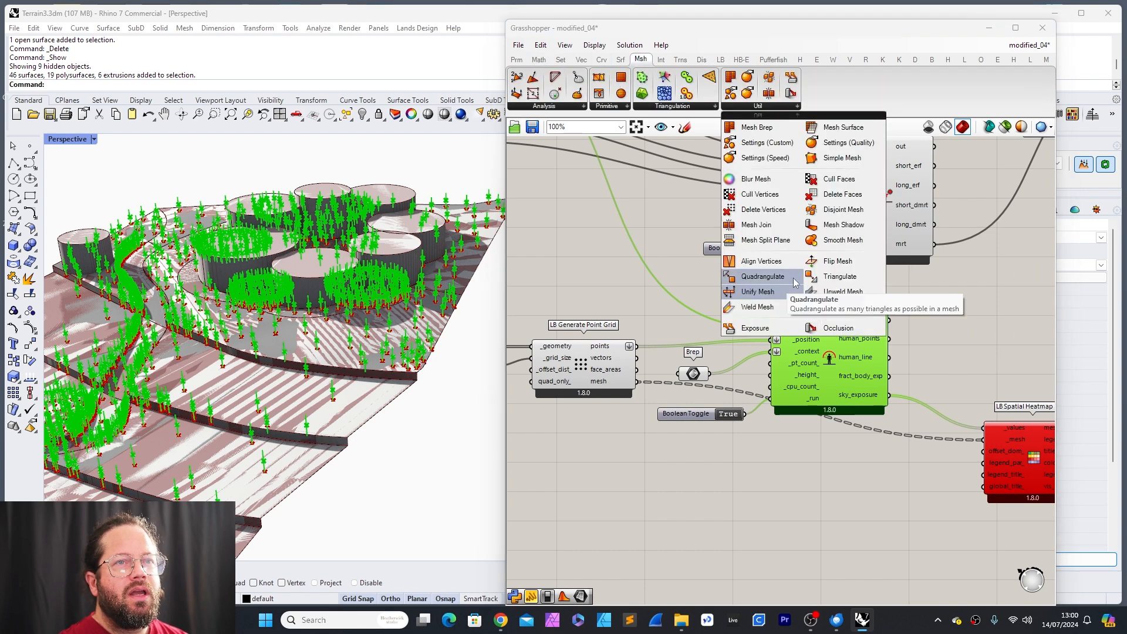
{"action": "left_click_drag", "start_coordinate": [793, 118], "coordinate": [798, 482]}
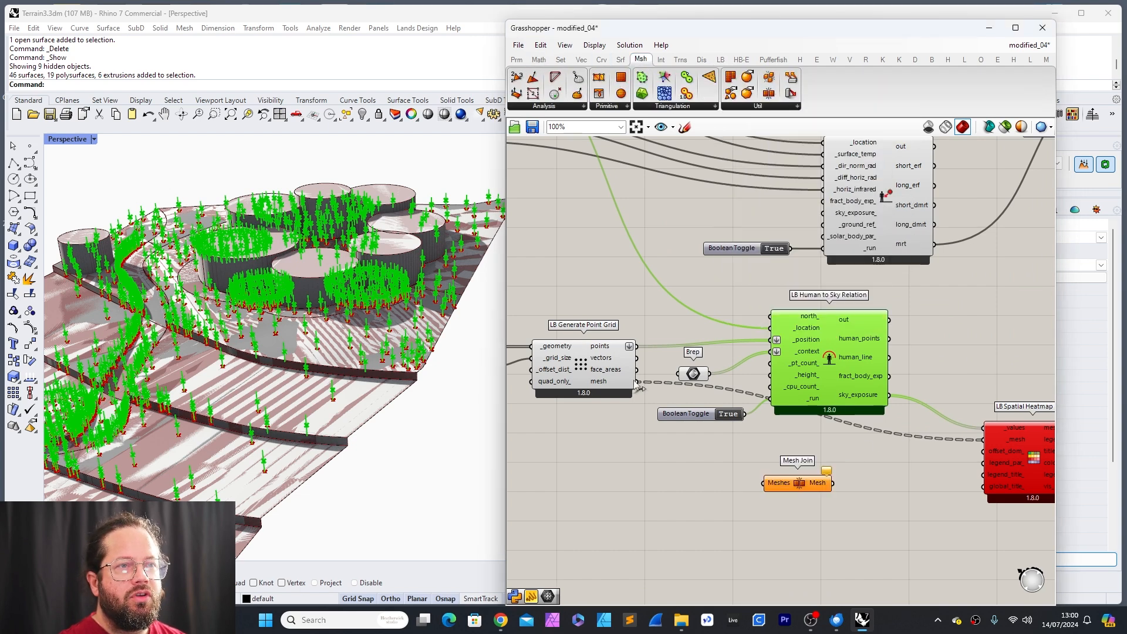
{"action": "left_click_drag", "start_coordinate": [637, 382], "coordinate": [769, 492]}
{"action": "left_click_drag", "start_coordinate": [769, 492], "coordinate": [766, 487]}
{"action": "left_click_drag", "start_coordinate": [798, 483], "coordinate": [743, 485]}
Step: Flatten Mesh Join's Mesh output and Meshes input, with a Panel attached to display the joined mesh
{"action": "right_click", "coordinate": [762, 486]}
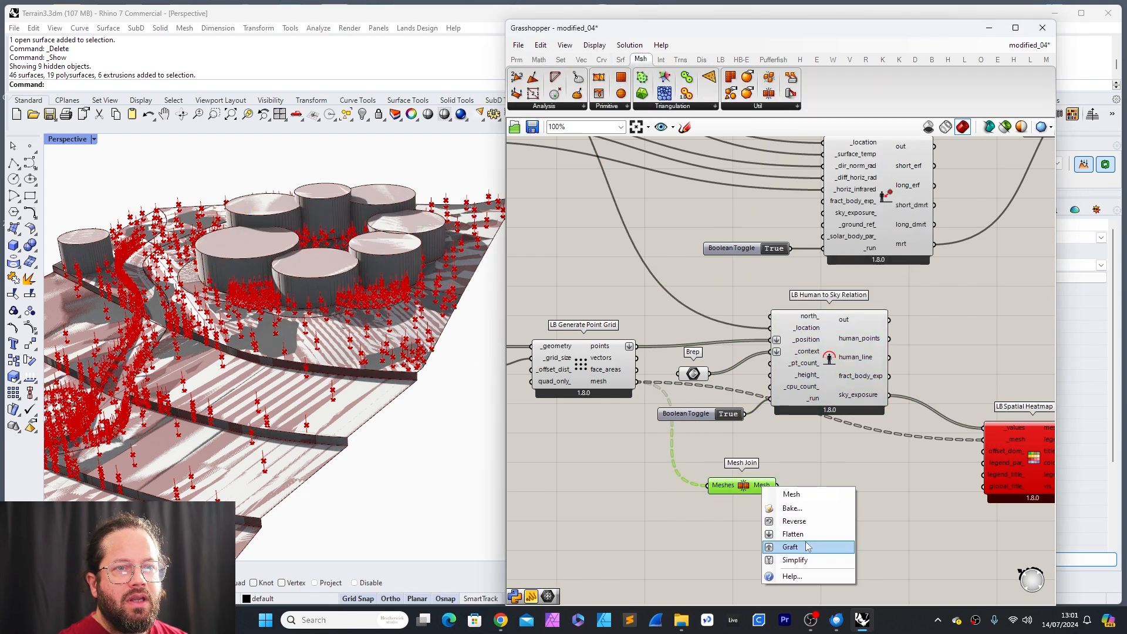
{"action": "left_click", "coordinate": [807, 535]}
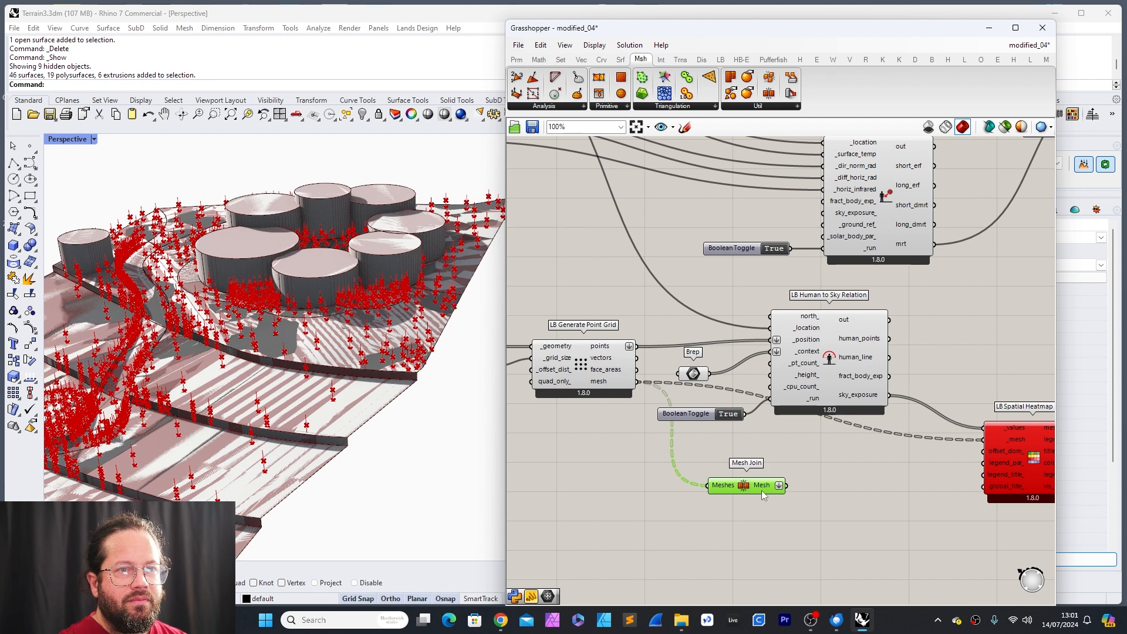
{"action": "left_click", "coordinate": [517, 59]}
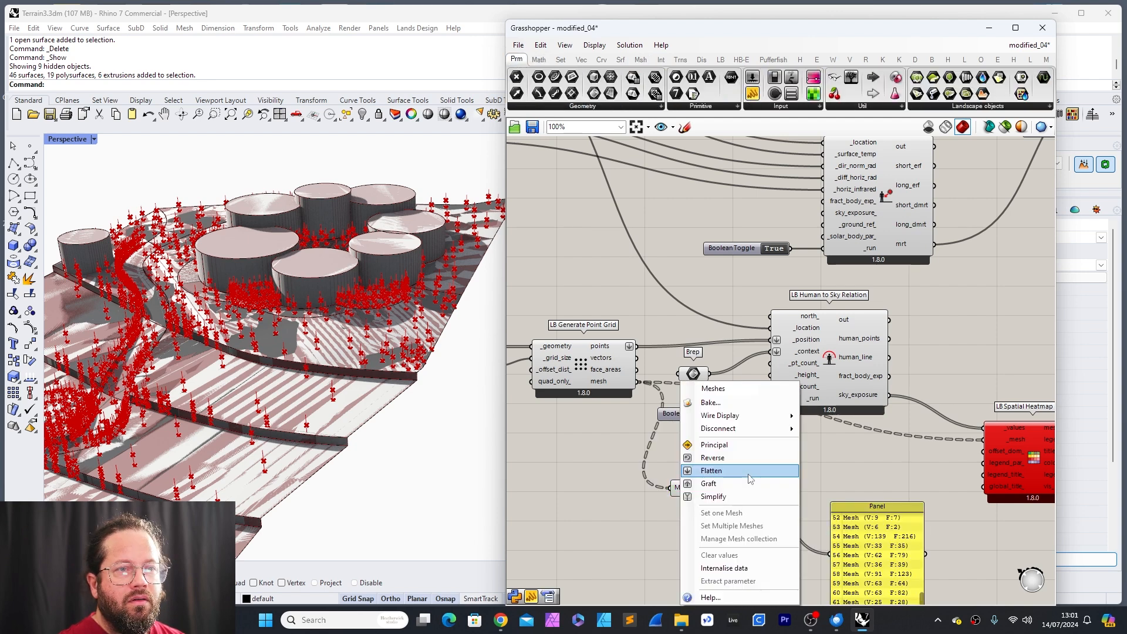
{"action": "left_click", "coordinate": [717, 468]}
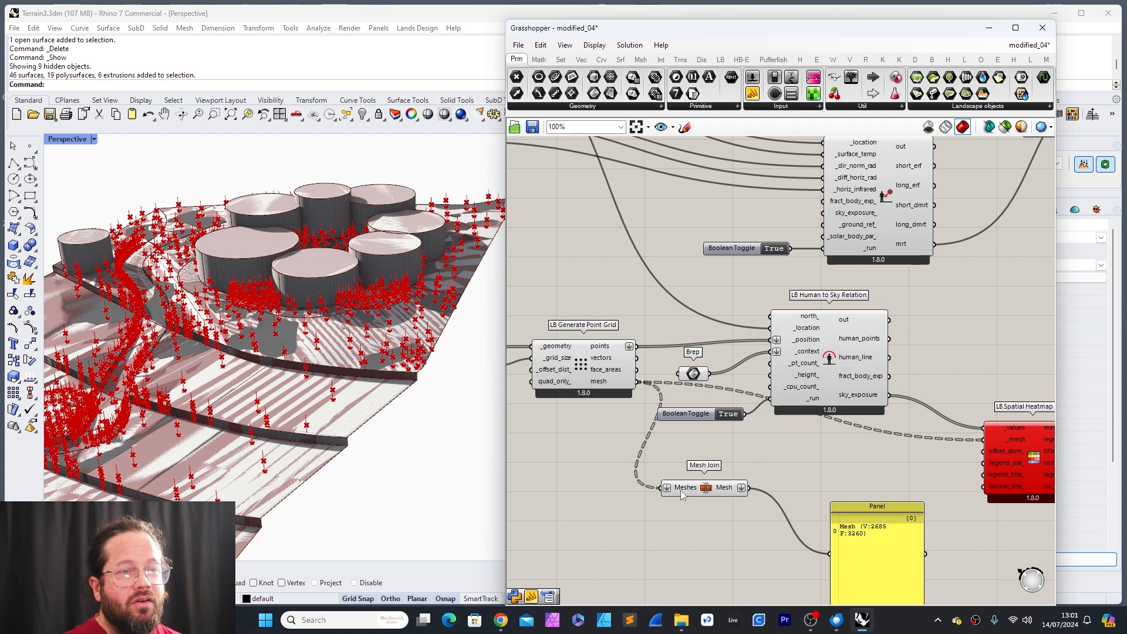
Step: Move Mesh Join and its Panel closer together below LB Human to Sky Relation
{"action": "left_click_drag", "start_coordinate": [673, 490], "coordinate": [699, 500]}
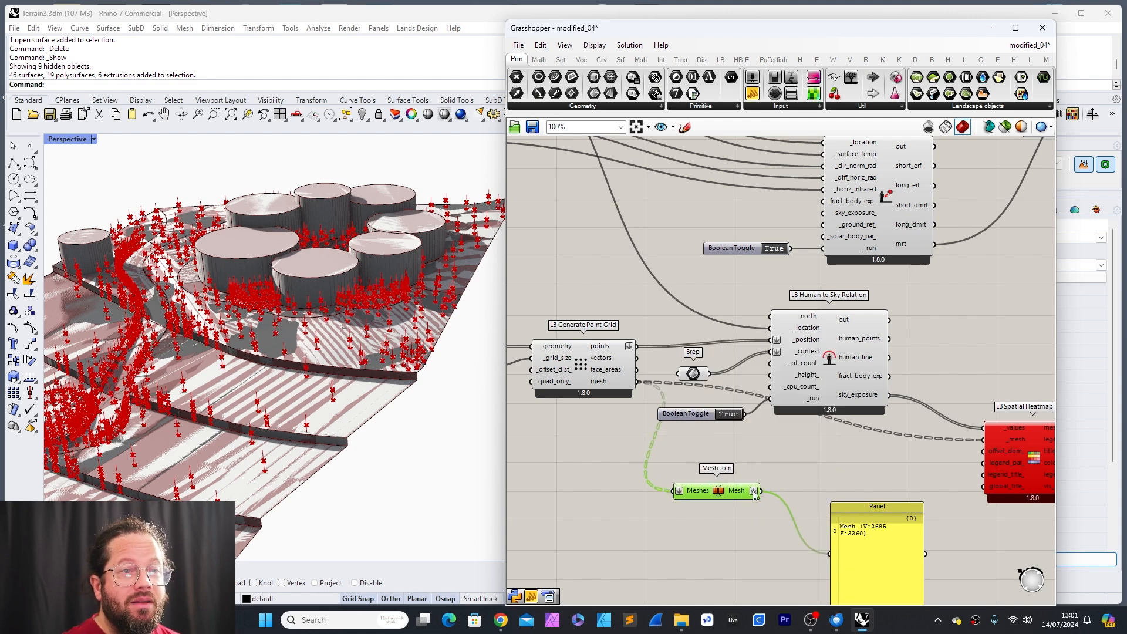
{"action": "left_click_drag", "start_coordinate": [849, 505], "coordinate": [837, 479]}
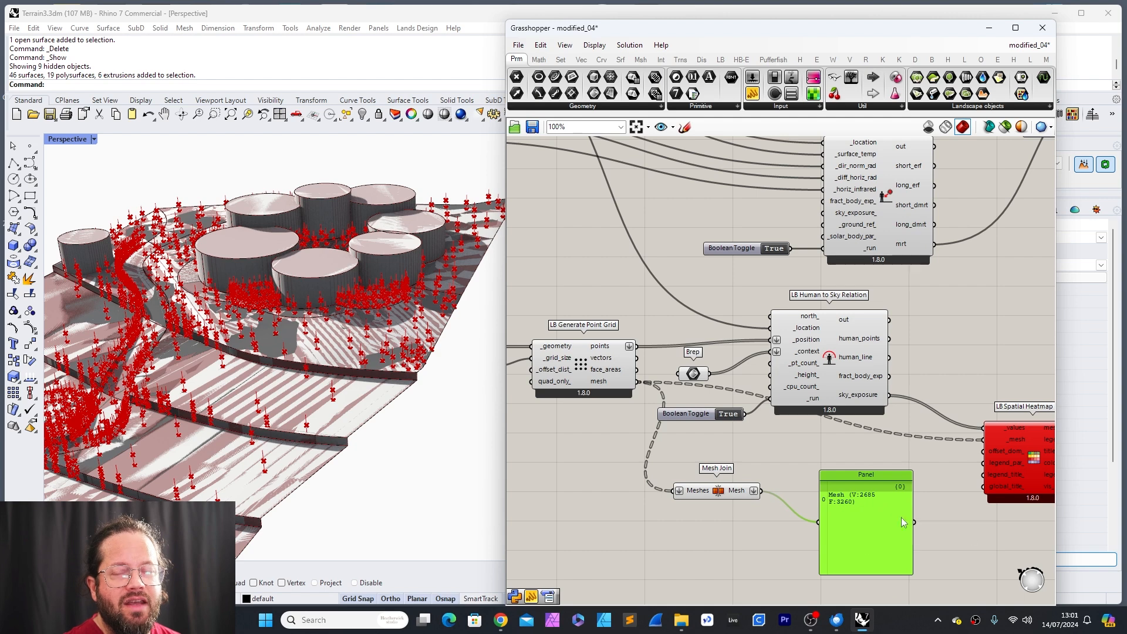
{"action": "left_click", "coordinate": [972, 558]}
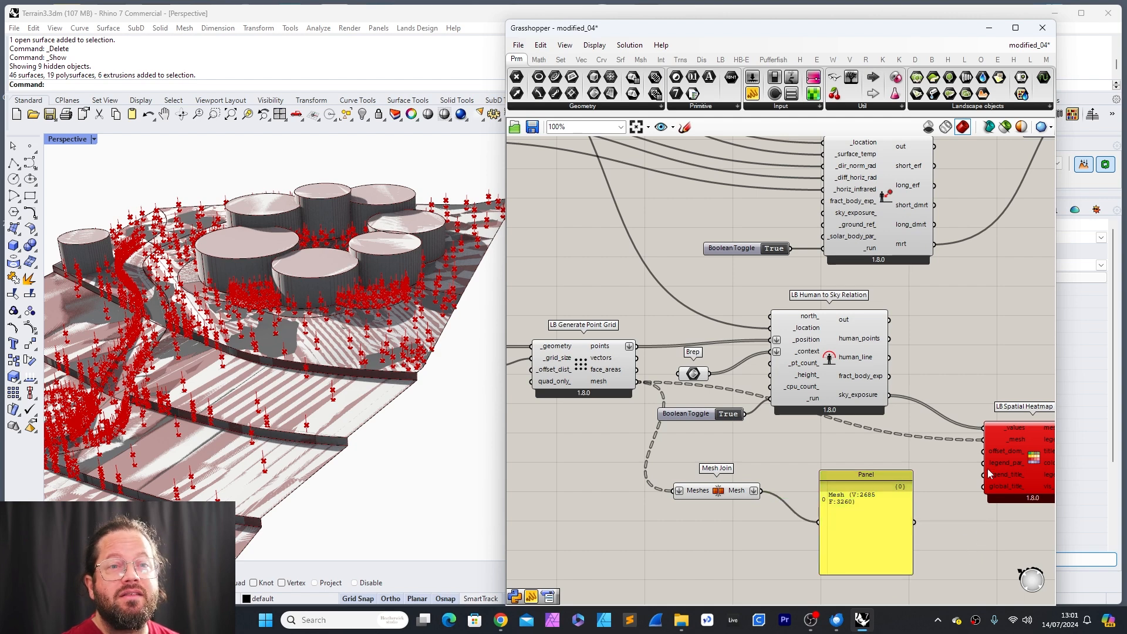
Step: Delete the Panel attached to Mesh Join and shift Mesh Join closer beneath LB Human to Sky Relation
{"action": "left_click", "coordinate": [878, 401]}
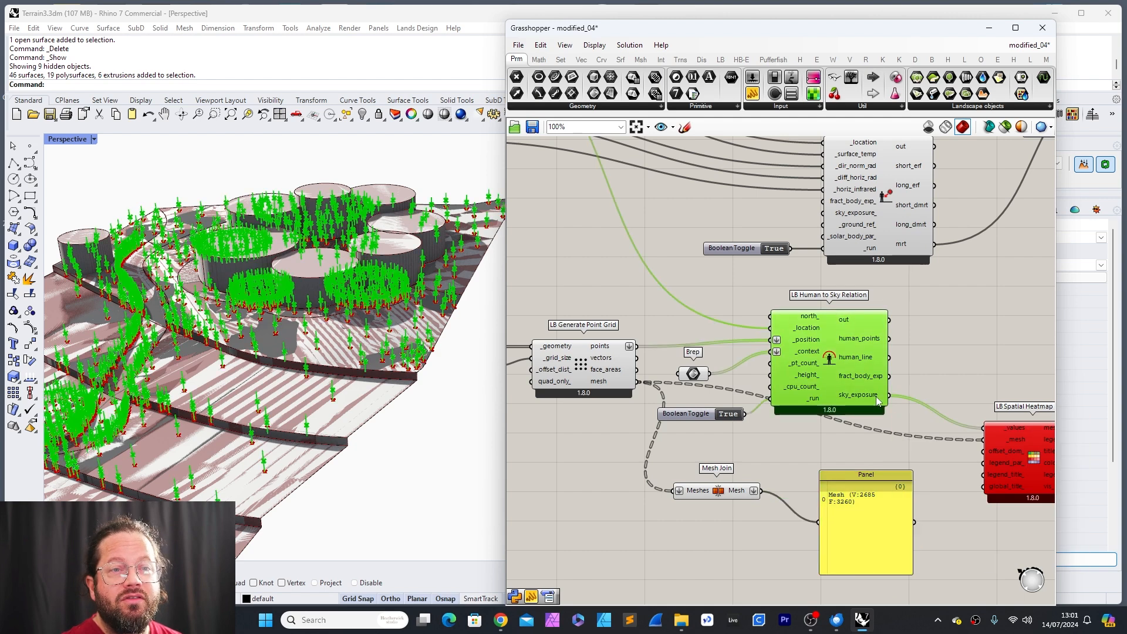
{"action": "left_click", "coordinate": [878, 481]}
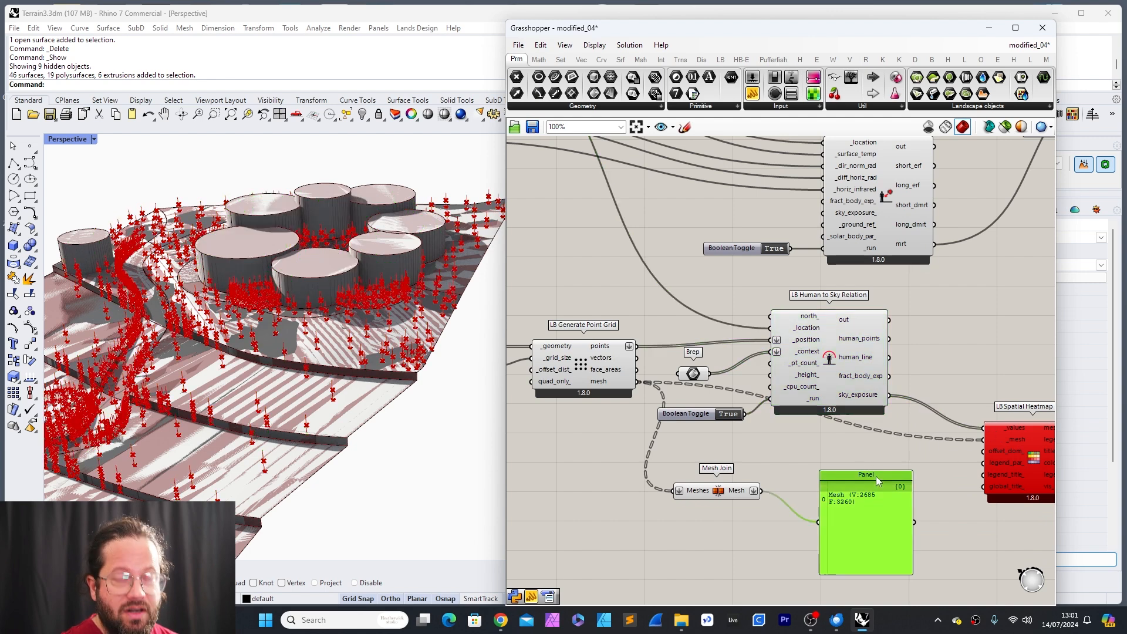
{"action": "key", "text": "Delete"}
{"action": "left_click_drag", "start_coordinate": [717, 490], "coordinate": [748, 493]}
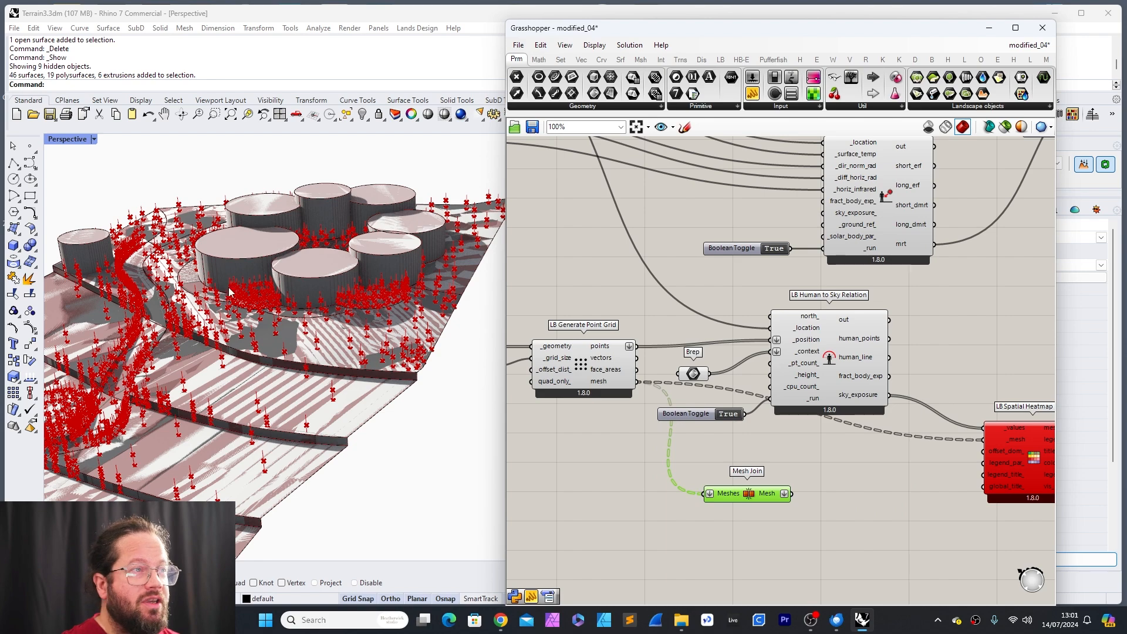
{"action": "scroll", "coordinate": [317, 288], "scroll_direction": "down", "scroll_amount": 5}
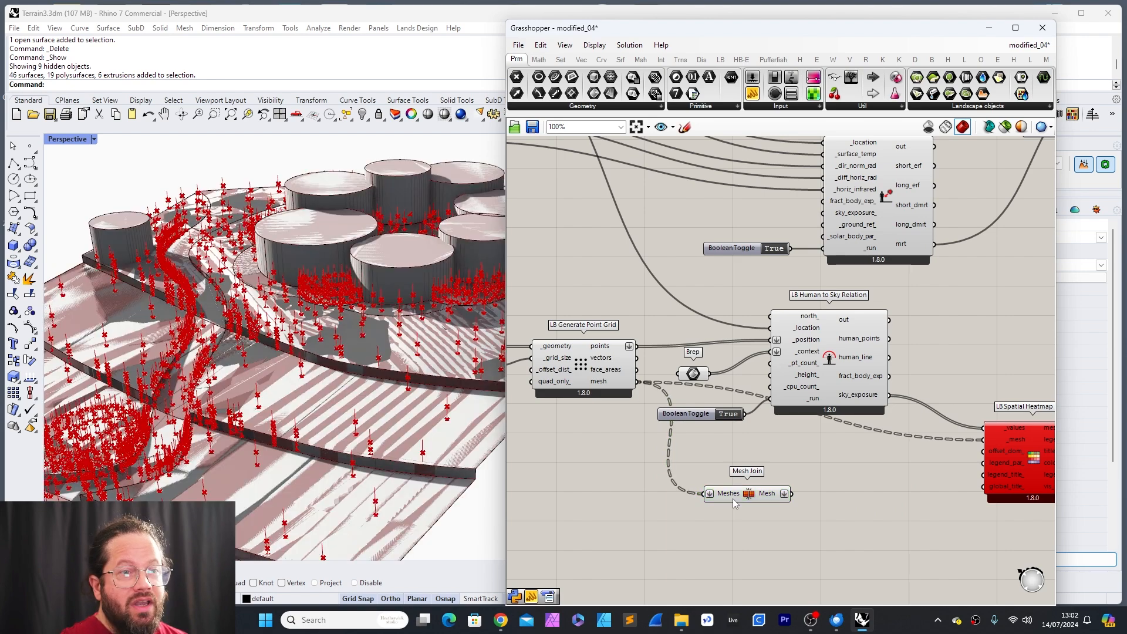
Step: Remove Flatten from Mesh Join's Mesh output and connect that output to LB Spatial Heatmap's _mesh input in place of the grid mesh
{"action": "mouse_move", "coordinate": [728, 497]}
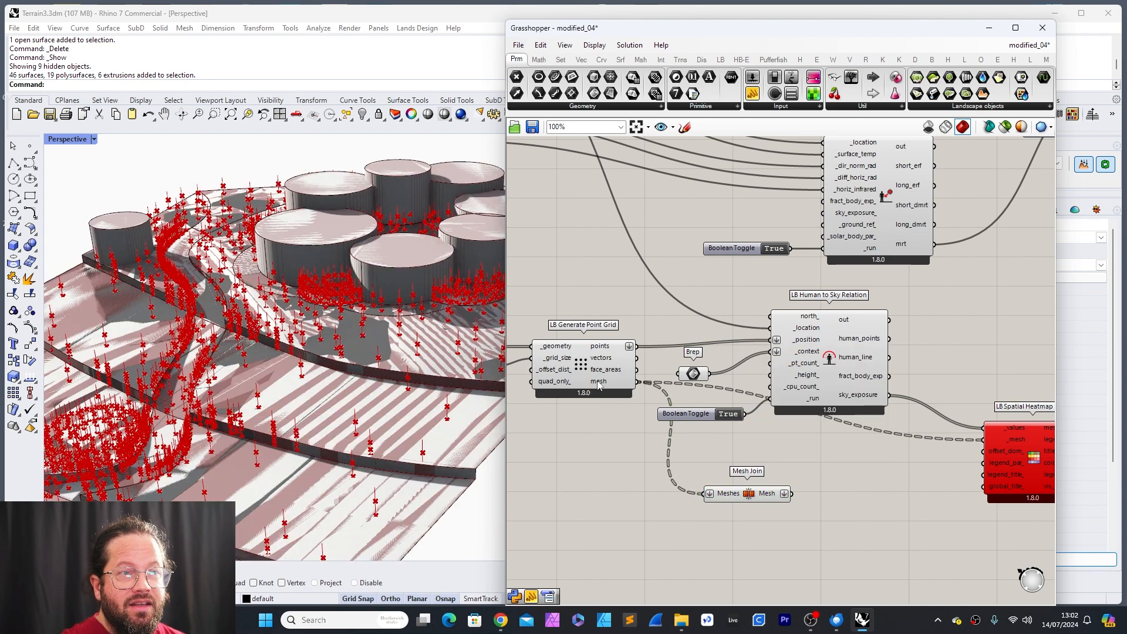
{"action": "mouse_move", "coordinate": [599, 385]}
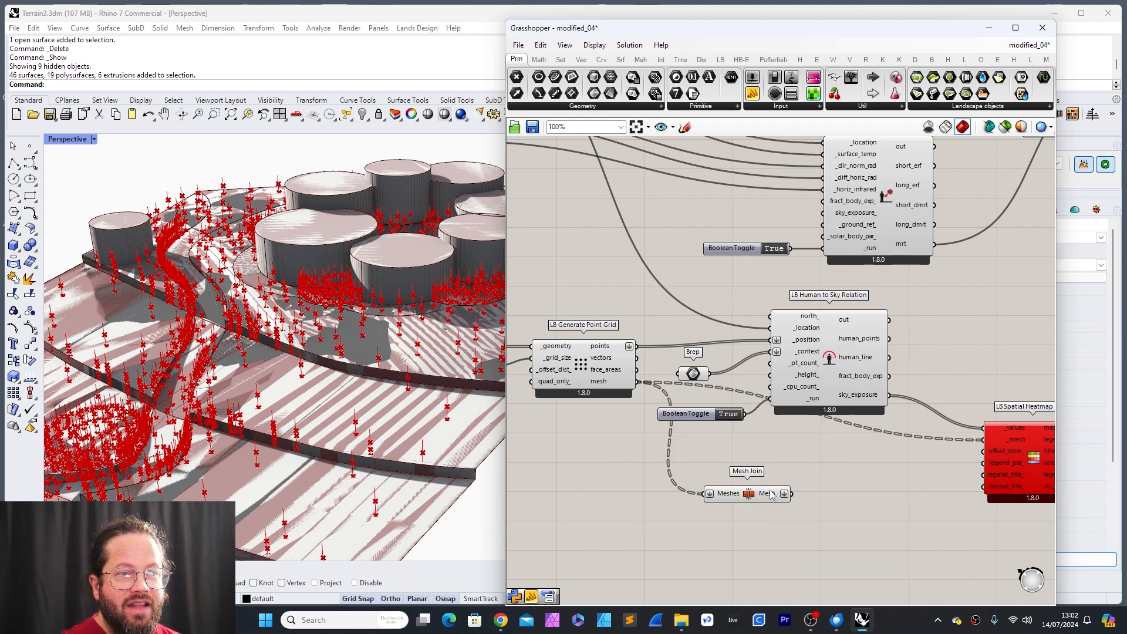
{"action": "right_click", "coordinate": [771, 495]}
{"action": "left_click", "coordinate": [787, 537]}
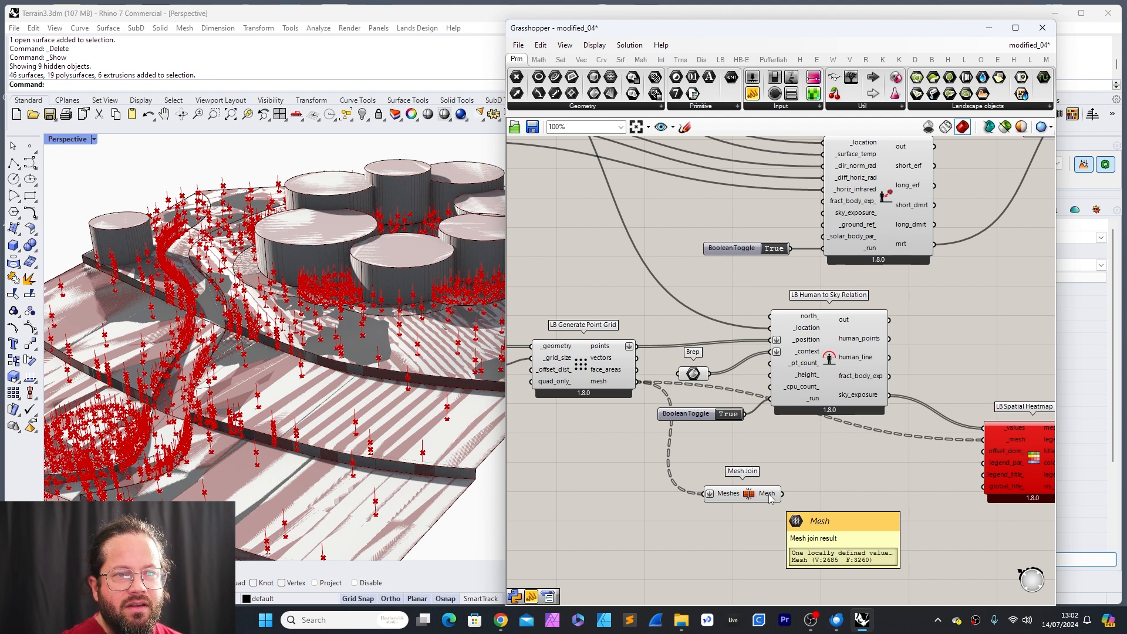
{"action": "left_click_drag", "start_coordinate": [767, 497], "coordinate": [987, 442]}
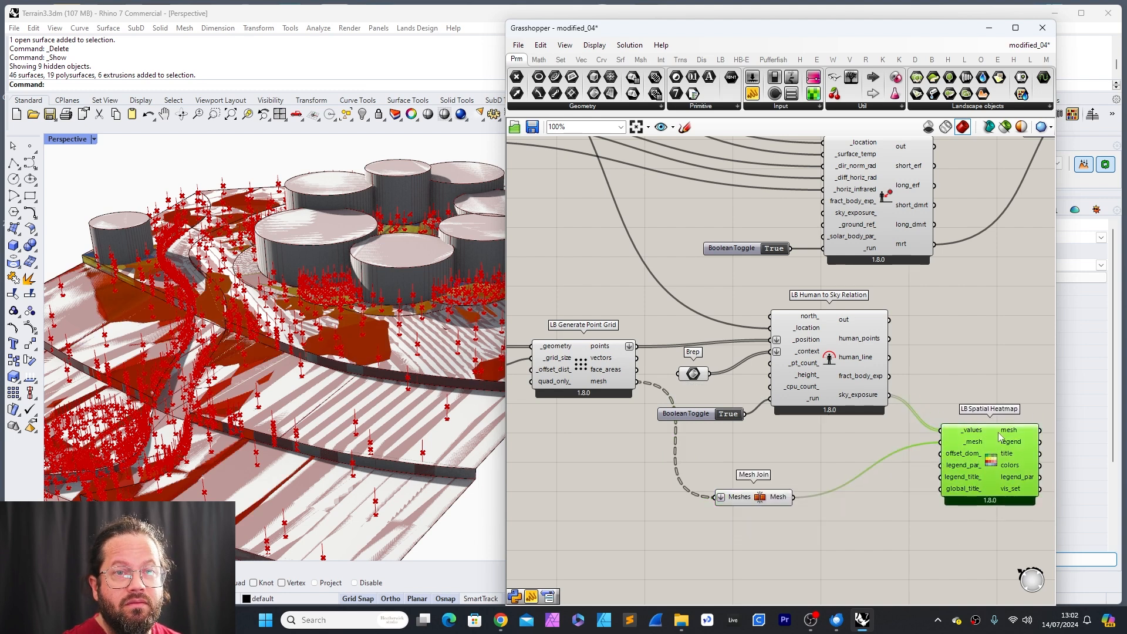
Step: Hide all of the terrain and building geometry in the Rhino Perspective viewport
{"action": "scroll", "coordinate": [247, 359], "scroll_direction": "down", "scroll_amount": 8}
{"action": "right_click_drag", "start_coordinate": [247, 359], "coordinate": [234, 293]}
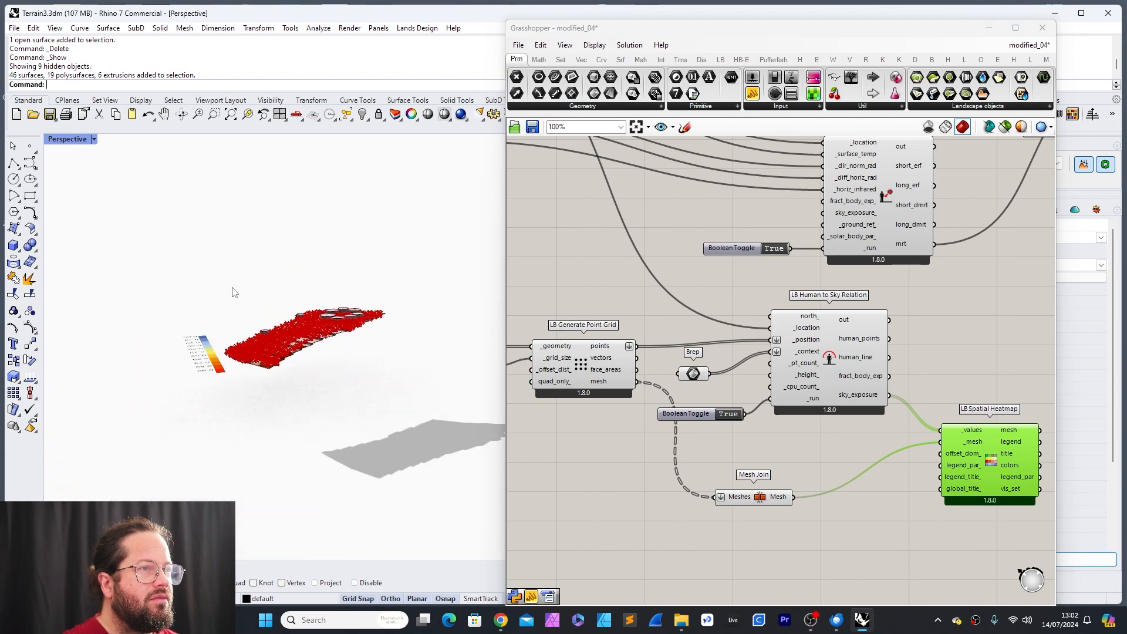
{"action": "left_click_drag", "start_coordinate": [223, 271], "coordinate": [427, 410]}
{"action": "key", "text": "ctrl+h"}
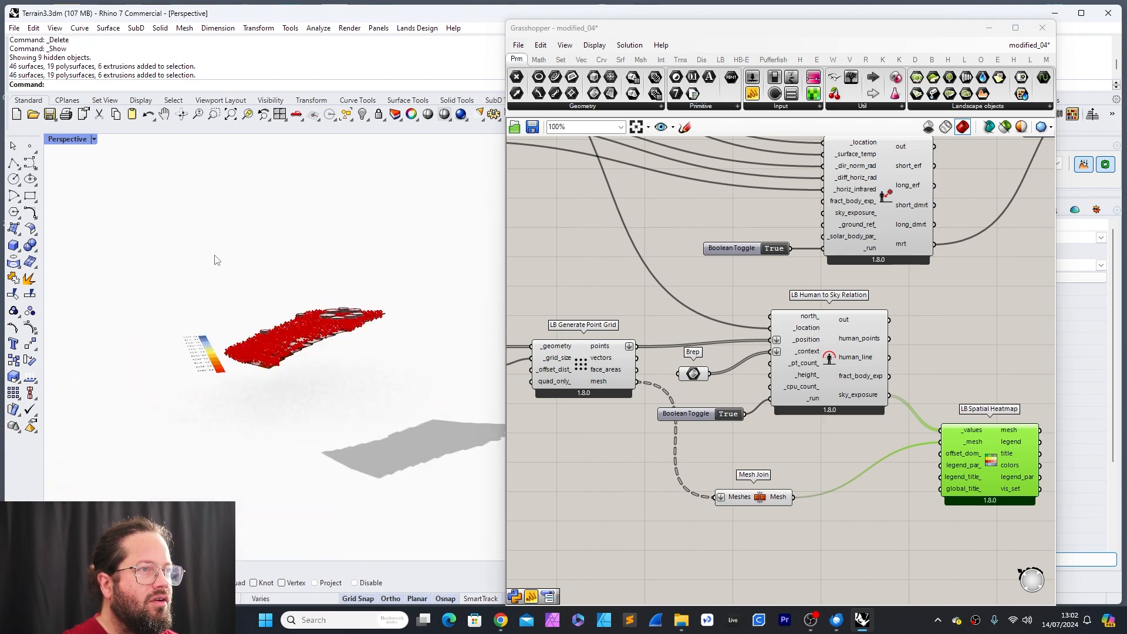
{"action": "scroll", "coordinate": [293, 328], "scroll_direction": "up", "scroll_amount": 8}
{"action": "right_click_drag", "start_coordinate": [294, 329], "coordinate": [496, 420]}
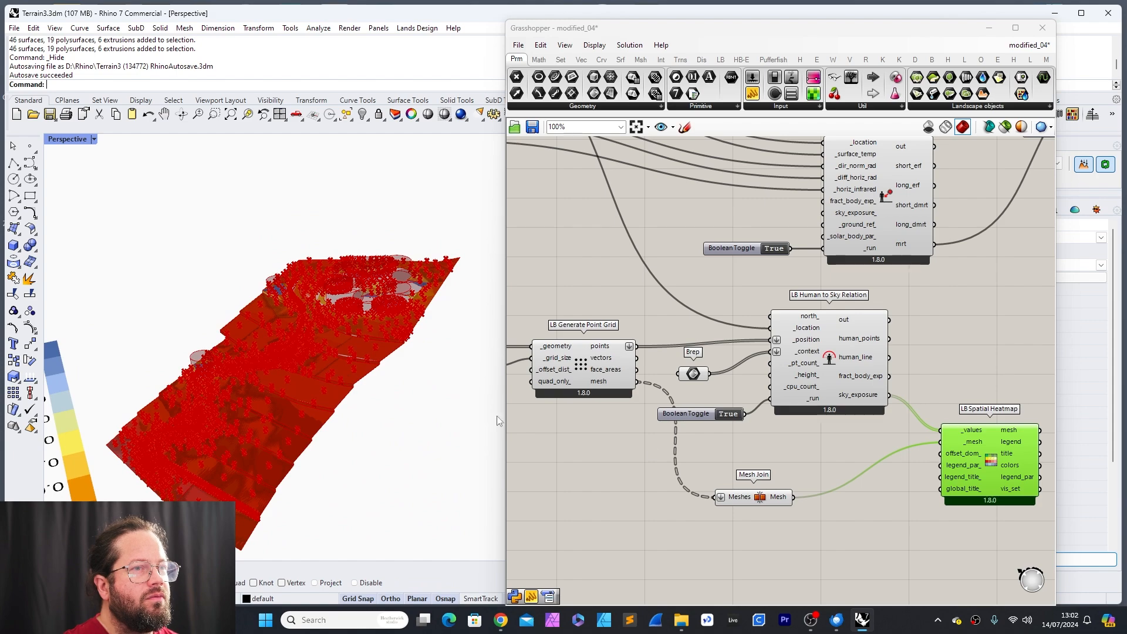
Step: Turn off the previews of LB Generate Point Grid and LB Human to Sky Relation
{"action": "left_click", "coordinate": [586, 355]}
{"action": "right_click", "coordinate": [578, 355]}
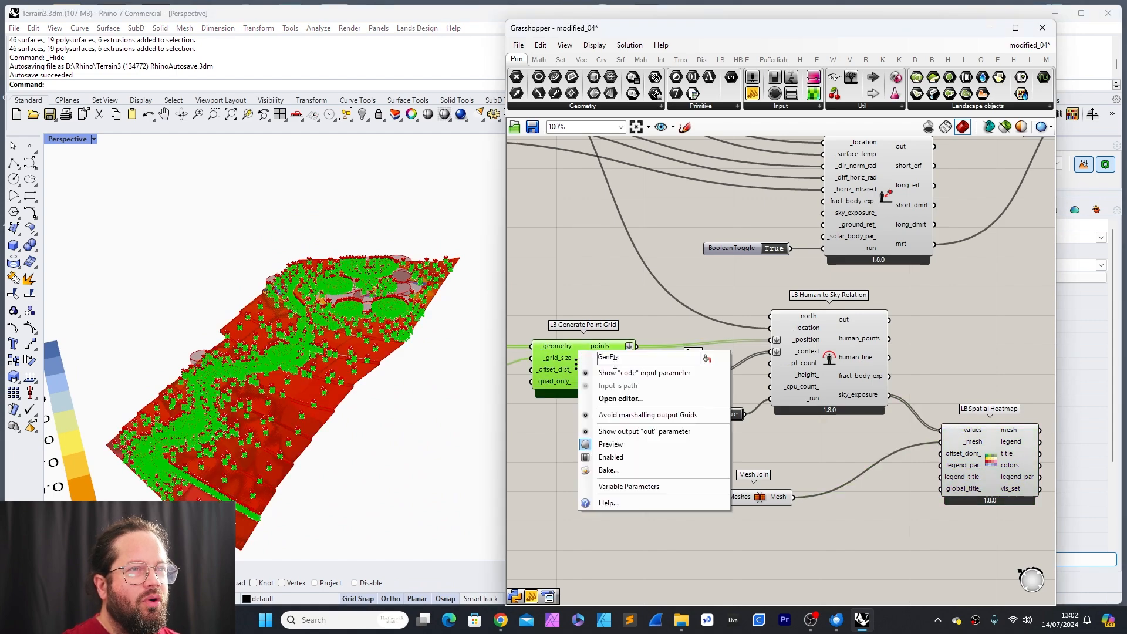
{"action": "left_click", "coordinate": [601, 445]}
{"action": "right_click_drag", "start_coordinate": [283, 394], "coordinate": [266, 436]}
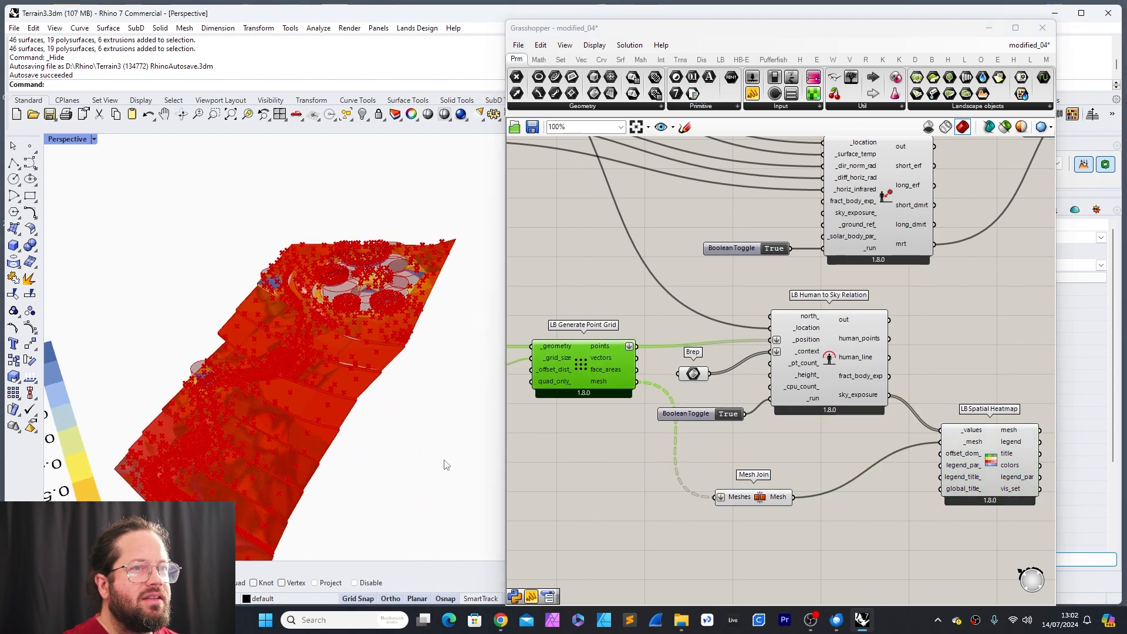
{"action": "right_click", "coordinate": [835, 334]}
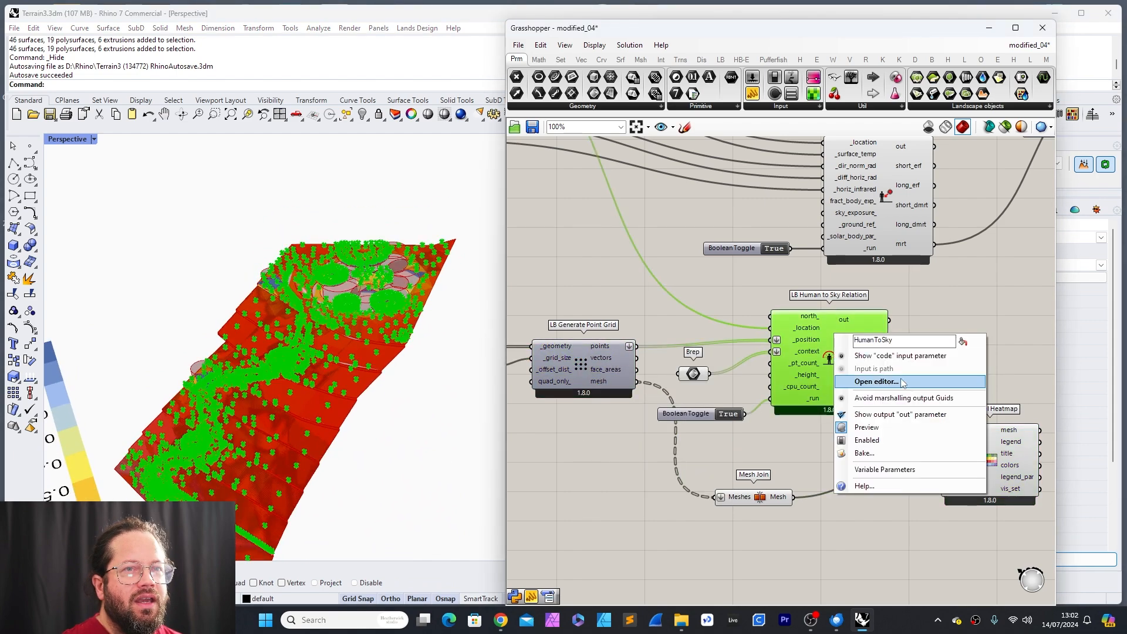
{"action": "left_click", "coordinate": [893, 430]}
{"action": "right_click_drag", "start_coordinate": [298, 373], "coordinate": [270, 347]}
{"action": "scroll", "coordinate": [270, 352], "scroll_direction": "up", "scroll_amount": 5}
{"action": "scroll", "coordinate": [271, 355], "scroll_direction": "down", "scroll_amount": 5}
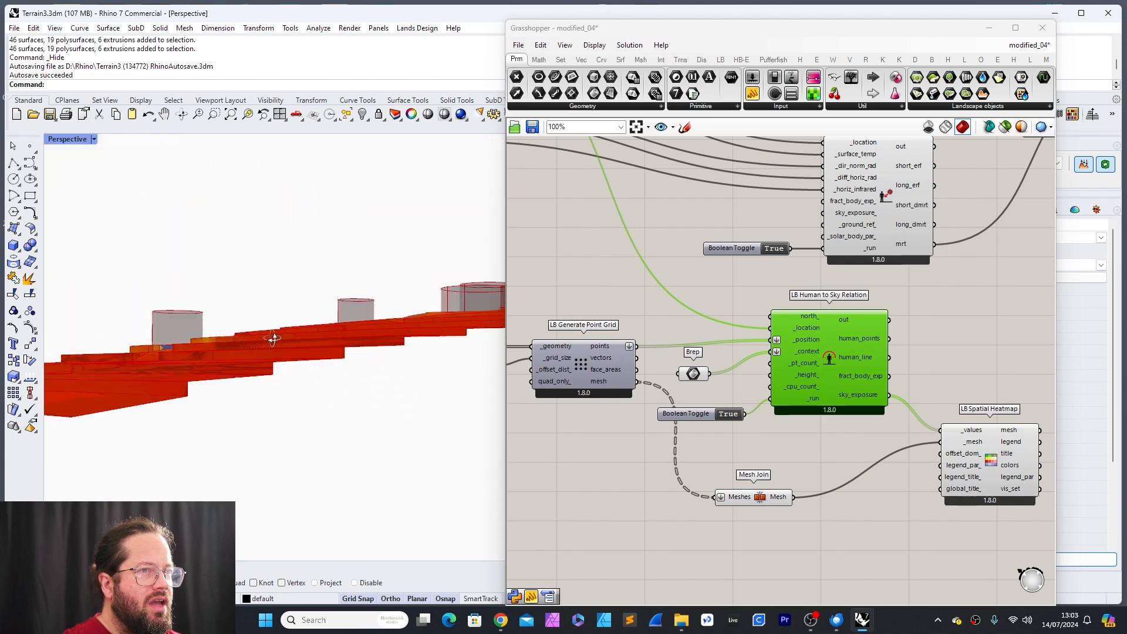
Step: Turn off the previews of Mesh Join and the Brep feeding LB Human to Sky Relation's _context input
{"action": "left_click", "coordinate": [693, 375]}
{"action": "right_click", "coordinate": [696, 370]}
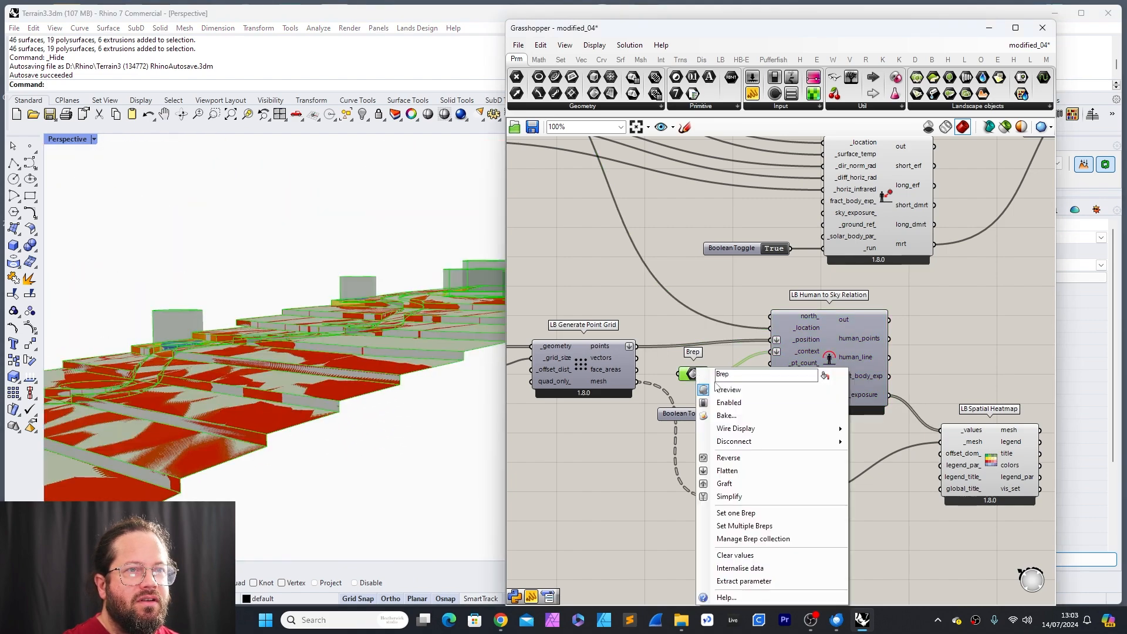
{"action": "left_click", "coordinate": [729, 389]}
{"action": "right_click_drag", "start_coordinate": [293, 378], "coordinate": [321, 394]}
{"action": "left_click", "coordinate": [743, 498]}
{"action": "right_click", "coordinate": [744, 498]}
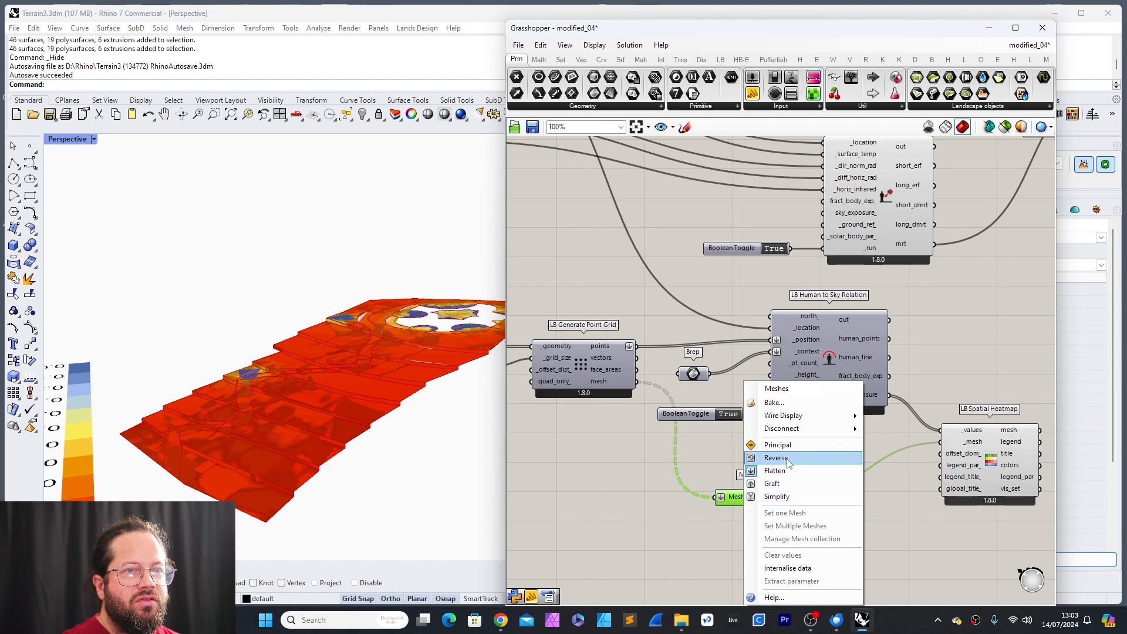
{"action": "left_click", "coordinate": [720, 541]}
{"action": "left_click", "coordinate": [759, 498]}
{"action": "right_click_drag", "start_coordinate": [367, 407], "coordinate": [457, 397]}
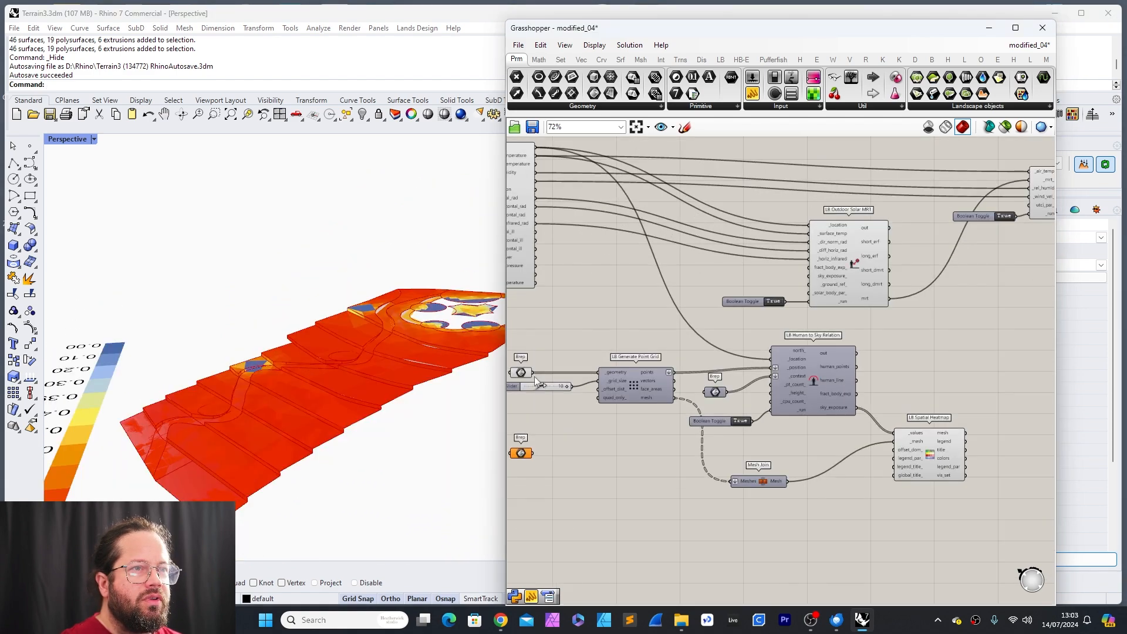
Step: Turn off the preview of the Brep feeding LB Generate Point Grid's _geometry input
{"action": "scroll", "coordinate": [689, 413], "scroll_direction": "down", "scroll_amount": 2}
{"action": "scroll", "coordinate": [555, 379], "scroll_direction": "up", "scroll_amount": 6}
{"action": "left_click", "coordinate": [590, 385]}
{"action": "right_click", "coordinate": [585, 385]}
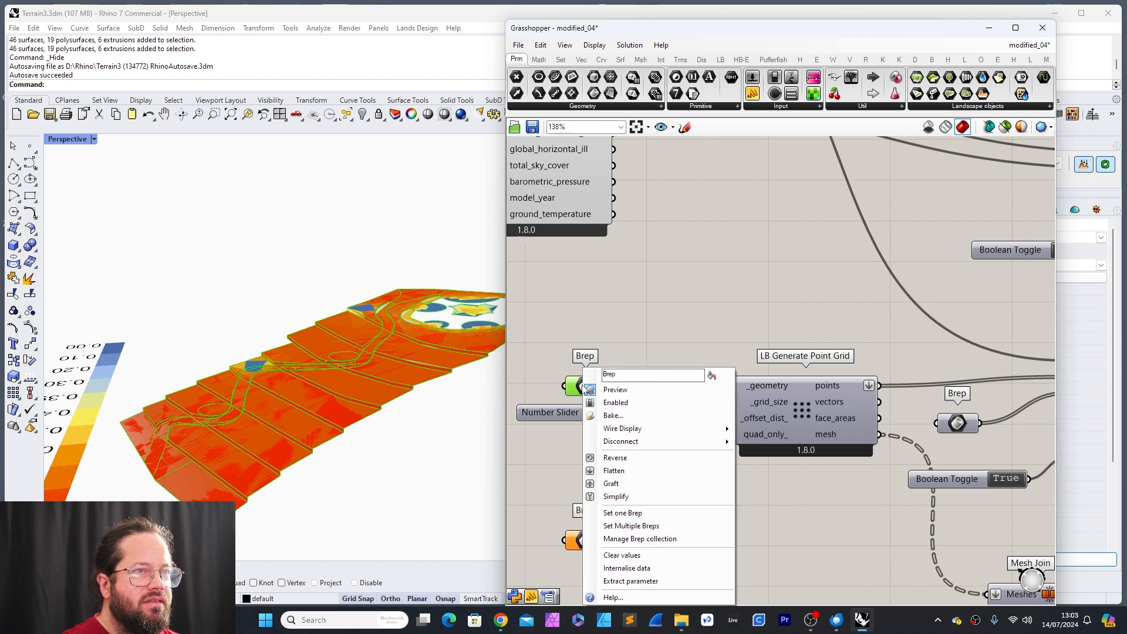
{"action": "left_click", "coordinate": [643, 388]}
{"action": "right_click_drag", "start_coordinate": [384, 315], "coordinate": [391, 380]}
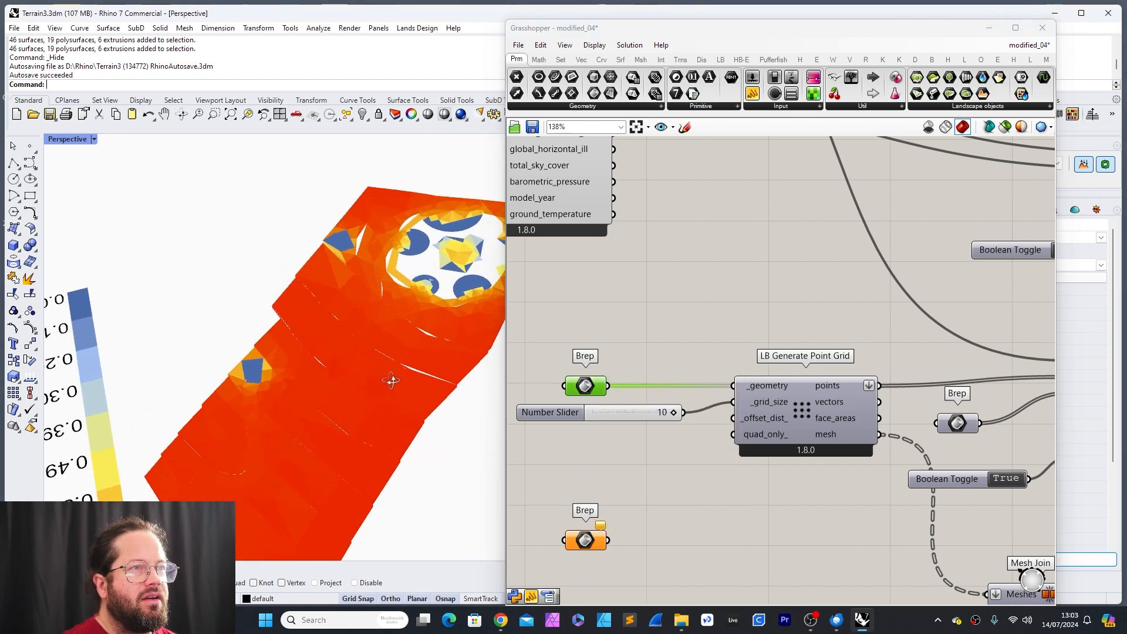
Step: Show only the cylindrical buildings again with Show Selected, picking the two isolated cylinders and those in the ring
{"action": "left_click", "coordinate": [253, 362]}
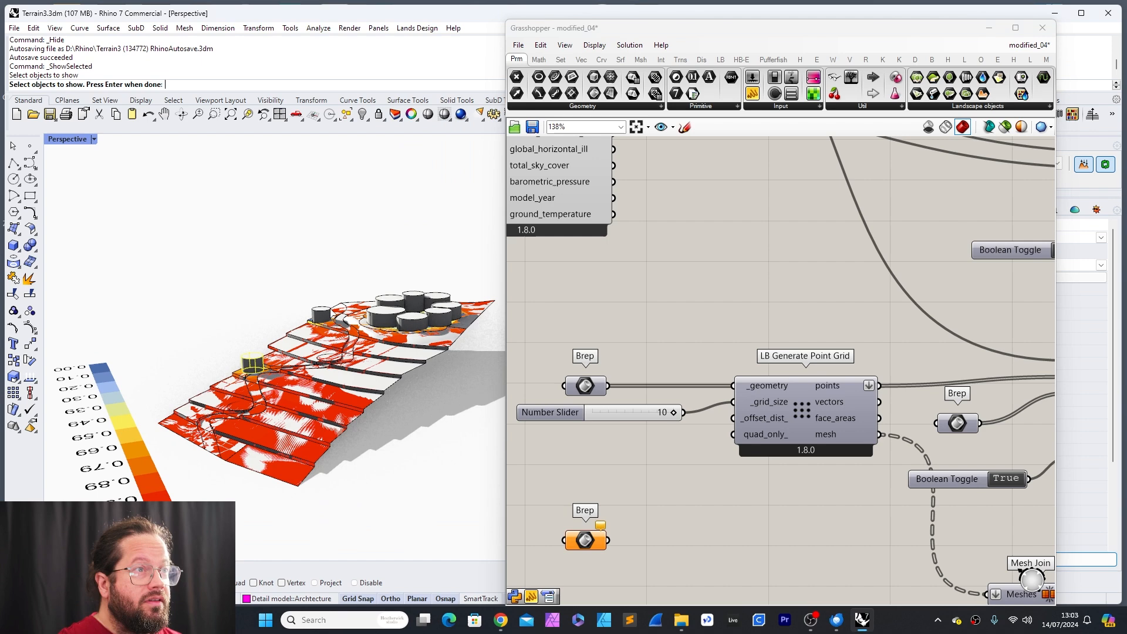
{"action": "left_click", "coordinate": [321, 315]}
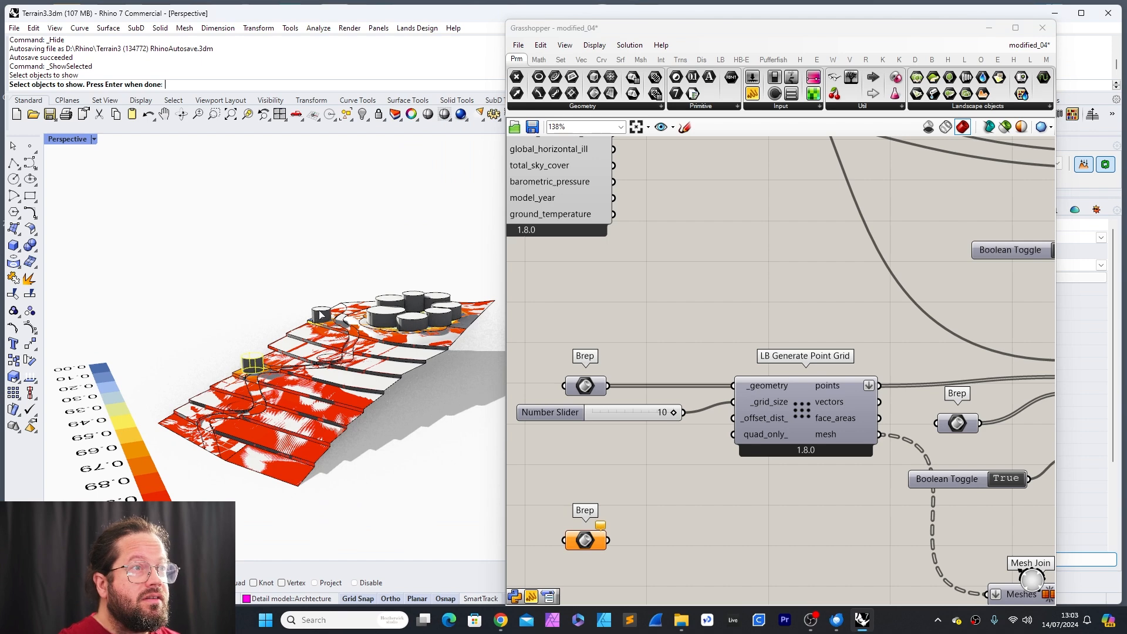
{"action": "left_click", "coordinate": [392, 309]}
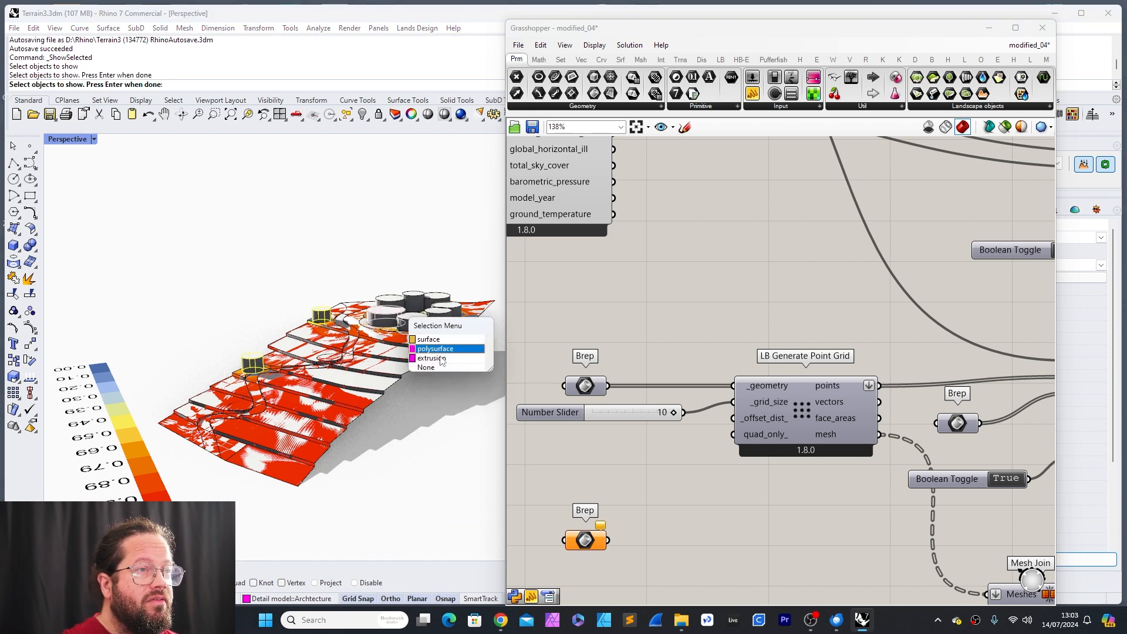
{"action": "left_click", "coordinate": [441, 358]}
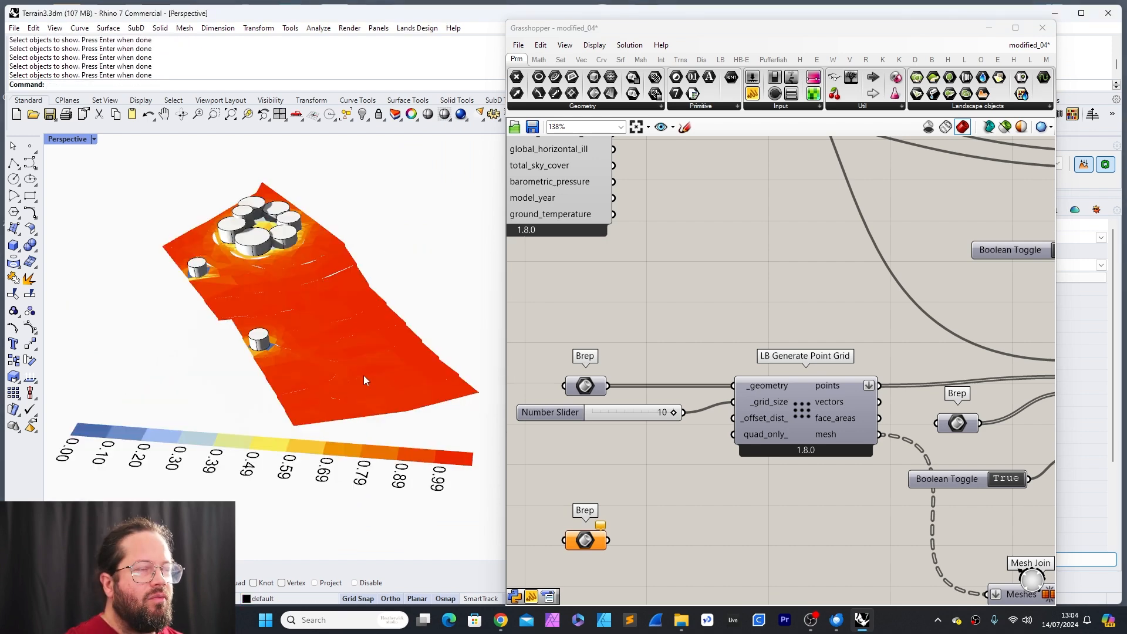
Step: Examine the sky exposure heatmap around the cylindrical buildings and compare its colours with the legend
{"action": "right_click_drag", "start_coordinate": [364, 375], "coordinate": [329, 392]}
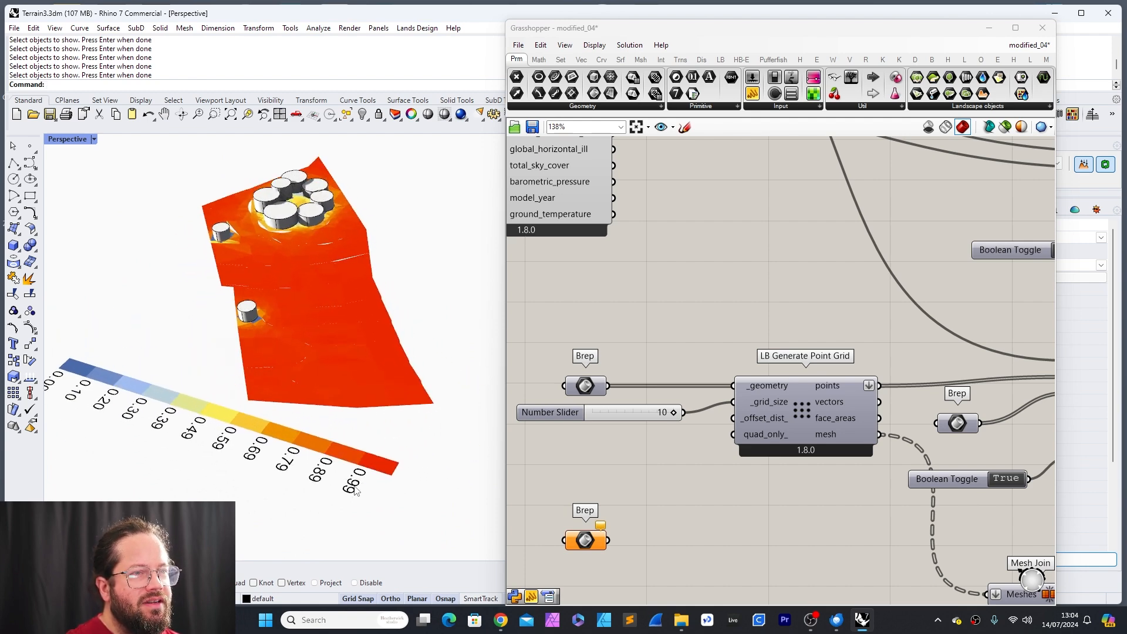
{"action": "right_click_drag", "start_coordinate": [355, 491], "coordinate": [364, 405]}
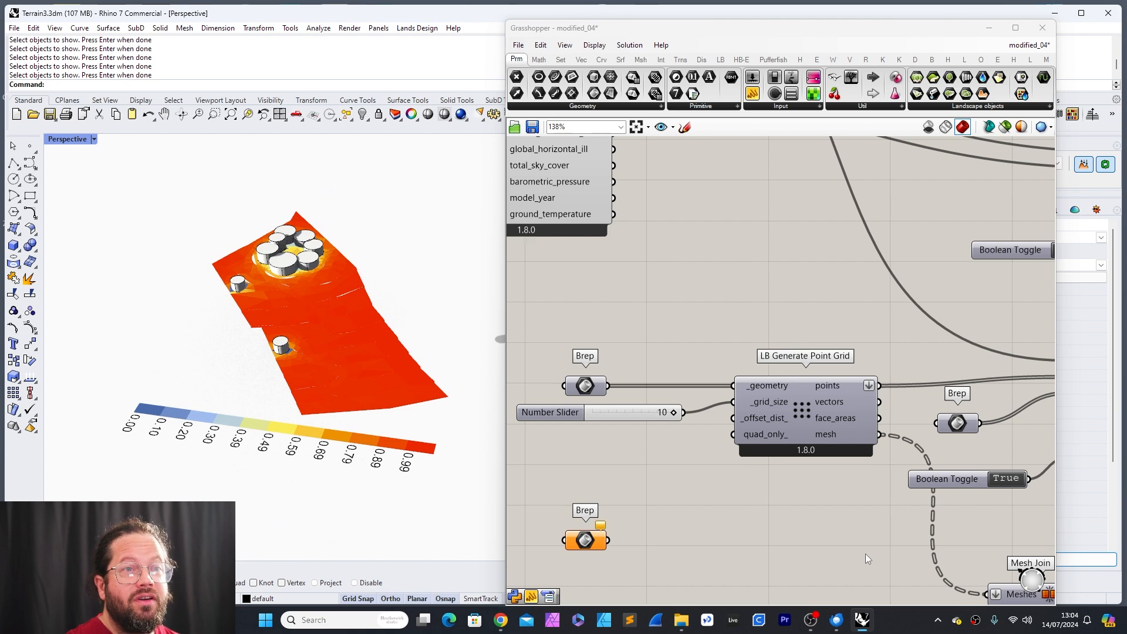
{"action": "scroll", "coordinate": [708, 384], "scroll_direction": "down", "scroll_amount": 3}
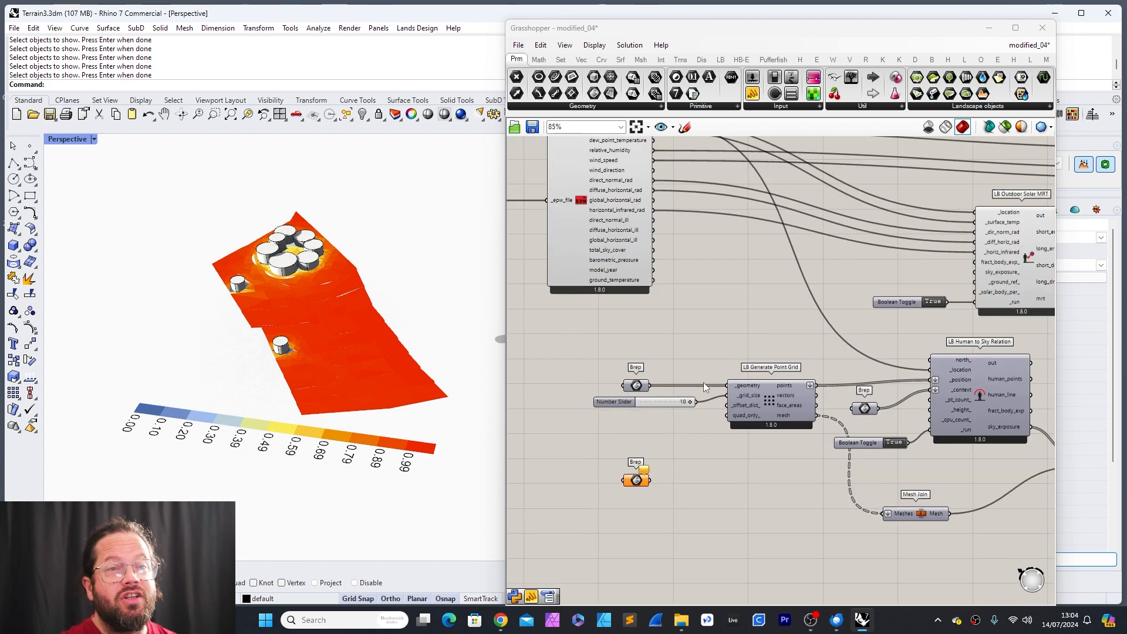
{"action": "scroll", "coordinate": [1025, 438], "scroll_direction": "up", "scroll_amount": 2}
{"action": "right_click_drag", "start_coordinate": [1025, 438], "coordinate": [741, 357]}
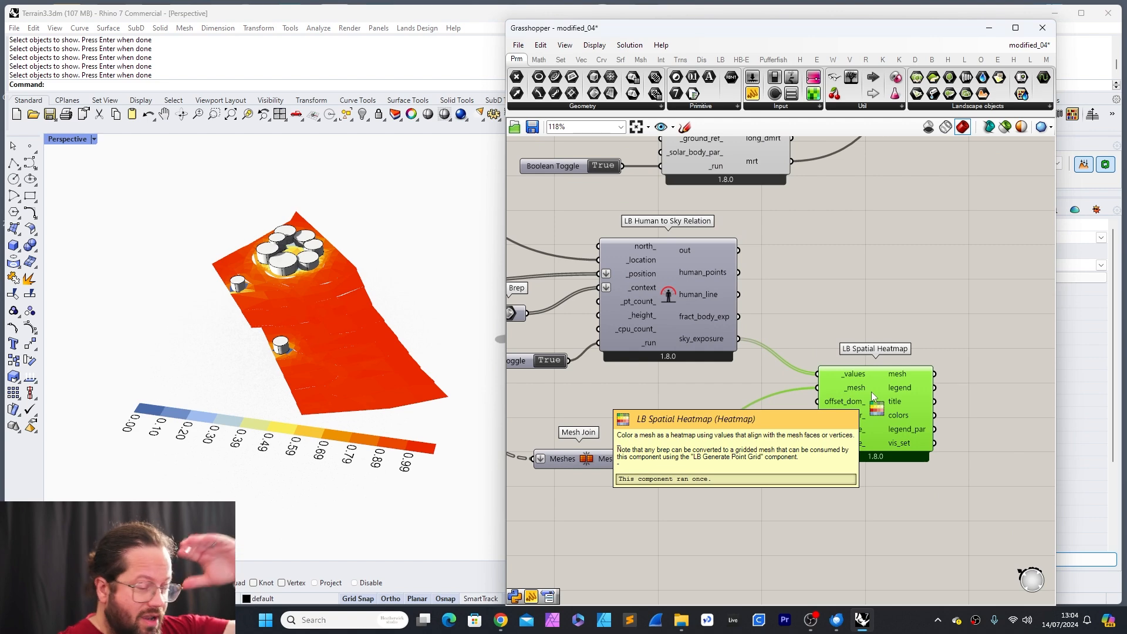
{"action": "scroll", "coordinate": [412, 273], "scroll_direction": "up", "scroll_amount": 10}
{"action": "scroll", "coordinate": [345, 340], "scroll_direction": "down", "scroll_amount": 12}
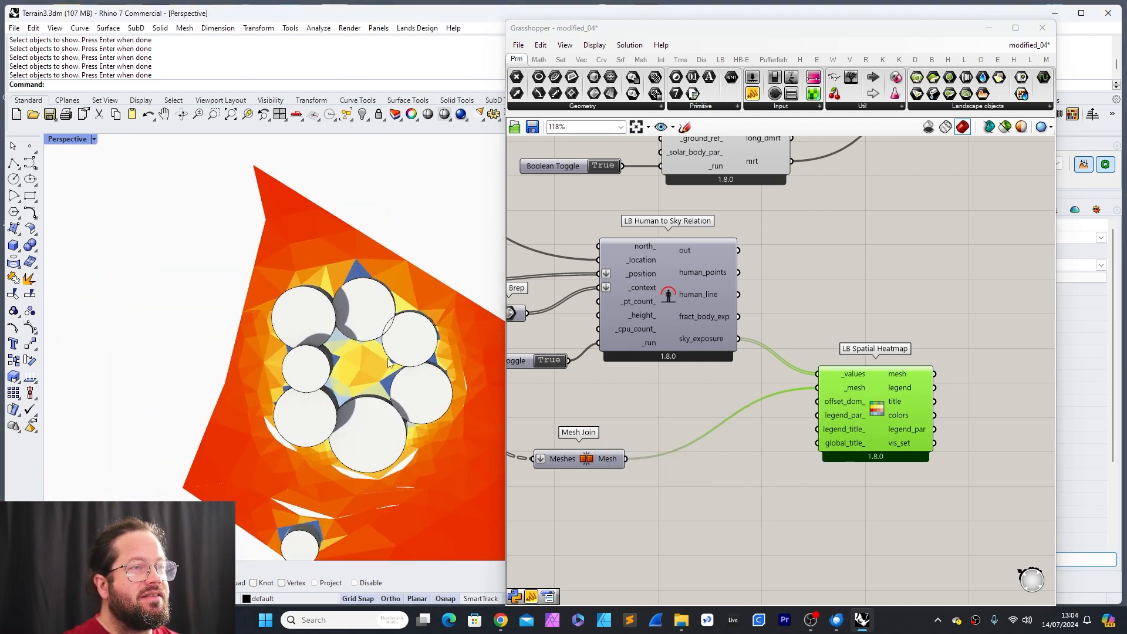
{"action": "mouse_move", "coordinate": [355, 386]}
{"action": "right_mouse_down"}
{"action": "mouse_move", "coordinate": [355, 410]}
{"action": "mouse_move", "coordinate": [356, 392]}
{"action": "right_mouse_up"}
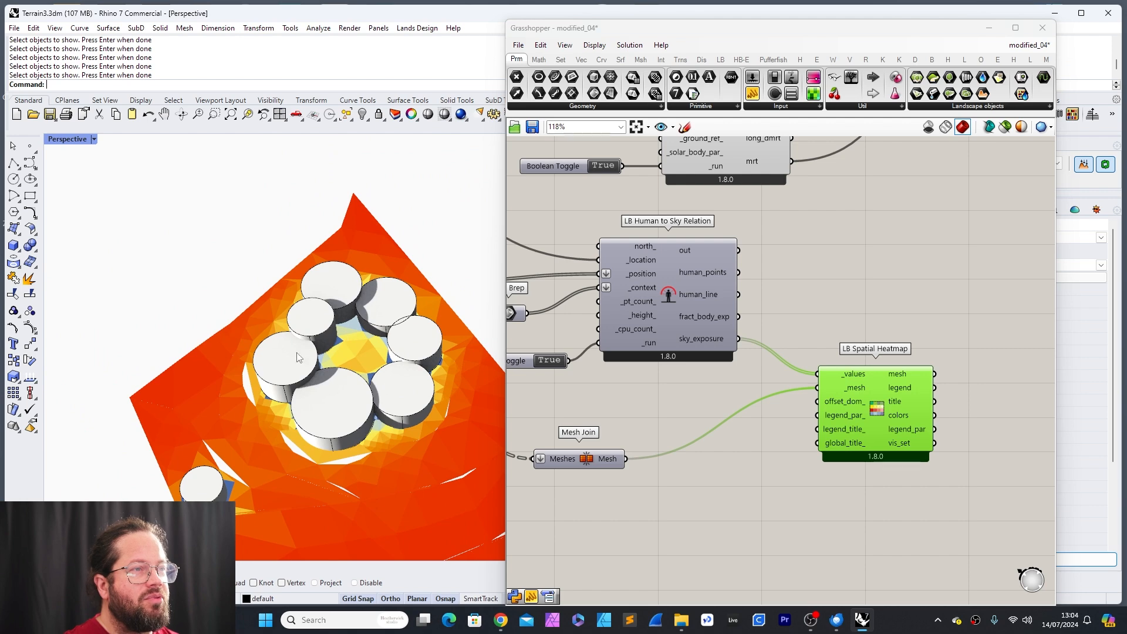
{"action": "scroll", "coordinate": [337, 333], "scroll_direction": "down", "scroll_amount": 10}
{"action": "scroll", "coordinate": [358, 328], "scroll_direction": "up", "scroll_amount": 12}
{"action": "scroll", "coordinate": [362, 327], "scroll_direction": "down", "scroll_amount": 11}
{"action": "right_click_drag", "start_coordinate": [359, 329], "coordinate": [326, 261]}
{"action": "scroll", "coordinate": [333, 330], "scroll_direction": "up", "scroll_amount": 10}
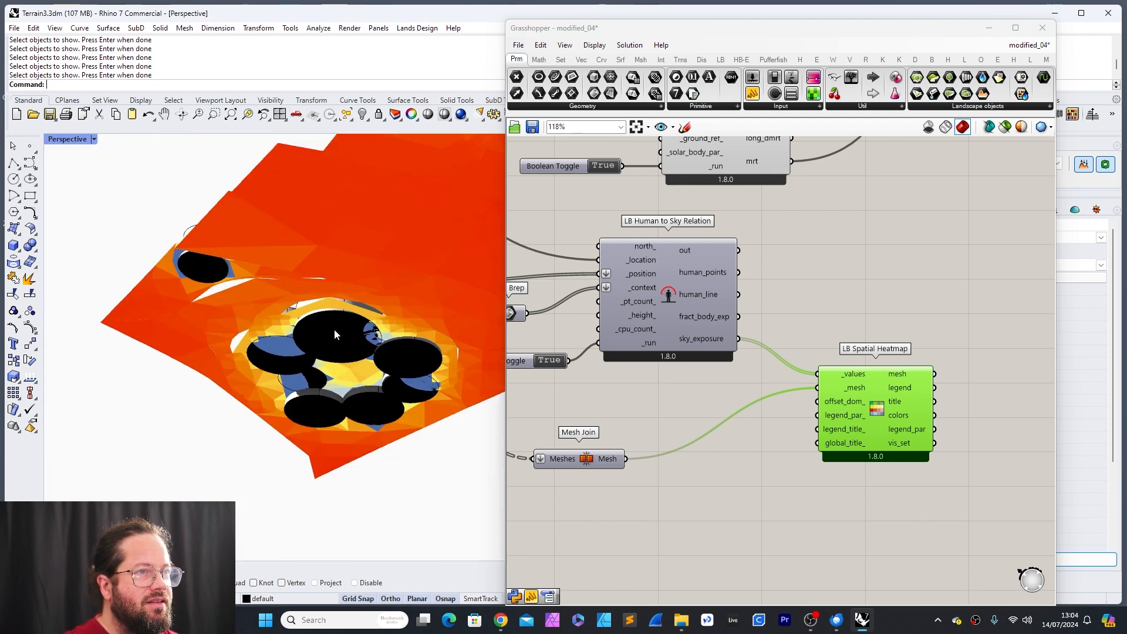
{"action": "right_click_drag", "start_coordinate": [334, 334], "coordinate": [334, 418]}
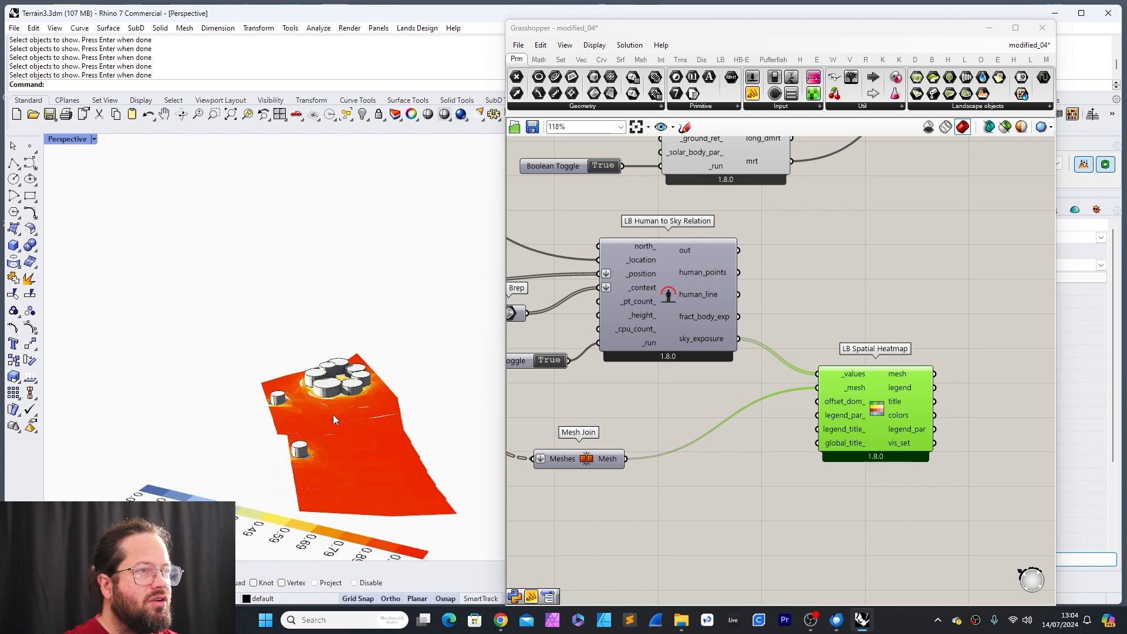
{"action": "scroll", "coordinate": [150, 470], "scroll_direction": "up", "scroll_amount": 3}
{"action": "scroll", "coordinate": [151, 469], "scroll_direction": "down", "scroll_amount": 2}
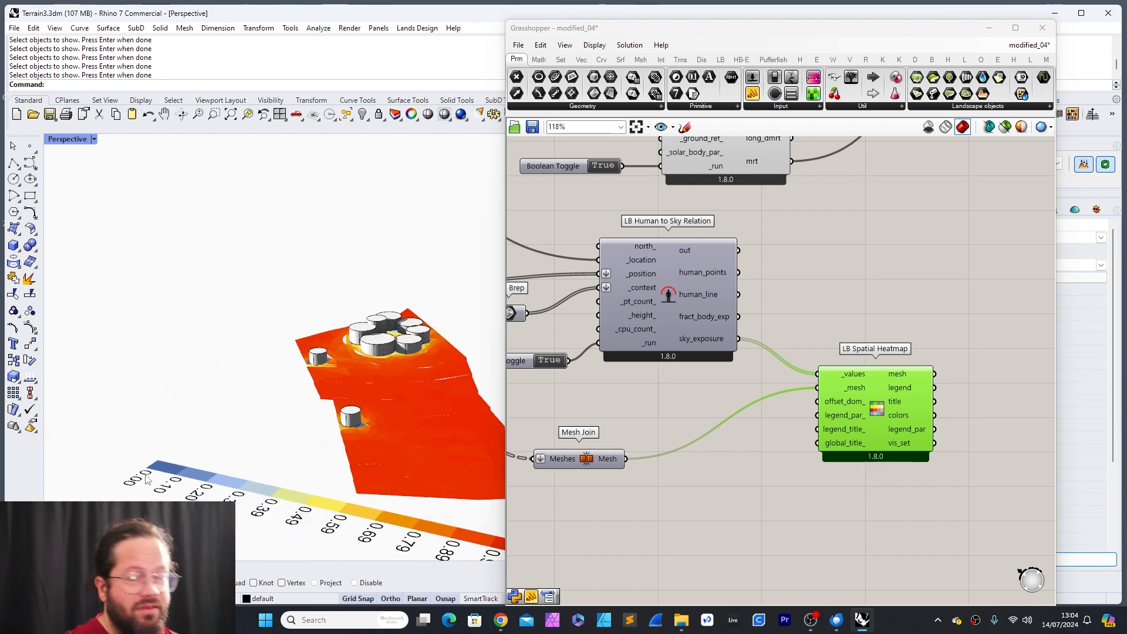
{"action": "left_click", "coordinate": [781, 263]}
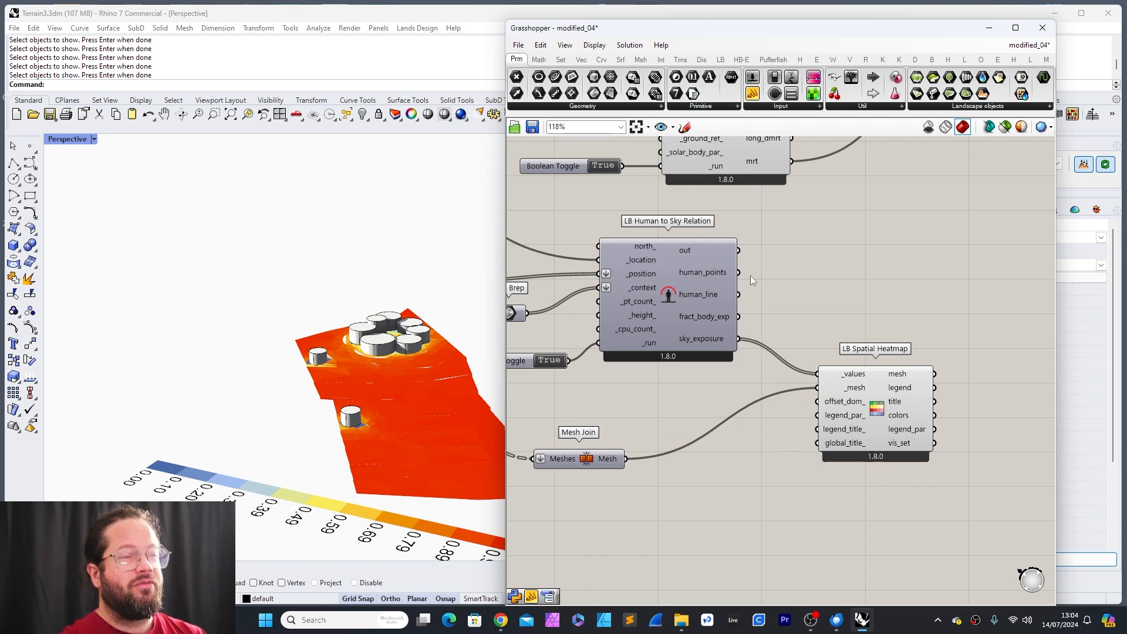
{"action": "scroll", "coordinate": [743, 296], "scroll_direction": "down", "scroll_amount": 8}
{"action": "scroll", "coordinate": [773, 228], "scroll_direction": "up", "scroll_amount": 6}
{"action": "scroll", "coordinate": [733, 277], "scroll_direction": "down", "scroll_amount": 3}
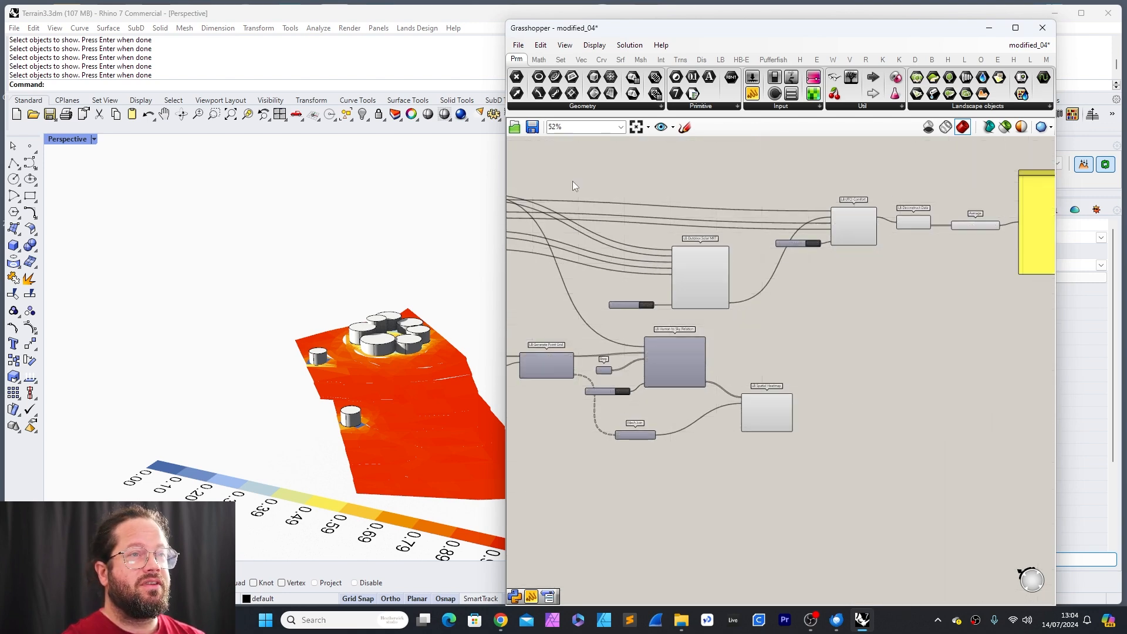
Step: Move LB Outdoor Solar MRT together with its Boolean Toggle slightly farther away from LB Human to Sky Relation
{"action": "left_click_drag", "start_coordinate": [572, 181], "coordinate": [765, 322]}
{"action": "left_click_drag", "start_coordinate": [709, 282], "coordinate": [712, 270]}
{"action": "left_click", "coordinate": [808, 359]}
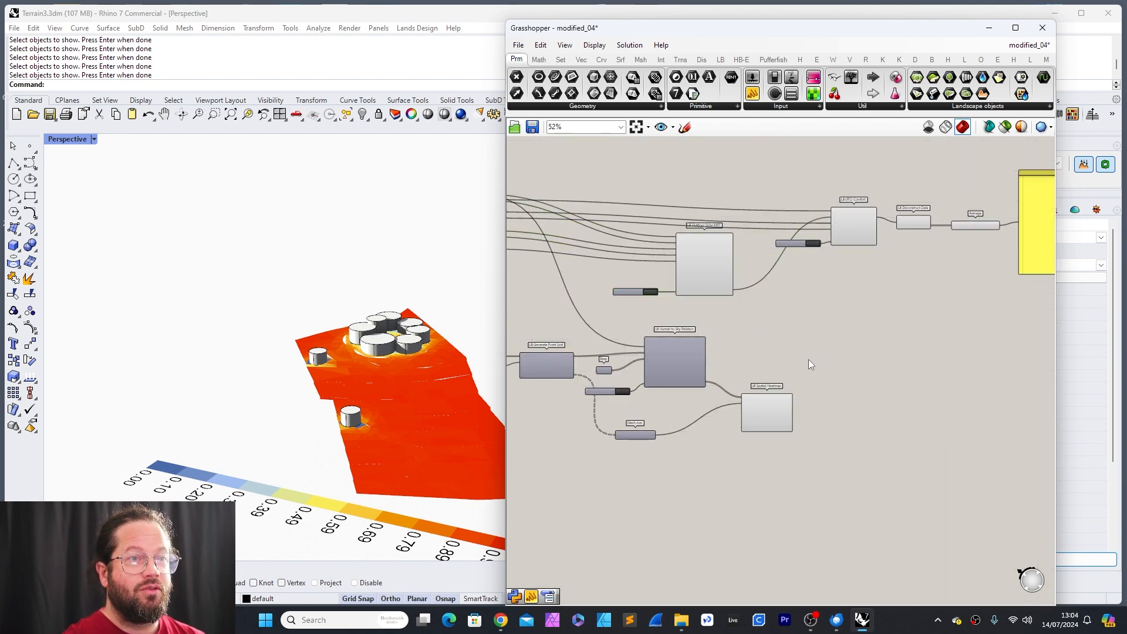
Step: Delete the LB Spatial Heatmap component fed by LB Human to Sky Relation's sky_exposure output and Mesh Join
{"action": "scroll", "coordinate": [702, 361], "scroll_direction": "up", "scroll_amount": 6}
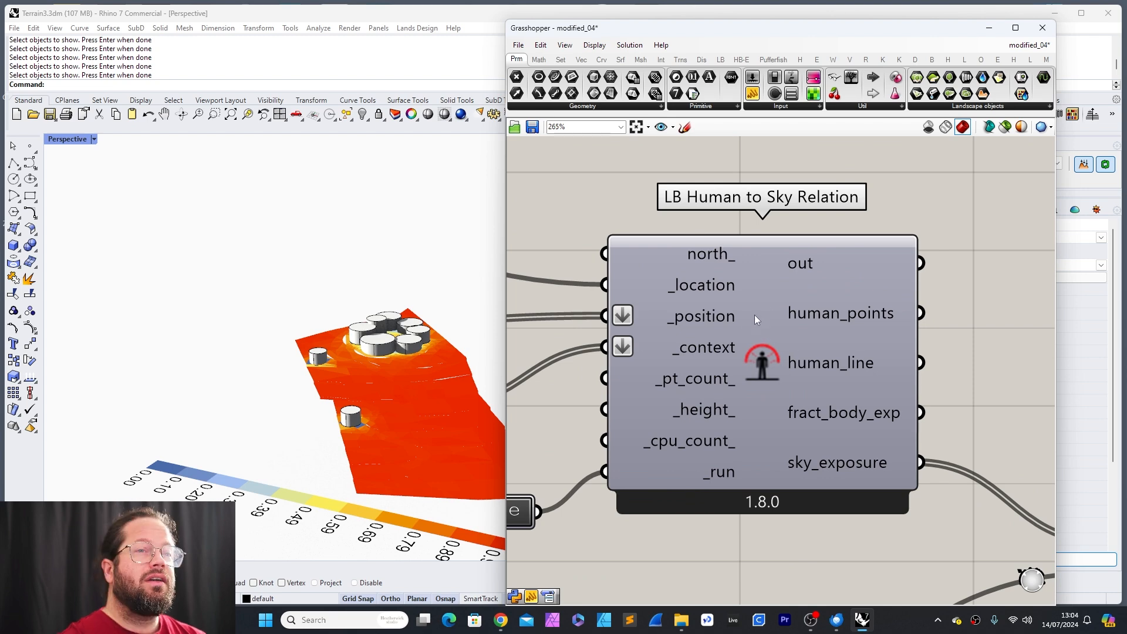
{"action": "scroll", "coordinate": [763, 308], "scroll_direction": "down", "scroll_amount": 3}
{"action": "scroll", "coordinate": [647, 337], "scroll_direction": "down", "scroll_amount": 2}
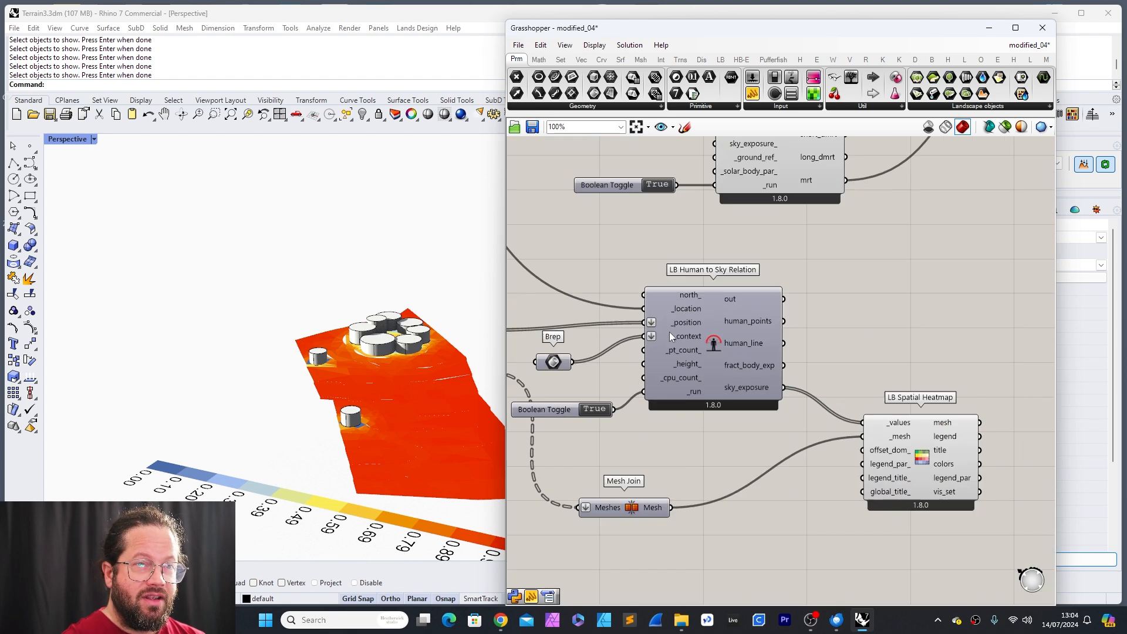
{"action": "left_click", "coordinate": [878, 412]}
{"action": "key", "text": "Delete"}
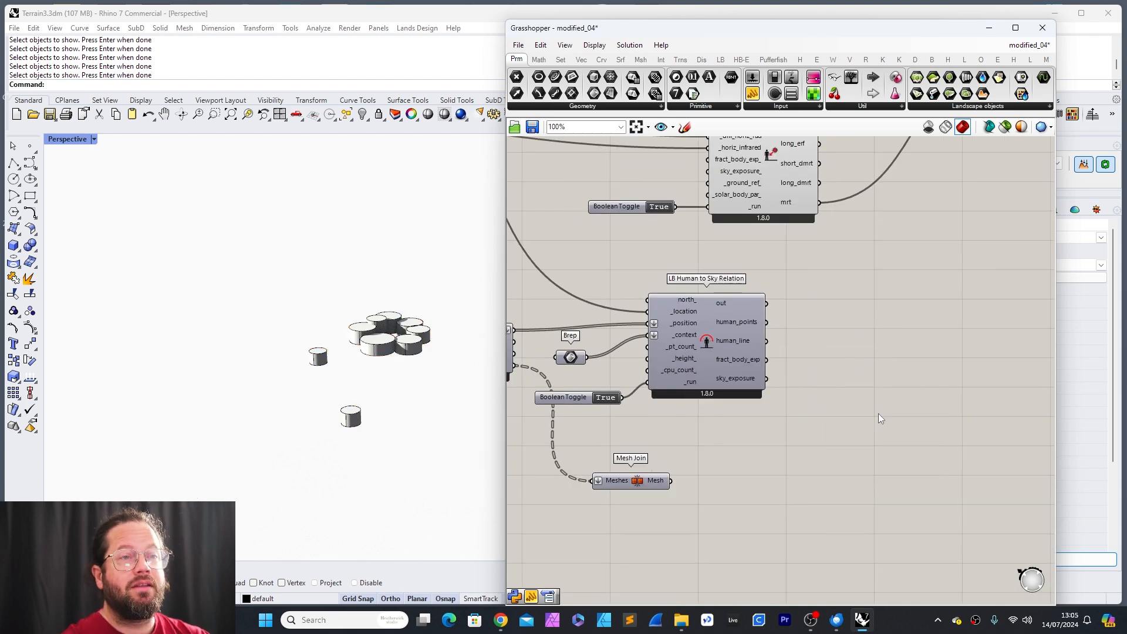
Step: Move Mesh Join farther away from LB Generate Point Grid, into the free space below LB Human to Sky Relation
{"action": "left_click", "coordinate": [634, 484]}
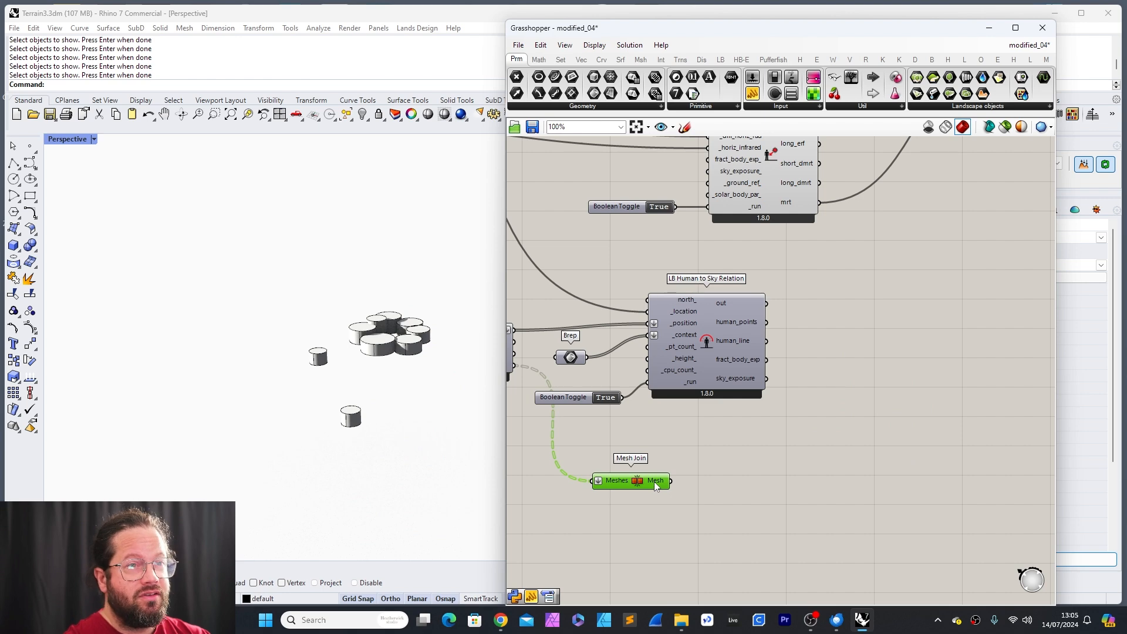
{"action": "scroll", "coordinate": [756, 463], "scroll_direction": "down", "scroll_amount": 3}
{"action": "scroll", "coordinate": [594, 396], "scroll_direction": "up", "scroll_amount": 2}
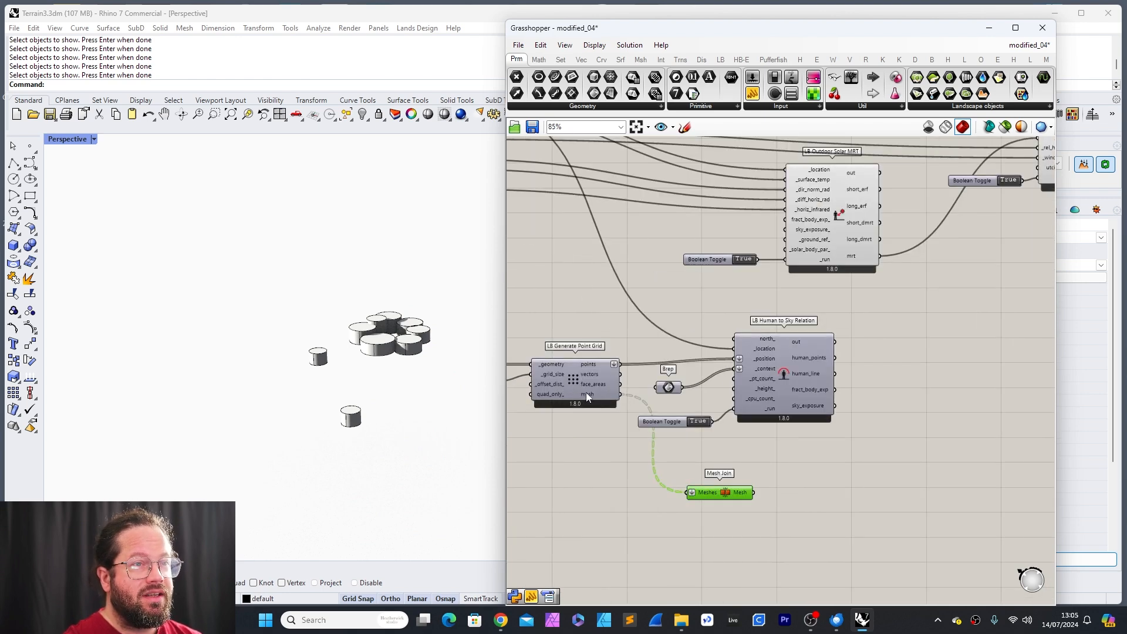
{"action": "left_click_drag", "start_coordinate": [706, 495], "coordinate": [759, 500]}
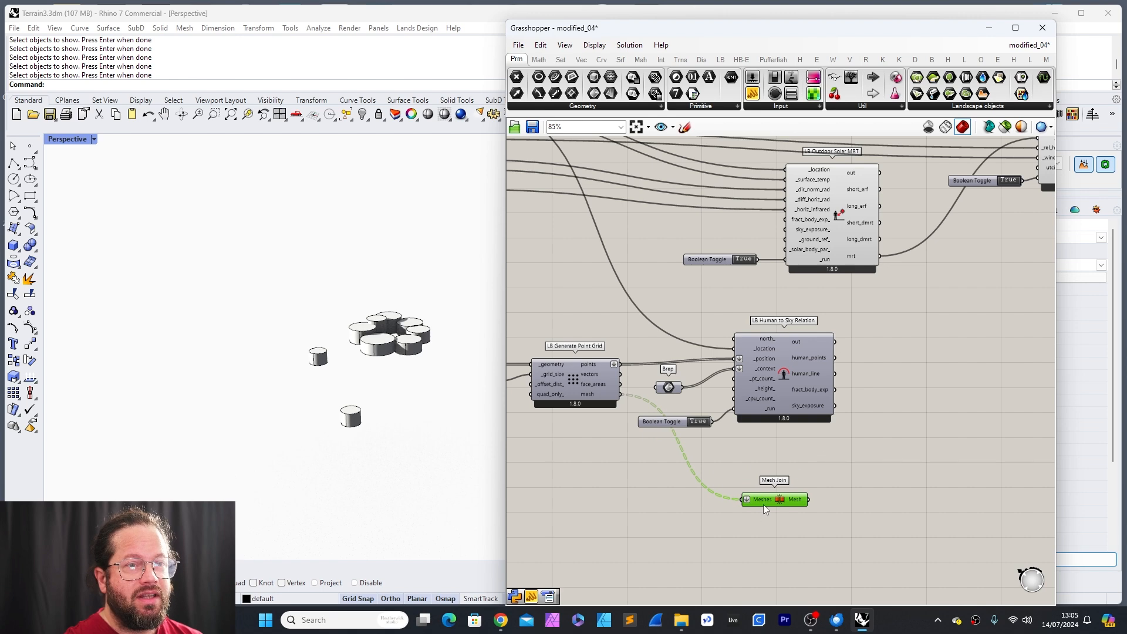
Step: Connect LB Human to Sky Relation's sky_exposure output to the sky_exposure_ input of LB Outdoor Solar MRT
{"action": "scroll", "coordinate": [851, 397], "scroll_direction": "up", "scroll_amount": 2}
{"action": "mouse_move", "coordinate": [716, 498]}
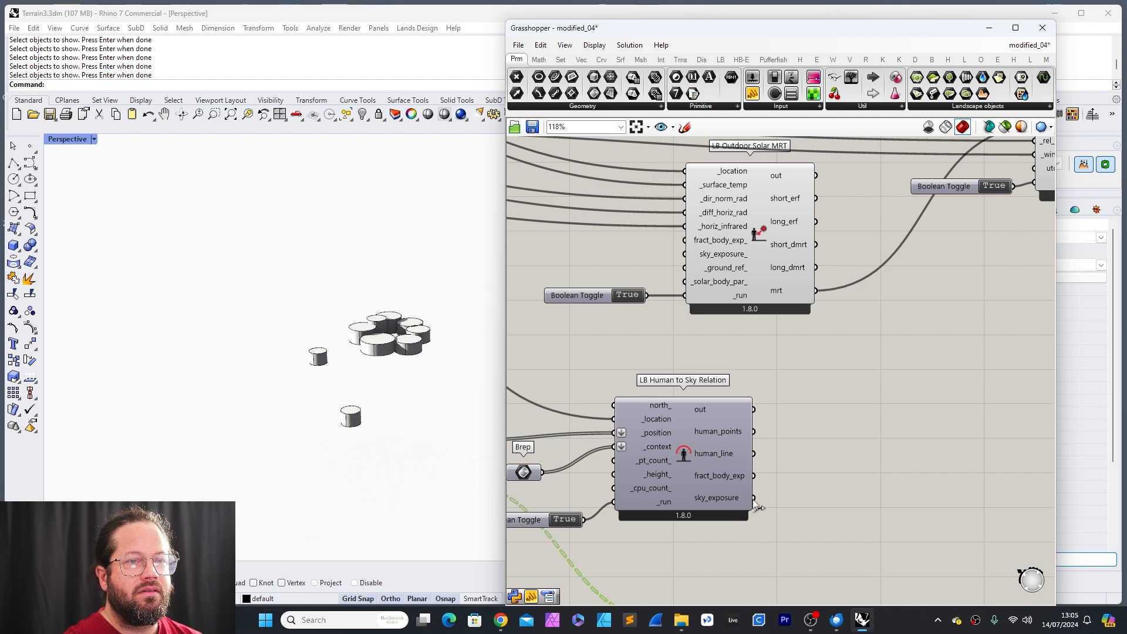
{"action": "left_click_drag", "start_coordinate": [754, 499], "coordinate": [686, 254]}
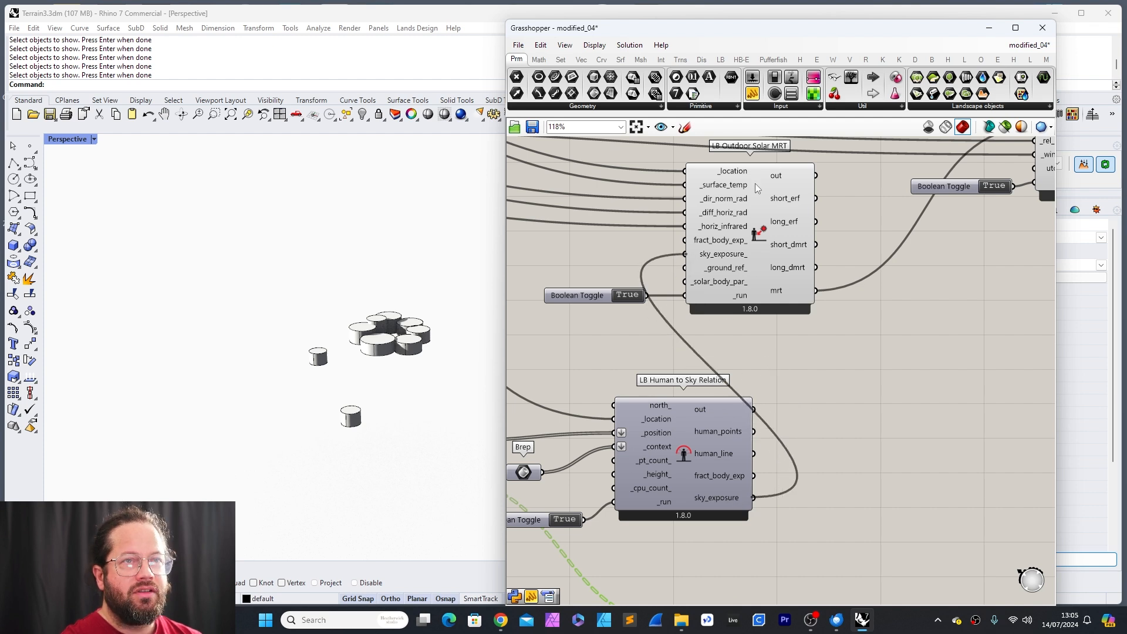
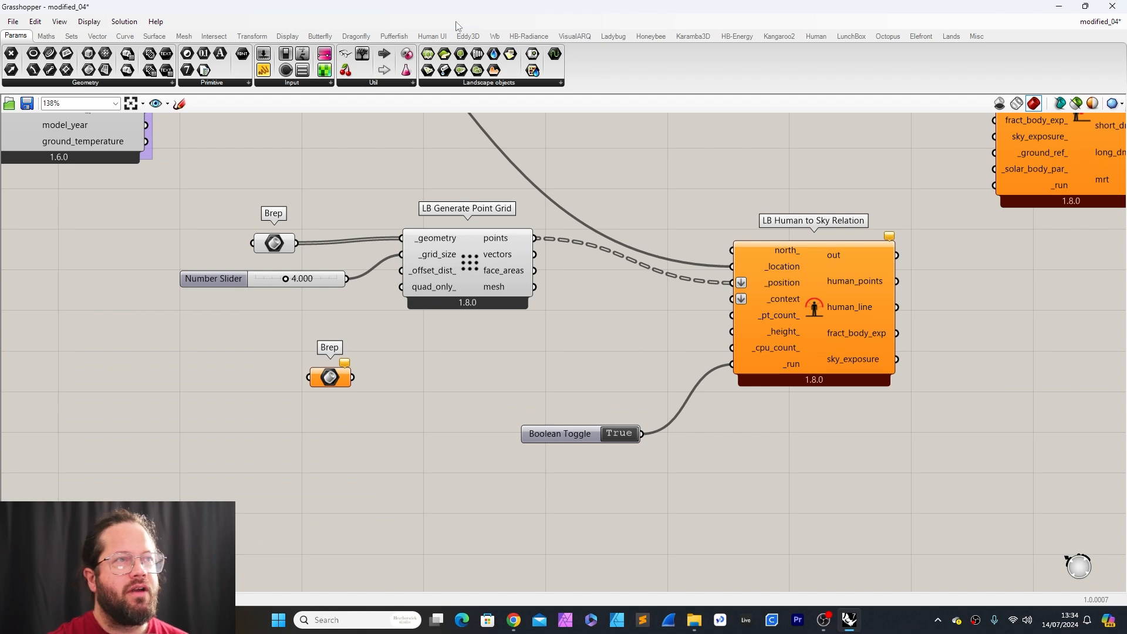
Step: Restore the Grasshopper window beside the Rhino viewport and align the Brep with LB Generate Point Grid's _geometry input
{"action": "left_click_drag", "start_coordinate": [280, 8], "coordinate": [495, 38]}
{"action": "scroll", "coordinate": [449, 285], "scroll_direction": "down", "scroll_amount": 3}
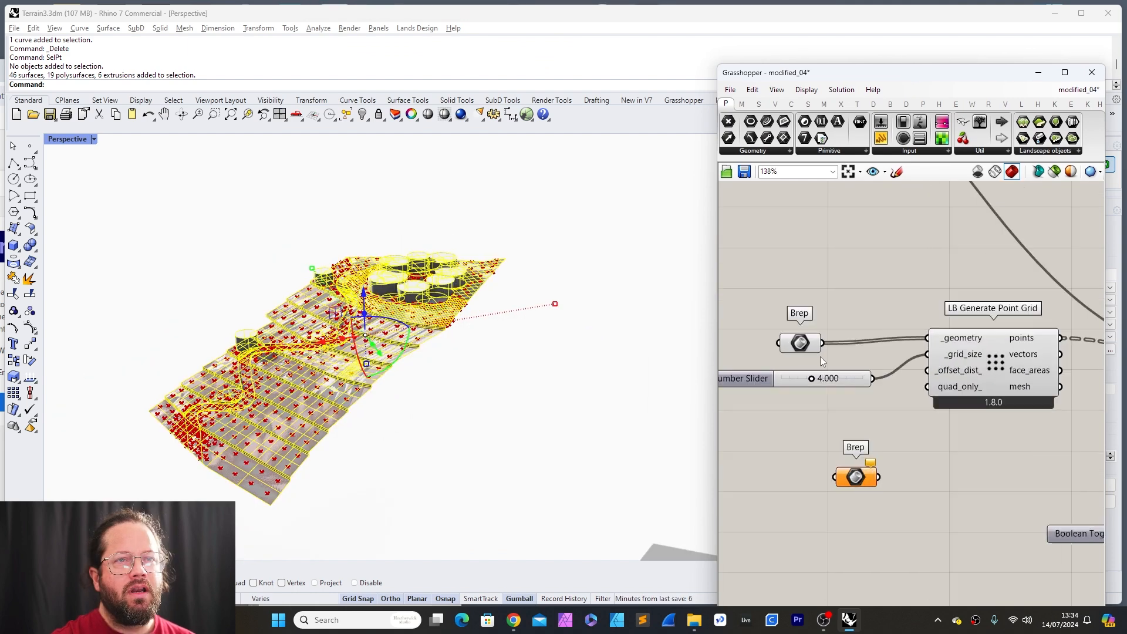
{"action": "left_click_drag", "start_coordinate": [810, 345], "coordinate": [824, 334]}
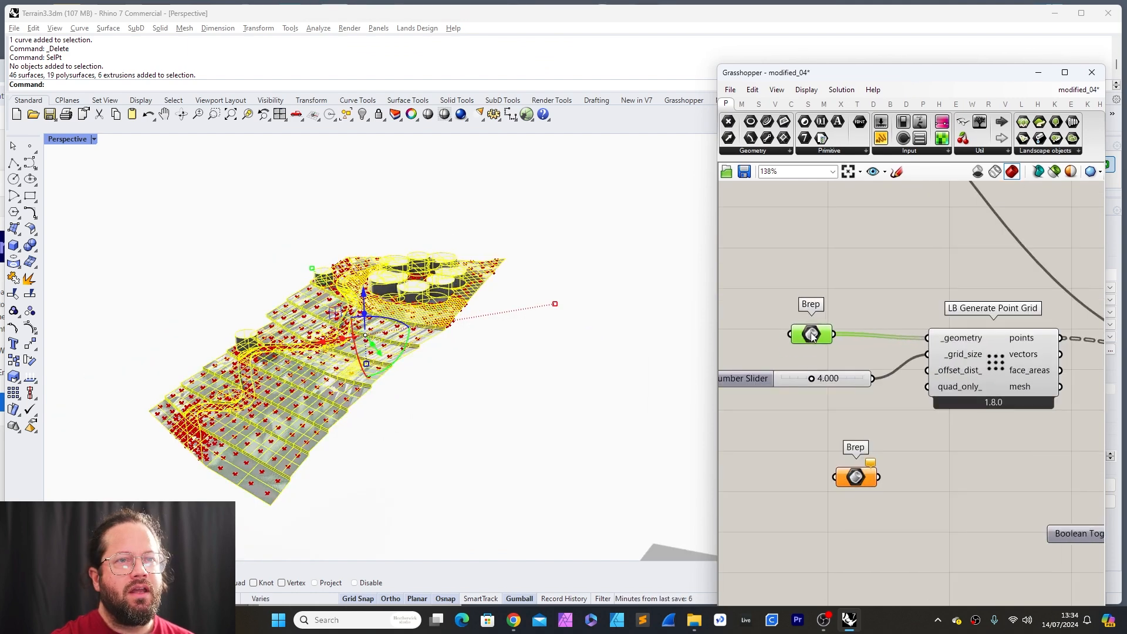
{"action": "left_click", "coordinate": [861, 304]}
Step: Examine LB Human to Sky Relation, particularly its _context input, and the inputs and outputs of LB UTCI Comfort
{"action": "scroll", "coordinate": [854, 440], "scroll_direction": "down", "scroll_amount": 5}
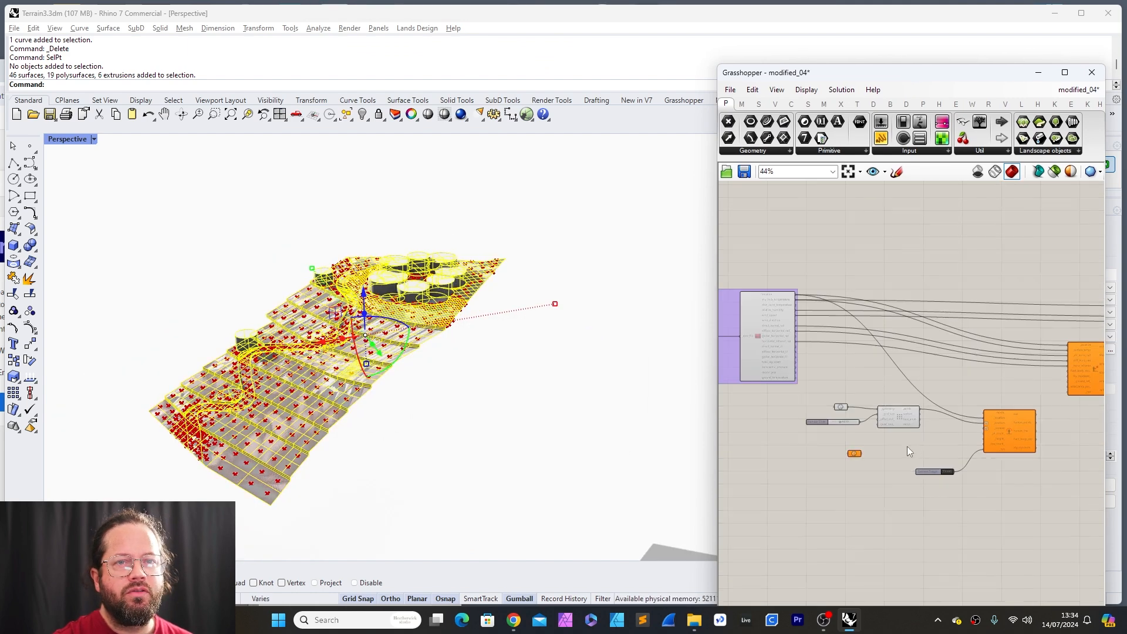
{"action": "scroll", "coordinate": [1043, 432], "scroll_direction": "up", "scroll_amount": 5}
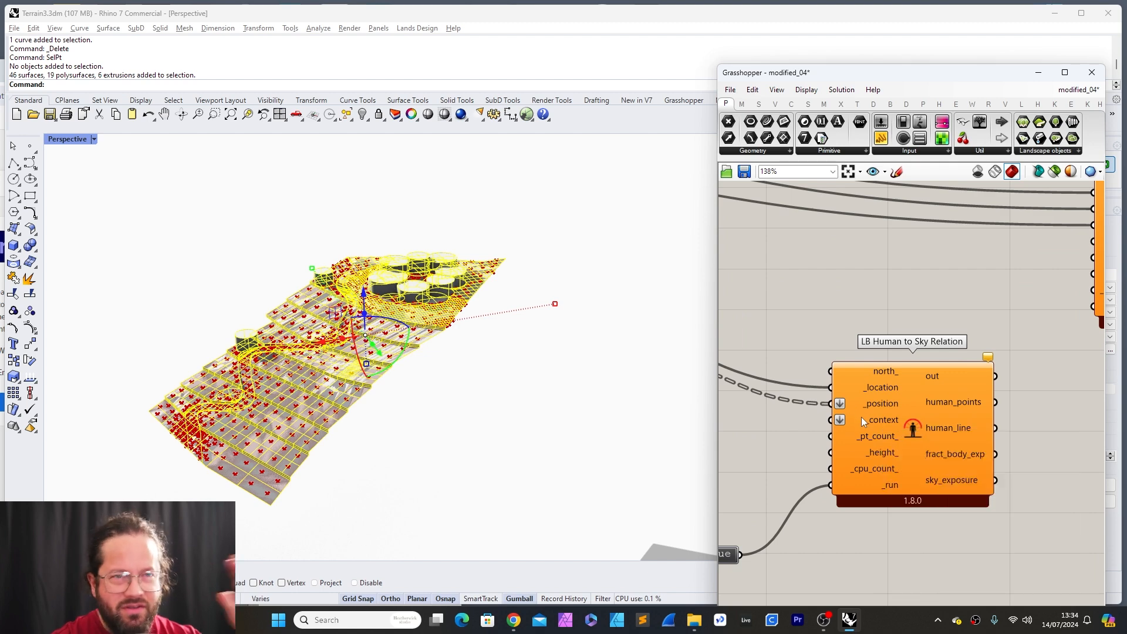
{"action": "scroll", "coordinate": [815, 414], "scroll_direction": "down", "scroll_amount": 2}
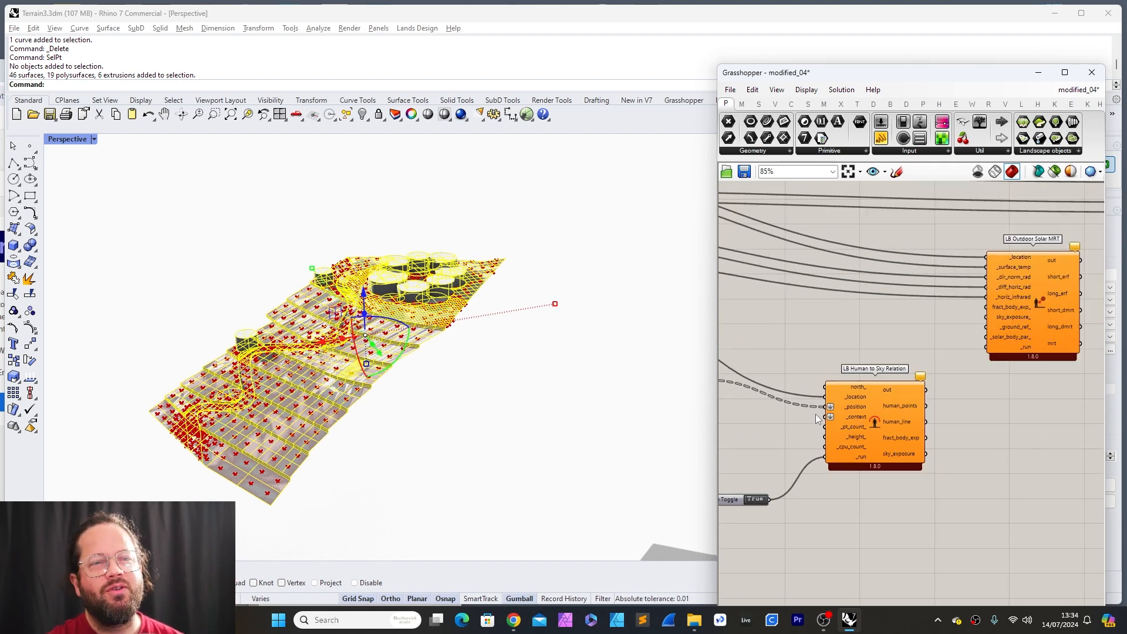
{"action": "mouse_move", "coordinate": [895, 404]}
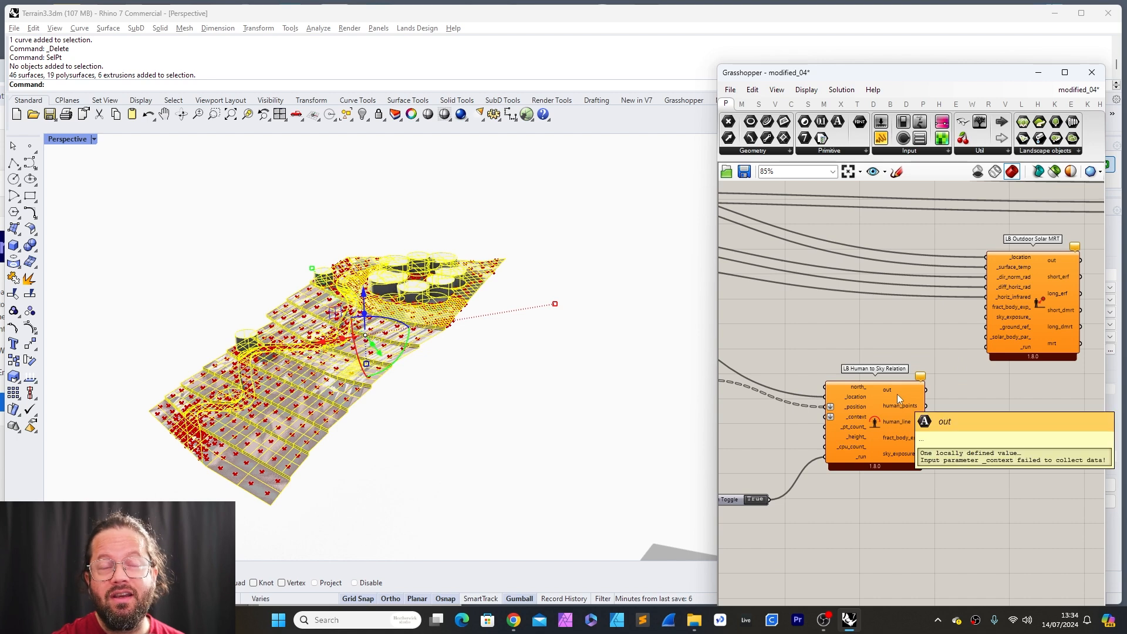
{"action": "scroll", "coordinate": [839, 444], "scroll_direction": "down", "scroll_amount": 3}
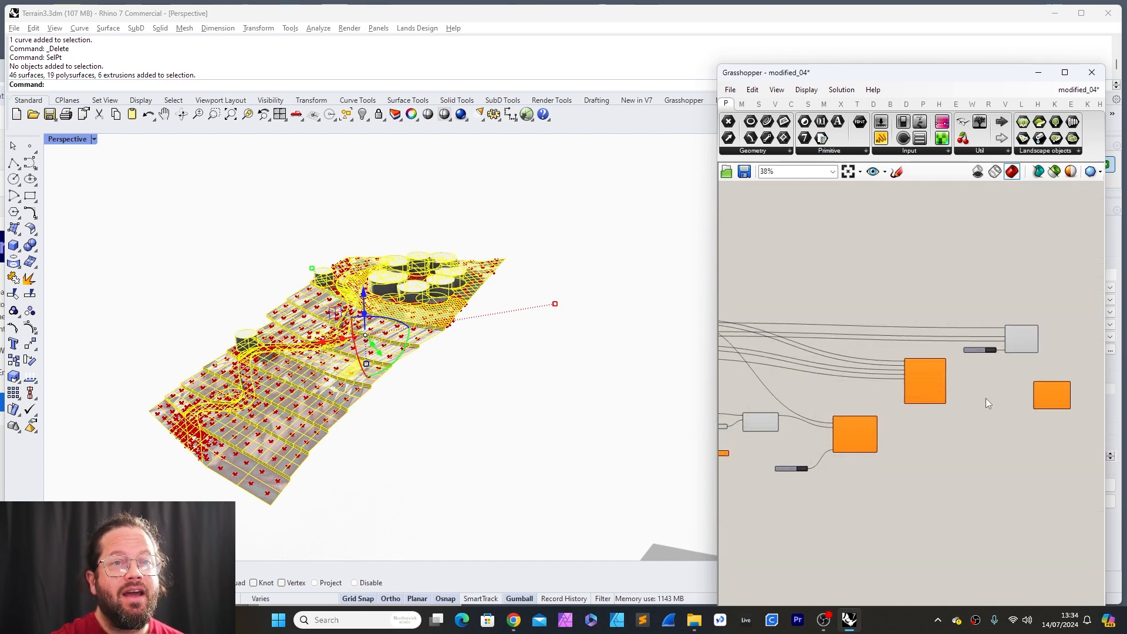
{"action": "scroll", "coordinate": [969, 397], "scroll_direction": "up", "scroll_amount": 5}
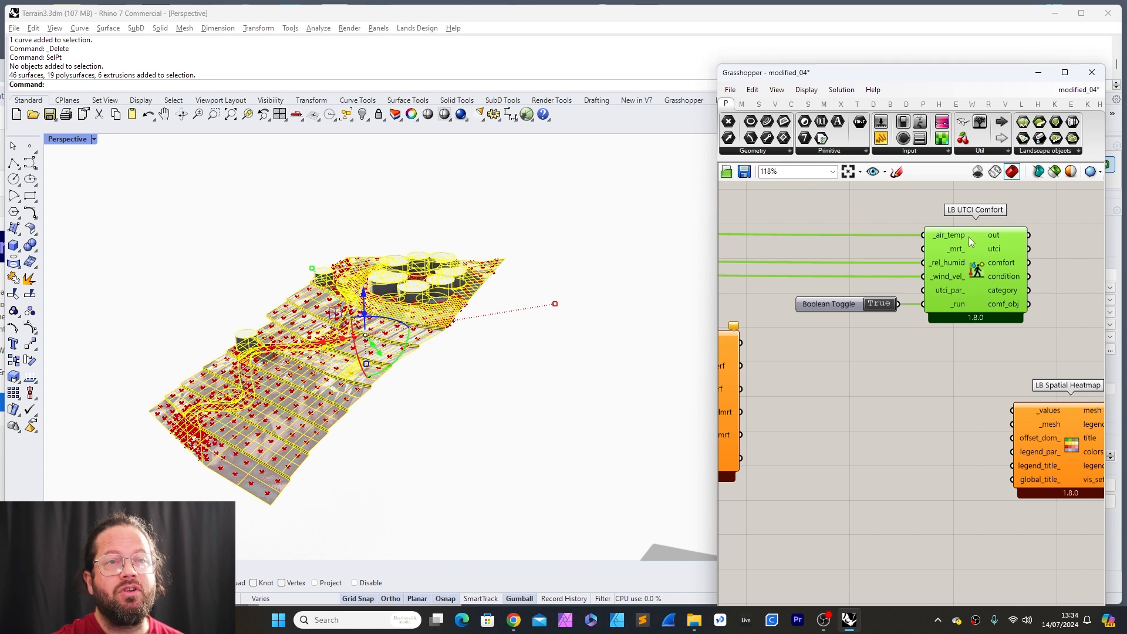
{"action": "mouse_move", "coordinate": [969, 238]}
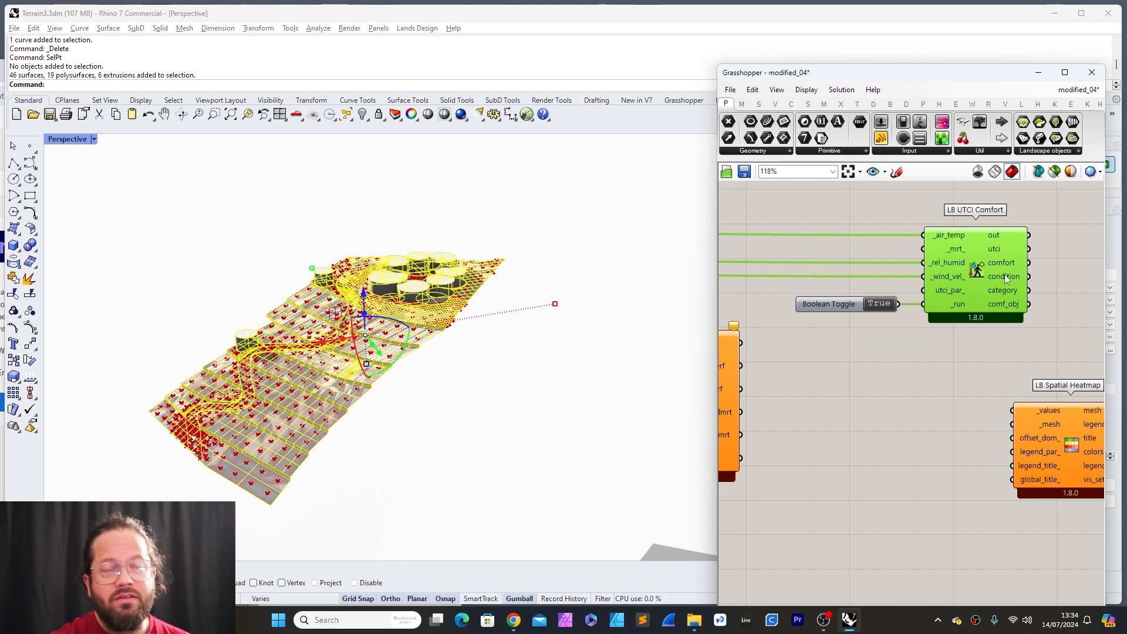
{"action": "mouse_move", "coordinate": [996, 252]}
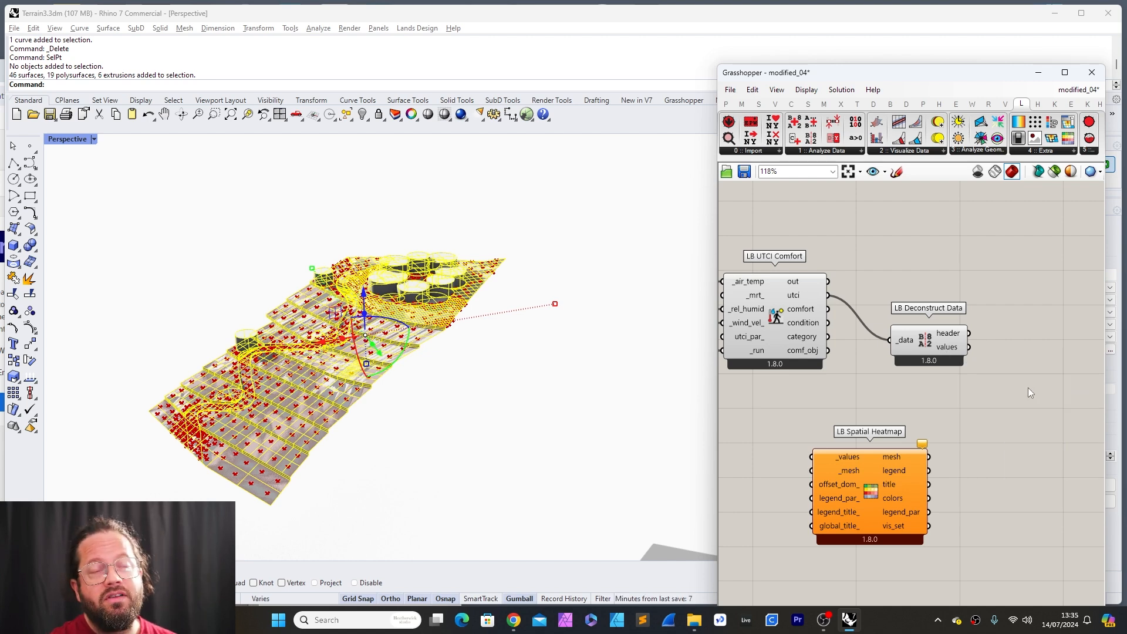
Step: Widen the Grasshopper window and shift LB Outdoor Solar MRT and LB UTCI Comfort slightly away from LB Human to Sky Relation
{"action": "scroll", "coordinate": [992, 373], "scroll_direction": "down", "scroll_amount": 5}
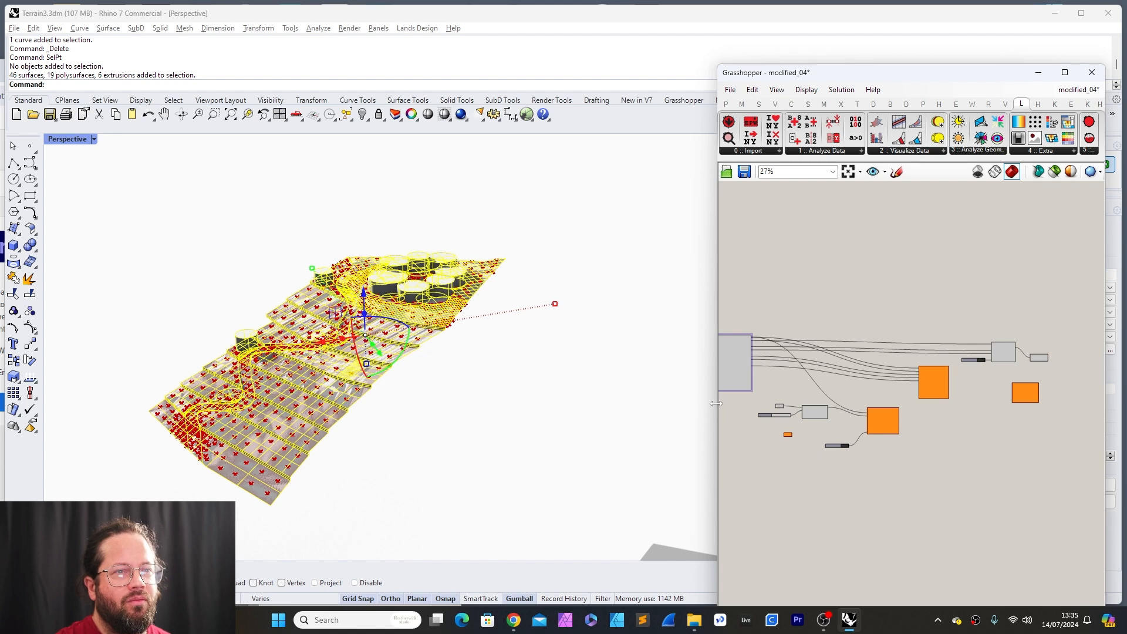
{"action": "left_click_drag", "start_coordinate": [716, 403], "coordinate": [639, 402]}
{"action": "left_click_drag", "start_coordinate": [825, 453], "coordinate": [990, 310]}
{"action": "scroll", "coordinate": [810, 393], "scroll_direction": "up", "scroll_amount": 4}
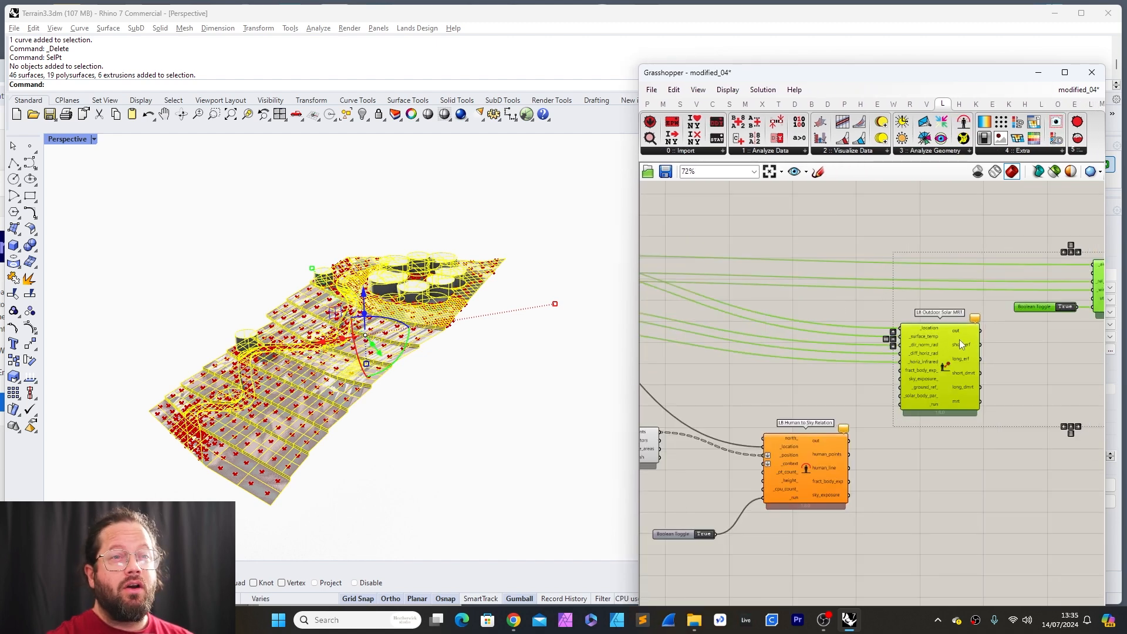
{"action": "left_click_drag", "start_coordinate": [946, 340], "coordinate": [974, 343]}
Step: Move LB Generate Point Grid with its Brep and Number Slider slightly lower on the canvas
{"action": "scroll", "coordinate": [996, 358], "scroll_direction": "down", "scroll_amount": 3}
{"action": "scroll", "coordinate": [970, 441], "scroll_direction": "up", "scroll_amount": 3}
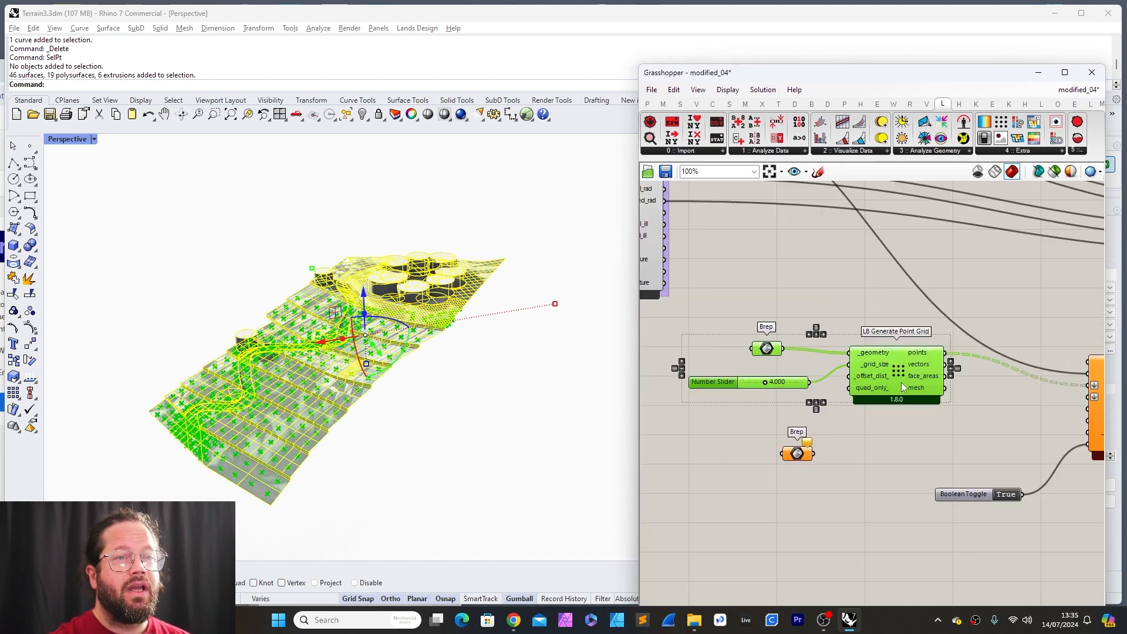
{"action": "left_click_drag", "start_coordinate": [896, 361], "coordinate": [897, 375]}
{"action": "left_click", "coordinate": [840, 451]}
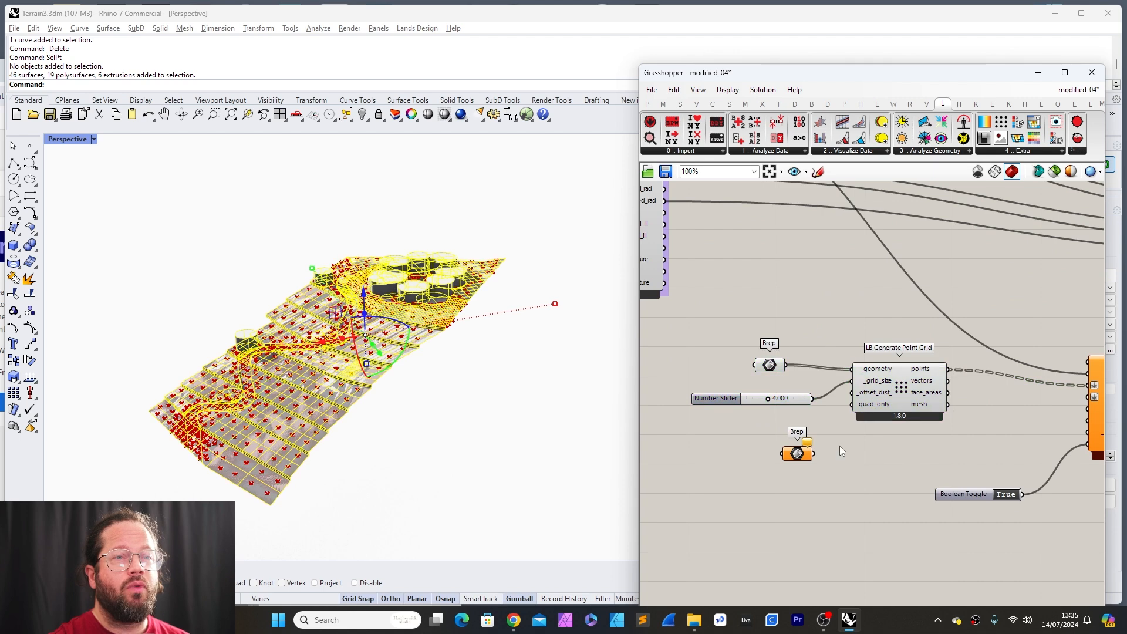
Step: Examine the test points across the terrain and buildings and inspect the points output of LB Generate Point Grid
{"action": "left_click", "coordinate": [432, 368]}
{"action": "scroll", "coordinate": [432, 368], "scroll_direction": "up", "scroll_amount": 6}
{"action": "right_click_drag", "start_coordinate": [428, 352], "coordinate": [357, 324]}
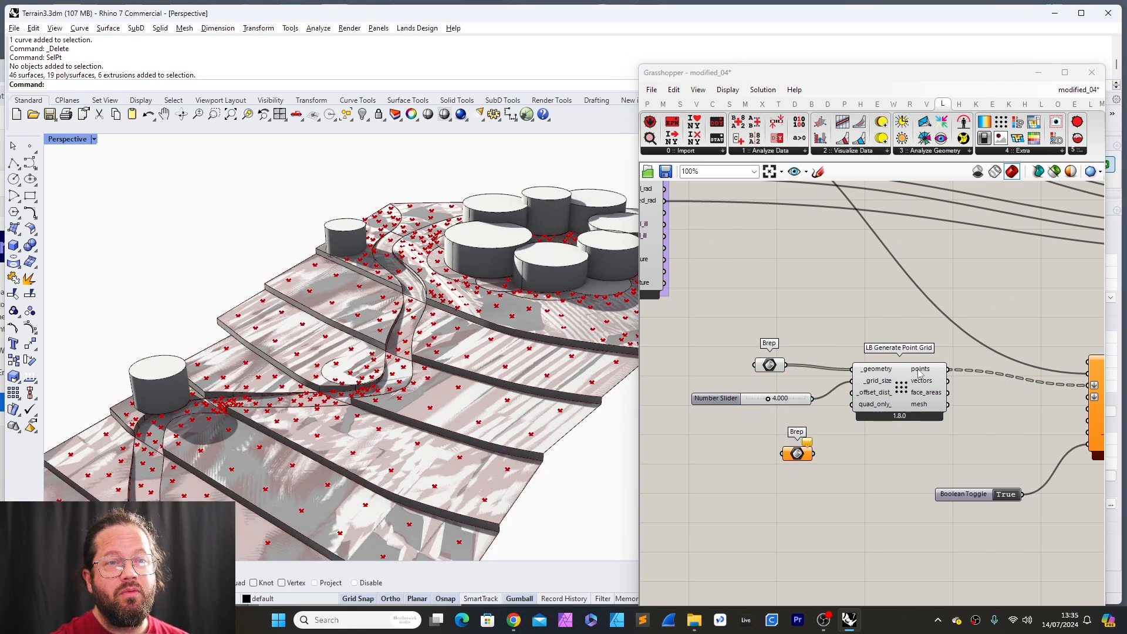
{"action": "mouse_move", "coordinate": [919, 373]}
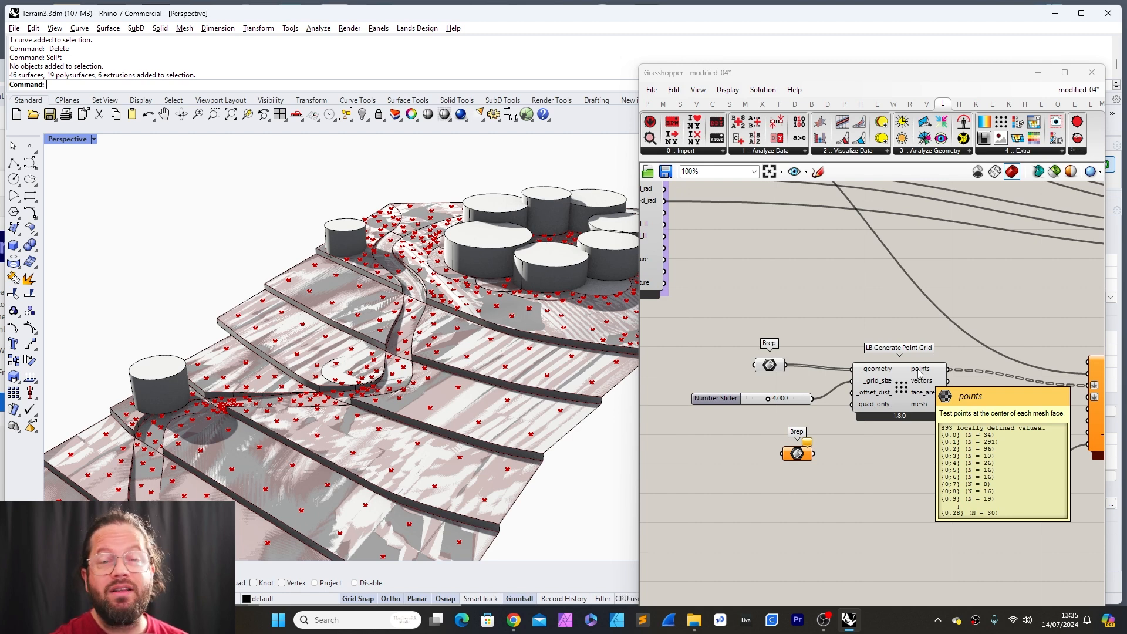
{"action": "scroll", "coordinate": [422, 375], "scroll_direction": "down", "scroll_amount": 10}
{"action": "mouse_move", "coordinate": [421, 378]}
{"action": "right_mouse_down"}
{"action": "mouse_move", "coordinate": [475, 381]}
{"action": "mouse_move", "coordinate": [422, 387]}
{"action": "right_mouse_up"}
{"action": "scroll", "coordinate": [422, 386], "scroll_direction": "up", "scroll_amount": 5}
{"action": "scroll", "coordinate": [421, 385], "scroll_direction": "up", "scroll_amount": 2}
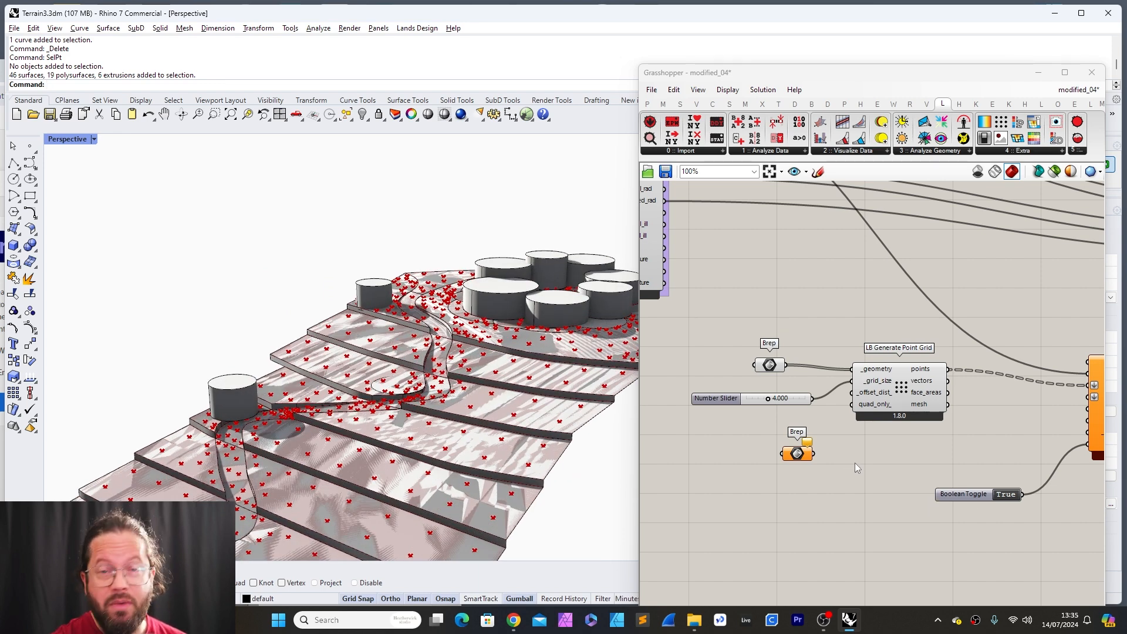
Step: Move the grid-size Number Slider slightly up towards the level of LB Generate Point Grid's _grid_size input
{"action": "left_click_drag", "start_coordinate": [702, 335], "coordinate": [992, 420]}
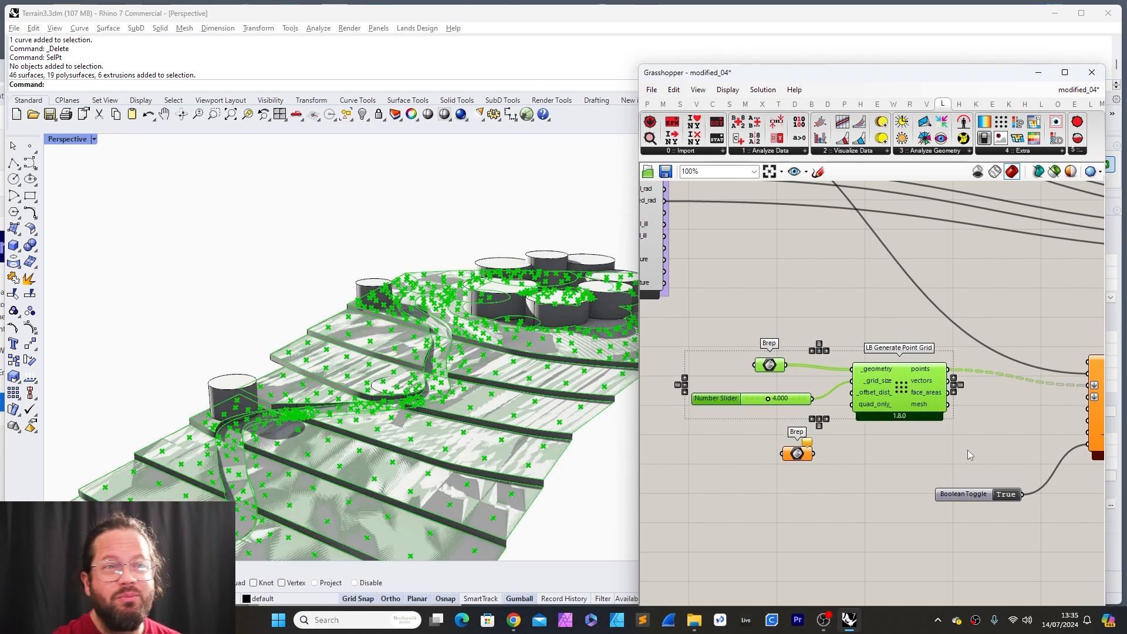
{"action": "left_click", "coordinate": [745, 456]}
{"action": "left_click_drag", "start_coordinate": [736, 402], "coordinate": [734, 392]}
{"action": "left_click", "coordinate": [882, 463]}
Step: Select all the terrain surfaces and cylindrical buildings in the Rhino viewport
{"action": "scroll", "coordinate": [342, 253], "scroll_direction": "down", "scroll_amount": 7}
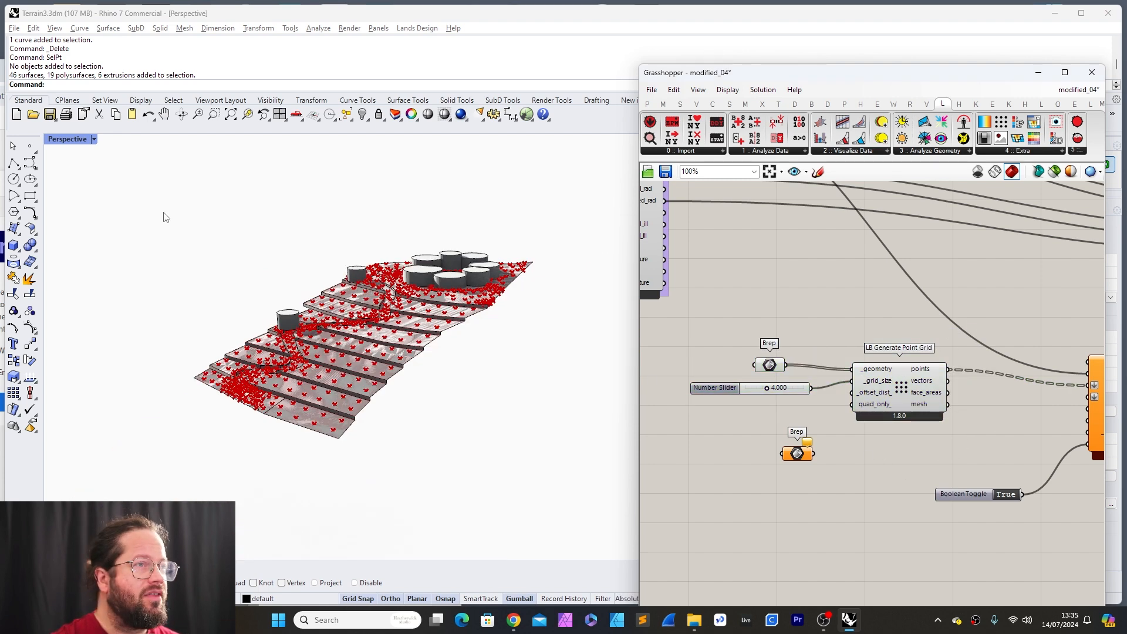
{"action": "left_click_drag", "start_coordinate": [166, 217], "coordinate": [549, 486]}
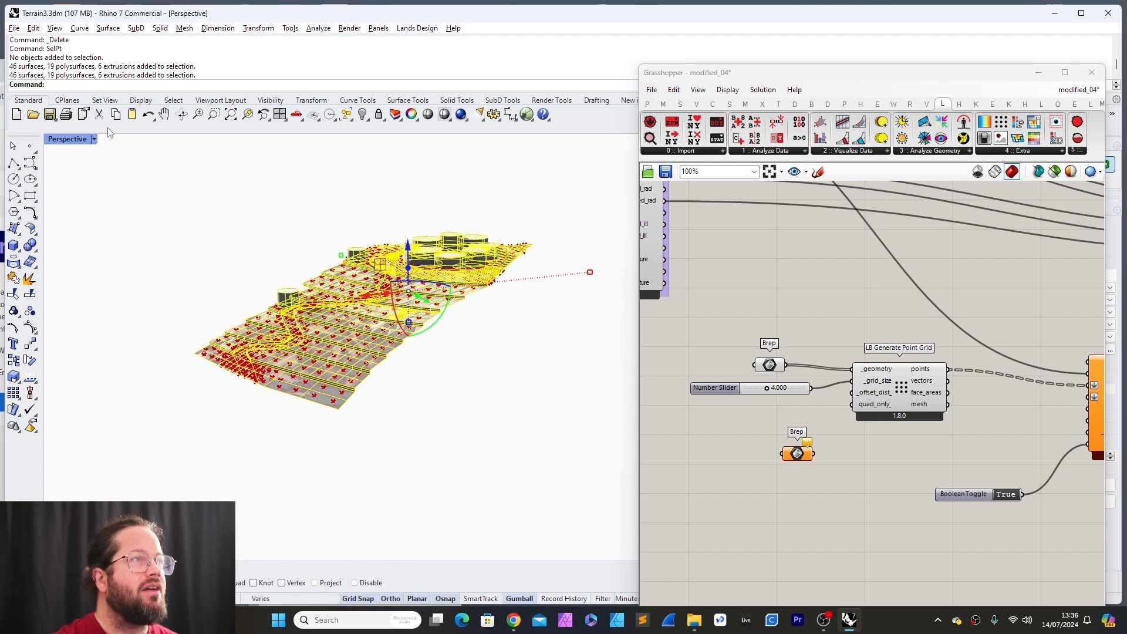
{"action": "left_click", "coordinate": [154, 192]}
{"action": "left_click_drag", "start_coordinate": [120, 178], "coordinate": [565, 443]}
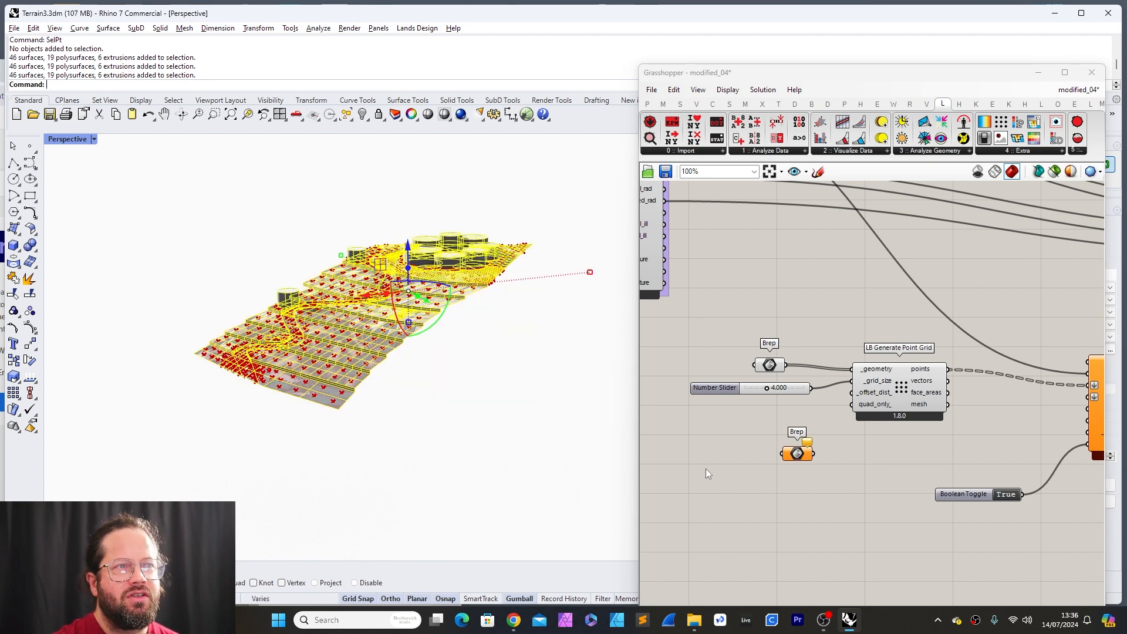
{"action": "scroll", "coordinate": [885, 462], "scroll_direction": "up", "scroll_amount": 2}
{"action": "scroll", "coordinate": [860, 441], "scroll_direction": "down", "scroll_amount": 6}
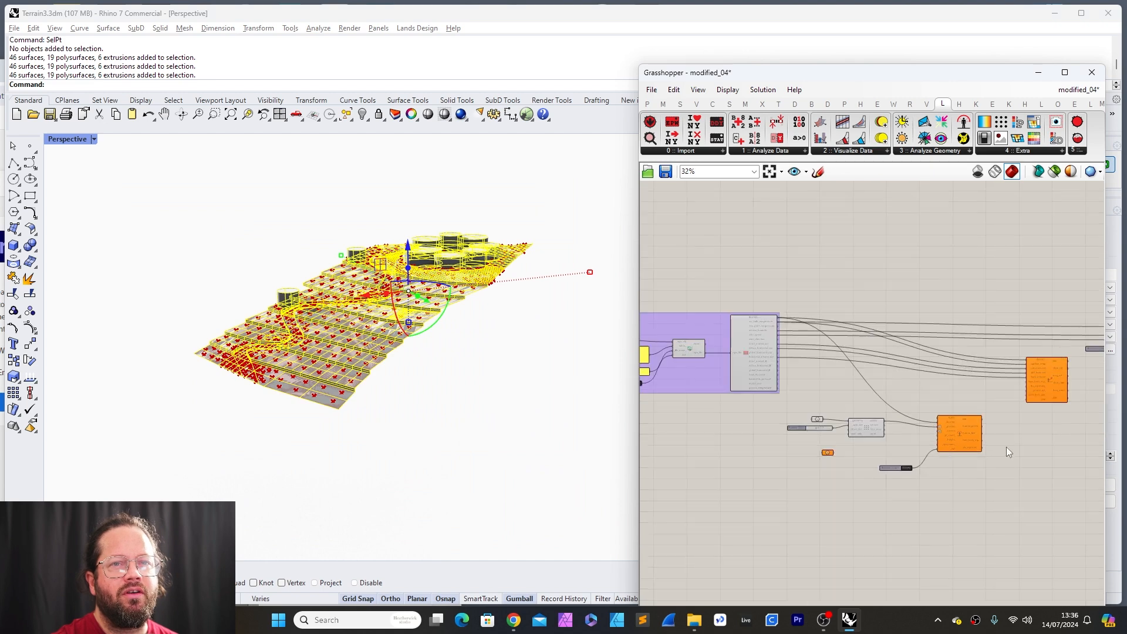
{"action": "scroll", "coordinate": [1008, 452], "scroll_direction": "up", "scroll_amount": 6}
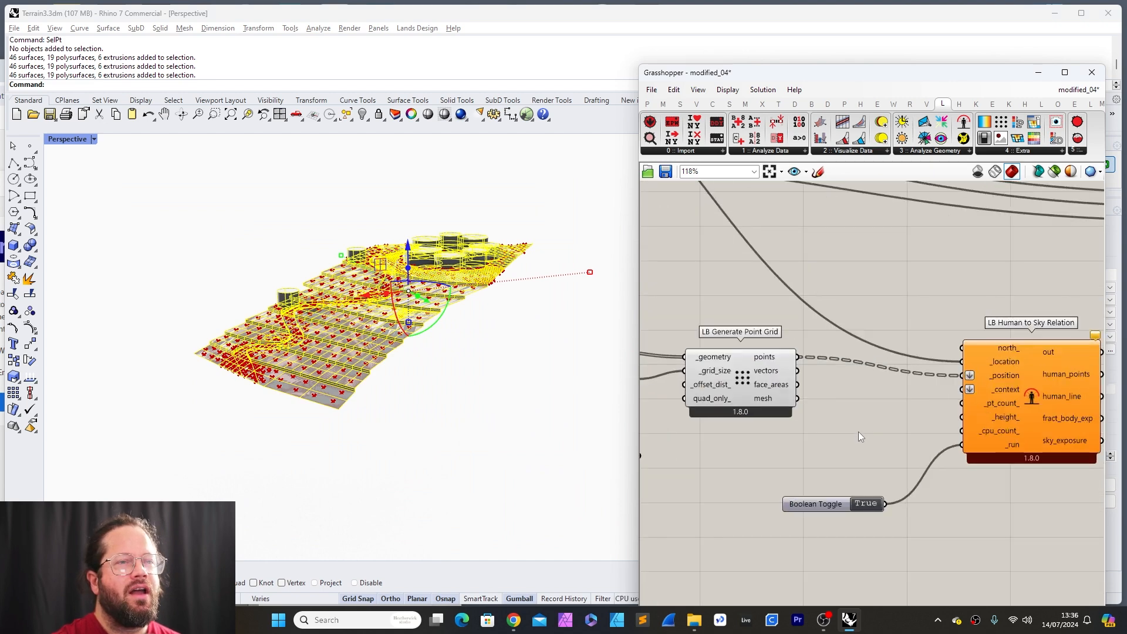
{"action": "scroll", "coordinate": [859, 436], "scroll_direction": "down", "scroll_amount": 4}
{"action": "scroll", "coordinate": [753, 450], "scroll_direction": "up", "scroll_amount": 4}
Step: Select the cylindrical buildings on the terrain in the Rhino viewport for referencing in the new Brep parameter
{"action": "left_click", "coordinate": [434, 353]}
{"action": "scroll", "coordinate": [385, 249], "scroll_direction": "up", "scroll_amount": 4}
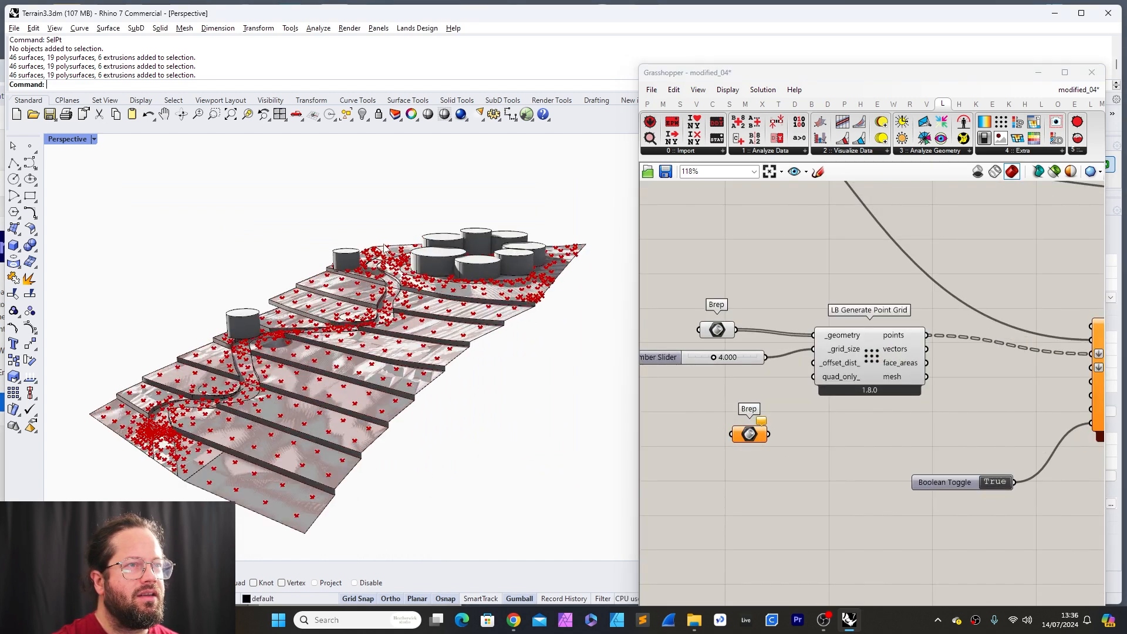
{"action": "left_click", "coordinate": [230, 320]}
{"action": "left_click", "coordinate": [343, 260], "text": "shift"}
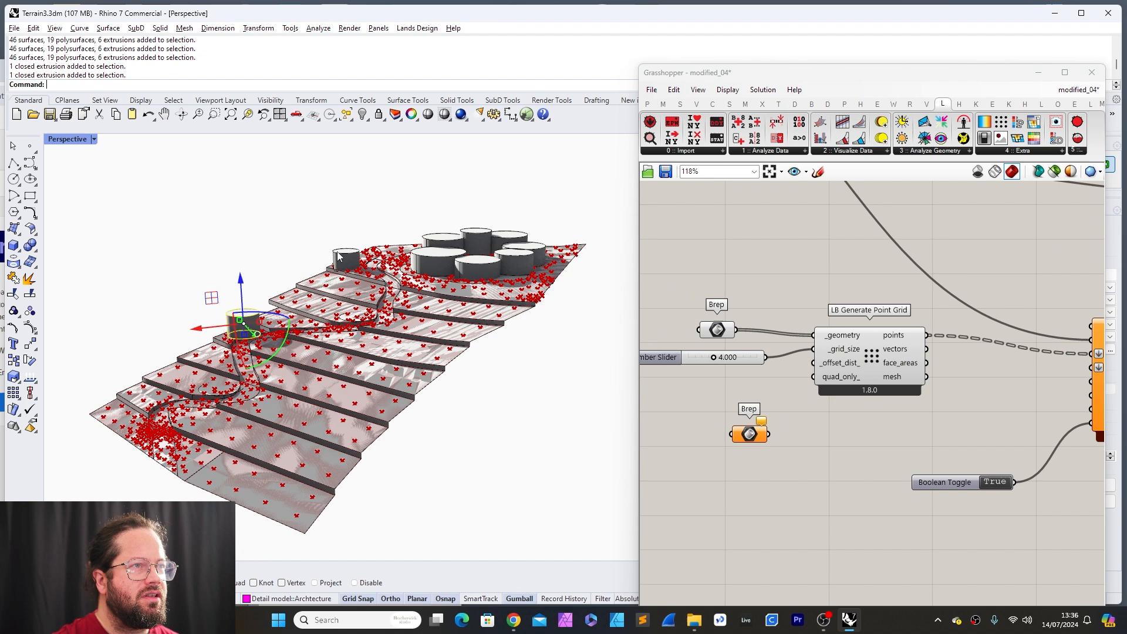
{"action": "left_click", "coordinate": [447, 260], "text": "shift"}
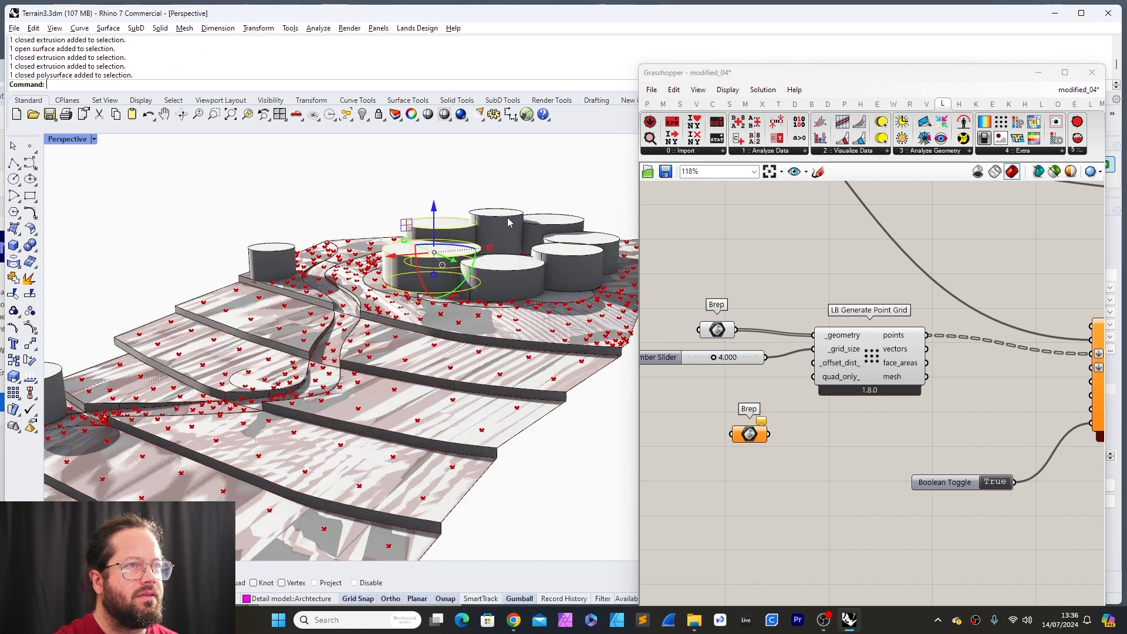
{"action": "left_click", "coordinate": [498, 212], "text": "shift"}
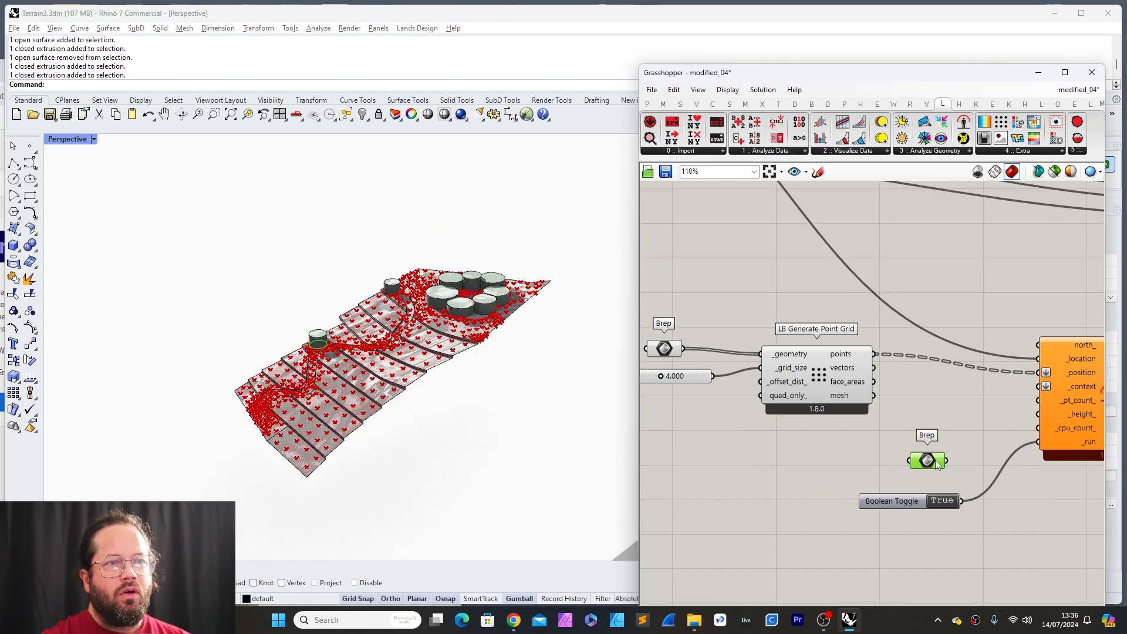
Step: Connect the buildings Brep to LB Human to Sky Relation's _context input and shift the terrain Brep closer to LB Generate Point Grid
{"action": "left_click_drag", "start_coordinate": [925, 460], "coordinate": [906, 427]}
{"action": "scroll", "coordinate": [991, 418], "scroll_direction": "down", "scroll_amount": 2}
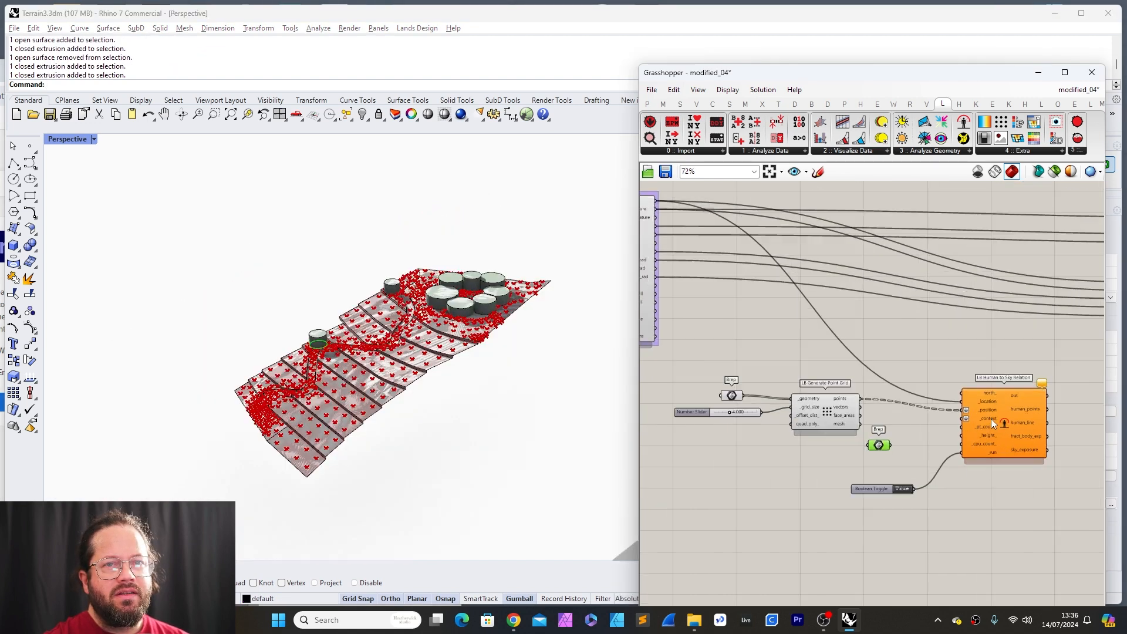
{"action": "scroll", "coordinate": [933, 430], "scroll_direction": "up", "scroll_amount": 5}
{"action": "scroll", "coordinate": [942, 446], "scroll_direction": "down", "scroll_amount": 4}
{"action": "scroll", "coordinate": [877, 455], "scroll_direction": "up", "scroll_amount": 1}
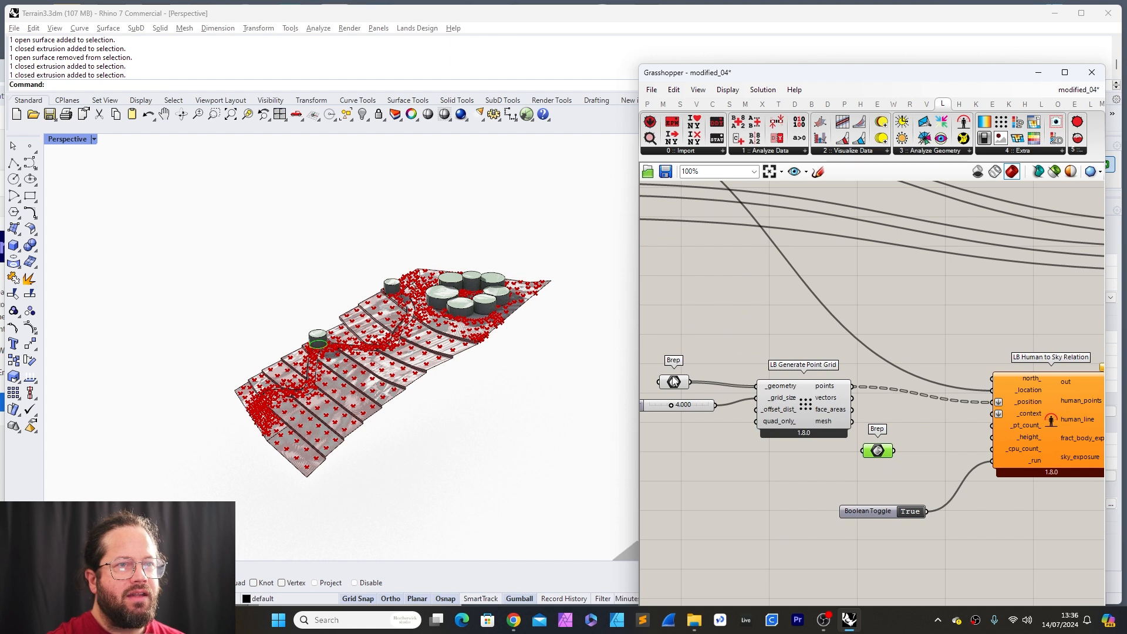
{"action": "mouse_move", "coordinate": [673, 381]}
{"action": "left_mouse_down"}
{"action": "mouse_move", "coordinate": [730, 326]}
{"action": "mouse_move", "coordinate": [694, 380]}
{"action": "left_mouse_up"}
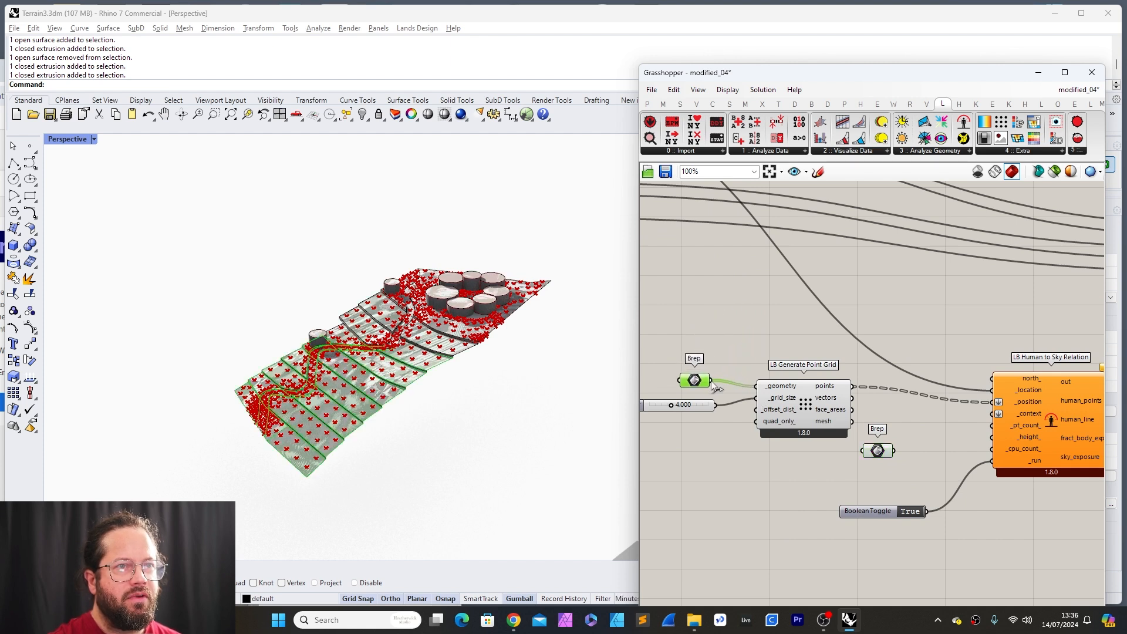
{"action": "left_click_drag", "start_coordinate": [904, 455], "coordinate": [999, 414]}
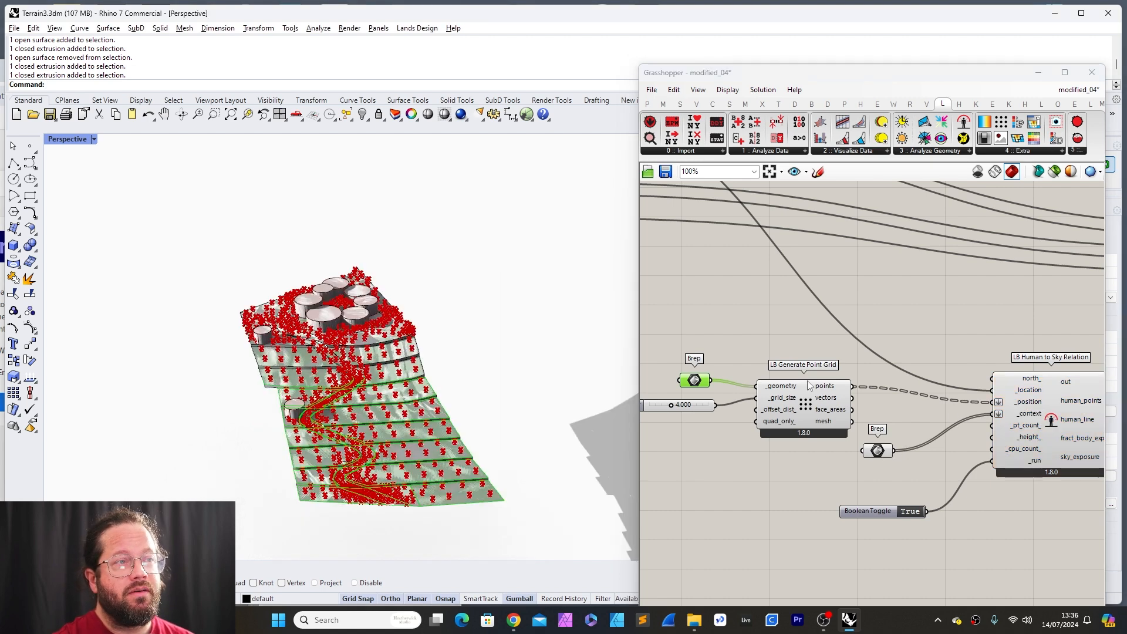
Step: Turn off the preview of the terrain Brep and of LB Generate Point Grid
{"action": "right_click_drag", "start_coordinate": [687, 396], "coordinate": [764, 399]}
{"action": "left_click", "coordinate": [760, 399]}
{"action": "left_click", "coordinate": [767, 382]}
{"action": "right_click", "coordinate": [770, 384]}
{"action": "right_click", "coordinate": [882, 392]}
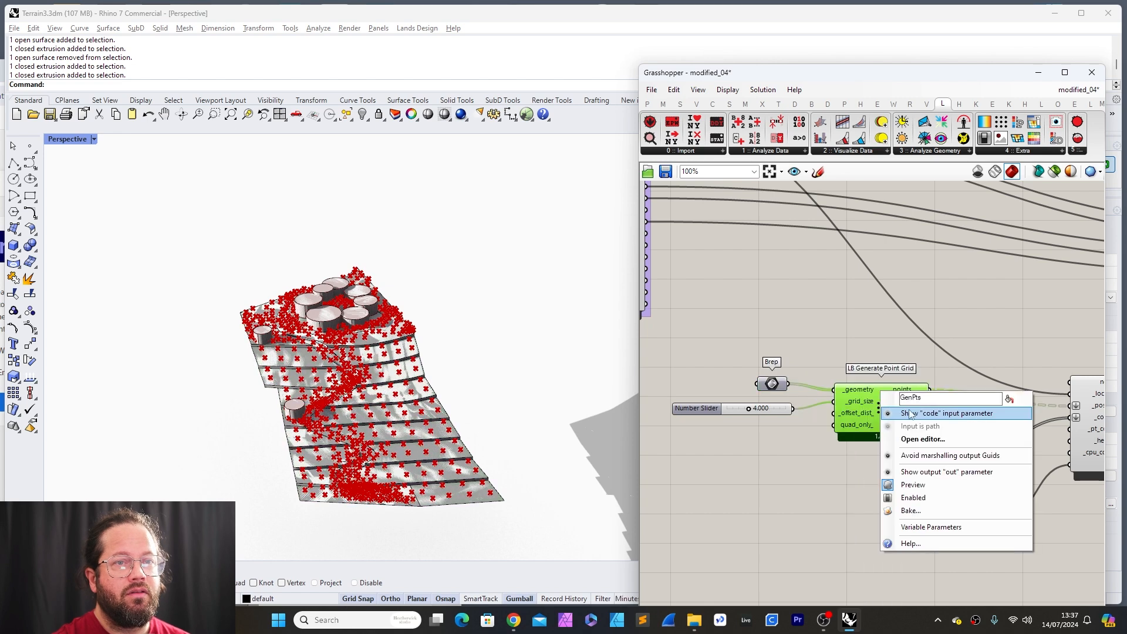
{"action": "left_click", "coordinate": [913, 485]}
{"action": "left_click", "coordinate": [834, 469]}
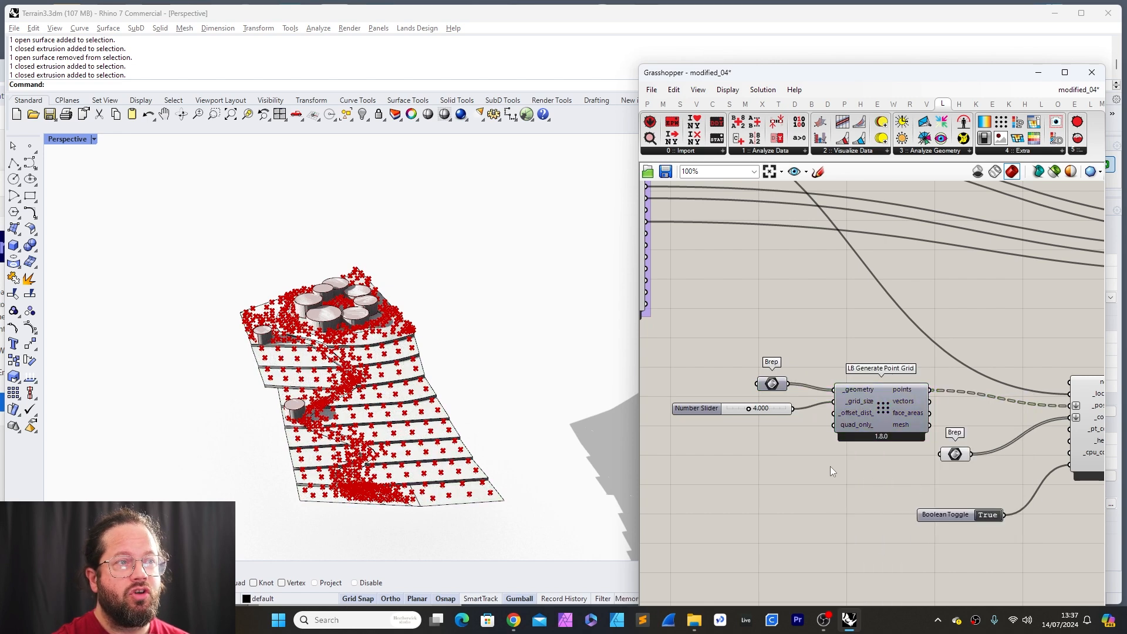
Step: Turn off the preview of the buildings Brep connected to _context
{"action": "left_click", "coordinate": [883, 410]}
{"action": "right_click_drag", "start_coordinate": [472, 432], "coordinate": [356, 402]}
{"action": "right_click", "coordinate": [955, 454]}
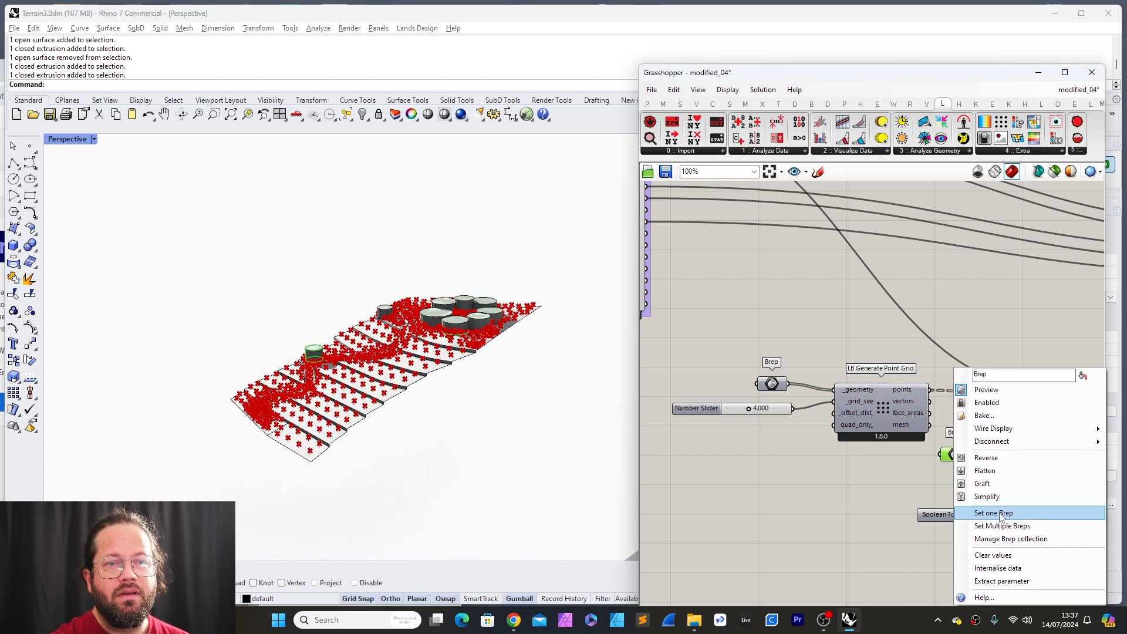
{"action": "left_click", "coordinate": [983, 390]}
{"action": "left_click", "coordinate": [970, 409]}
Step: Hide all the terrain surfaces and buildings in the Rhino model
{"action": "right_click_drag", "start_coordinate": [463, 360], "coordinate": [403, 407]}
{"action": "scroll", "coordinate": [346, 303], "scroll_direction": "down", "scroll_amount": 9}
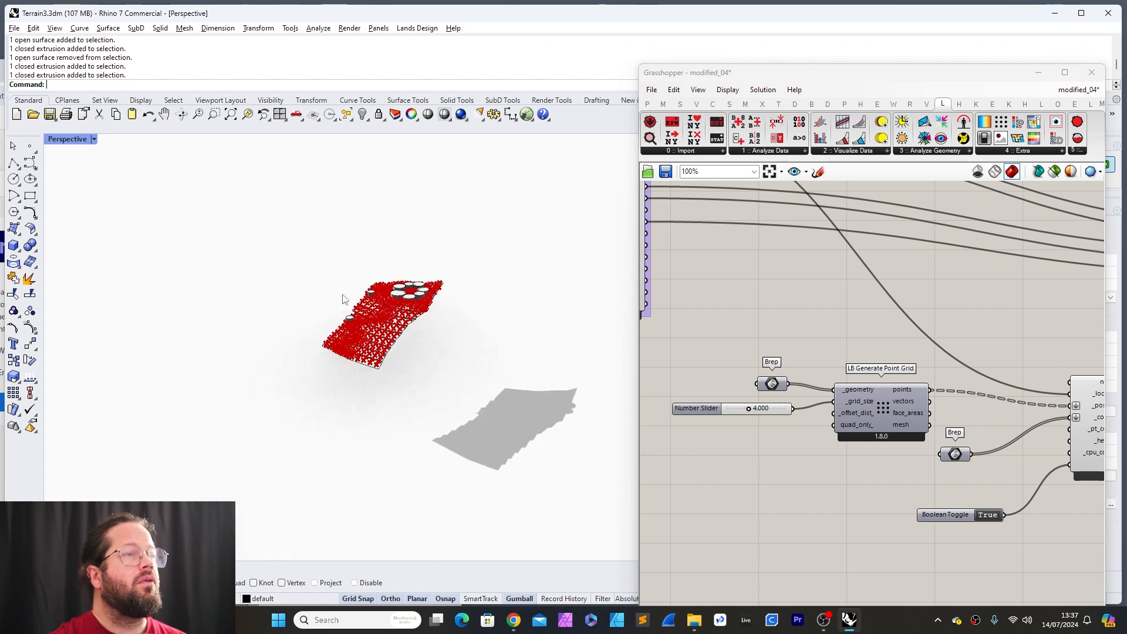
{"action": "left_click_drag", "start_coordinate": [280, 240], "coordinate": [490, 428]}
{"action": "left_click", "coordinate": [362, 114]}
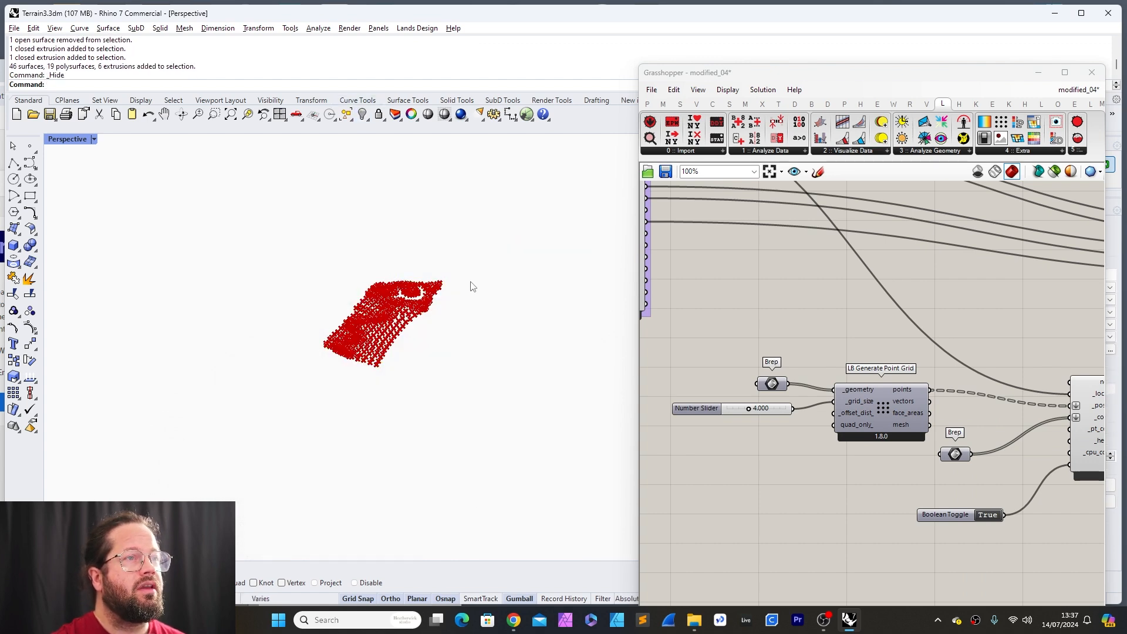
Step: Set the viewport to Shaded display and turn the previews of the terrain and buildings Breps back on
{"action": "scroll", "coordinate": [463, 284], "scroll_direction": "up", "scroll_amount": 6}
{"action": "scroll", "coordinate": [845, 396], "scroll_direction": "down", "scroll_amount": 5}
{"action": "scroll", "coordinate": [845, 395], "scroll_direction": "up", "scroll_amount": 4}
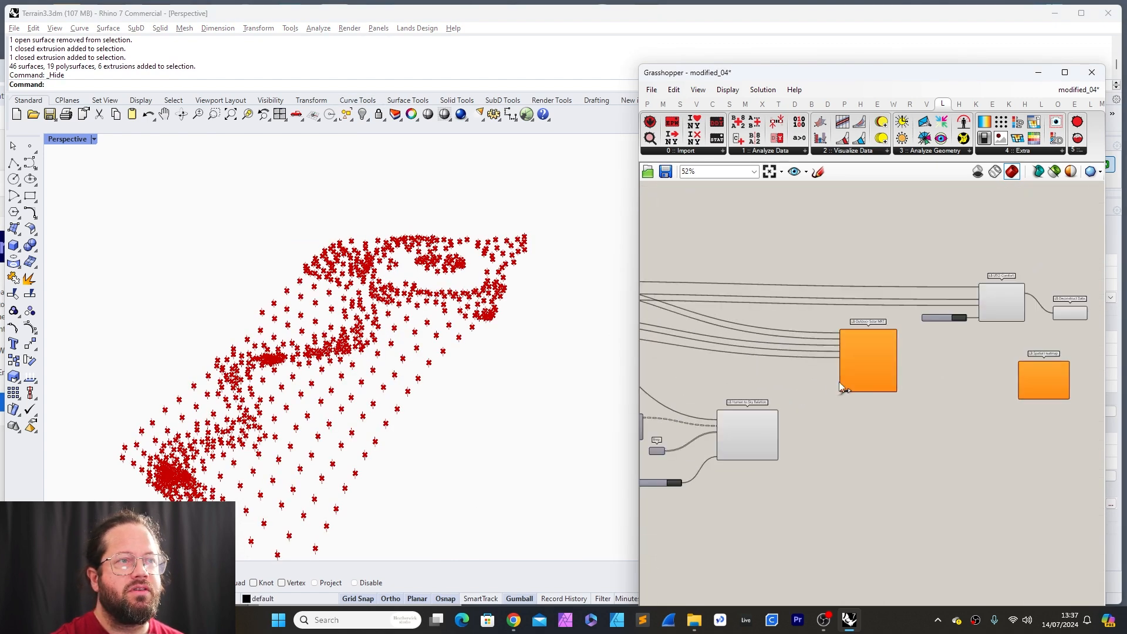
{"action": "scroll", "coordinate": [825, 427], "scroll_direction": "up", "scroll_amount": 6}
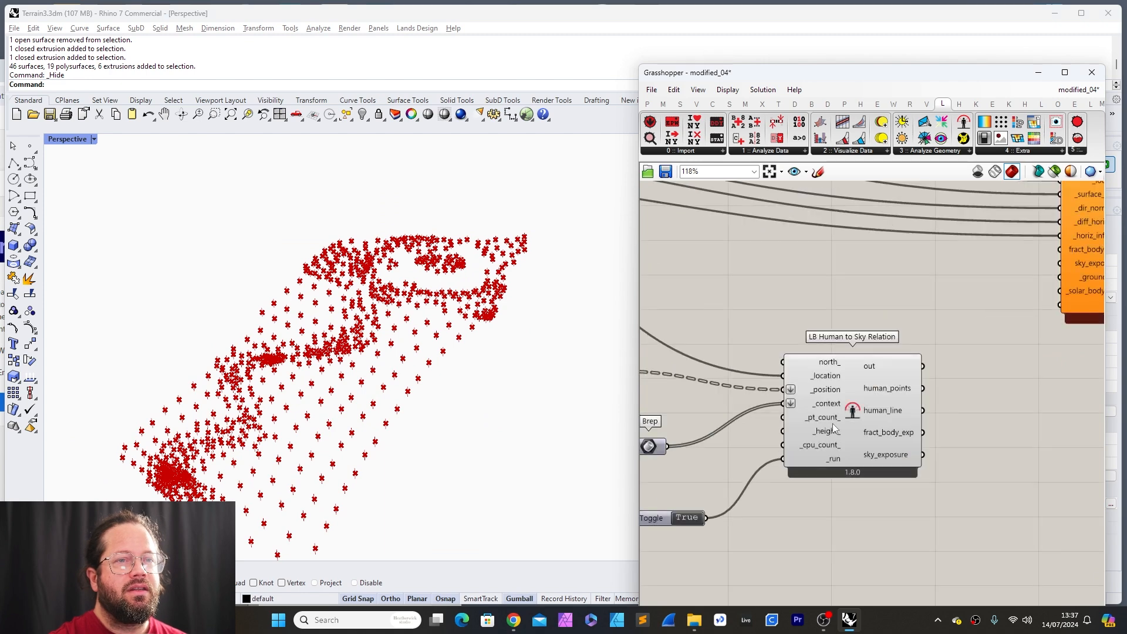
{"action": "mouse_move", "coordinate": [487, 363]}
{"action": "right_mouse_down"}
{"action": "mouse_move", "coordinate": [412, 385]}
{"action": "mouse_move", "coordinate": [426, 380]}
{"action": "right_mouse_up"}
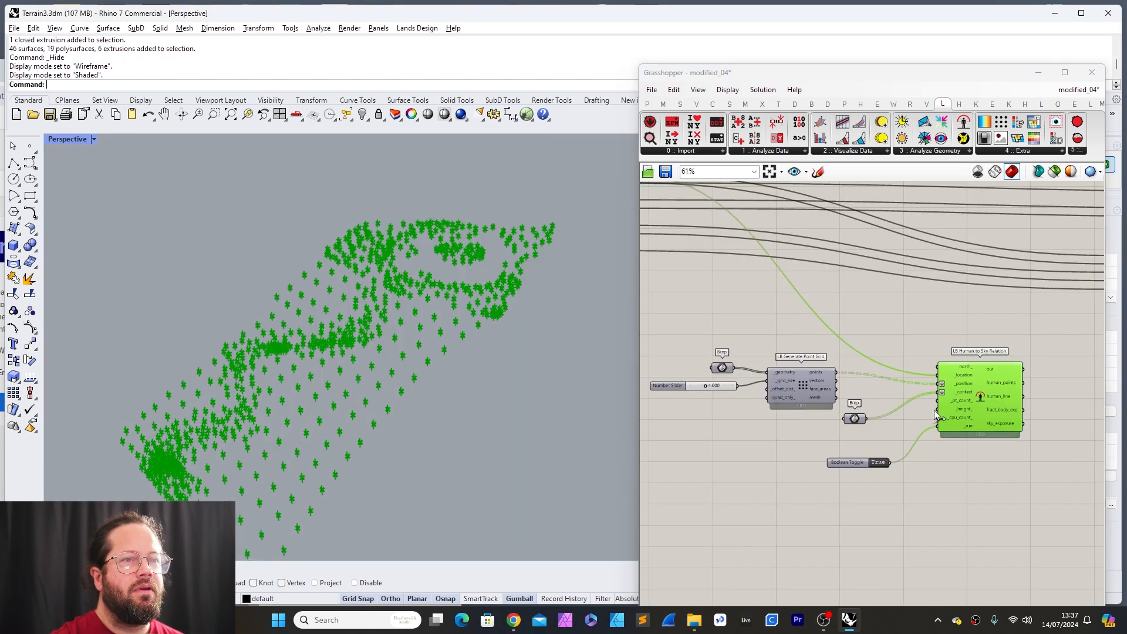
{"action": "right_click", "coordinate": [785, 359]}
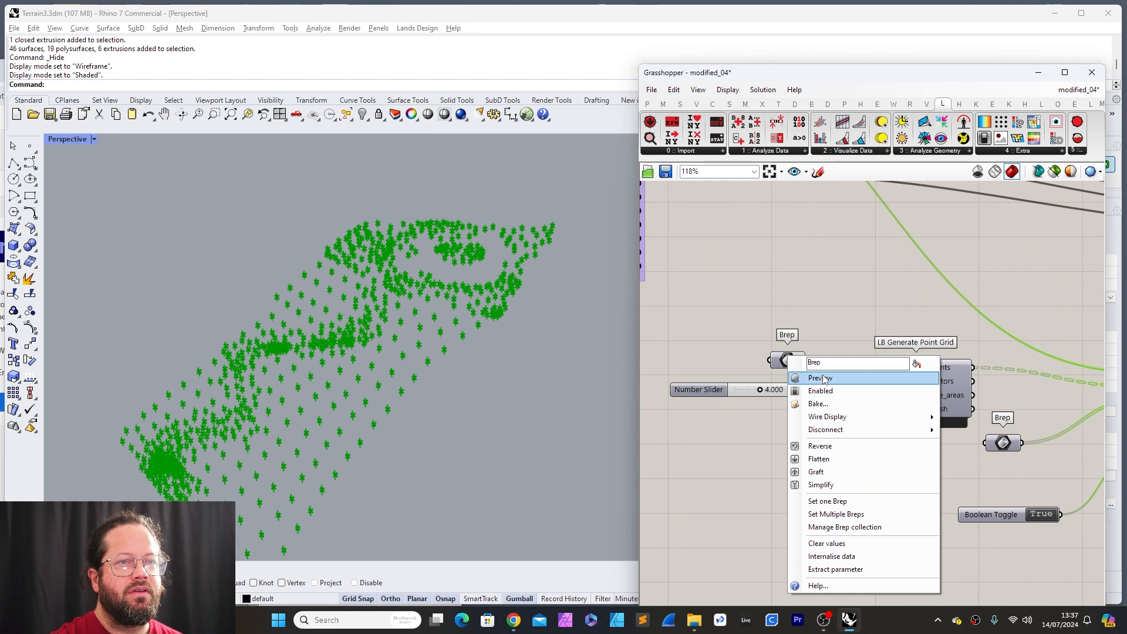
{"action": "left_click", "coordinate": [796, 377]}
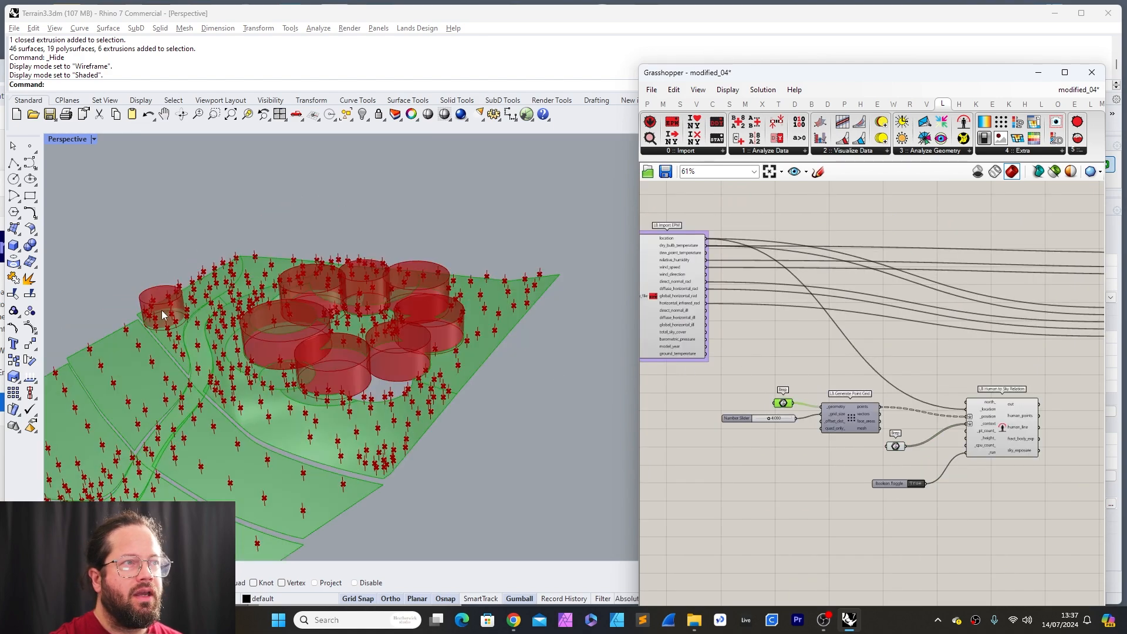
Step: Show the hidden circular surface beneath the building cluster and add it to the terrain Brep, hiding it again in Rhino
{"action": "right_click_drag", "start_coordinate": [481, 314], "coordinate": [318, 397]}
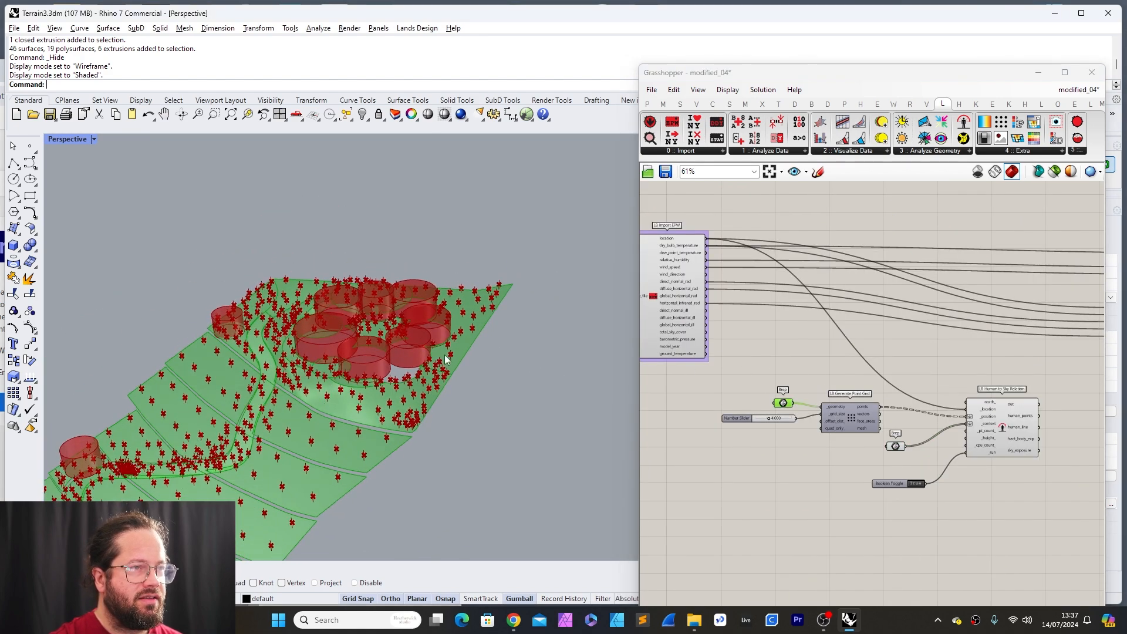
{"action": "scroll", "coordinate": [405, 355], "scroll_direction": "up", "scroll_amount": 10}
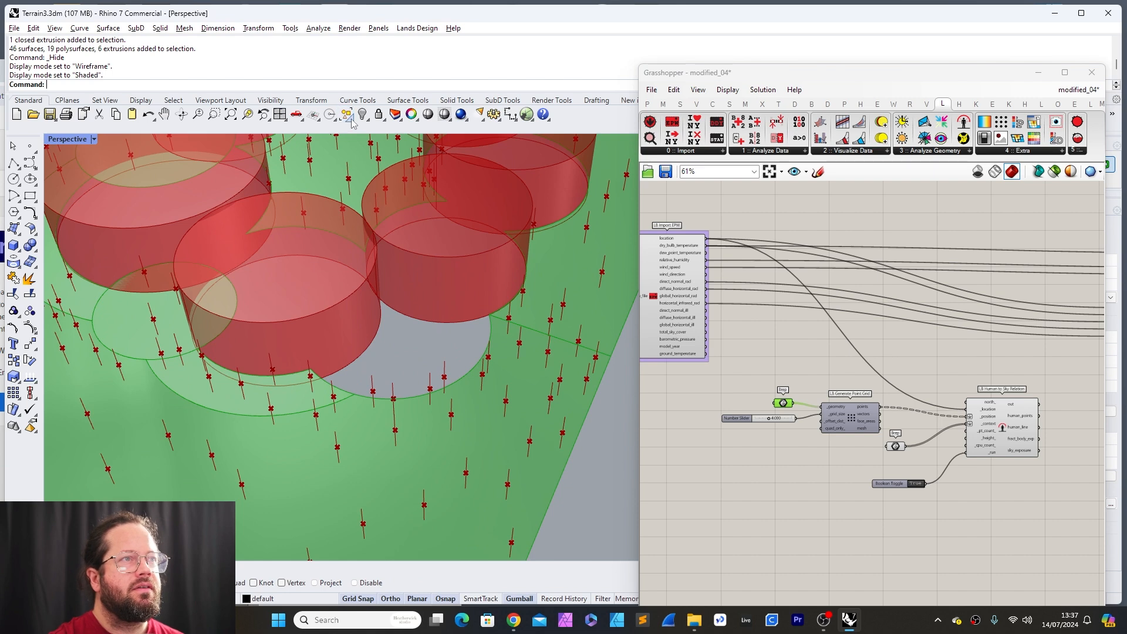
{"action": "left_click", "coordinate": [362, 115]}
{"action": "left_click", "coordinate": [413, 154]}
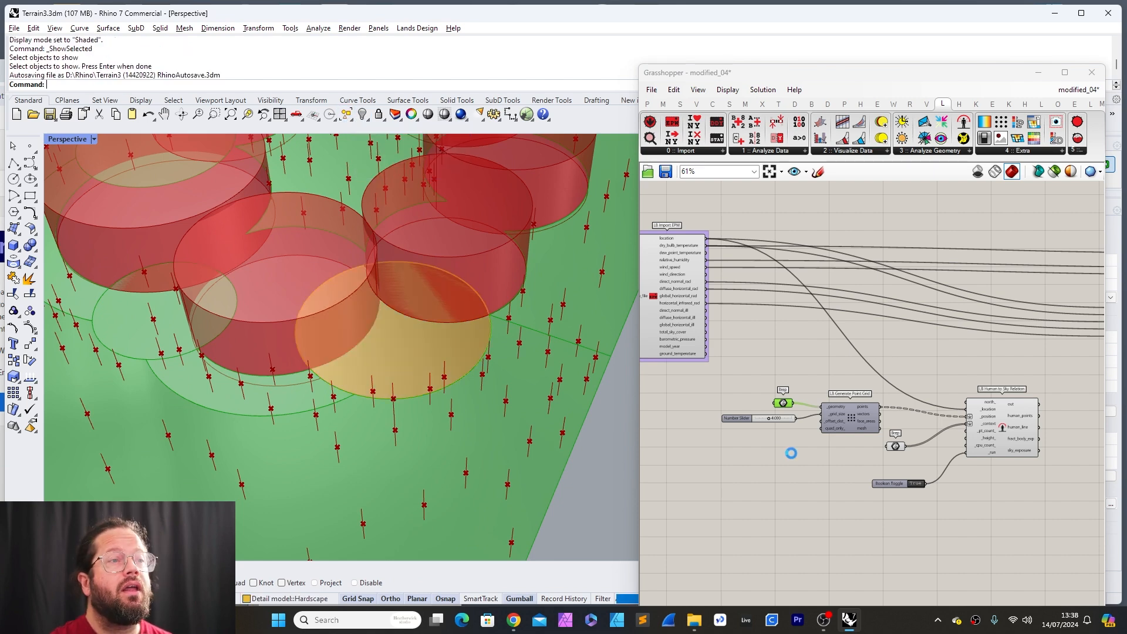
{"action": "right_click", "coordinate": [783, 403]}
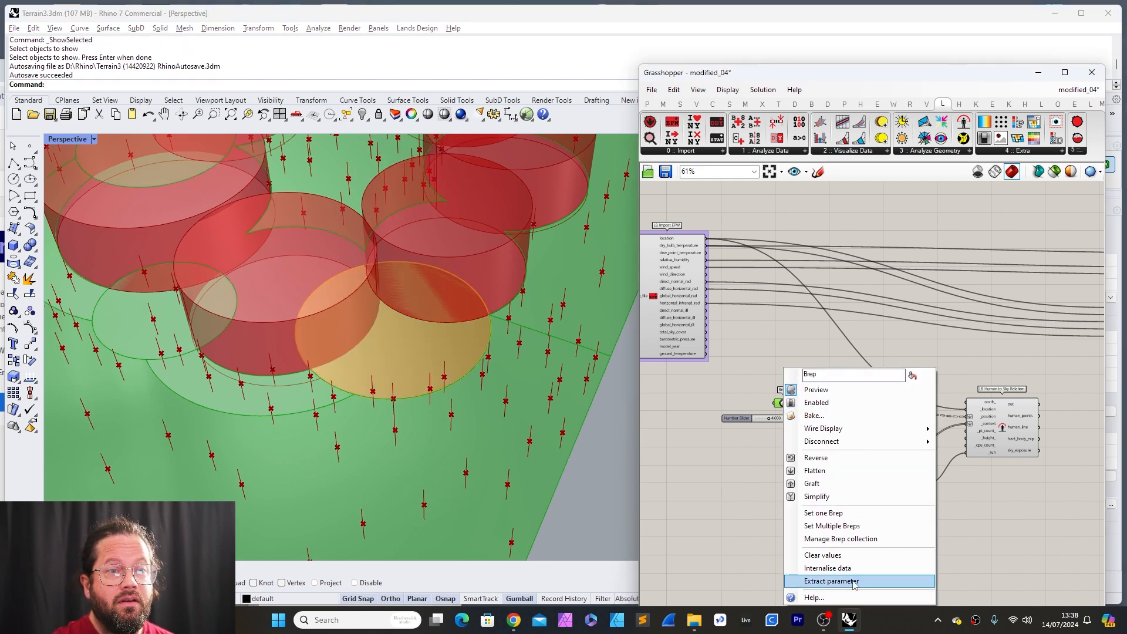
{"action": "left_click", "coordinate": [823, 513]}
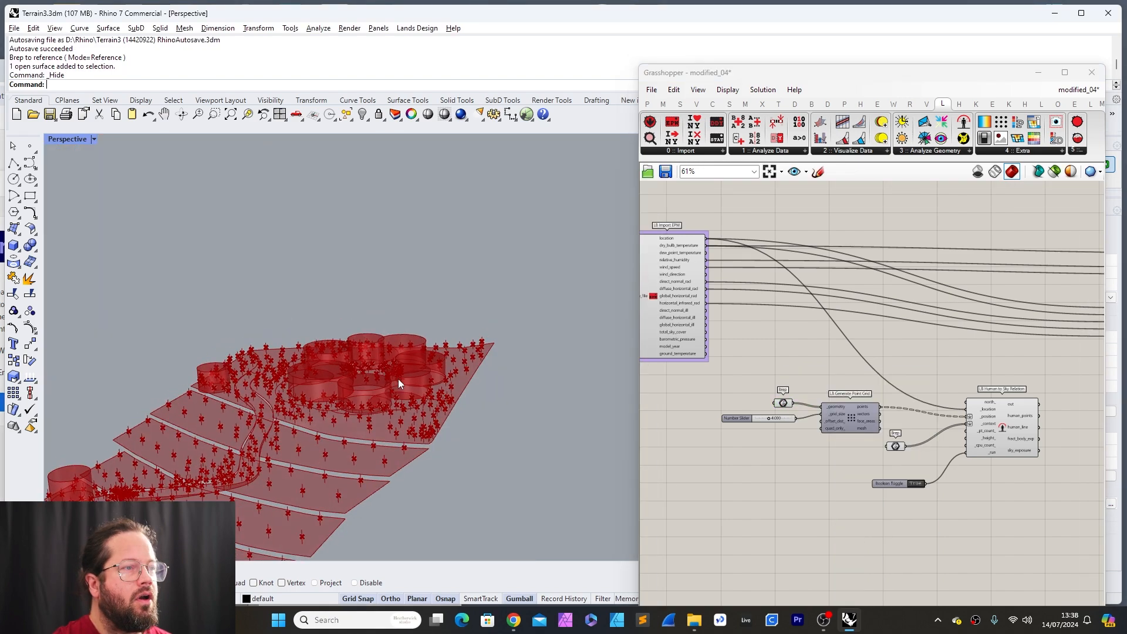
Step: Examine the terrain preview with its test points and check which surfaces belong to the Brep feeding LB Generate Point Grid
{"action": "scroll", "coordinate": [381, 423], "scroll_direction": "down", "scroll_amount": 6}
{"action": "scroll", "coordinate": [320, 456], "scroll_direction": "up", "scroll_amount": 12}
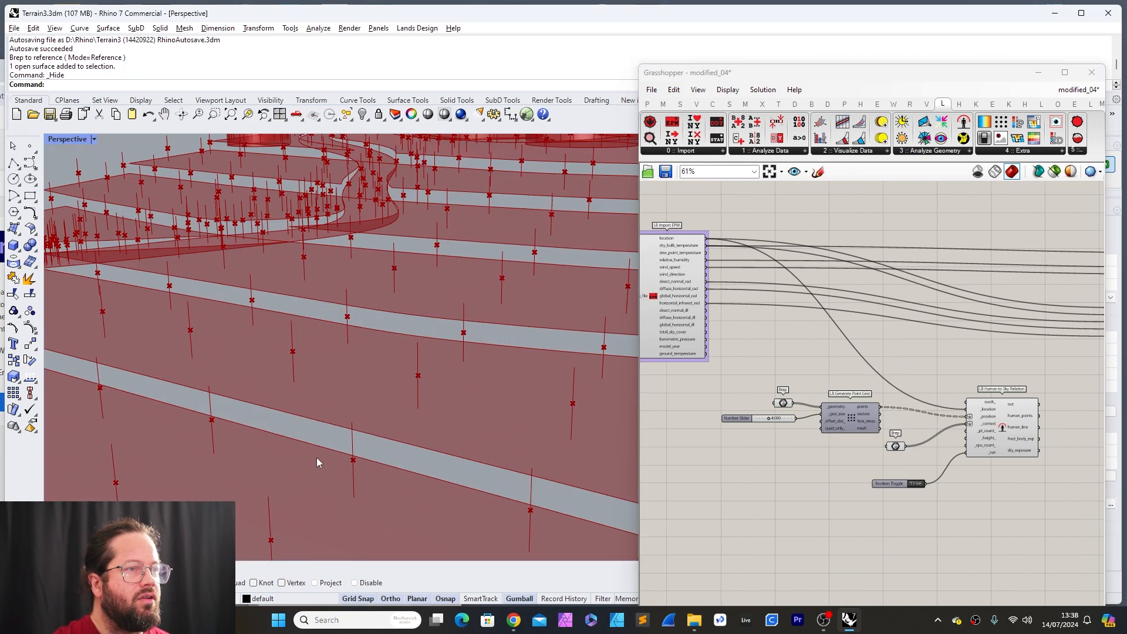
{"action": "scroll", "coordinate": [337, 410], "scroll_direction": "down", "scroll_amount": 8}
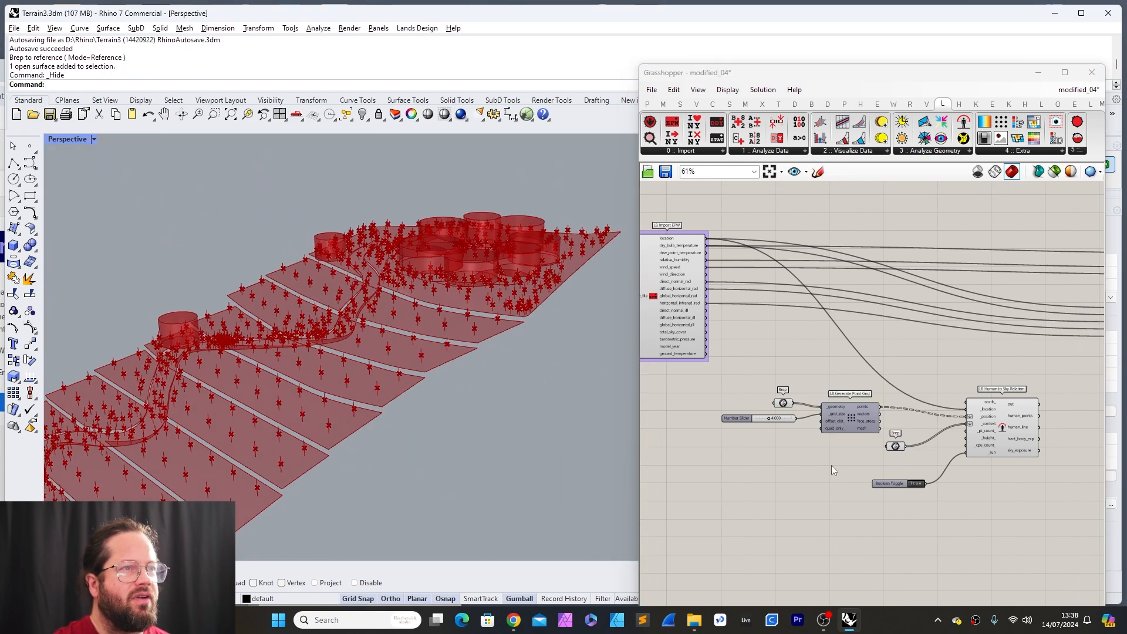
{"action": "scroll", "coordinate": [820, 406], "scroll_direction": "up", "scroll_amount": 5}
{"action": "left_click", "coordinate": [747, 404]}
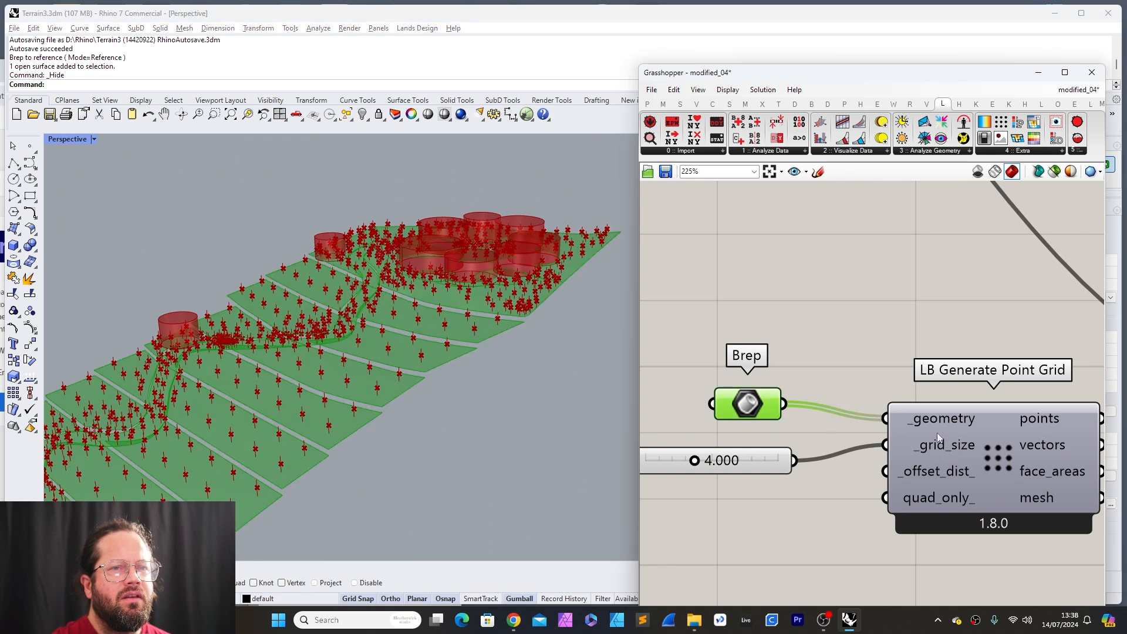
{"action": "scroll", "coordinate": [739, 371], "scroll_direction": "down", "scroll_amount": 5}
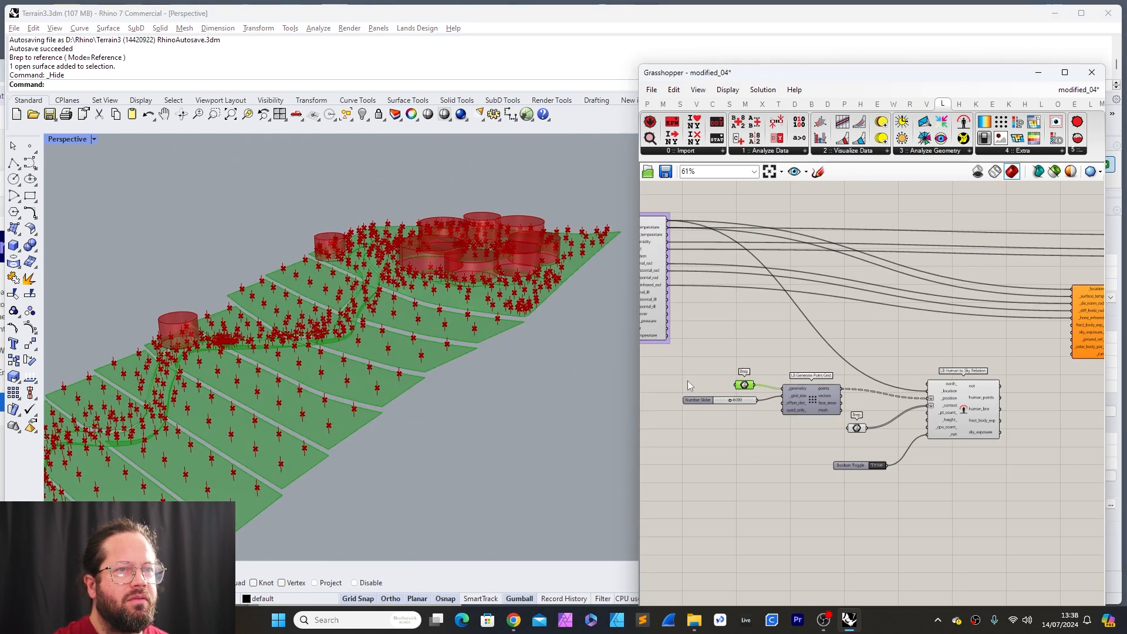
Step: Align the grid-size Number Slider with the _grid_size input and inspect the sky_exposure output of LB Human to Sky Relation
{"action": "scroll", "coordinate": [684, 380], "scroll_direction": "up", "scroll_amount": 2}
{"action": "left_click_drag", "start_coordinate": [715, 420], "coordinate": [717, 412]}
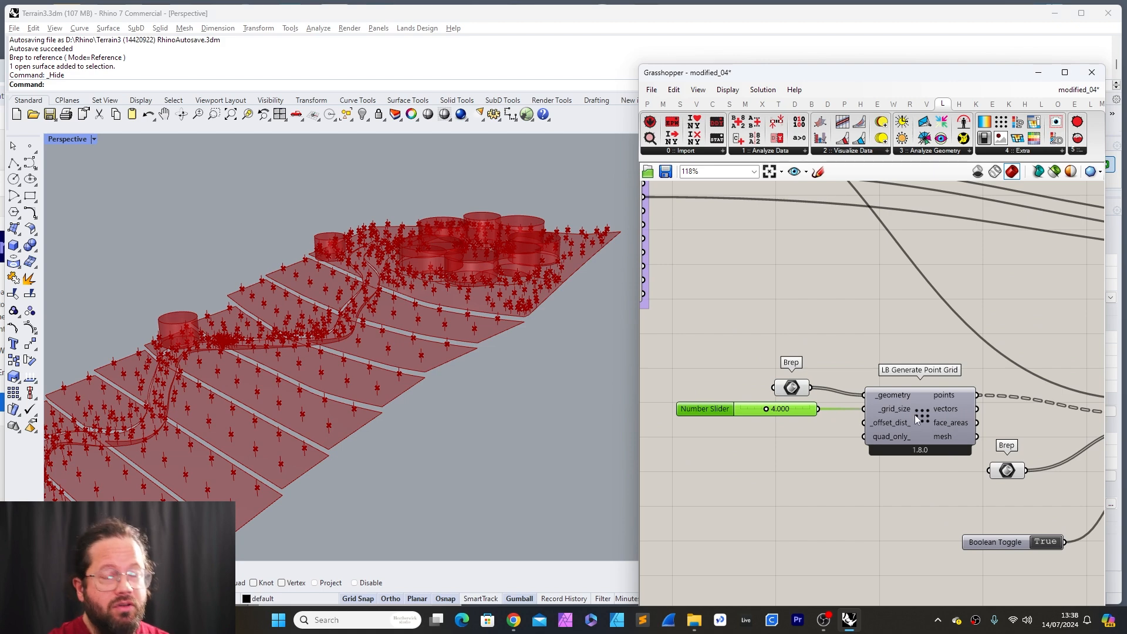
{"action": "scroll", "coordinate": [857, 405], "scroll_direction": "down", "scroll_amount": 7}
{"action": "scroll", "coordinate": [1019, 412], "scroll_direction": "up", "scroll_amount": 5}
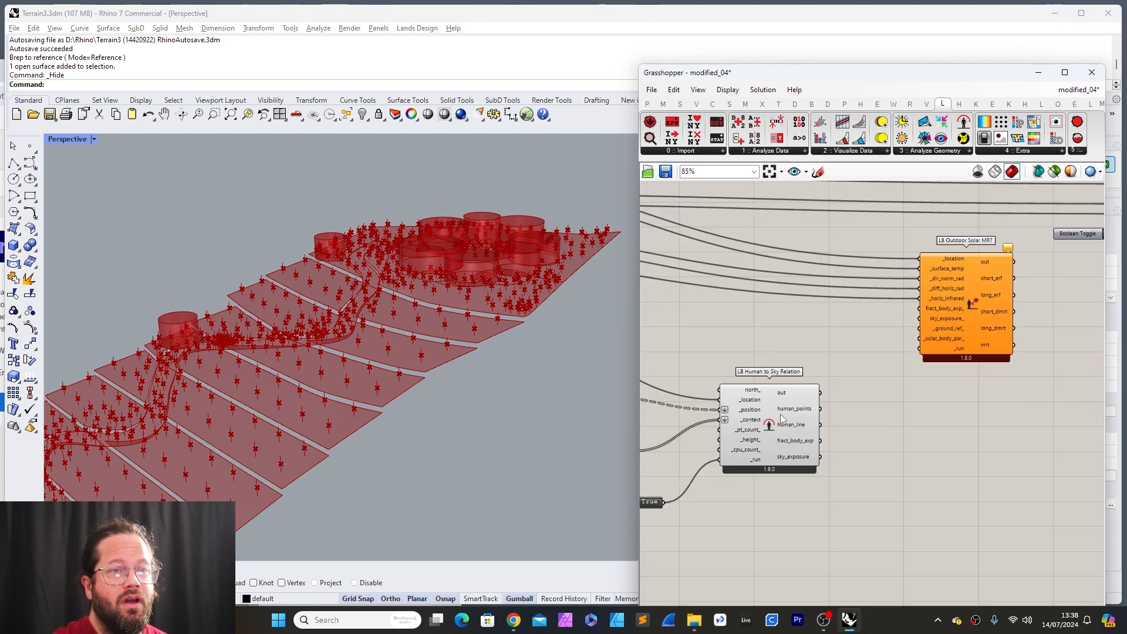
{"action": "mouse_move", "coordinate": [801, 447]}
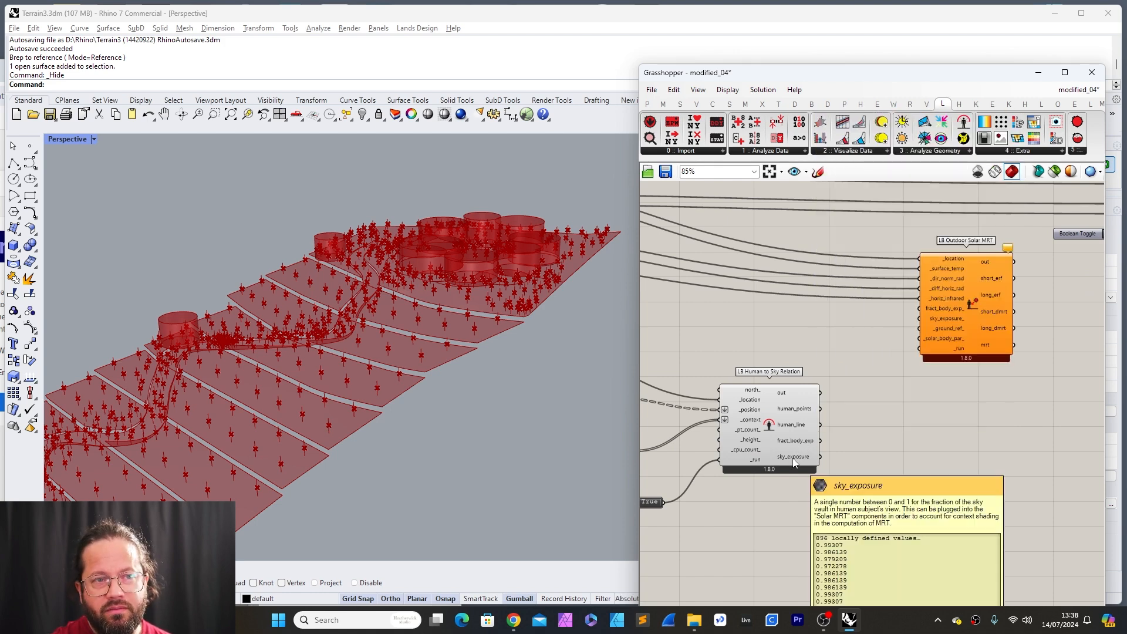
{"action": "left_click", "coordinate": [1024, 151]}
{"action": "scroll", "coordinate": [843, 396], "scroll_direction": "down", "scroll_amount": 3}
{"action": "right_click_drag", "start_coordinate": [945, 464], "coordinate": [863, 453]}
{"action": "scroll", "coordinate": [863, 453], "scroll_direction": "up", "scroll_amount": 1}
{"action": "left_click", "coordinate": [862, 453]}
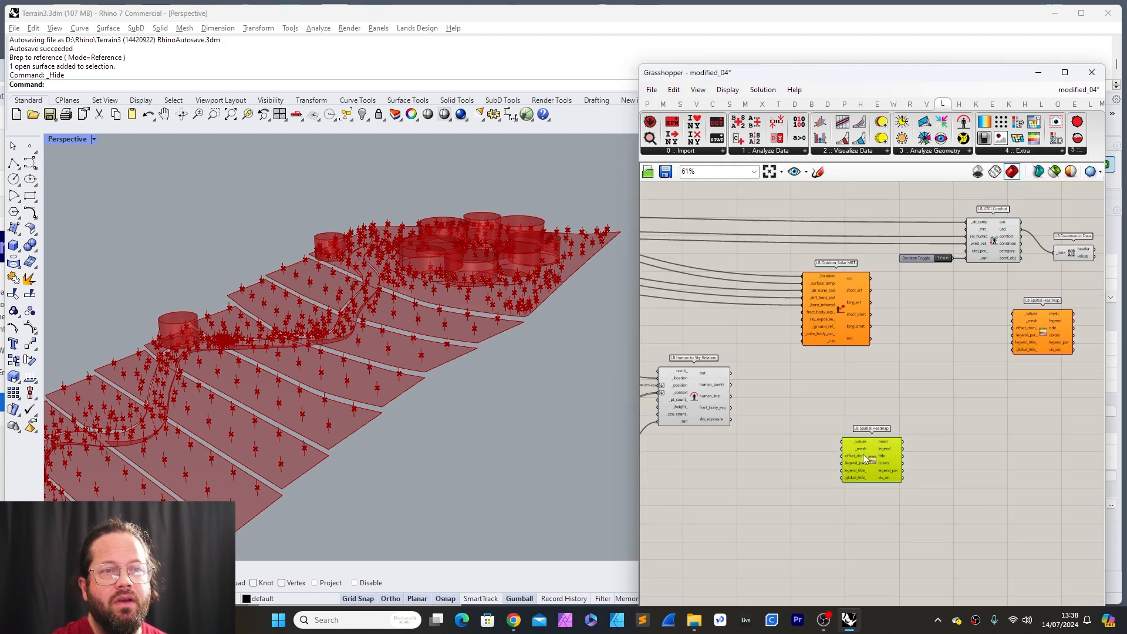
{"action": "key", "text": "Delete"}
Step: Flatten the mesh output of LB Generate Point Grid
{"action": "scroll", "coordinate": [684, 441], "scroll_direction": "up", "scroll_amount": 1}
{"action": "right_click_drag", "start_coordinate": [684, 442], "coordinate": [715, 441]}
{"action": "scroll", "coordinate": [942, 404], "scroll_direction": "down", "scroll_amount": 3}
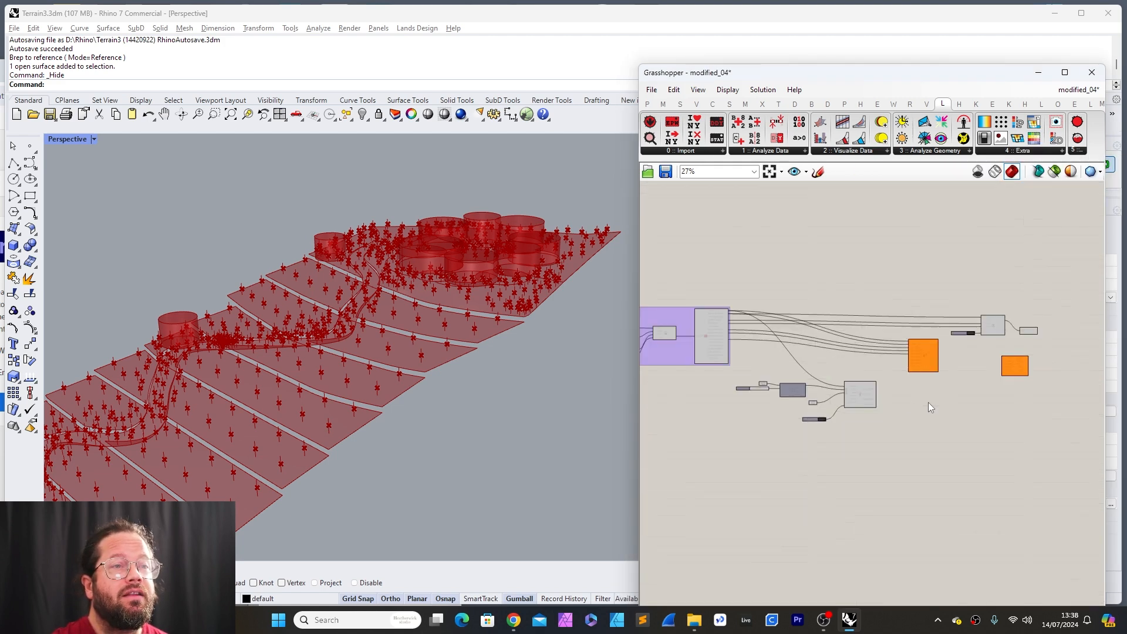
{"action": "scroll", "coordinate": [758, 385], "scroll_direction": "up", "scroll_amount": 5}
{"action": "right_click", "coordinate": [744, 381]}
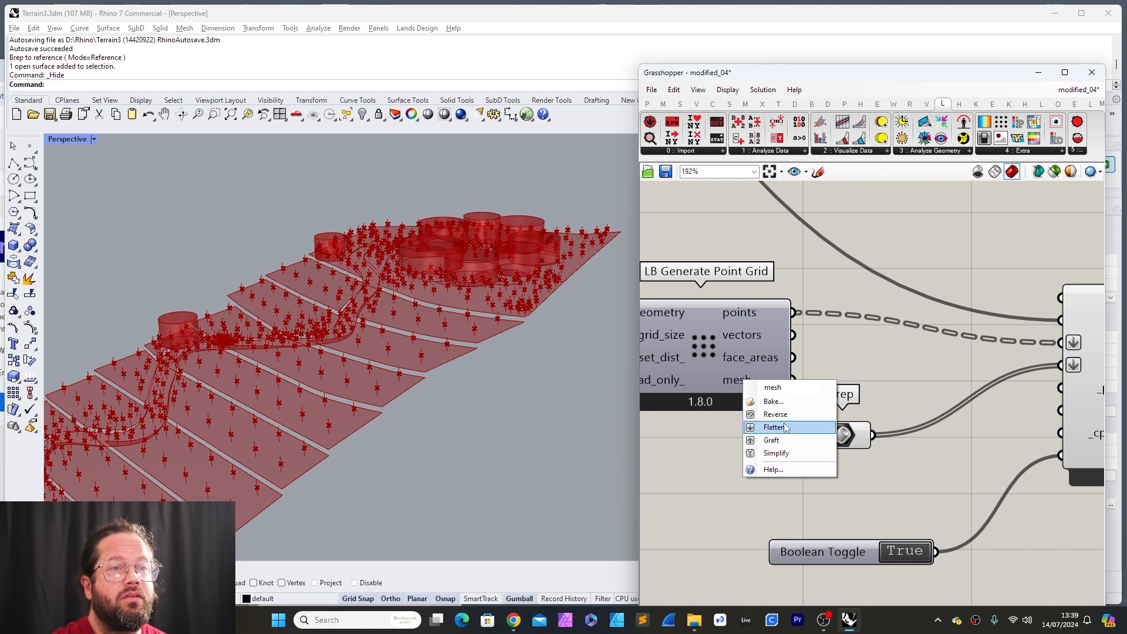
{"action": "left_click", "coordinate": [773, 426]}
Step: Move the Boolean Toggle and the buildings Brep closer to LB Human to Sky Relation's _run and _context inputs
{"action": "scroll", "coordinate": [754, 388], "scroll_direction": "down", "scroll_amount": 3}
{"action": "left_click_drag", "start_coordinate": [722, 473], "coordinate": [752, 433]}
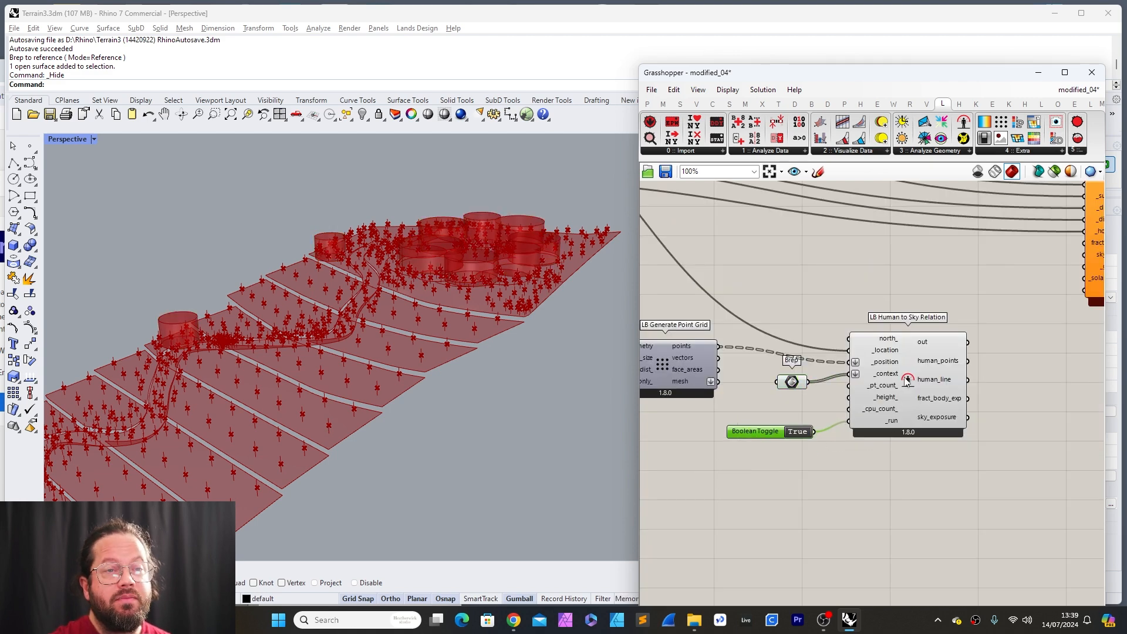
{"action": "scroll", "coordinate": [735, 411], "scroll_direction": "down", "scroll_amount": 3}
{"action": "scroll", "coordinate": [818, 420], "scroll_direction": "up", "scroll_amount": 2}
{"action": "scroll", "coordinate": [817, 421], "scroll_direction": "up", "scroll_amount": 1}
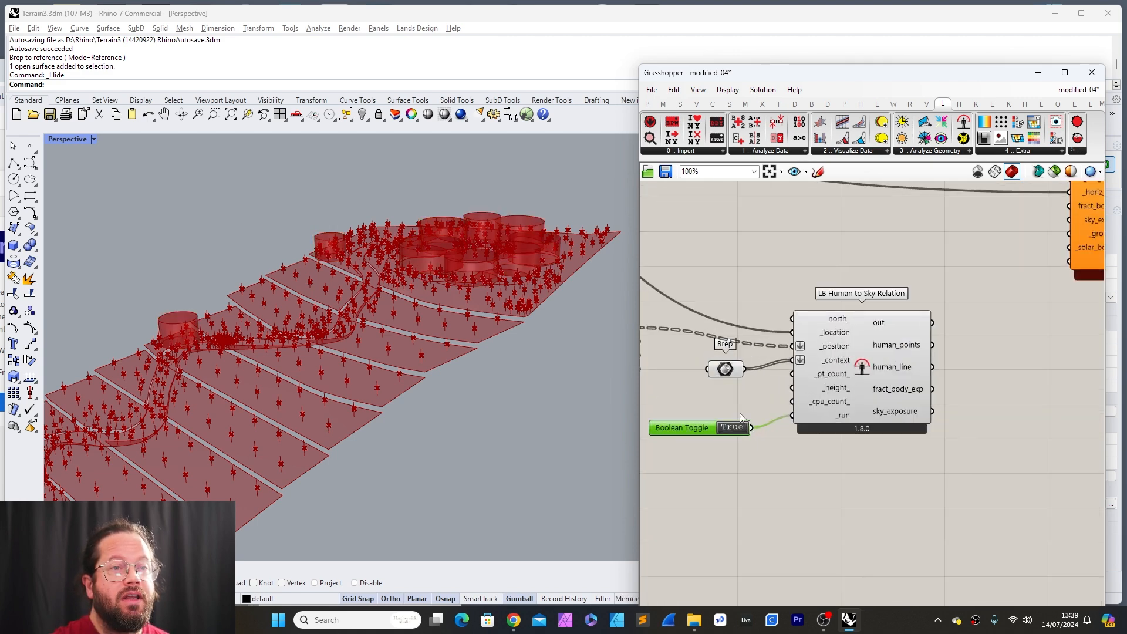
Step: Connect the sky_exposure output of LB Human to Sky Relation to the _values input of LB Spatial Heatmap
{"action": "scroll", "coordinate": [823, 434], "scroll_direction": "down", "scroll_amount": 4}
{"action": "scroll", "coordinate": [801, 435], "scroll_direction": "up", "scroll_amount": 3}
{"action": "scroll", "coordinate": [821, 391], "scroll_direction": "down", "scroll_amount": 2}
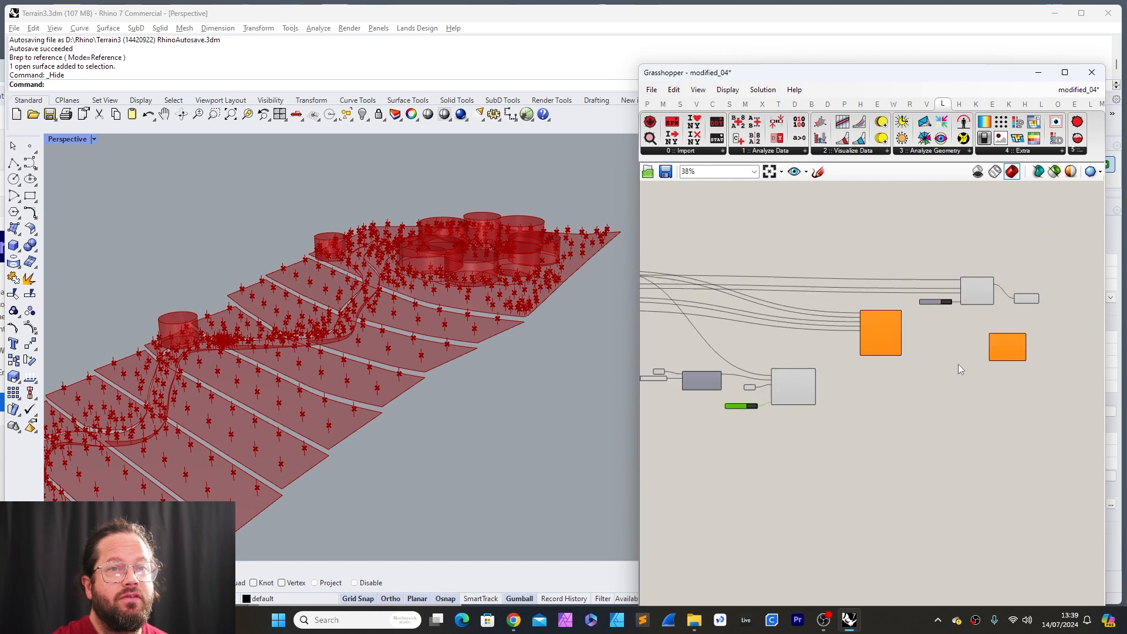
{"action": "scroll", "coordinate": [894, 375], "scroll_direction": "up", "scroll_amount": 4}
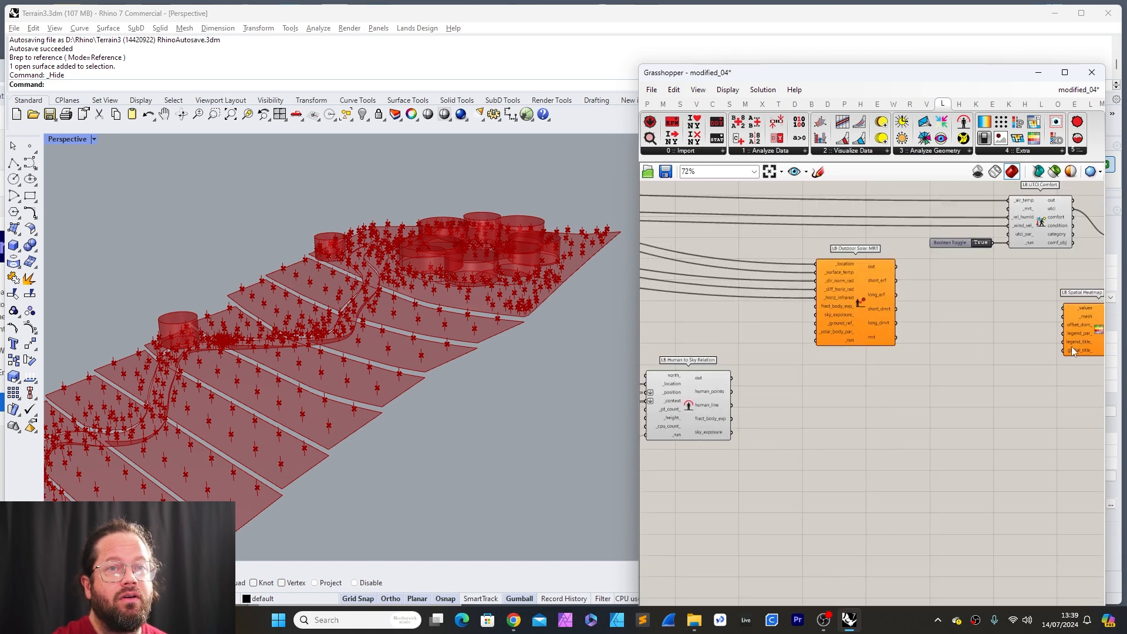
{"action": "scroll", "coordinate": [719, 433], "scroll_direction": "up", "scroll_amount": 3}
{"action": "mouse_move", "coordinate": [688, 412]}
{"action": "left_click_drag", "start_coordinate": [731, 408], "coordinate": [999, 417]}
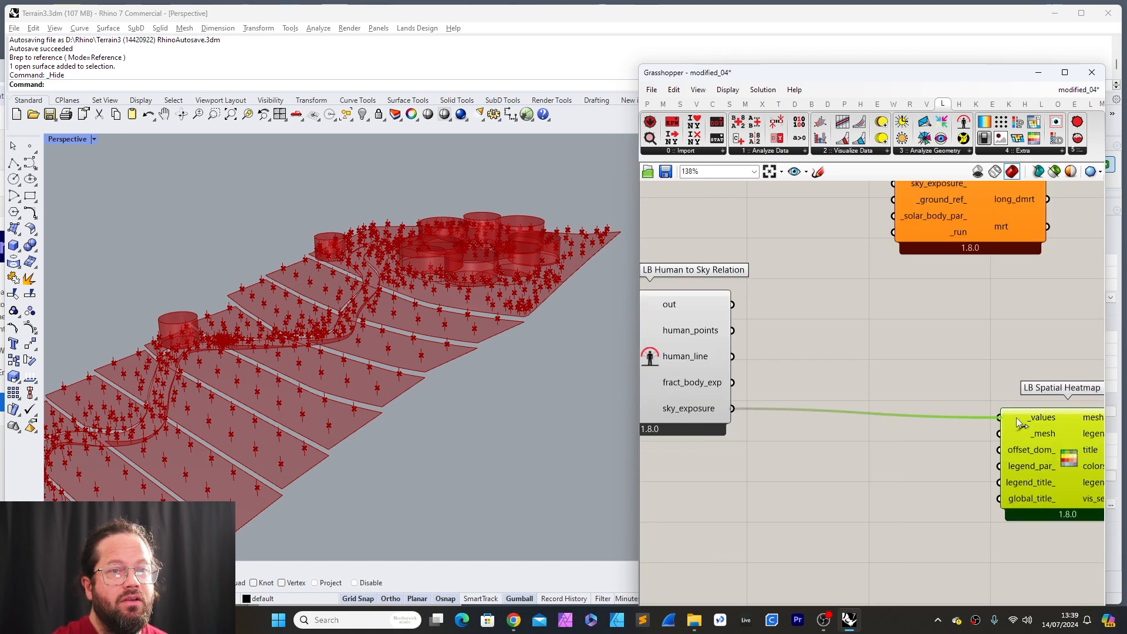
Step: Add a Mesh Join component that combines the point-grid meshes and feeds the _mesh input of LB Spatial Heatmap
{"action": "scroll", "coordinate": [927, 352], "scroll_direction": "down", "scroll_amount": 5}
{"action": "scroll", "coordinate": [851, 369], "scroll_direction": "up", "scroll_amount": 3}
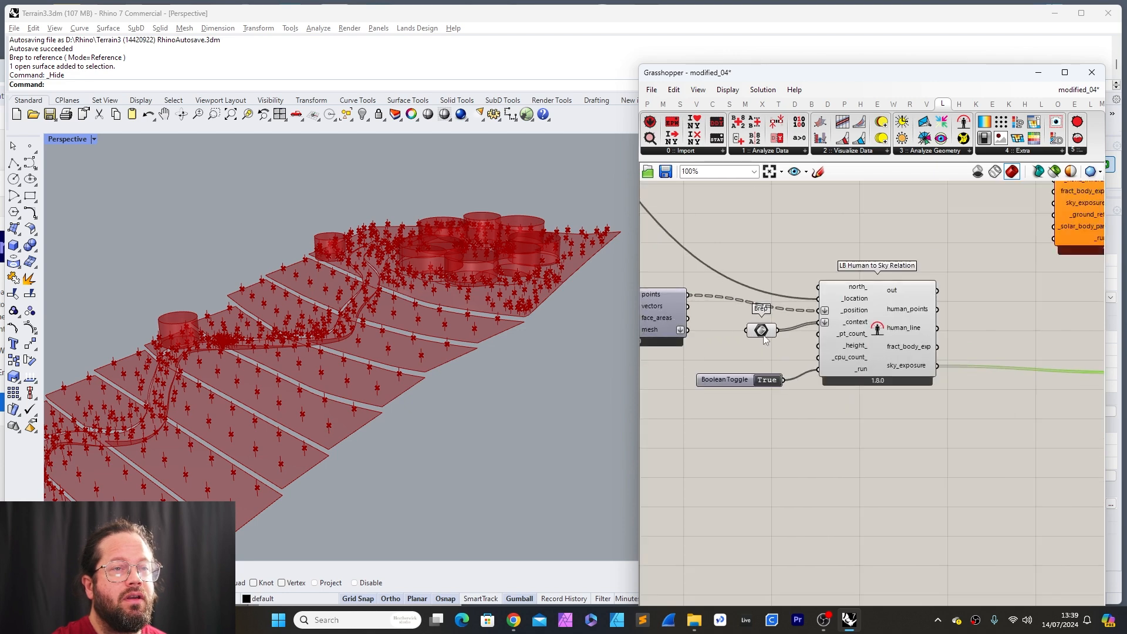
{"action": "left_click_drag", "start_coordinate": [708, 332], "coordinate": [869, 440]}
{"action": "double_click", "coordinate": [837, 431]}
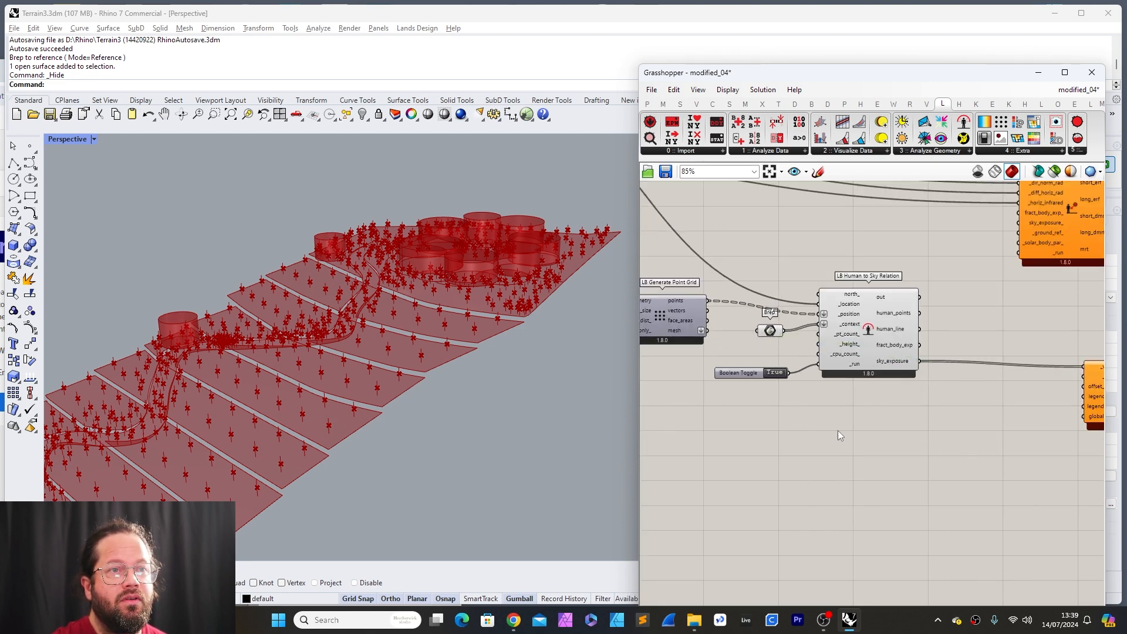
{"action": "type", "text": "join"}
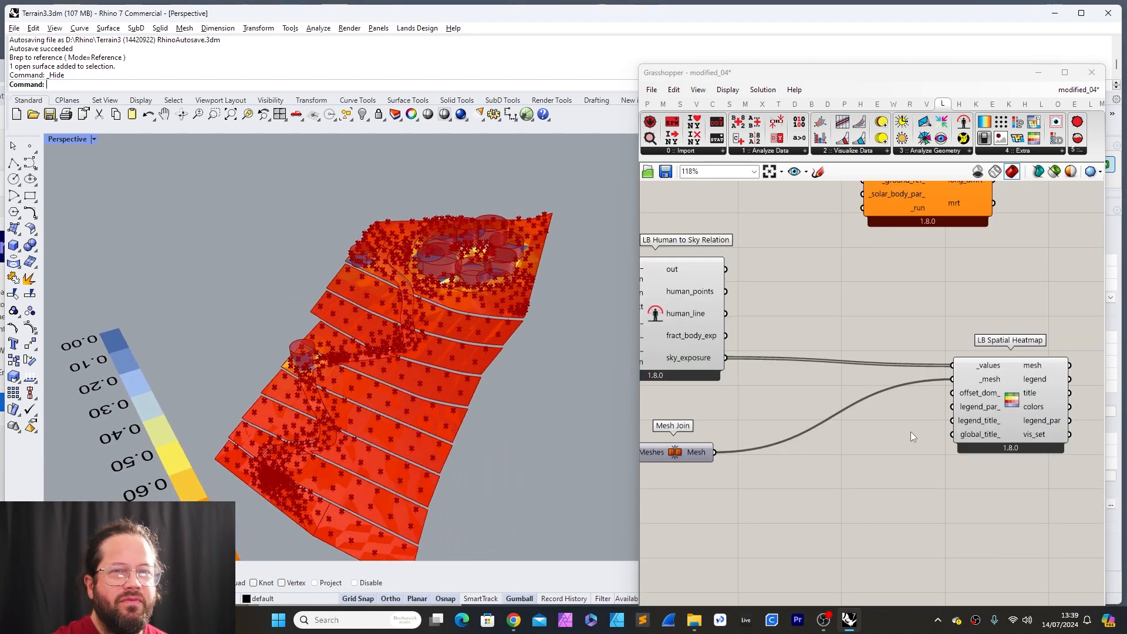
{"action": "scroll", "coordinate": [874, 403], "scroll_direction": "down", "scroll_amount": 5}
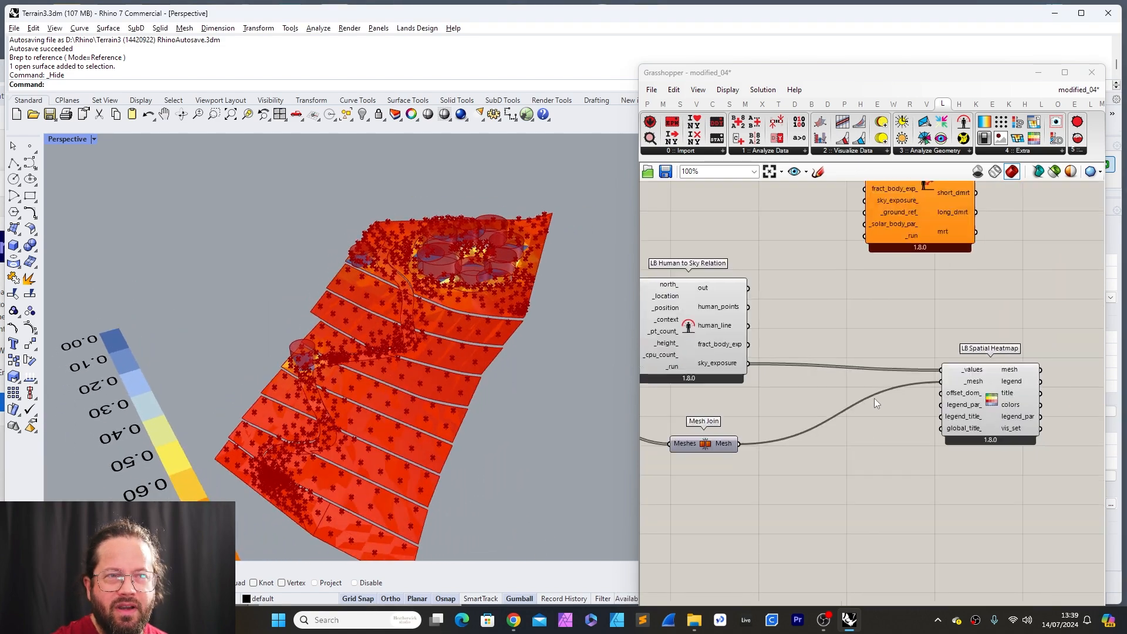
Step: Examine which preview geometry belongs to LB Human to Sky Relation and to its context Brep
{"action": "scroll", "coordinate": [770, 373], "scroll_direction": "up", "scroll_amount": 5}
{"action": "left_click_drag", "start_coordinate": [665, 427], "coordinate": [667, 415]}
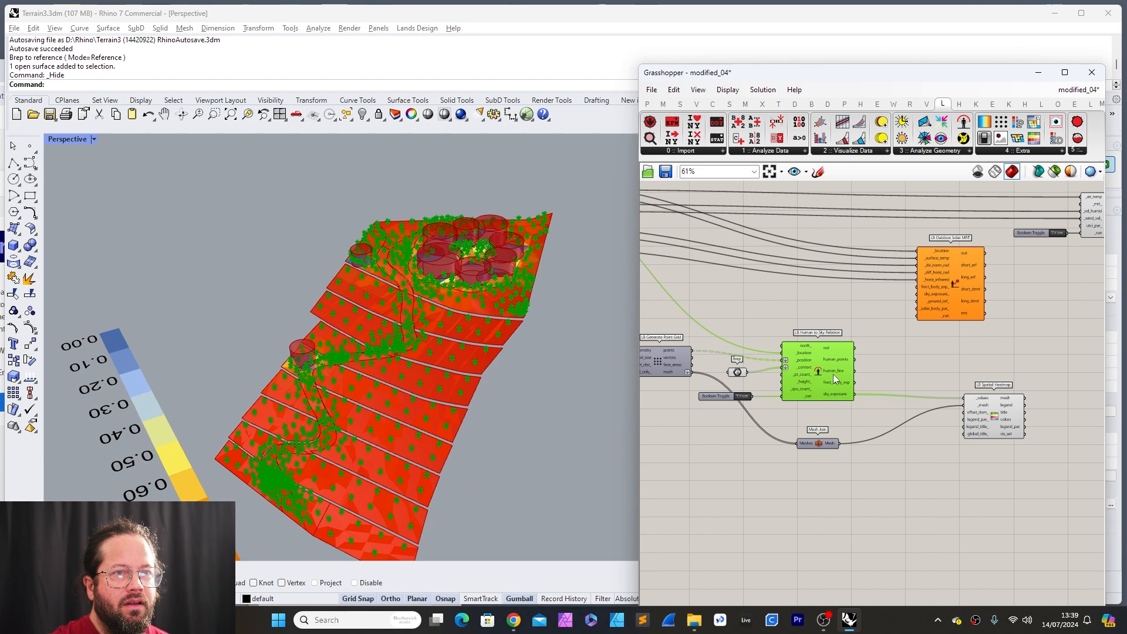
{"action": "left_click", "coordinate": [830, 402]}
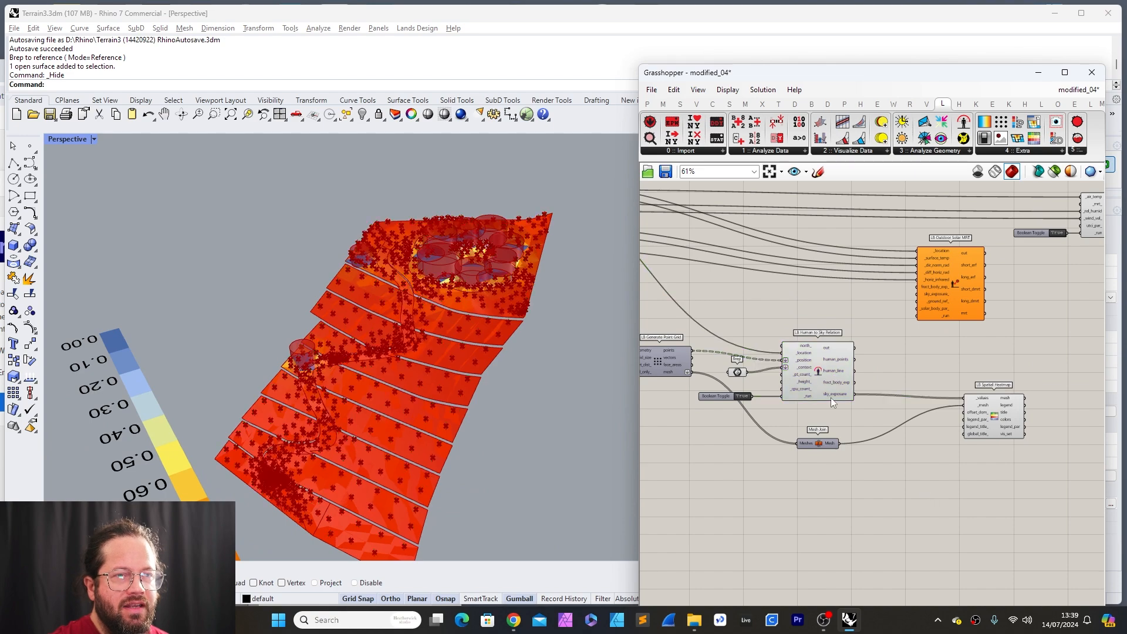
{"action": "left_click", "coordinate": [737, 372]}
{"action": "left_click", "coordinate": [914, 367]}
{"action": "scroll", "coordinate": [858, 347], "scroll_direction": "up", "scroll_amount": 5}
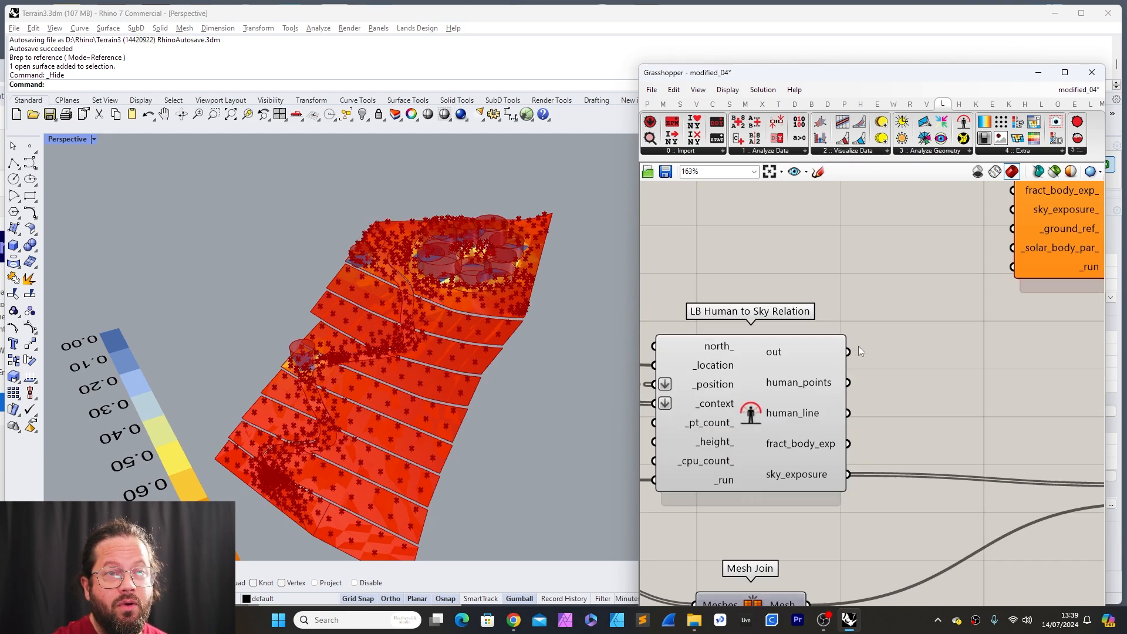
Step: Connect LB Outdoor Solar MRT's mrt output to LB UTCI Comfort's _mrt input, and run the MRT component from a copied True Boolean Toggle
{"action": "scroll", "coordinate": [807, 444], "scroll_direction": "down", "scroll_amount": 5}
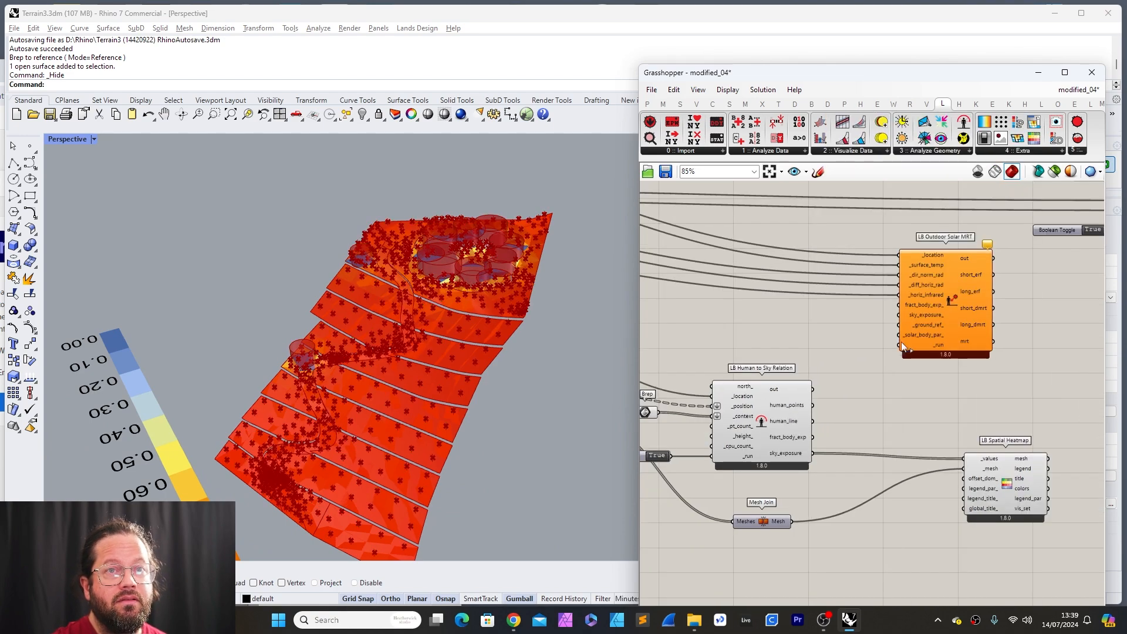
{"action": "scroll", "coordinate": [747, 427], "scroll_direction": "up", "scroll_amount": 4}
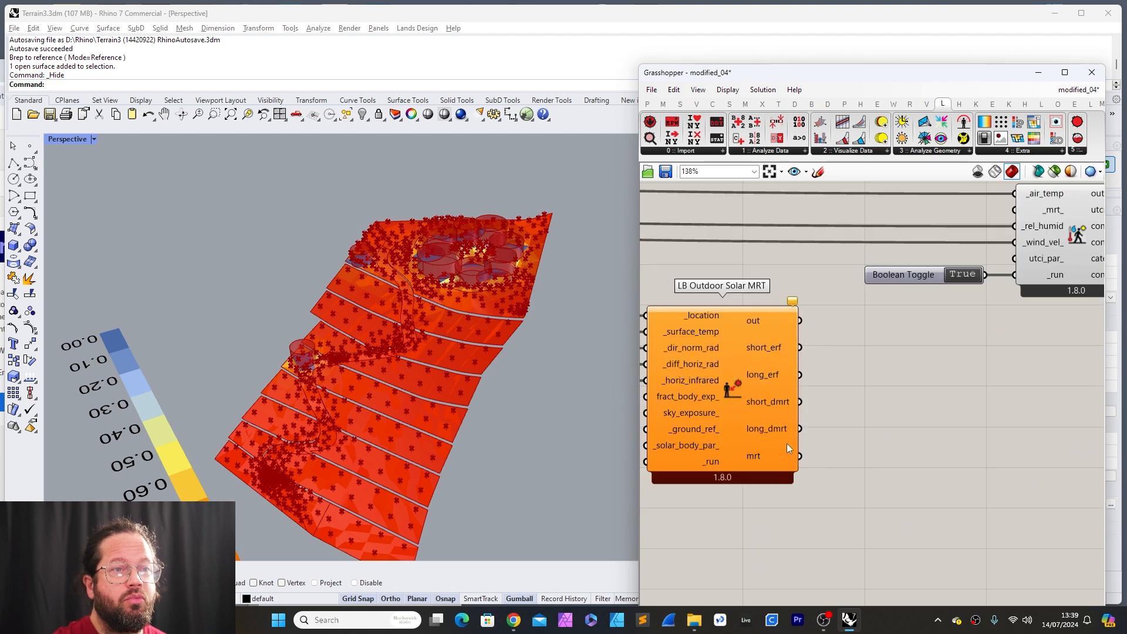
{"action": "scroll", "coordinate": [787, 442], "scroll_direction": "down", "scroll_amount": 1}
{"action": "left_click_drag", "start_coordinate": [798, 453], "coordinate": [878, 409]}
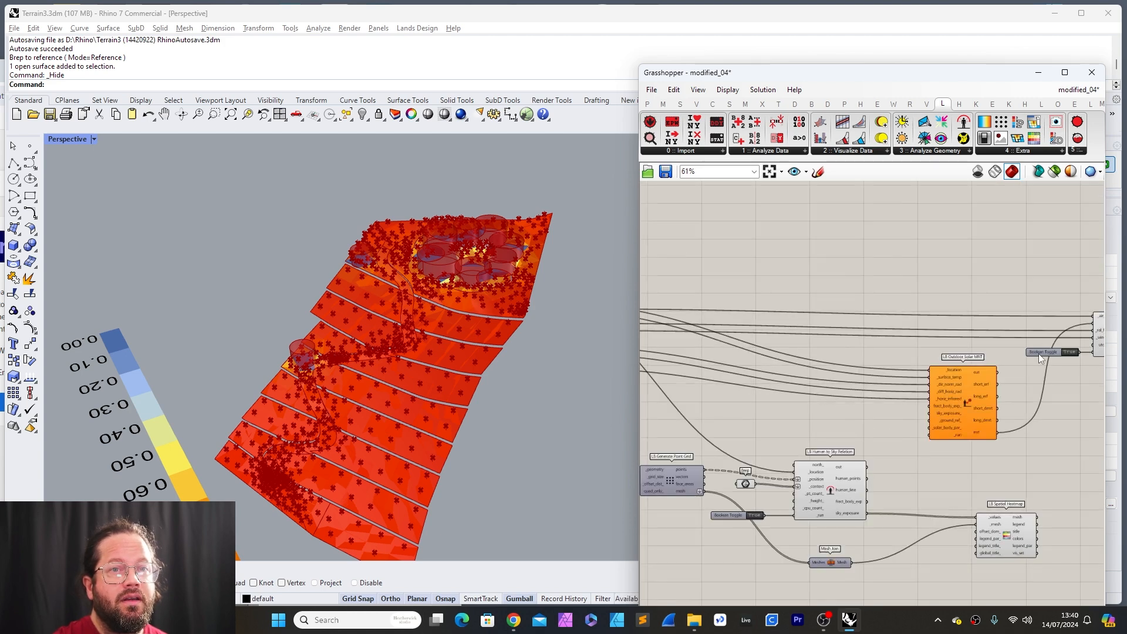
{"action": "left_click_drag", "start_coordinate": [1039, 354], "coordinate": [844, 424]}
{"action": "scroll", "coordinate": [885, 426], "scroll_direction": "up", "scroll_amount": 4}
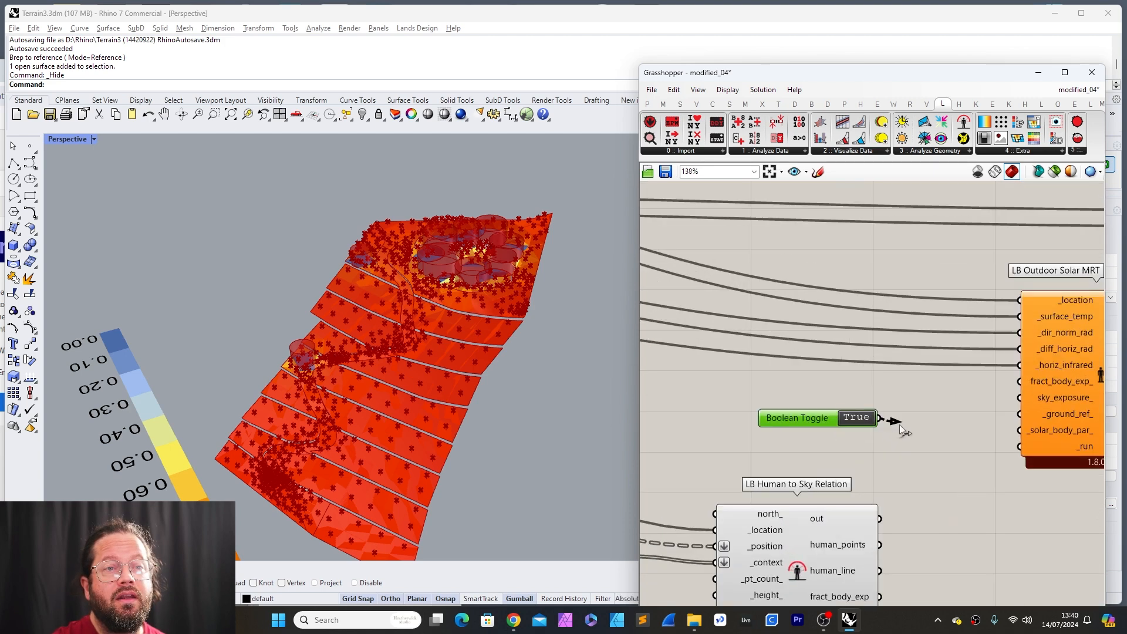
Step: Move the Outdoor Solar MRT, UTCI Comfort and Deconstruct Data components with their toggles farther from the sky-exposure group
{"action": "left_click_drag", "start_coordinate": [825, 337], "coordinate": [997, 424]}
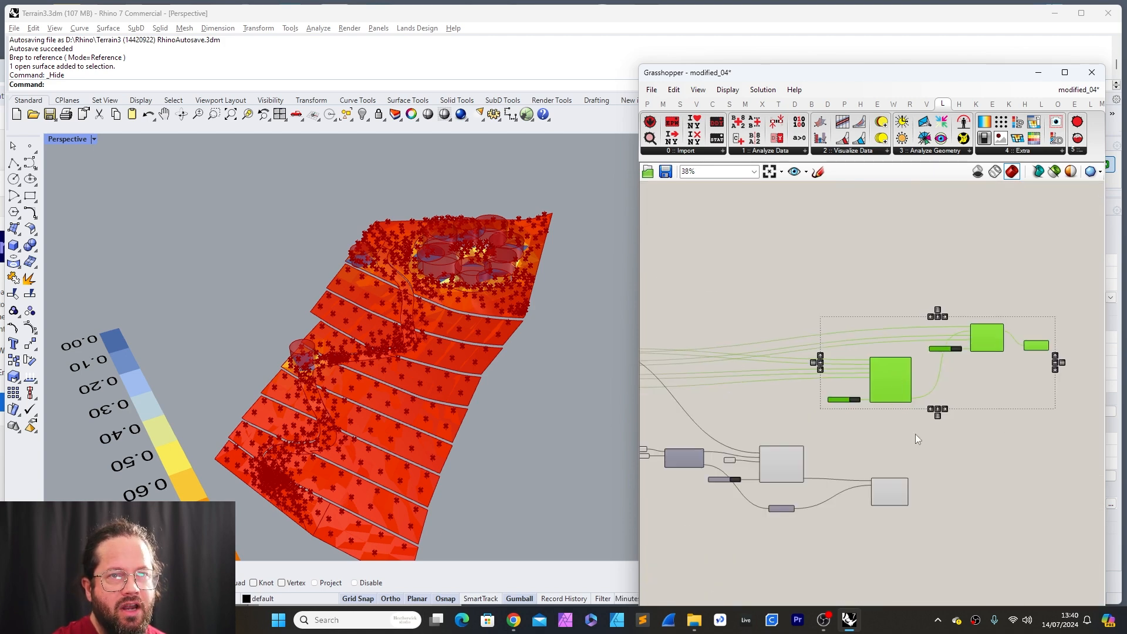
{"action": "left_click", "coordinate": [914, 434]}
{"action": "scroll", "coordinate": [910, 347], "scroll_direction": "up", "scroll_amount": 2}
{"action": "scroll", "coordinate": [738, 346], "scroll_direction": "down", "scroll_amount": 2}
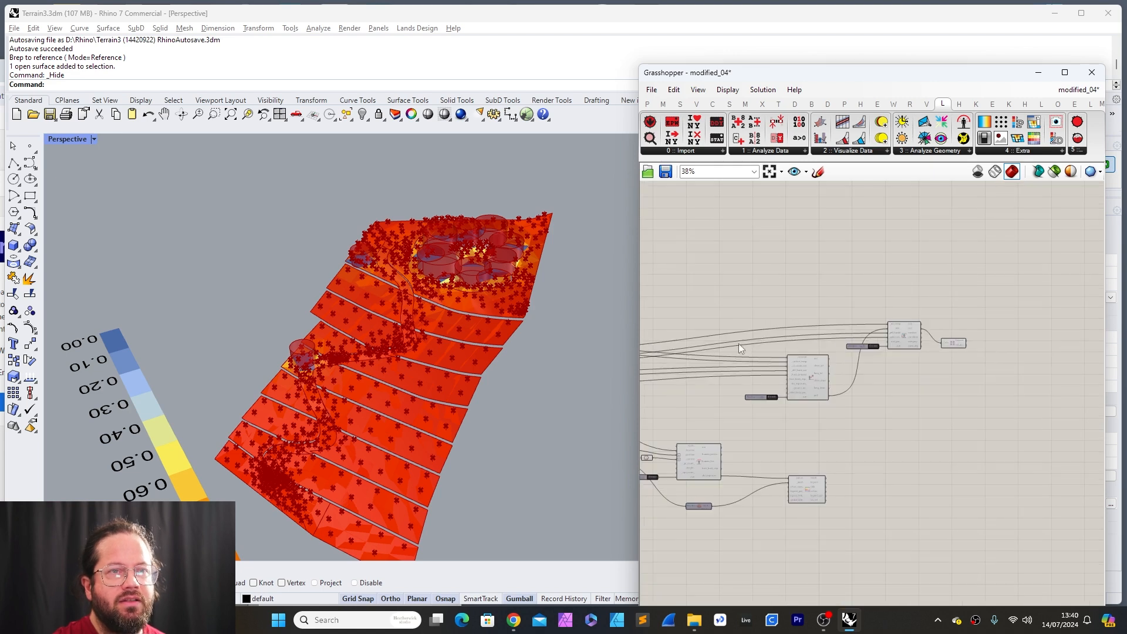
{"action": "left_click_drag", "start_coordinate": [713, 301], "coordinate": [995, 413]}
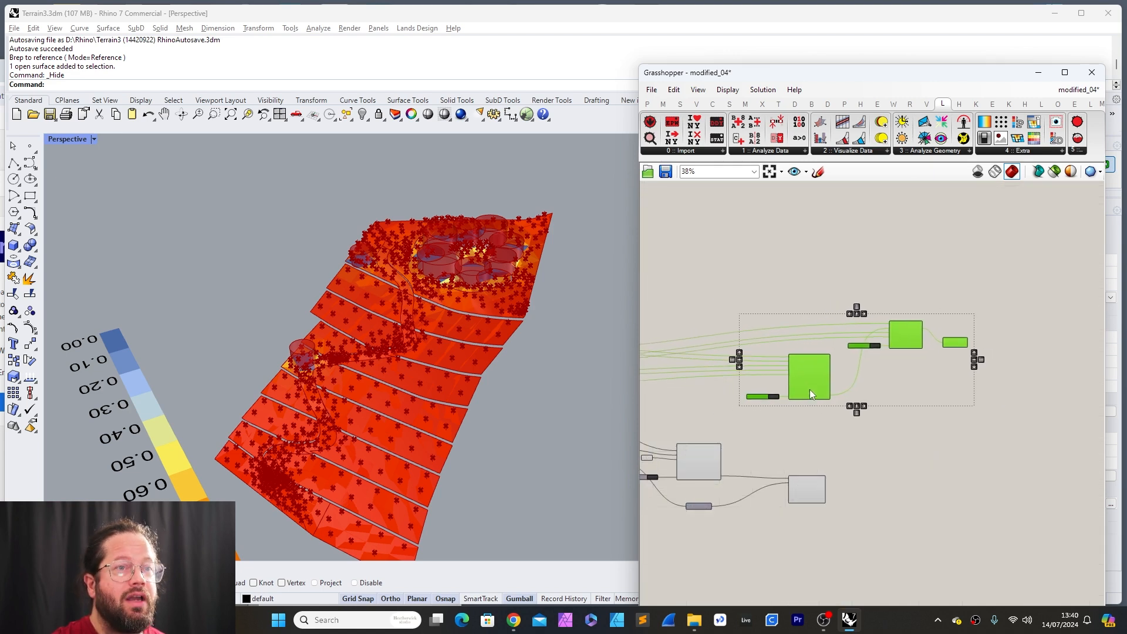
{"action": "left_click", "coordinate": [810, 472]}
Step: Hide the preview of LB Human to Sky Relation
{"action": "scroll", "coordinate": [939, 451], "scroll_direction": "up", "scroll_amount": 5}
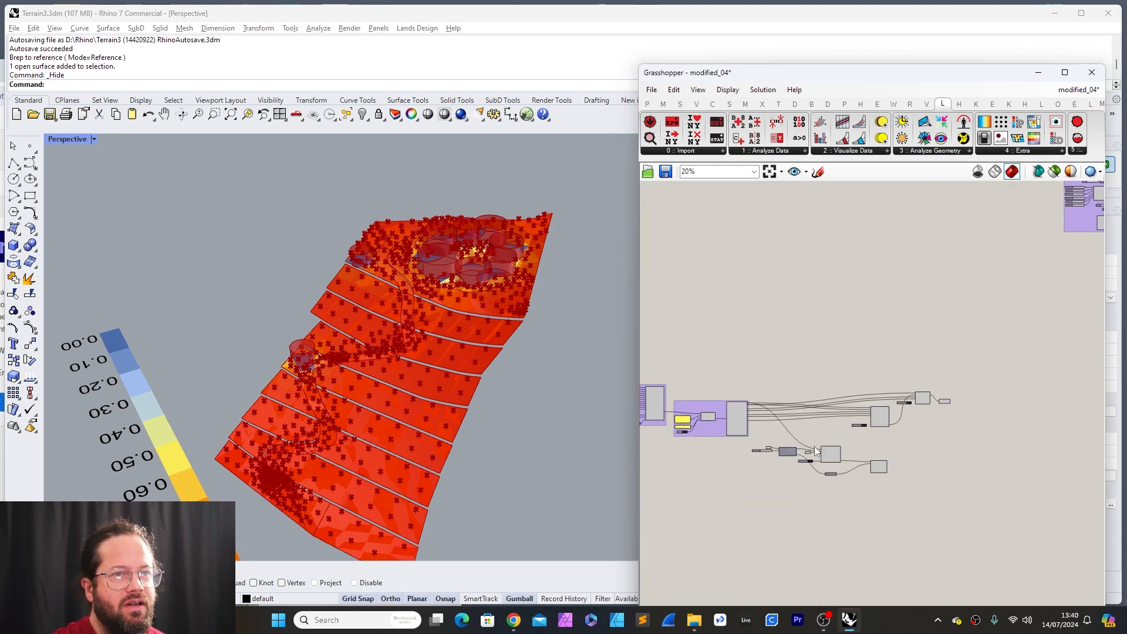
{"action": "right_click", "coordinate": [917, 421]}
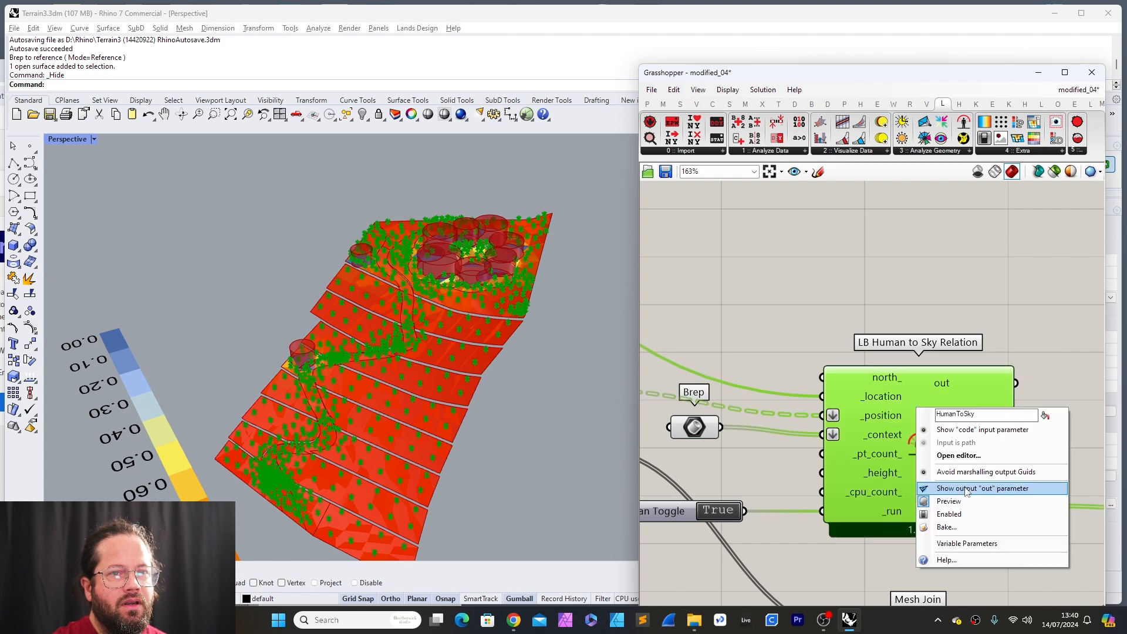
{"action": "left_click", "coordinate": [958, 498]}
{"action": "left_click", "coordinate": [897, 305]}
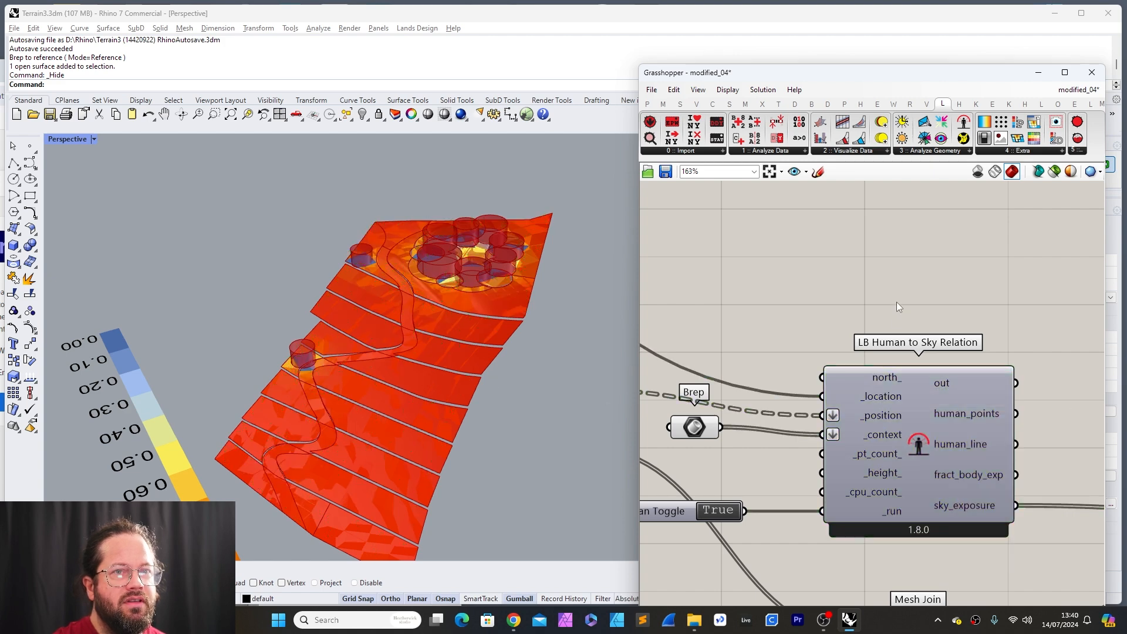
Step: Inspect the context Brep, the sky_exposure output of LB Human to Sky Relation and the sky_exposure_ input of LB Outdoor Solar MRT
{"action": "scroll", "coordinate": [822, 415], "scroll_direction": "down", "scroll_amount": 3}
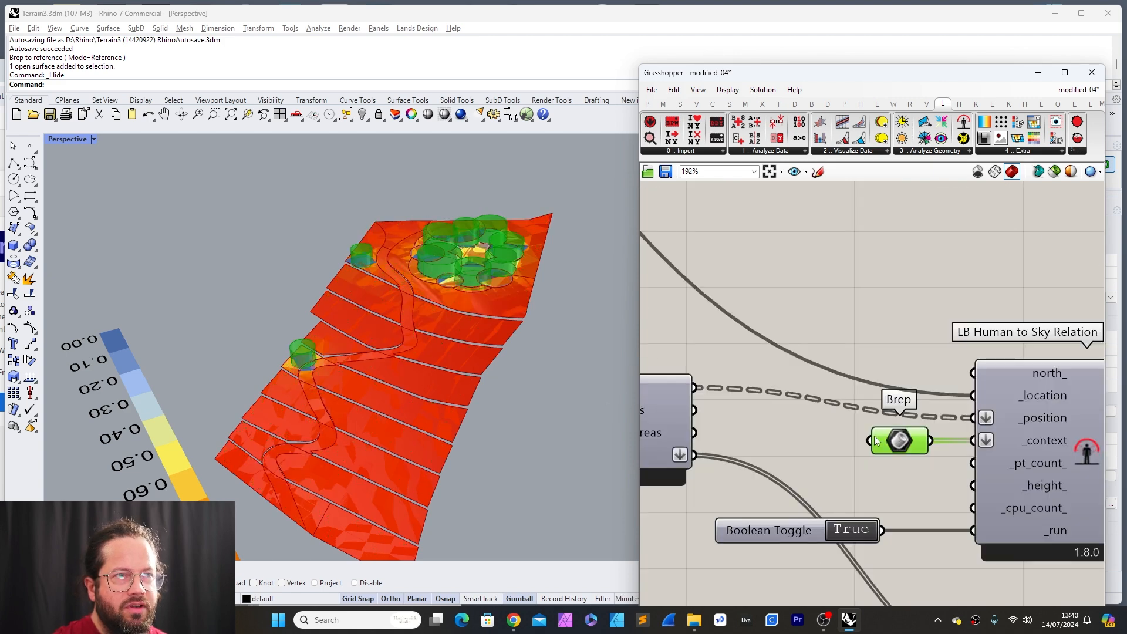
{"action": "scroll", "coordinate": [769, 422], "scroll_direction": "down", "scroll_amount": 5}
{"action": "scroll", "coordinate": [903, 424], "scroll_direction": "up", "scroll_amount": 1}
{"action": "left_click", "coordinate": [903, 424]}
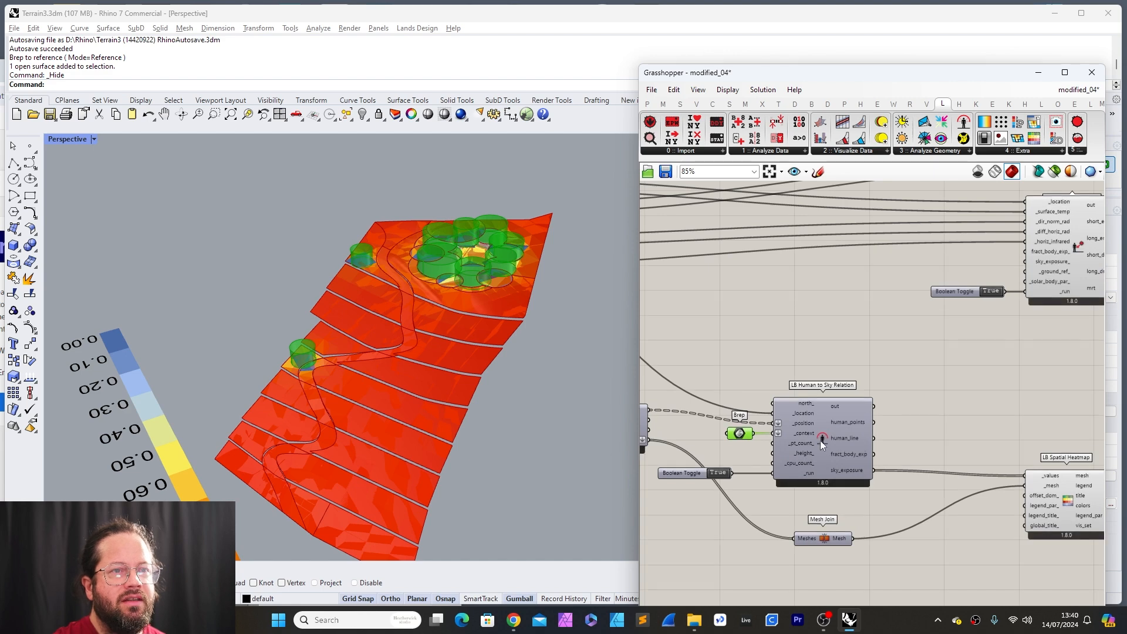
{"action": "scroll", "coordinate": [736, 386], "scroll_direction": "down", "scroll_amount": 5}
{"action": "scroll", "coordinate": [824, 344], "scroll_direction": "up", "scroll_amount": 5}
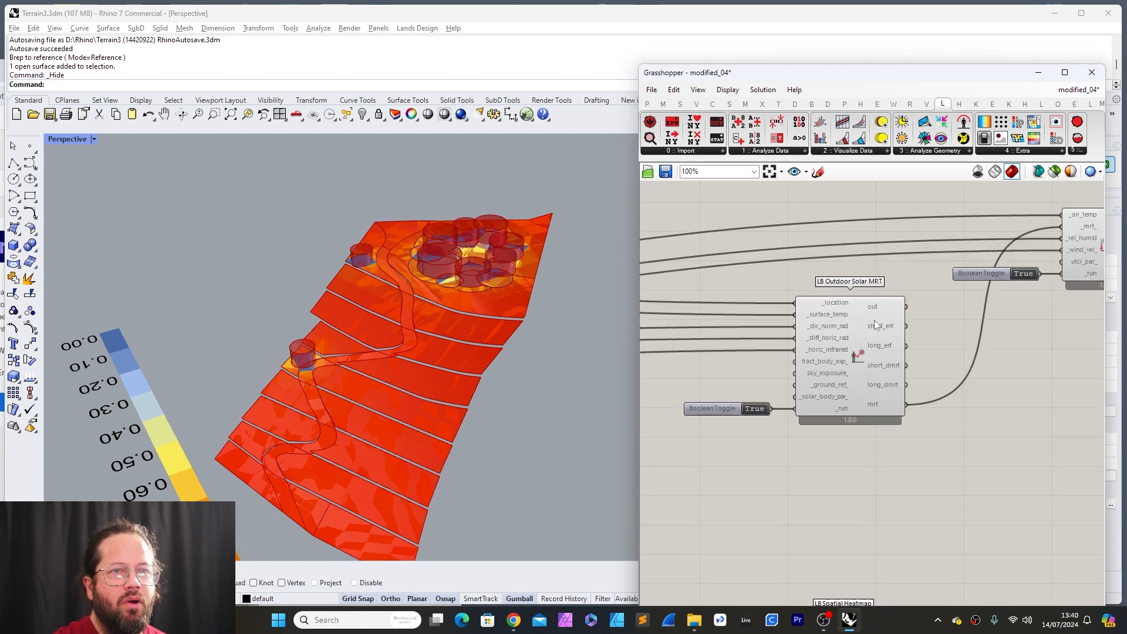
{"action": "scroll", "coordinate": [789, 431], "scroll_direction": "down", "scroll_amount": 5}
{"action": "scroll", "coordinate": [758, 472], "scroll_direction": "up", "scroll_amount": 5}
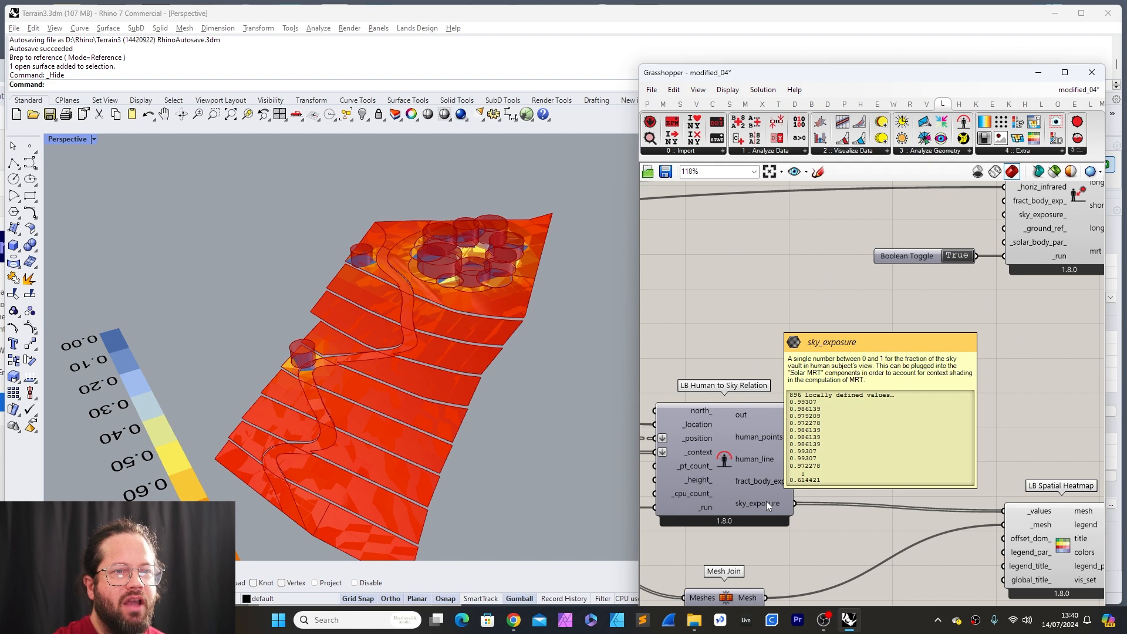
{"action": "scroll", "coordinate": [1045, 218], "scroll_direction": "up", "scroll_amount": 2}
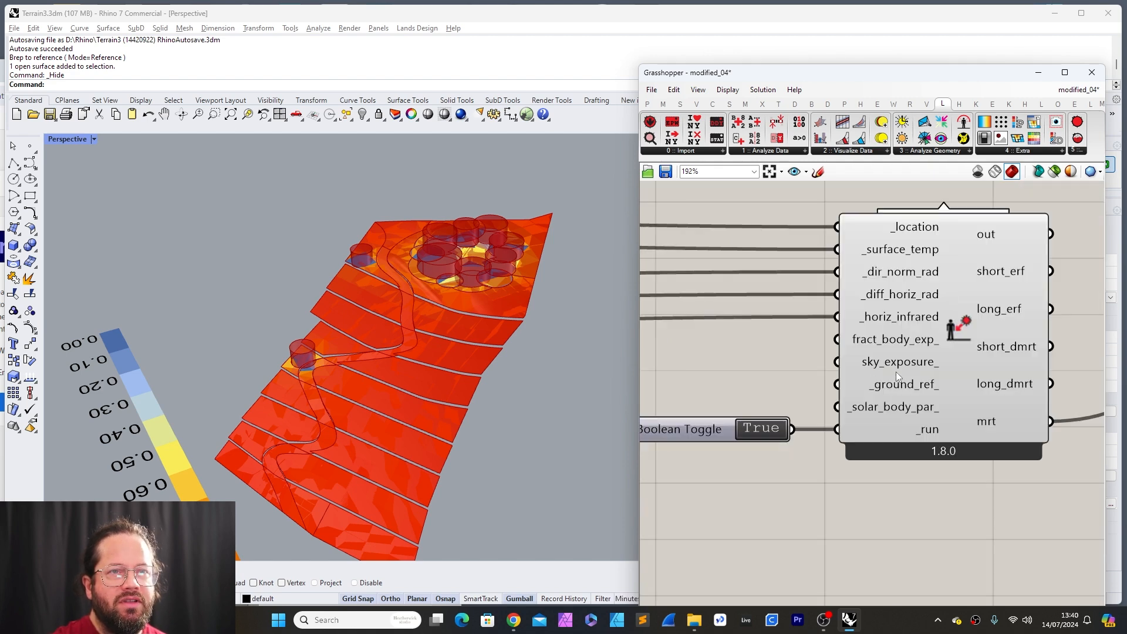
{"action": "mouse_move", "coordinate": [886, 365]}
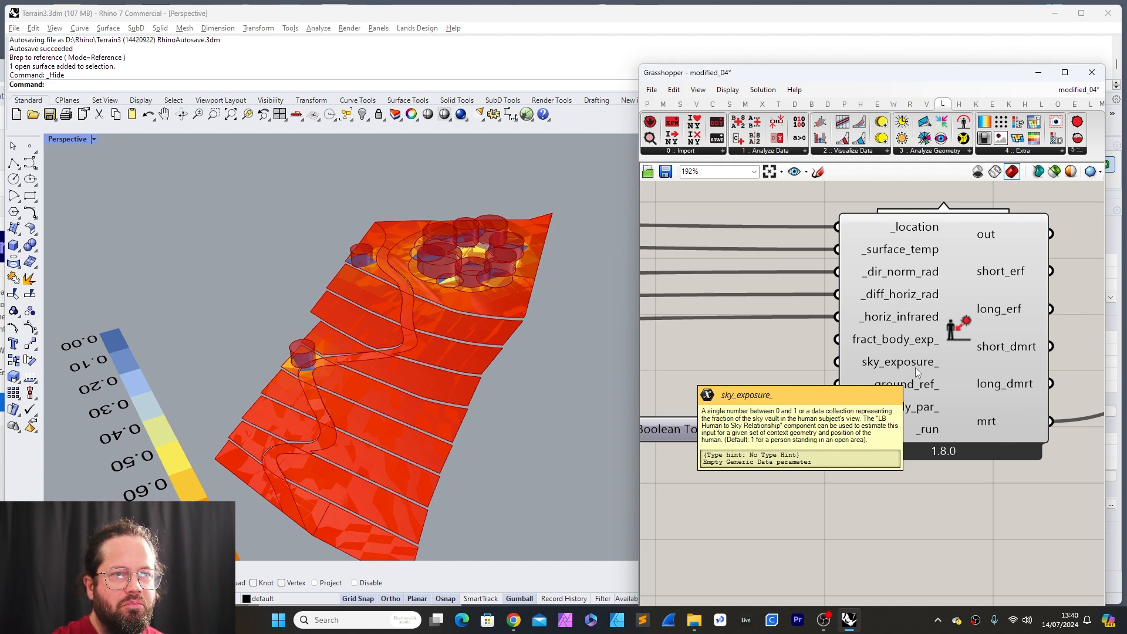
Step: Review the chain from LB Outdoor Solar MRT through LB UTCI Comfort to LB Deconstruct Data and compare it with the sky-relation component
{"action": "scroll", "coordinate": [831, 412], "scroll_direction": "down", "scroll_amount": 3}
{"action": "scroll", "coordinate": [831, 413], "scroll_direction": "down", "scroll_amount": 4}
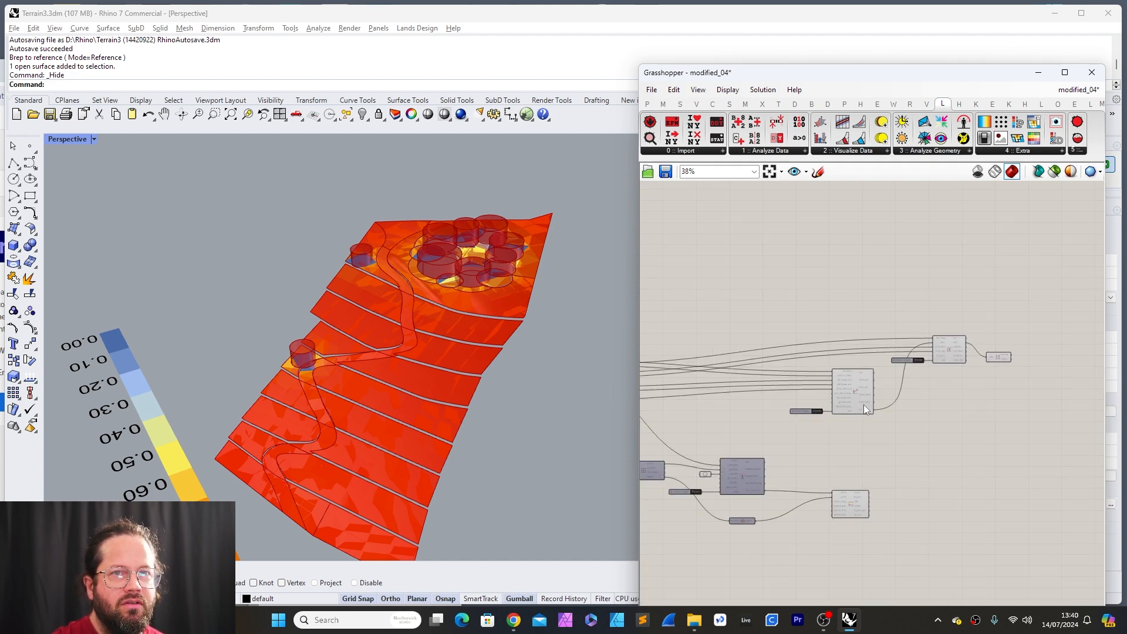
{"action": "scroll", "coordinate": [968, 356], "scroll_direction": "up", "scroll_amount": 7}
{"action": "scroll", "coordinate": [920, 340], "scroll_direction": "down", "scroll_amount": 3}
{"action": "left_click_drag", "start_coordinate": [728, 263], "coordinate": [1073, 355]}
{"action": "left_click", "coordinate": [992, 373]}
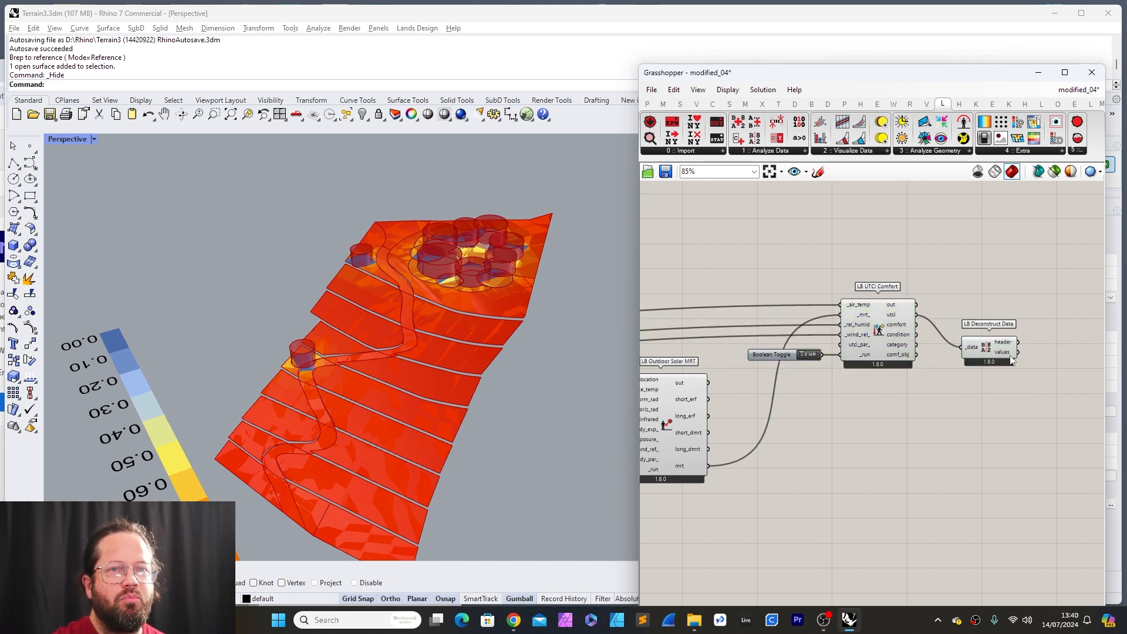
{"action": "scroll", "coordinate": [907, 430], "scroll_direction": "down", "scroll_amount": 4}
{"action": "scroll", "coordinate": [672, 508], "scroll_direction": "up", "scroll_amount": 6}
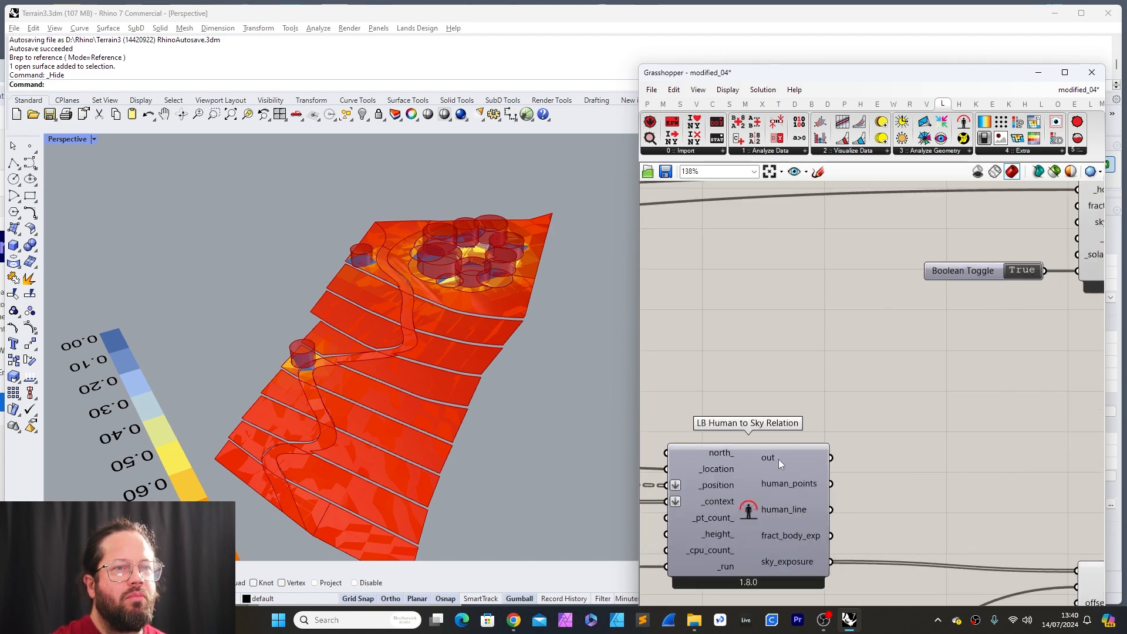
Step: Shift LB Outdoor Solar MRT and its Boolean Toggle slightly upward on the canvas
{"action": "scroll", "coordinate": [875, 474], "scroll_direction": "down", "scroll_amount": 3}
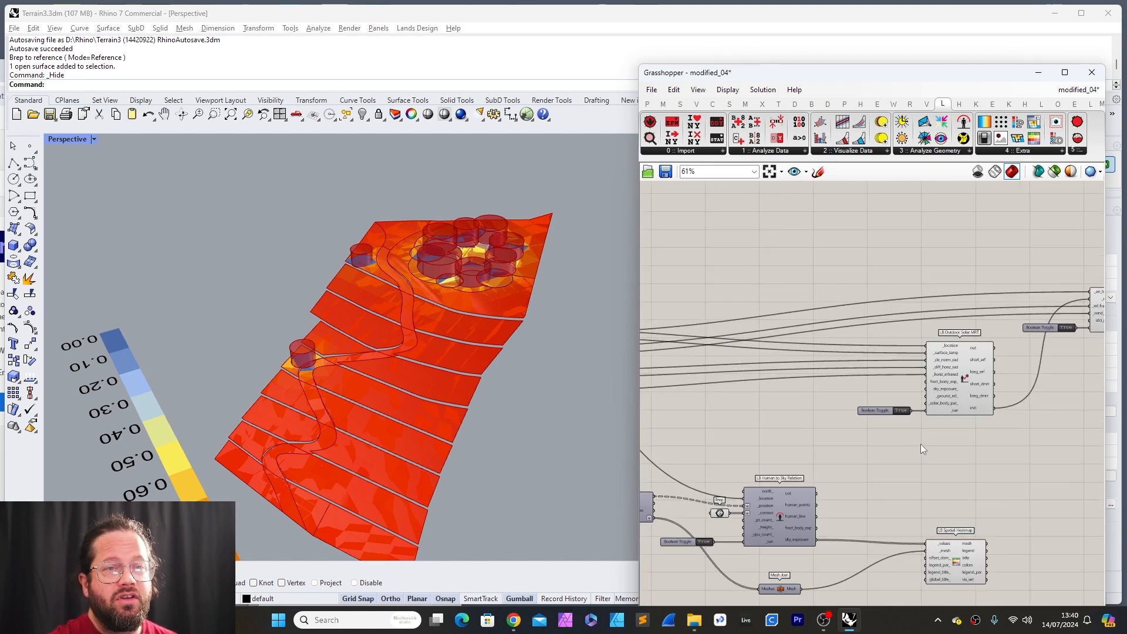
{"action": "left_click_drag", "start_coordinate": [840, 264], "coordinate": [1038, 446]}
{"action": "mouse_move", "coordinate": [953, 358]}
{"action": "left_mouse_down"}
{"action": "mouse_move", "coordinate": [938, 354]}
{"action": "mouse_move", "coordinate": [952, 352]}
{"action": "left_mouse_up"}
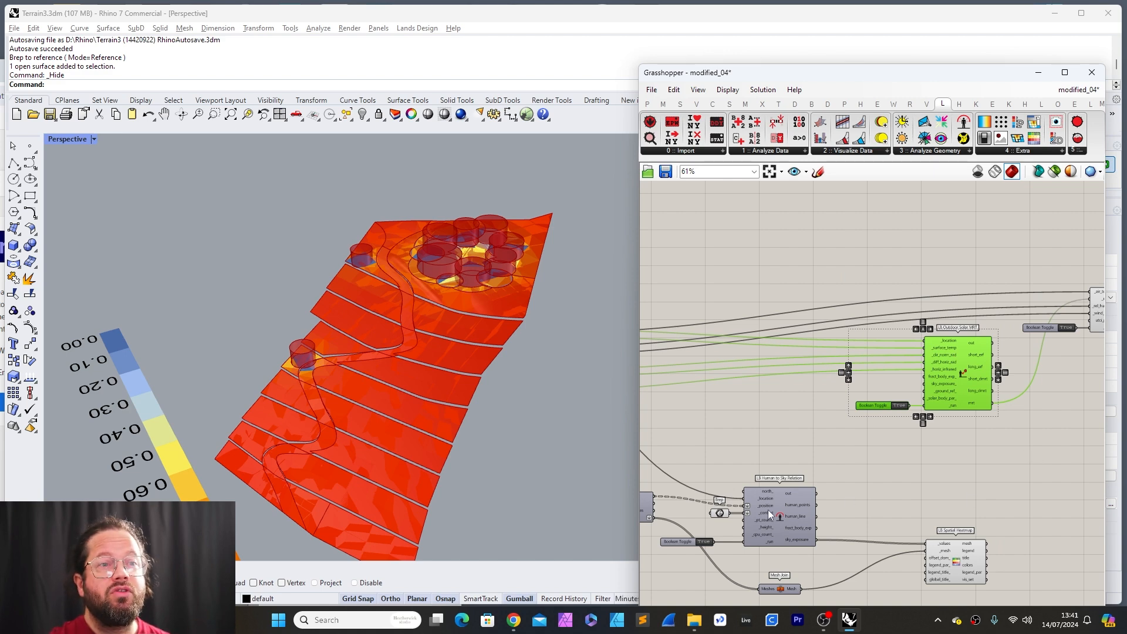
Step: Hide the preview of the terrain Brep that feeds LB Generate Point Grid
{"action": "scroll", "coordinate": [763, 511], "scroll_direction": "down", "scroll_amount": 5}
{"action": "scroll", "coordinate": [693, 512], "scroll_direction": "up", "scroll_amount": 8}
{"action": "scroll", "coordinate": [822, 461], "scroll_direction": "down", "scroll_amount": 4}
{"action": "scroll", "coordinate": [765, 459], "scroll_direction": "up", "scroll_amount": 5}
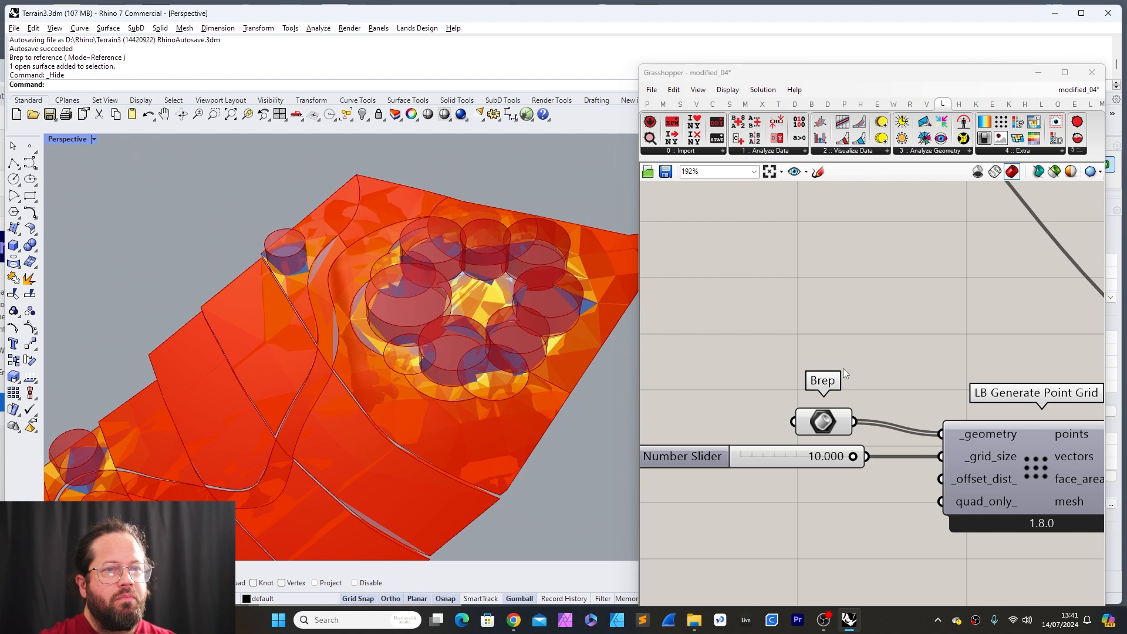
{"action": "left_click", "coordinate": [823, 421]}
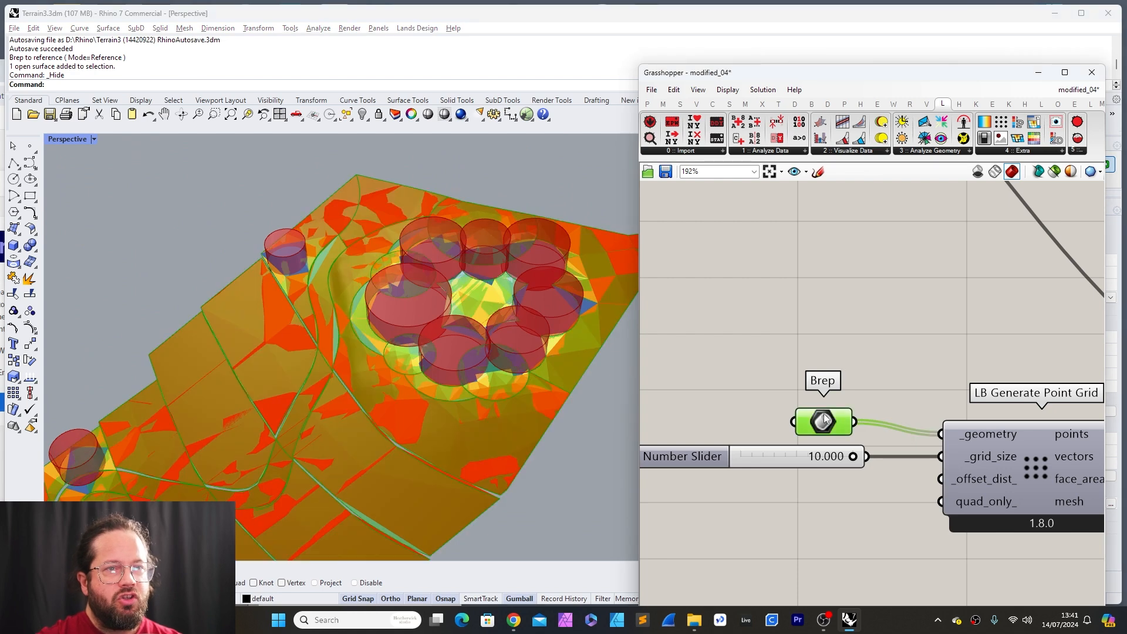
{"action": "right_click", "coordinate": [823, 422]}
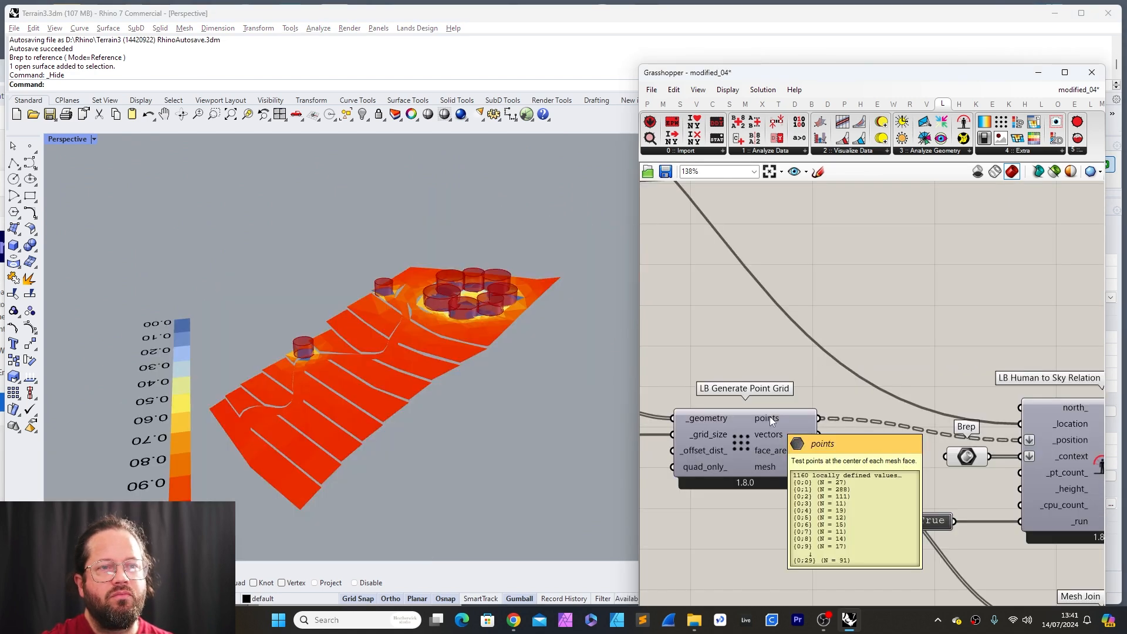
Step: Align the grid-size Number Slider with the _grid_size input of LB Generate Point Grid
{"action": "scroll", "coordinate": [874, 463], "scroll_direction": "down", "scroll_amount": 3}
{"action": "scroll", "coordinate": [745, 456], "scroll_direction": "up", "scroll_amount": 3}
{"action": "left_click", "coordinate": [776, 452]}
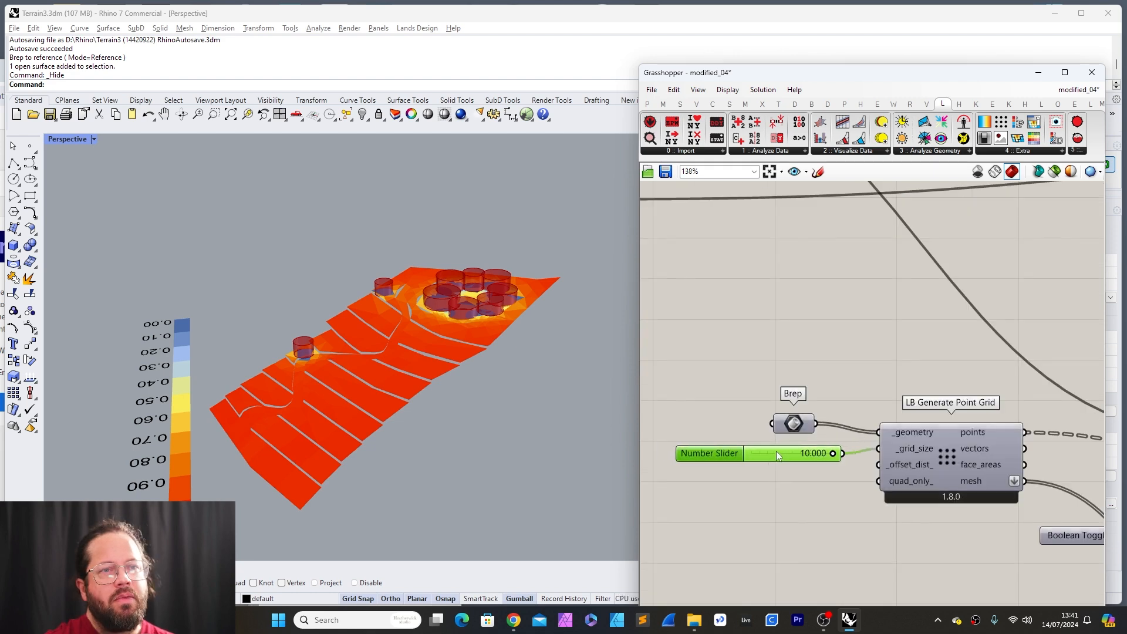
{"action": "left_click_drag", "start_coordinate": [778, 455], "coordinate": [823, 448]}
{"action": "mouse_move", "coordinate": [919, 450]}
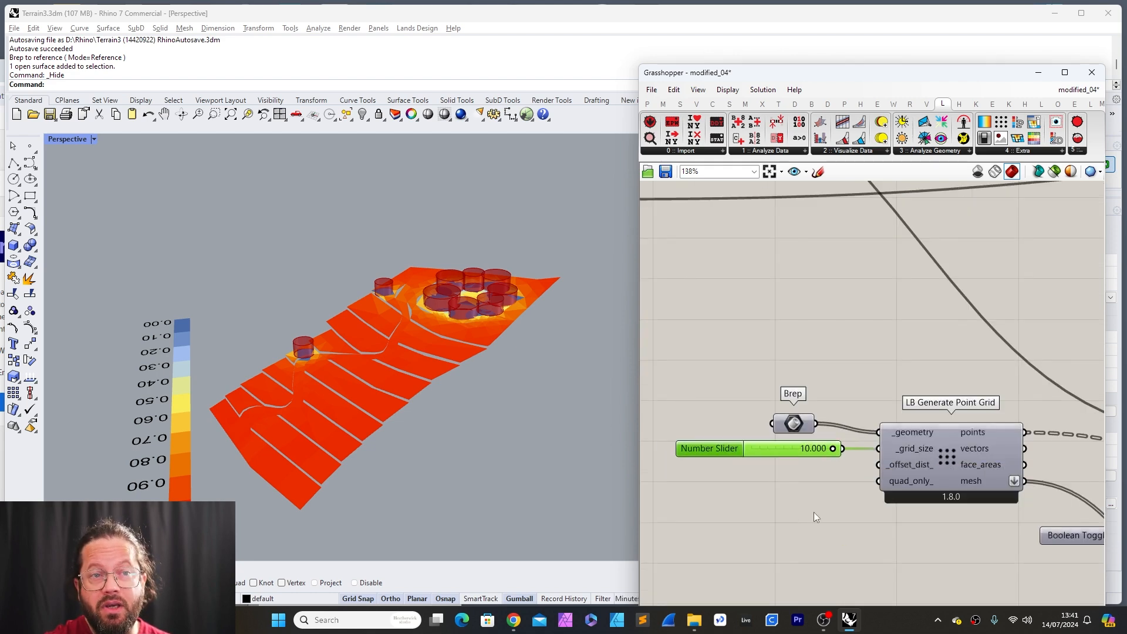
Step: Set the Boolean Toggle that runs LB Human to Sky Relation to False
{"action": "scroll", "coordinate": [883, 488], "scroll_direction": "up", "scroll_amount": 3}
{"action": "mouse_move", "coordinate": [788, 469]}
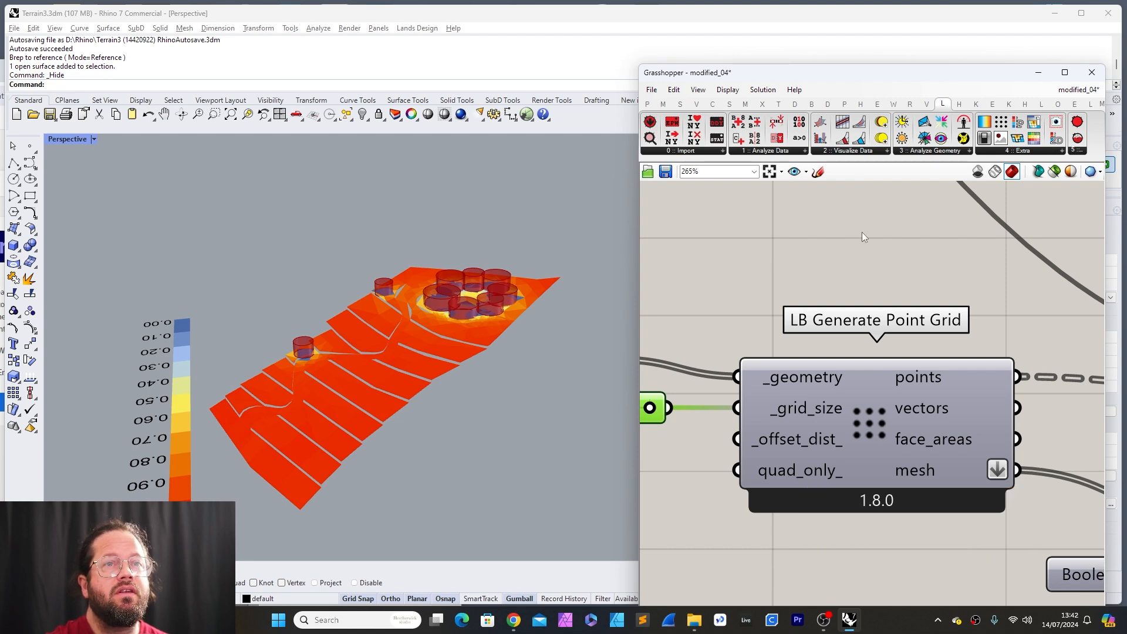
{"action": "scroll", "coordinate": [754, 381], "scroll_direction": "down", "scroll_amount": 5}
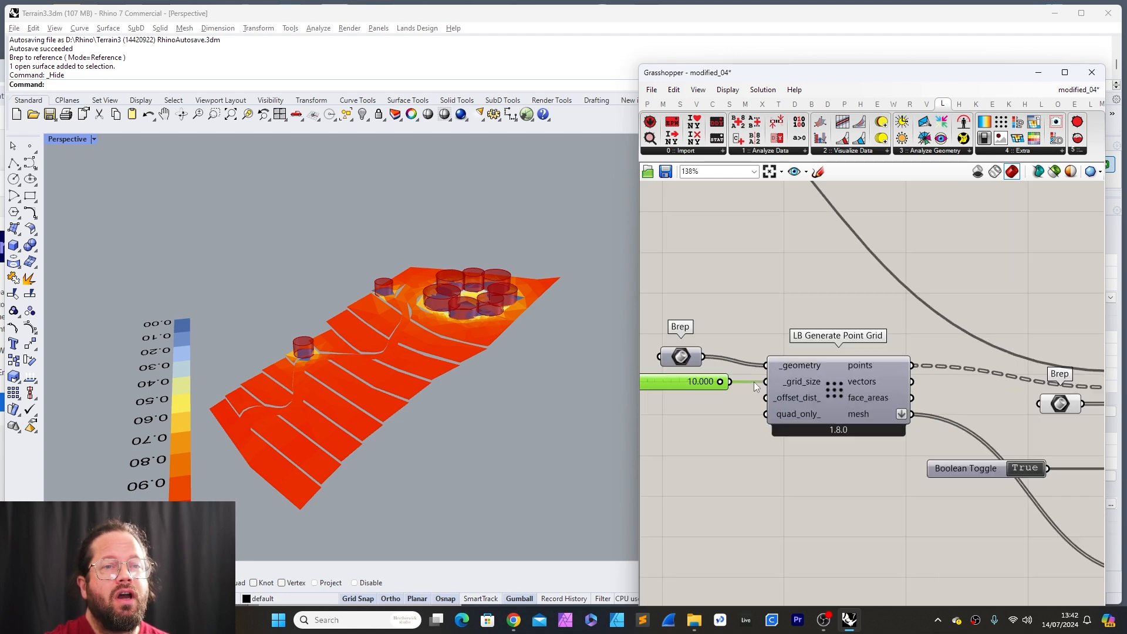
{"action": "scroll", "coordinate": [846, 393], "scroll_direction": "up", "scroll_amount": 5}
{"action": "double_click", "coordinate": [786, 432]}
{"action": "scroll", "coordinate": [977, 406], "scroll_direction": "down", "scroll_amount": 5}
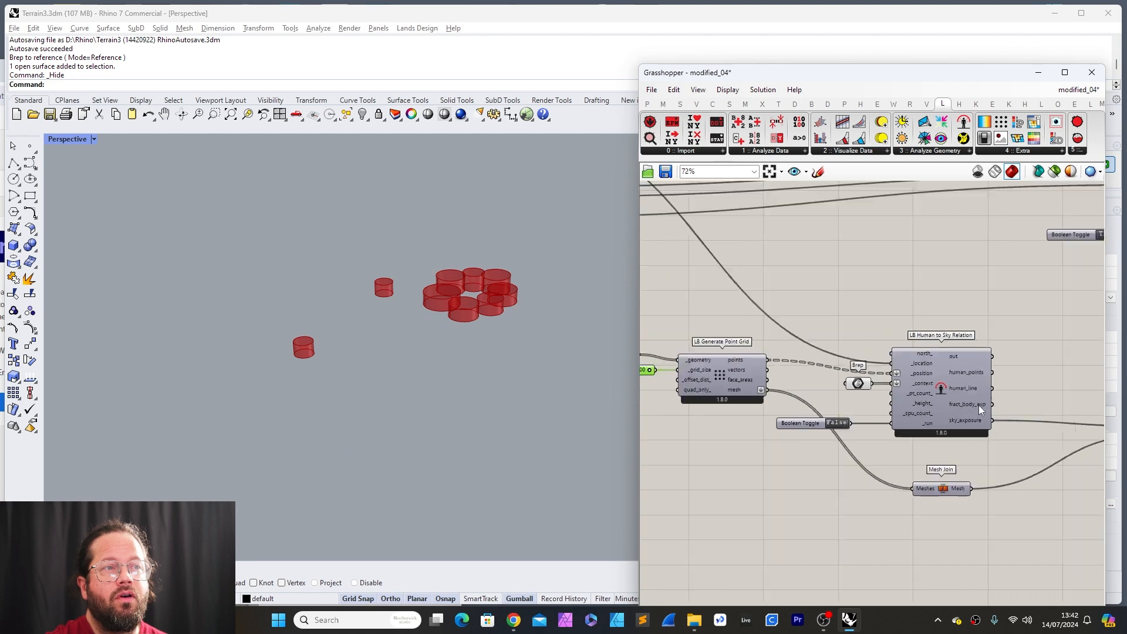
Step: Turn on the preview of LB Generate Point Grid
{"action": "scroll", "coordinate": [846, 403], "scroll_direction": "up", "scroll_amount": 1}
{"action": "scroll", "coordinate": [847, 407], "scroll_direction": "up", "scroll_amount": 5}
{"action": "right_click", "coordinate": [858, 351]}
{"action": "left_click", "coordinate": [905, 437]}
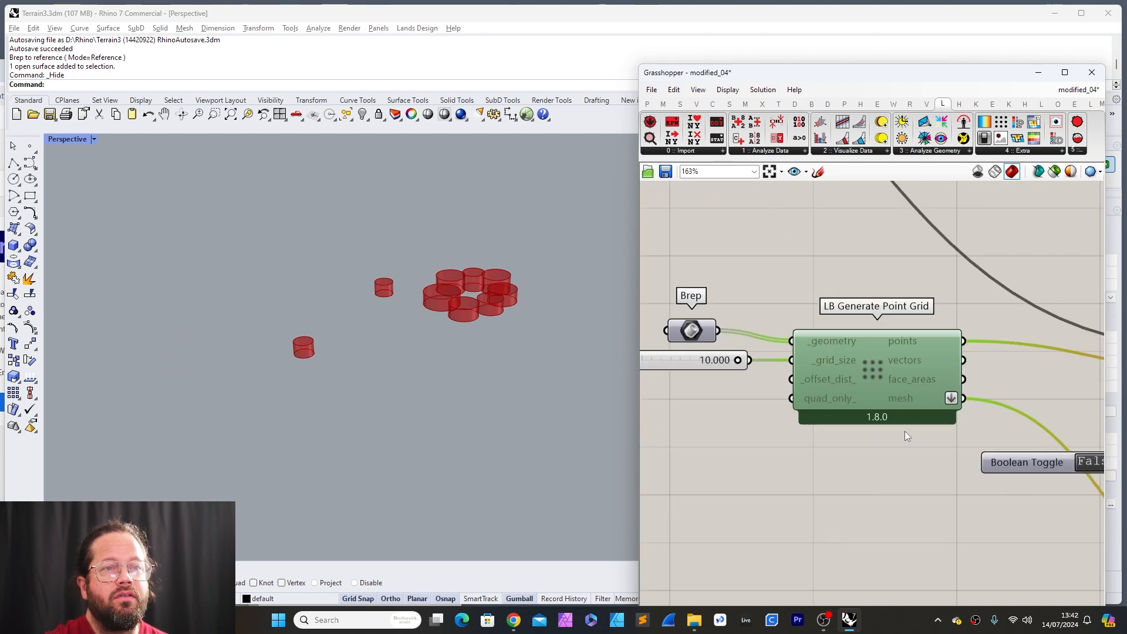
Step: Try feeding a copied Boolean Toggle set to True into quad_only_ of LB Generate Point Grid, and delete that copy
{"action": "scroll", "coordinate": [872, 361], "scroll_direction": "up", "scroll_amount": 1}
{"action": "left_click", "coordinate": [1051, 439]}
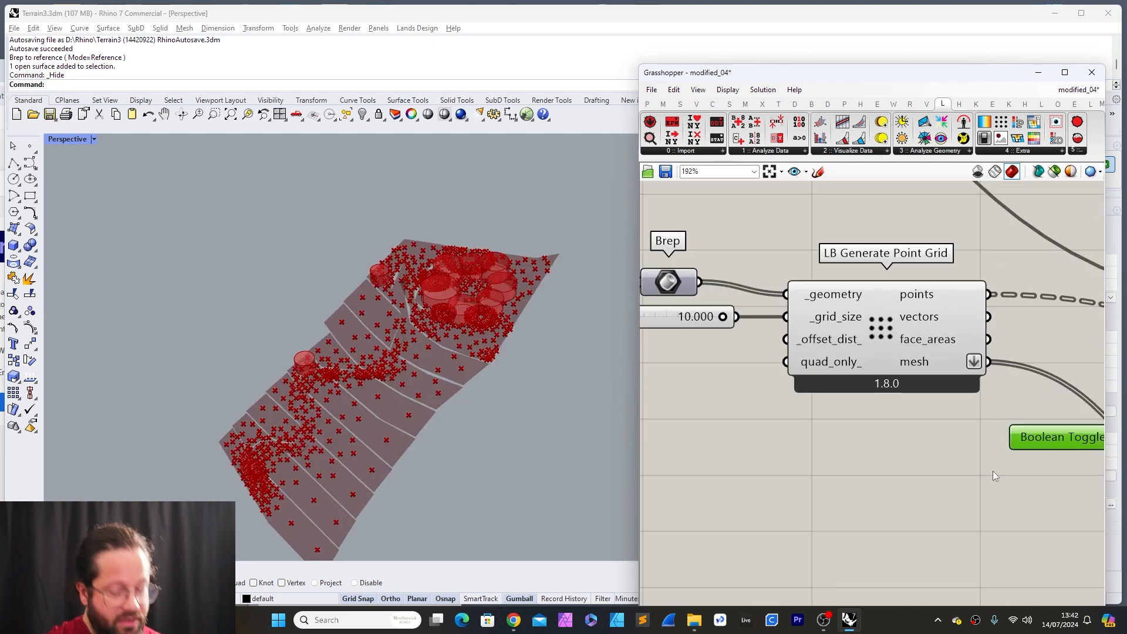
{"action": "key", "text": "ctrl+v"}
{"action": "left_click_drag", "start_coordinate": [992, 470], "coordinate": [663, 415]}
{"action": "double_click", "coordinate": [780, 409]}
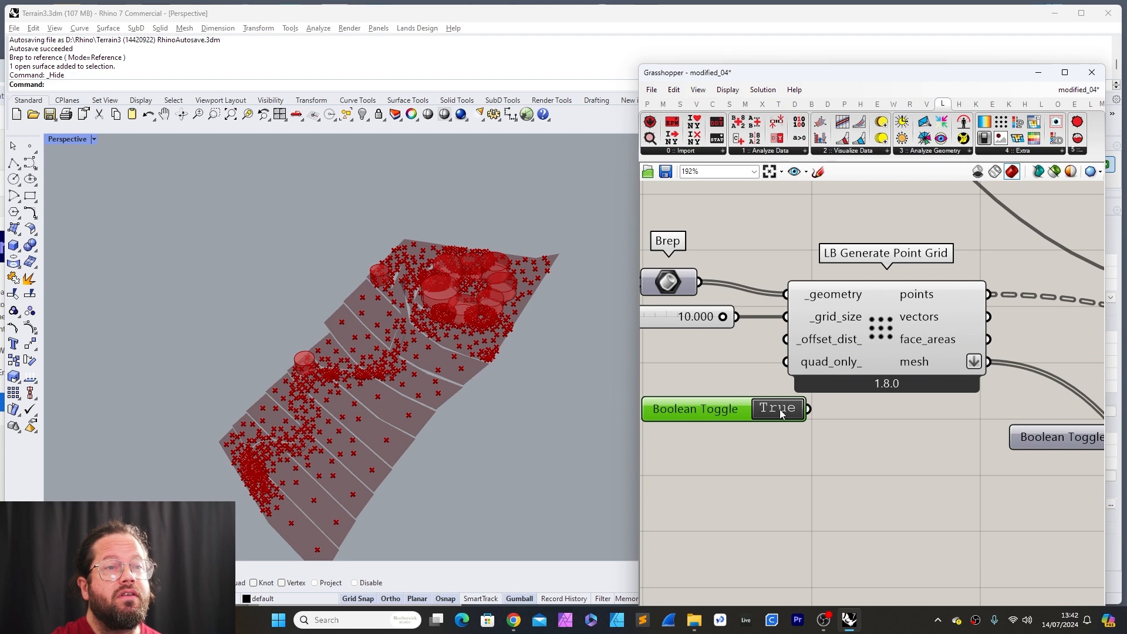
{"action": "left_click_drag", "start_coordinate": [810, 409], "coordinate": [785, 362]}
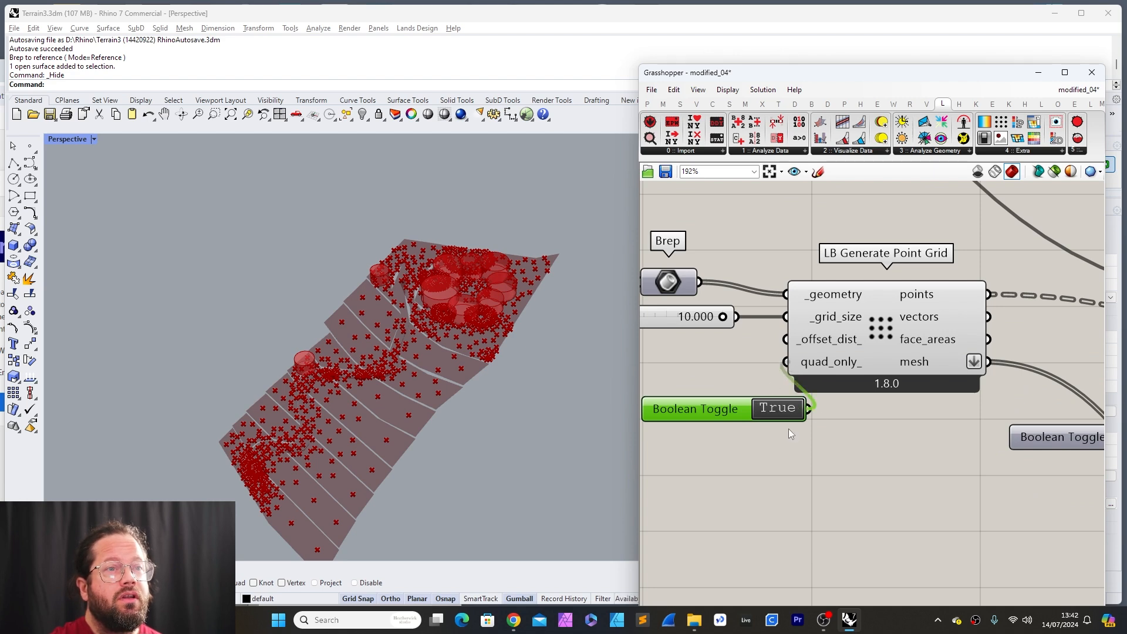
{"action": "left_click_drag", "start_coordinate": [745, 420], "coordinate": [703, 410]}
{"action": "right_click_drag", "start_coordinate": [696, 399], "coordinate": [751, 410]}
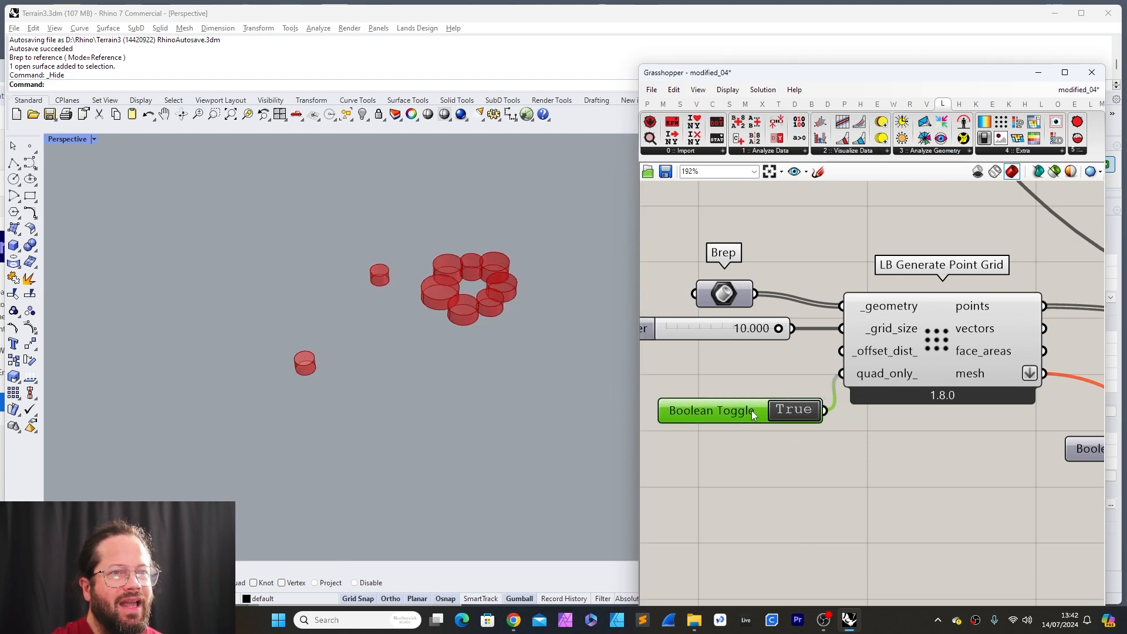
{"action": "key", "text": "Delete"}
Step: Examine how the test points are distributed on the terrain around the cluster of context cylinders
{"action": "scroll", "coordinate": [495, 294], "scroll_direction": "up", "scroll_amount": 5}
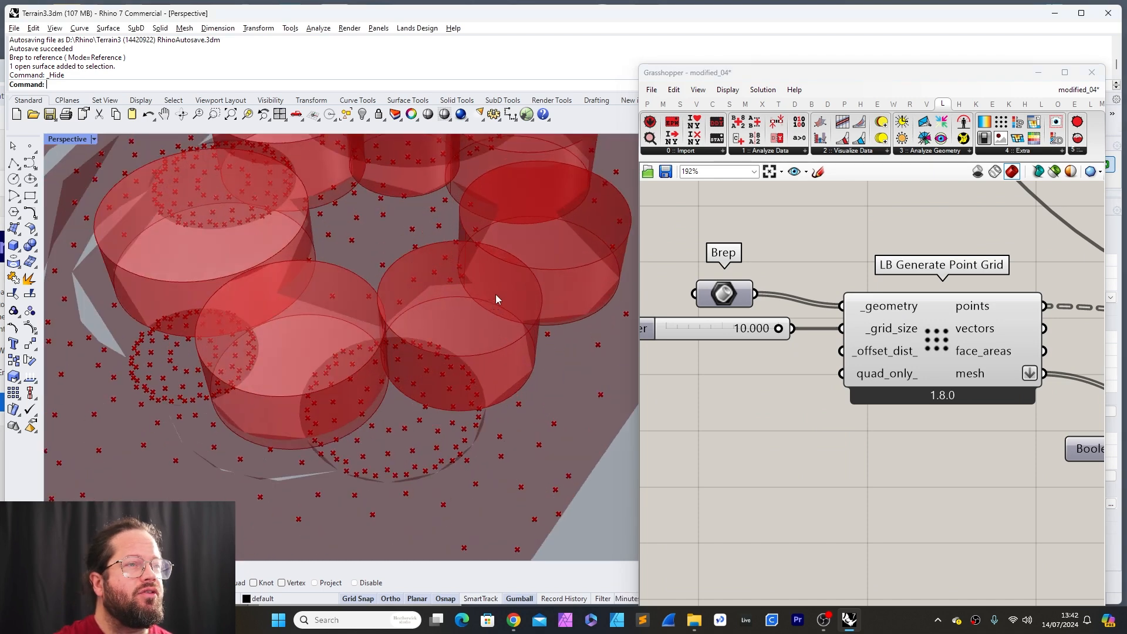
{"action": "scroll", "coordinate": [482, 343], "scroll_direction": "down", "scroll_amount": 3}
{"action": "scroll", "coordinate": [805, 444], "scroll_direction": "down", "scroll_amount": 4}
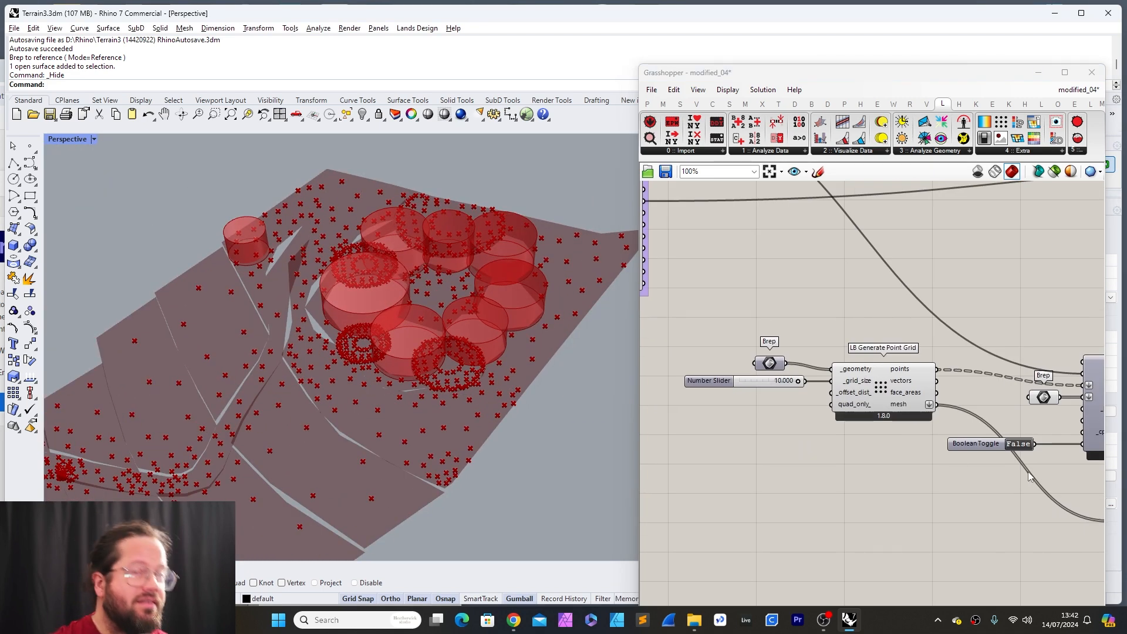
Step: Set the grid size slider feeding the LB Generate Point Grid component to 4
{"action": "scroll", "coordinate": [847, 352], "scroll_direction": "down", "scroll_amount": 5}
{"action": "scroll", "coordinate": [1000, 348], "scroll_direction": "up", "scroll_amount": 7}
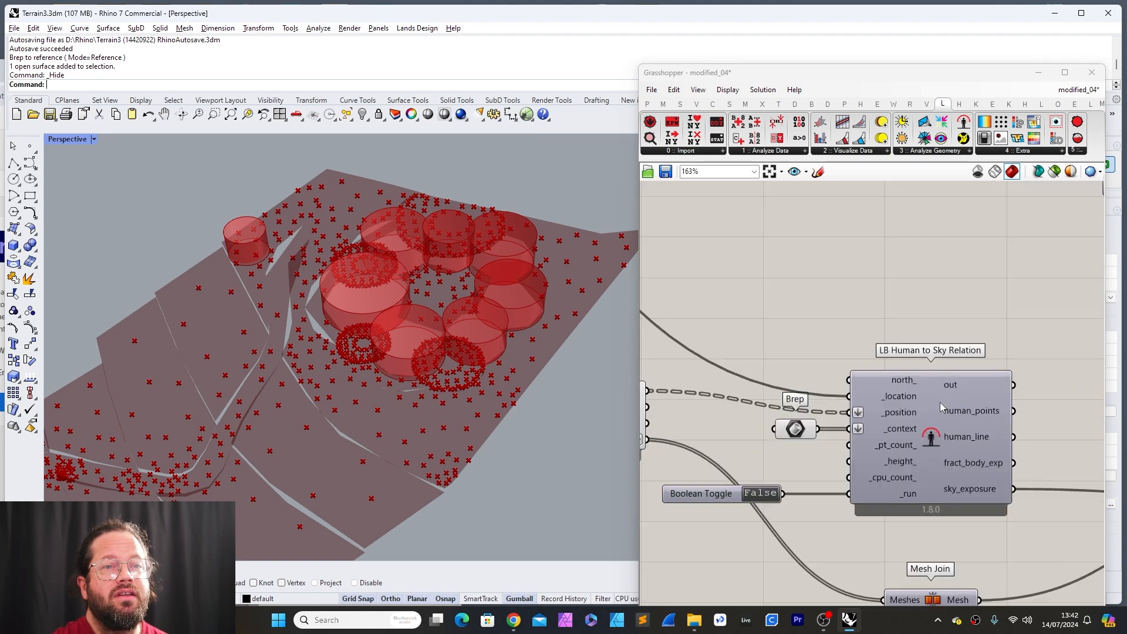
{"action": "scroll", "coordinate": [995, 409], "scroll_direction": "down", "scroll_amount": 5}
{"action": "scroll", "coordinate": [814, 414], "scroll_direction": "up", "scroll_amount": 3}
{"action": "right_click_drag", "start_coordinate": [382, 352], "coordinate": [529, 297]}
{"action": "scroll", "coordinate": [823, 463], "scroll_direction": "down", "scroll_amount": 4}
{"action": "scroll", "coordinate": [942, 385], "scroll_direction": "up", "scroll_amount": 7}
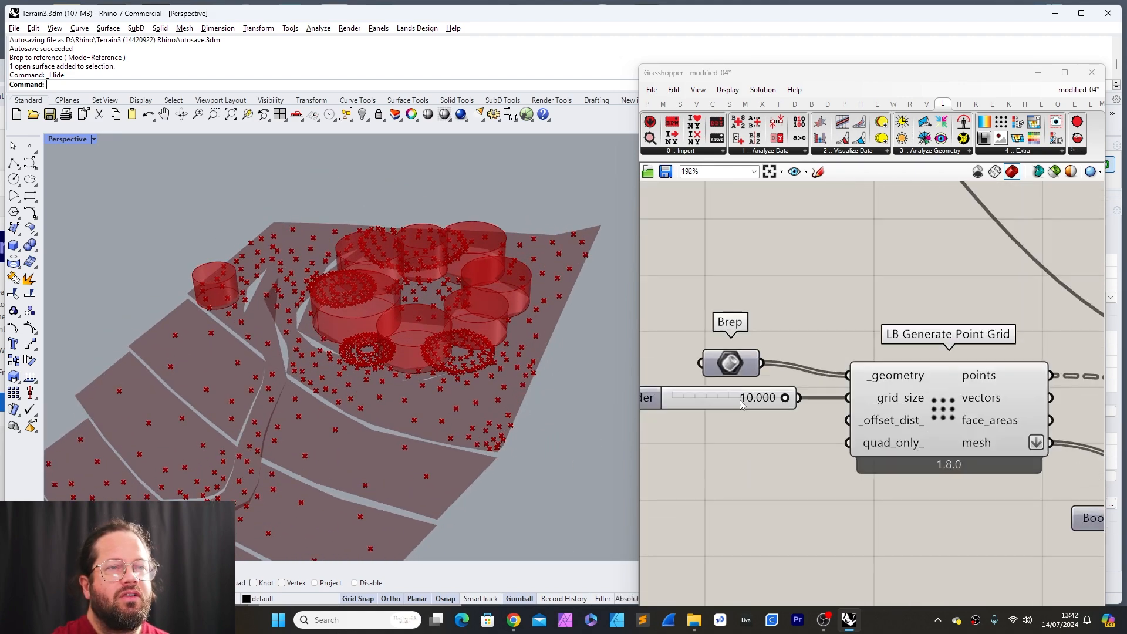
{"action": "mouse_move", "coordinate": [987, 377]}
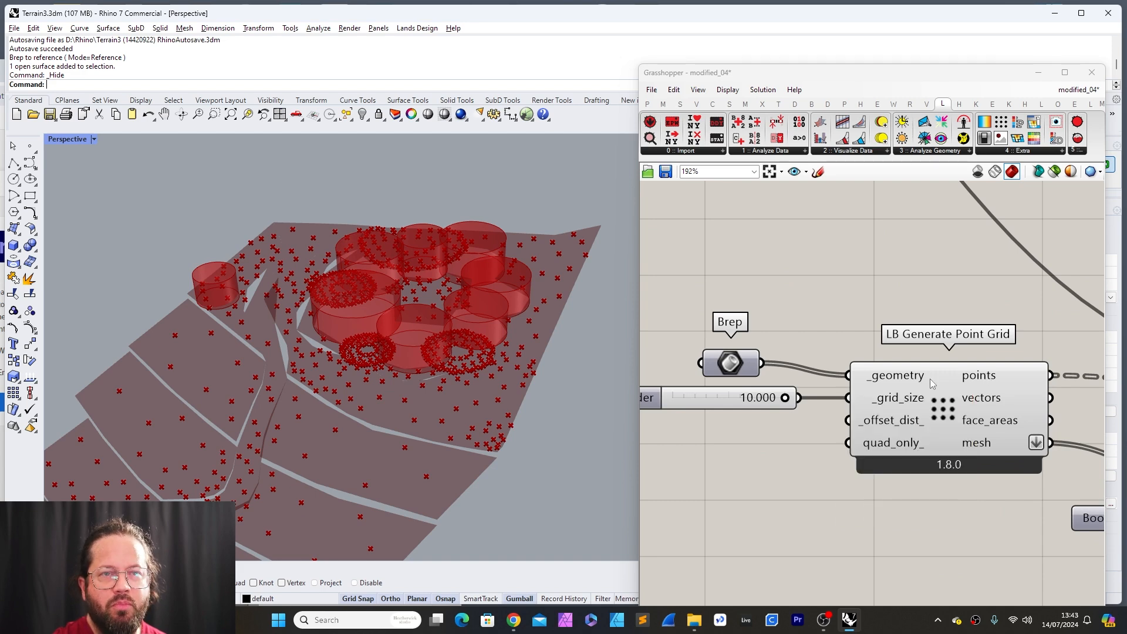
{"action": "double_click", "coordinate": [717, 403]}
{"action": "type", "text": "4"}
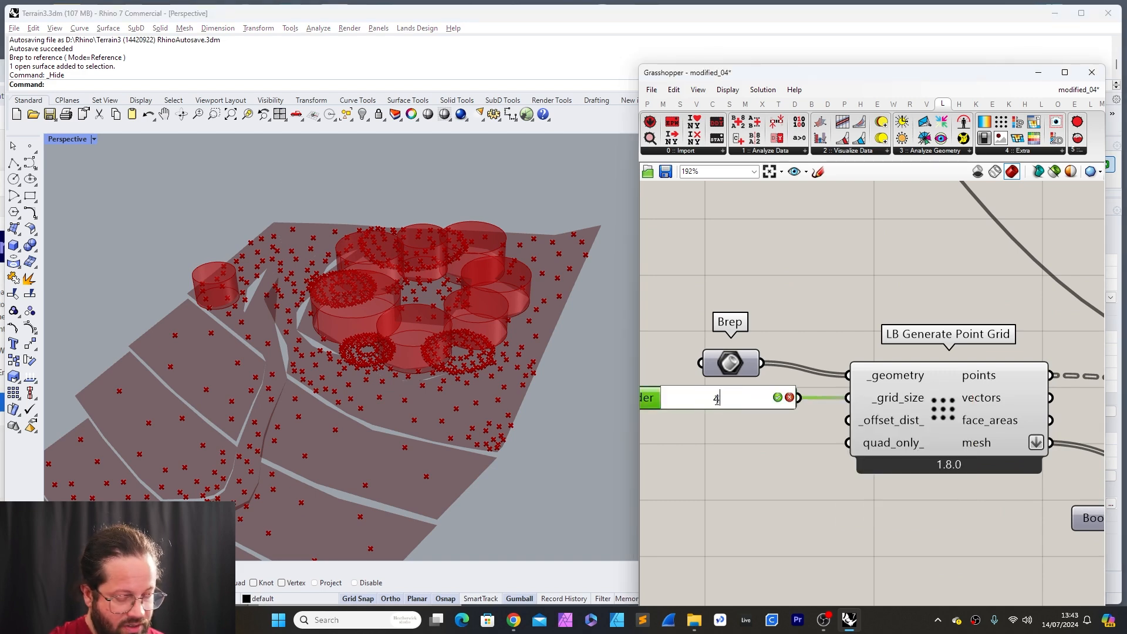
{"action": "key", "text": "Return"}
Step: Set the grid size of the LB Generate Point Grid component to 5
{"action": "mouse_move", "coordinate": [979, 379]}
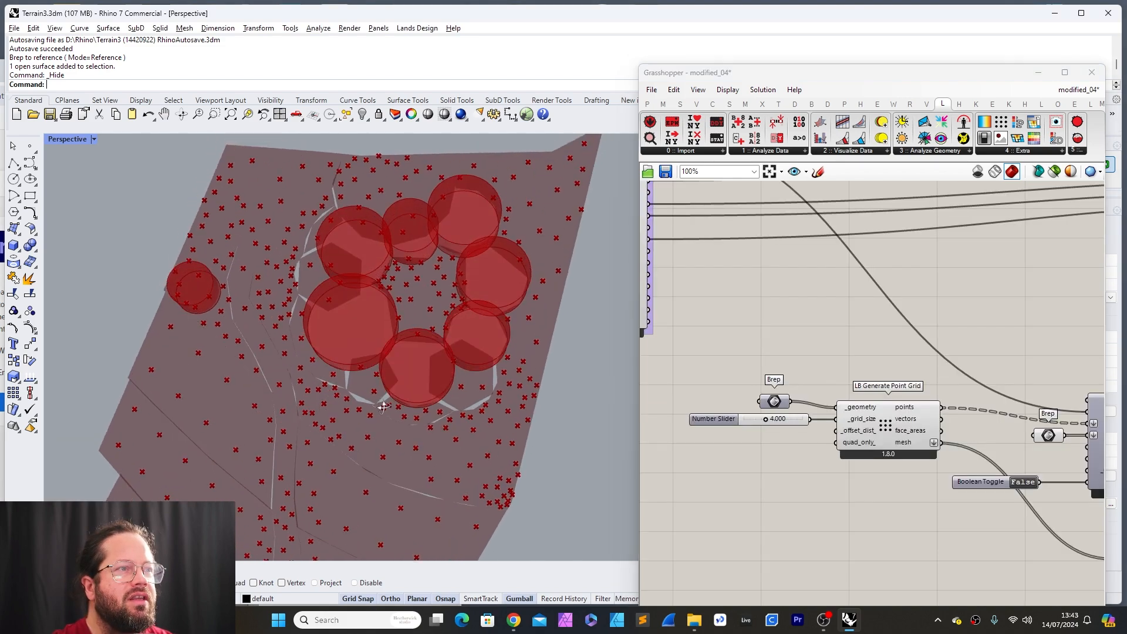
{"action": "right_click_drag", "start_coordinate": [446, 329], "coordinate": [410, 354]}
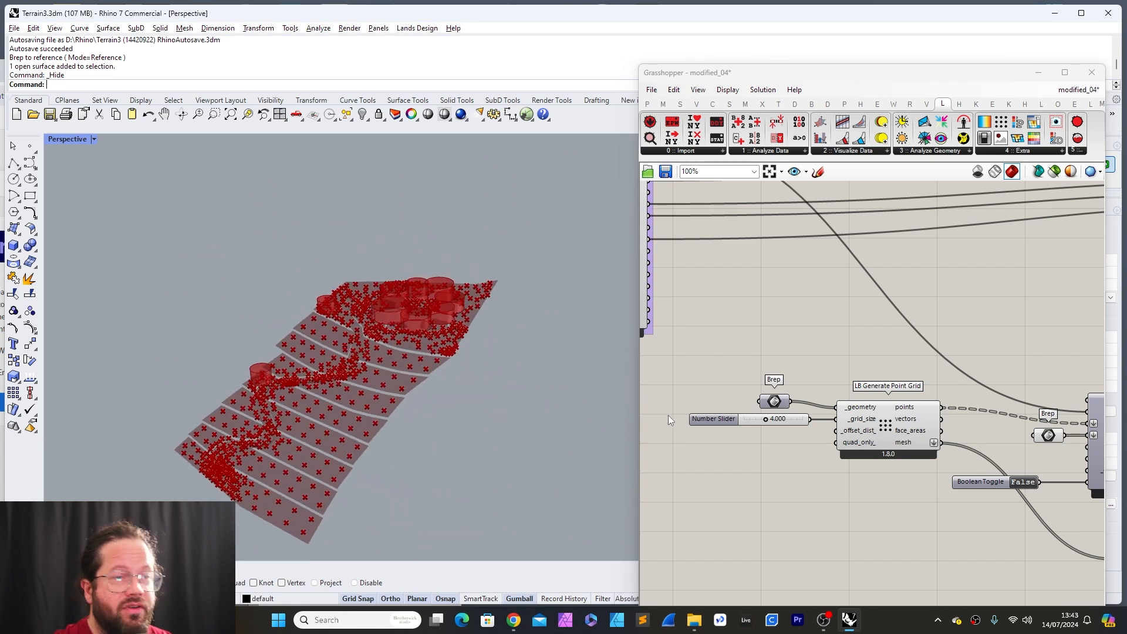
{"action": "double_click", "coordinate": [776, 419]}
{"action": "type", "text": "5"}
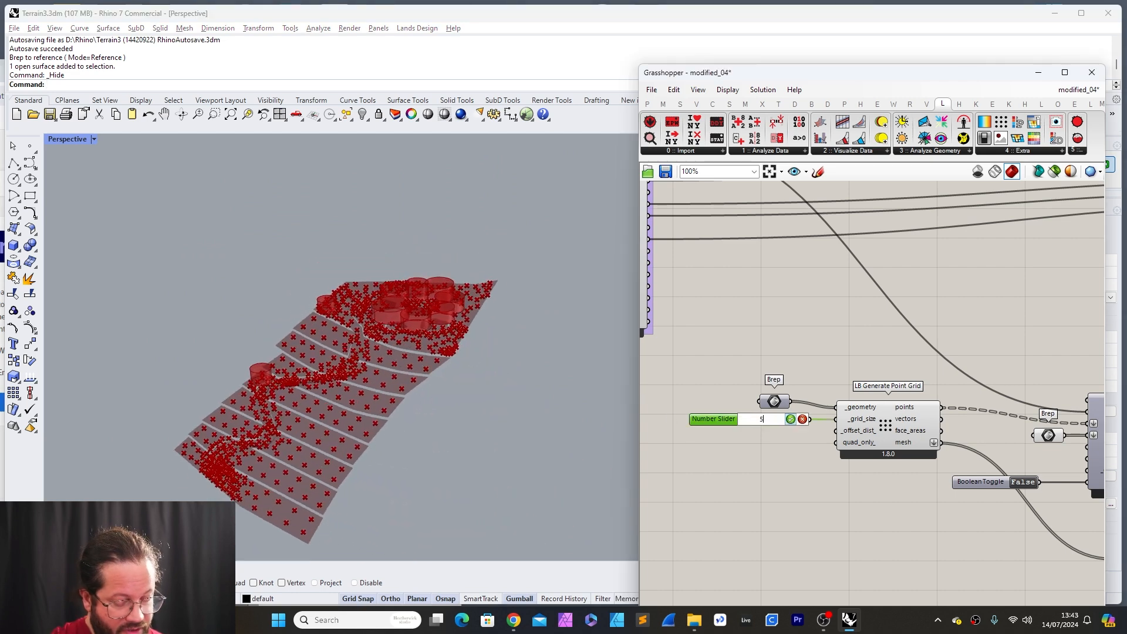
{"action": "key", "text": "Return"}
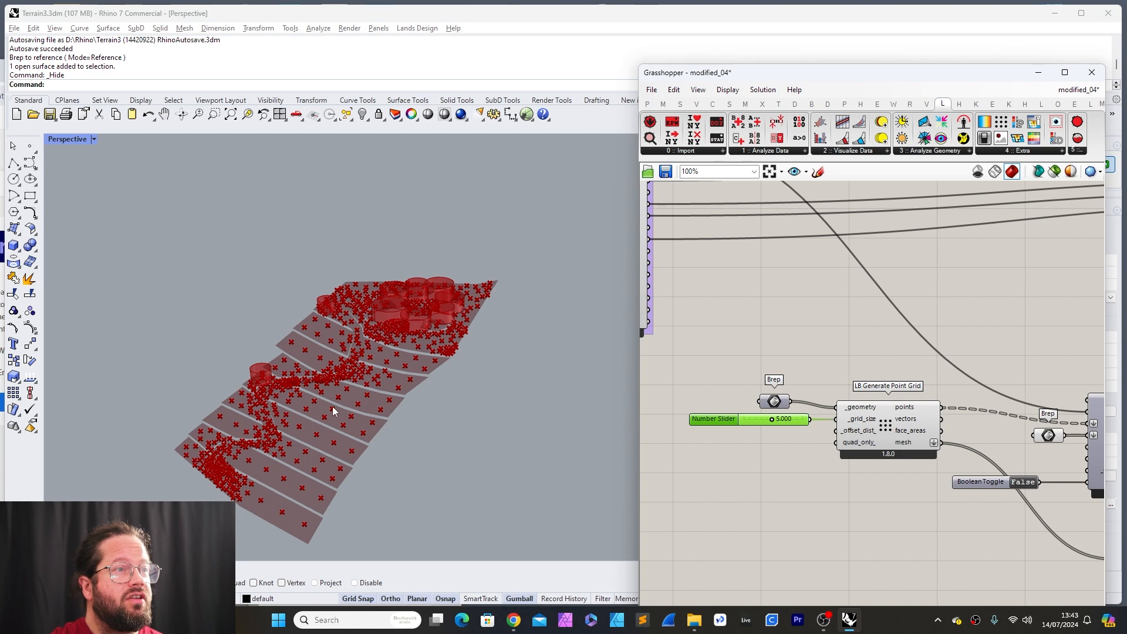
Step: Examine the generated point distribution across the terrain and around the cylinders from several angles and at close range
{"action": "mouse_move", "coordinate": [903, 411]}
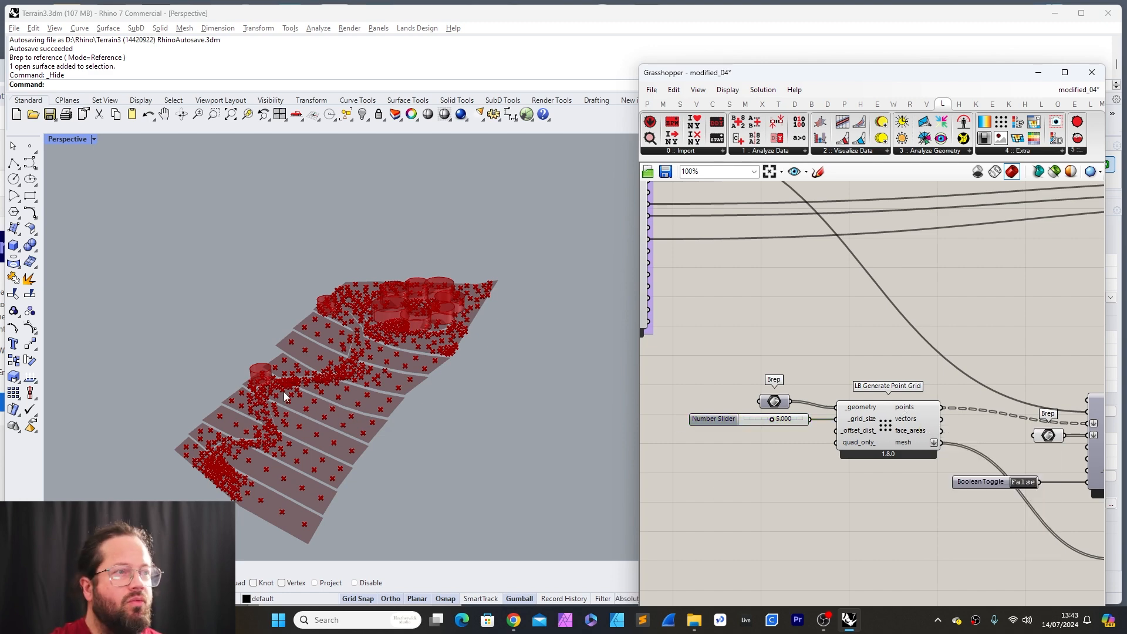
{"action": "right_click_drag", "start_coordinate": [283, 392], "coordinate": [347, 450]}
{"action": "scroll", "coordinate": [411, 364], "scroll_direction": "up", "scroll_amount": 8}
{"action": "scroll", "coordinate": [406, 351], "scroll_direction": "down", "scroll_amount": 10}
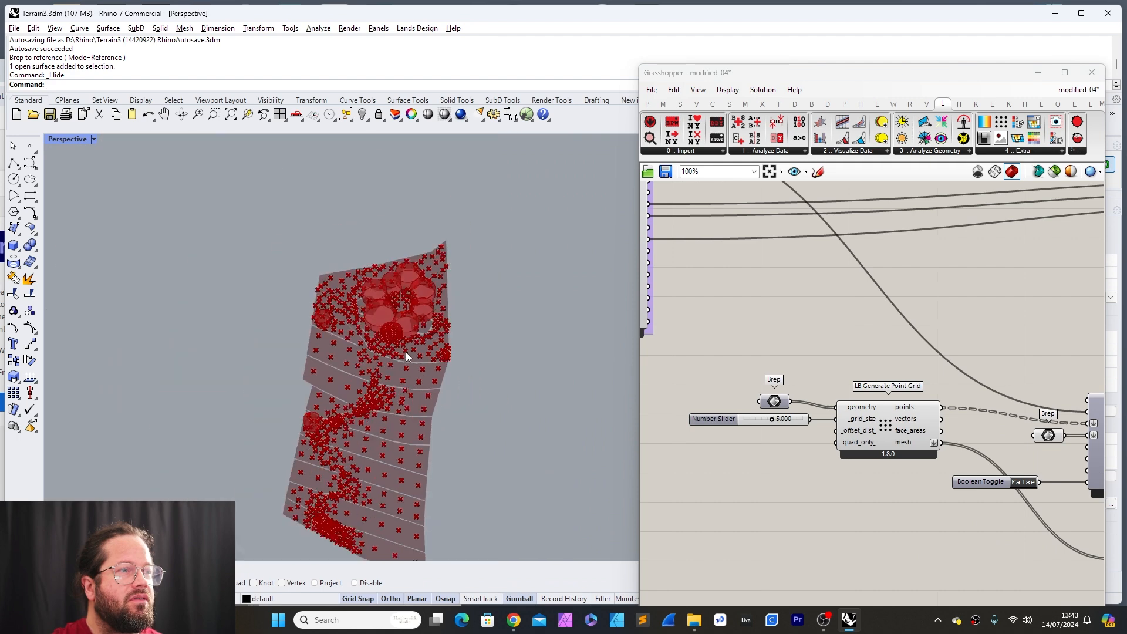
{"action": "right_click_drag", "start_coordinate": [406, 351], "coordinate": [345, 405]}
{"action": "scroll", "coordinate": [351, 395], "scroll_direction": "up", "scroll_amount": 12}
{"action": "scroll", "coordinate": [433, 437], "scroll_direction": "up", "scroll_amount": 10}
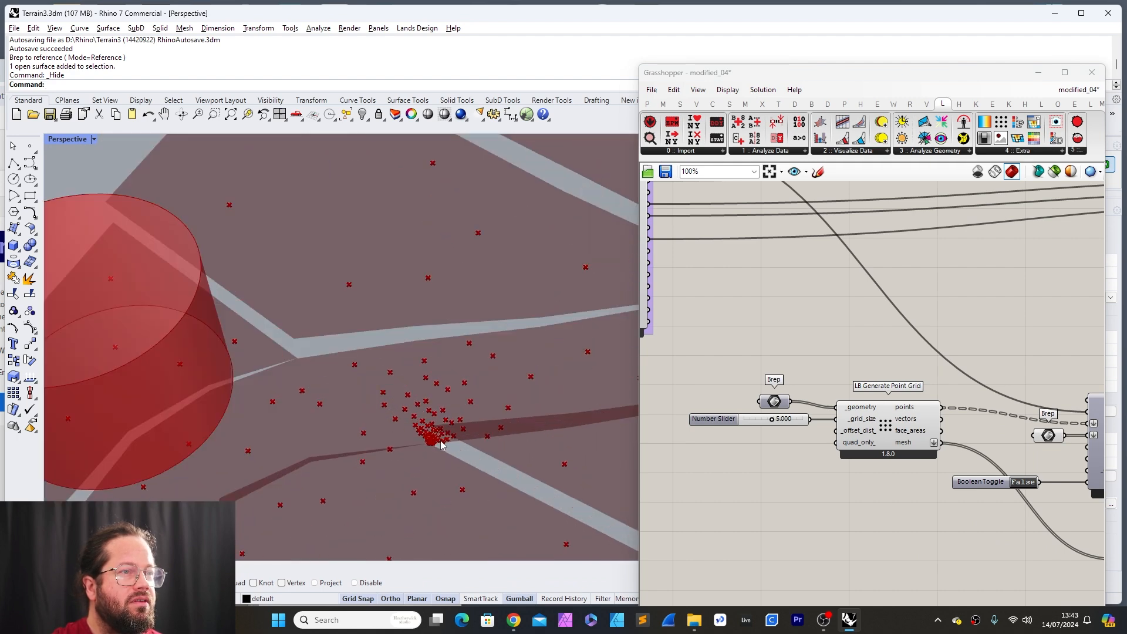
{"action": "scroll", "coordinate": [431, 435], "scroll_direction": "down", "scroll_amount": 3}
{"action": "scroll", "coordinate": [377, 433], "scroll_direction": "down", "scroll_amount": 12}
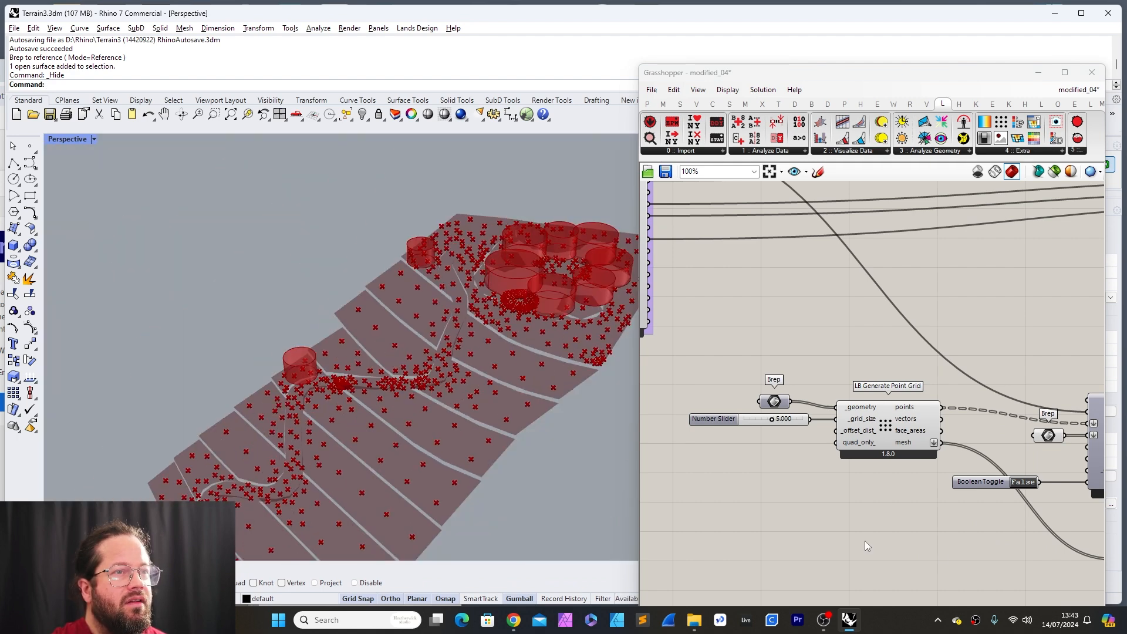
Step: Highlight the LB Generate Point Grid output and trace the definition through Human to Sky Relation towards Outdoor Solar MRT
{"action": "left_click", "coordinate": [865, 541]}
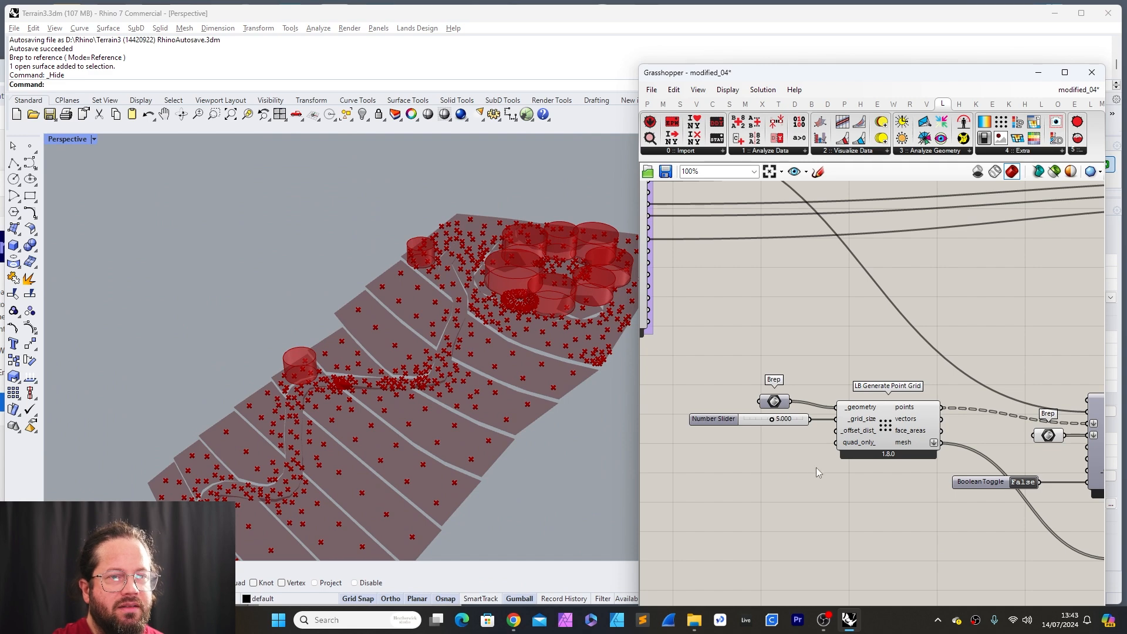
{"action": "right_click_drag", "start_coordinate": [984, 423], "coordinate": [809, 453]}
{"action": "scroll", "coordinate": [809, 453], "scroll_direction": "down", "scroll_amount": 1}
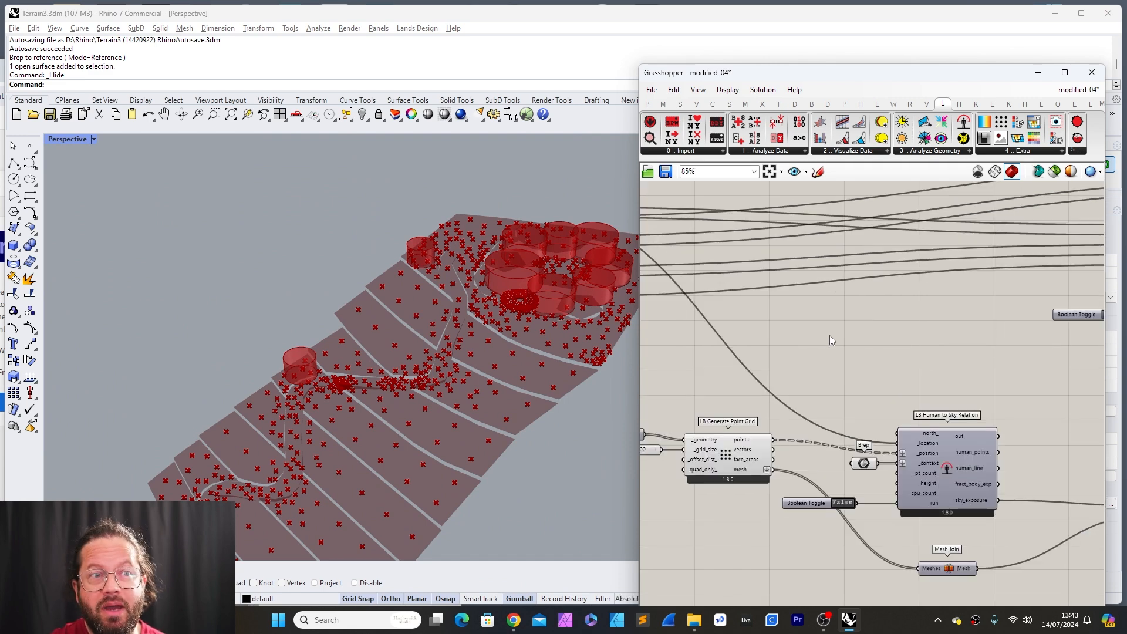
{"action": "left_click", "coordinate": [726, 446]}
{"action": "scroll", "coordinate": [726, 446], "scroll_direction": "up", "scroll_amount": 4}
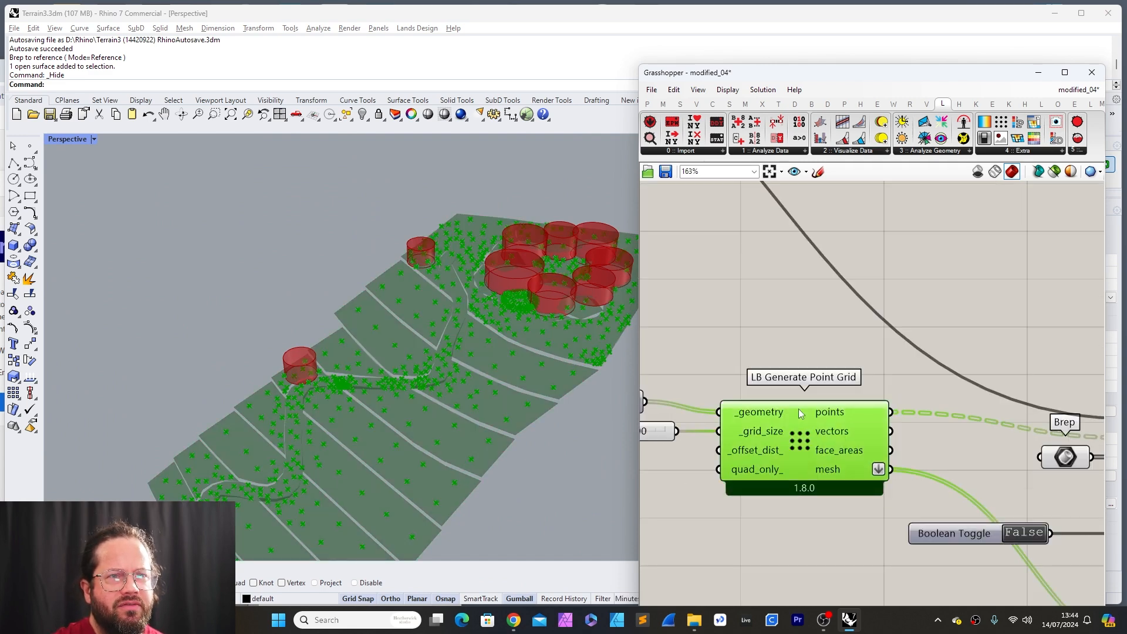
{"action": "scroll", "coordinate": [795, 419], "scroll_direction": "down", "scroll_amount": 11}
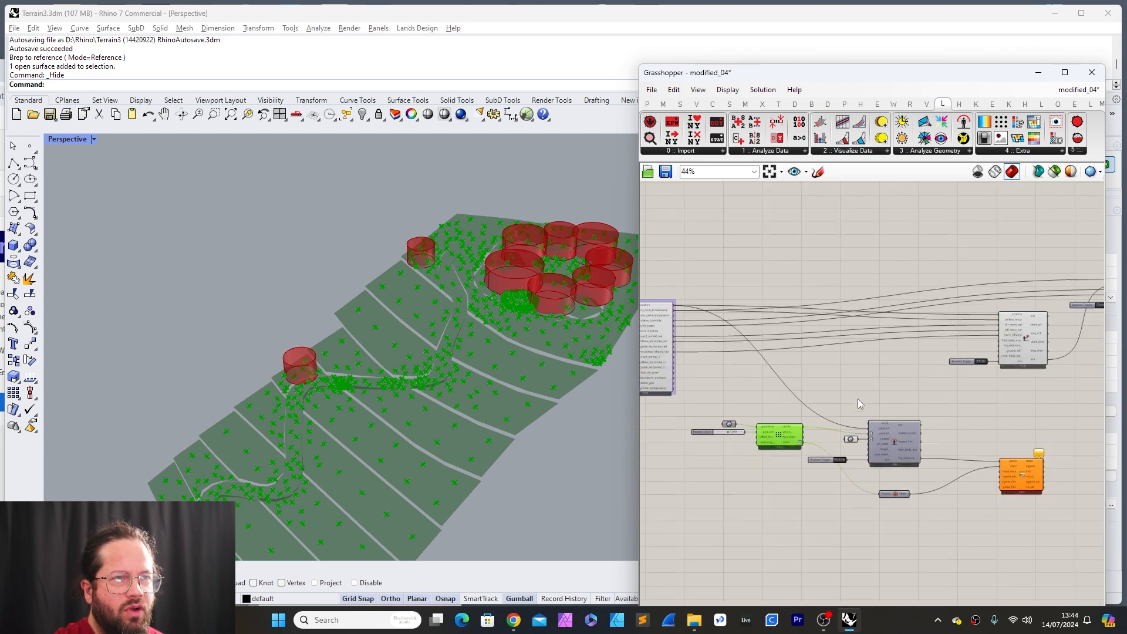
{"action": "scroll", "coordinate": [893, 412], "scroll_direction": "up", "scroll_amount": 5}
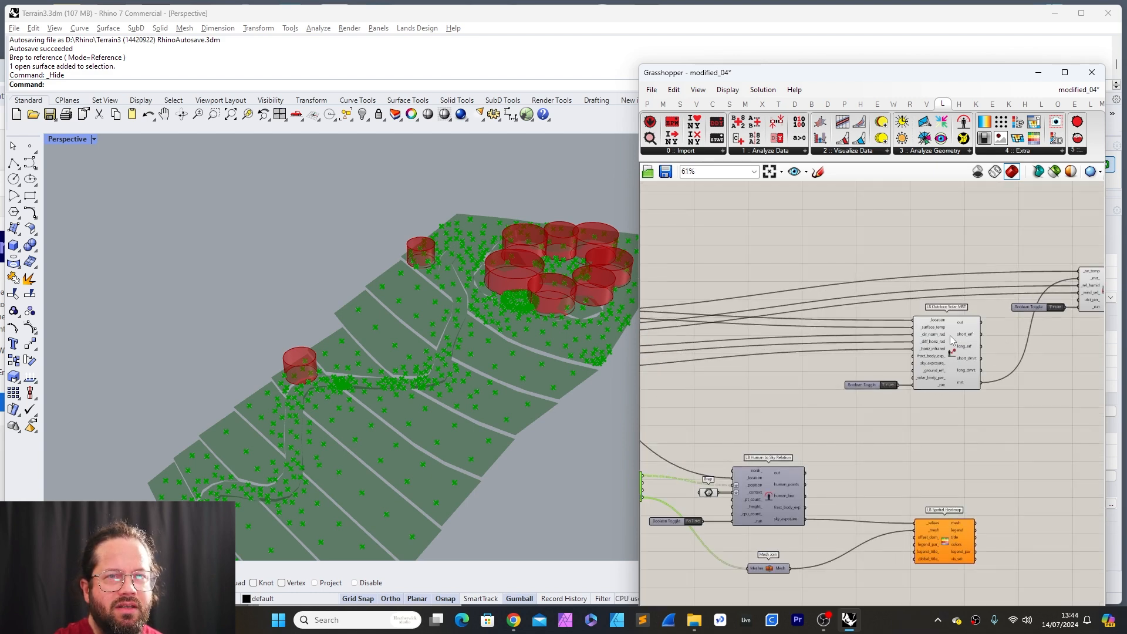
{"action": "scroll", "coordinate": [796, 410], "scroll_direction": "down", "scroll_amount": 6}
Step: Attach a panel to the values output of LB Deconstruct Data and enlarge it to show more of the list
{"action": "scroll", "coordinate": [998, 346], "scroll_direction": "up", "scroll_amount": 9}
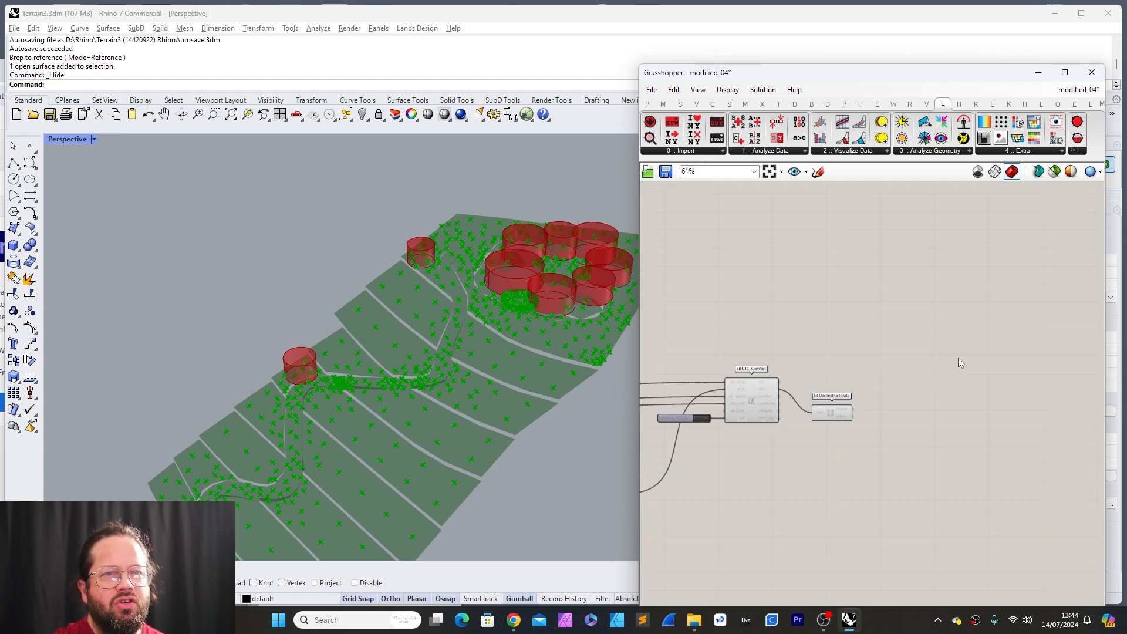
{"action": "left_click", "coordinate": [647, 103]}
{"action": "left_click", "coordinate": [841, 140]}
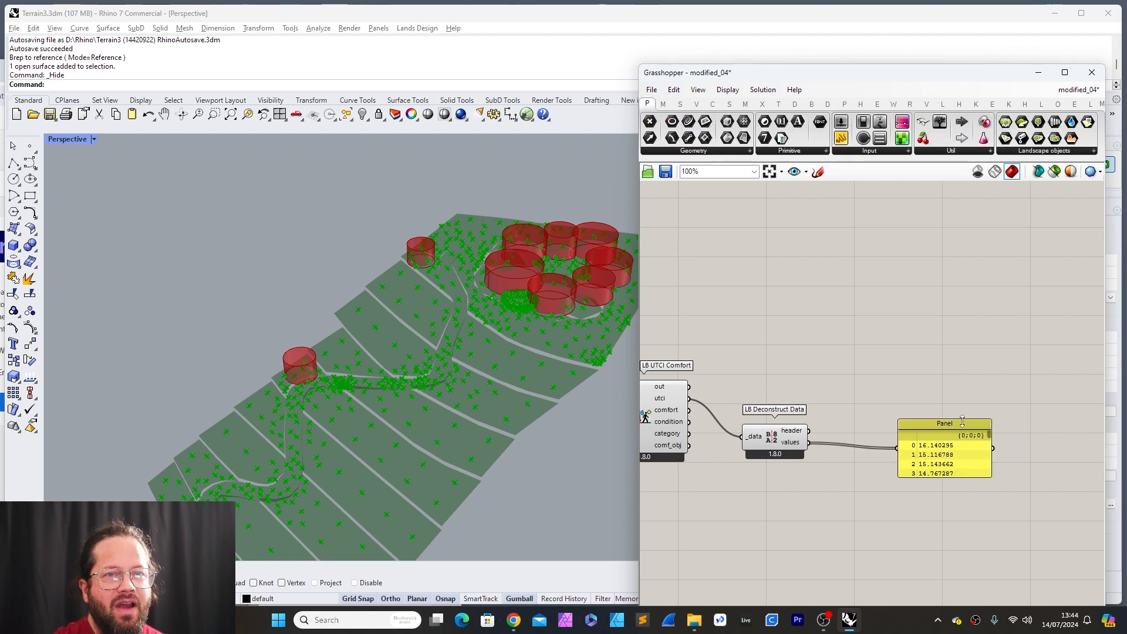
{"action": "left_click_drag", "start_coordinate": [963, 419], "coordinate": [985, 268]}
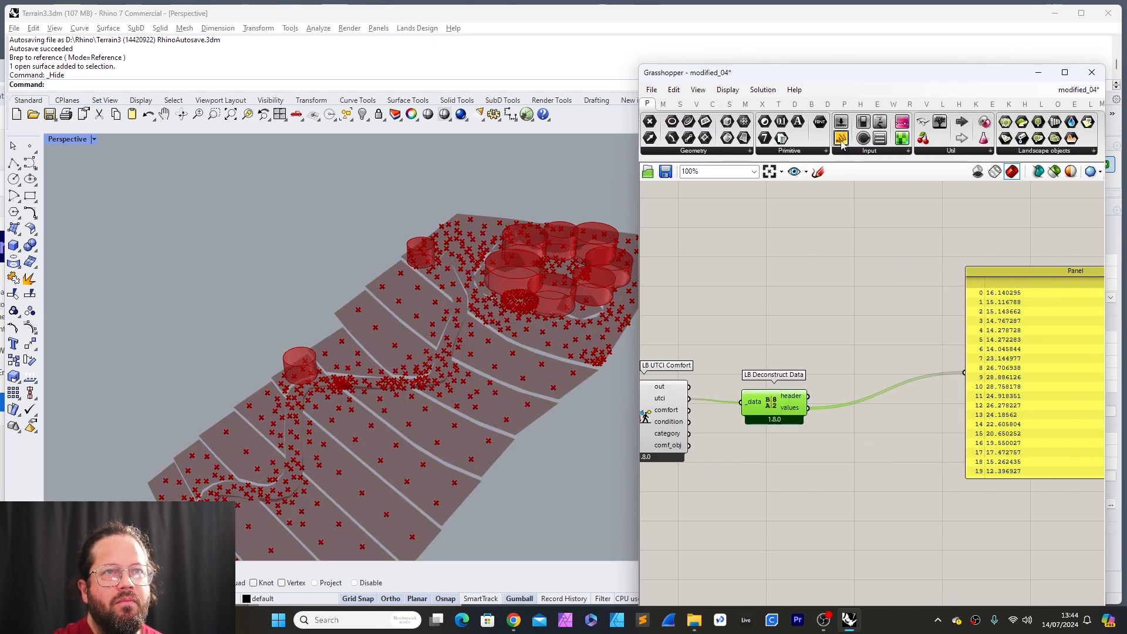
Step: Add a second empty panel and insert an Average component between the Deconstruct Data values and the large panel
{"action": "left_click_drag", "start_coordinate": [841, 140], "coordinate": [915, 540]}
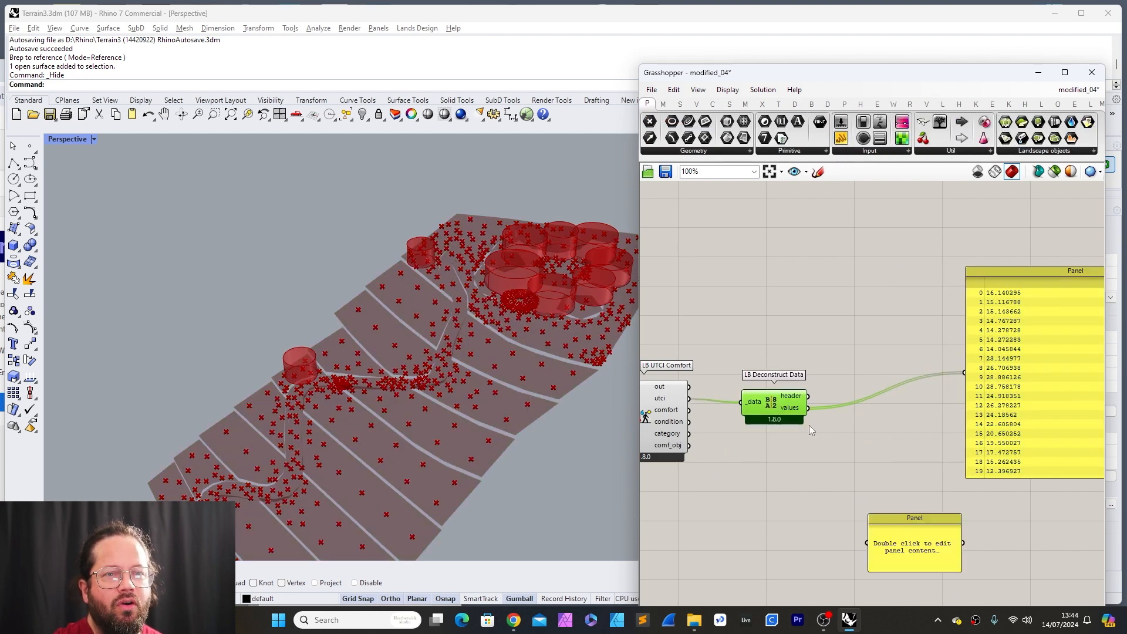
{"action": "double_click", "coordinate": [847, 358]}
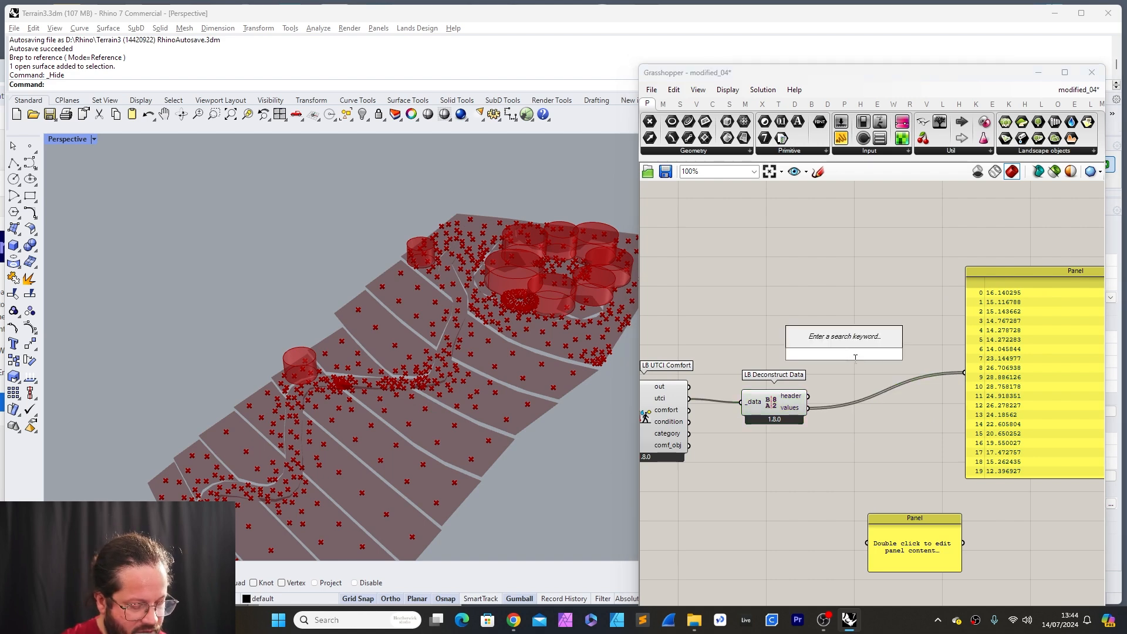
{"action": "type", "text": "average"}
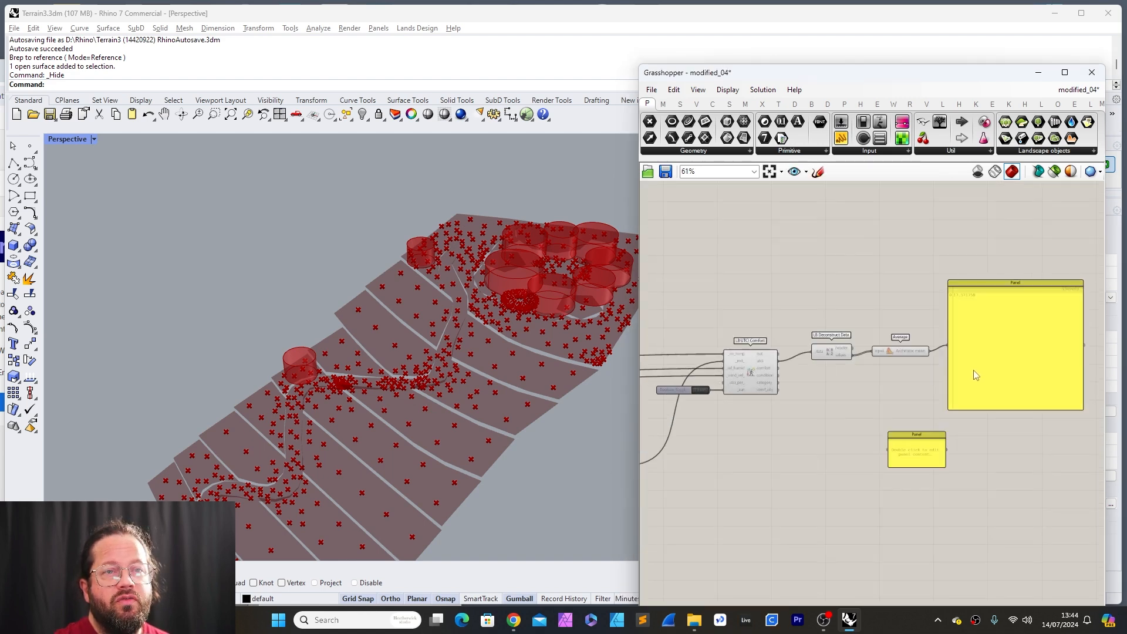
Step: Select LB Outdoor Solar MRT together with its Boolean Toggle and shift them slightly upward on the canvas
{"action": "scroll", "coordinate": [829, 387], "scroll_direction": "down", "scroll_amount": 2}
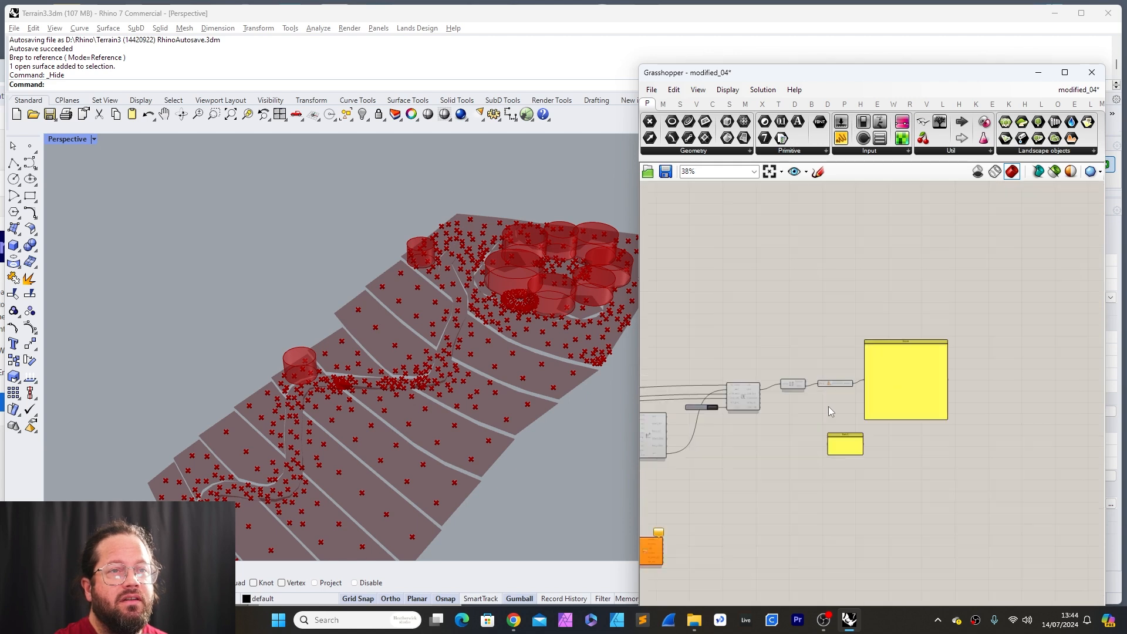
{"action": "scroll", "coordinate": [753, 405], "scroll_direction": "up", "scroll_amount": 2}
{"action": "scroll", "coordinate": [888, 402], "scroll_direction": "down", "scroll_amount": 3}
{"action": "right_click_drag", "start_coordinate": [747, 431], "coordinate": [819, 413]}
{"action": "scroll", "coordinate": [819, 413], "scroll_direction": "up", "scroll_amount": 5}
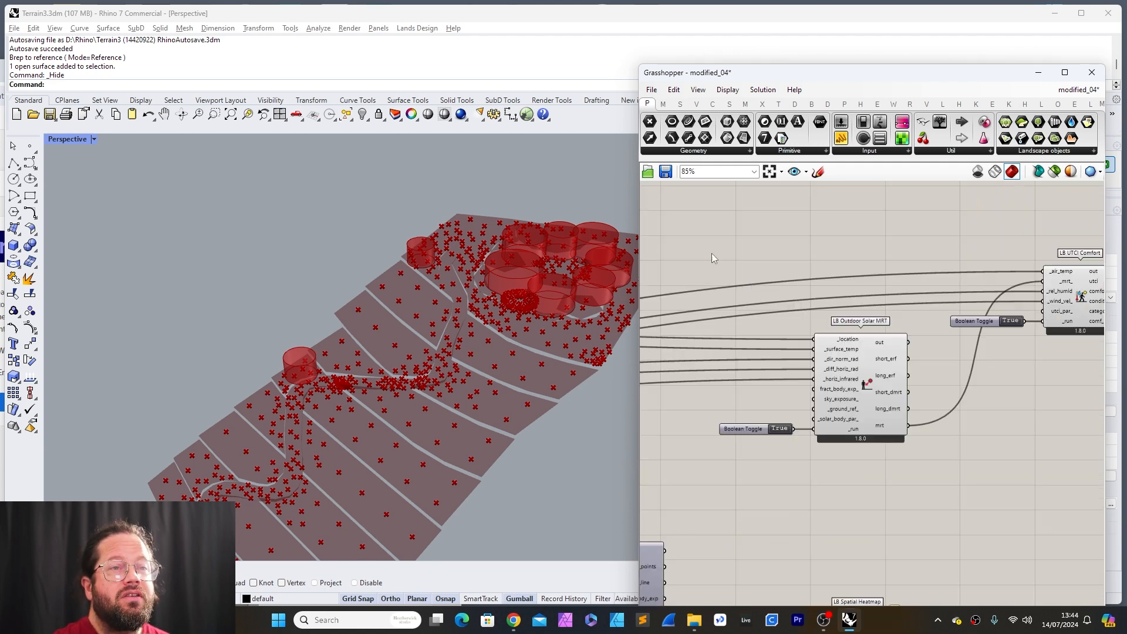
{"action": "left_click_drag", "start_coordinate": [690, 240], "coordinate": [938, 511]}
{"action": "left_click_drag", "start_coordinate": [868, 364], "coordinate": [866, 357]}
Step: Check the averaged value against the terrain model and slightly reposition the large result panel and the Average component
{"action": "scroll", "coordinate": [945, 491], "scroll_direction": "down", "scroll_amount": 2}
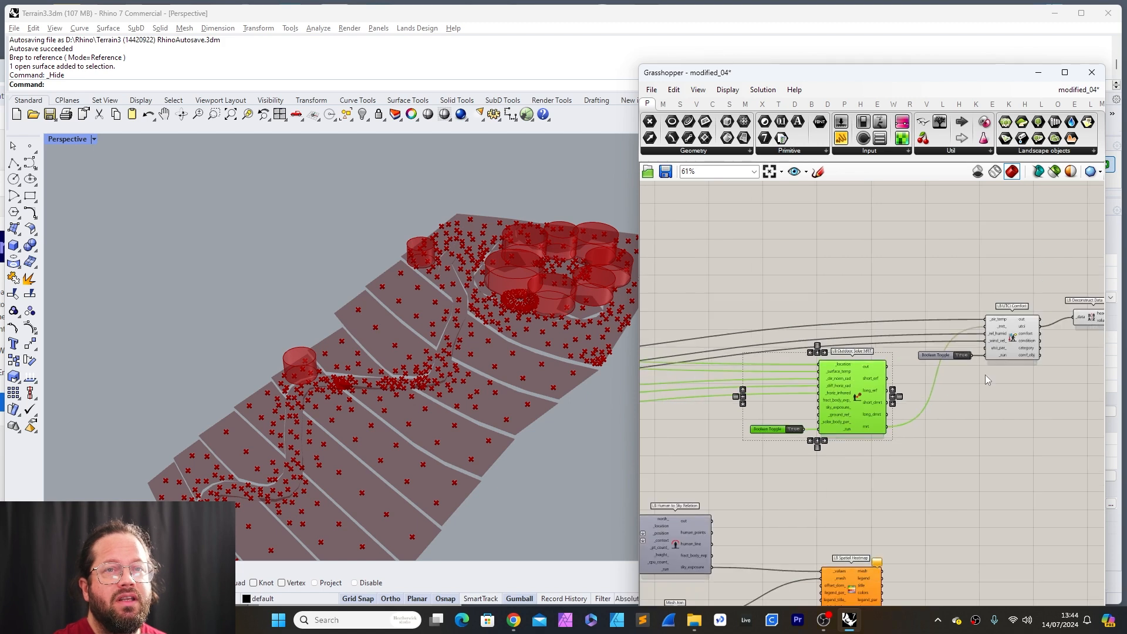
{"action": "scroll", "coordinate": [766, 465], "scroll_direction": "down", "scroll_amount": 5}
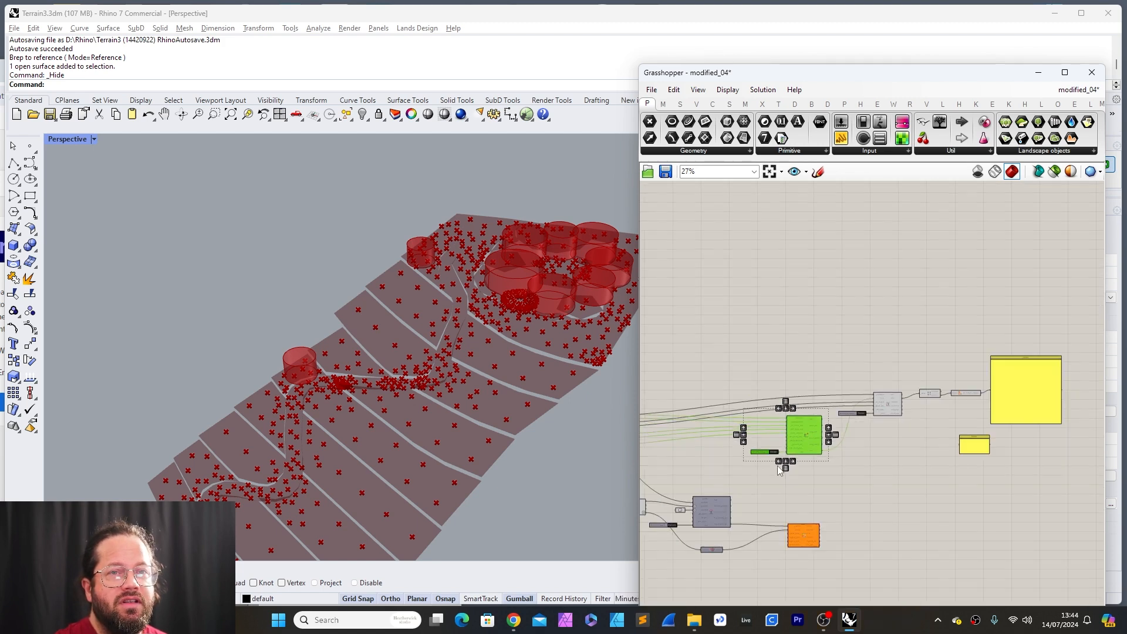
{"action": "scroll", "coordinate": [1049, 404], "scroll_direction": "up", "scroll_amount": 8}
{"action": "left_click_drag", "start_coordinate": [947, 244], "coordinate": [951, 256]}
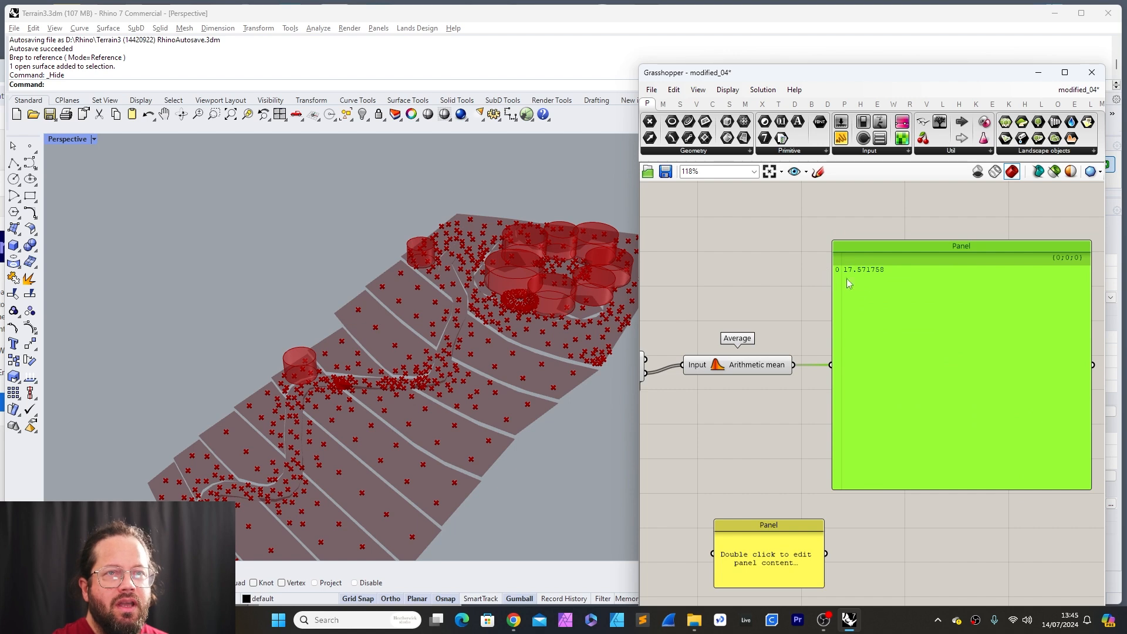
{"action": "scroll", "coordinate": [479, 284], "scroll_direction": "down", "scroll_amount": 5}
{"action": "scroll", "coordinate": [481, 281], "scroll_direction": "up", "scroll_amount": 2}
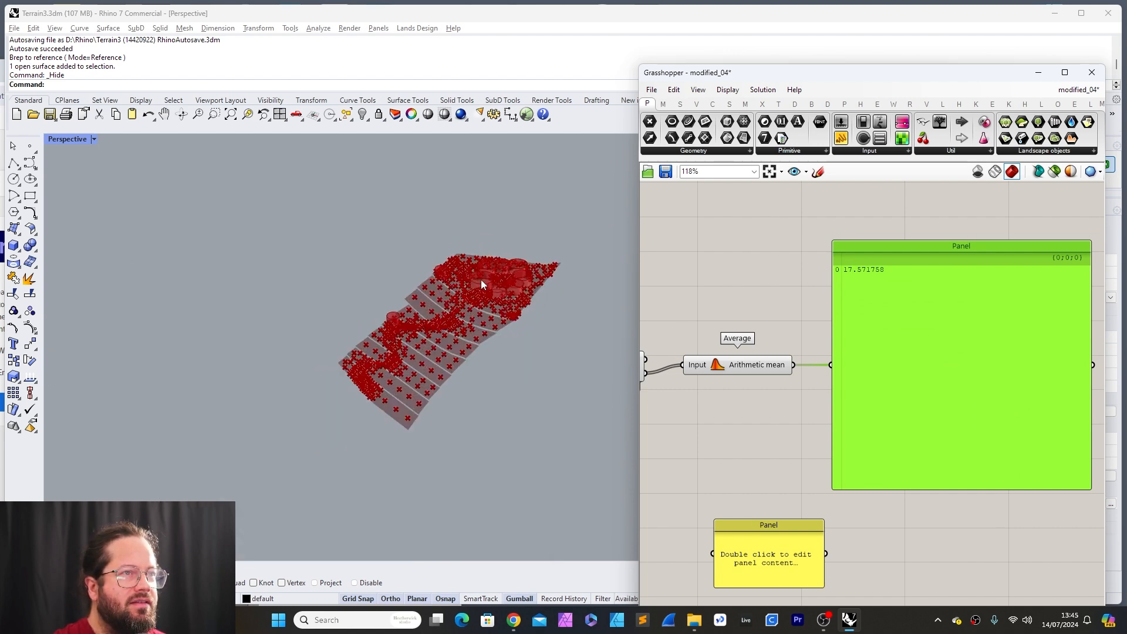
{"action": "scroll", "coordinate": [453, 287], "scroll_direction": "up", "scroll_amount": 3}
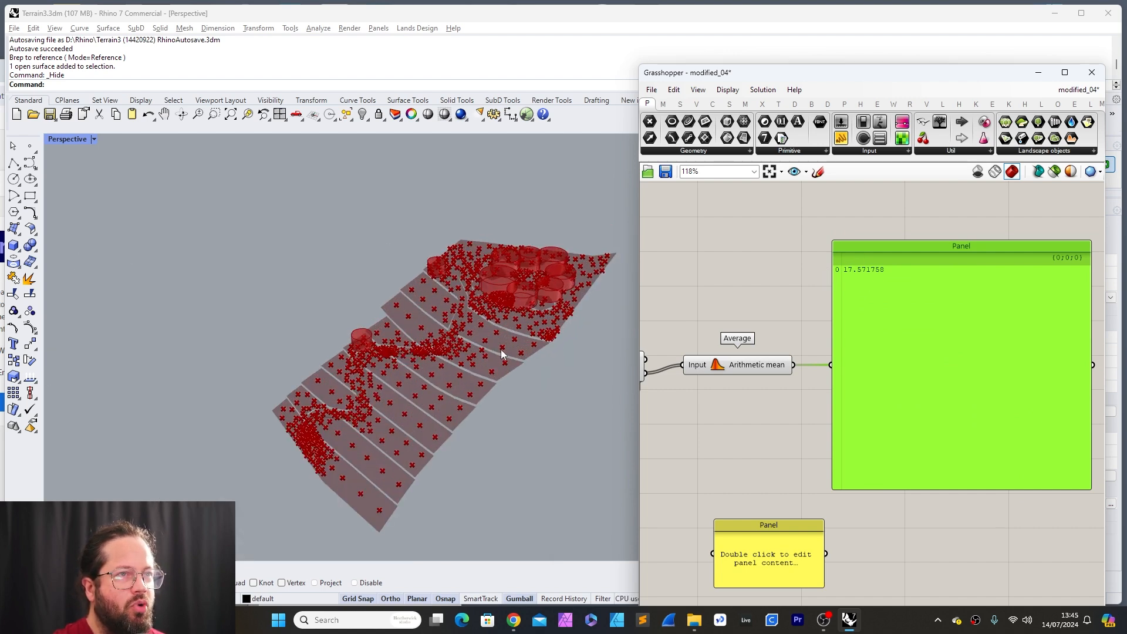
{"action": "left_click_drag", "start_coordinate": [748, 370], "coordinate": [746, 379]}
{"action": "mouse_move", "coordinate": [880, 245]}
{"action": "left_mouse_down"}
{"action": "mouse_move", "coordinate": [900, 254]}
{"action": "mouse_move", "coordinate": [879, 251]}
{"action": "left_mouse_up"}
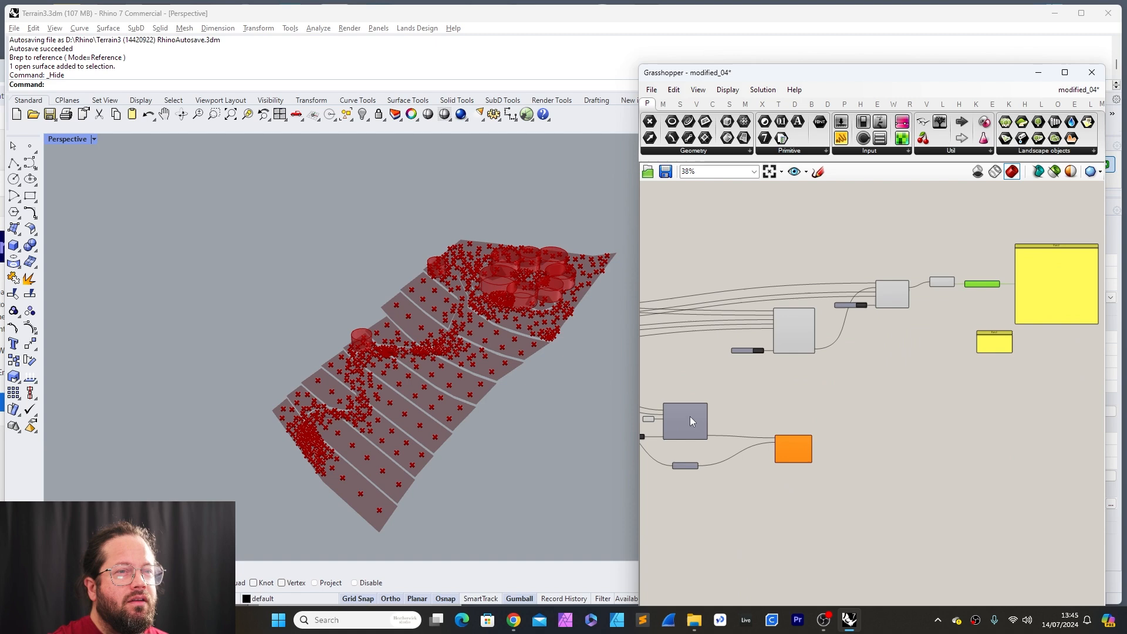
Step: Move the component chain from LB Outdoor Solar MRT to the output panels farther right, clear of the Spatial Heatmap
{"action": "scroll", "coordinate": [689, 416], "scroll_direction": "up", "scroll_amount": 3}
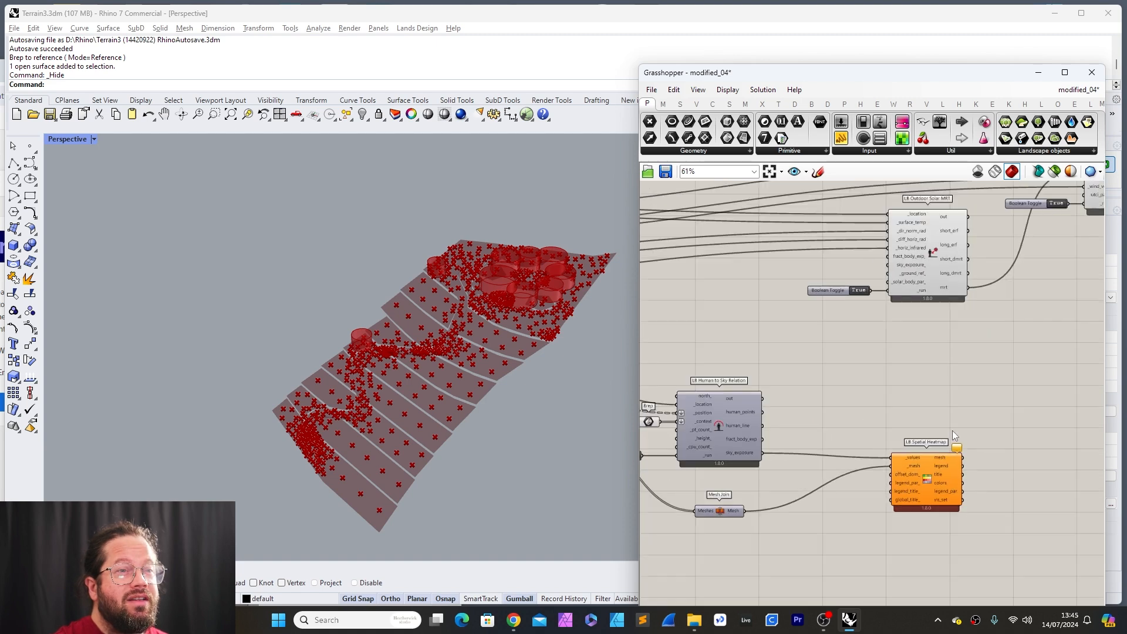
{"action": "scroll", "coordinate": [942, 431], "scroll_direction": "down", "scroll_amount": 5}
{"action": "scroll", "coordinate": [821, 441], "scroll_direction": "up", "scroll_amount": 5}
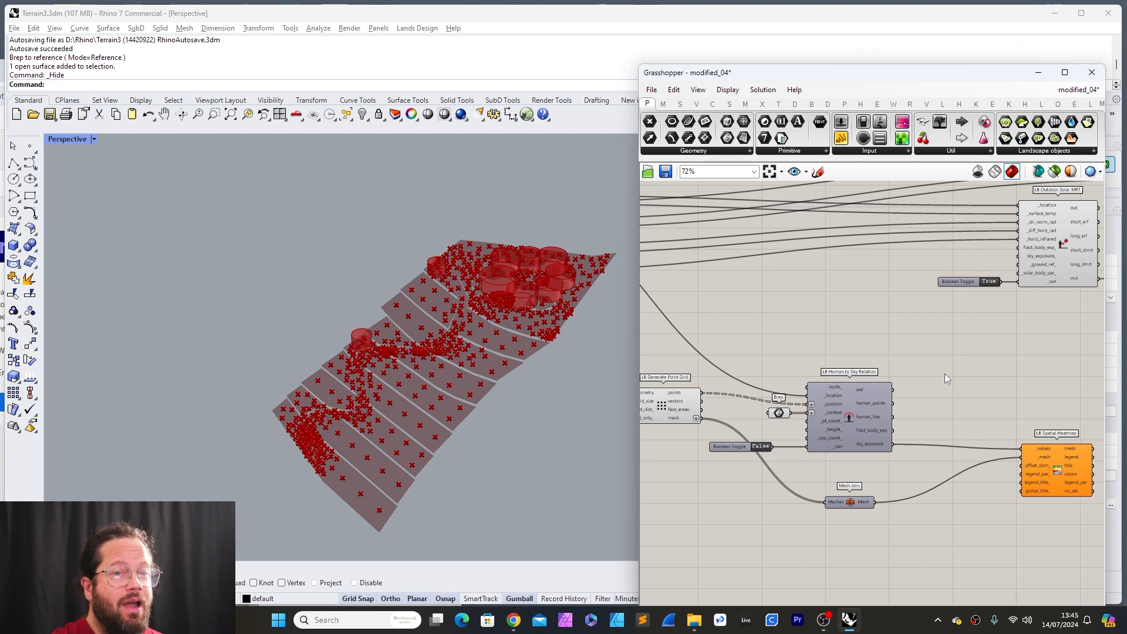
{"action": "scroll", "coordinate": [921, 375], "scroll_direction": "down", "scroll_amount": 10}
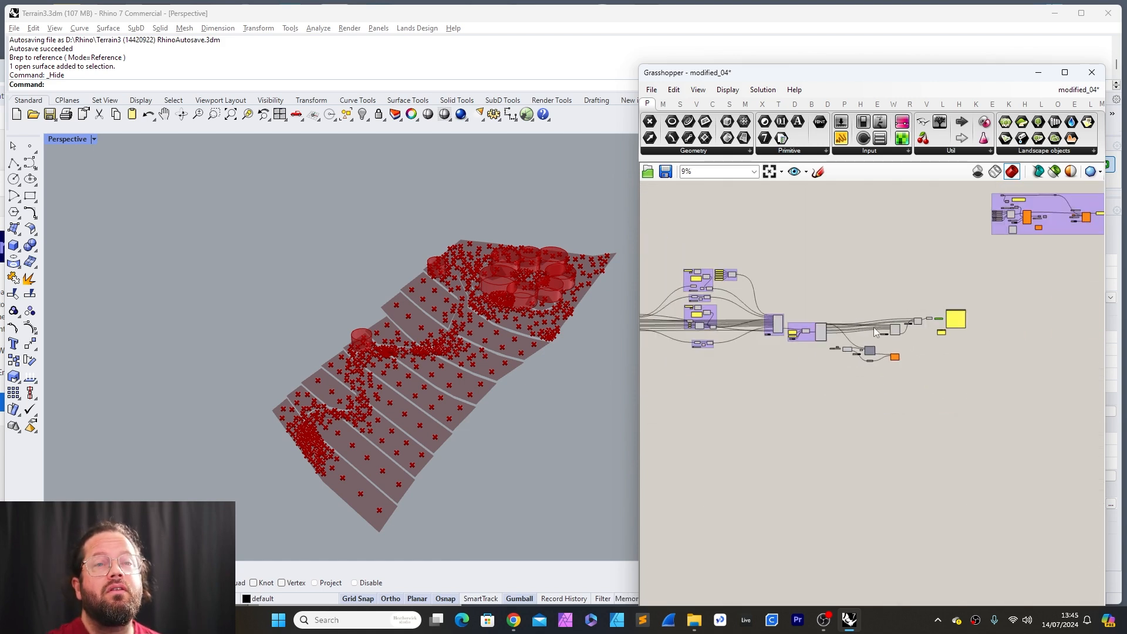
{"action": "left_click_drag", "start_coordinate": [861, 293], "coordinate": [1059, 342]}
{"action": "scroll", "coordinate": [1038, 350], "scroll_direction": "up", "scroll_amount": 8}
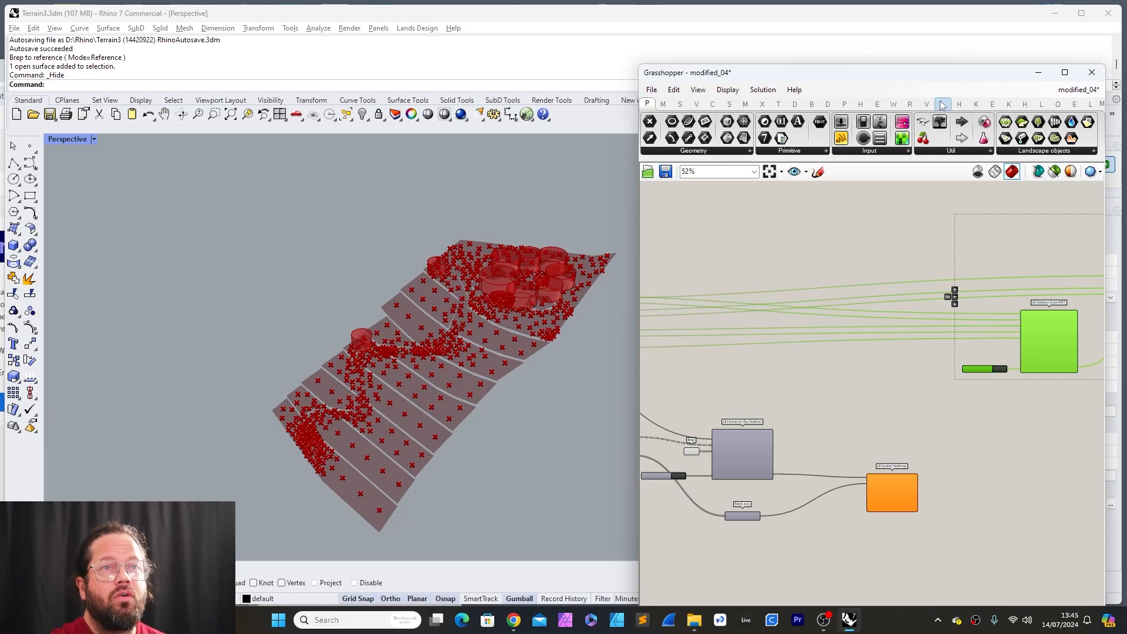
Step: Add an LB Analysis Period component in the free space above the LB Spatial Heatmap
{"action": "left_click", "coordinate": [942, 104]}
{"action": "left_click", "coordinate": [755, 150]}
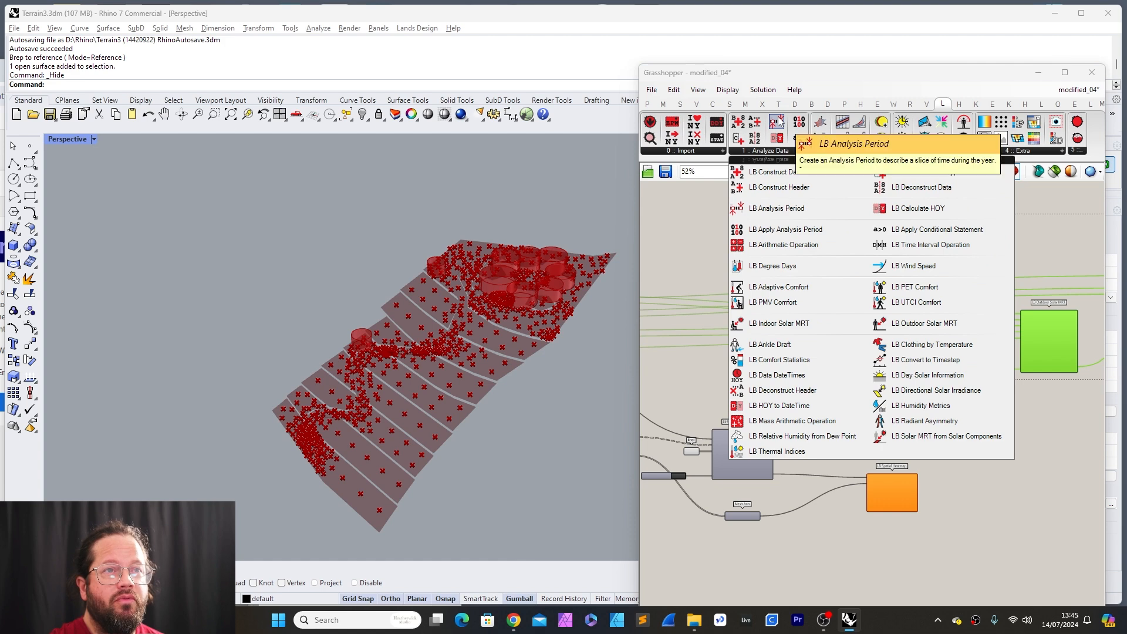
{"action": "left_click", "coordinate": [772, 208]}
{"action": "left_click", "coordinate": [871, 382]}
{"action": "scroll", "coordinate": [871, 382], "scroll_direction": "up", "scroll_amount": 5}
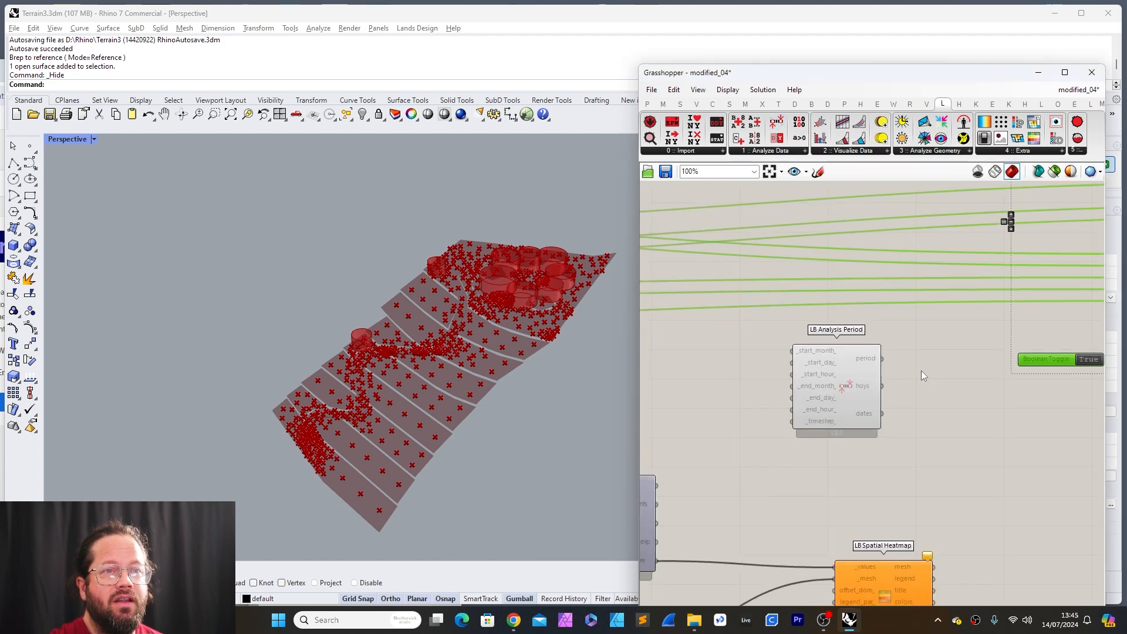
Step: Examine the inputs of LB Outdoor Solar MRT and LB UTCI Comfort in relation to the LB Analysis Period component
{"action": "scroll", "coordinate": [901, 368], "scroll_direction": "down", "scroll_amount": 2}
{"action": "right_click_drag", "start_coordinate": [1044, 311], "coordinate": [851, 354]}
{"action": "scroll", "coordinate": [962, 327], "scroll_direction": "up", "scroll_amount": 3}
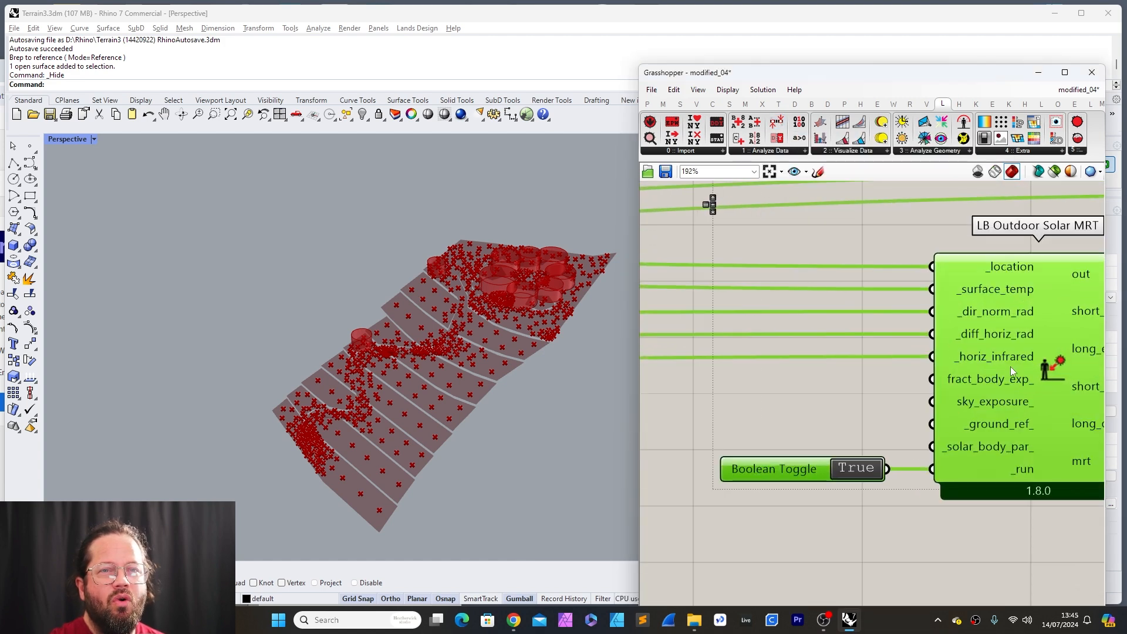
{"action": "scroll", "coordinate": [881, 358], "scroll_direction": "down", "scroll_amount": 7}
{"action": "scroll", "coordinate": [1020, 317], "scroll_direction": "up", "scroll_amount": 4}
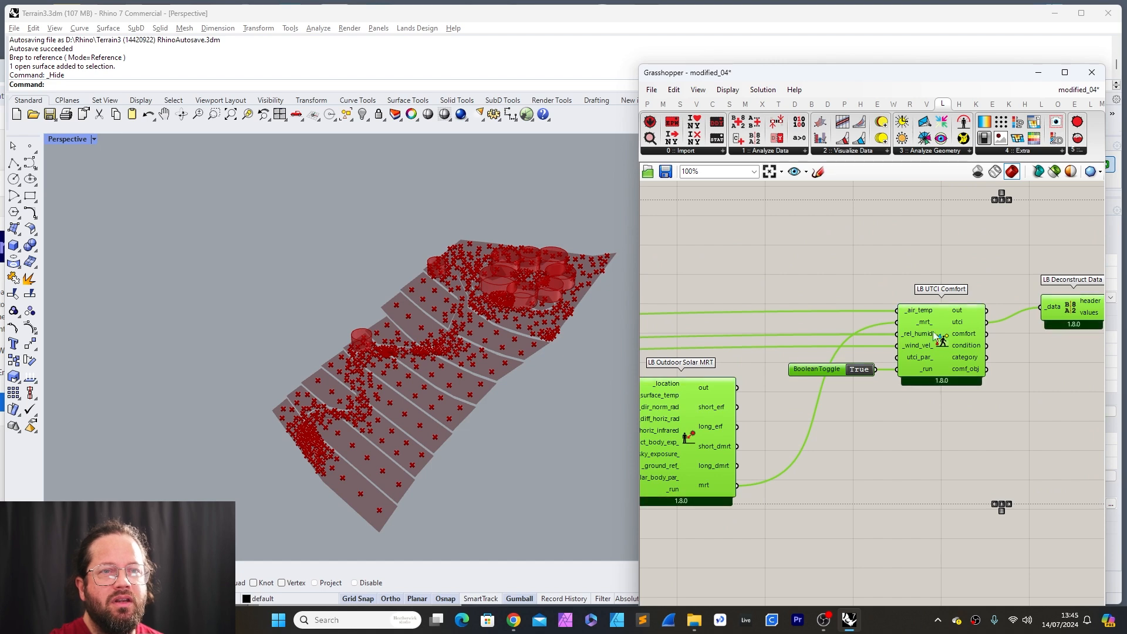
{"action": "scroll", "coordinate": [967, 328], "scroll_direction": "down", "scroll_amount": 4}
{"action": "scroll", "coordinate": [735, 347], "scroll_direction": "up", "scroll_amount": 3}
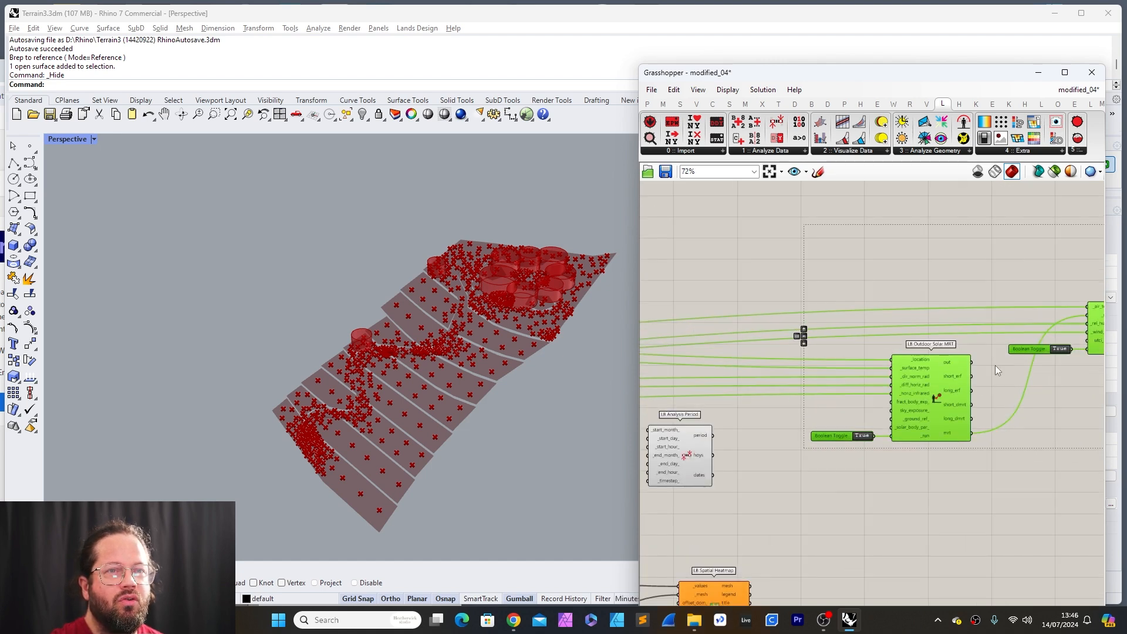
{"action": "scroll", "coordinate": [995, 365], "scroll_direction": "down", "scroll_amount": 2}
{"action": "scroll", "coordinate": [767, 426], "scroll_direction": "up", "scroll_amount": 4}
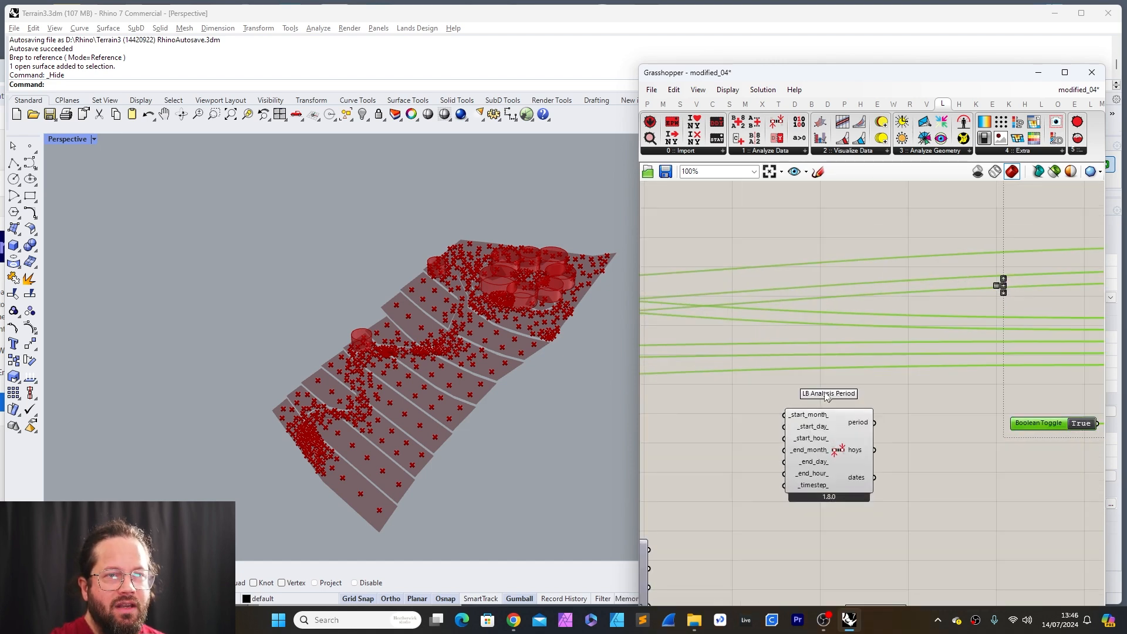
{"action": "scroll", "coordinate": [800, 374], "scroll_direction": "down", "scroll_amount": 4}
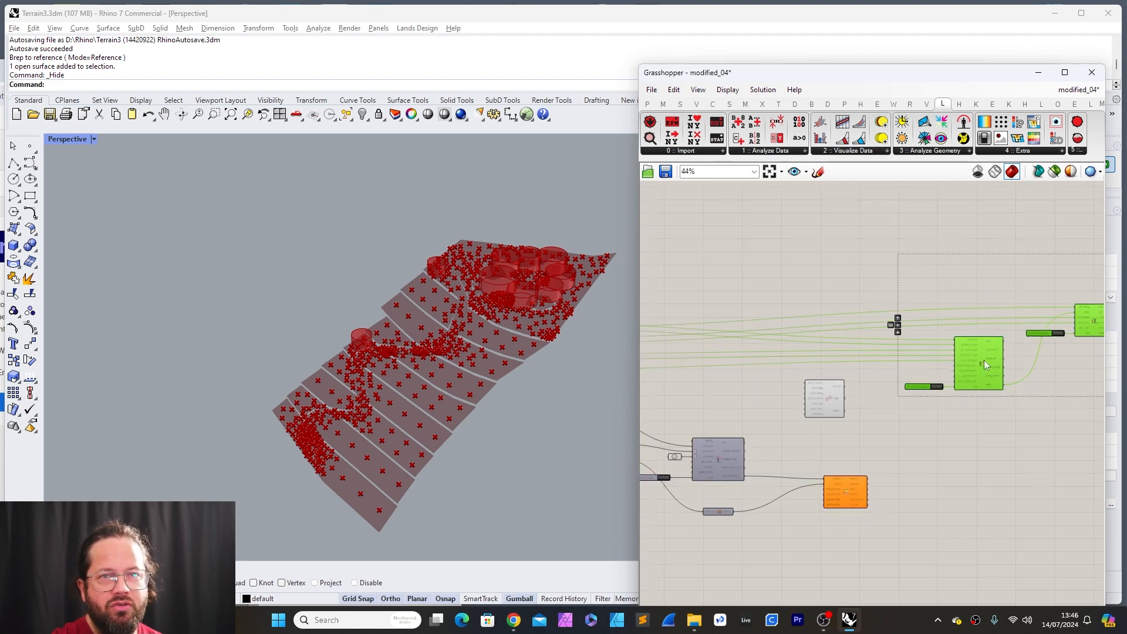
{"action": "right_click_drag", "start_coordinate": [1012, 382], "coordinate": [902, 392]}
Step: Reposition the LB Analysis Period component in the free area beneath the long wires feeding LB Outdoor Solar MRT
{"action": "left_click_drag", "start_coordinate": [755, 288], "coordinate": [1024, 424]}
{"action": "scroll", "coordinate": [868, 372], "scroll_direction": "up", "scroll_amount": 5}
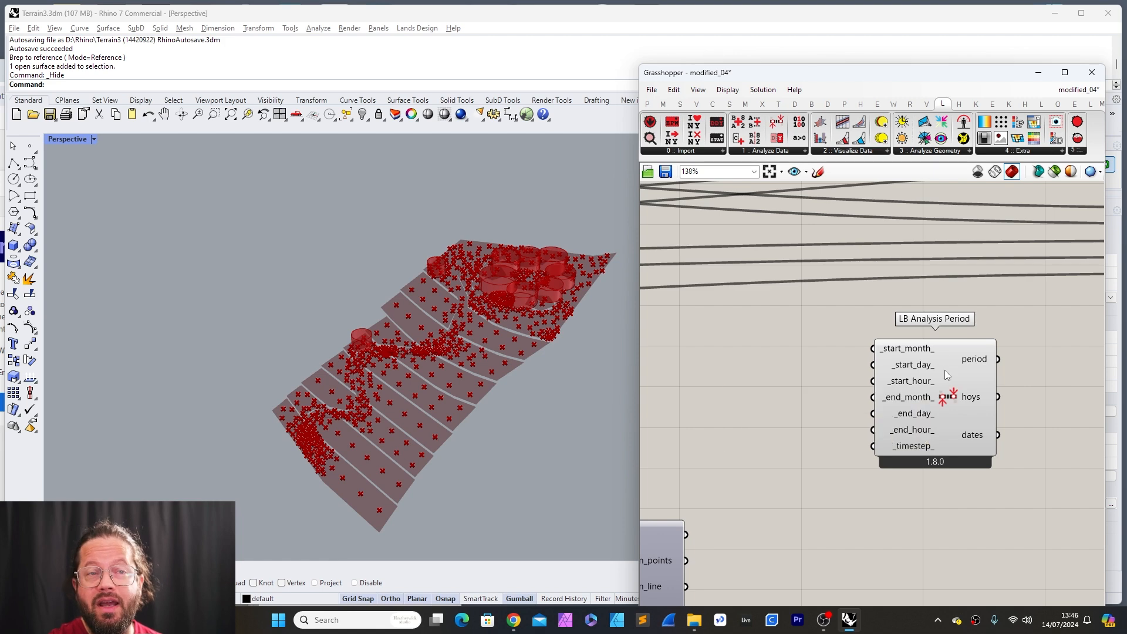
{"action": "left_click_drag", "start_coordinate": [945, 370], "coordinate": [940, 340]}
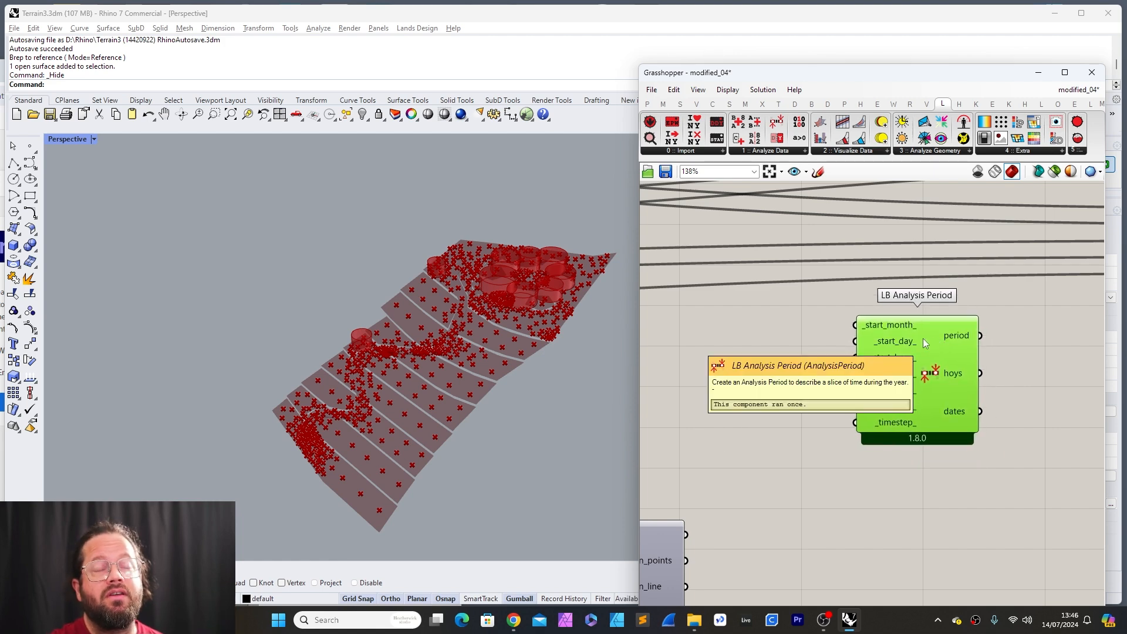
{"action": "scroll", "coordinate": [722, 434], "scroll_direction": "down", "scroll_amount": 5}
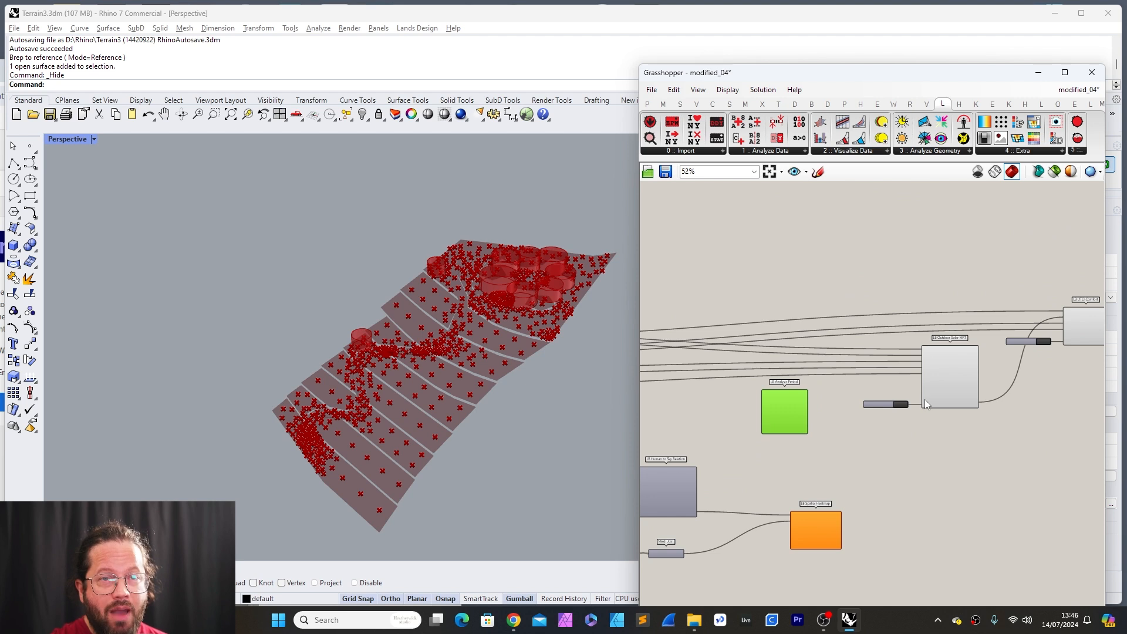
{"action": "scroll", "coordinate": [757, 409], "scroll_direction": "up", "scroll_amount": 5}
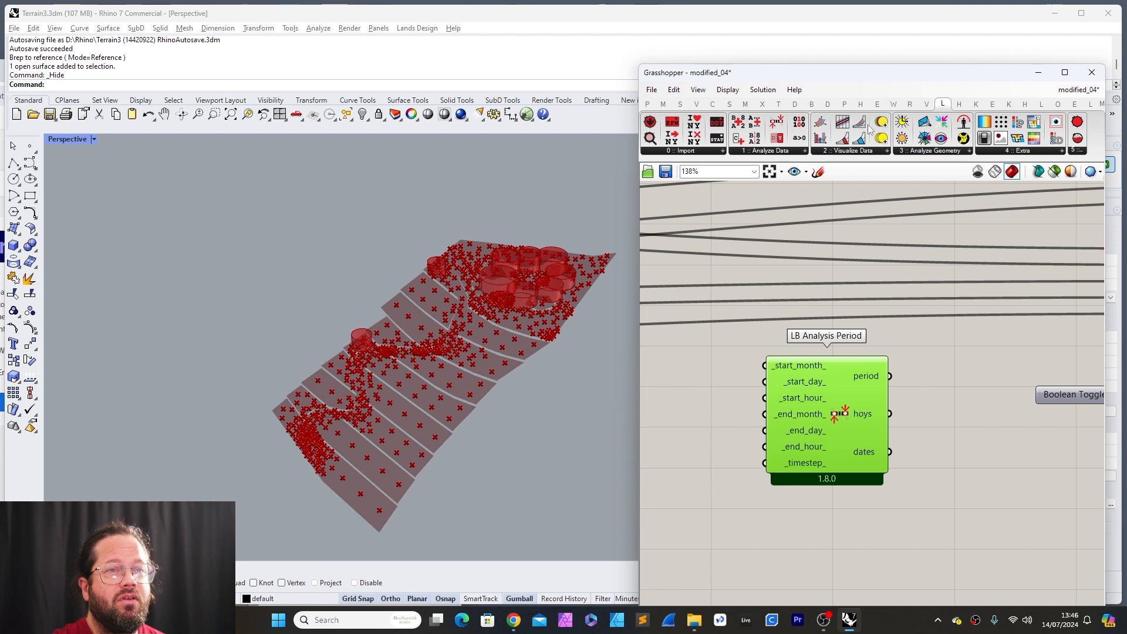
{"action": "left_click_drag", "start_coordinate": [840, 388], "coordinate": [885, 395]}
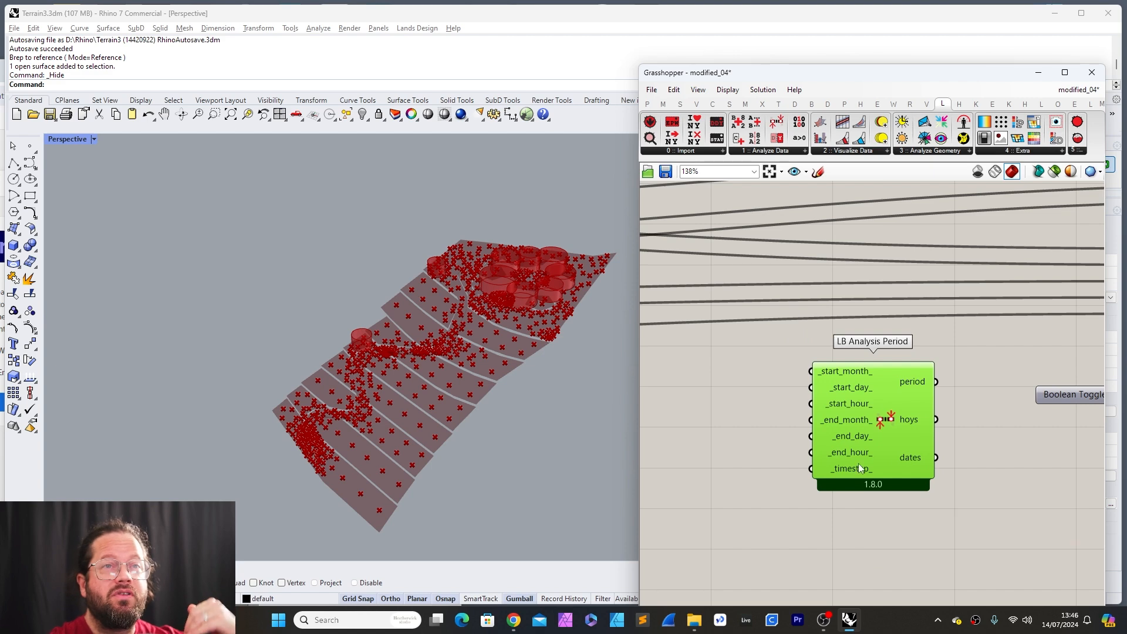
{"action": "left_click", "coordinate": [663, 105]}
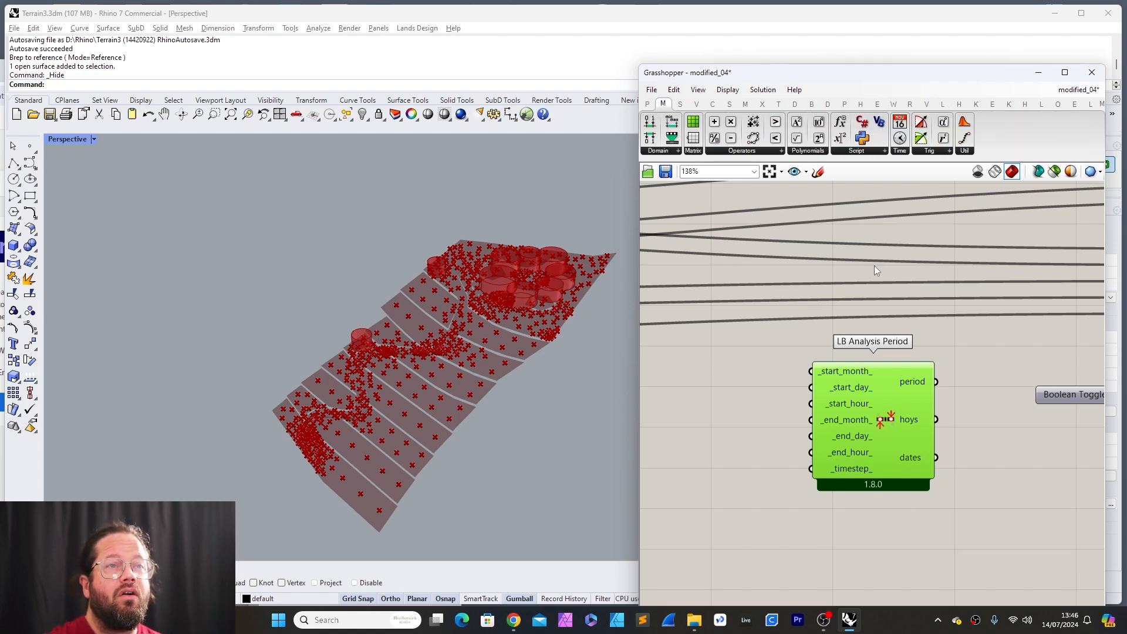
{"action": "left_click_drag", "start_coordinate": [897, 380], "coordinate": [922, 394]}
{"action": "scroll", "coordinate": [927, 393], "scroll_direction": "down", "scroll_amount": 5}
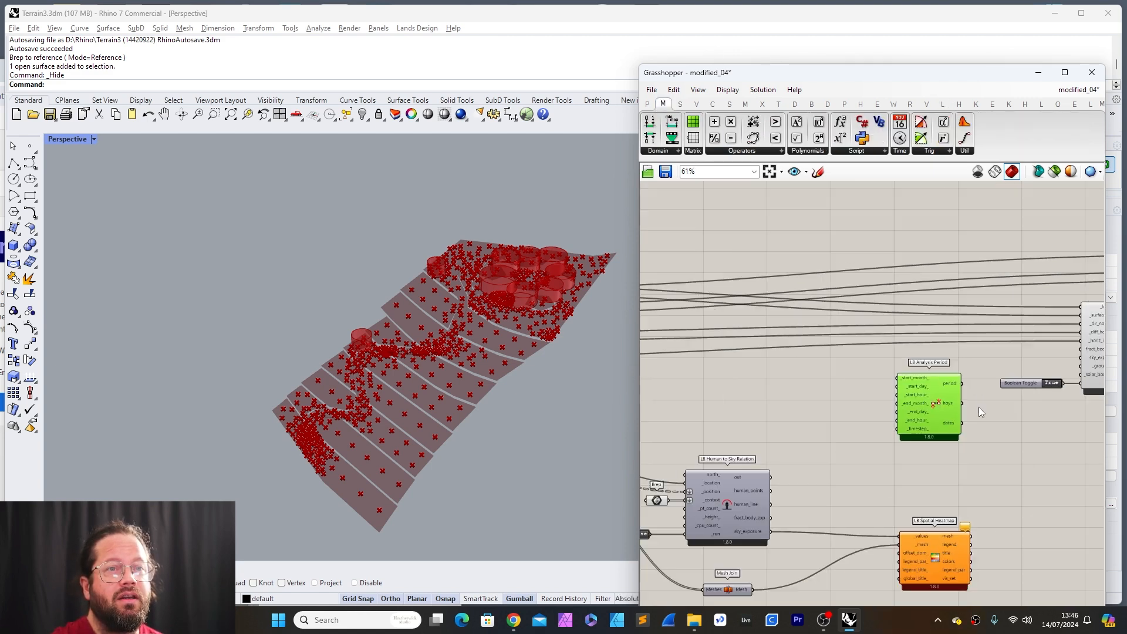
Step: Add an LB Apply Analysis Period component near LB Analysis Period
{"action": "left_click", "coordinate": [942, 104]}
{"action": "left_click", "coordinate": [762, 151]}
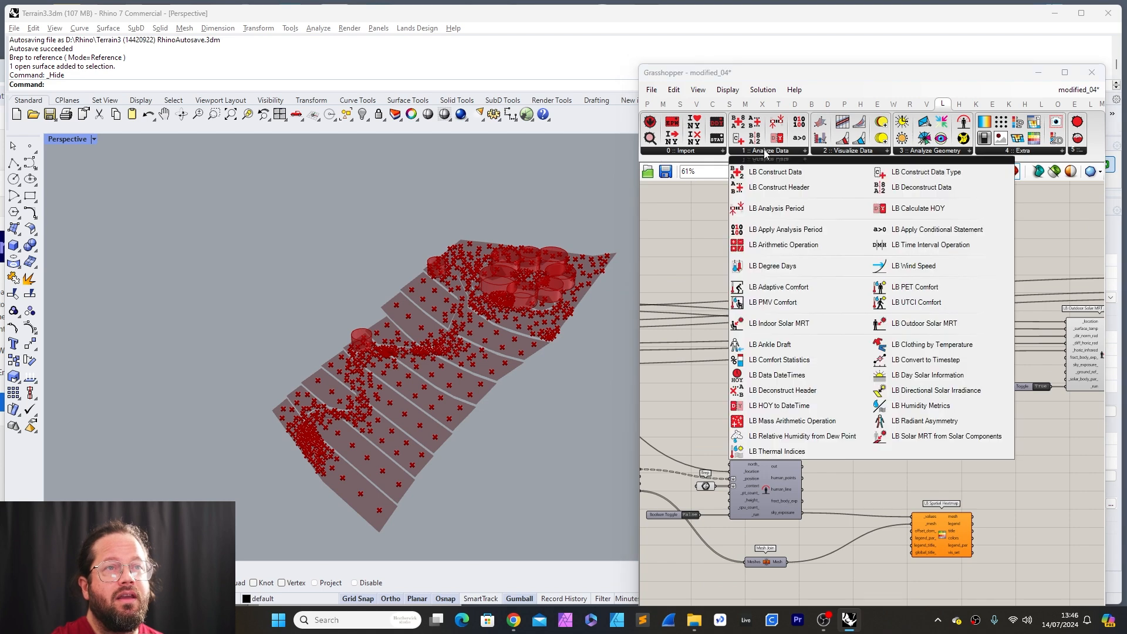
{"action": "left_click", "coordinate": [813, 234]}
{"action": "left_click", "coordinate": [848, 398]}
{"action": "scroll", "coordinate": [858, 433], "scroll_direction": "up", "scroll_amount": 6}
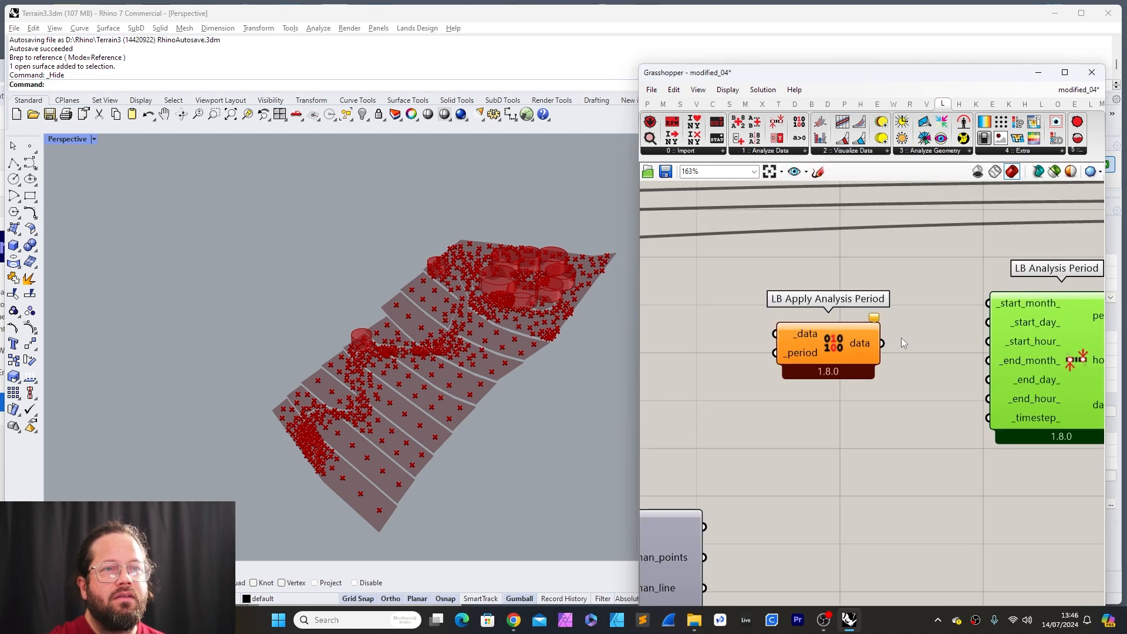
Step: Move LB Analysis Period to the left of LB Apply Analysis Period, above LB Human to Sky Relation
{"action": "scroll", "coordinate": [901, 337], "scroll_direction": "down", "scroll_amount": 6}
{"action": "left_click_drag", "start_coordinate": [975, 338], "coordinate": [749, 337]}
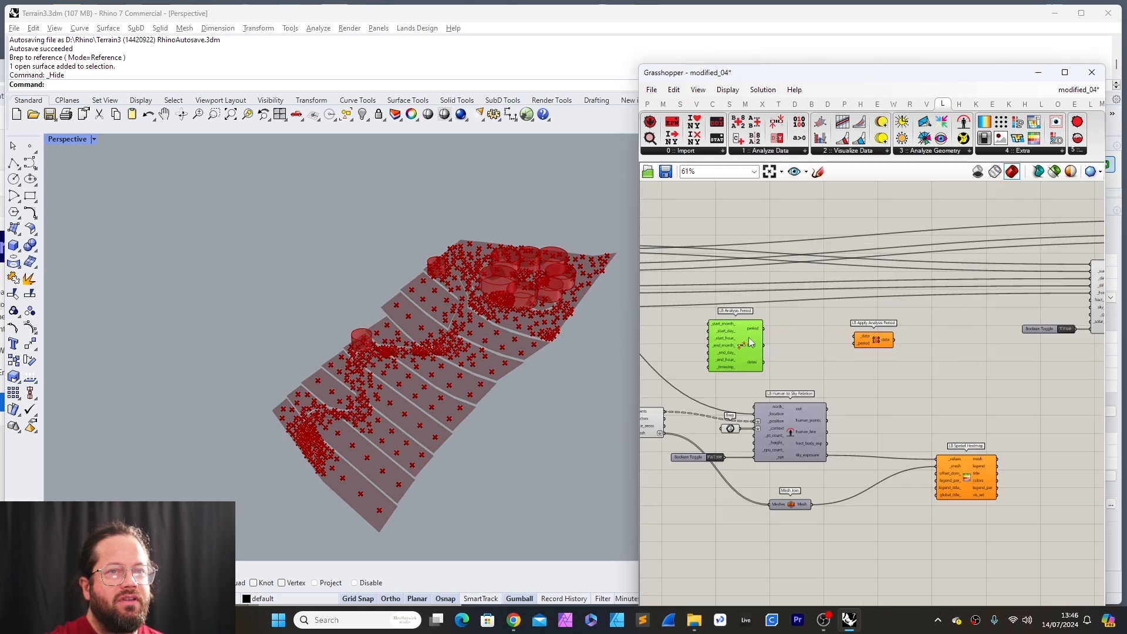
{"action": "scroll", "coordinate": [875, 339], "scroll_direction": "up", "scroll_amount": 2}
{"action": "right_click_drag", "start_coordinate": [875, 339], "coordinate": [1023, 329]}
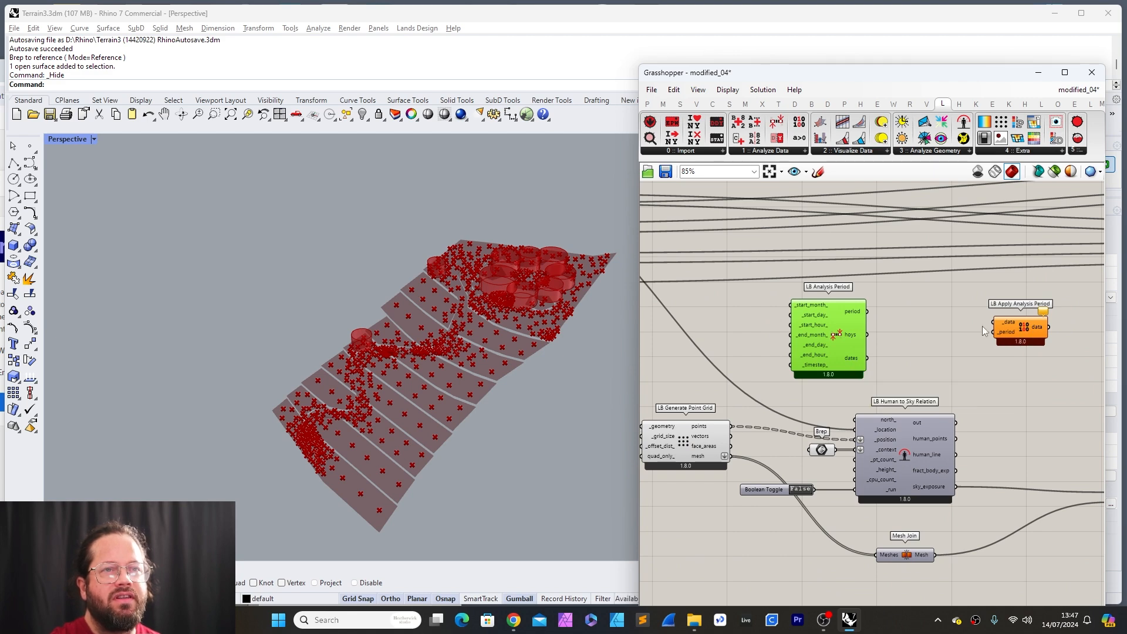
{"action": "left_click_drag", "start_coordinate": [830, 318], "coordinate": [896, 323]}
Step: Add an integer number slider beside LB Analysis Period with a domain from 1 to 12
{"action": "double_click", "coordinate": [803, 320]}
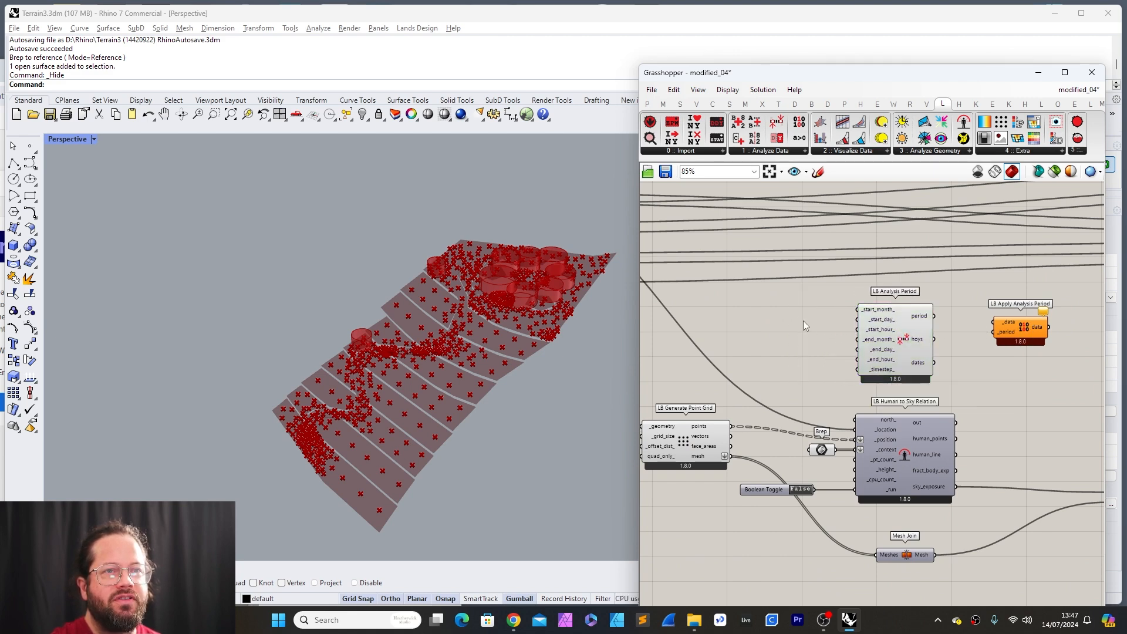
{"action": "type", "text": "1"}
{"action": "left_click_drag", "start_coordinate": [814, 320], "coordinate": [780, 320]}
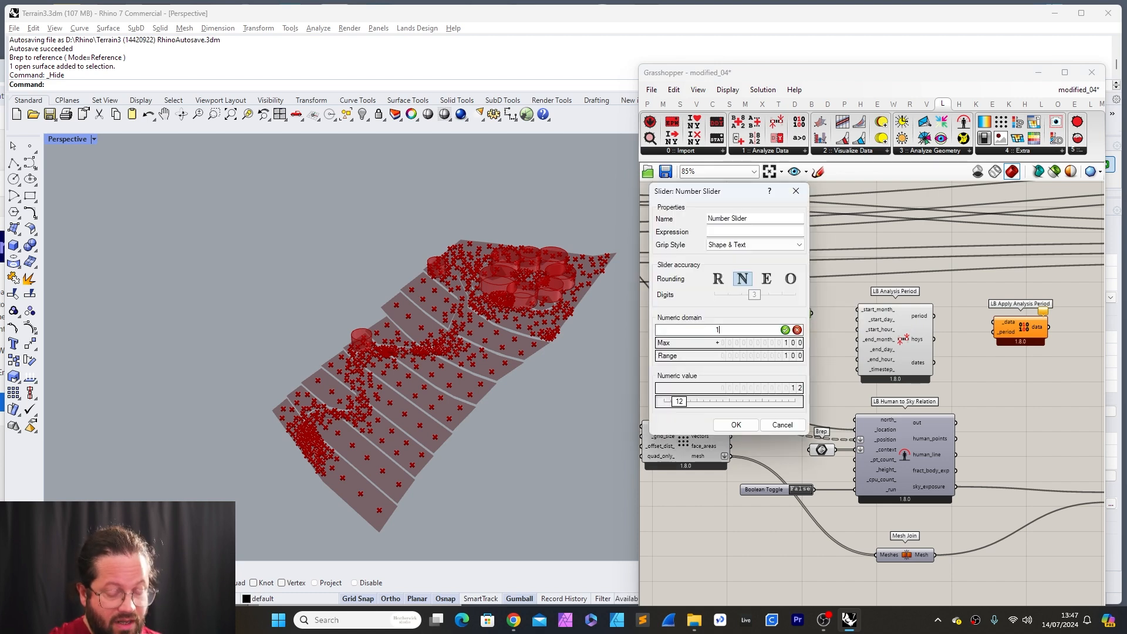
{"action": "key", "text": "Return"}
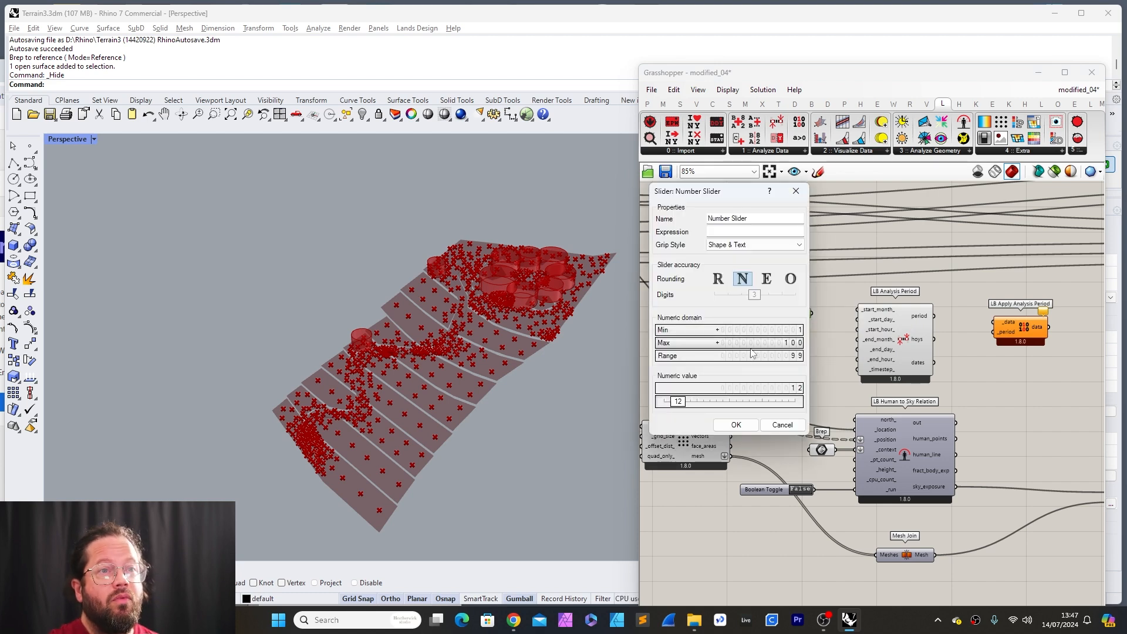
{"action": "double_click", "coordinate": [751, 347]}
{"action": "type", "text": "12"}
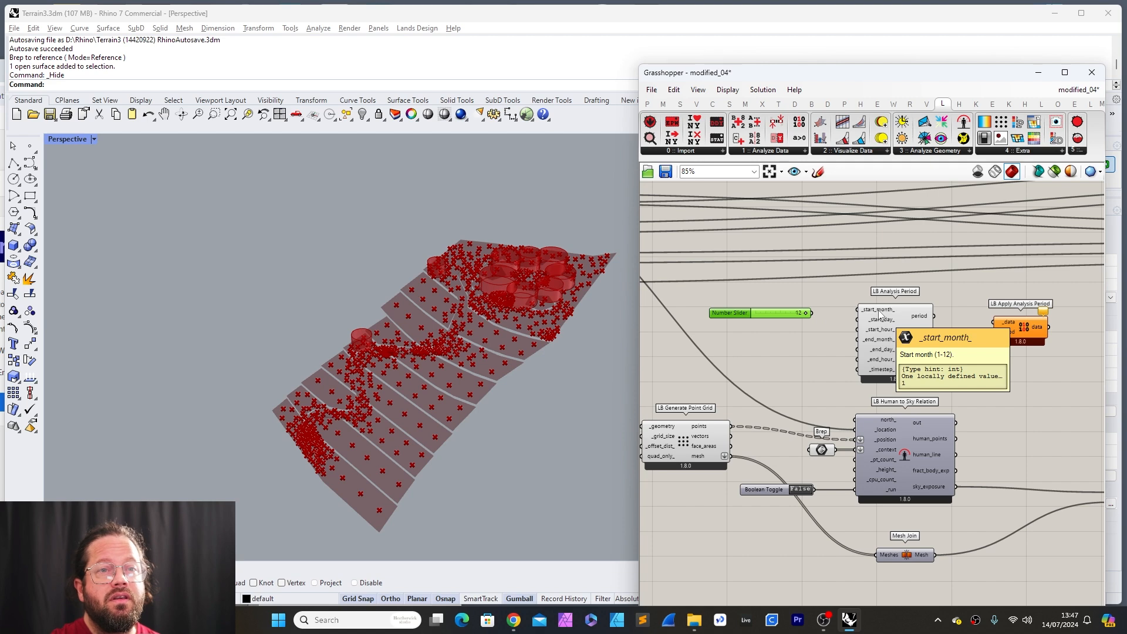
Step: Connect the month slider to the _start_month_ input of LB Analysis Period and set it to 7
{"action": "left_click_drag", "start_coordinate": [809, 312], "coordinate": [760, 307]}
{"action": "left_click", "coordinate": [736, 308]}
{"action": "left_click", "coordinate": [781, 340]}
Step: Duplicate the month slider, connect the copy to the _end_month_ input, and space the two sliders apart
{"action": "left_click", "coordinate": [763, 311]}
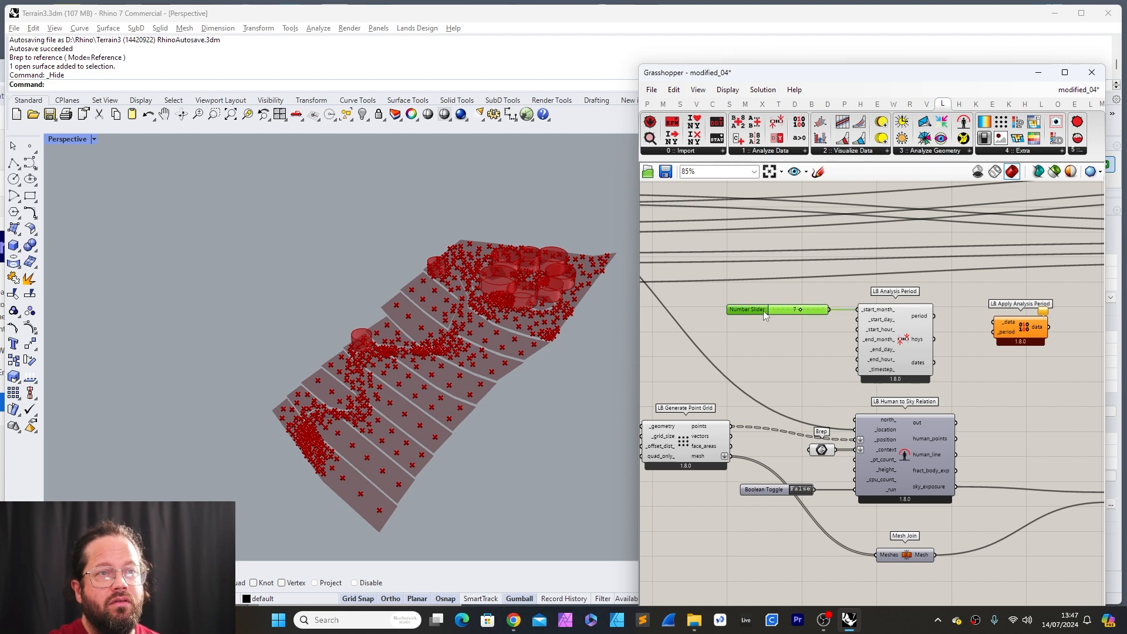
{"action": "key", "text": "ctrl+c"}
{"action": "key", "text": "ctrl+v"}
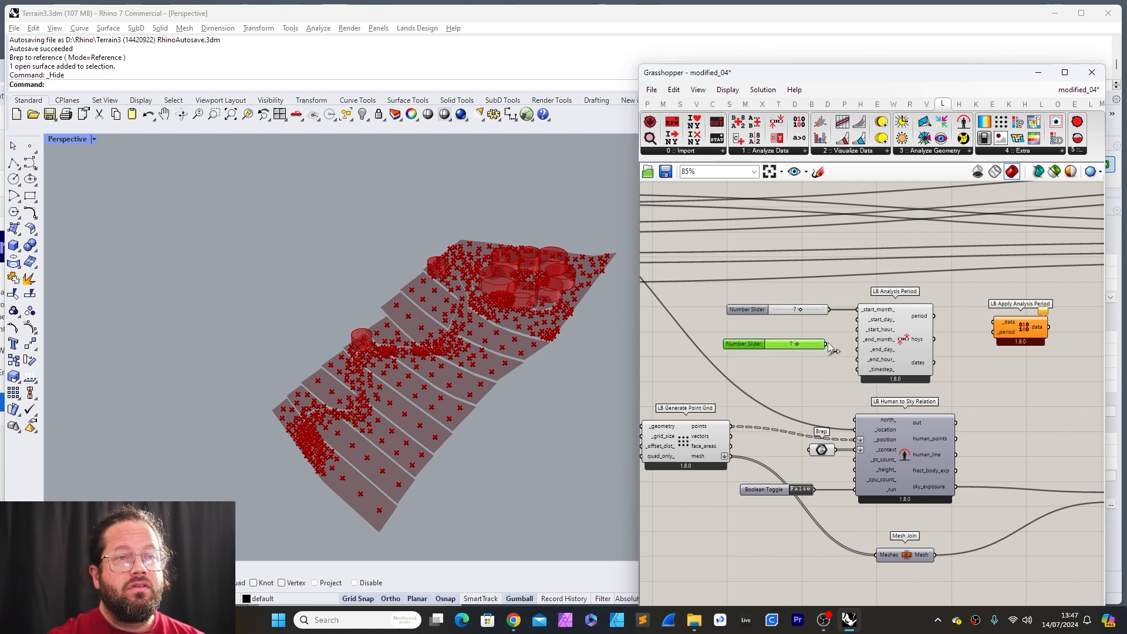
{"action": "left_click_drag", "start_coordinate": [827, 344], "coordinate": [857, 339]}
{"action": "left_click_drag", "start_coordinate": [764, 345], "coordinate": [773, 305]}
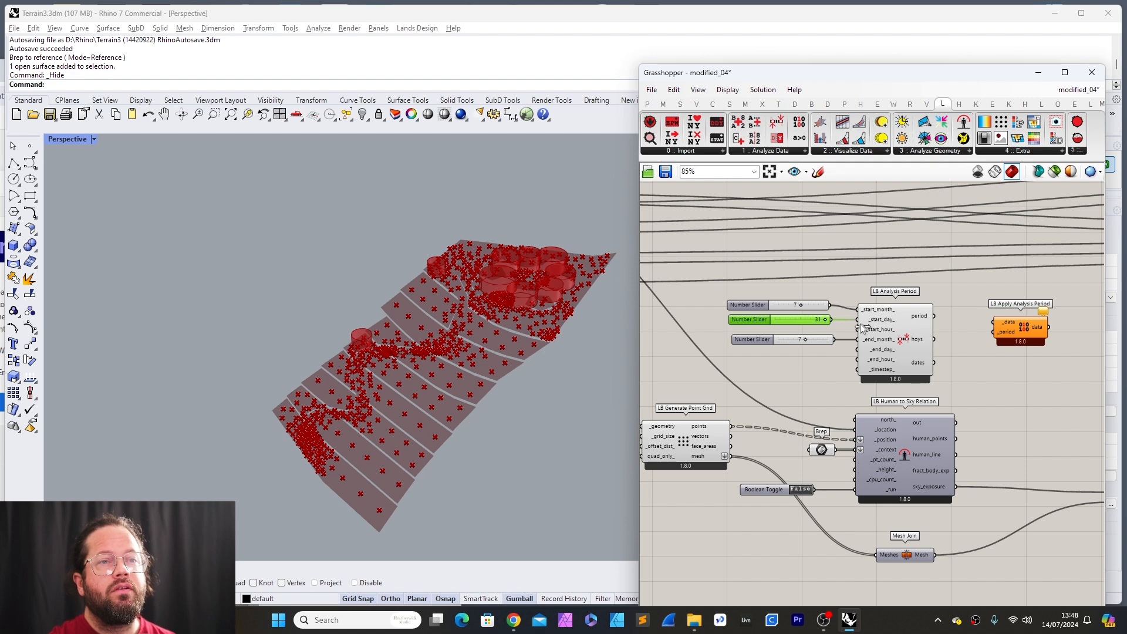
Step: Feed _start_day_ from a number slider set to 14 and connect a copy of that slider to _end_day_
{"action": "left_click_drag", "start_coordinate": [825, 318], "coordinate": [796, 321]}
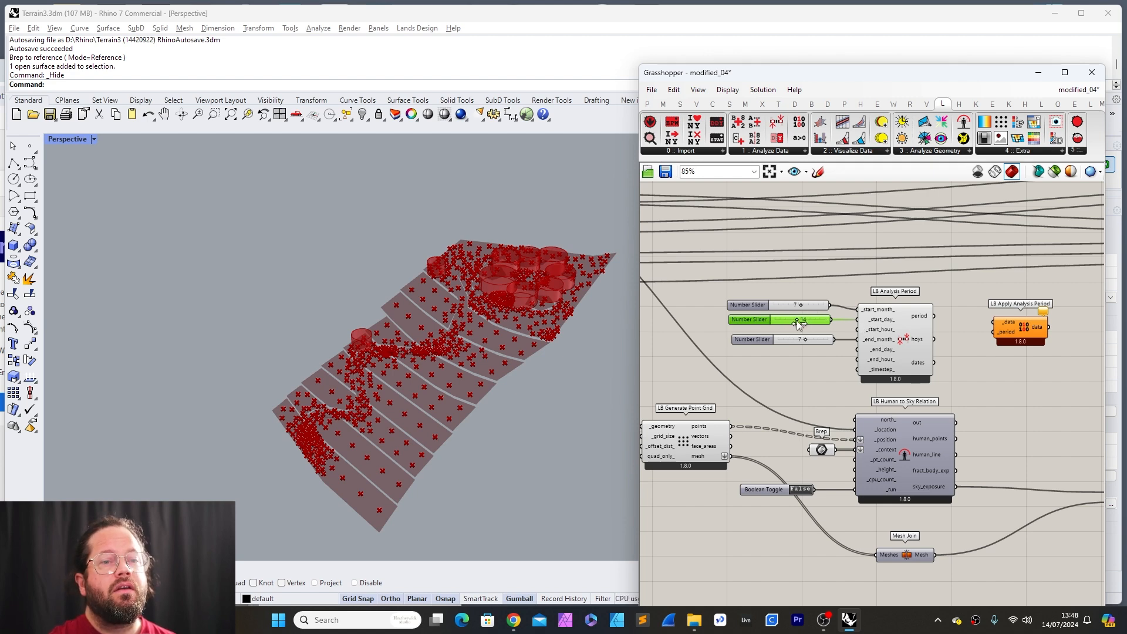
{"action": "key", "text": "ctrl+c"}
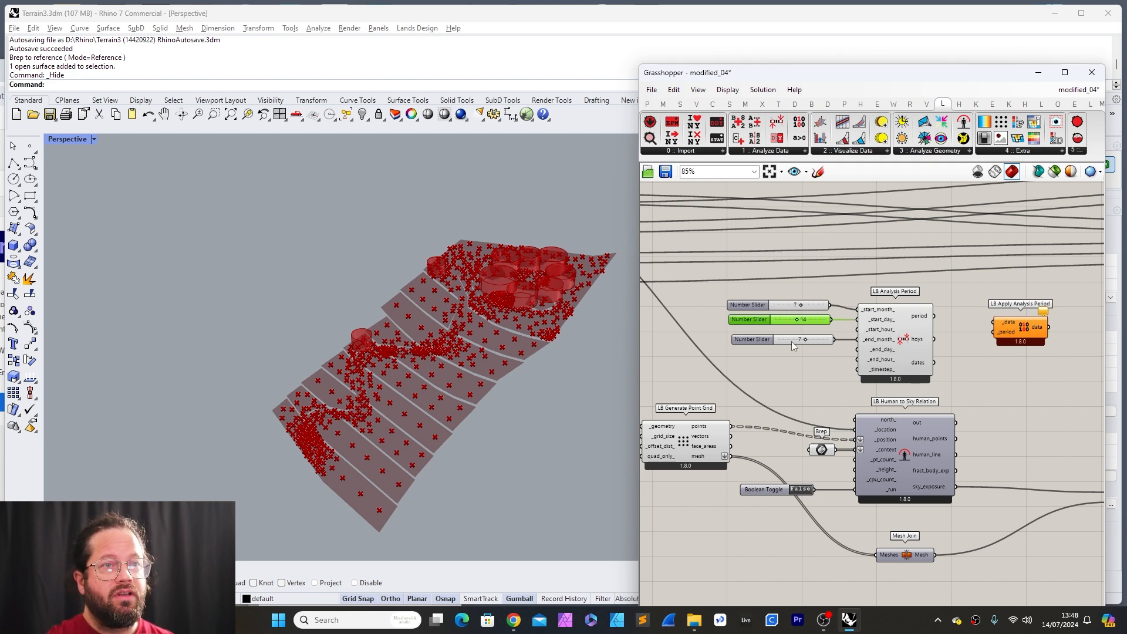
{"action": "key", "text": "ctrl+v"}
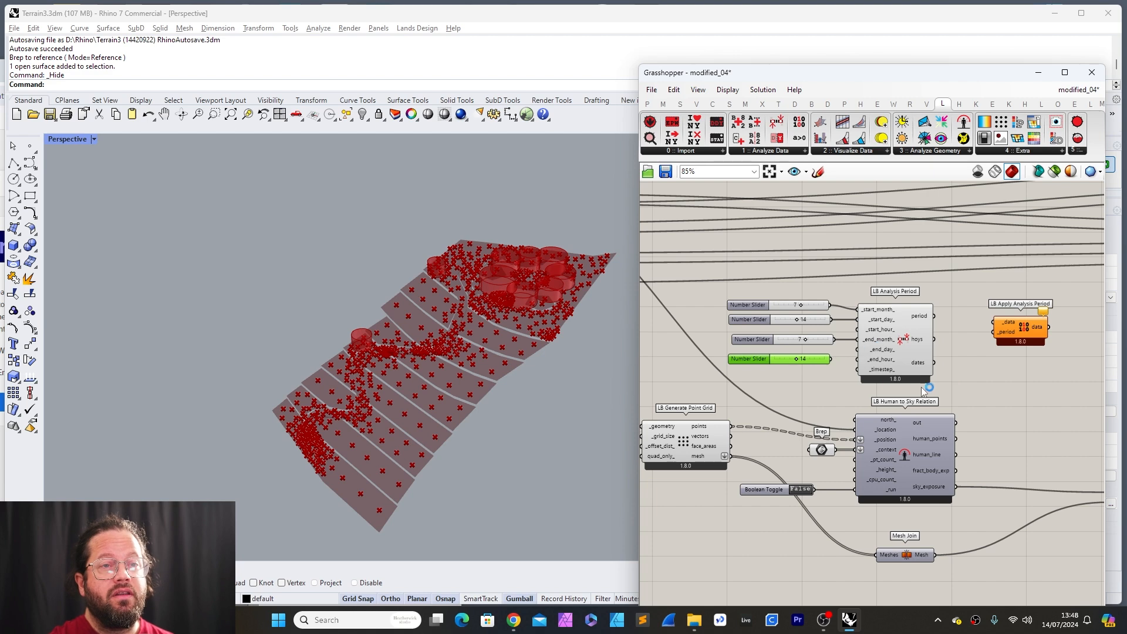
{"action": "left_click_drag", "start_coordinate": [779, 362], "coordinate": [780, 359]}
{"action": "left_click_drag", "start_coordinate": [832, 355], "coordinate": [858, 349]}
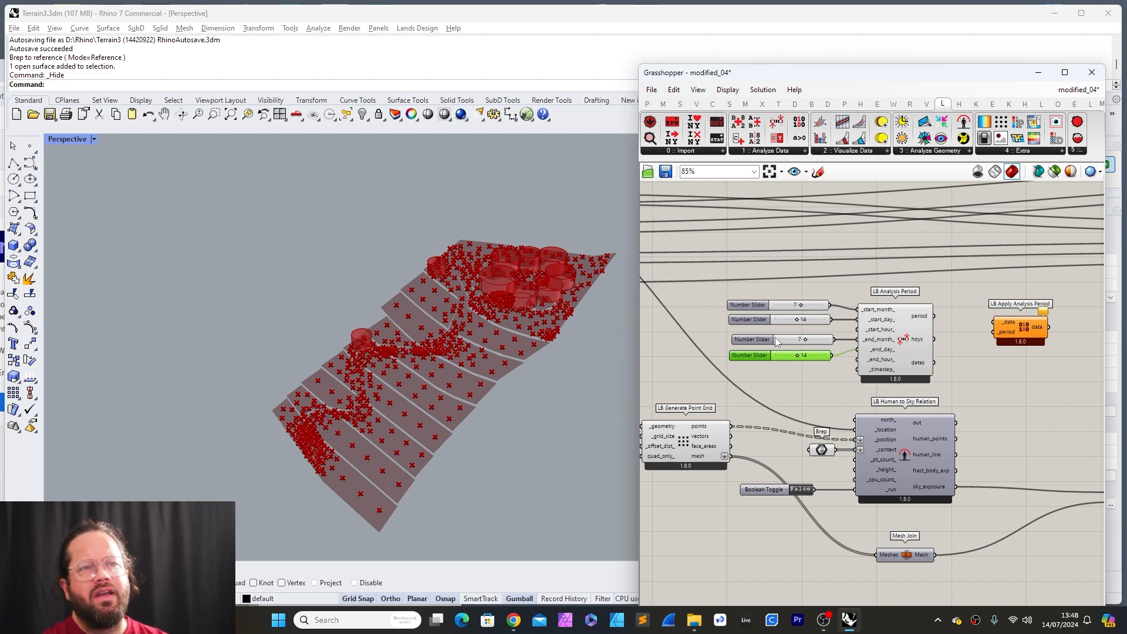
{"action": "left_click_drag", "start_coordinate": [773, 353], "coordinate": [776, 354]}
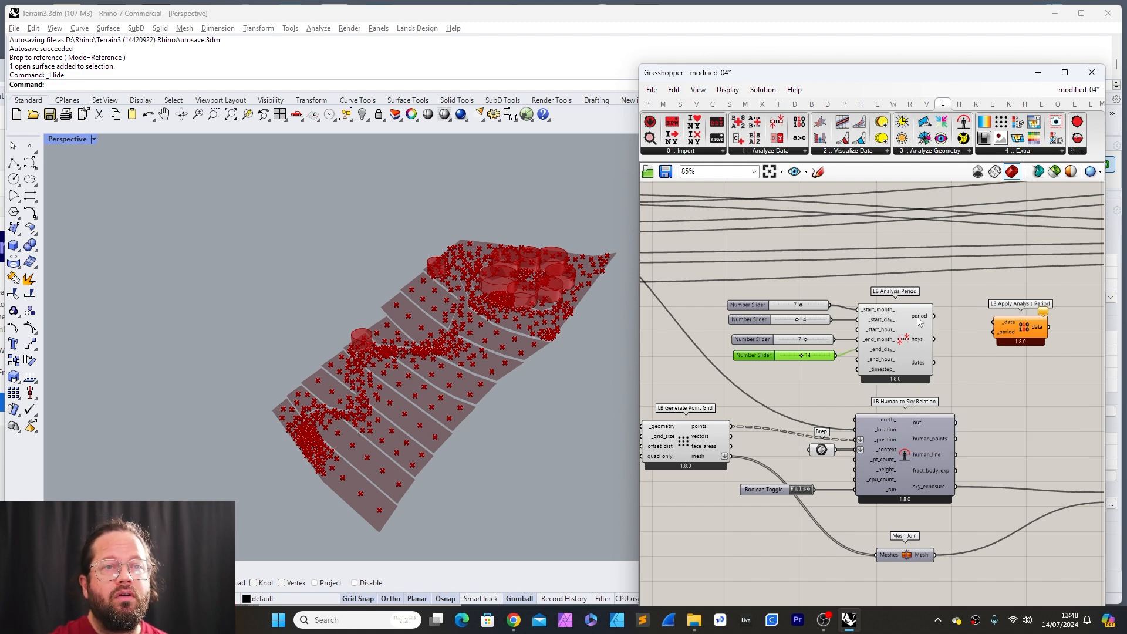
Step: Check the hoys output of LB Analysis Period and connect its period output to LB Apply Analysis Period
{"action": "mouse_move", "coordinate": [920, 346]}
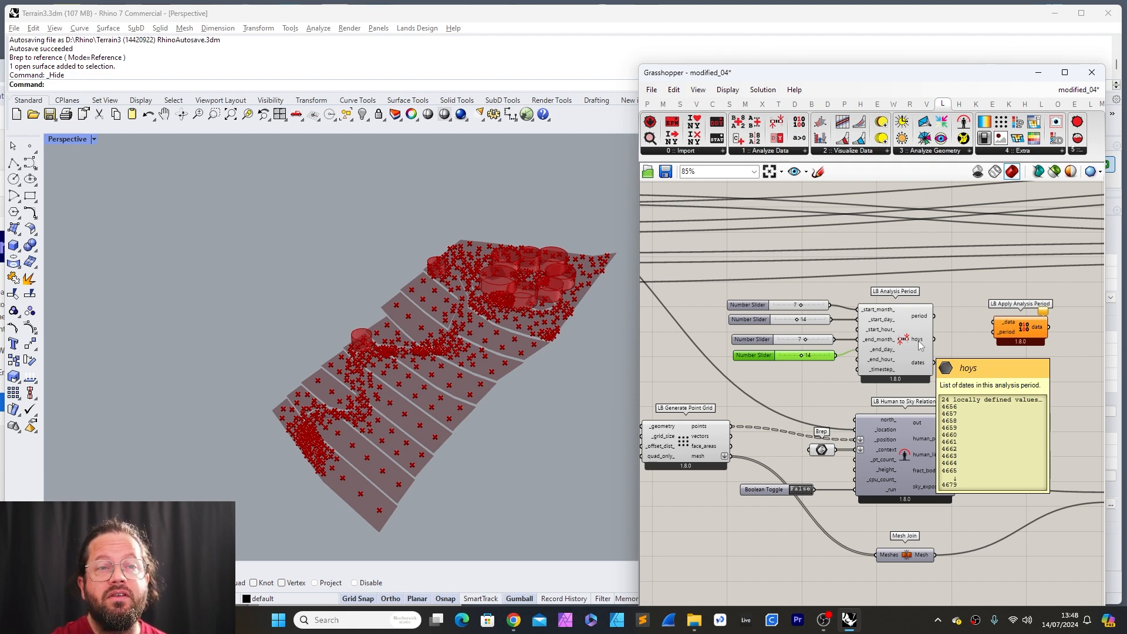
{"action": "scroll", "coordinate": [915, 329], "scroll_direction": "up", "scroll_amount": 1}
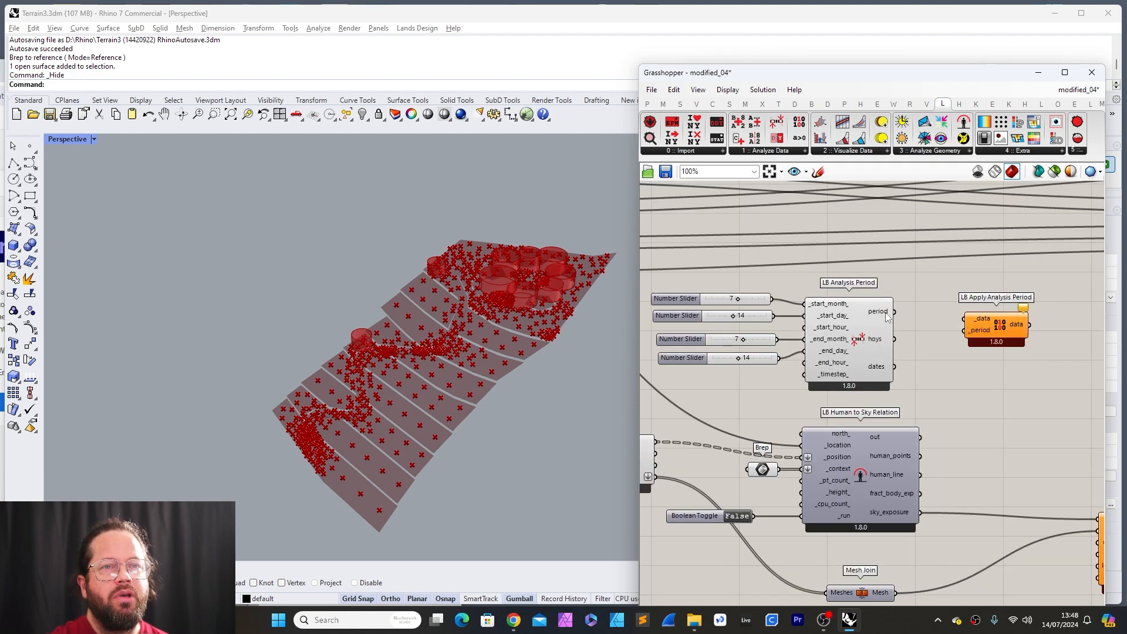
{"action": "left_click_drag", "start_coordinate": [895, 312], "coordinate": [1061, 325]}
Step: Connect an output of the weather data component in the purple group to the _data input of LB Apply Analysis Period
{"action": "scroll", "coordinate": [935, 333], "scroll_direction": "down", "scroll_amount": 3}
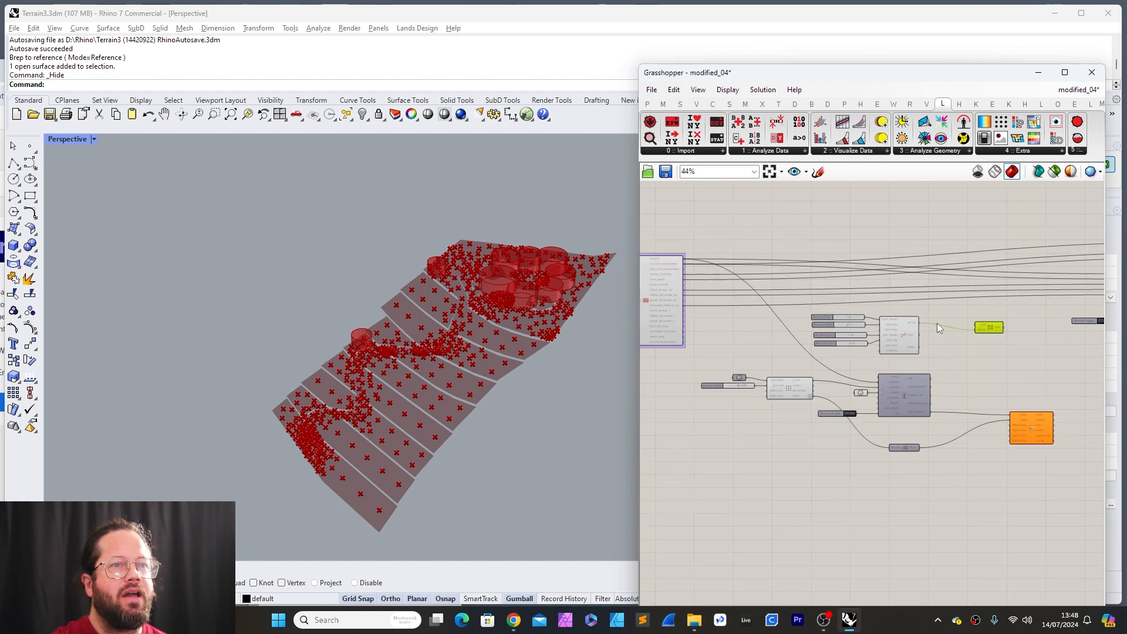
{"action": "scroll", "coordinate": [763, 326], "scroll_direction": "up", "scroll_amount": 2}
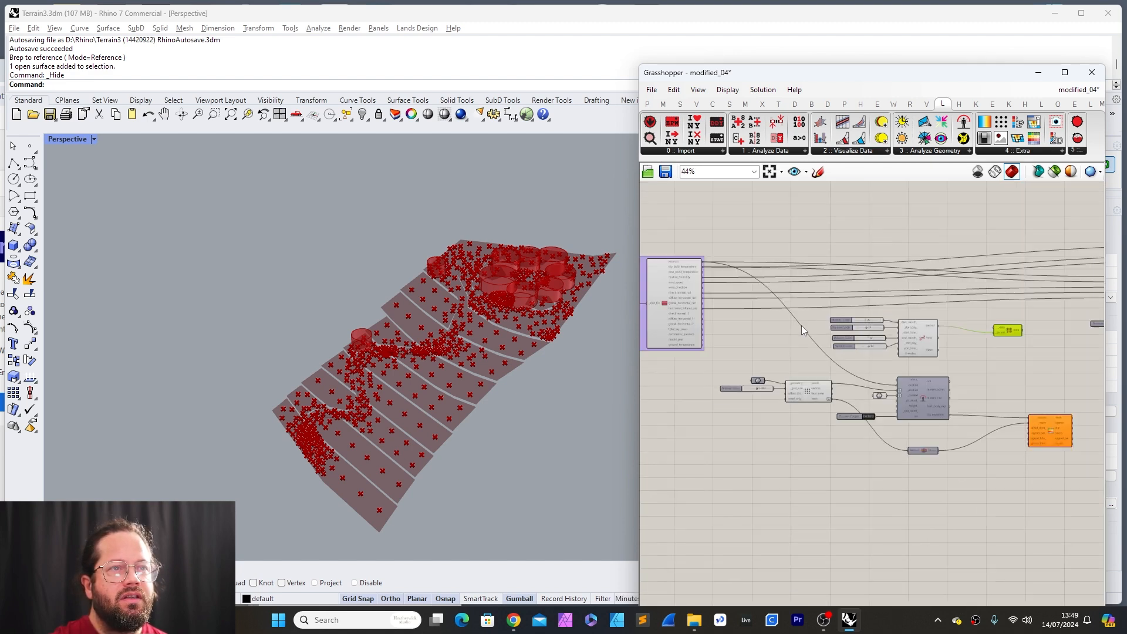
{"action": "scroll", "coordinate": [726, 317], "scroll_direction": "down", "scroll_amount": 4}
{"action": "scroll", "coordinate": [737, 324], "scroll_direction": "up", "scroll_amount": 1}
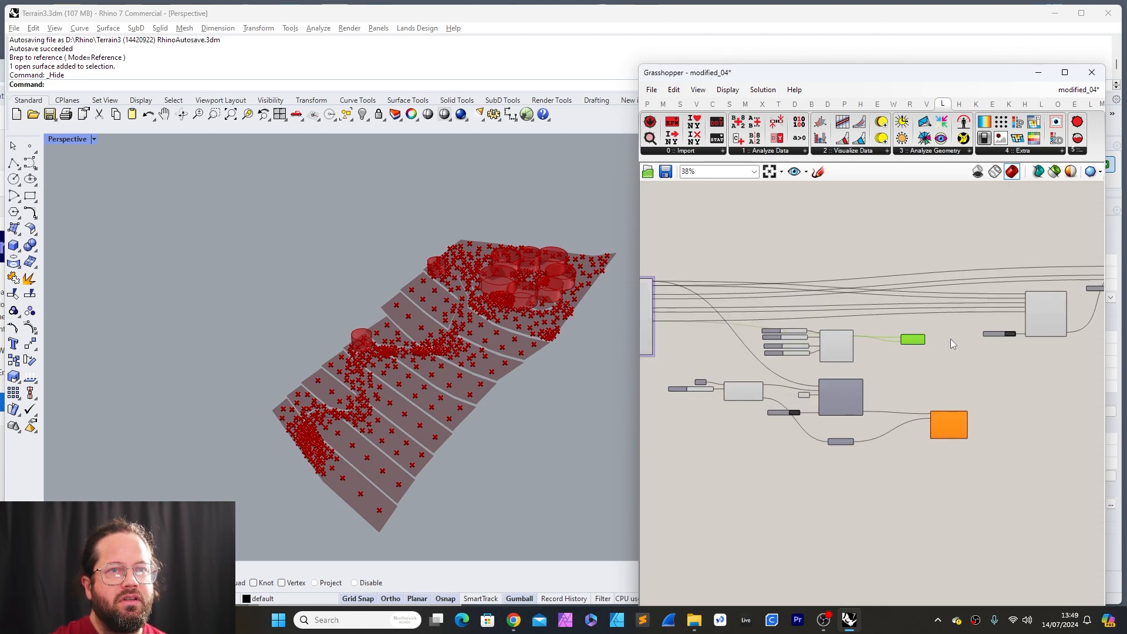
Step: Connect the data output of LB Apply Analysis Period to the _horiz_infrared input of LB Outdoor Solar MRT
{"action": "scroll", "coordinate": [950, 340], "scroll_direction": "up", "scroll_amount": 5}
{"action": "left_click_drag", "start_coordinate": [817, 373], "coordinate": [817, 340]}
{"action": "scroll", "coordinate": [819, 393], "scroll_direction": "down", "scroll_amount": 3}
{"action": "scroll", "coordinate": [927, 341], "scroll_direction": "up", "scroll_amount": 3}
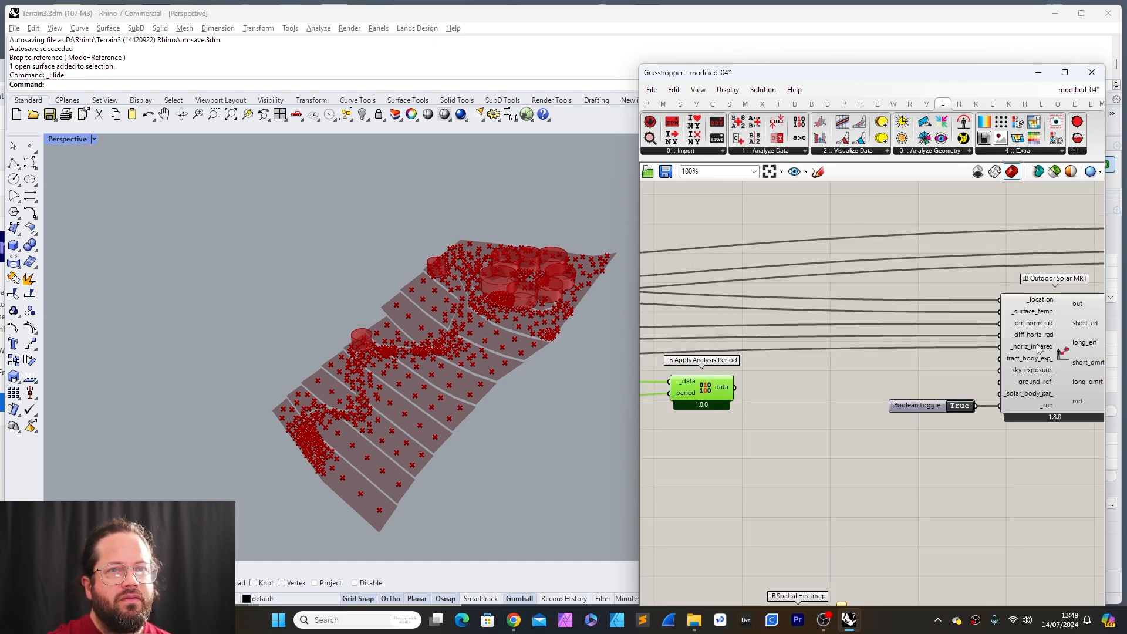
{"action": "left_click_drag", "start_coordinate": [733, 388], "coordinate": [1000, 347]}
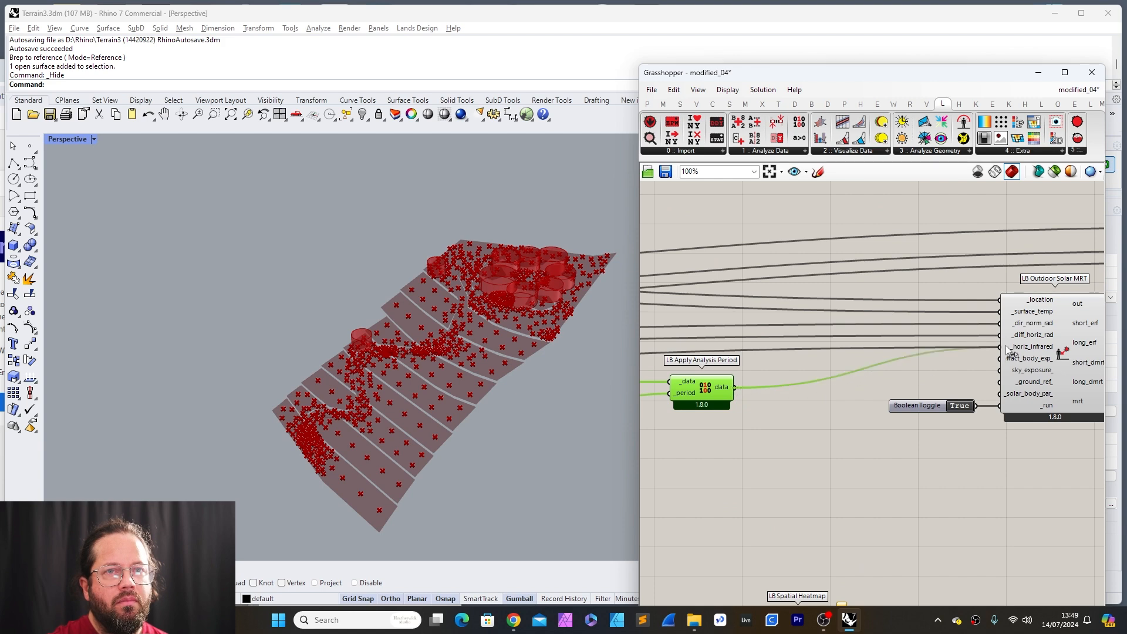
Step: Examine the inputs of LB Outdoor Solar MRT and trace which ones are fed by LB Apply Analysis Period
{"action": "scroll", "coordinate": [887, 420], "scroll_direction": "down", "scroll_amount": 2}
{"action": "scroll", "coordinate": [1035, 375], "scroll_direction": "up", "scroll_amount": 1}
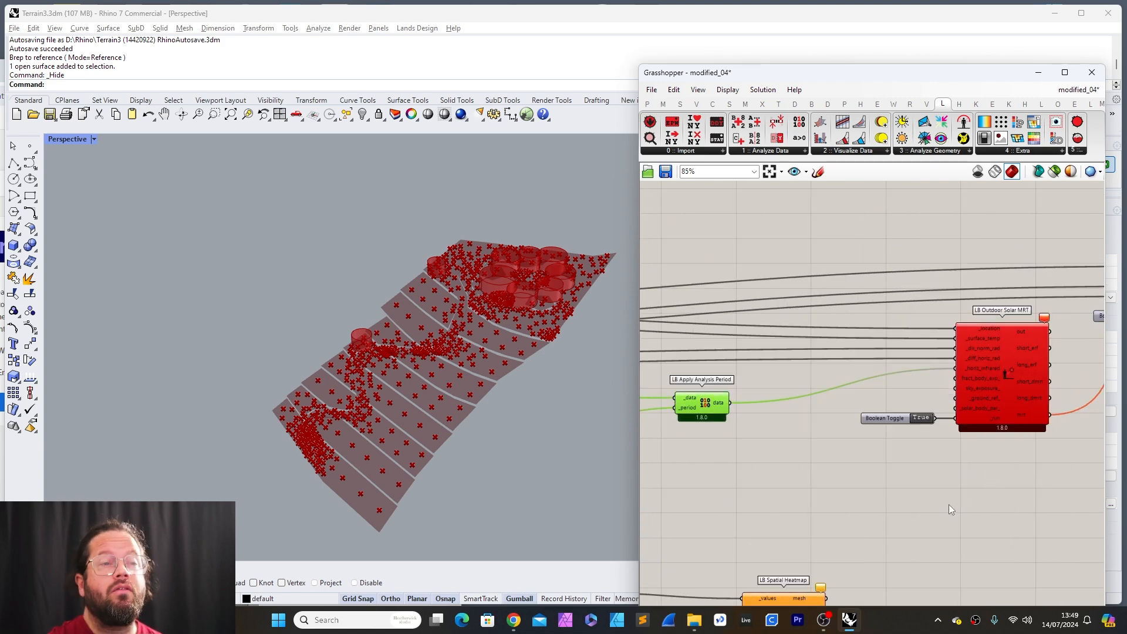
{"action": "scroll", "coordinate": [948, 504], "scroll_direction": "down", "scroll_amount": 2}
{"action": "scroll", "coordinate": [955, 385], "scroll_direction": "up", "scroll_amount": 5}
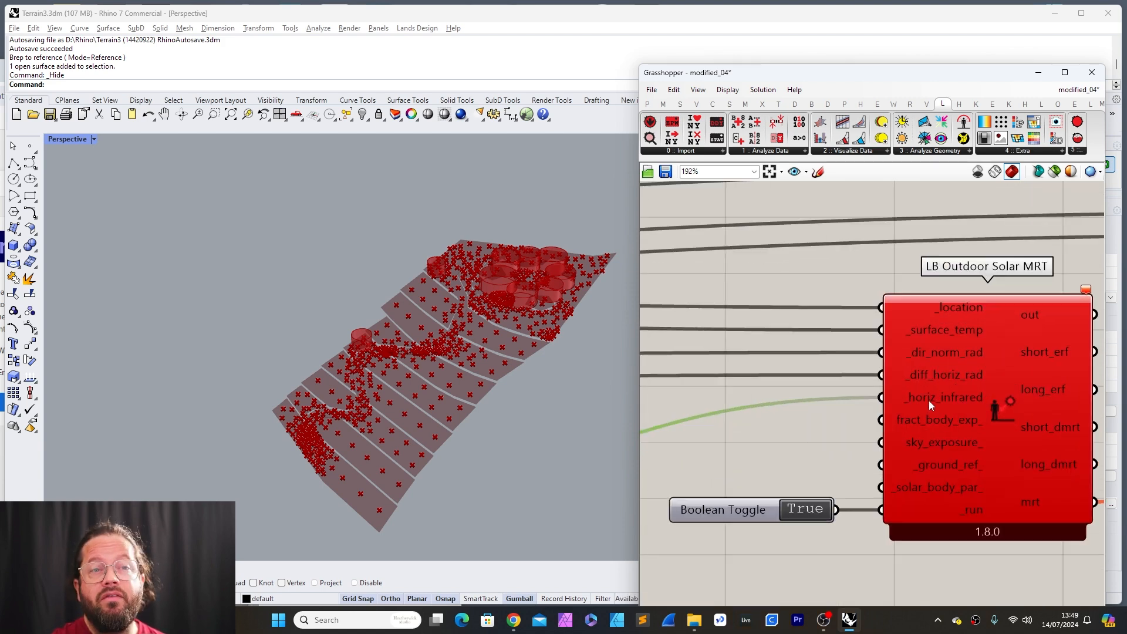
{"action": "mouse_move", "coordinate": [928, 400]}
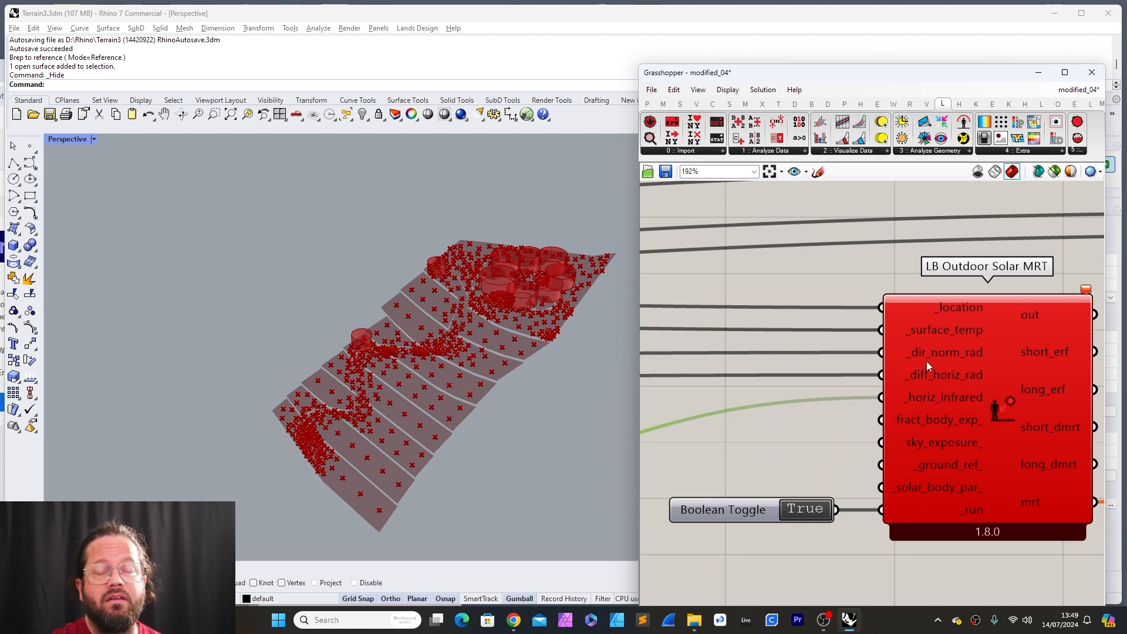
{"action": "scroll", "coordinate": [977, 372], "scroll_direction": "down", "scroll_amount": 8}
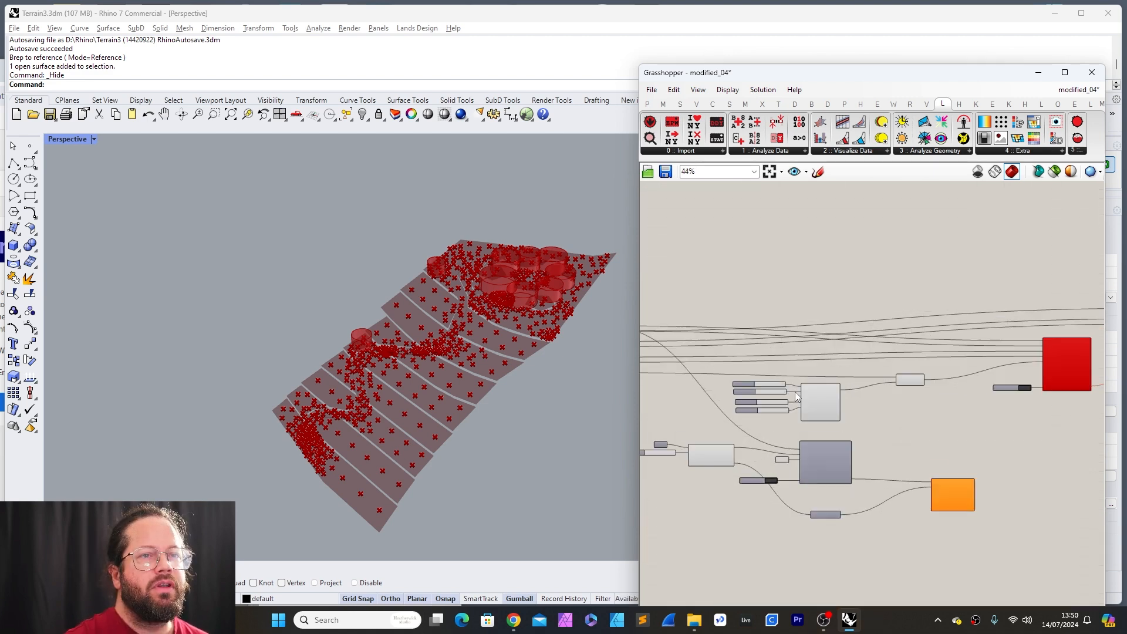
{"action": "scroll", "coordinate": [816, 391], "scroll_direction": "up", "scroll_amount": 4}
{"action": "scroll", "coordinate": [838, 351], "scroll_direction": "down", "scroll_amount": 5}
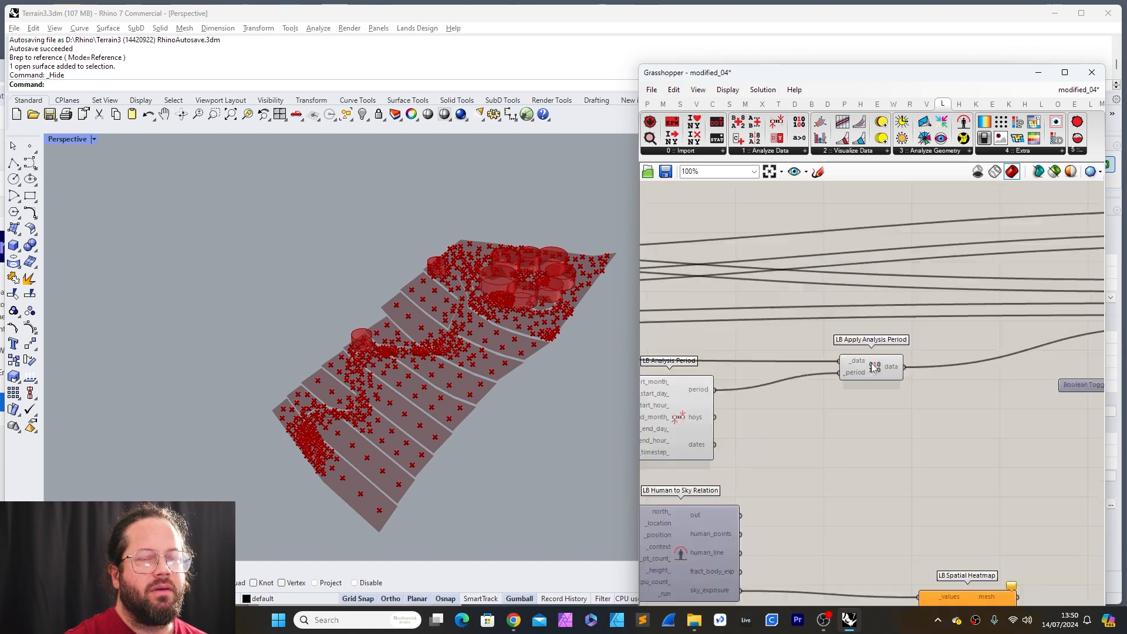
Step: Connect the data output of the second LB Apply Analysis Period to the _diff_horiz_rad input of LB Outdoor Solar MRT
{"action": "scroll", "coordinate": [951, 409], "scroll_direction": "down", "scroll_amount": 3}
{"action": "scroll", "coordinate": [951, 409], "scroll_direction": "up", "scroll_amount": 3}
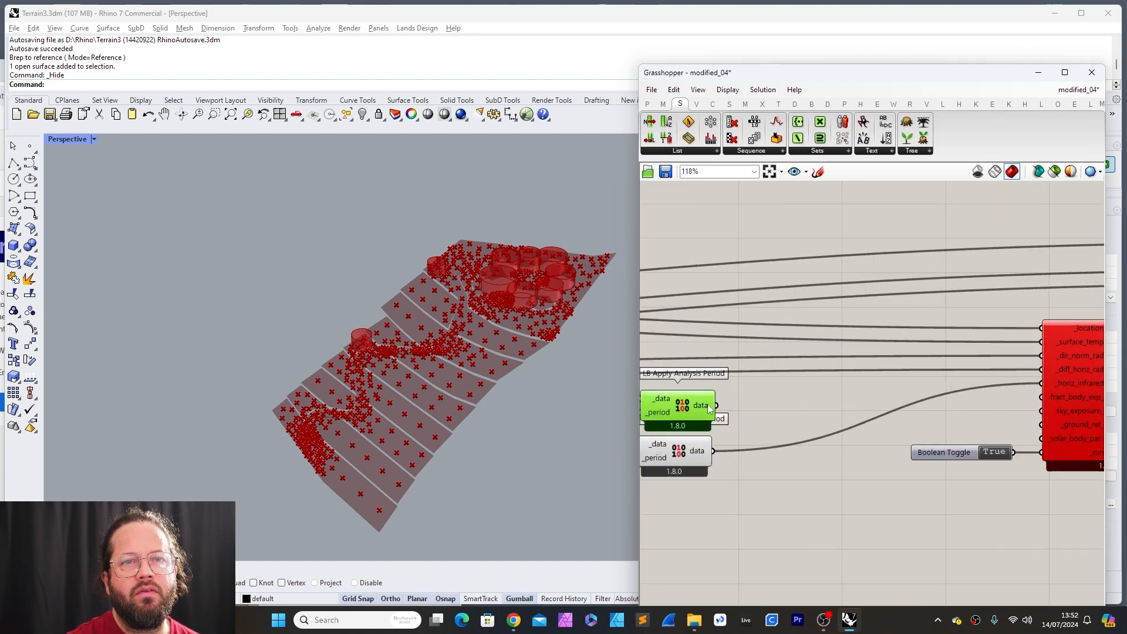
{"action": "left_click_drag", "start_coordinate": [715, 405], "coordinate": [1043, 376]}
{"action": "scroll", "coordinate": [864, 401], "scroll_direction": "down", "scroll_amount": 5}
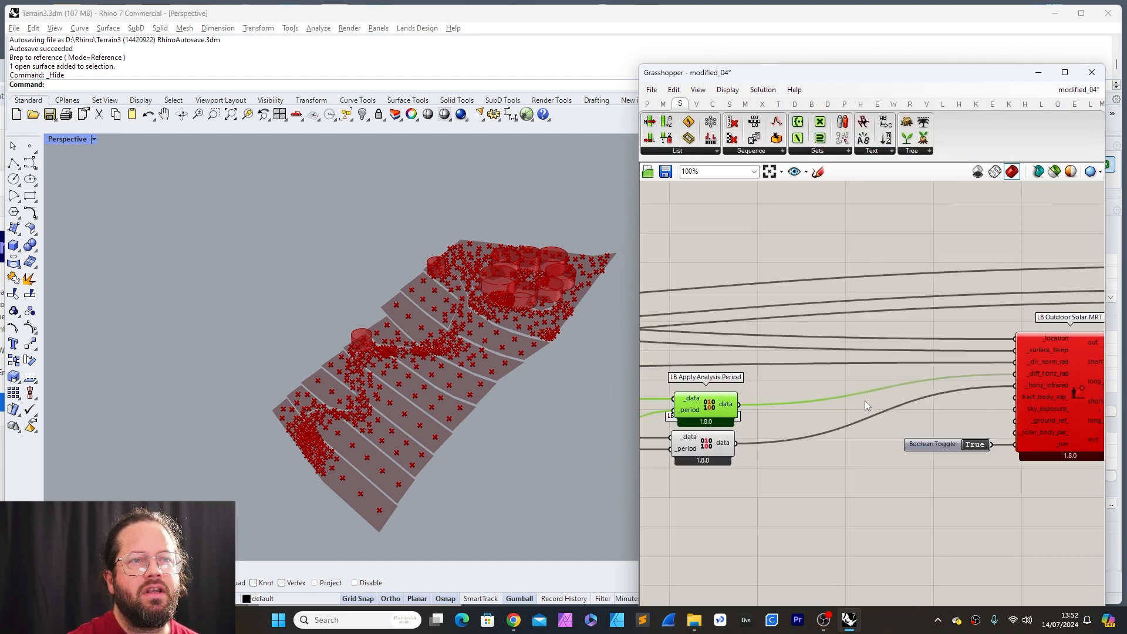
Step: Review the wiring from the weather data through the LB Apply Analysis Period copies to LB Outdoor Solar MRT and LB UTCI Comfort
{"action": "scroll", "coordinate": [926, 356], "scroll_direction": "up", "scroll_amount": 2}
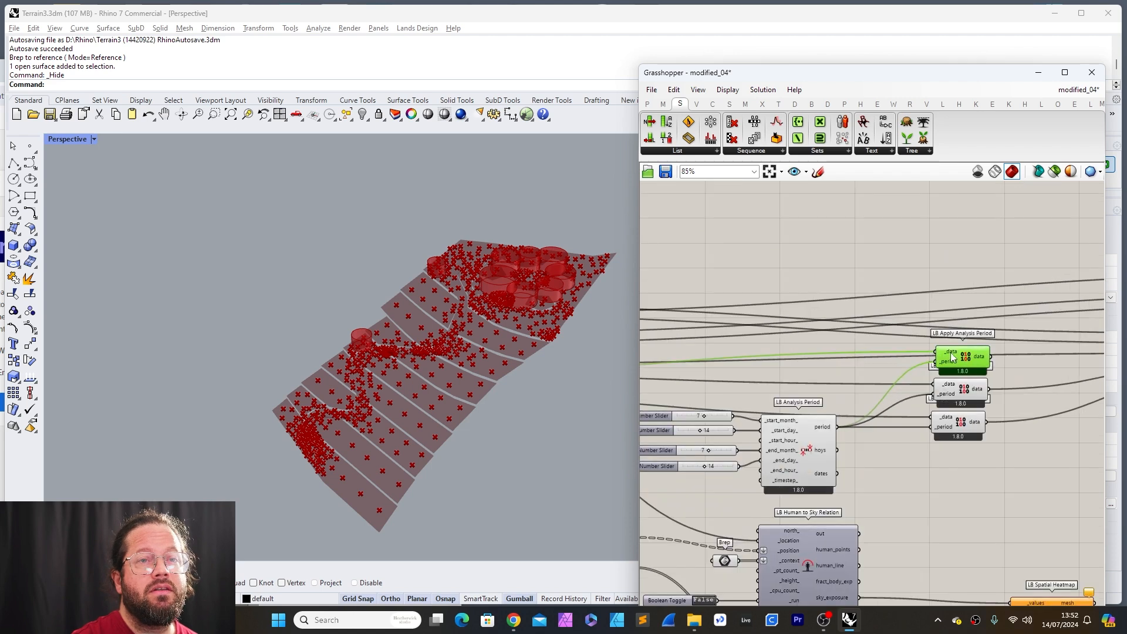
{"action": "left_click_drag", "start_coordinate": [958, 354], "coordinate": [807, 354]}
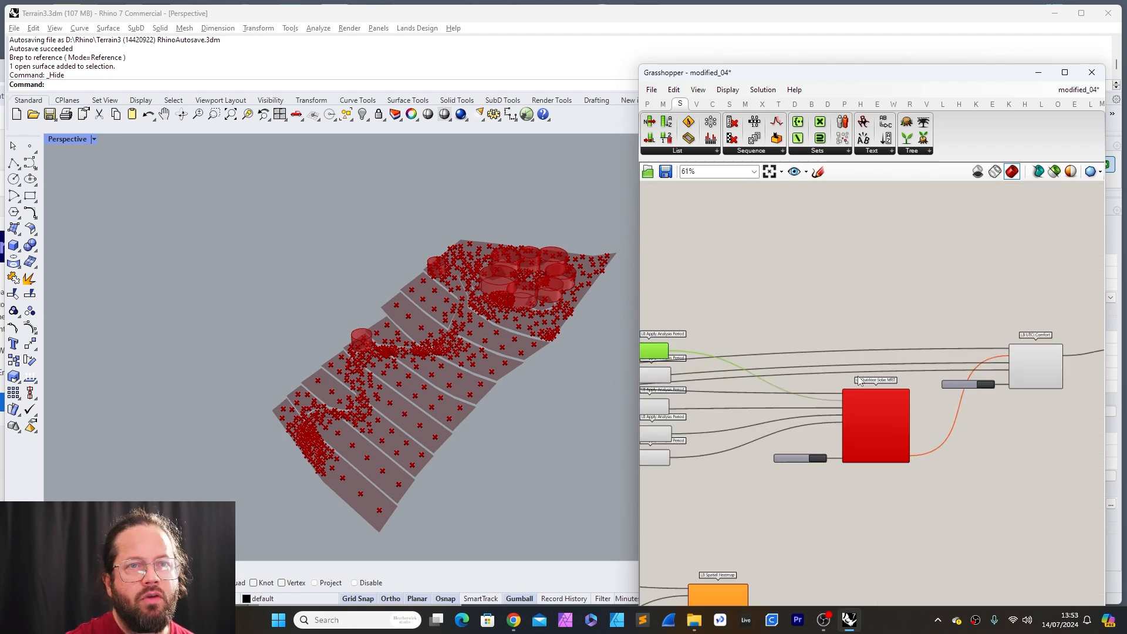
{"action": "scroll", "coordinate": [858, 402], "scroll_direction": "up", "scroll_amount": 1}
{"action": "scroll", "coordinate": [950, 389], "scroll_direction": "down", "scroll_amount": 2}
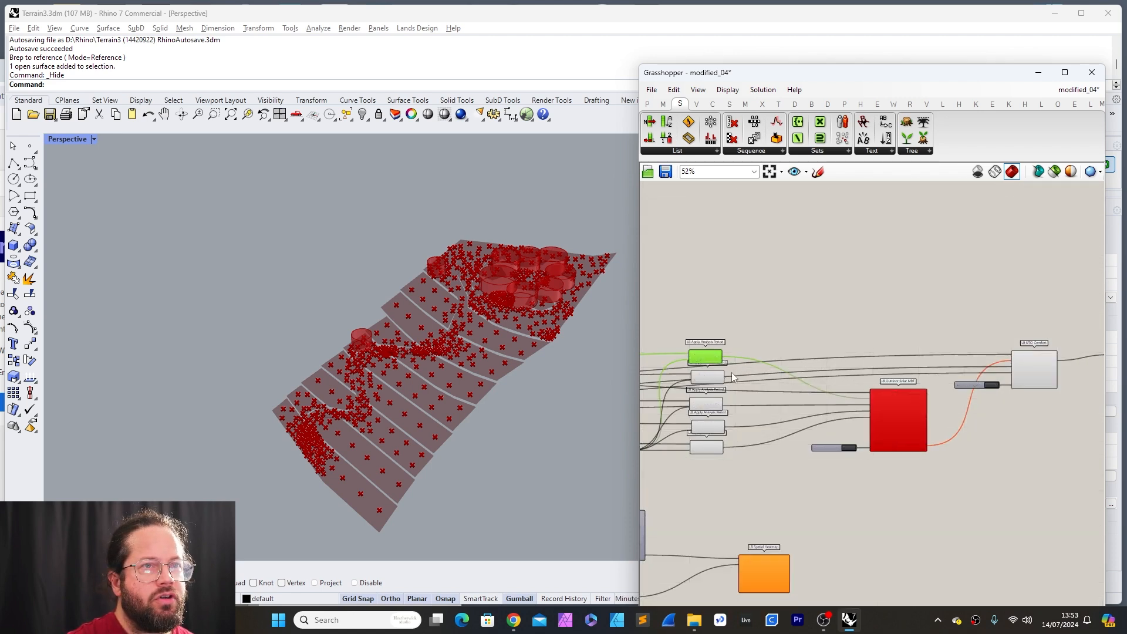
{"action": "scroll", "coordinate": [734, 365], "scroll_direction": "up", "scroll_amount": 1}
{"action": "scroll", "coordinate": [1062, 357], "scroll_direction": "down", "scroll_amount": 3}
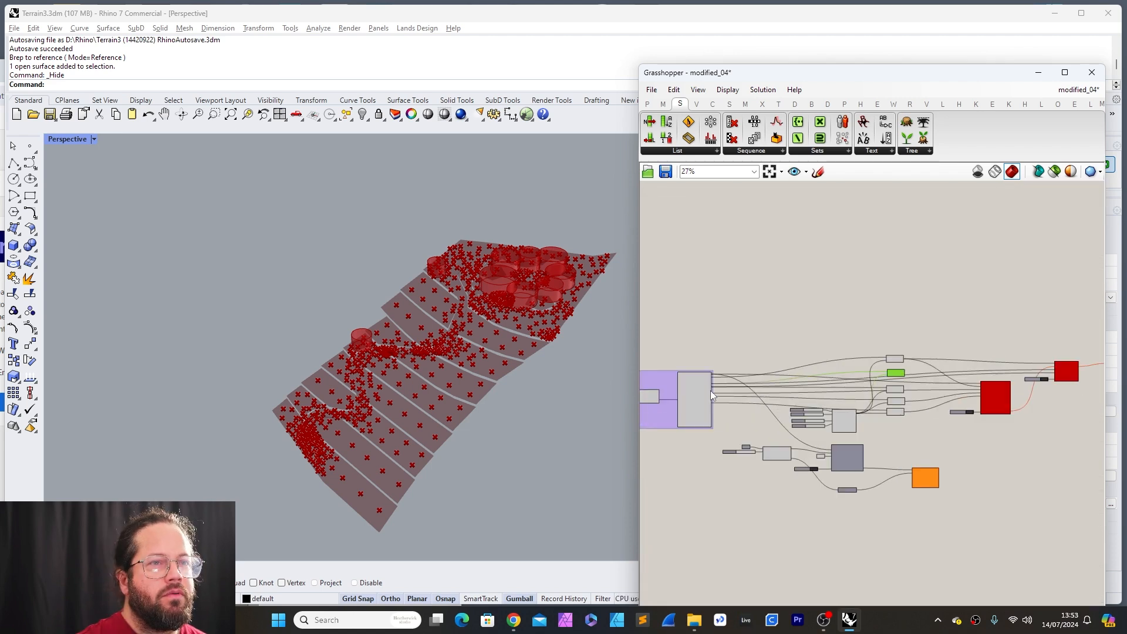
{"action": "scroll", "coordinate": [868, 378], "scroll_direction": "up", "scroll_amount": 2}
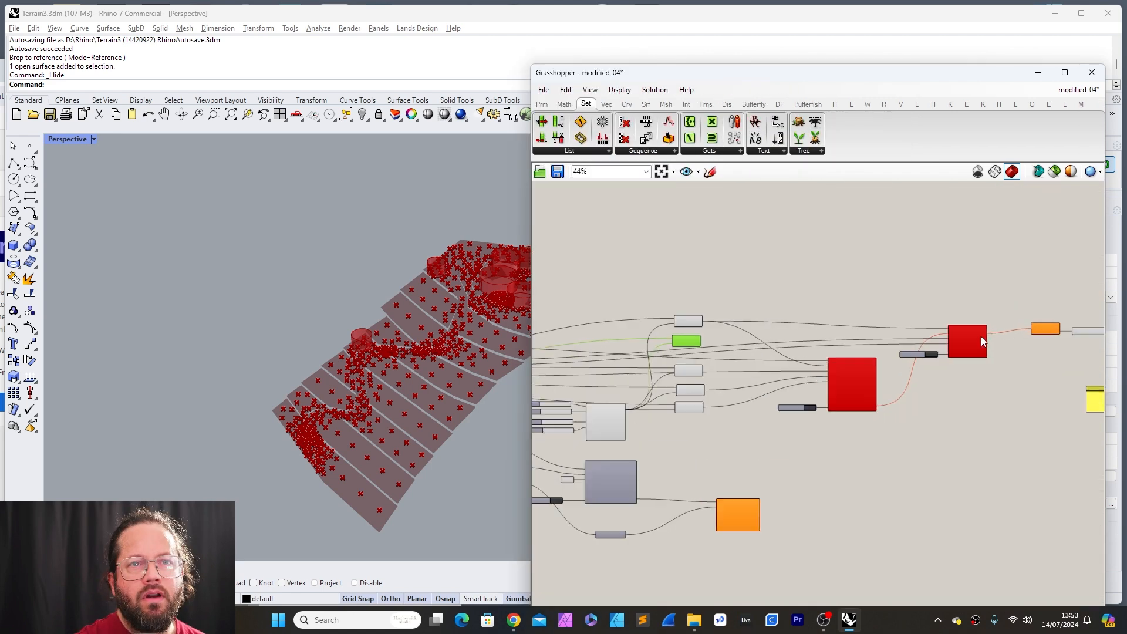
{"action": "scroll", "coordinate": [970, 346], "scroll_direction": "up", "scroll_amount": 4}
{"action": "scroll", "coordinate": [998, 339], "scroll_direction": "down", "scroll_amount": 3}
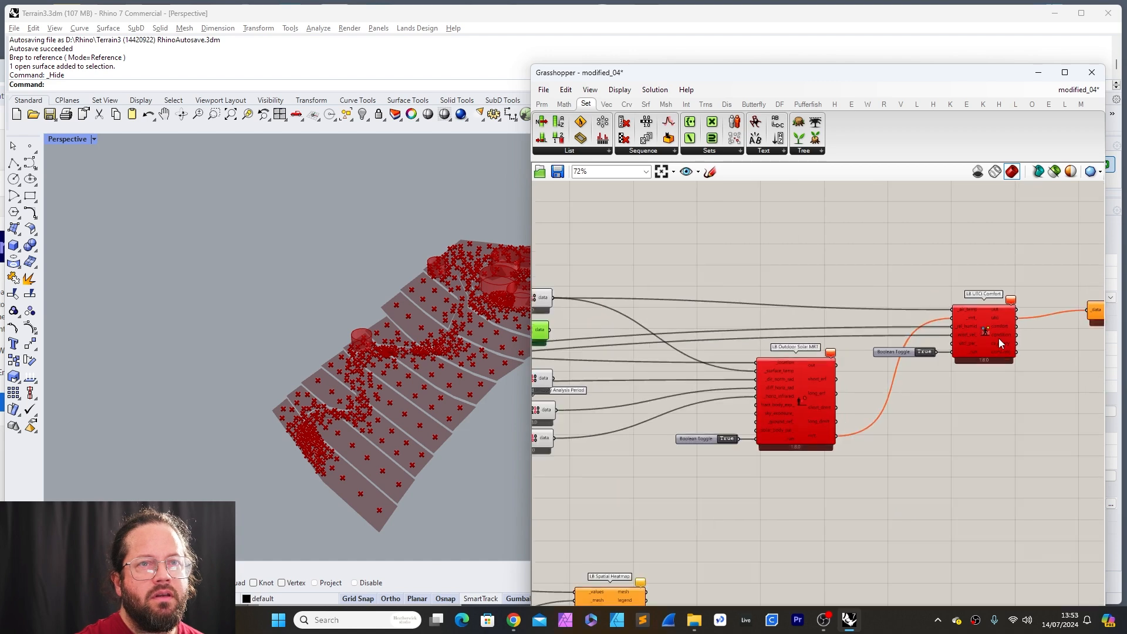
Step: Connect the unlinked LB Apply Analysis Period data output to the _dir_norm_rad input of LB Outdoor Solar MRT
{"action": "right_click_drag", "start_coordinate": [598, 423], "coordinate": [881, 390]}
{"action": "scroll", "coordinate": [882, 389], "scroll_direction": "up", "scroll_amount": 2}
{"action": "scroll", "coordinate": [753, 421], "scroll_direction": "down", "scroll_amount": 1}
{"action": "scroll", "coordinate": [854, 409], "scroll_direction": "up", "scroll_amount": 2}
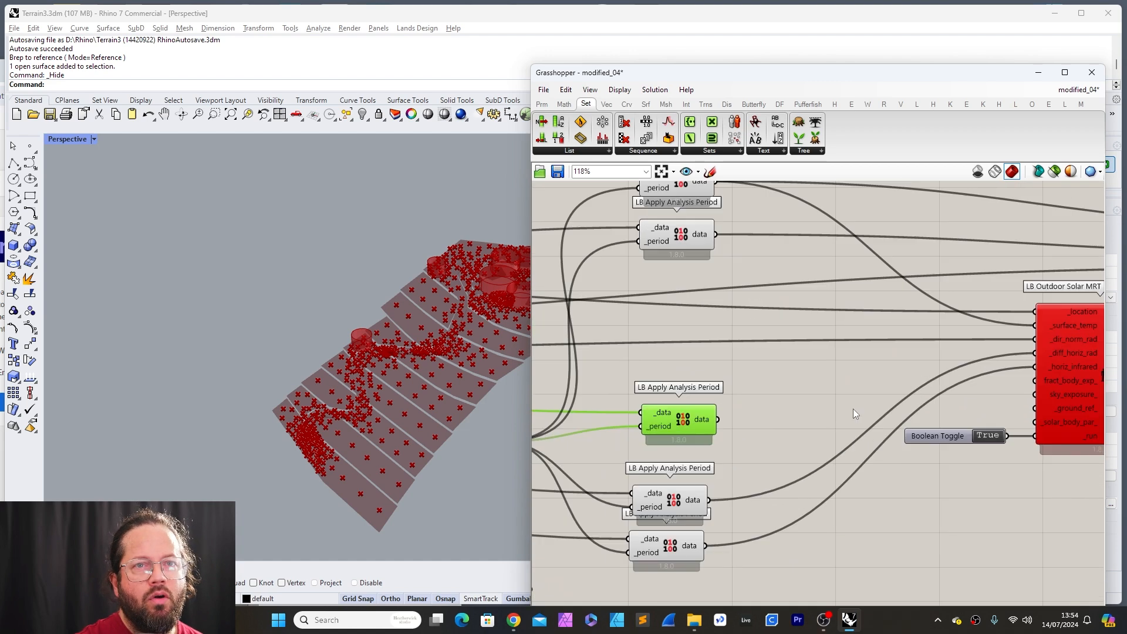
{"action": "left_click_drag", "start_coordinate": [717, 420], "coordinate": [1051, 344]}
{"action": "scroll", "coordinate": [857, 357], "scroll_direction": "down", "scroll_amount": 4}
Step: Move the three lower LB Apply Analysis Period components up and space them evenly beneath one another
{"action": "left_click_drag", "start_coordinate": [770, 364], "coordinate": [710, 471]}
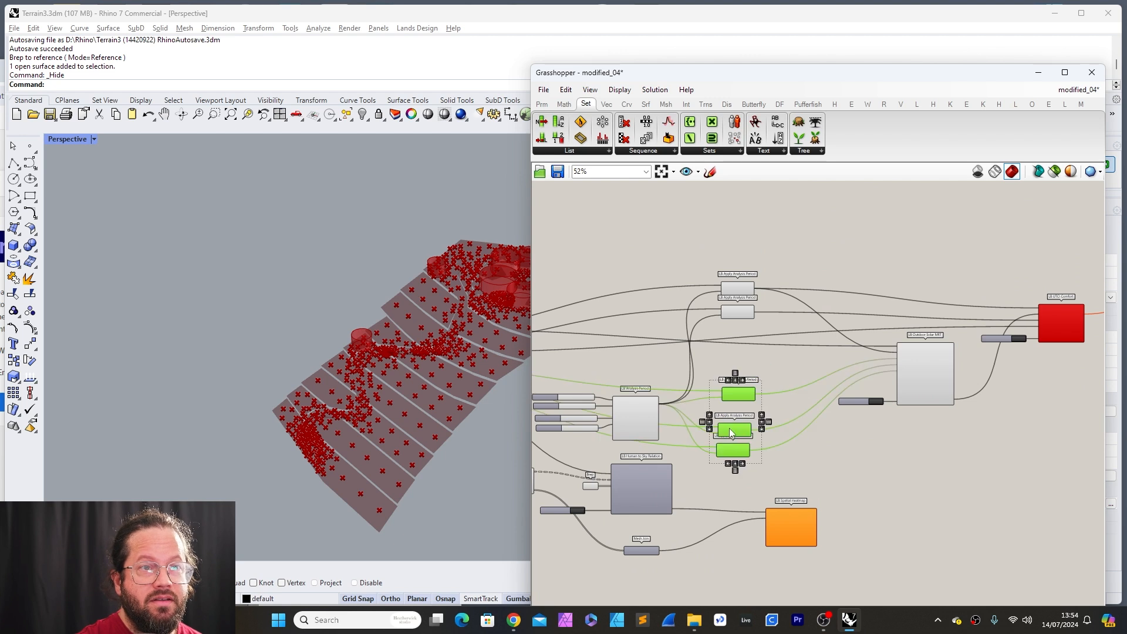
{"action": "left_click_drag", "start_coordinate": [732, 430], "coordinate": [743, 410]}
{"action": "left_click", "coordinate": [864, 429]}
{"action": "scroll", "coordinate": [915, 349], "scroll_direction": "up", "scroll_amount": 3}
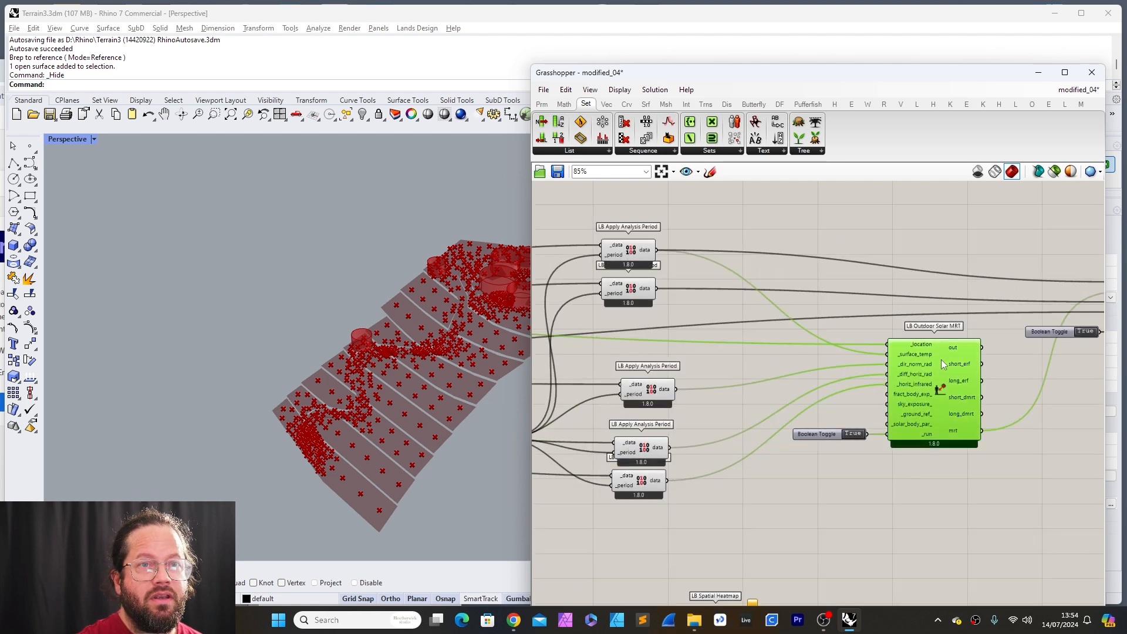
{"action": "left_click", "coordinate": [641, 444]}
{"action": "left_click", "coordinate": [744, 495]}
{"action": "left_click_drag", "start_coordinate": [648, 452], "coordinate": [651, 431]}
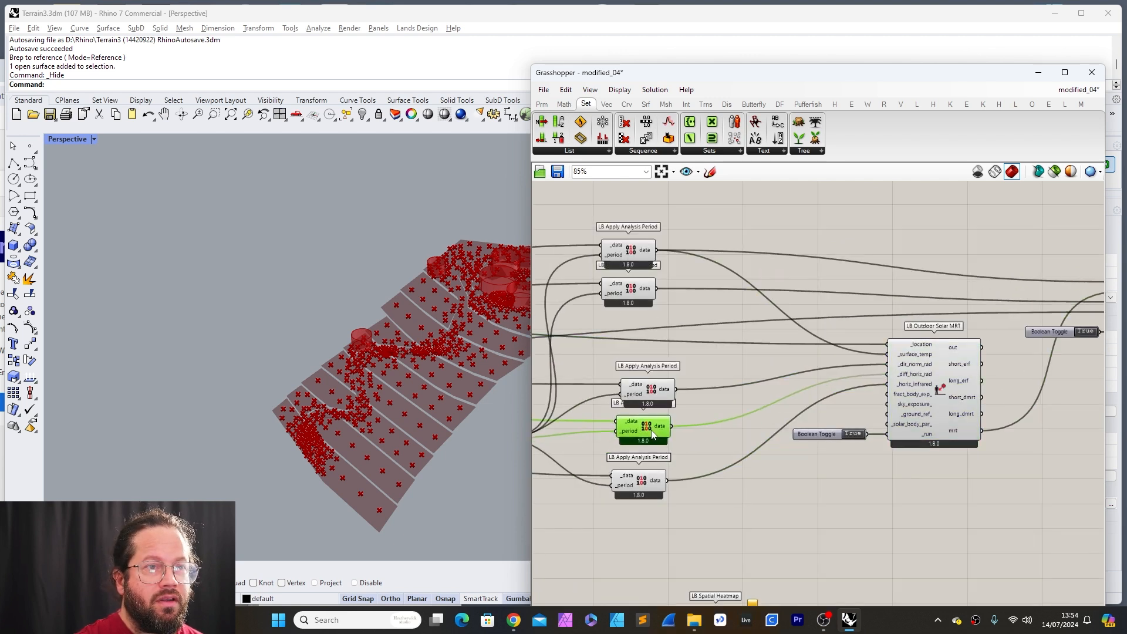
{"action": "left_click_drag", "start_coordinate": [638, 477], "coordinate": [641, 459]}
Step: Adjust the three lower LB Apply Analysis Period components as a group and move the second one from the top down
{"action": "left_click_drag", "start_coordinate": [692, 370], "coordinate": [600, 488]}
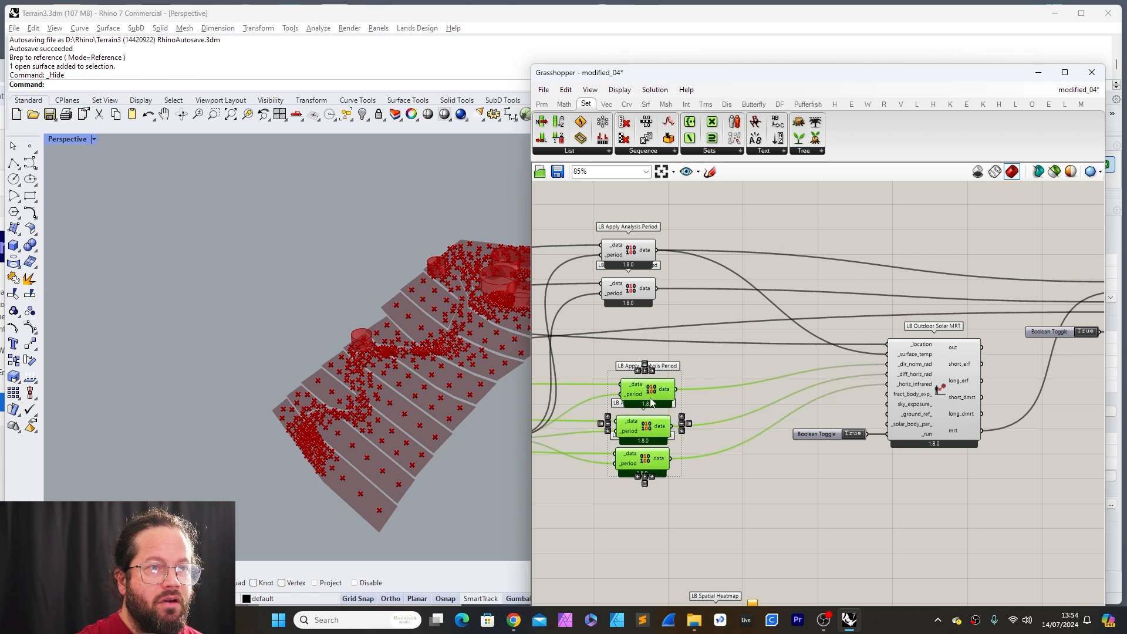
{"action": "mouse_move", "coordinate": [657, 392]}
{"action": "left_mouse_down"}
{"action": "mouse_move", "coordinate": [644, 388]}
{"action": "mouse_move", "coordinate": [592, 482]}
{"action": "left_mouse_up"}
{"action": "left_click", "coordinate": [678, 396]}
{"action": "left_click_drag", "start_coordinate": [629, 263], "coordinate": [633, 297]}
Step: Duplicate an LB Apply Analysis Period component for LB UTCI Comfort and wire the weather data's wind speed output to the copy
{"action": "scroll", "coordinate": [640, 334], "scroll_direction": "down", "scroll_amount": 3}
{"action": "scroll", "coordinate": [839, 330], "scroll_direction": "up", "scroll_amount": 4}
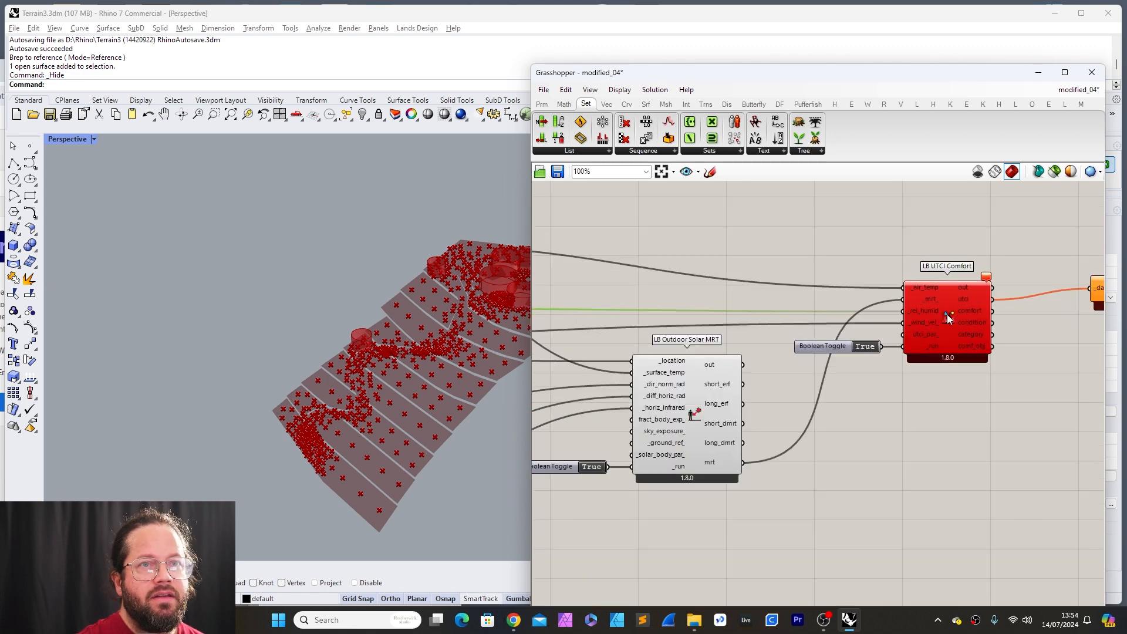
{"action": "scroll", "coordinate": [1012, 365], "scroll_direction": "down", "scroll_amount": 5}
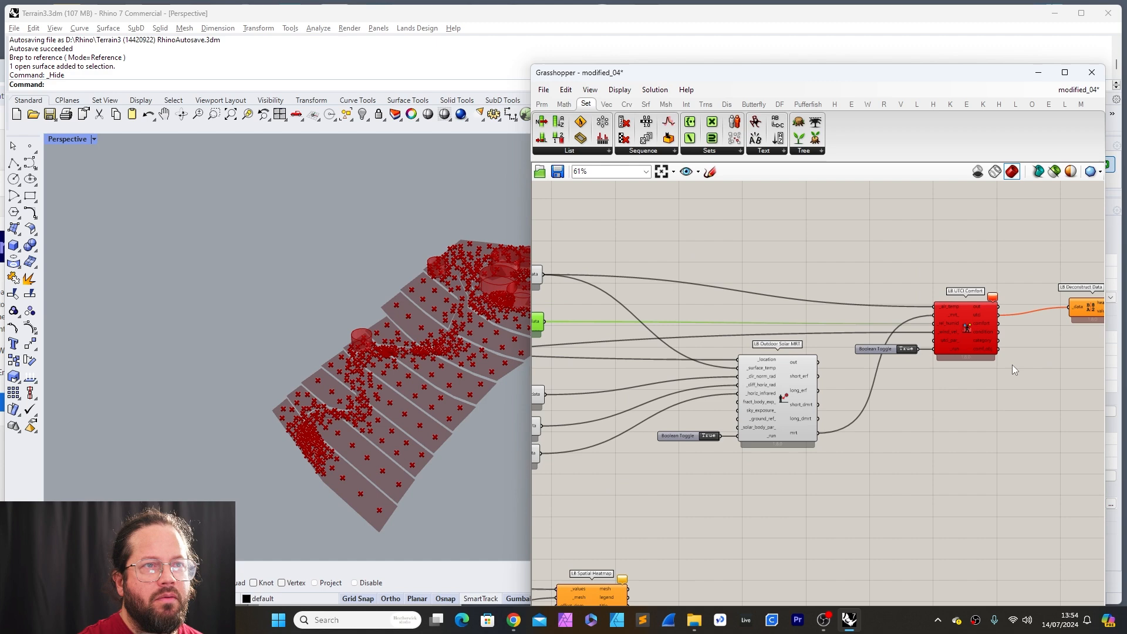
{"action": "scroll", "coordinate": [757, 376], "scroll_direction": "up", "scroll_amount": 4}
{"action": "left_click", "coordinate": [758, 383]}
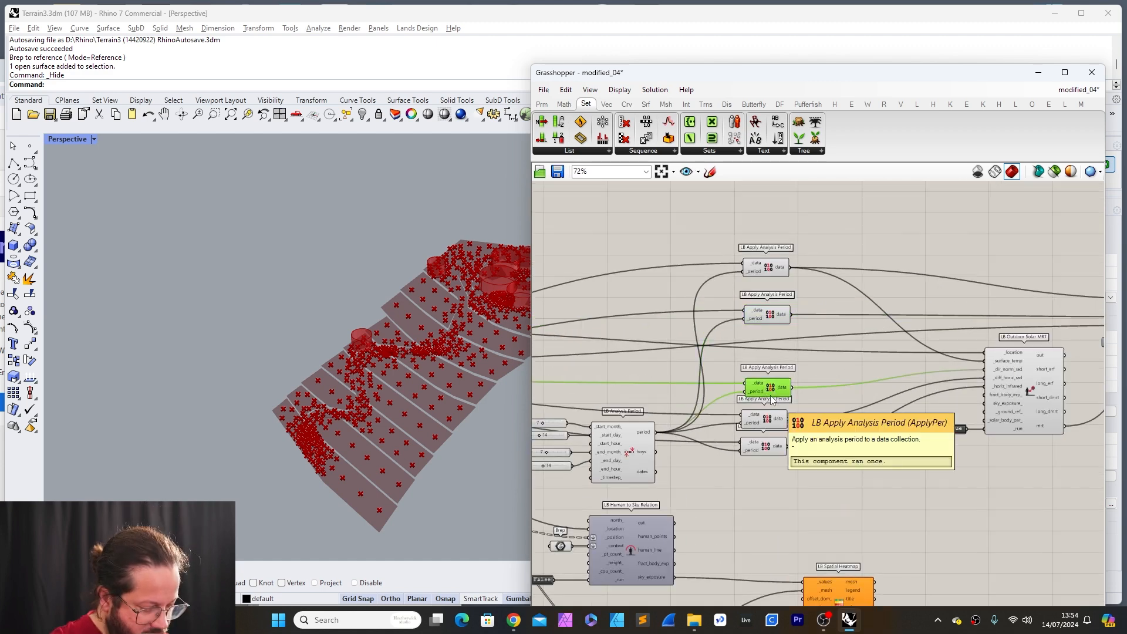
{"action": "key", "text": "ctrl+c"}
{"action": "key", "text": "ctrl+v"}
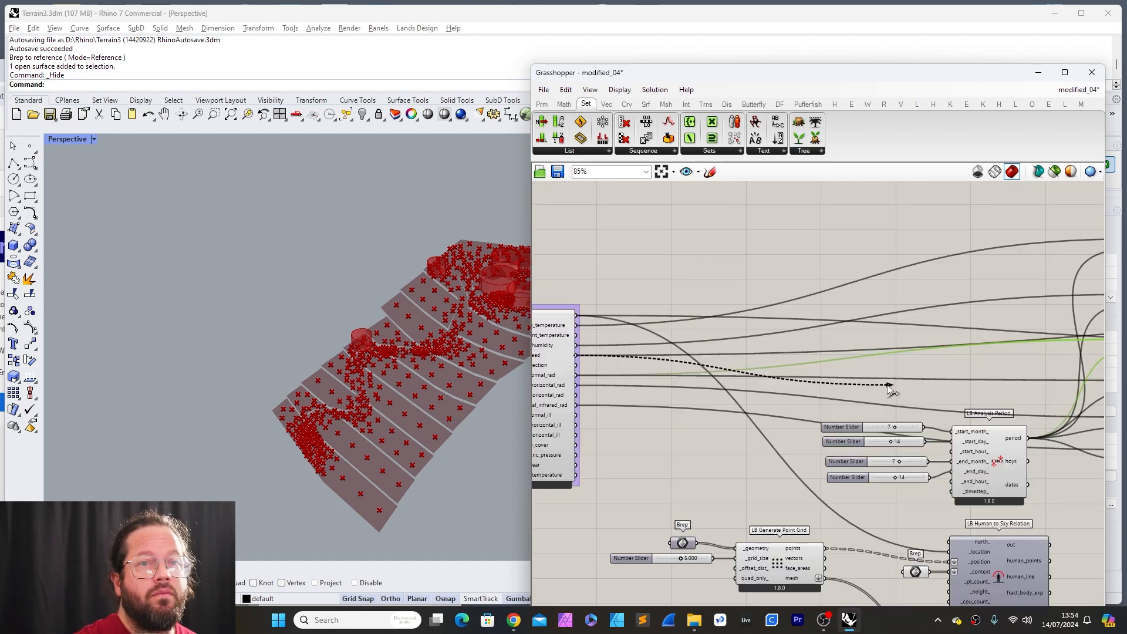
{"action": "left_click_drag", "start_coordinate": [890, 387], "coordinate": [868, 403]}
{"action": "scroll", "coordinate": [868, 402], "scroll_direction": "down", "scroll_amount": 3}
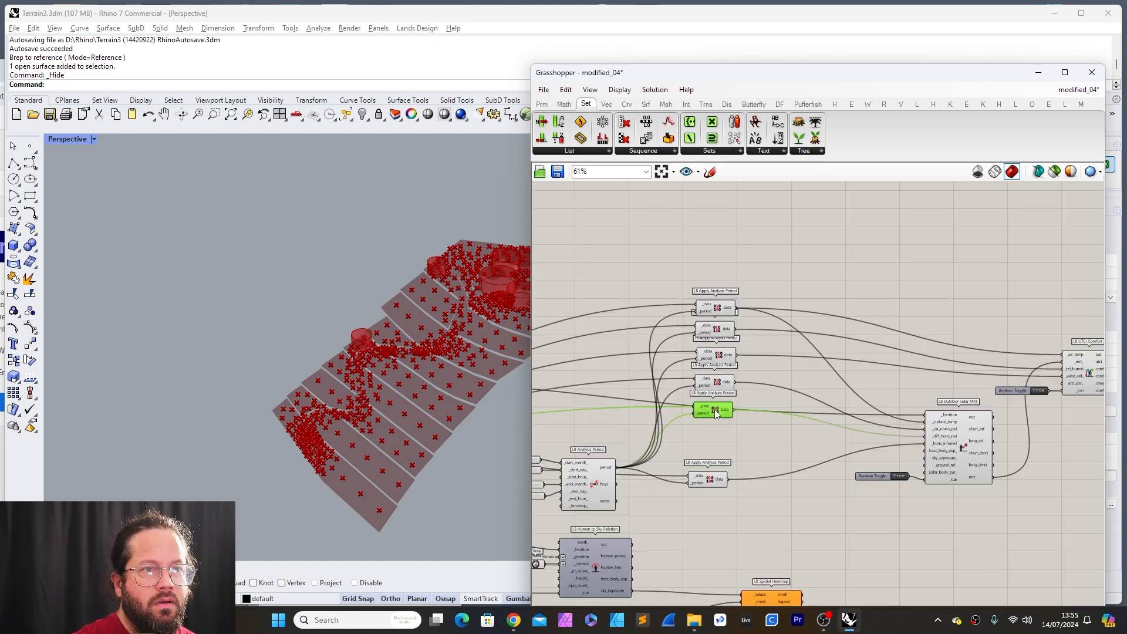
Step: Stack the six LB Apply Analysis Period components beside LB Analysis Period and move LB Outdoor Solar MRT up and closer to them
{"action": "left_click_drag", "start_coordinate": [702, 483], "coordinate": [708, 437]}
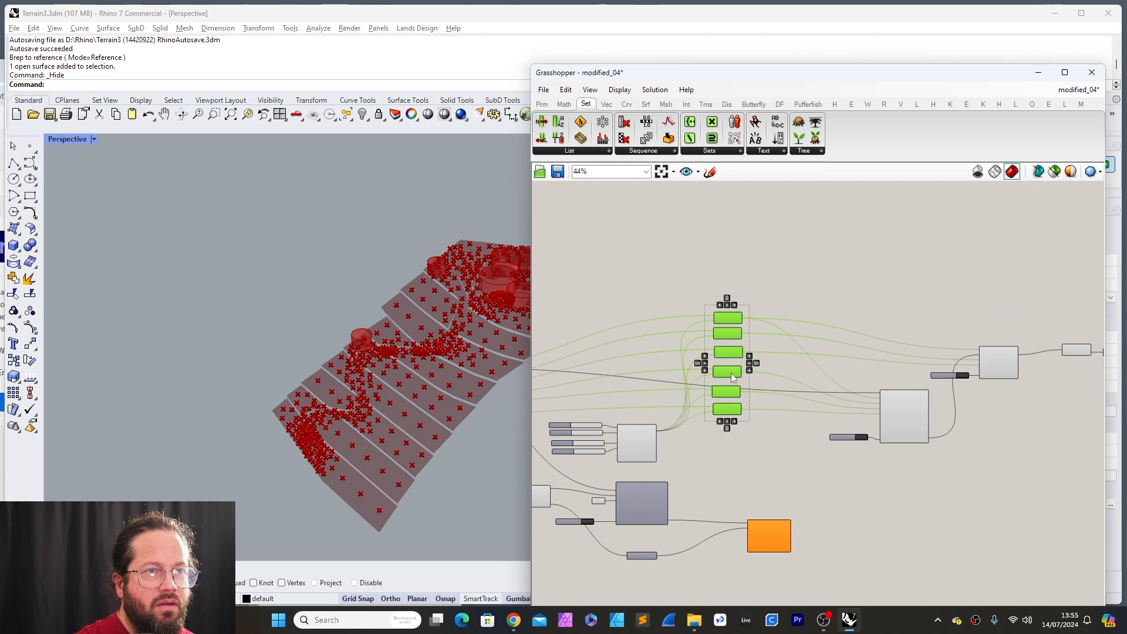
{"action": "left_click_drag", "start_coordinate": [731, 366], "coordinate": [740, 449]}
{"action": "left_click_drag", "start_coordinate": [905, 412], "coordinate": [880, 394]}
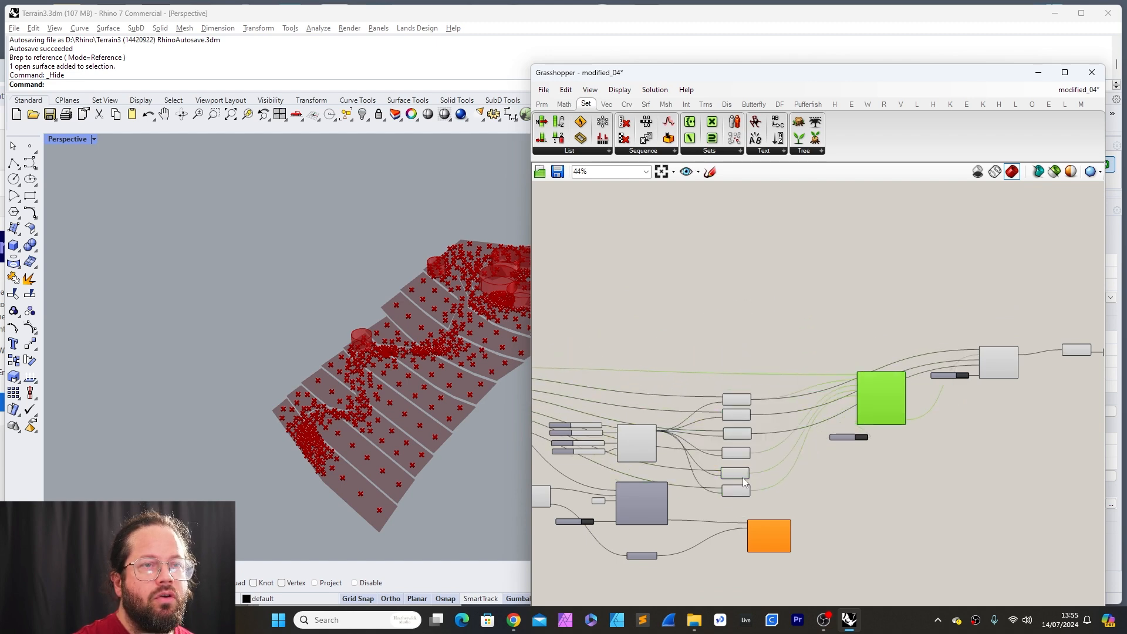
{"action": "scroll", "coordinate": [632, 491], "scroll_direction": "up", "scroll_amount": 5}
{"action": "left_click_drag", "start_coordinate": [672, 370], "coordinate": [668, 375]}
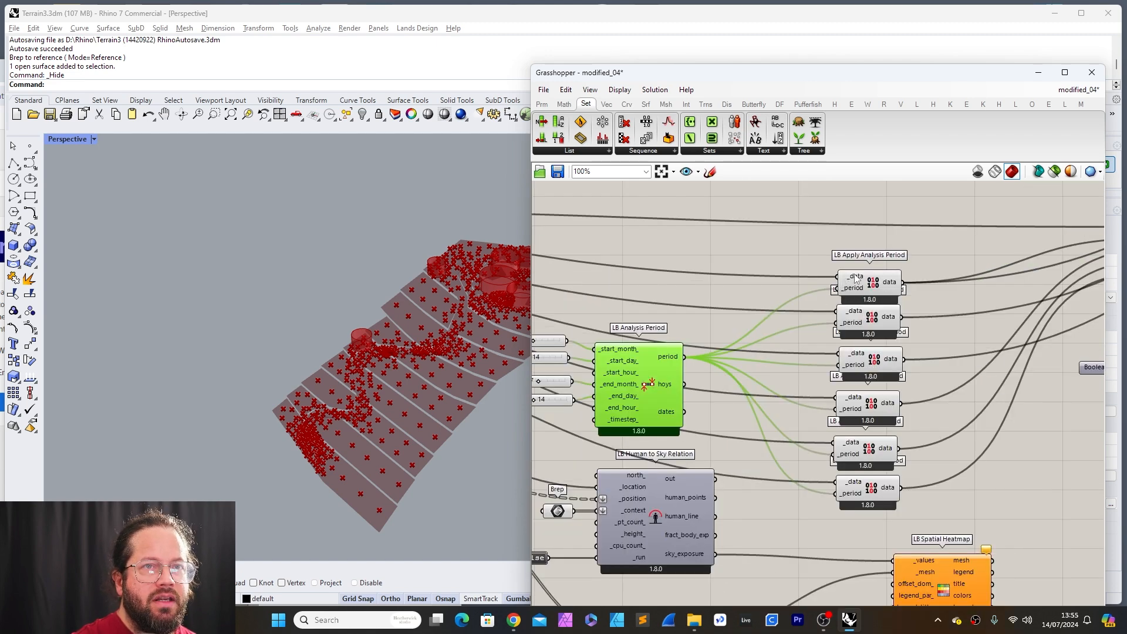
Step: Place an Item Selector on the data output of the topmost LB Apply Analysis Period to check its data collection
{"action": "left_click_drag", "start_coordinate": [869, 283], "coordinate": [871, 276]}
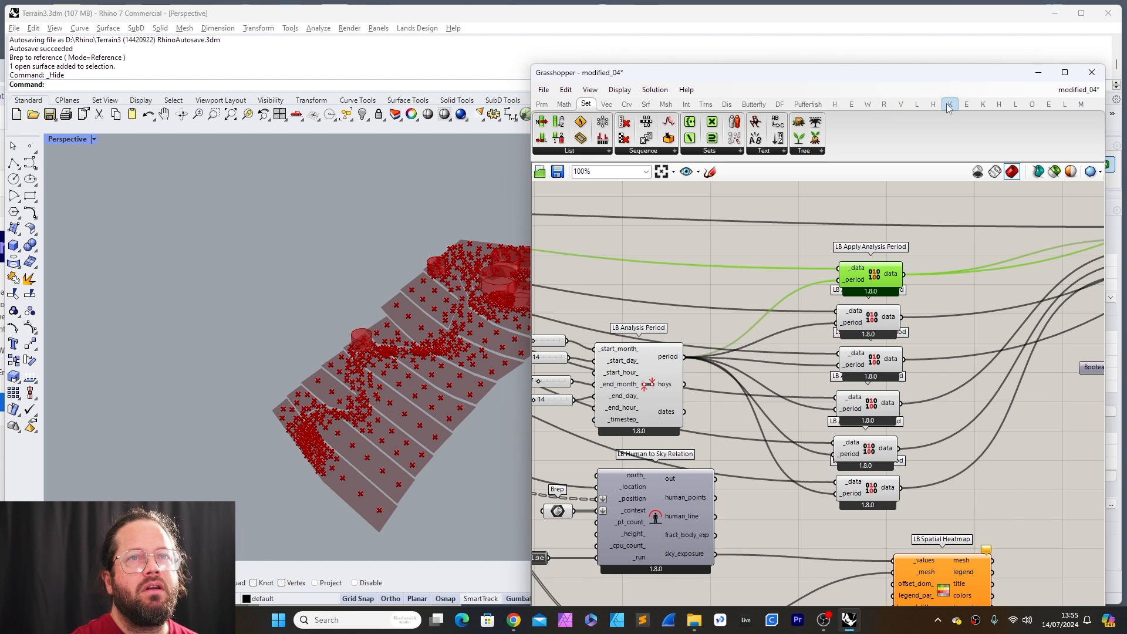
{"action": "left_click", "coordinate": [999, 104]}
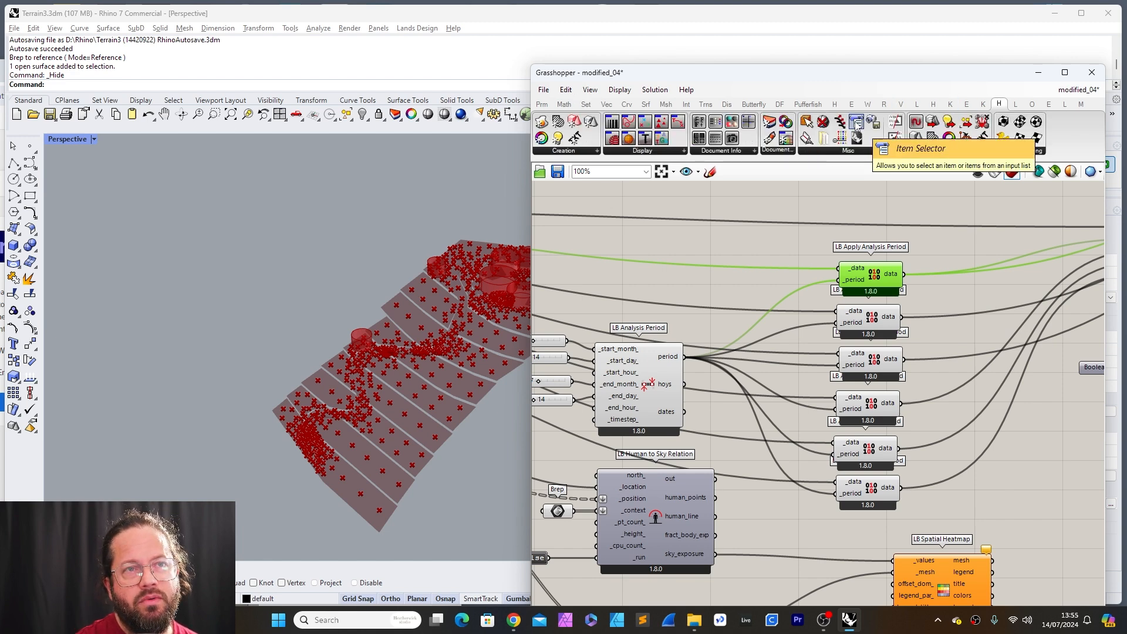
{"action": "left_click_drag", "start_coordinate": [857, 123], "coordinate": [952, 248]}
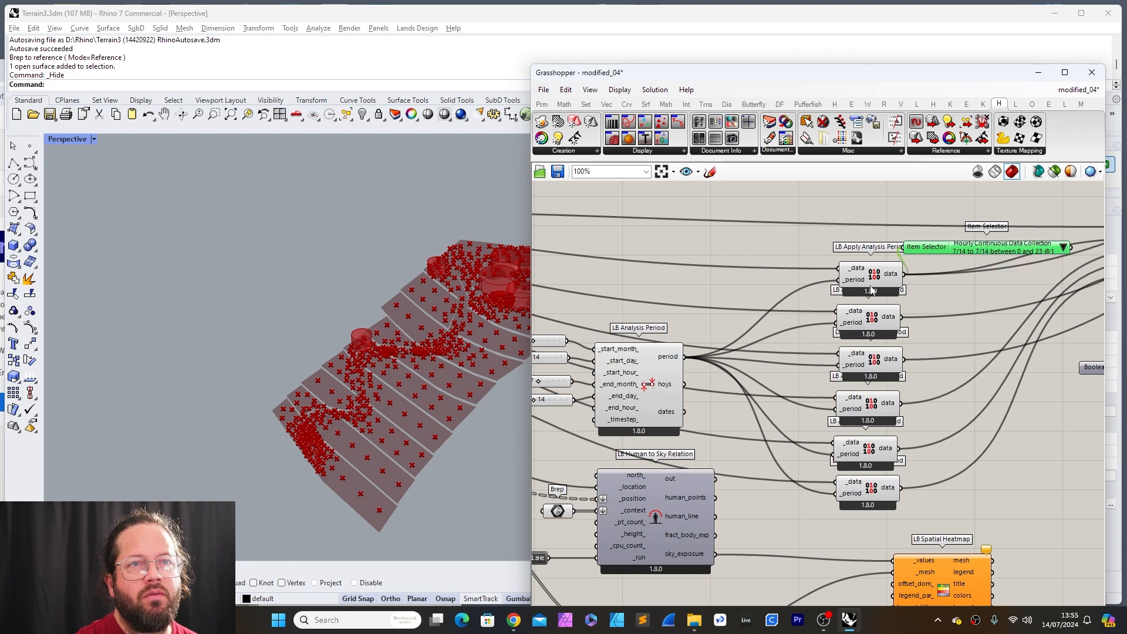
Step: Move the point grid, LB Human to Sky Relation, Mesh Join and LB Spatial Heatmap components down, clear of the analysis period components
{"action": "scroll", "coordinate": [819, 266], "scroll_direction": "down", "scroll_amount": 5}
{"action": "scroll", "coordinate": [793, 286], "scroll_direction": "up", "scroll_amount": 2}
{"action": "scroll", "coordinate": [731, 300], "scroll_direction": "down", "scroll_amount": 2}
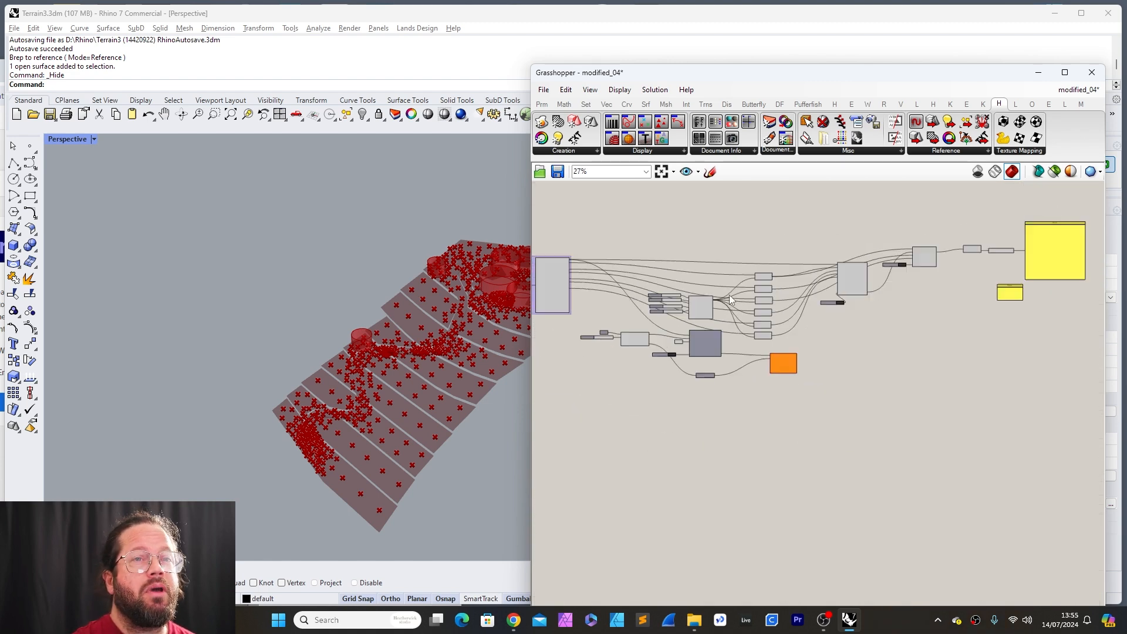
{"action": "scroll", "coordinate": [819, 270], "scroll_direction": "up", "scroll_amount": 3}
{"action": "left_click_drag", "start_coordinate": [851, 311], "coordinate": [880, 350]}
{"action": "left_click", "coordinate": [974, 252]}
{"action": "scroll", "coordinate": [882, 301], "scroll_direction": "down", "scroll_amount": 3}
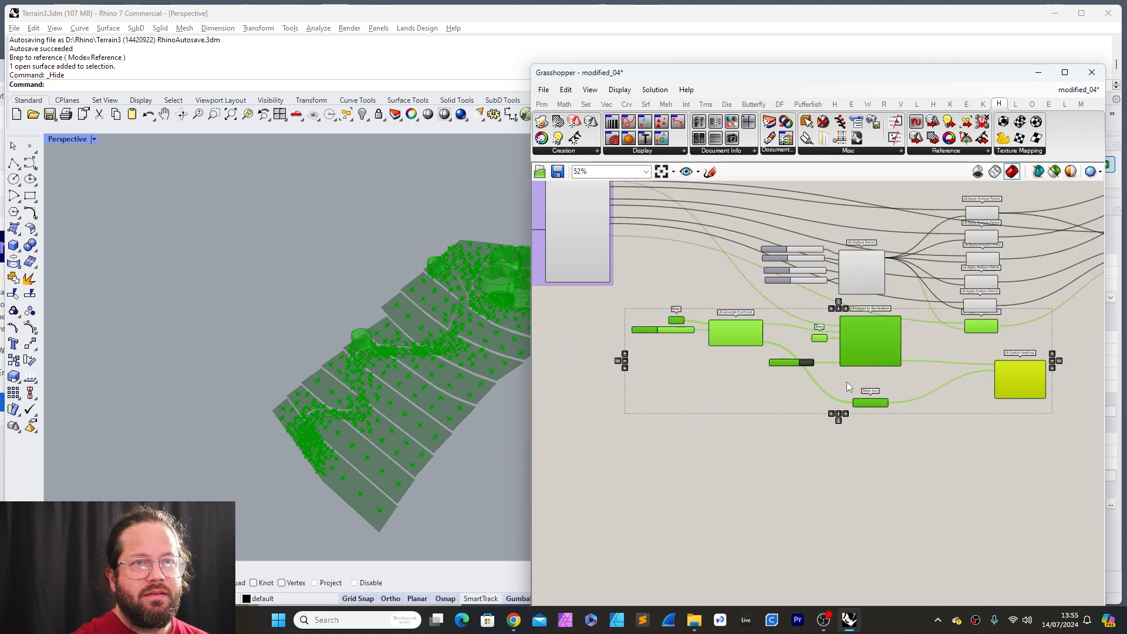
{"action": "left_click", "coordinate": [846, 381]}
{"action": "left_click_drag", "start_coordinate": [625, 290], "coordinate": [774, 366]}
{"action": "left_click_drag", "start_coordinate": [745, 344], "coordinate": [731, 409]}
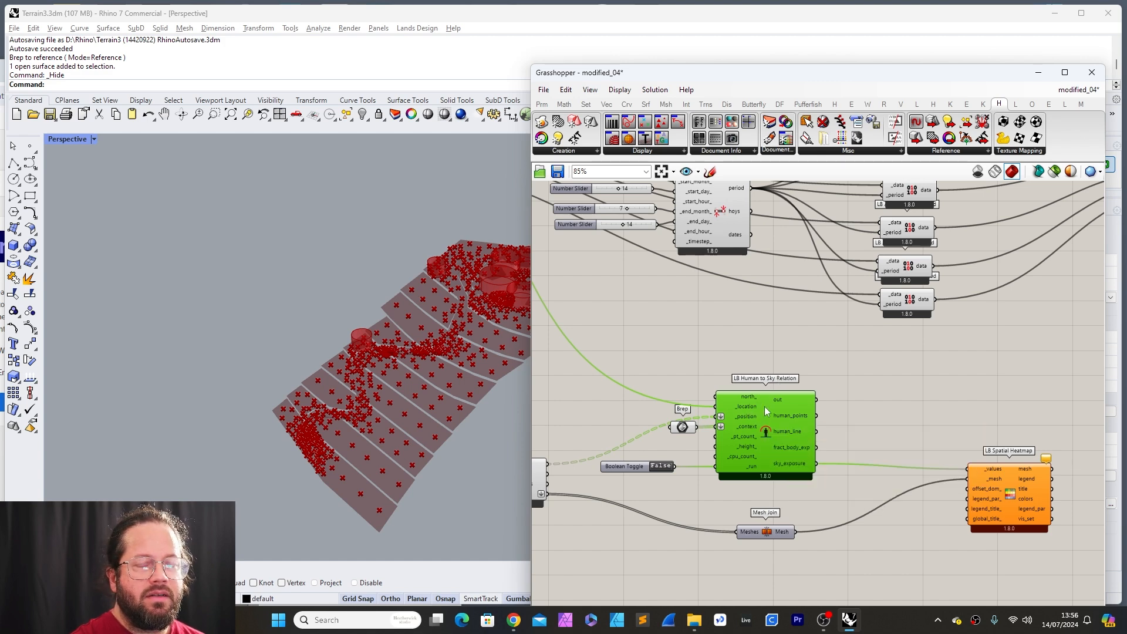
{"action": "mouse_move", "coordinate": [764, 406]}
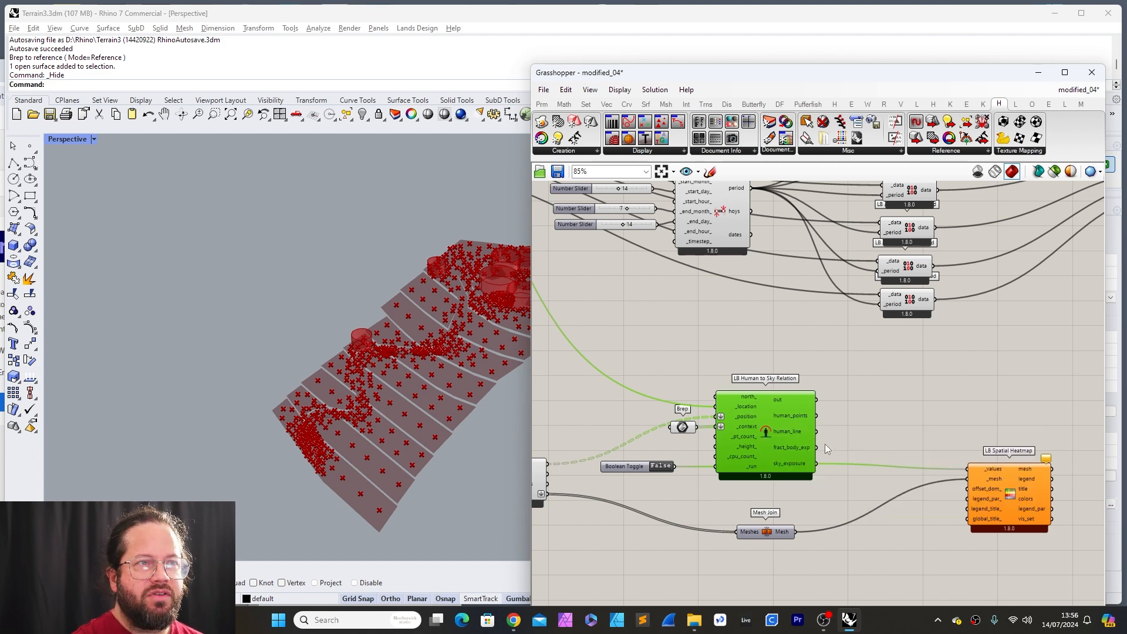
Step: Examine the LB Human to Sky Relation and LB Spatial Heatmap components and the terrain model with its points and cylindrical context
{"action": "scroll", "coordinate": [825, 444], "scroll_direction": "down", "scroll_amount": 3}
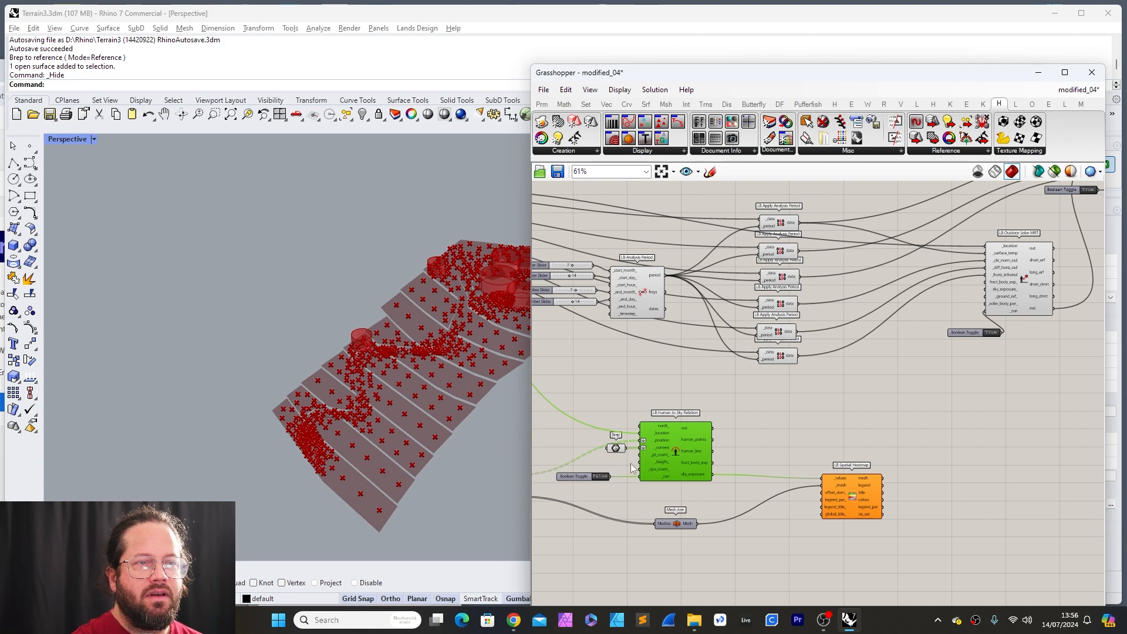
{"action": "scroll", "coordinate": [681, 464], "scroll_direction": "up", "scroll_amount": 2}
{"action": "mouse_move", "coordinate": [717, 446]}
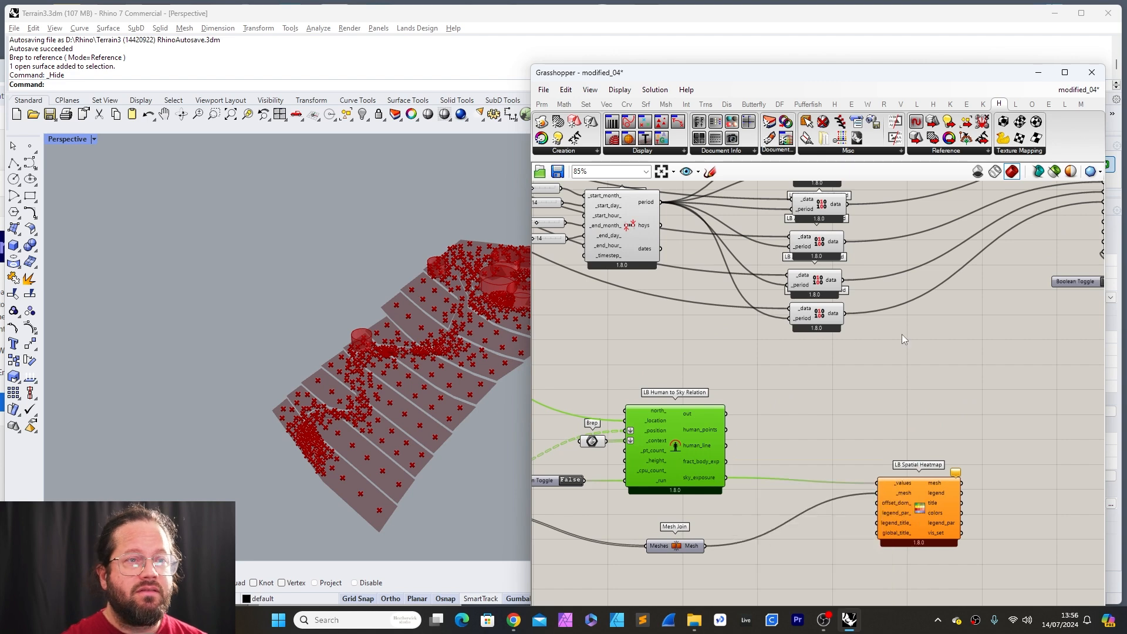
{"action": "scroll", "coordinate": [801, 381], "scroll_direction": "down", "scroll_amount": 4}
{"action": "right_click_drag", "start_coordinate": [382, 399], "coordinate": [358, 311]}
{"action": "scroll", "coordinate": [468, 308], "scroll_direction": "up", "scroll_amount": 6}
{"action": "scroll", "coordinate": [468, 311], "scroll_direction": "up", "scroll_amount": 3}
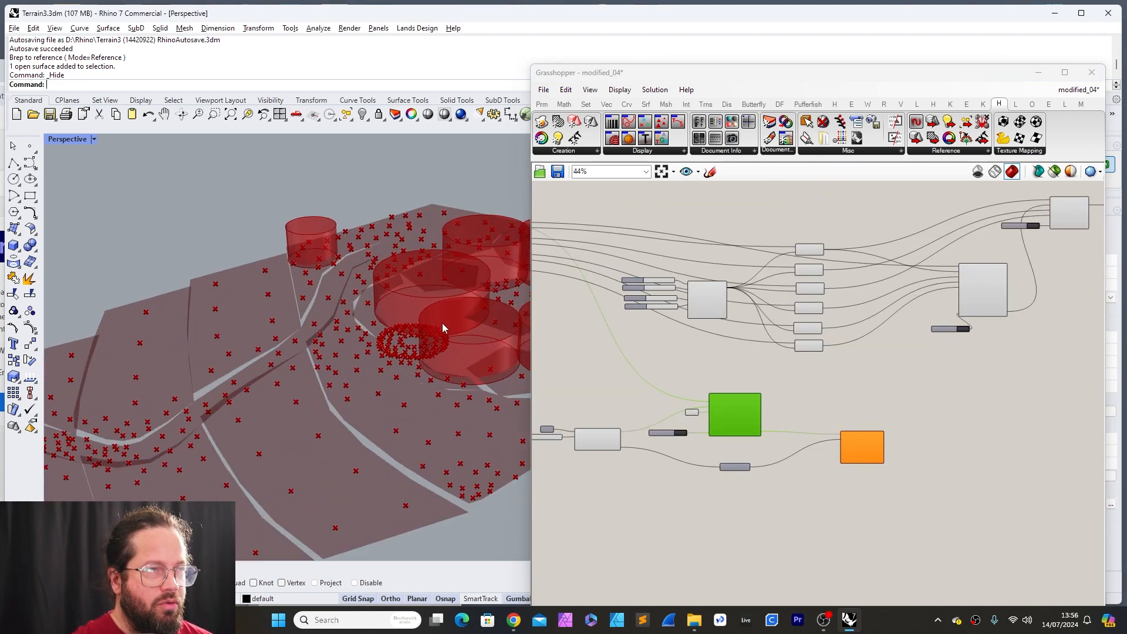
{"action": "scroll", "coordinate": [442, 327], "scroll_direction": "down", "scroll_amount": 10}
{"action": "scroll", "coordinate": [924, 385], "scroll_direction": "up", "scroll_amount": 3}
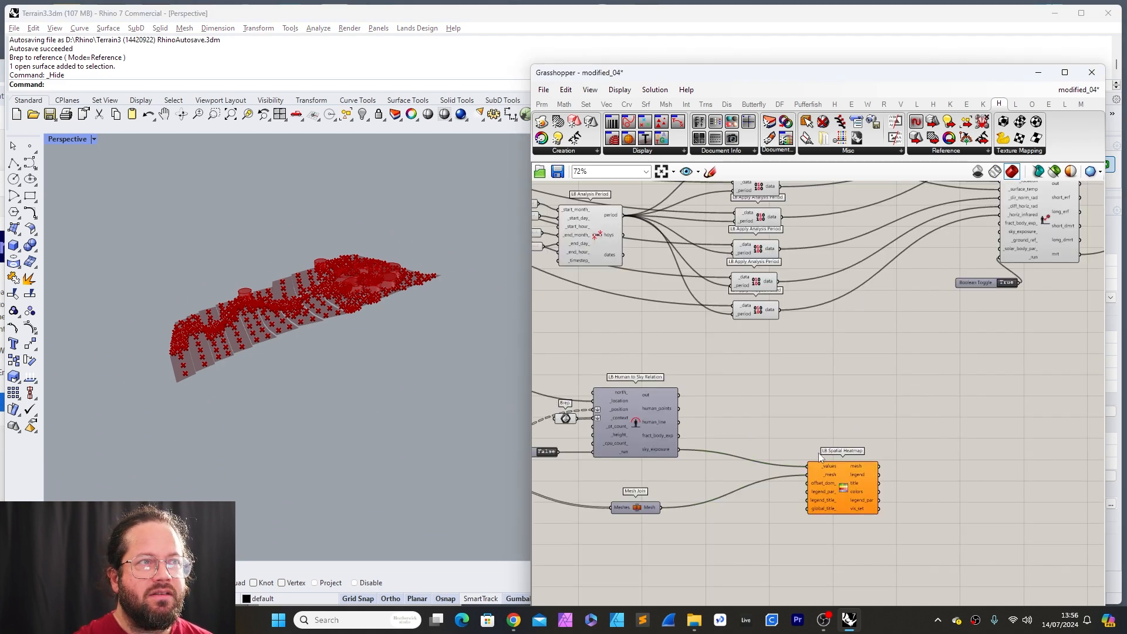
{"action": "scroll", "coordinate": [811, 411], "scroll_direction": "down", "scroll_amount": 6}
{"action": "scroll", "coordinate": [979, 305], "scroll_direction": "up", "scroll_amount": 4}
{"action": "scroll", "coordinate": [802, 337], "scroll_direction": "down", "scroll_amount": 5}
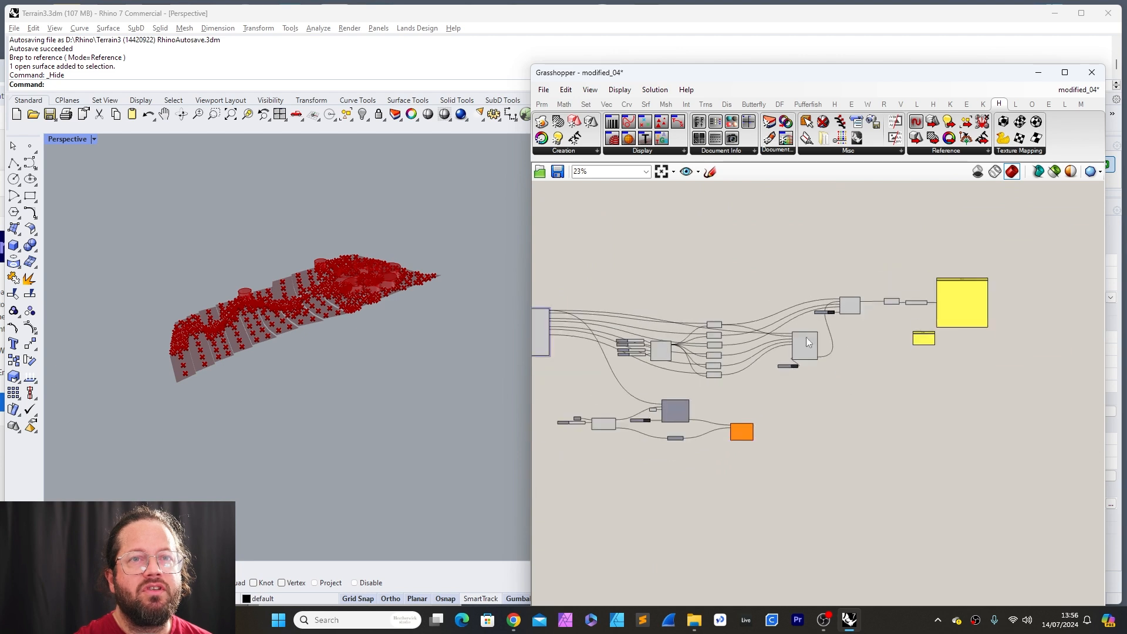
Step: Move the empty panel below the Average component, wire the LB Deconstruct Data values output into it, and enlarge it to list the values
{"action": "scroll", "coordinate": [972, 294], "scroll_direction": "up", "scroll_amount": 7}
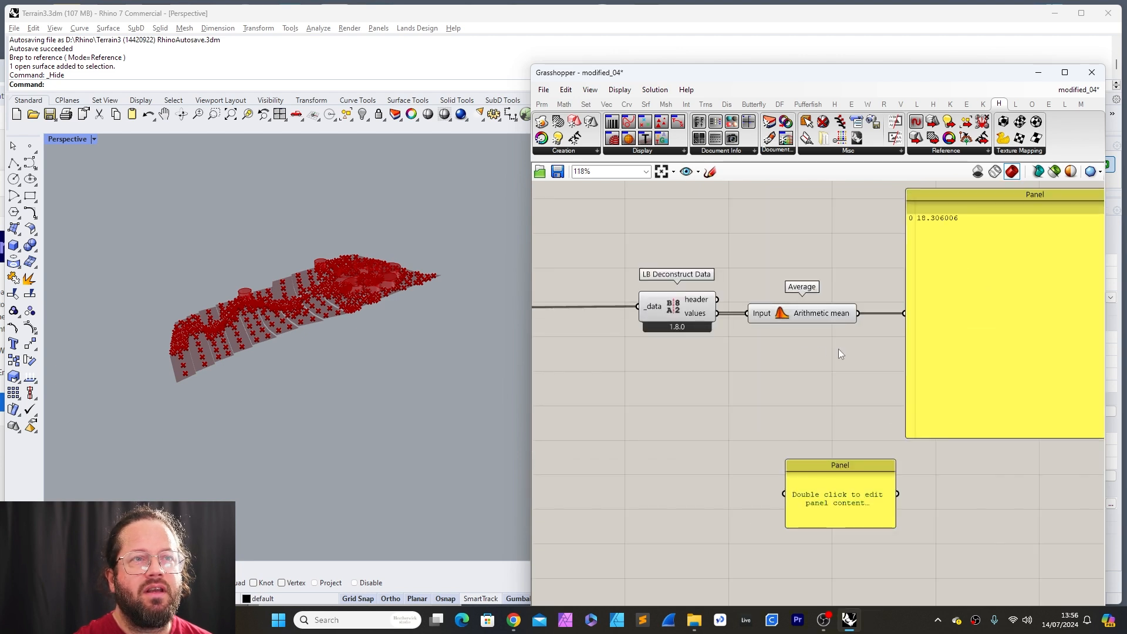
{"action": "left_click_drag", "start_coordinate": [833, 467], "coordinate": [795, 388]}
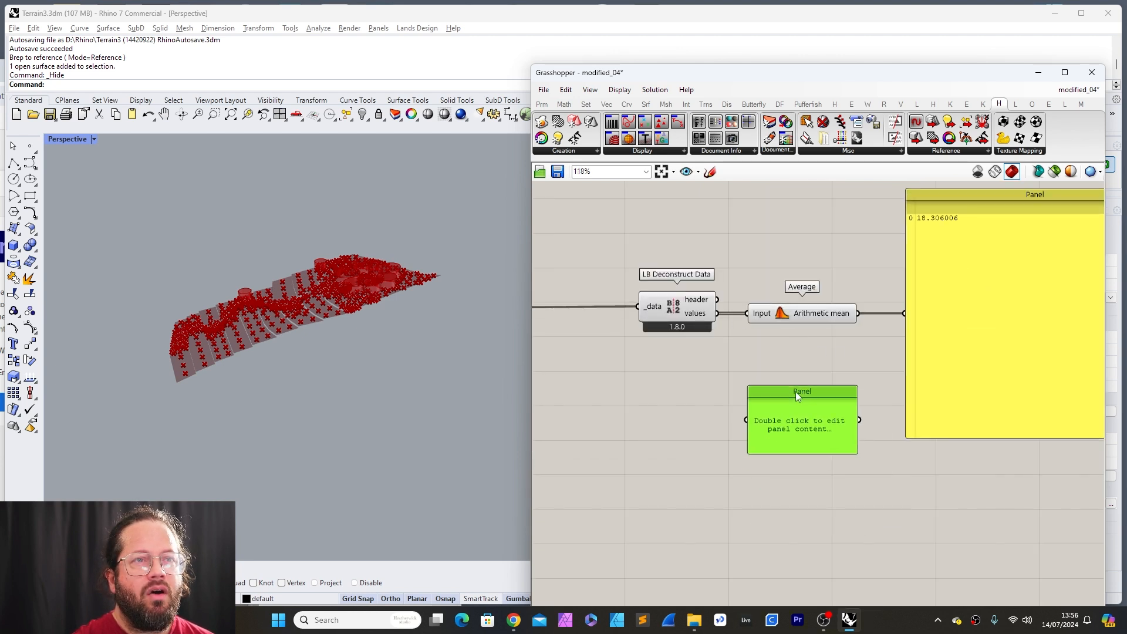
{"action": "left_click_drag", "start_coordinate": [717, 313], "coordinate": [746, 415]}
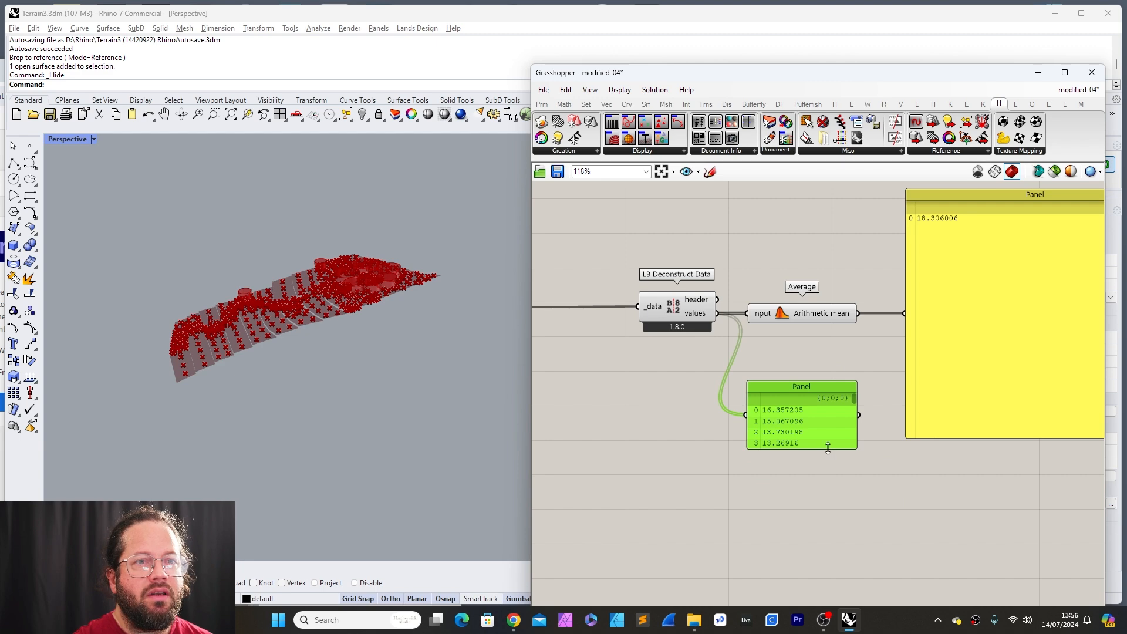
{"action": "scroll", "coordinate": [756, 561], "scroll_direction": "up", "scroll_amount": 1}
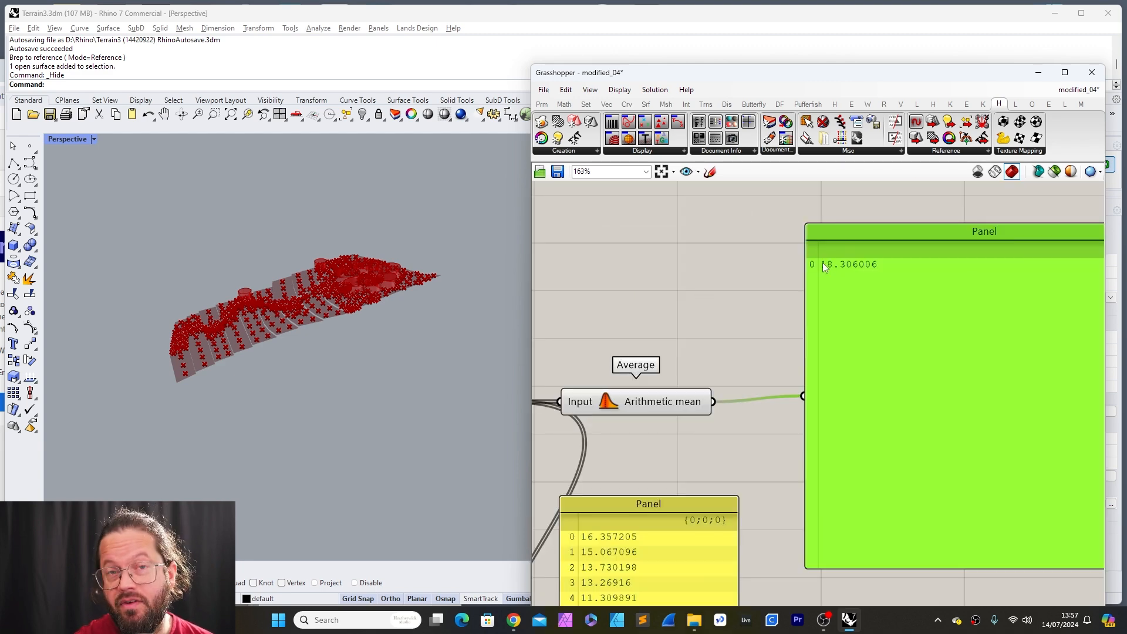
Step: Trace the data flow from LB Import EPW to LB UTCI Comfort and compare the LB Human to Sky Relation outputs with LB Outdoor Solar MRT's inputs
{"action": "scroll", "coordinate": [702, 306], "scroll_direction": "down", "scroll_amount": 10}
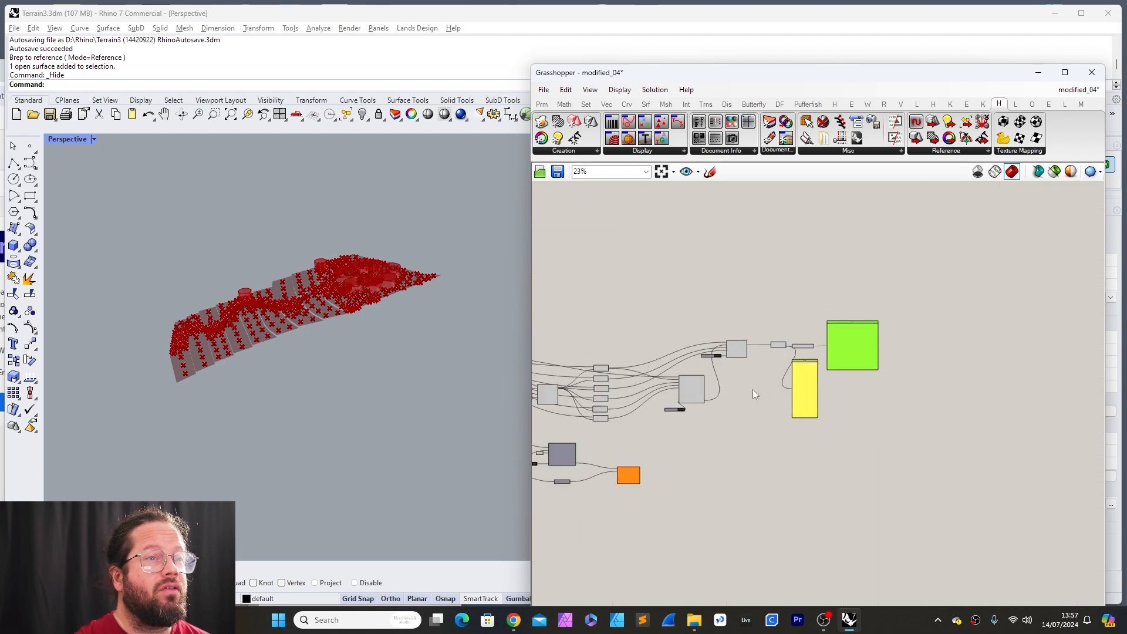
{"action": "scroll", "coordinate": [646, 401], "scroll_direction": "up", "scroll_amount": 8}
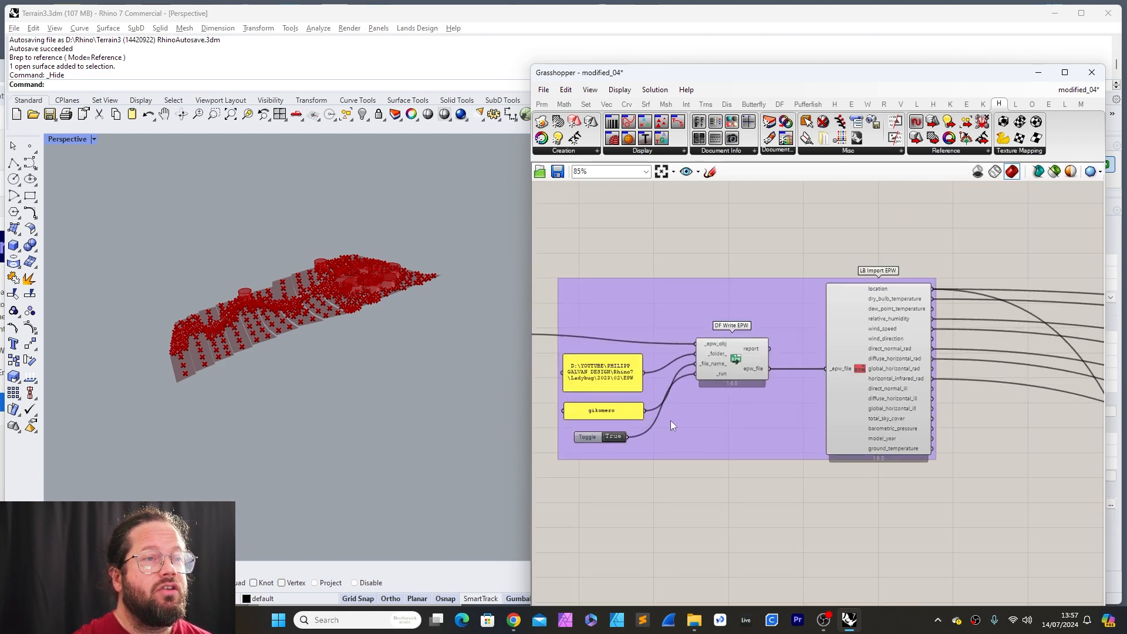
{"action": "scroll", "coordinate": [685, 373], "scroll_direction": "down", "scroll_amount": 3}
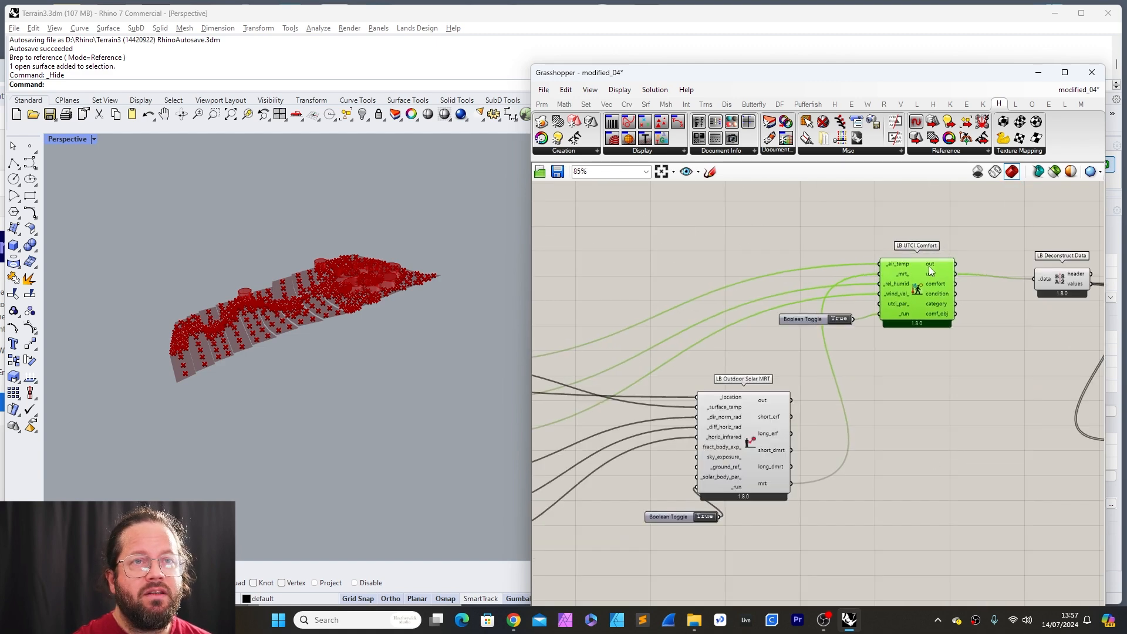
{"action": "left_click_drag", "start_coordinate": [930, 270], "coordinate": [924, 275]}
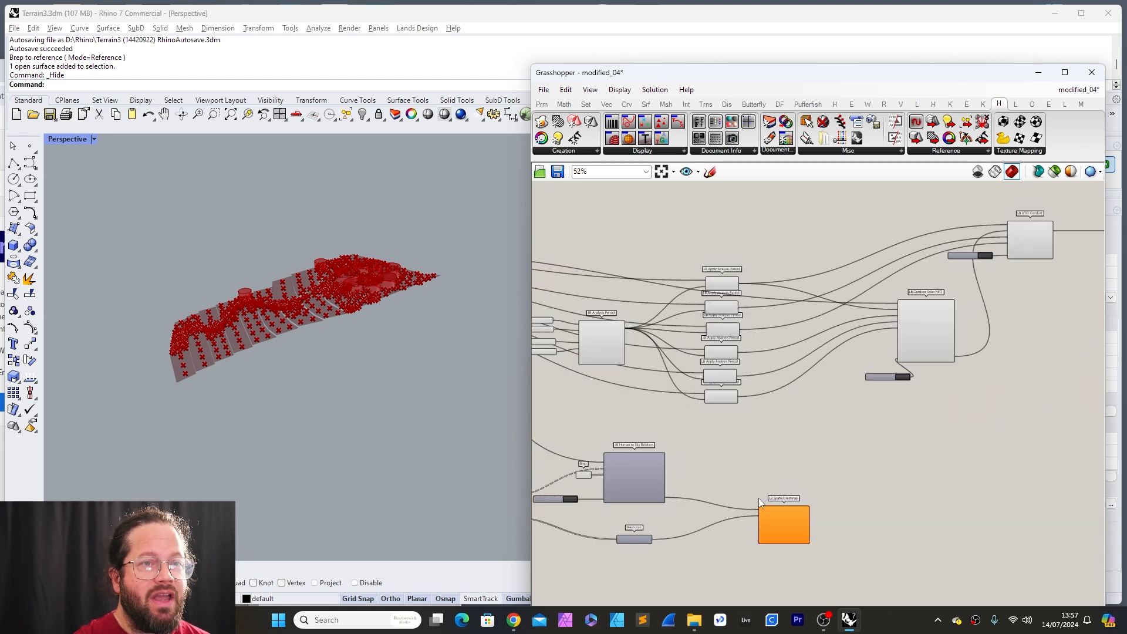
{"action": "scroll", "coordinate": [758, 498], "scroll_direction": "up", "scroll_amount": 3}
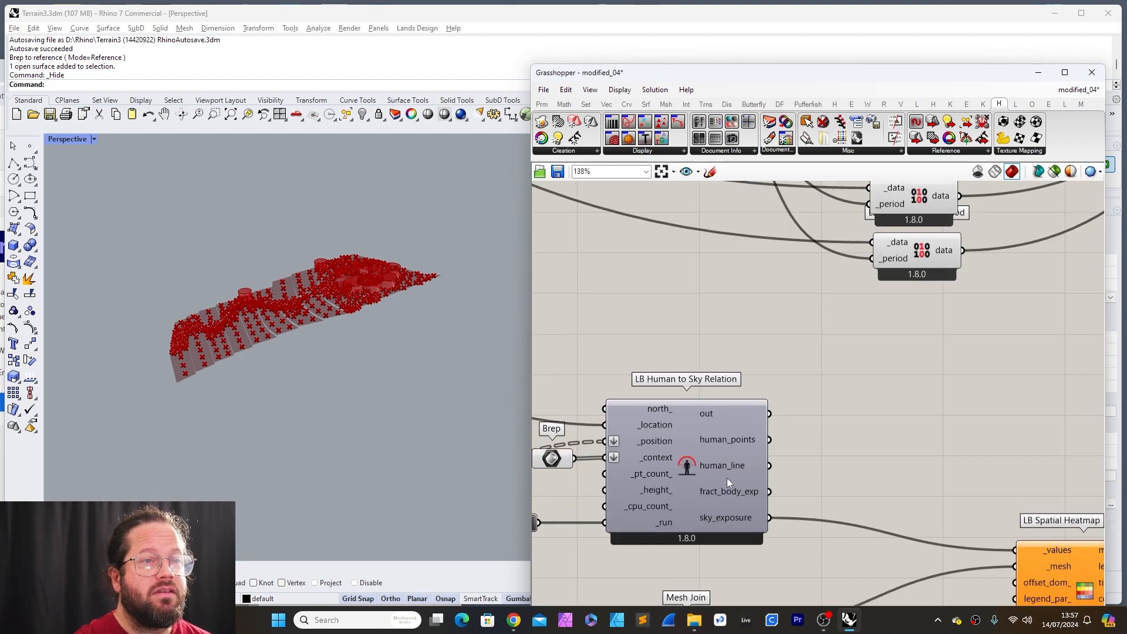
{"action": "scroll", "coordinate": [645, 457], "scroll_direction": "down", "scroll_amount": 4}
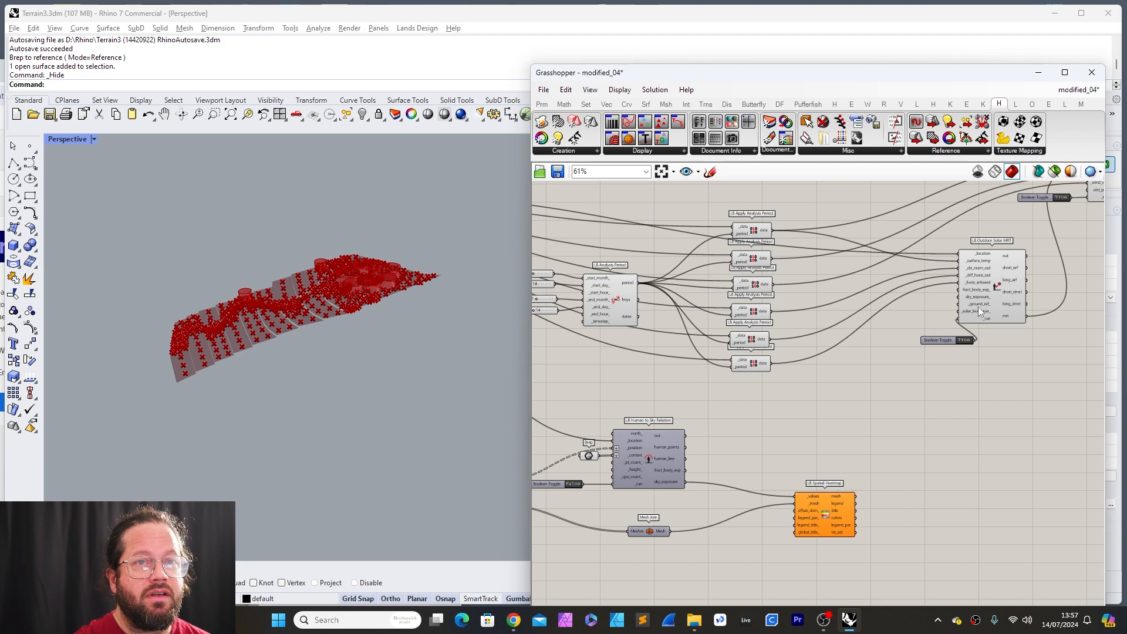
{"action": "scroll", "coordinate": [978, 306], "scroll_direction": "up", "scroll_amount": 2}
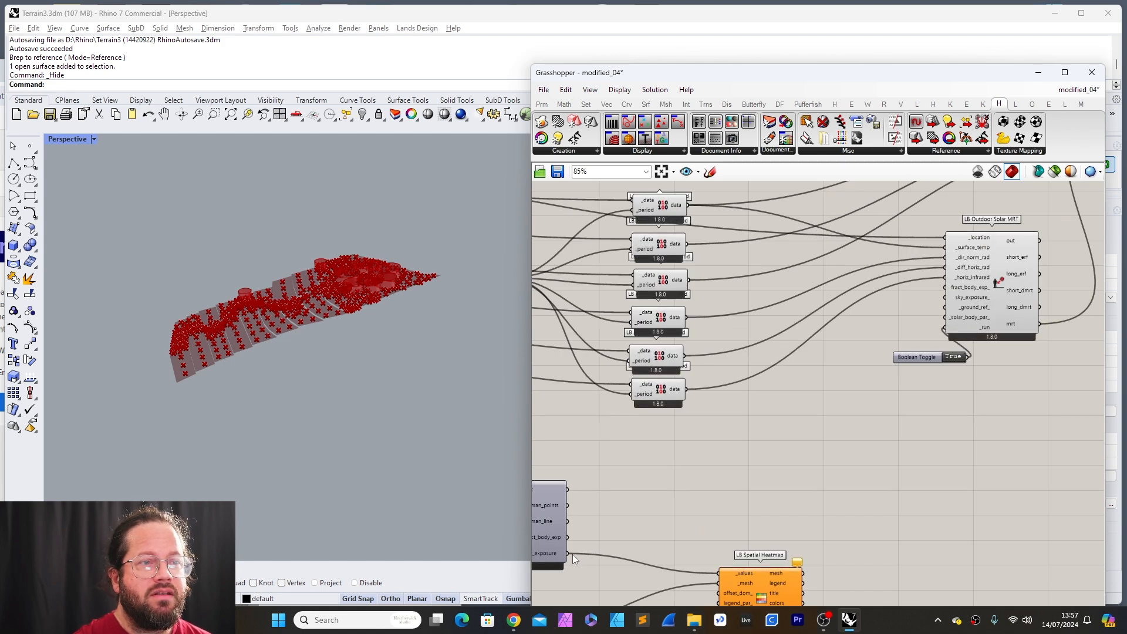
{"action": "left_click_drag", "start_coordinate": [566, 553], "coordinate": [945, 297]}
Step: Save the Grasshopper definition as modified_04.gh in the Ladybug 2024\23 folder
{"action": "left_click", "coordinate": [543, 89]}
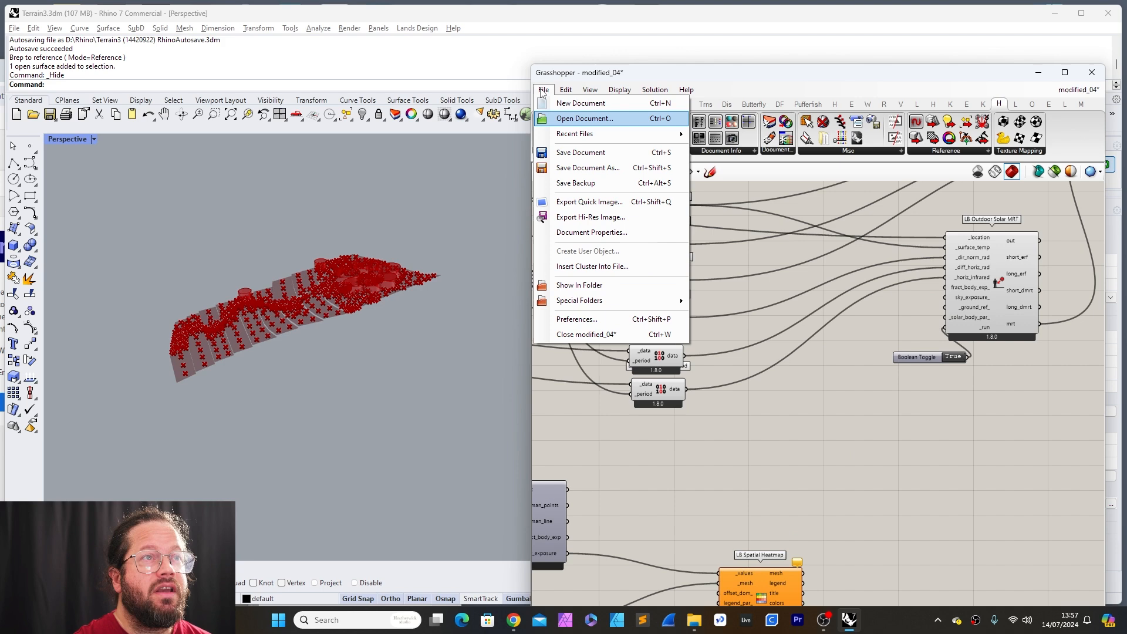
{"action": "left_click", "coordinate": [608, 168]}
{"action": "double_click", "coordinate": [517, 289]}
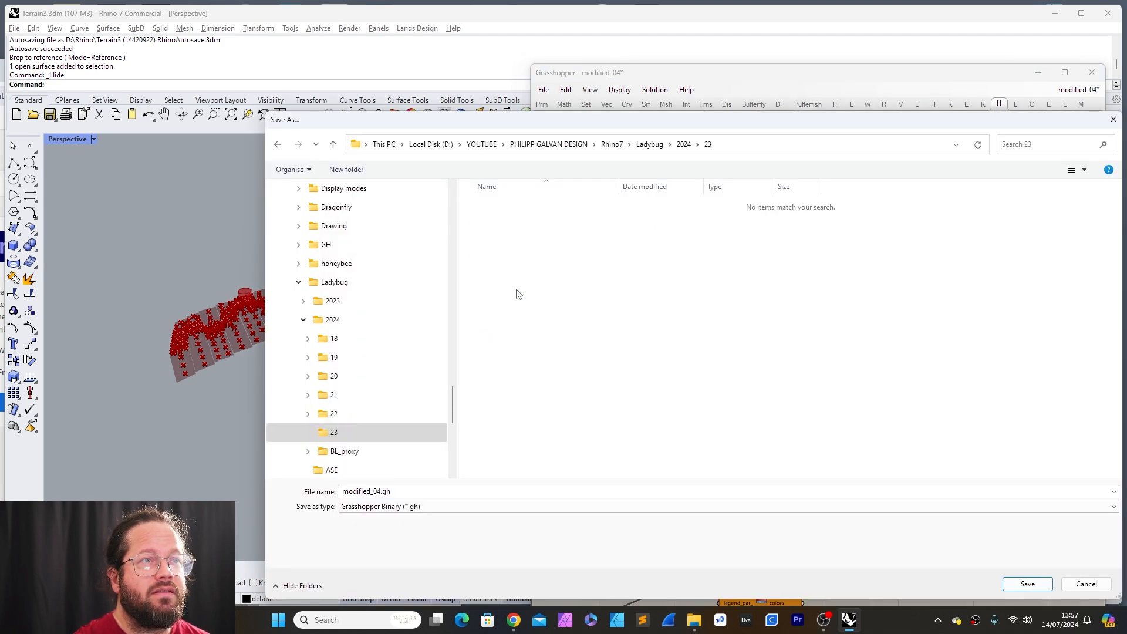
{"action": "left_click", "coordinate": [1035, 582]}
Step: Save the Rhino model as Terrain3.3dm in the Ladybug 2024\23 folder, with textures and plugin data included
{"action": "left_click_drag", "start_coordinate": [914, 302], "coordinate": [887, 415], "text": "ctrl+shift"}
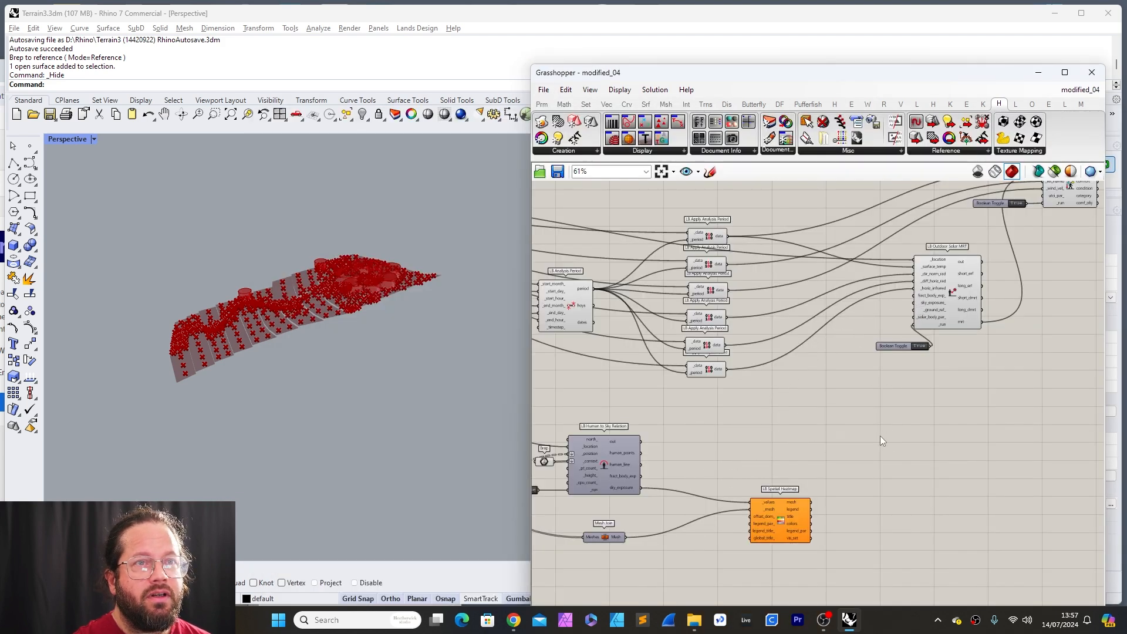
{"action": "left_click", "coordinate": [16, 29]}
{"action": "left_click", "coordinate": [35, 136]}
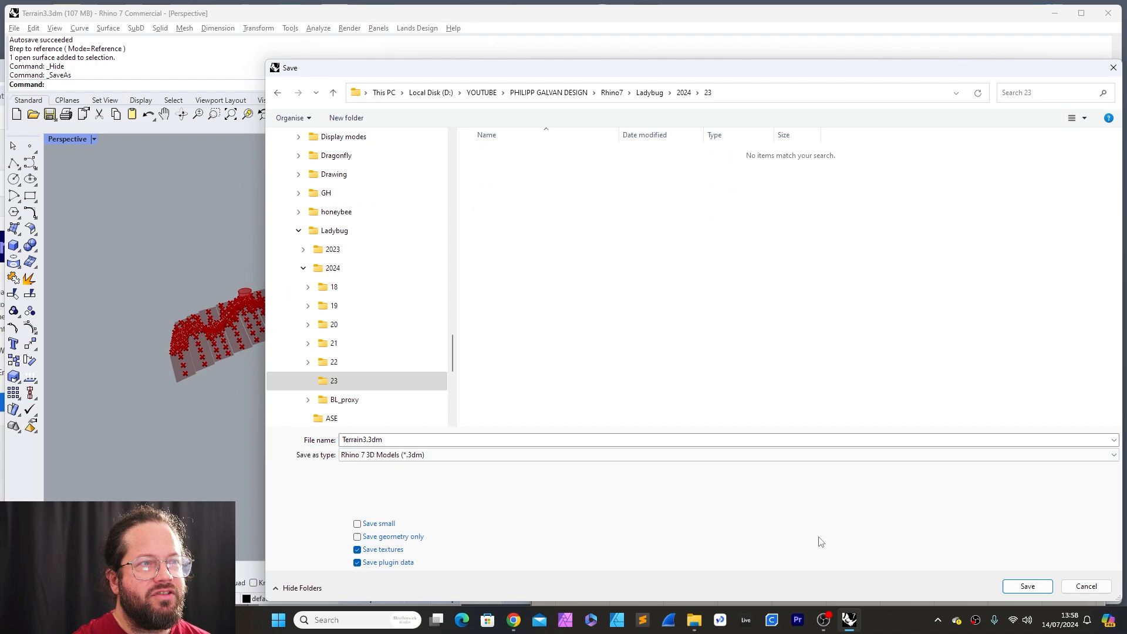
{"action": "left_click", "coordinate": [1027, 586]}
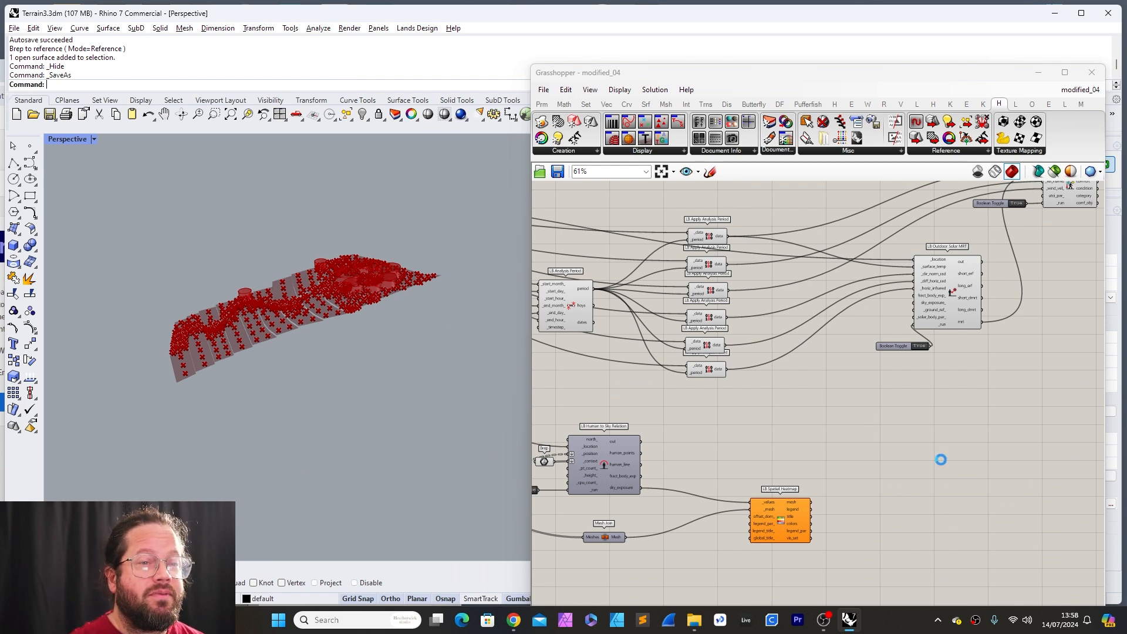
Step: Wire LB Human to Sky Relation's sky_exposure output to LB Outdoor Solar MRT's sky_exposure_ input and run the sky relation analysis
{"action": "left_click_drag", "start_coordinate": [640, 487], "coordinate": [912, 303]}
{"action": "scroll", "coordinate": [950, 376], "scroll_direction": "down", "scroll_amount": 3}
{"action": "scroll", "coordinate": [696, 460], "scroll_direction": "up", "scroll_amount": 8}
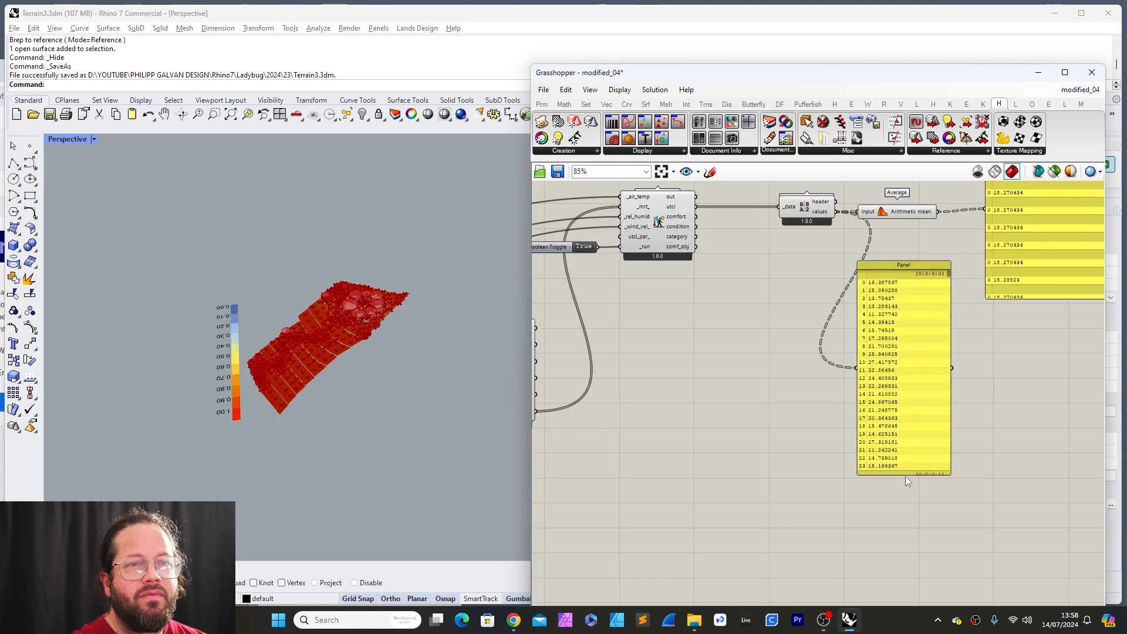
Step: Make the UTCI values panel below Average taller and wider, then nudge it slightly up to read the hourly values per branch
{"action": "left_click_drag", "start_coordinate": [903, 471], "coordinate": [919, 551]}
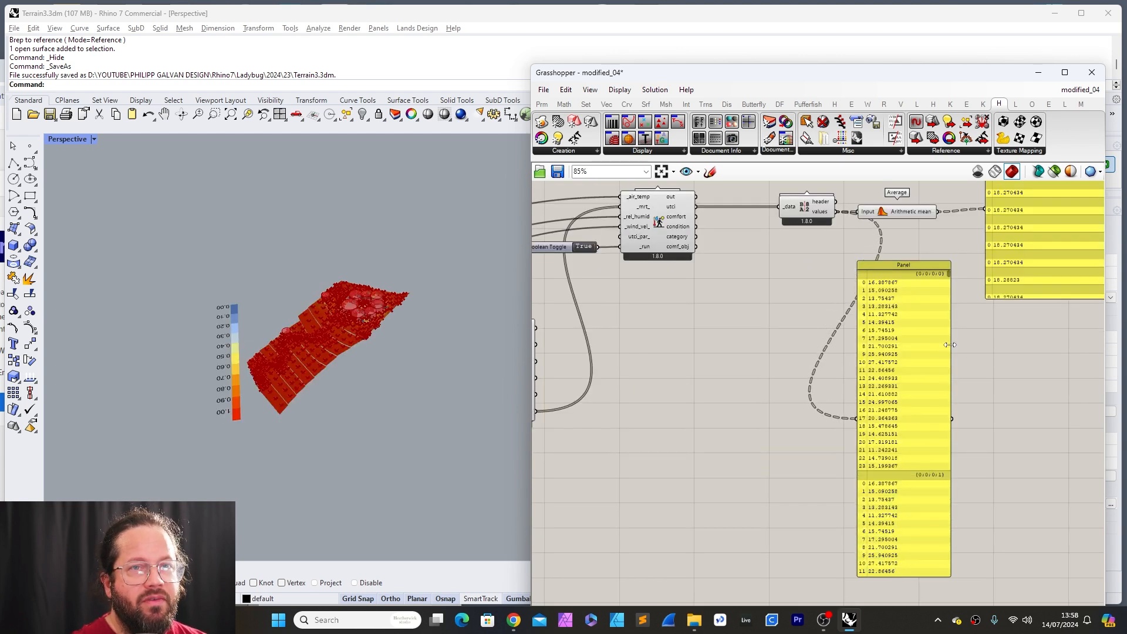
{"action": "left_click_drag", "start_coordinate": [949, 344], "coordinate": [1010, 346]}
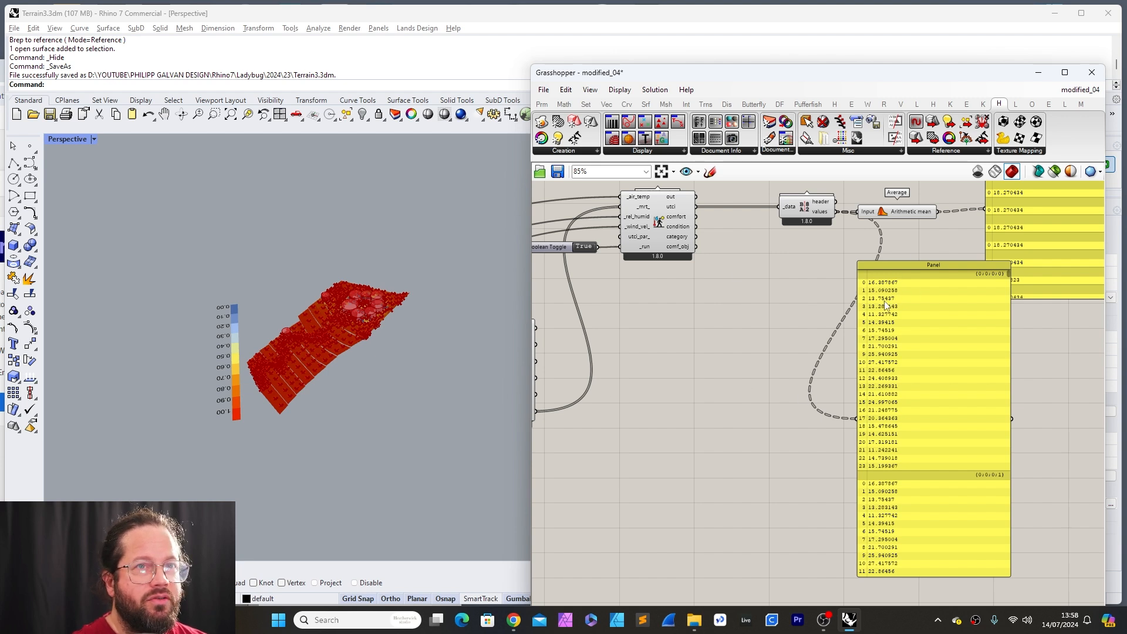
{"action": "mouse_move", "coordinate": [891, 273]}
{"action": "left_mouse_down"}
{"action": "mouse_move", "coordinate": [915, 267]}
{"action": "mouse_move", "coordinate": [894, 264]}
{"action": "left_mouse_up"}
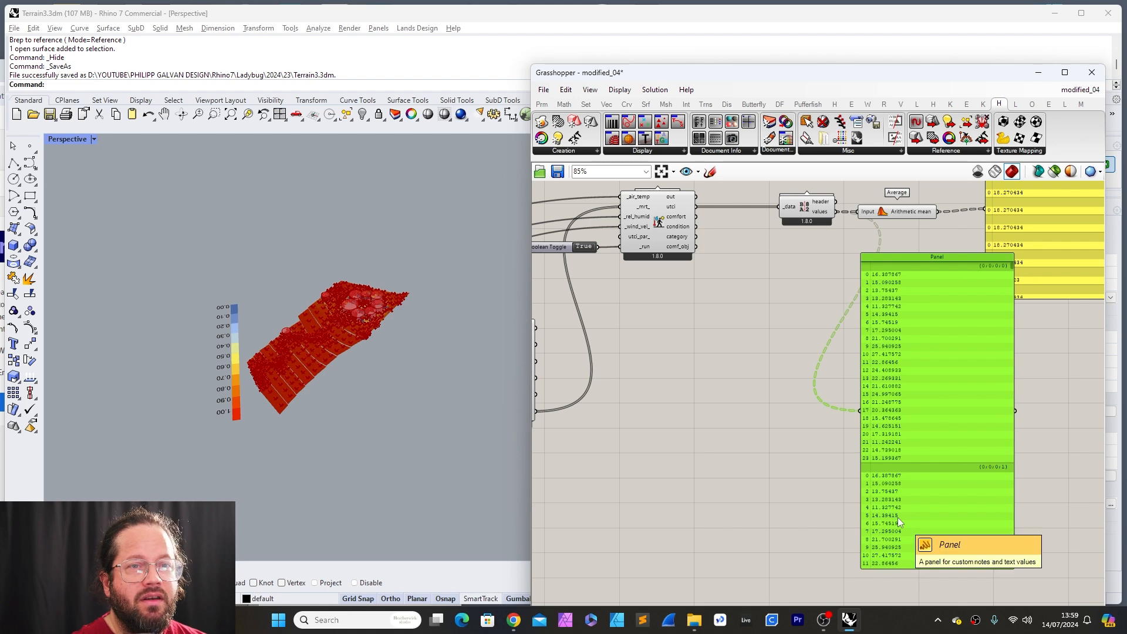
{"action": "left_click", "coordinate": [745, 462]}
Step: Move the averages panel away from the Average component and read through its UTCI averages down to the last branches
{"action": "scroll", "coordinate": [745, 462], "scroll_direction": "down", "scroll_amount": 1}
{"action": "scroll", "coordinate": [738, 409], "scroll_direction": "up", "scroll_amount": 2}
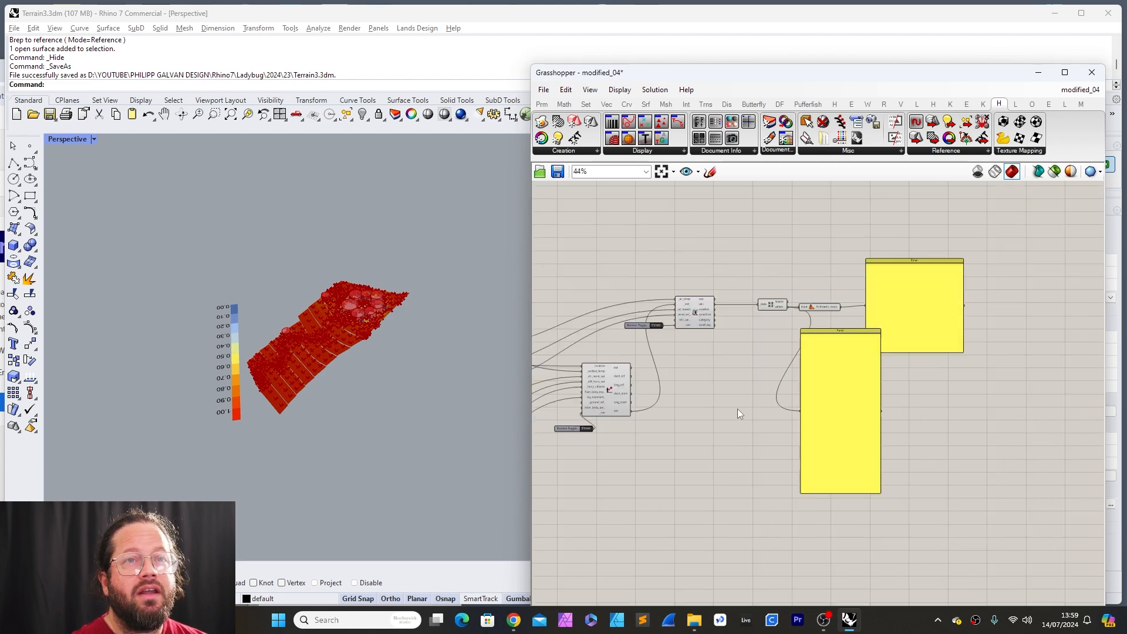
{"action": "scroll", "coordinate": [879, 279], "scroll_direction": "up", "scroll_amount": 3}
{"action": "left_click_drag", "start_coordinate": [856, 291], "coordinate": [970, 273]}
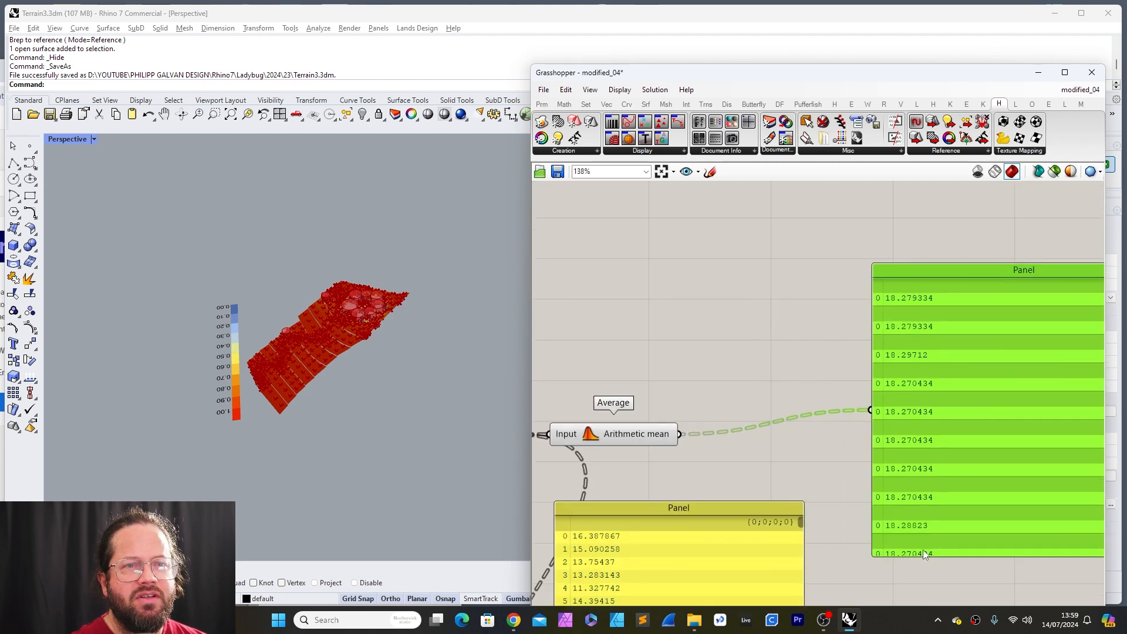
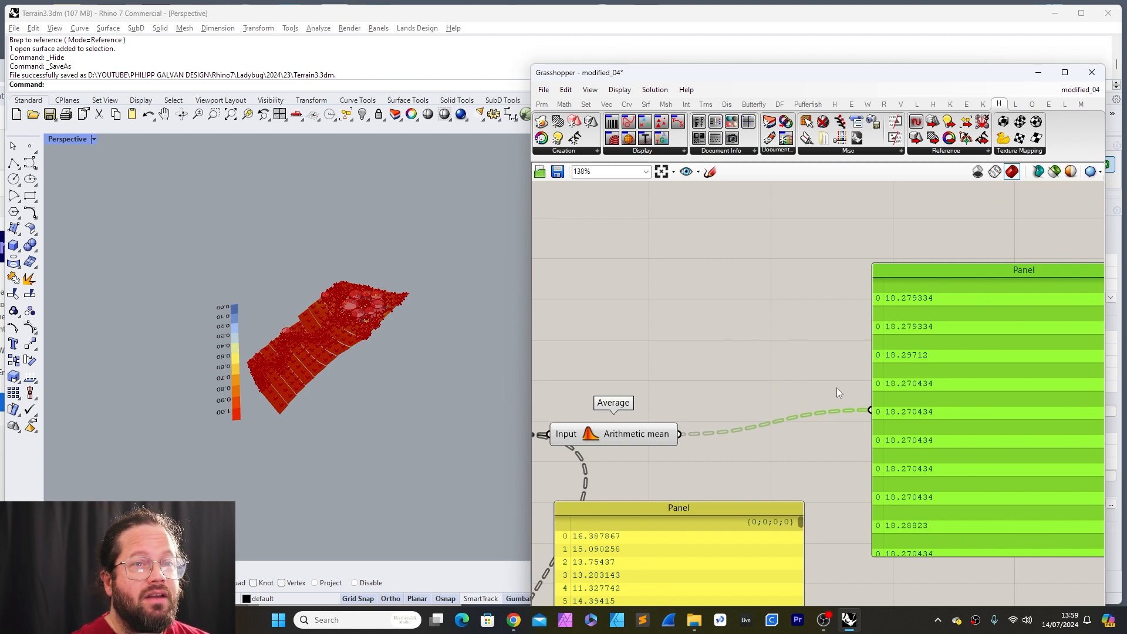
{"action": "scroll", "coordinate": [795, 413], "scroll_direction": "down", "scroll_amount": 4}
{"action": "scroll", "coordinate": [909, 409], "scroll_direction": "up", "scroll_amount": 4}
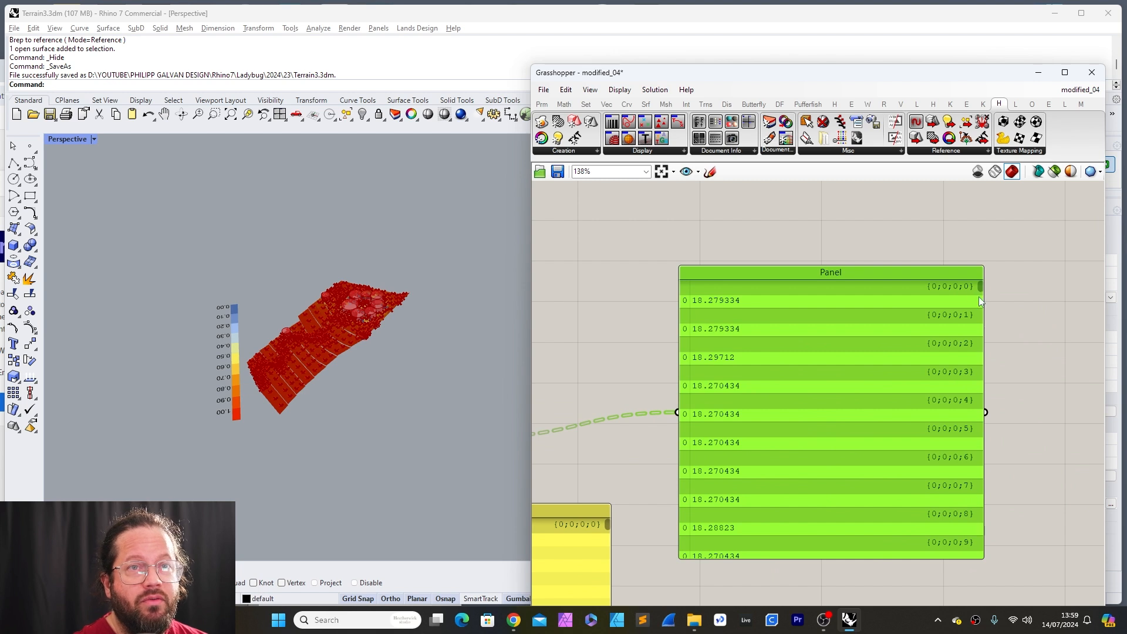
{"action": "left_click_drag", "start_coordinate": [979, 288], "coordinate": [960, 559]}
{"action": "left_click", "coordinate": [1024, 442]}
Step: Read the description of LB Outdoor Solar MRT's fract_body_exp_ input and locate the matching output on LB Human to Sky Relation
{"action": "scroll", "coordinate": [1026, 353], "scroll_direction": "down", "scroll_amount": 10}
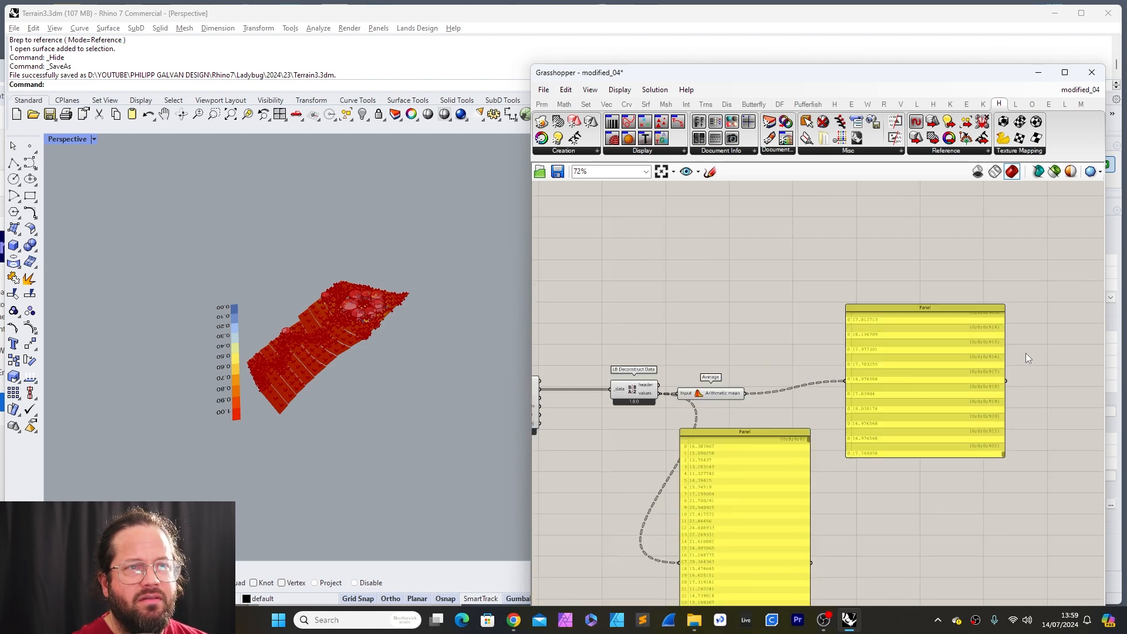
{"action": "scroll", "coordinate": [847, 418], "scroll_direction": "up", "scroll_amount": 6}
{"action": "left_click_drag", "start_coordinate": [760, 328], "coordinate": [943, 473]}
{"action": "left_click", "coordinate": [943, 470]}
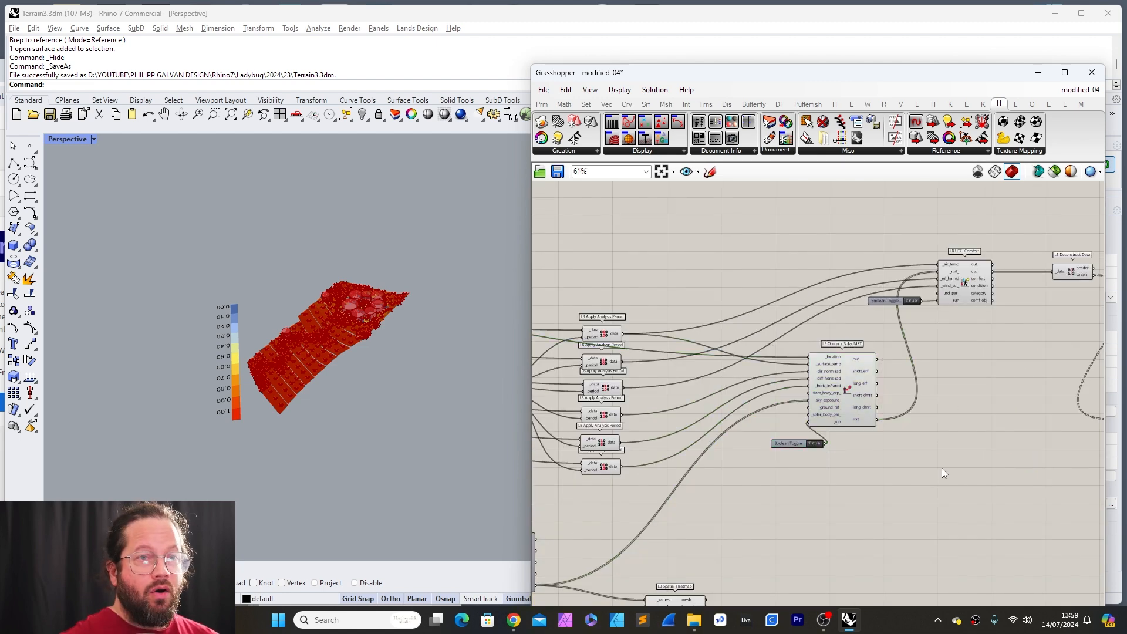
{"action": "scroll", "coordinate": [851, 419], "scroll_direction": "up", "scroll_amount": 4}
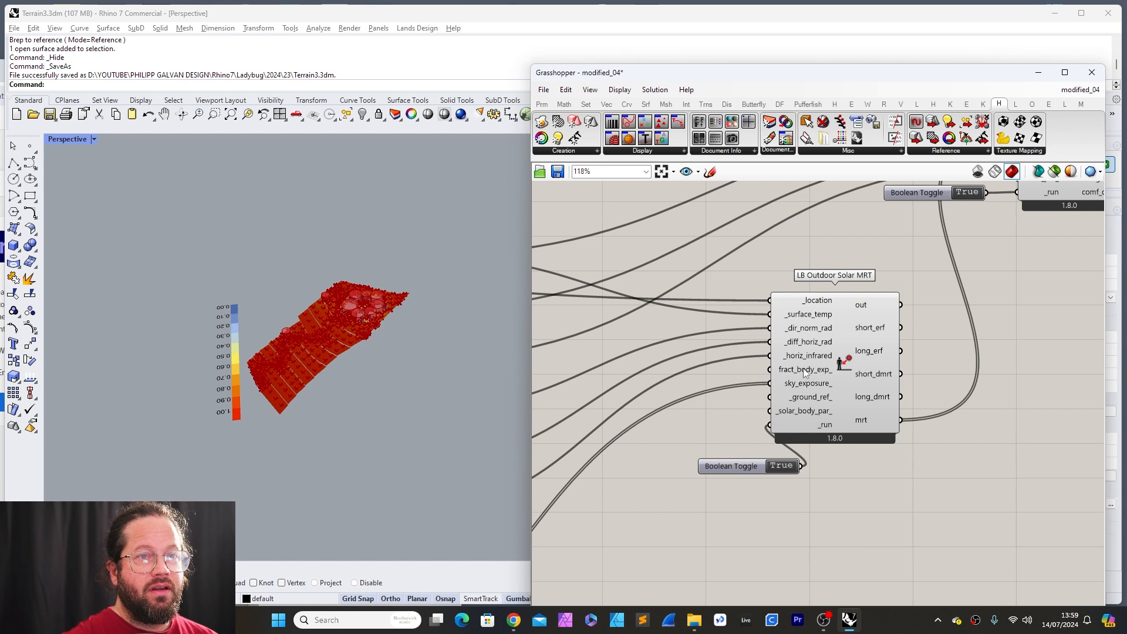
{"action": "mouse_move", "coordinate": [806, 373]}
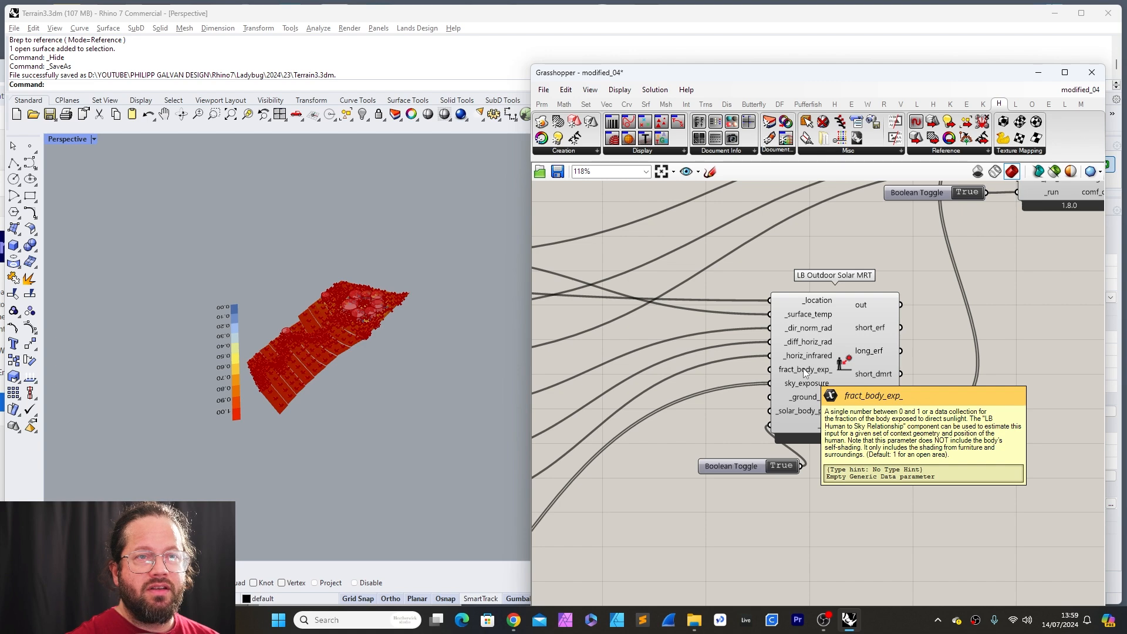
{"action": "scroll", "coordinate": [816, 362], "scroll_direction": "down", "scroll_amount": 5}
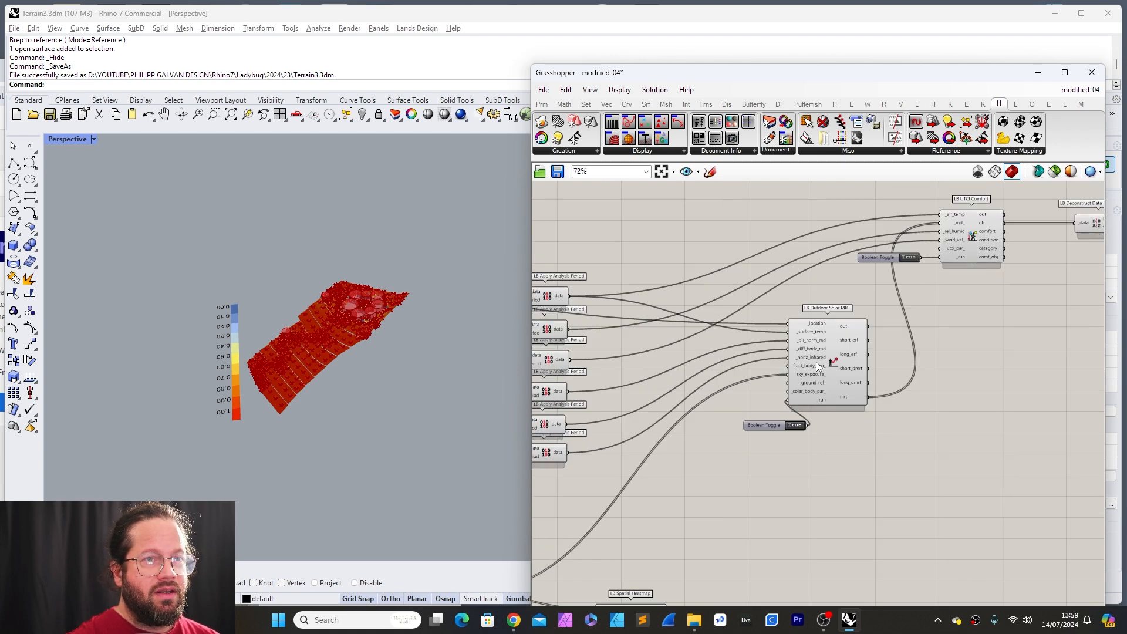
{"action": "right_click_drag", "start_coordinate": [617, 520], "coordinate": [708, 459]}
{"action": "scroll", "coordinate": [708, 459], "scroll_direction": "up", "scroll_amount": 9}
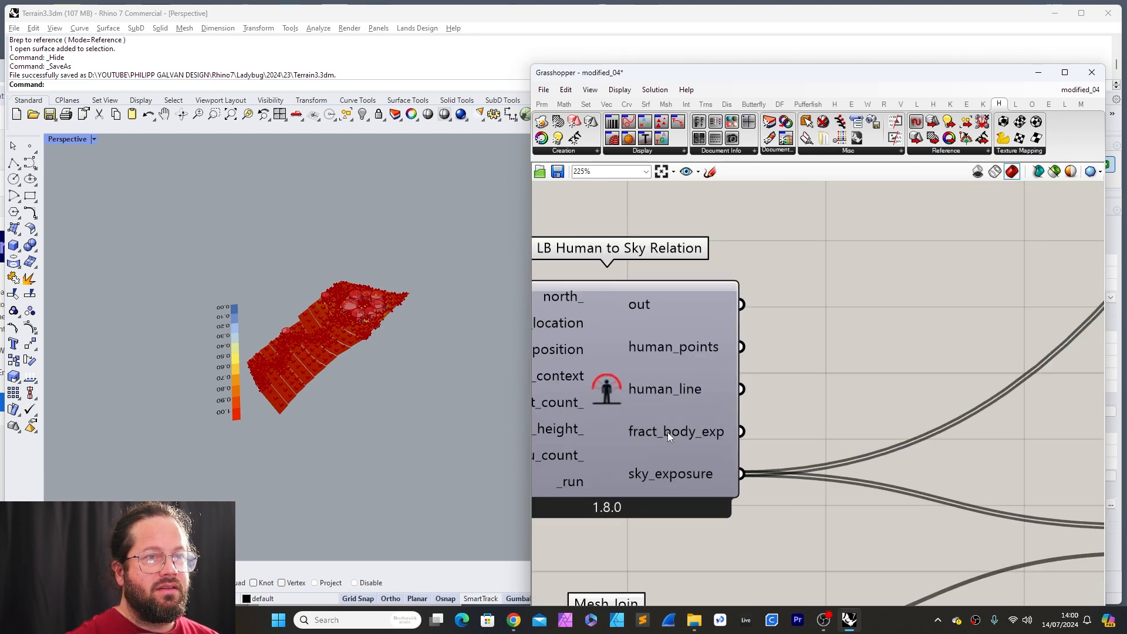
Step: Wire LB Human to Sky Relation's fract_body_exp output to LB Outdoor Solar MRT's fract_body_exp_ input
{"action": "mouse_move", "coordinate": [667, 432]}
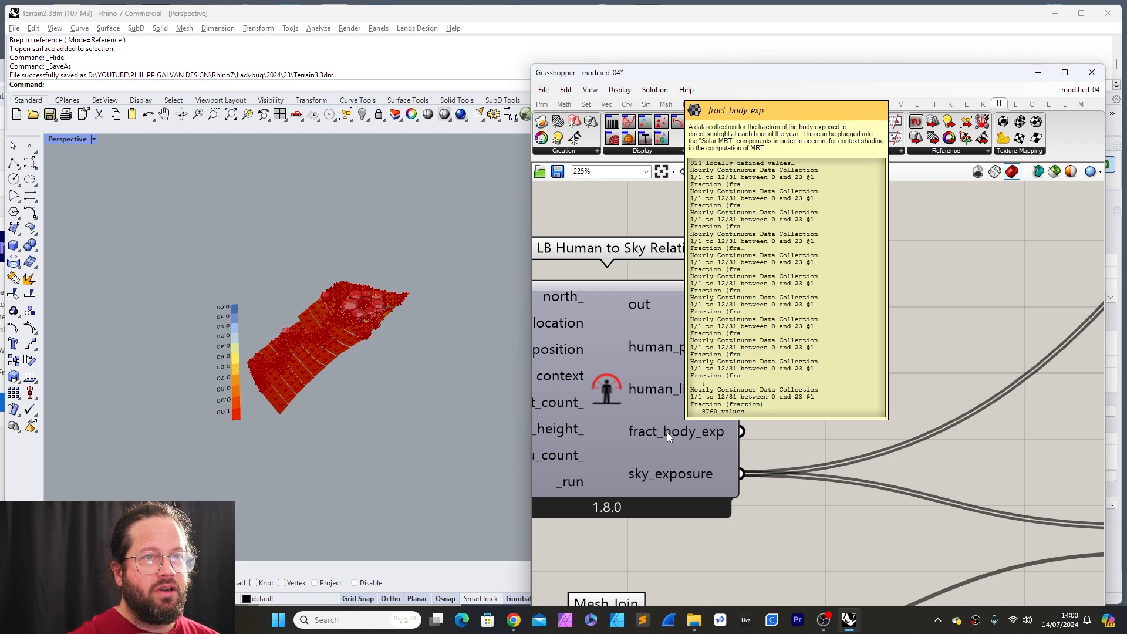
{"action": "scroll", "coordinate": [661, 446], "scroll_direction": "down", "scroll_amount": 9}
{"action": "scroll", "coordinate": [903, 301], "scroll_direction": "up", "scroll_amount": 6}
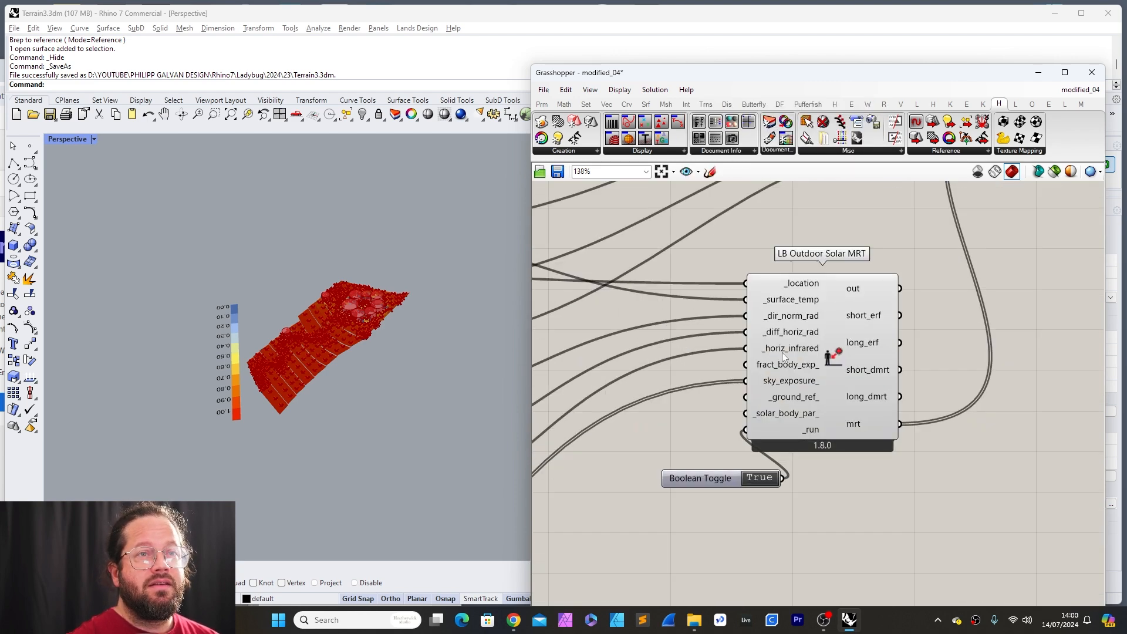
{"action": "scroll", "coordinate": [921, 386], "scroll_direction": "down", "scroll_amount": 4}
{"action": "scroll", "coordinate": [666, 509], "scroll_direction": "up", "scroll_amount": 3}
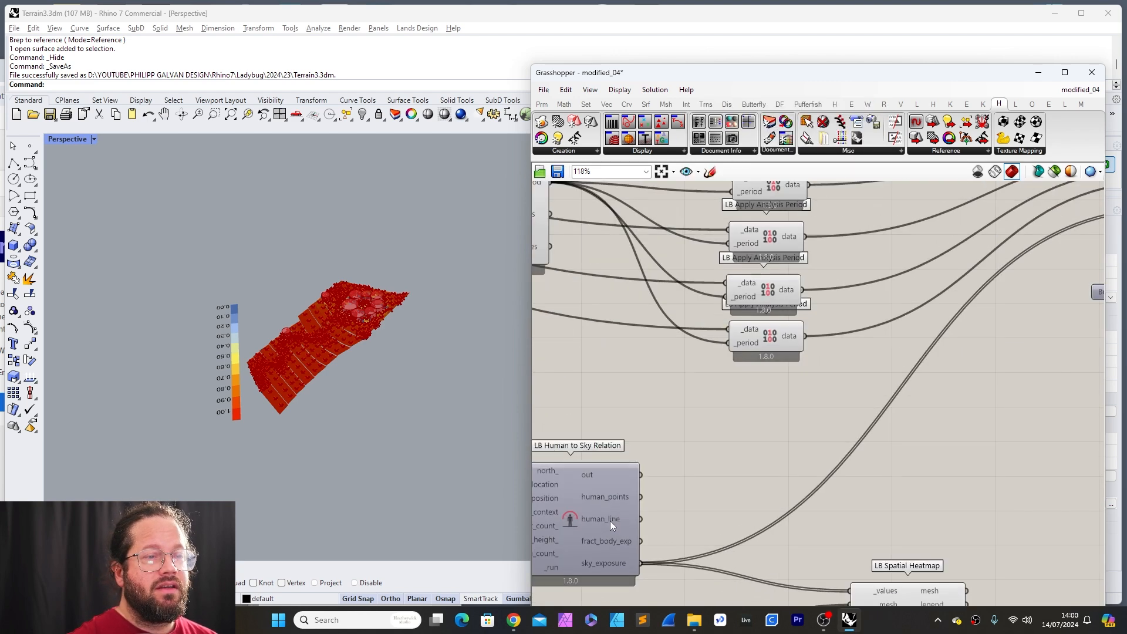
{"action": "scroll", "coordinate": [647, 536], "scroll_direction": "down", "scroll_amount": 2}
{"action": "left_click_drag", "start_coordinate": [647, 536], "coordinate": [1020, 287]}
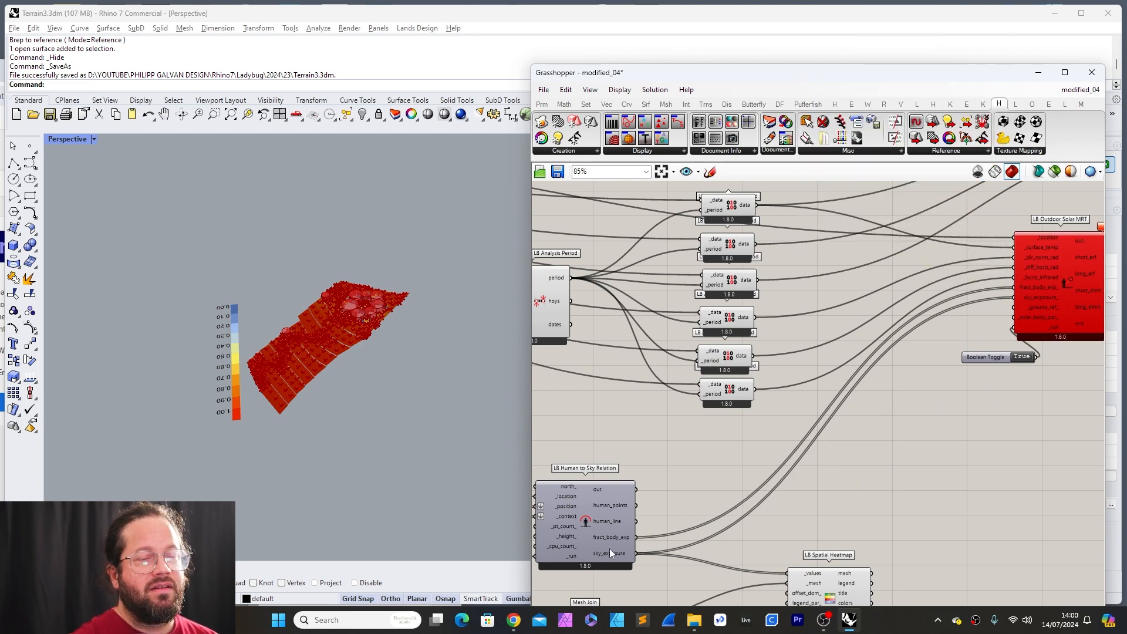
{"action": "mouse_move", "coordinate": [611, 536]}
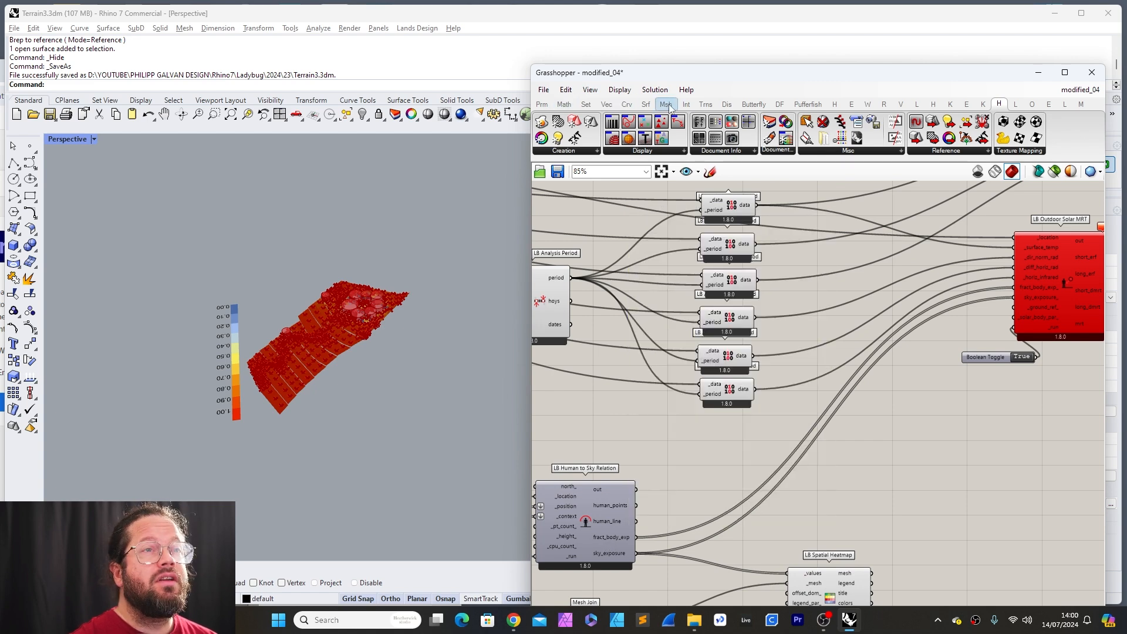
Step: Copy the hourly values panel to below LB Outdoor Solar MRT and feed it from LB Human to Sky Relation's fract_body_exp output
{"action": "scroll", "coordinate": [1017, 336], "scroll_direction": "down", "scroll_amount": 5}
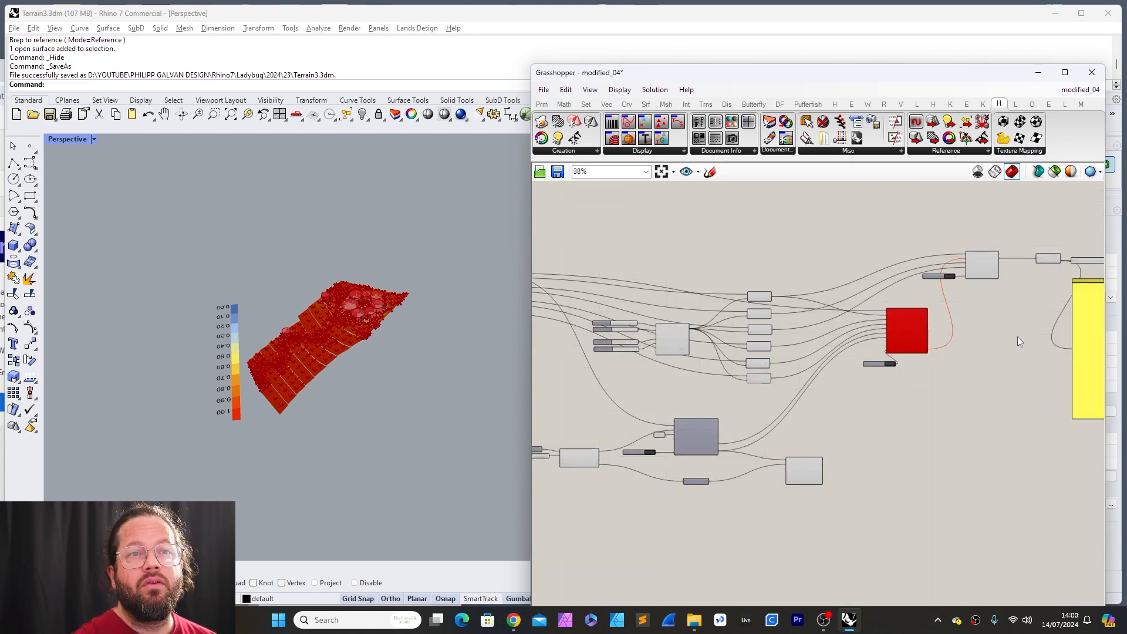
{"action": "left_click", "coordinate": [952, 312]}
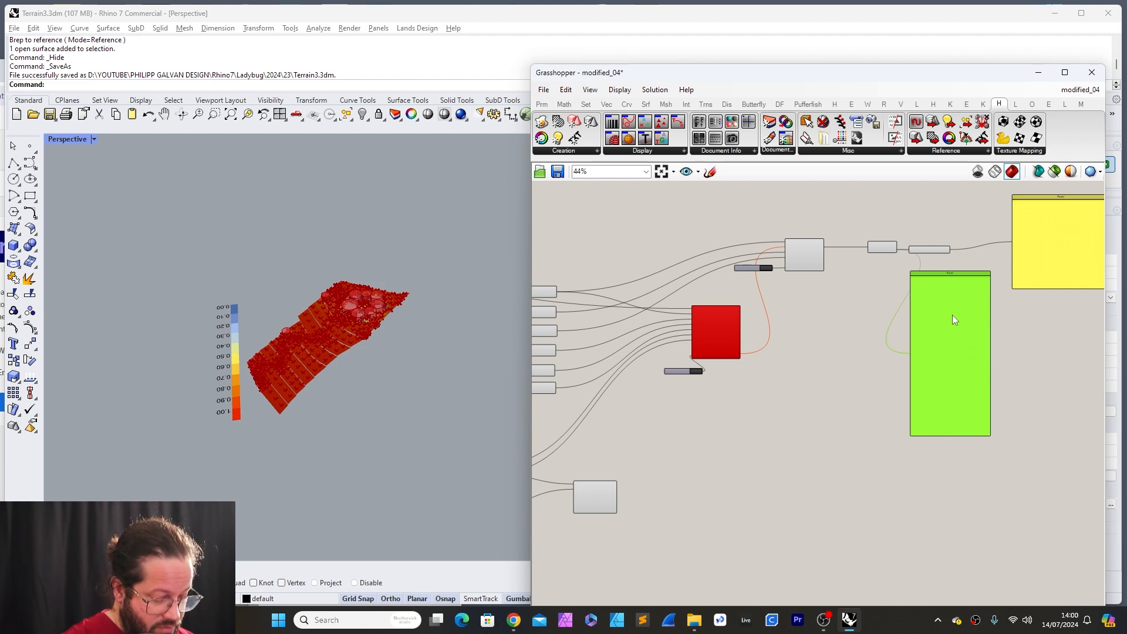
{"action": "scroll", "coordinate": [952, 315], "scroll_direction": "down", "scroll_amount": 4}
{"action": "left_click_drag", "start_coordinate": [952, 314], "coordinate": [851, 374], "text": "alt"}
{"action": "scroll", "coordinate": [788, 398], "scroll_direction": "up", "scroll_amount": 6}
{"action": "left_click_drag", "start_coordinate": [644, 386], "coordinate": [972, 395]}
Step: Widen the copied panel and read the body exposure data collections listed in it
{"action": "scroll", "coordinate": [969, 396], "scroll_direction": "down", "scroll_amount": 2}
{"action": "scroll", "coordinate": [896, 360], "scroll_direction": "up", "scroll_amount": 5}
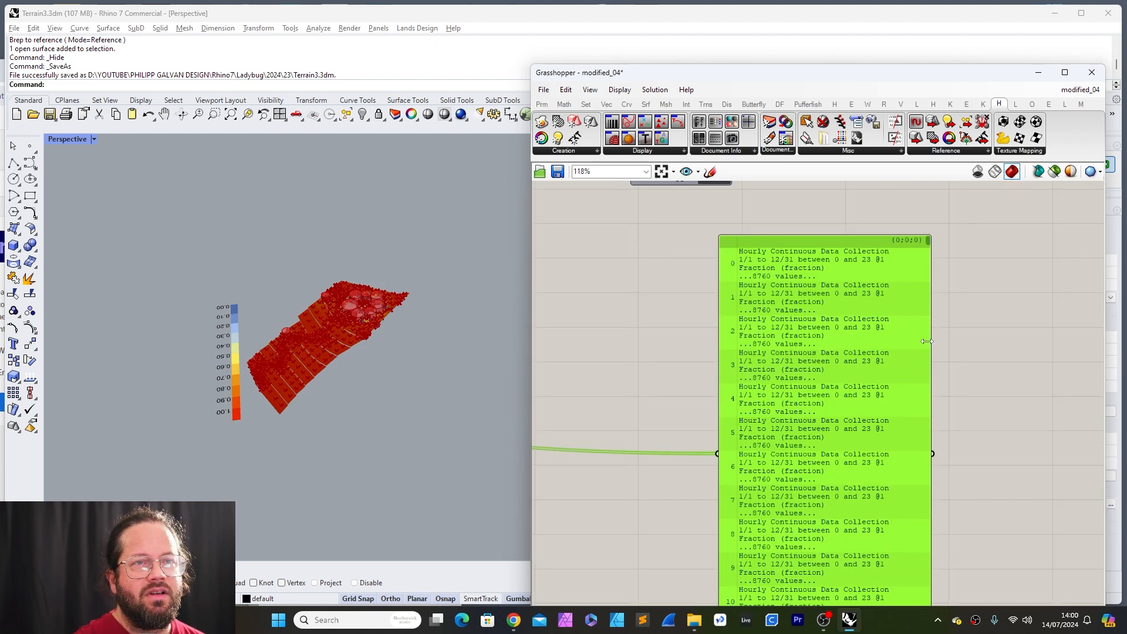
{"action": "scroll", "coordinate": [932, 337], "scroll_direction": "down", "scroll_amount": 4}
{"action": "left_click_drag", "start_coordinate": [933, 337], "coordinate": [1003, 327]}
{"action": "scroll", "coordinate": [1027, 305], "scroll_direction": "up", "scroll_amount": 4}
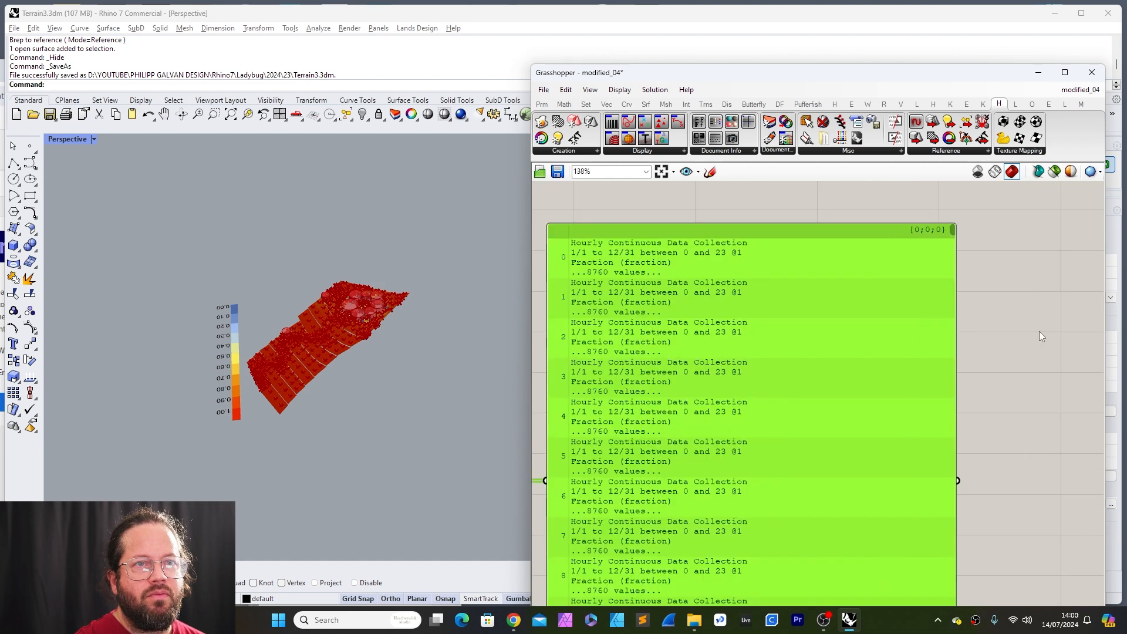
{"action": "scroll", "coordinate": [1033, 342], "scroll_direction": "down", "scroll_amount": 4}
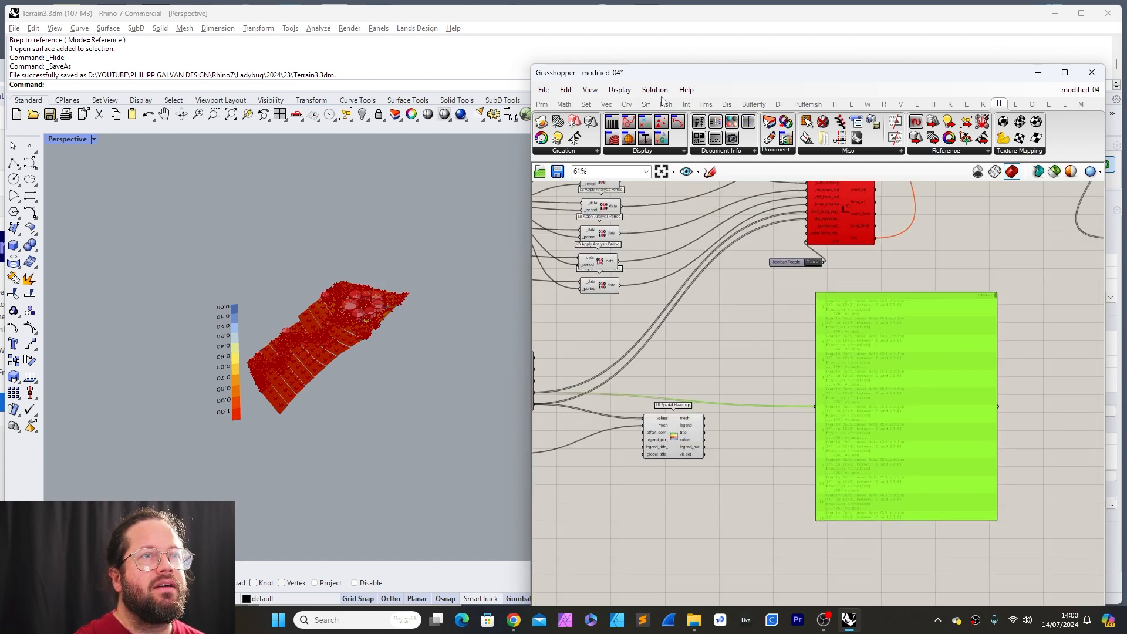
Step: Add an LB Deconstruct Data component beside LB Human to Sky Relation and wire the fract_body_exp output to its _data input
{"action": "left_click", "coordinate": [916, 104]}
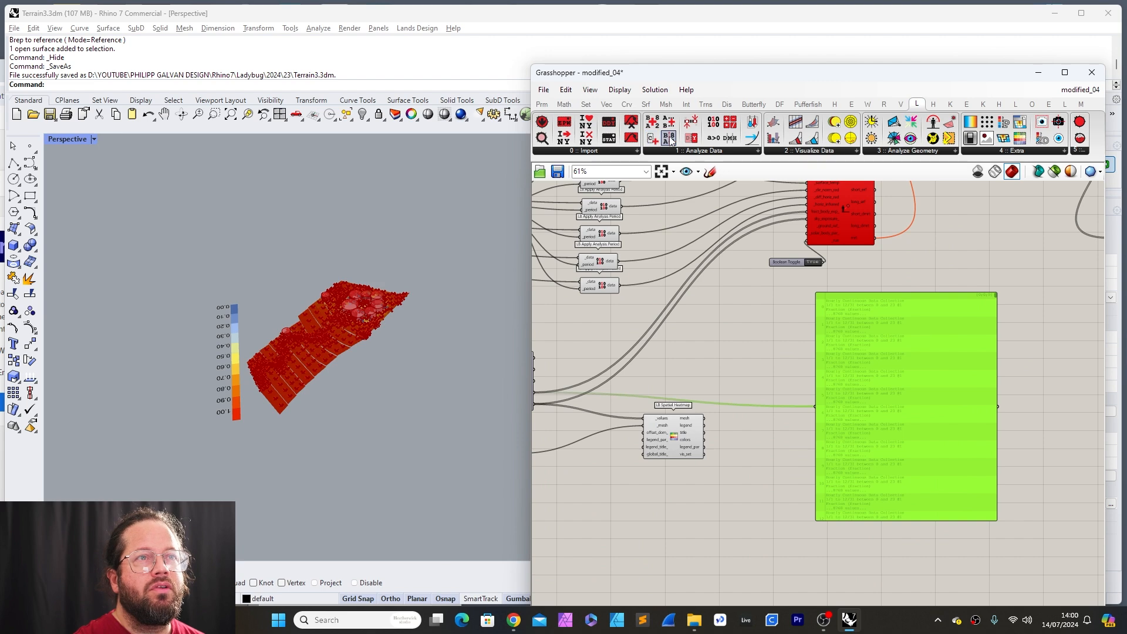
{"action": "left_click_drag", "start_coordinate": [653, 139], "coordinate": [734, 376]}
{"action": "scroll", "coordinate": [734, 376], "scroll_direction": "down", "scroll_amount": 4}
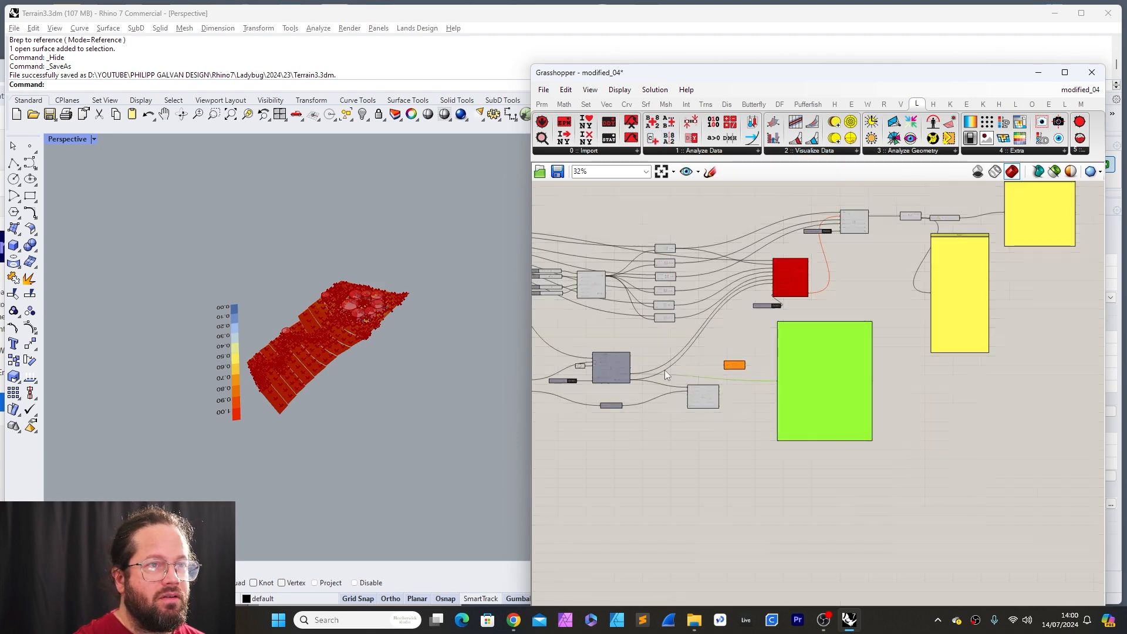
{"action": "scroll", "coordinate": [666, 369], "scroll_direction": "up", "scroll_amount": 7}
{"action": "scroll", "coordinate": [723, 367], "scroll_direction": "down", "scroll_amount": 2}
{"action": "left_click_drag", "start_coordinate": [599, 386], "coordinate": [821, 367]}
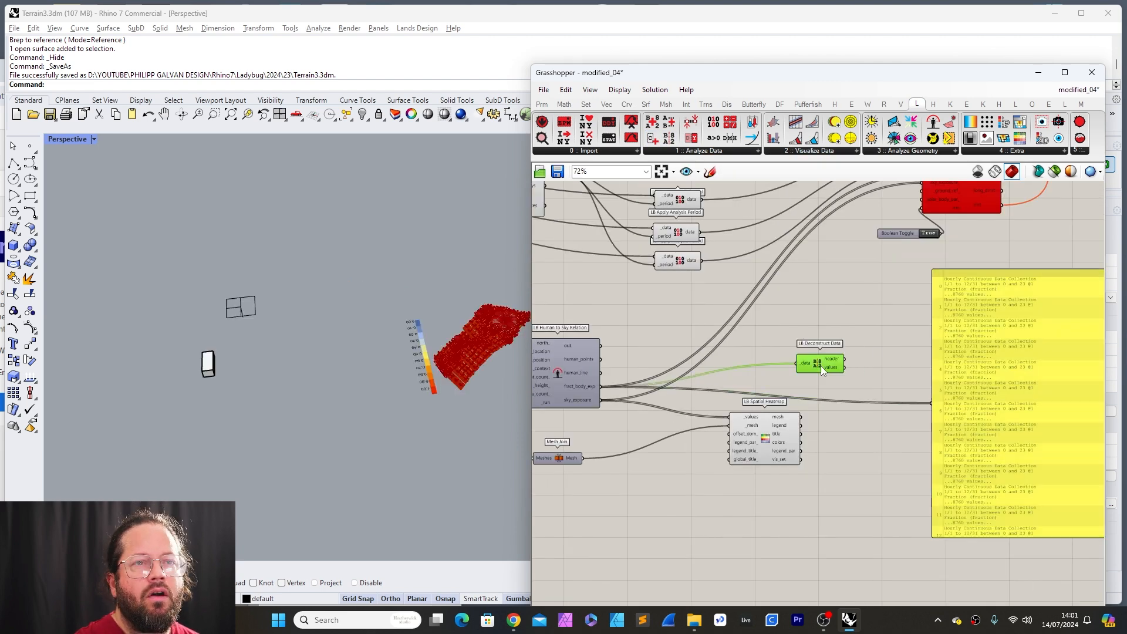
Step: Flatten LB Human to Sky Relation's fract_body_exp output and check the deconstructed values' branch structure
{"action": "right_click", "coordinate": [580, 388]}
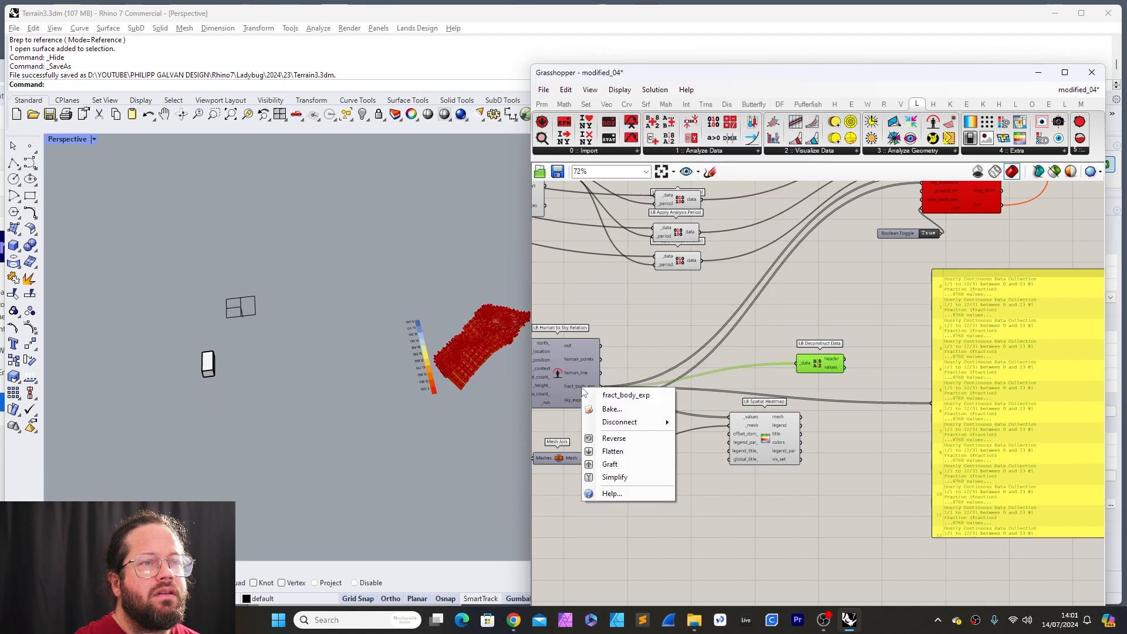
{"action": "left_click", "coordinate": [634, 451]}
{"action": "scroll", "coordinate": [531, 348], "scroll_direction": "up", "scroll_amount": 4}
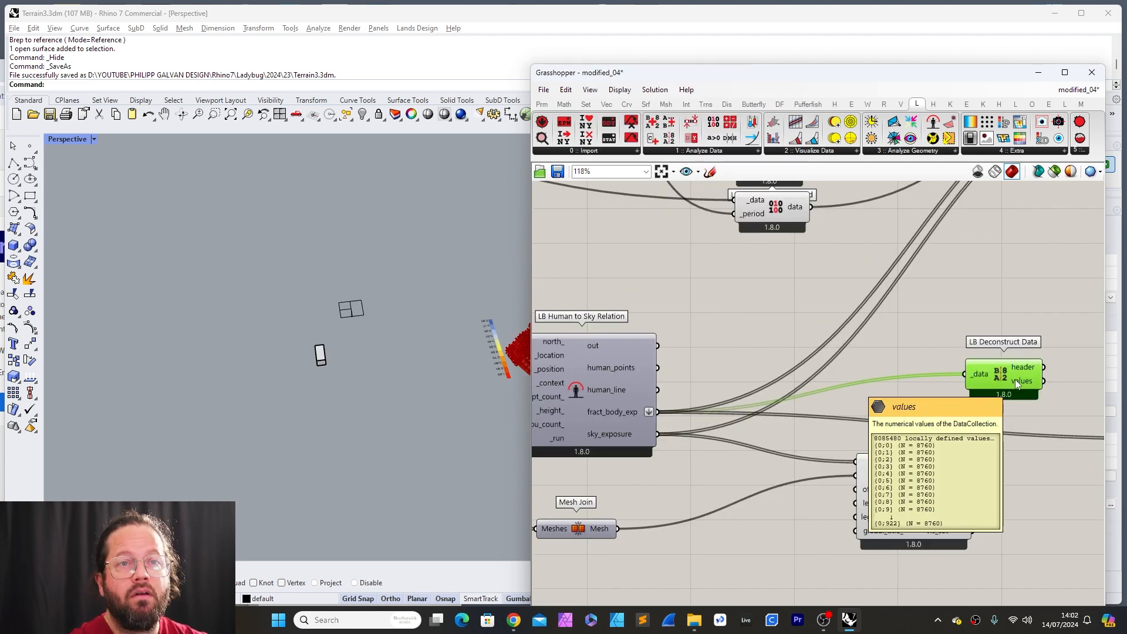
Step: Delete the LB Deconstruct Data component fed by fract_body_exp and simplify the fract_body_exp output
{"action": "key", "text": "Delete"}
{"action": "right_click", "coordinate": [627, 412]}
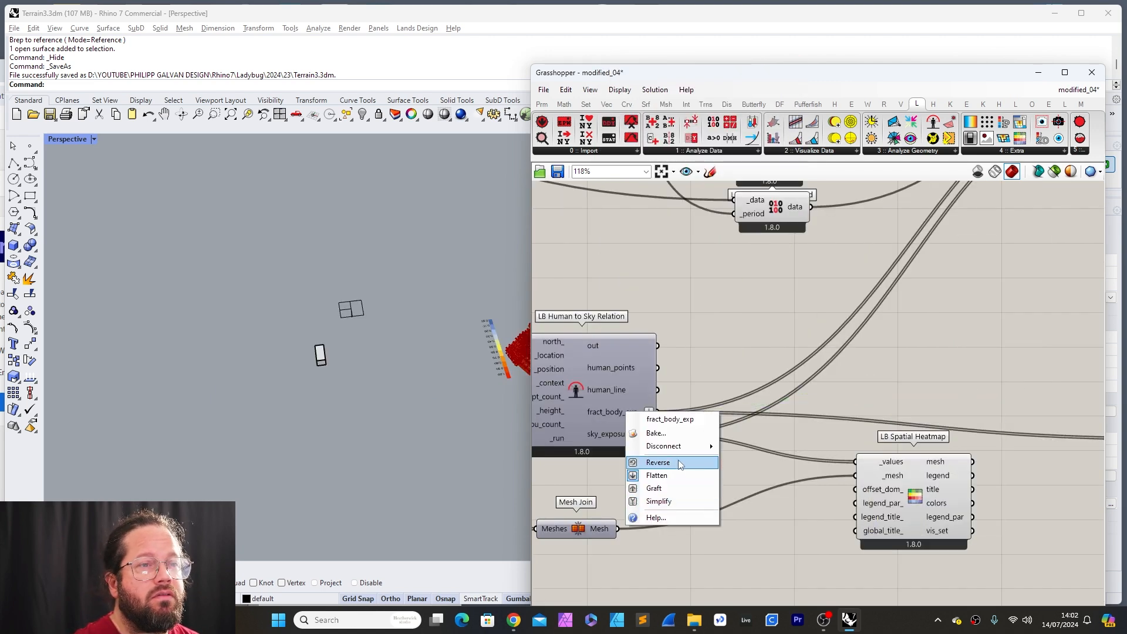
{"action": "left_click", "coordinate": [680, 501]}
{"action": "right_click_drag", "start_coordinate": [642, 434], "coordinate": [664, 357]}
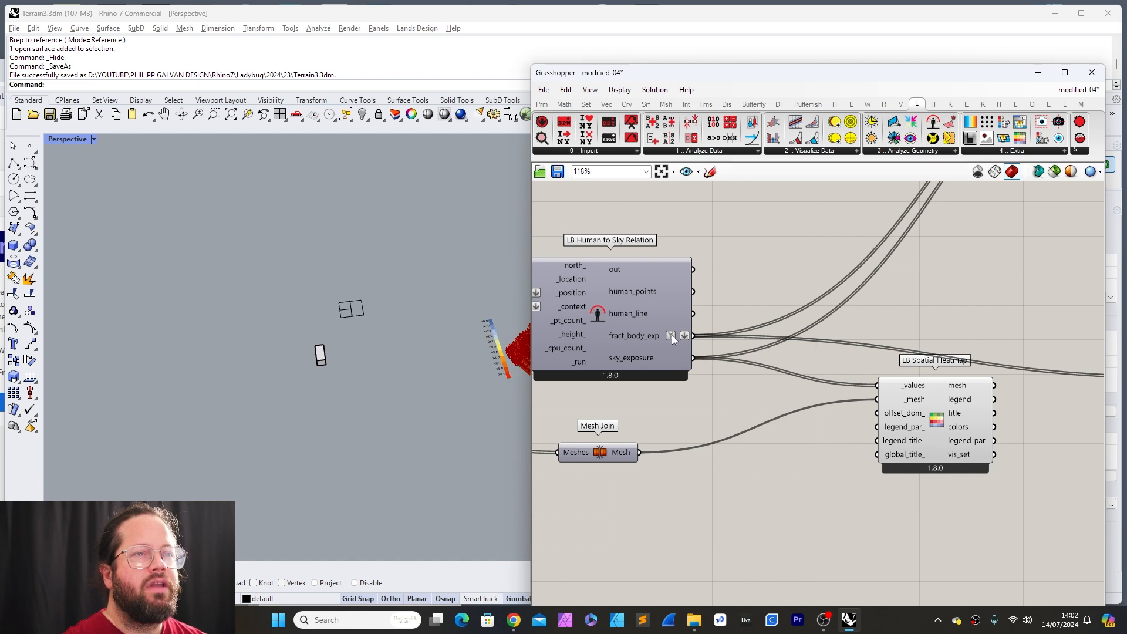
Step: Set LB Outdoor Solar MRT's run toggle to False and disconnect the wire from its fract_body_exp_ input
{"action": "scroll", "coordinate": [744, 278], "scroll_direction": "down", "scroll_amount": 5}
{"action": "right_click_drag", "start_coordinate": [966, 201], "coordinate": [780, 291]}
{"action": "scroll", "coordinate": [773, 276], "scroll_direction": "up", "scroll_amount": 7}
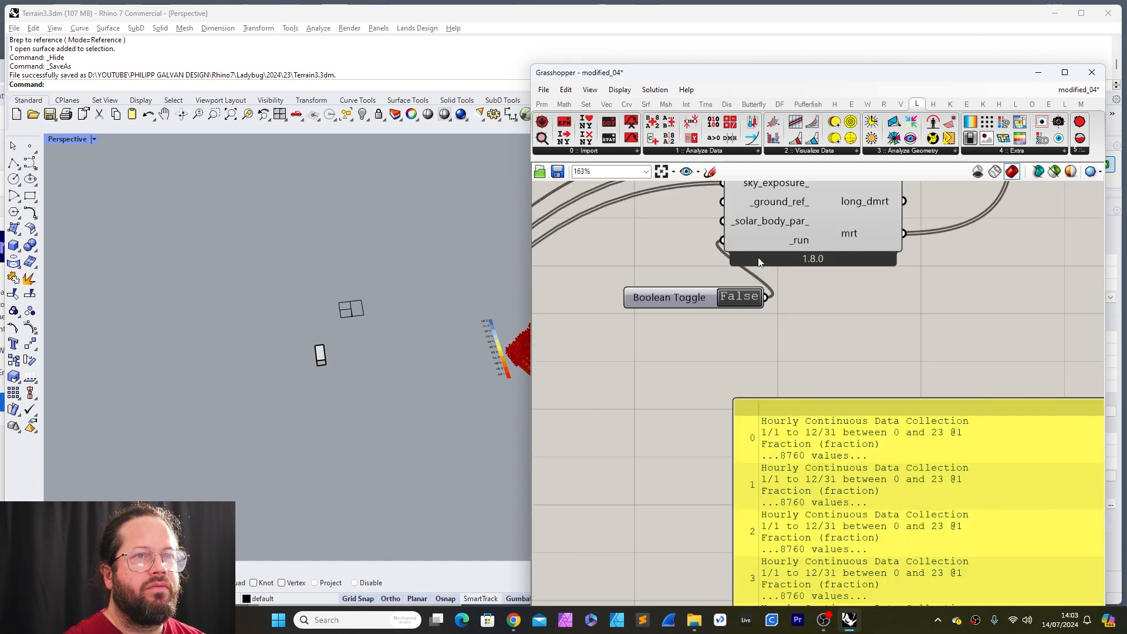
{"action": "scroll", "coordinate": [759, 262], "scroll_direction": "down", "scroll_amount": 3}
{"action": "scroll", "coordinate": [811, 332], "scroll_direction": "up", "scroll_amount": 3}
{"action": "right_click", "coordinate": [774, 229]}
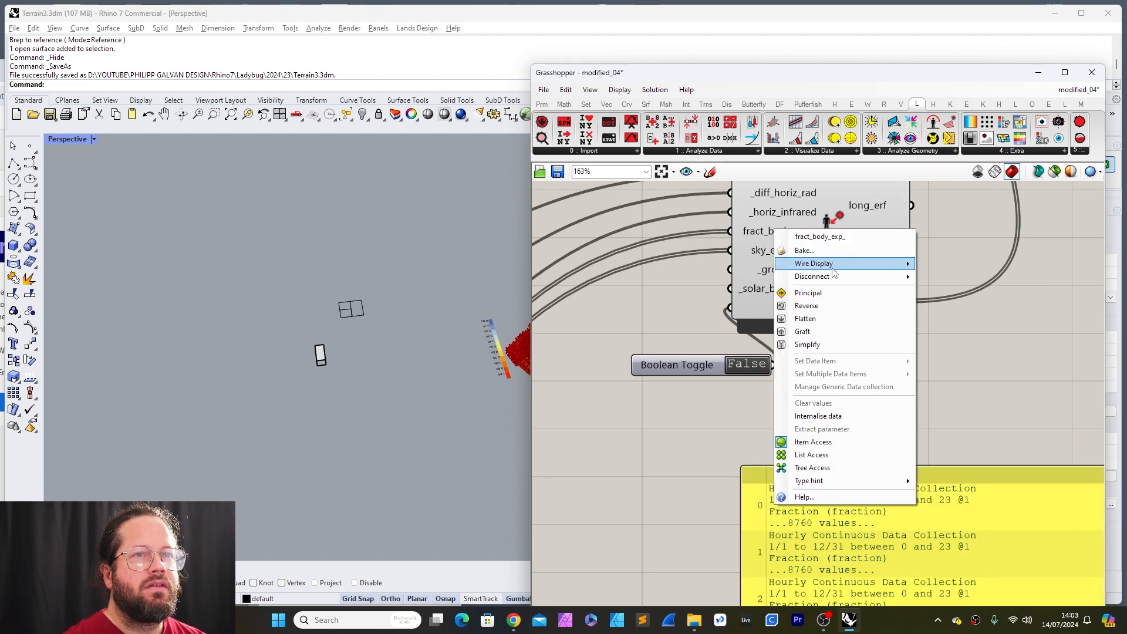
{"action": "mouse_move", "coordinate": [832, 276]}
{"action": "left_click", "coordinate": [723, 280]}
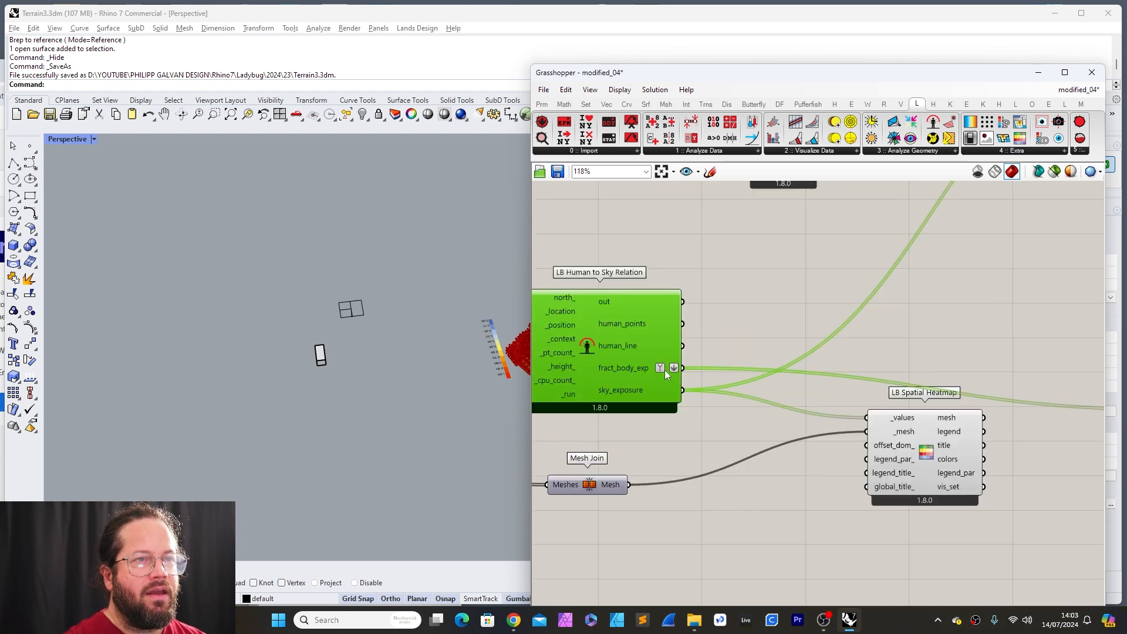
Step: Remove the Flatten and Simplify settings from the fract_body_exp output and place its connected Param Viewer above LB Spatial Heatmap
{"action": "right_click", "coordinate": [660, 368]}
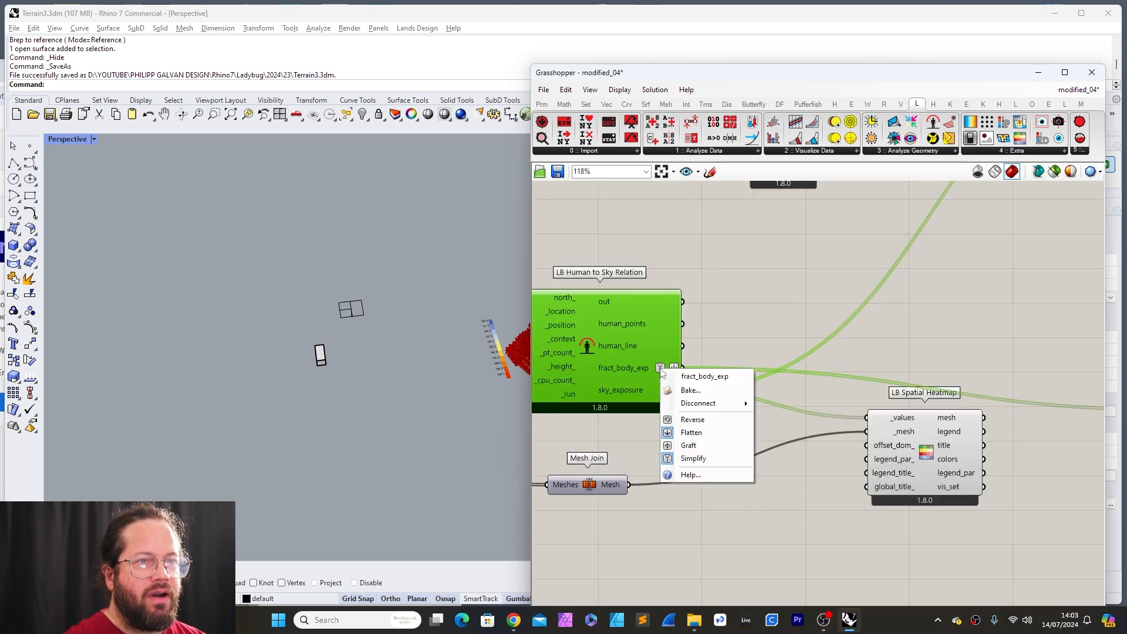
{"action": "left_click", "coordinate": [699, 448]}
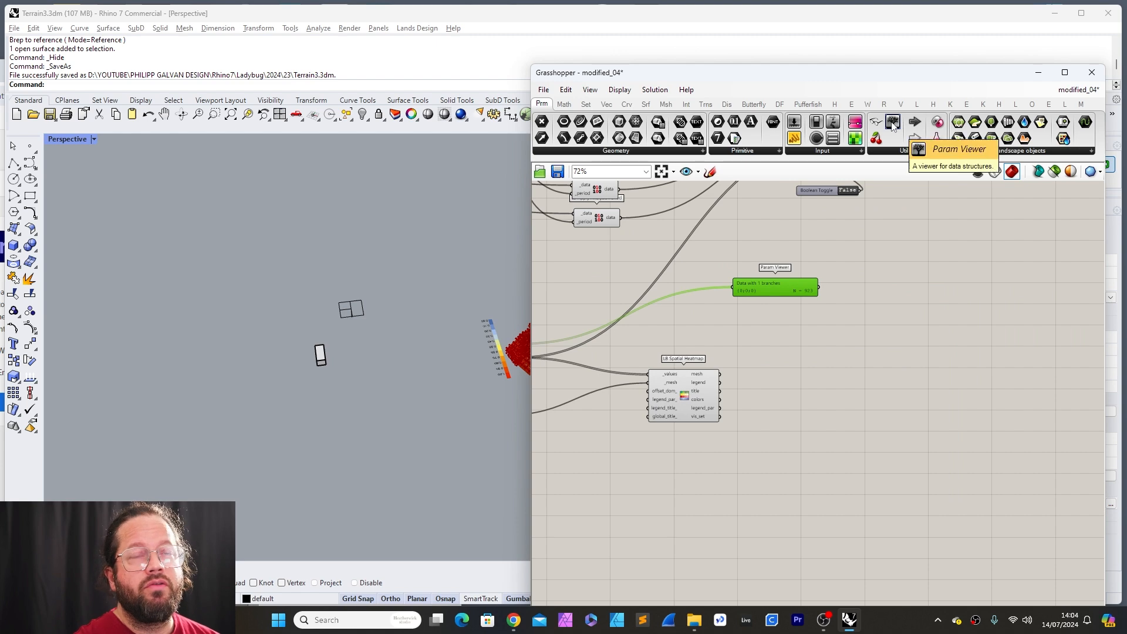
{"action": "left_click", "coordinate": [885, 348]}
{"action": "scroll", "coordinate": [818, 362], "scroll_direction": "down", "scroll_amount": 2}
{"action": "scroll", "coordinate": [751, 344], "scroll_direction": "up", "scroll_amount": 2}
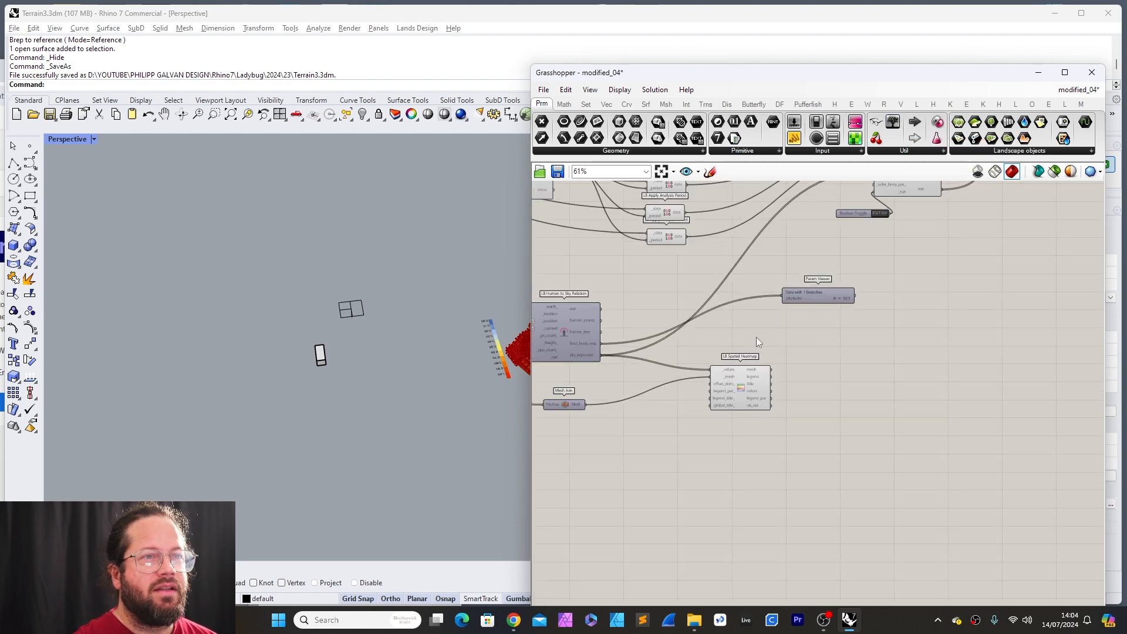
{"action": "scroll", "coordinate": [818, 297], "scroll_direction": "up", "scroll_amount": 2}
{"action": "left_click_drag", "start_coordinate": [818, 294], "coordinate": [820, 313]}
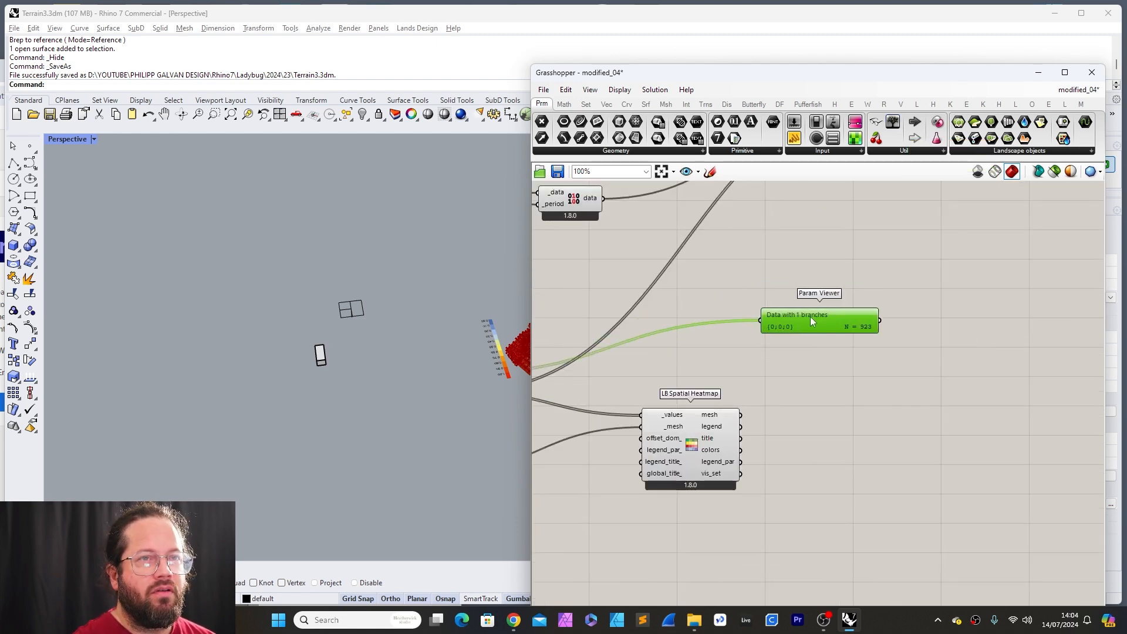
Step: Switch the Param Viewer to its tree diagram and enlarge it to show the fract_body_exp data structure
{"action": "scroll", "coordinate": [820, 318], "scroll_direction": "up", "scroll_amount": 2}
{"action": "right_click", "coordinate": [822, 319]}
{"action": "left_click", "coordinate": [859, 349]}
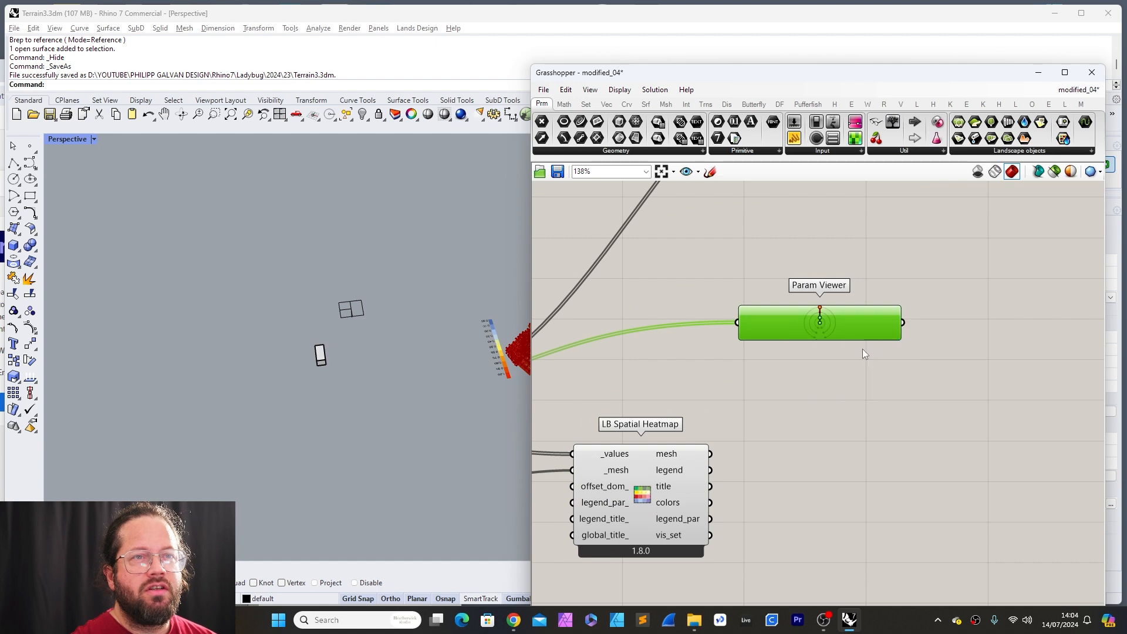
{"action": "left_click_drag", "start_coordinate": [846, 332], "coordinate": [853, 356]}
{"action": "left_click_drag", "start_coordinate": [848, 324], "coordinate": [841, 335]}
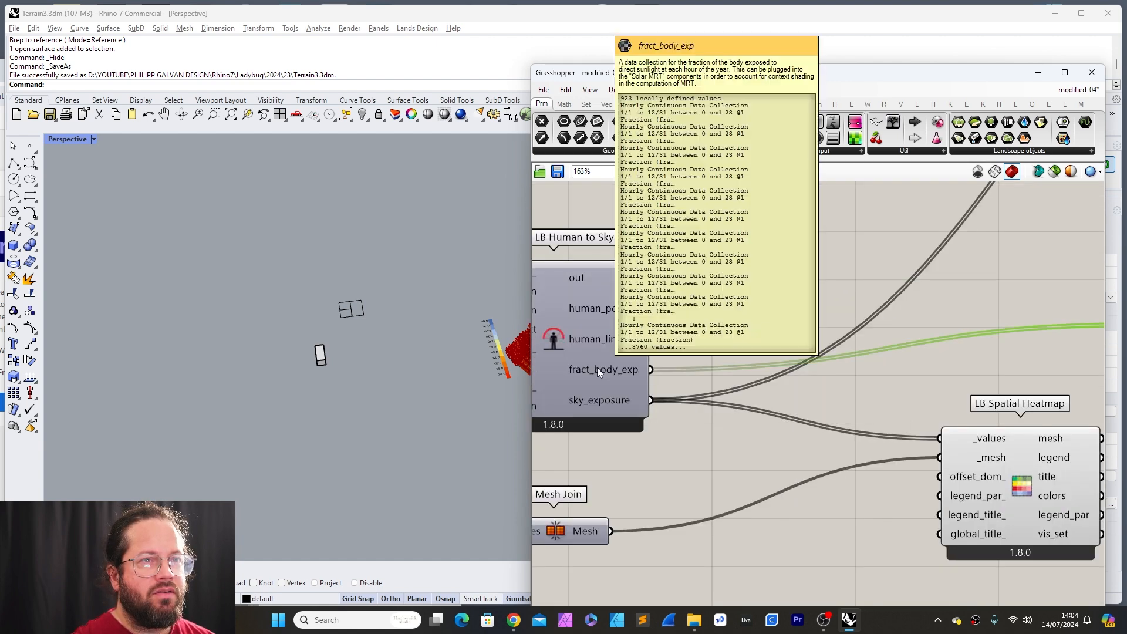
Step: Compare the fract_body_exp output's data and Param Viewer tree with the description of LB Outdoor Solar MRT's fract_body_exp_ input
{"action": "mouse_move", "coordinate": [598, 369]}
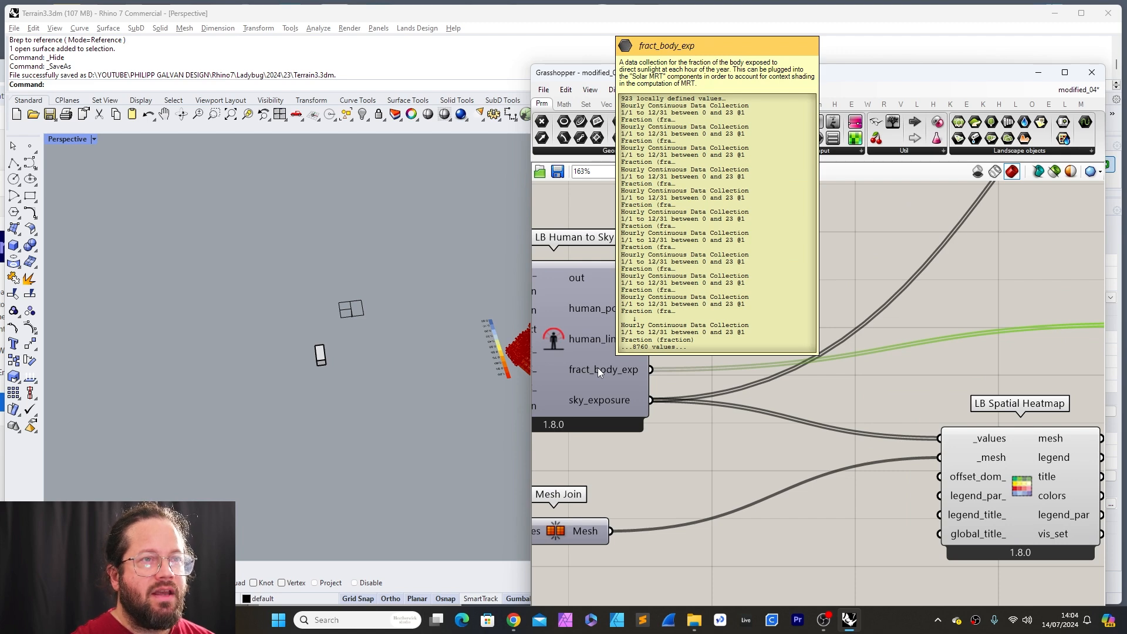
{"action": "scroll", "coordinate": [677, 341], "scroll_direction": "down", "scroll_amount": 5}
{"action": "scroll", "coordinate": [905, 317], "scroll_direction": "up", "scroll_amount": 5}
{"action": "mouse_move", "coordinate": [904, 319]}
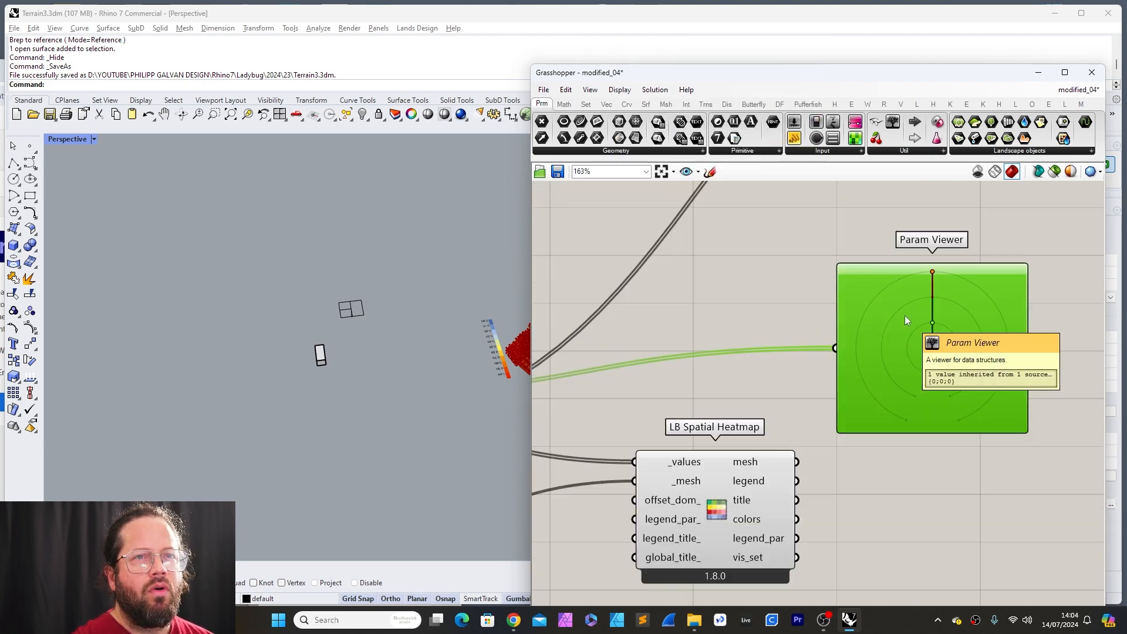
{"action": "scroll", "coordinate": [858, 289], "scroll_direction": "down", "scroll_amount": 6}
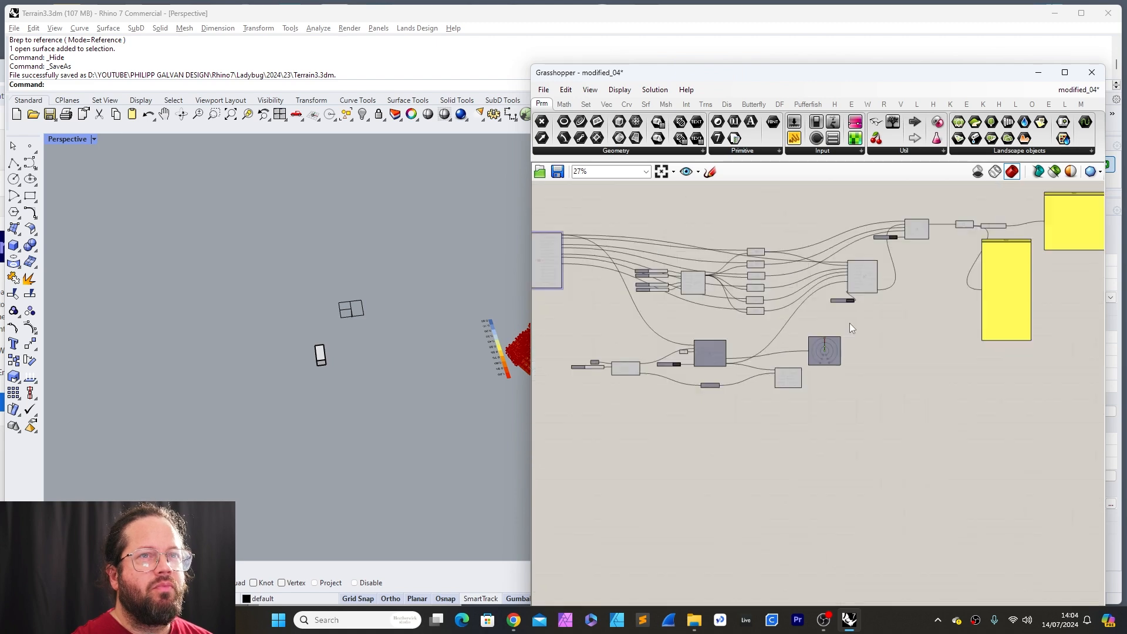
{"action": "scroll", "coordinate": [842, 293], "scroll_direction": "up", "scroll_amount": 8}
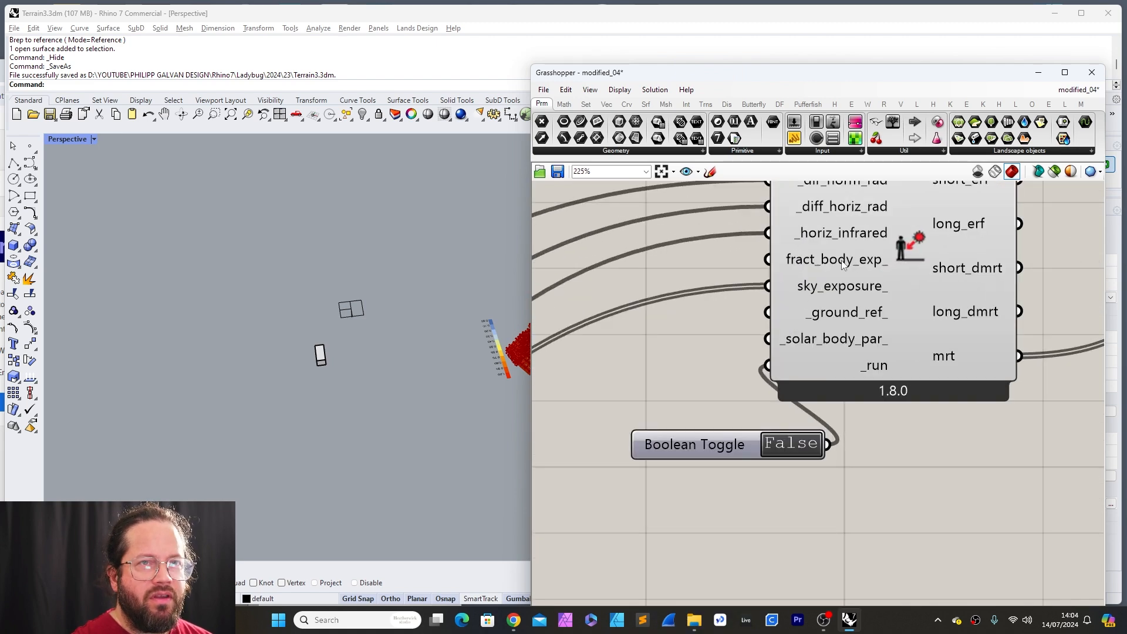
{"action": "mouse_move", "coordinate": [842, 265]}
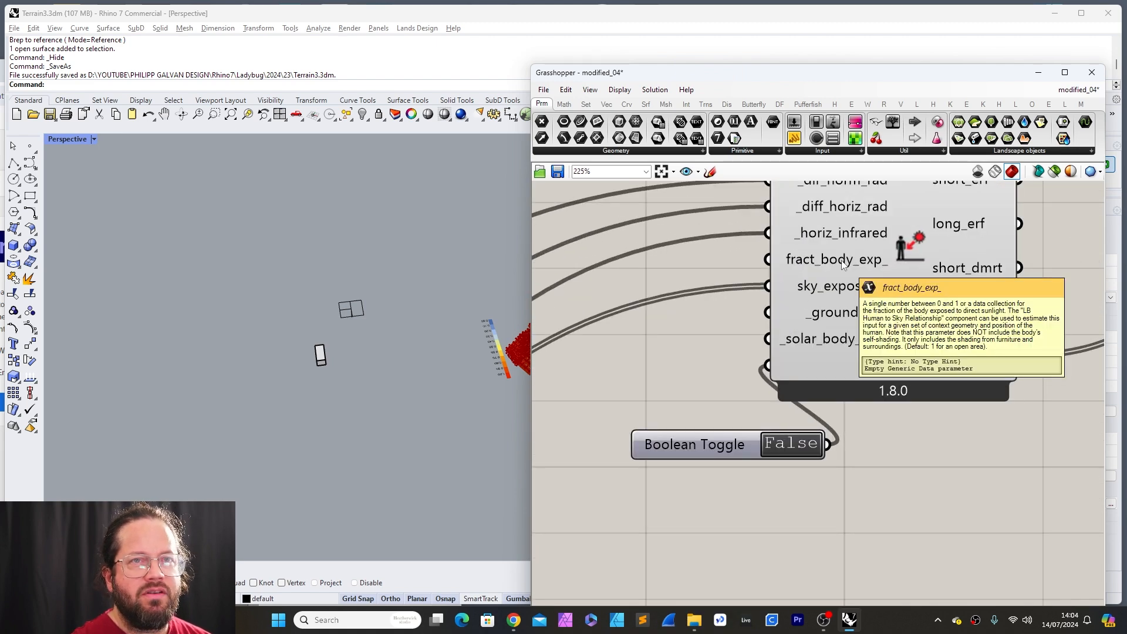
{"action": "scroll", "coordinate": [873, 352], "scroll_direction": "down", "scroll_amount": 8}
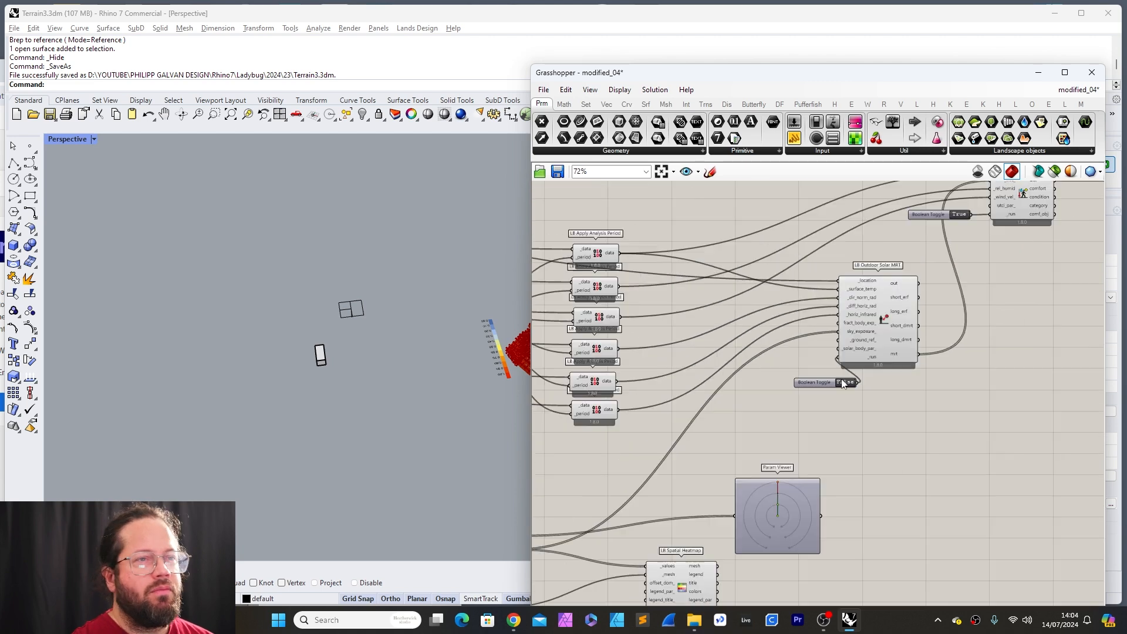
Step: Try to average LB Human to Sky Relation's fract_body_exp output directly with a copy of the existing Average component, and delete the copy
{"action": "scroll", "coordinate": [795, 442], "scroll_direction": "up", "scroll_amount": 4}
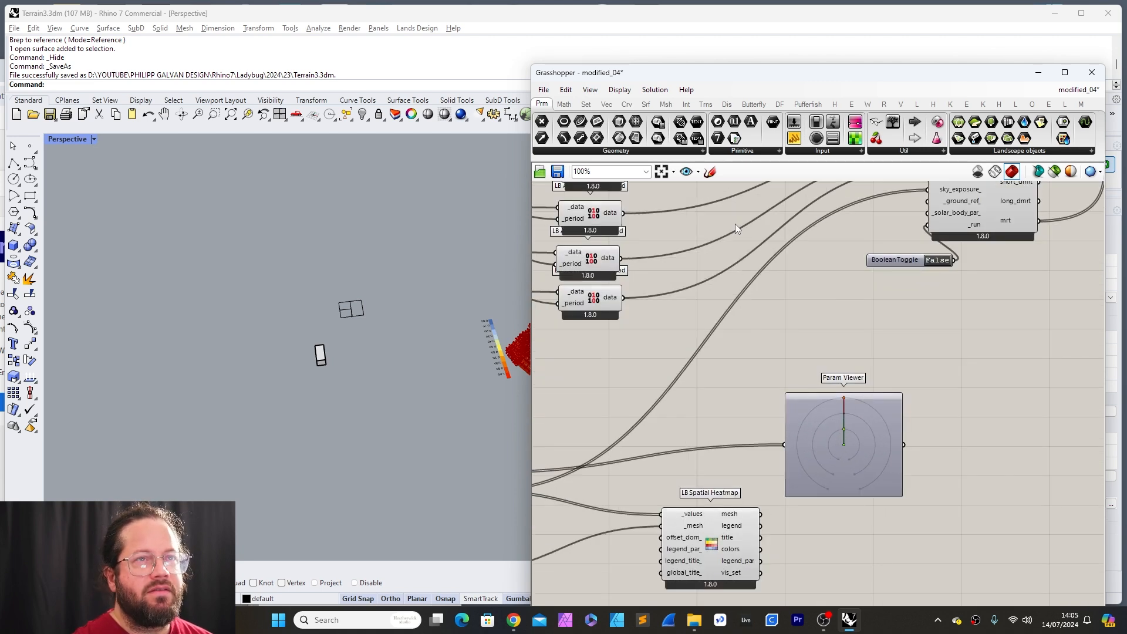
{"action": "scroll", "coordinate": [875, 340], "scroll_direction": "down", "scroll_amount": 4}
{"action": "scroll", "coordinate": [1051, 255], "scroll_direction": "up", "scroll_amount": 4}
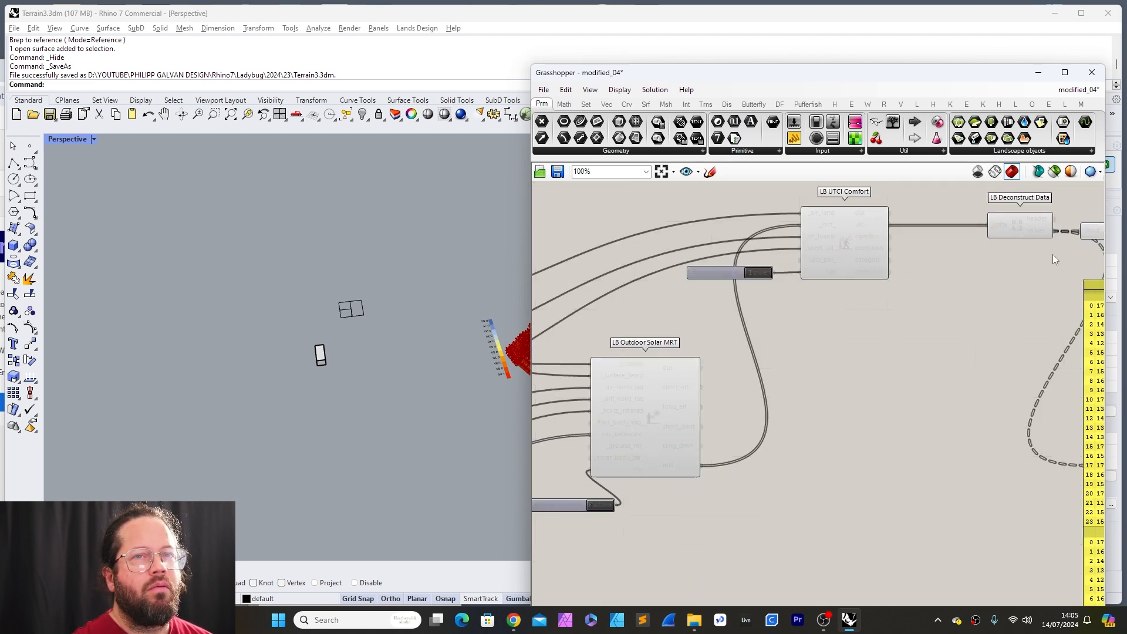
{"action": "scroll", "coordinate": [1019, 238], "scroll_direction": "down", "scroll_amount": 4}
{"action": "scroll", "coordinate": [1048, 241], "scroll_direction": "up", "scroll_amount": 4}
{"action": "left_click", "coordinate": [1044, 244]}
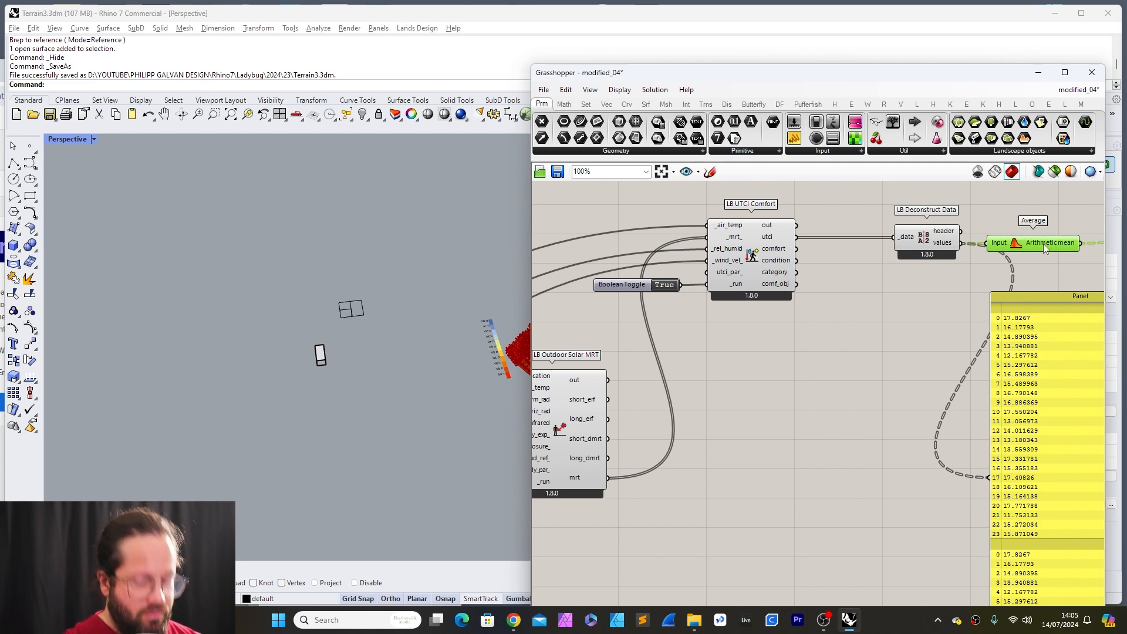
{"action": "mouse_move", "coordinate": [1043, 245]}
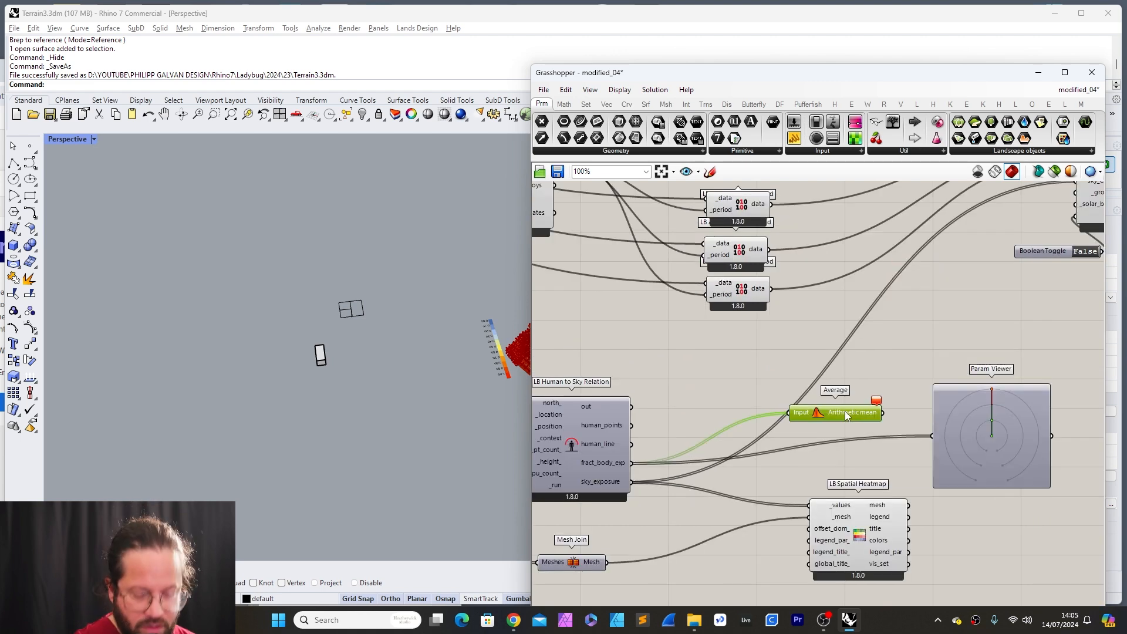
{"action": "key", "text": "Delete"}
Step: Add a Data parameter beside LB Human to Sky Relation and wire the fract_body_exp output into it
{"action": "left_click", "coordinate": [751, 152]}
{"action": "left_click", "coordinate": [759, 225]}
{"action": "left_click", "coordinate": [748, 408]}
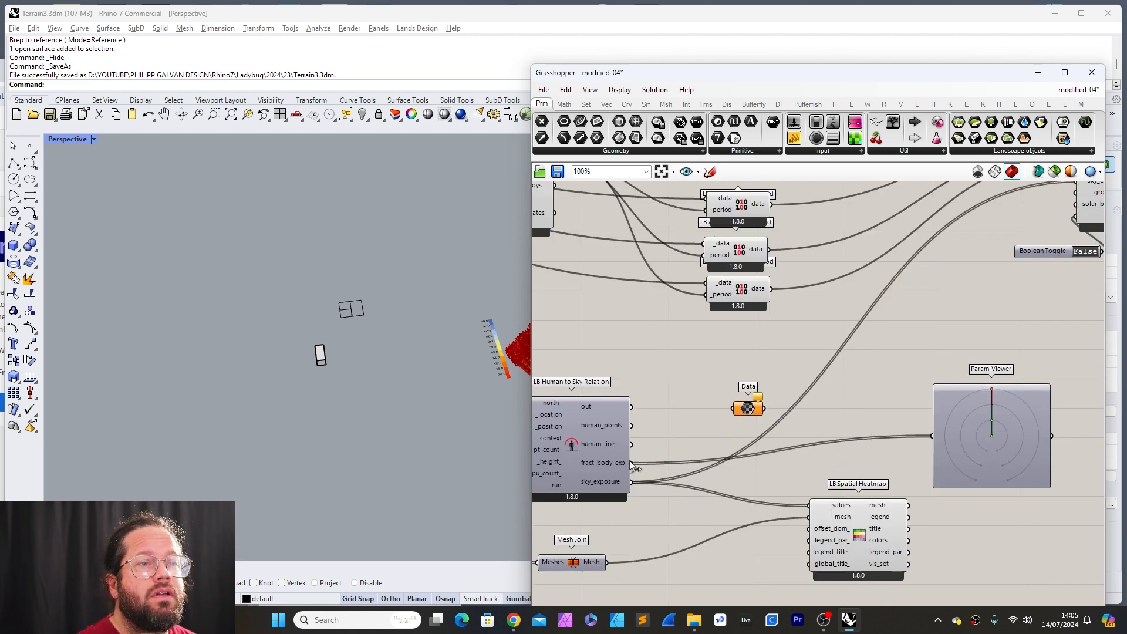
{"action": "left_click_drag", "start_coordinate": [632, 462], "coordinate": [732, 408]}
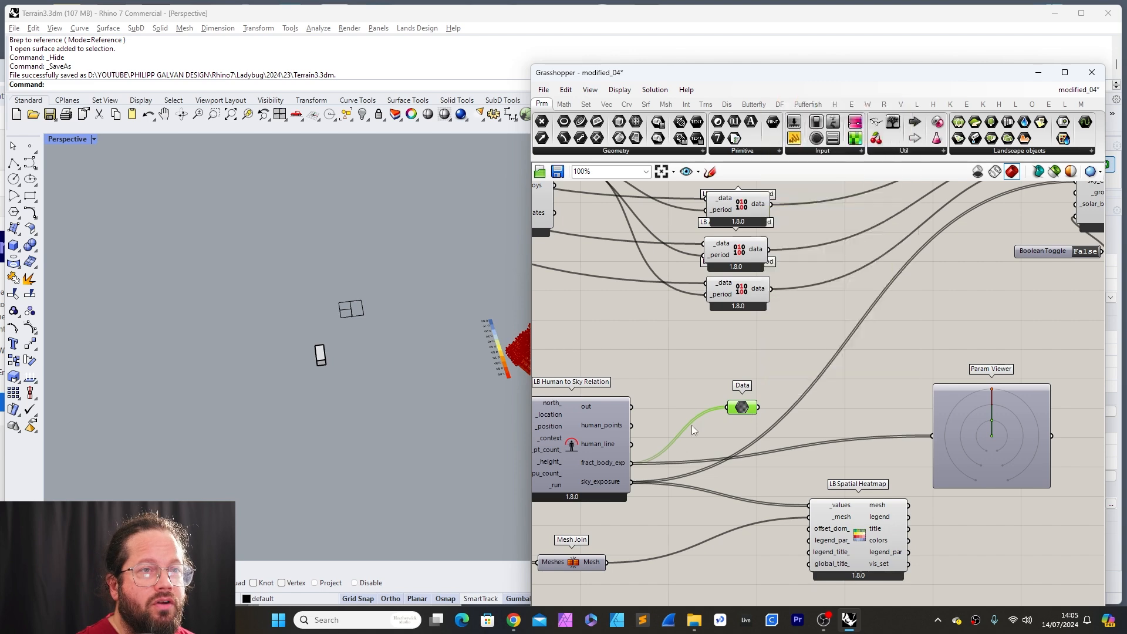
{"action": "left_click", "coordinate": [594, 454]}
{"action": "scroll", "coordinate": [610, 429], "scroll_direction": "down", "scroll_amount": 2}
{"action": "scroll", "coordinate": [626, 408], "scroll_direction": "up", "scroll_amount": 4}
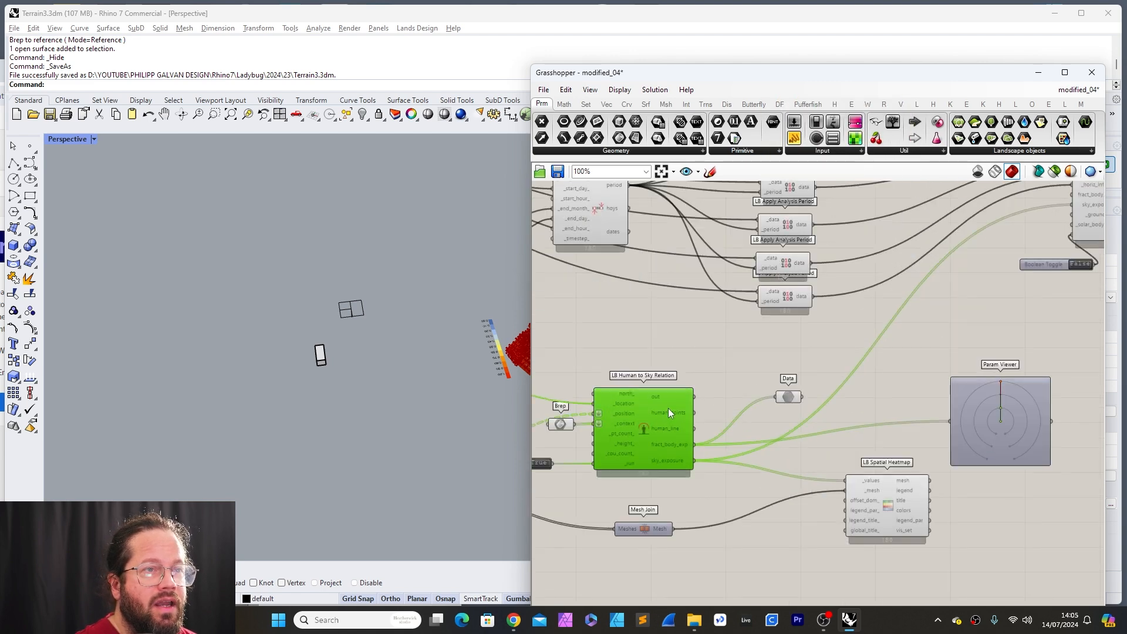
{"action": "left_click_drag", "start_coordinate": [863, 392], "coordinate": [861, 380]}
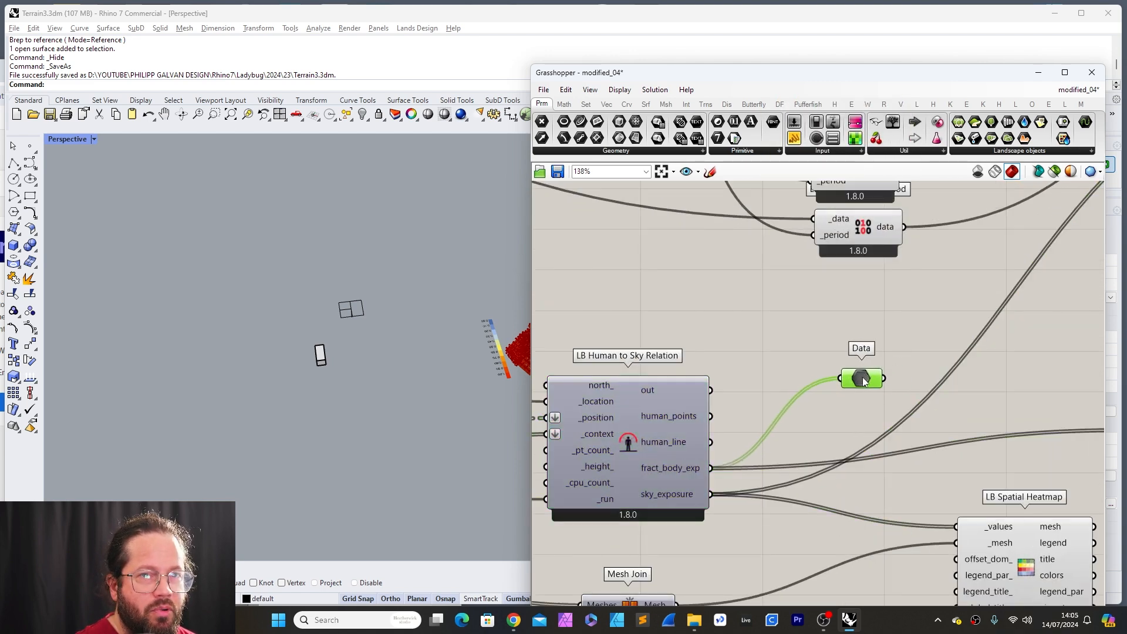
{"action": "left_click", "coordinate": [667, 464]}
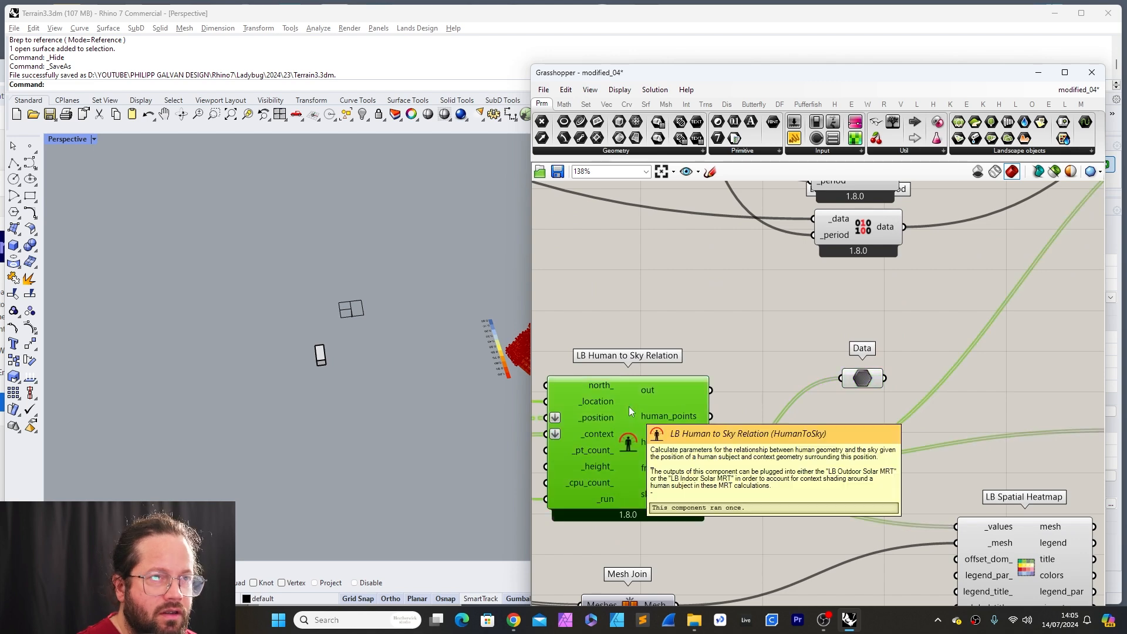
{"action": "left_click_drag", "start_coordinate": [875, 376], "coordinate": [897, 378]}
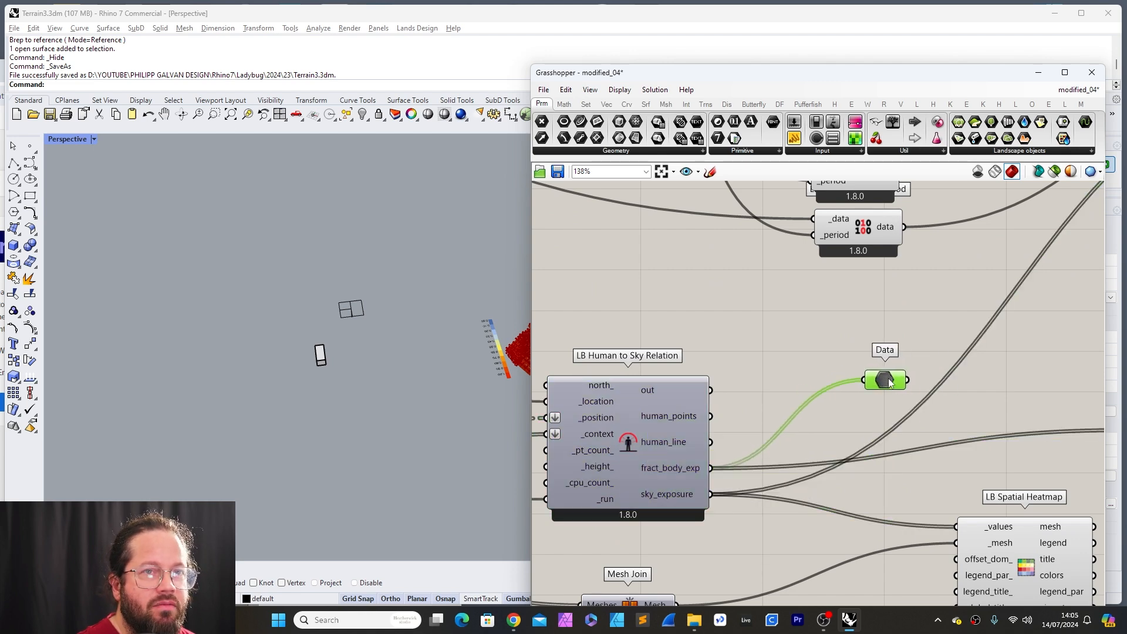
Step: Reroute the Param Viewer's input so that it reads from the Data parameter
{"action": "left_click", "coordinate": [629, 403]}
{"action": "scroll", "coordinate": [648, 466], "scroll_direction": "down", "scroll_amount": 5}
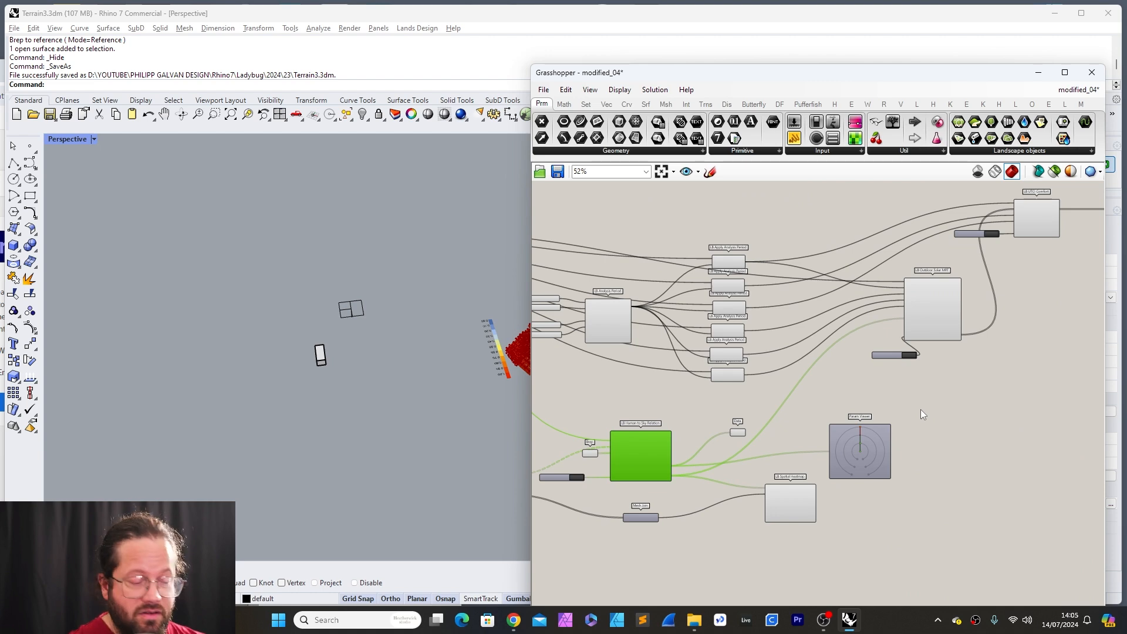
{"action": "scroll", "coordinate": [735, 453], "scroll_direction": "up", "scroll_amount": 4}
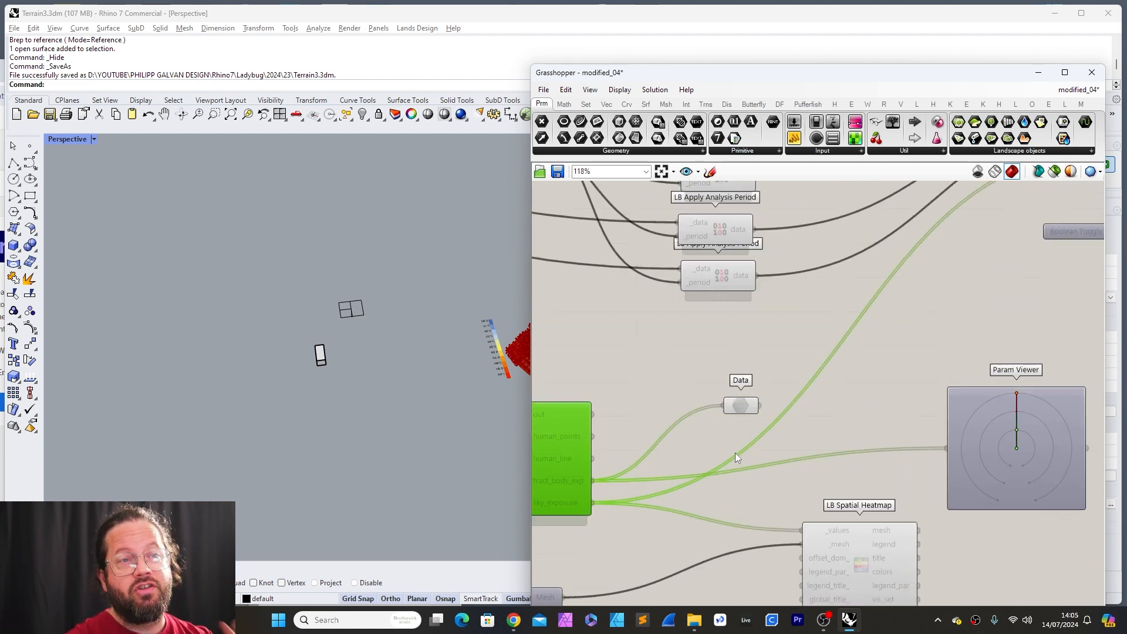
{"action": "scroll", "coordinate": [735, 453], "scroll_direction": "up", "scroll_amount": 3}
{"action": "left_click", "coordinate": [765, 335]}
{"action": "left_click_drag", "start_coordinate": [765, 335], "coordinate": [735, 340]}
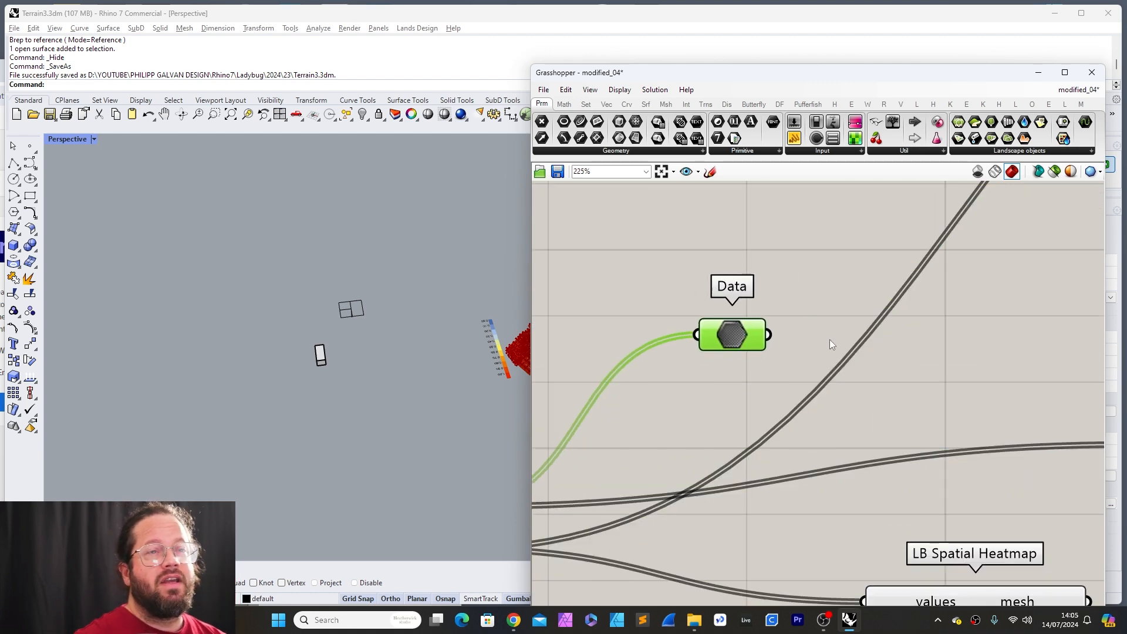
{"action": "scroll", "coordinate": [763, 353], "scroll_direction": "down", "scroll_amount": 4}
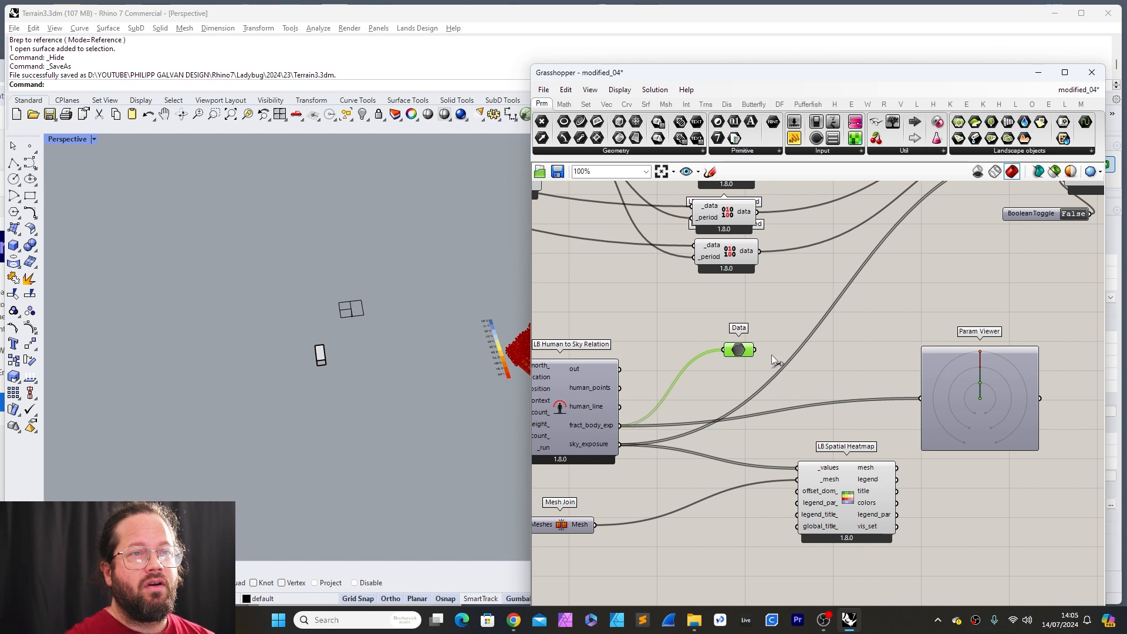
{"action": "left_click_drag", "start_coordinate": [754, 350], "coordinate": [920, 398]}
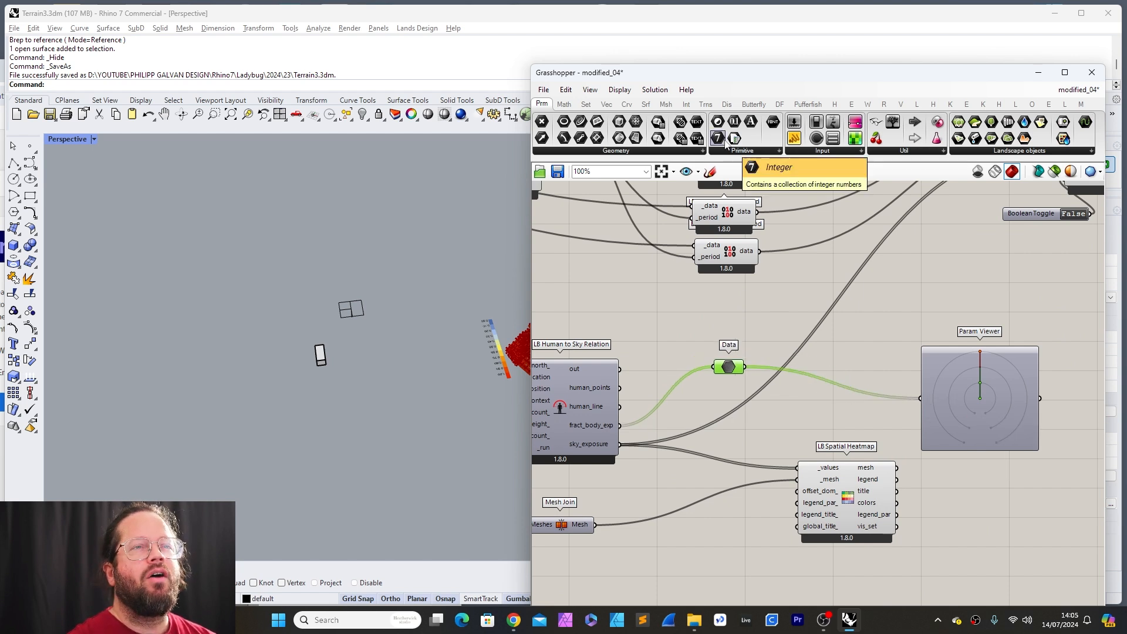
Step: Flatten the Data parameter that carries the fract_body_exp collections
{"action": "left_click_drag", "start_coordinate": [731, 367], "coordinate": [739, 365]}
{"action": "right_click", "coordinate": [741, 364]}
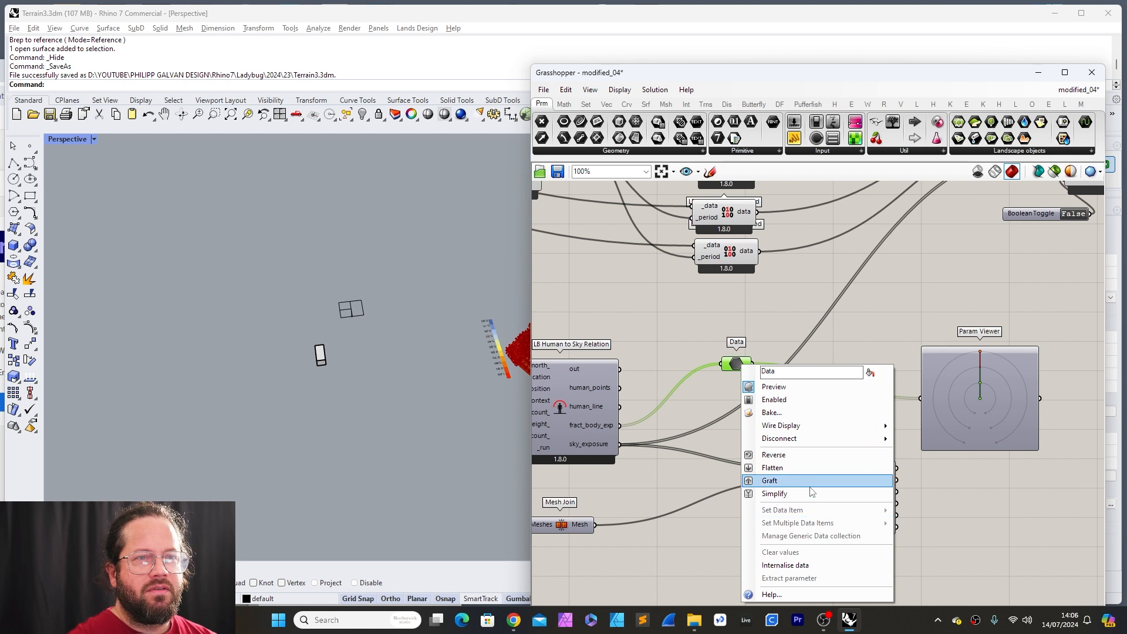
{"action": "left_click", "coordinate": [810, 495]}
{"action": "left_click", "coordinate": [874, 352]}
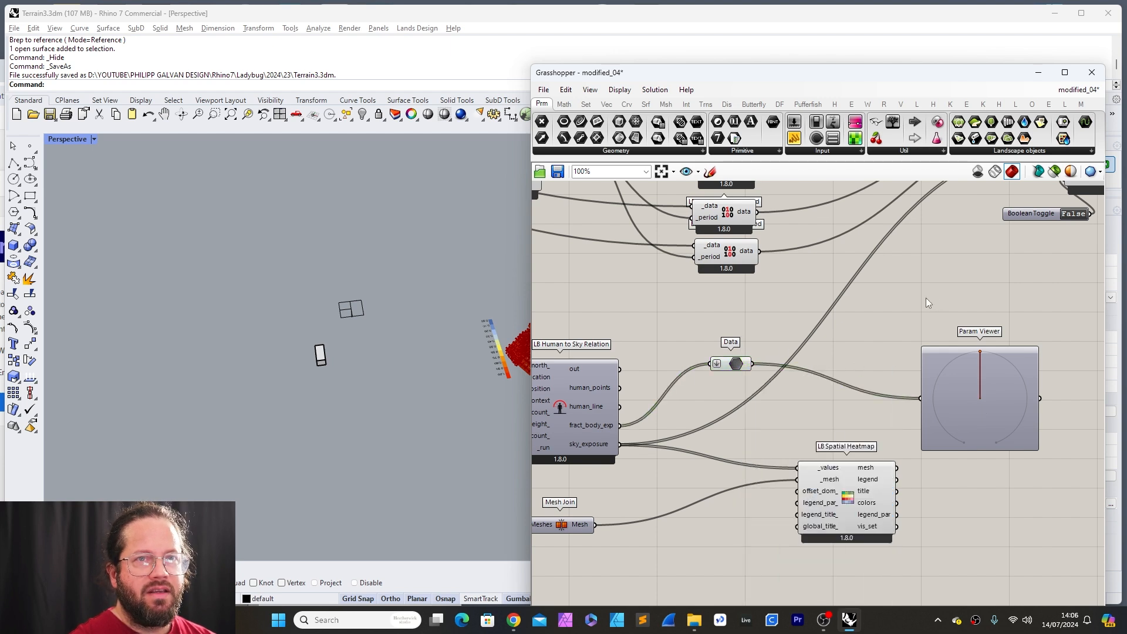
{"action": "left_click_drag", "start_coordinate": [736, 364], "coordinate": [742, 369]}
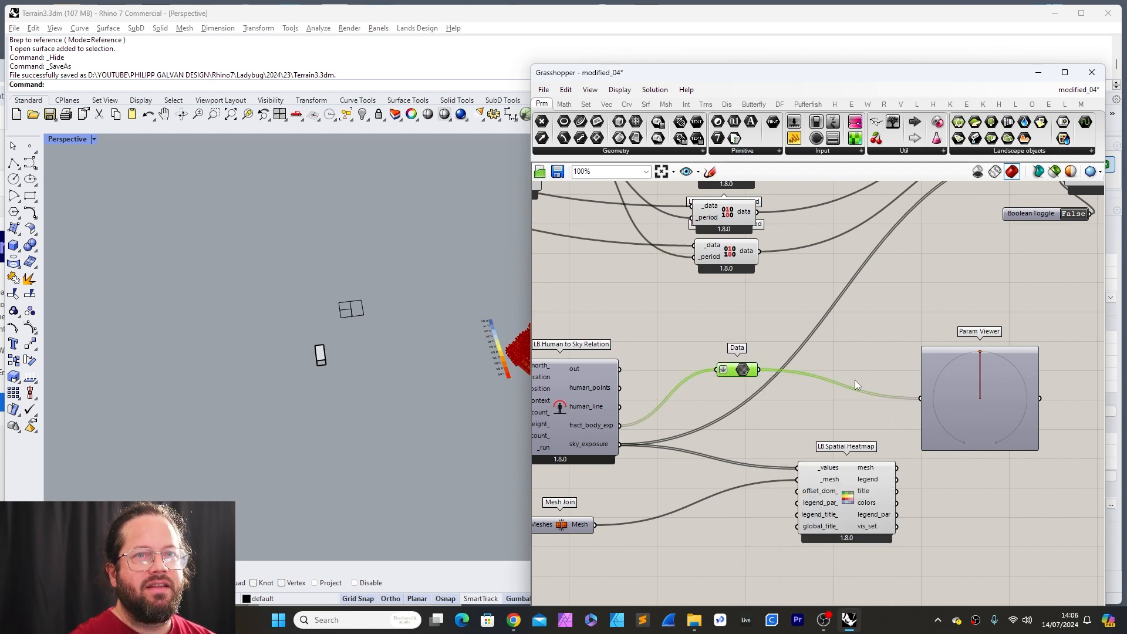
Step: Inspect the flattened Data parameter's contents in a temporary panel and delete the panel
{"action": "left_click", "coordinate": [999, 380]}
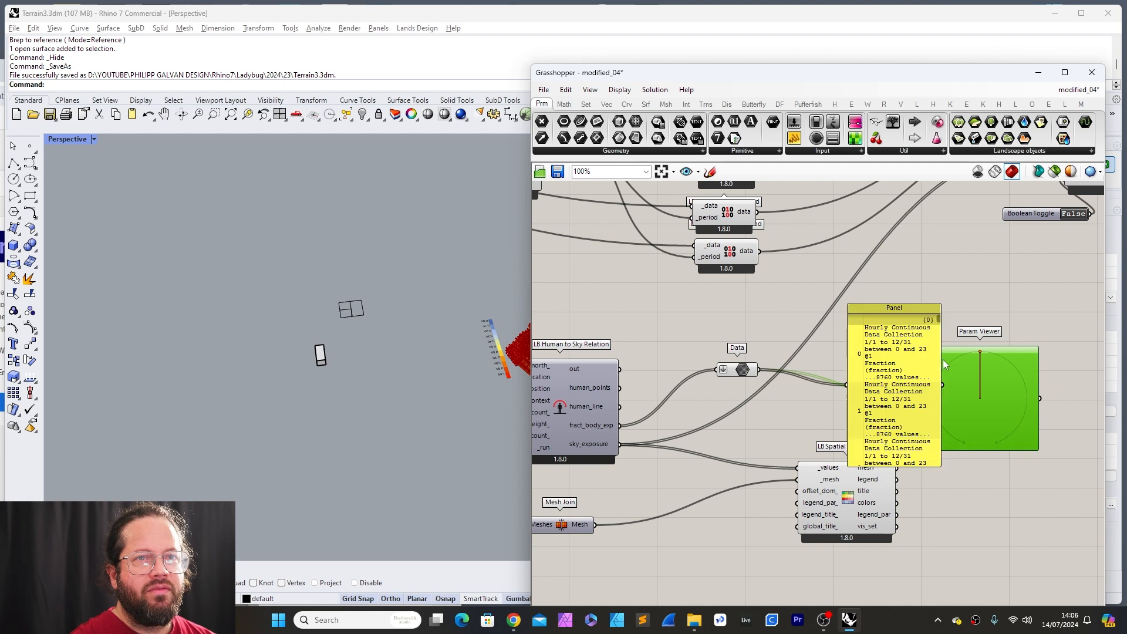
{"action": "left_click_drag", "start_coordinate": [871, 330], "coordinate": [883, 337]}
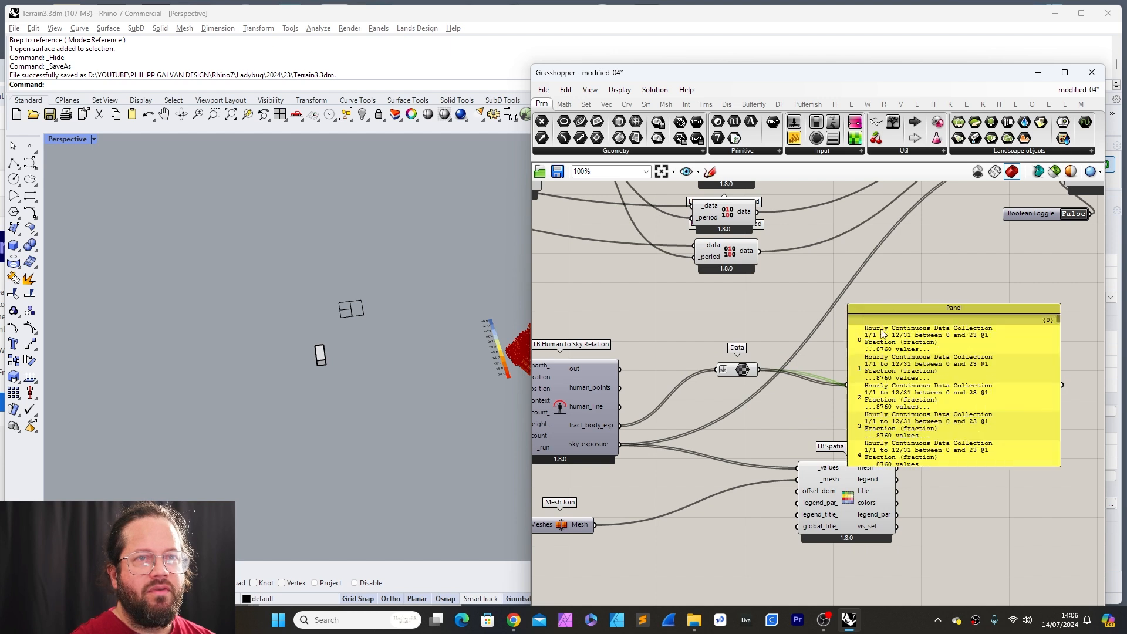
{"action": "left_click", "coordinate": [988, 307]}
{"action": "key", "text": "Delete"}
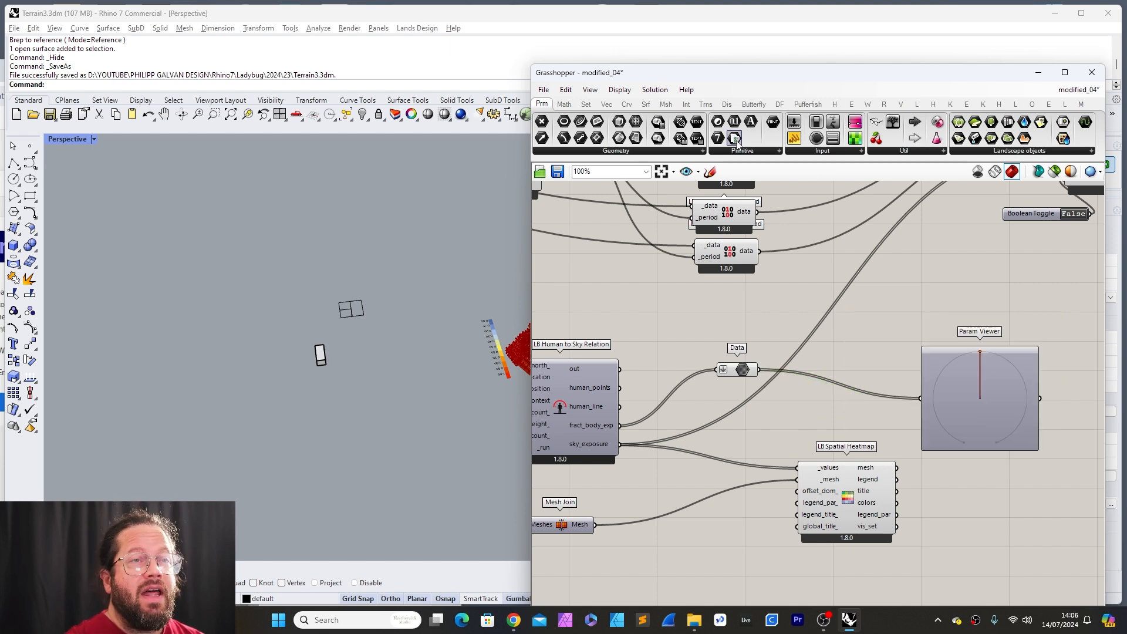
Step: Add an LB Deconstruct Data component after the Data parameter and wire Data into its _data input
{"action": "left_click", "coordinate": [735, 375]}
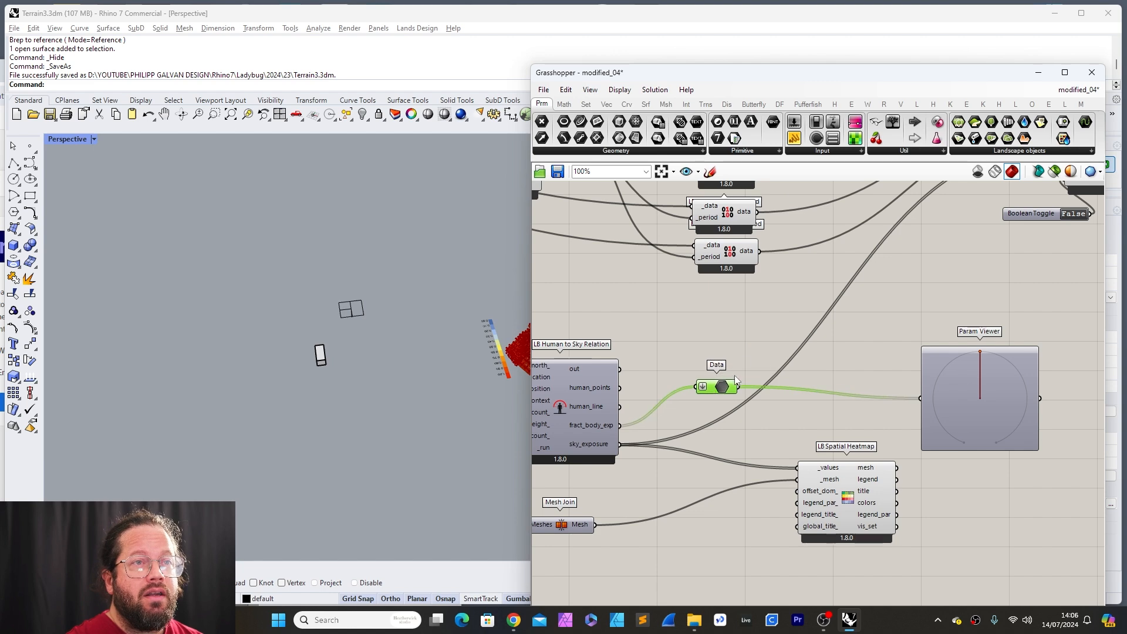
{"action": "scroll", "coordinate": [734, 375], "scroll_direction": "up", "scroll_amount": 2}
{"action": "left_click", "coordinate": [917, 103]}
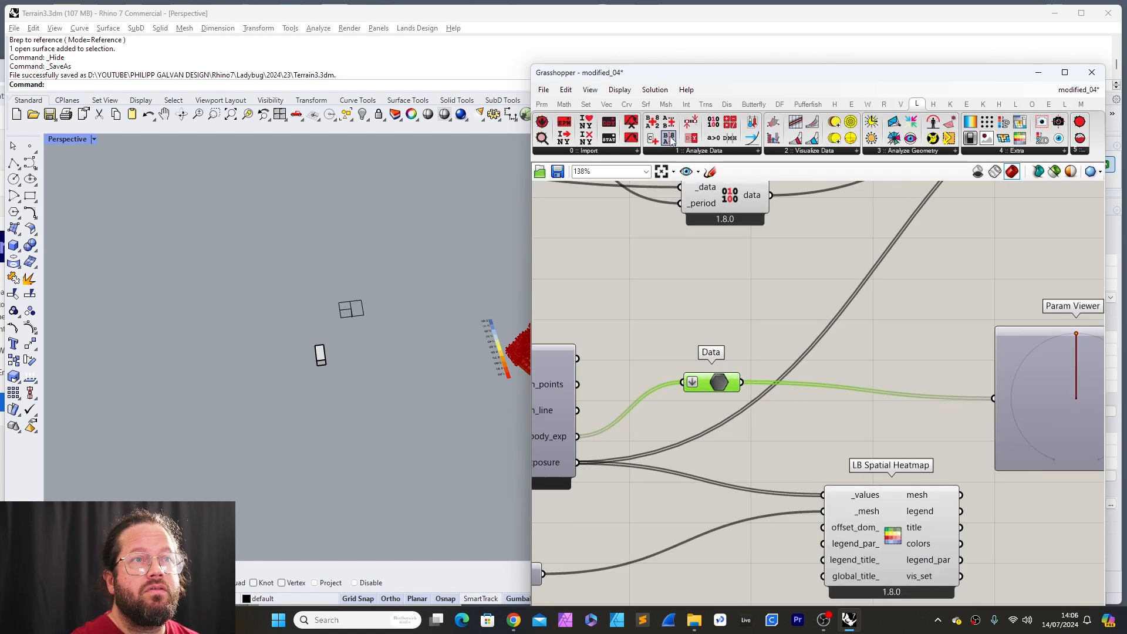
{"action": "left_click_drag", "start_coordinate": [669, 138], "coordinate": [821, 359]}
{"action": "left_click_drag", "start_coordinate": [741, 382], "coordinate": [772, 360]}
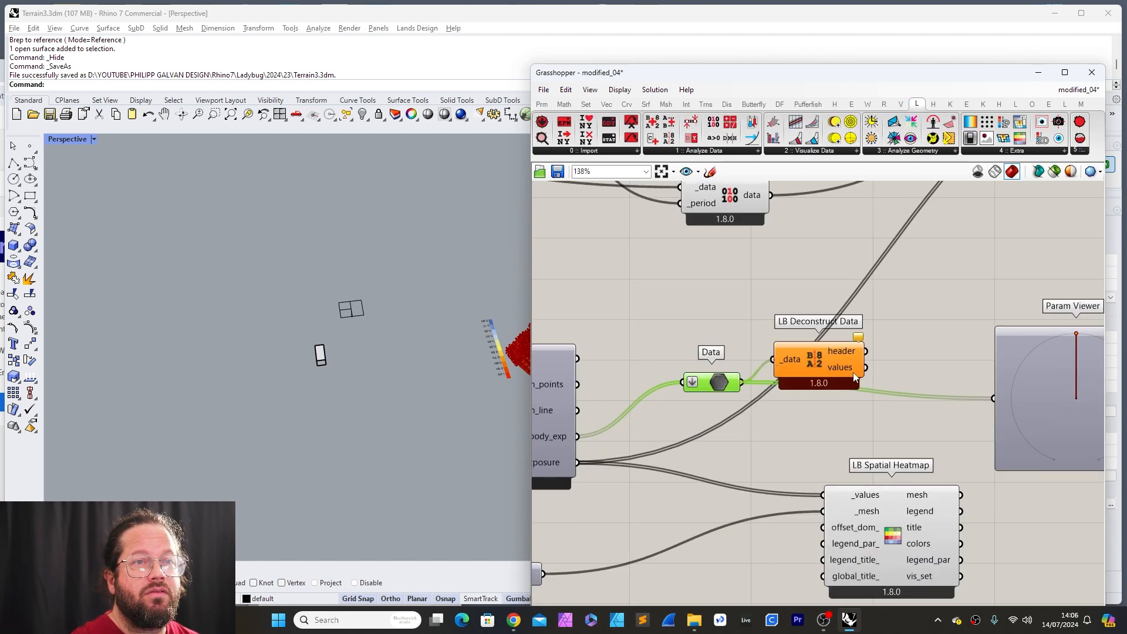
{"action": "left_click_drag", "start_coordinate": [841, 374], "coordinate": [885, 356]}
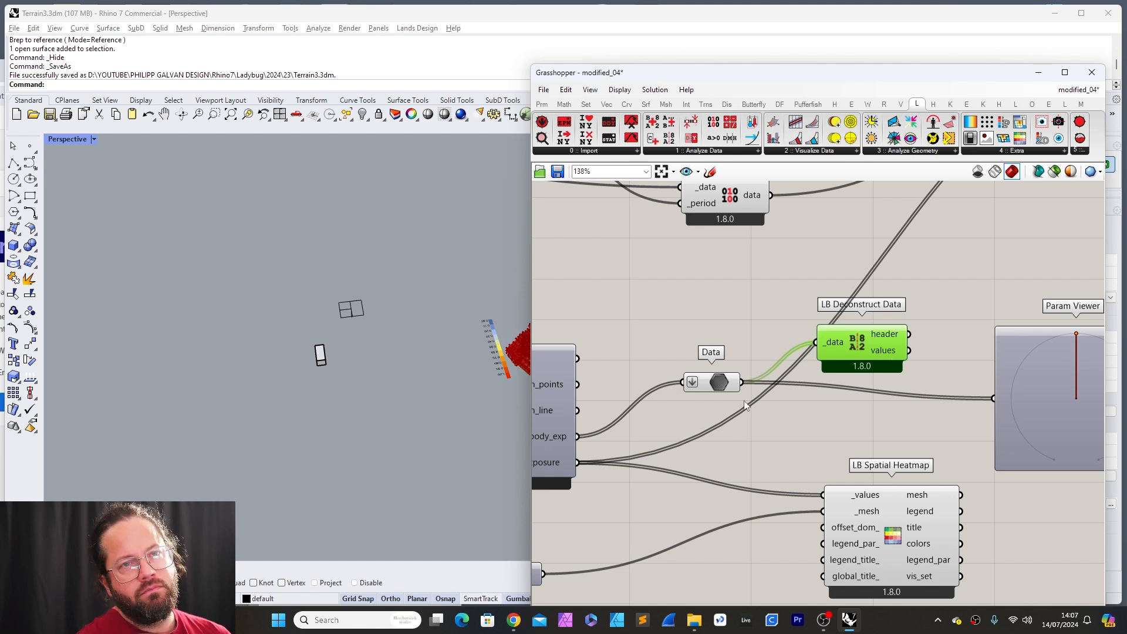
Step: Remove the Flatten setting from the Data parameter that feeds LB Deconstruct Data
{"action": "right_click", "coordinate": [696, 382]}
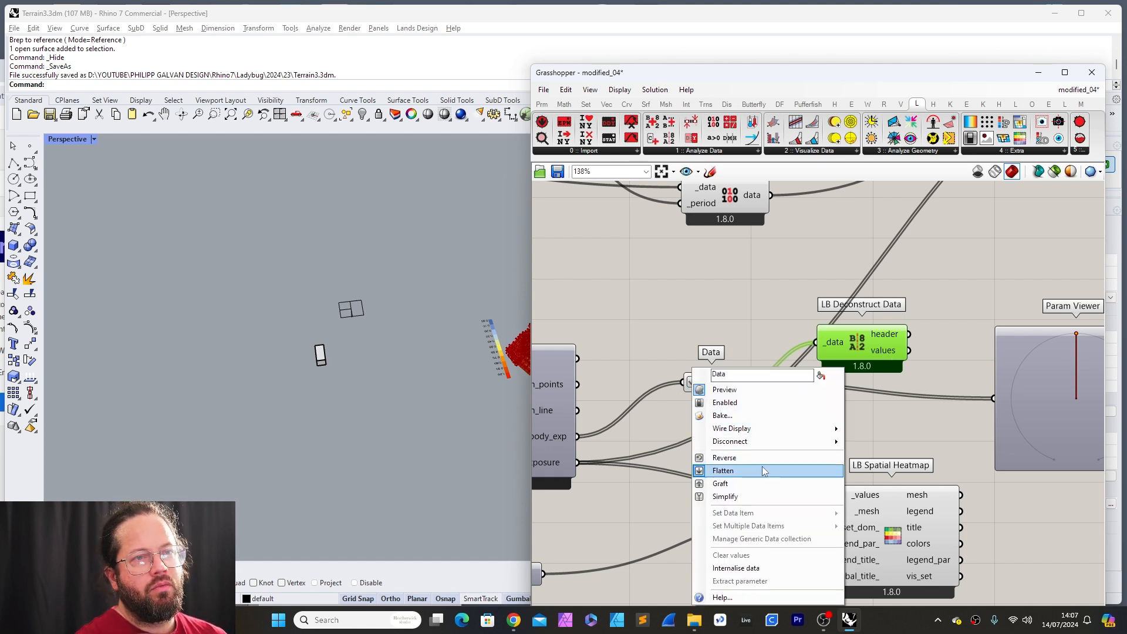
{"action": "left_click", "coordinate": [944, 342]}
{"action": "scroll", "coordinate": [882, 395], "scroll_direction": "down", "scroll_amount": 4}
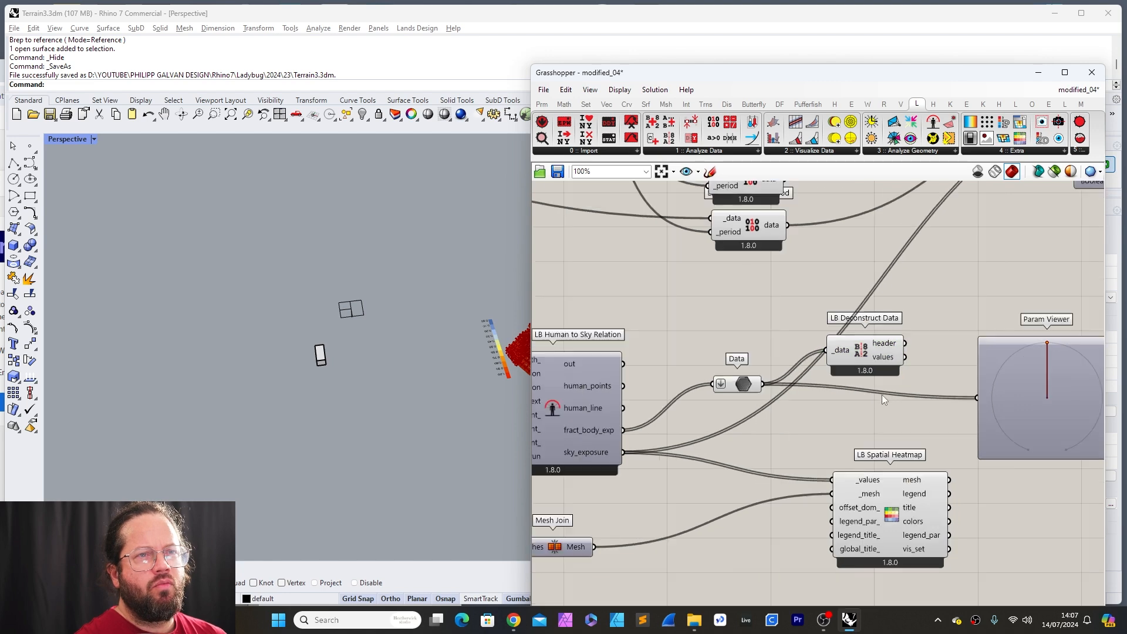
{"action": "scroll", "coordinate": [712, 405], "scroll_direction": "up", "scroll_amount": 5}
{"action": "mouse_move", "coordinate": [762, 421]}
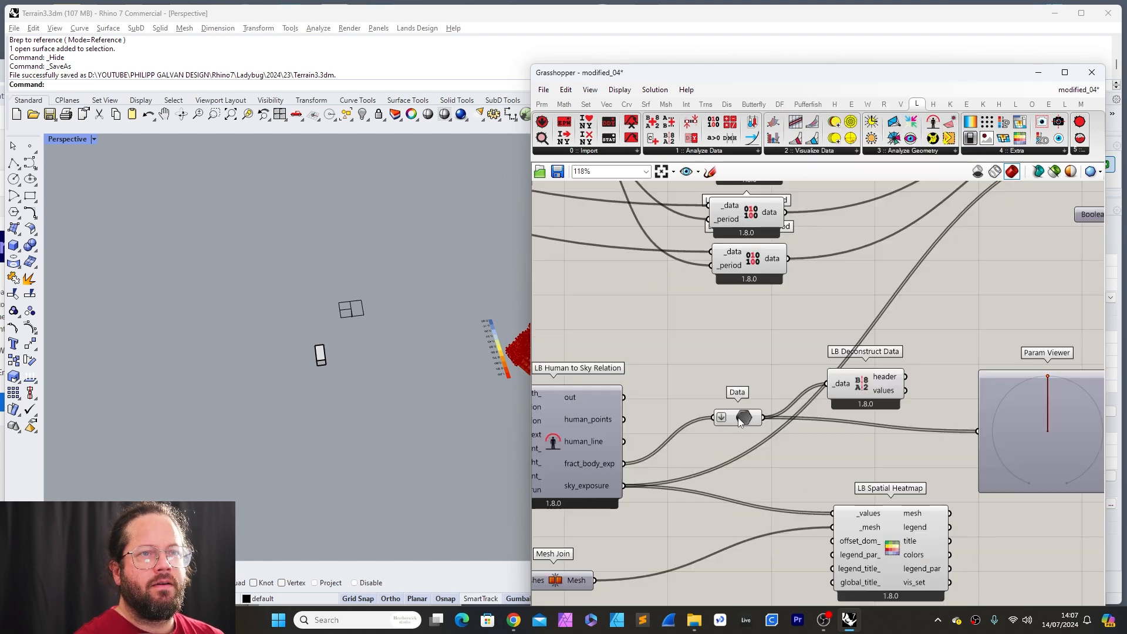
{"action": "left_click_drag", "start_coordinate": [744, 416], "coordinate": [744, 409]}
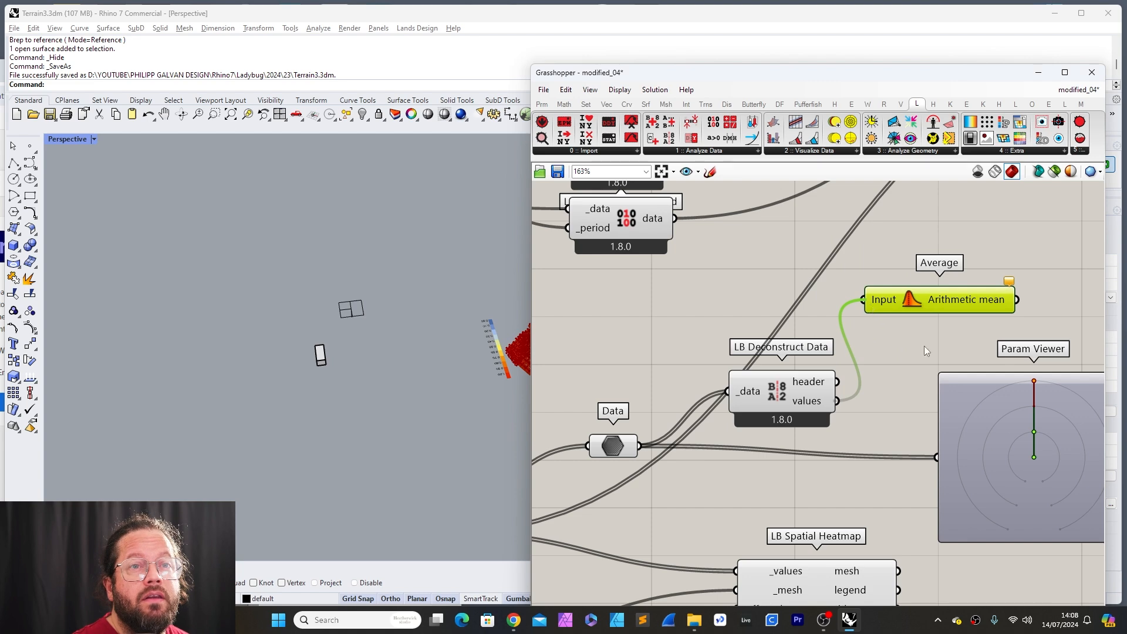
Step: Connect the Arithmetic mean output of the Average component fed by LB Deconstruct Data's values to the Param Viewer, and shift the viewer aside
{"action": "scroll", "coordinate": [924, 346], "scroll_direction": "down", "scroll_amount": 3}
{"action": "scroll", "coordinate": [854, 339], "scroll_direction": "up", "scroll_amount": 1}
{"action": "left_click_drag", "start_coordinate": [897, 336], "coordinate": [861, 418]}
{"action": "left_click_drag", "start_coordinate": [933, 403], "coordinate": [991, 415]}
Step: Check the averaged data's branches in the Param Viewer and flatten the Average component's Arithmetic mean output
{"action": "scroll", "coordinate": [994, 414], "scroll_direction": "up", "scroll_amount": 2}
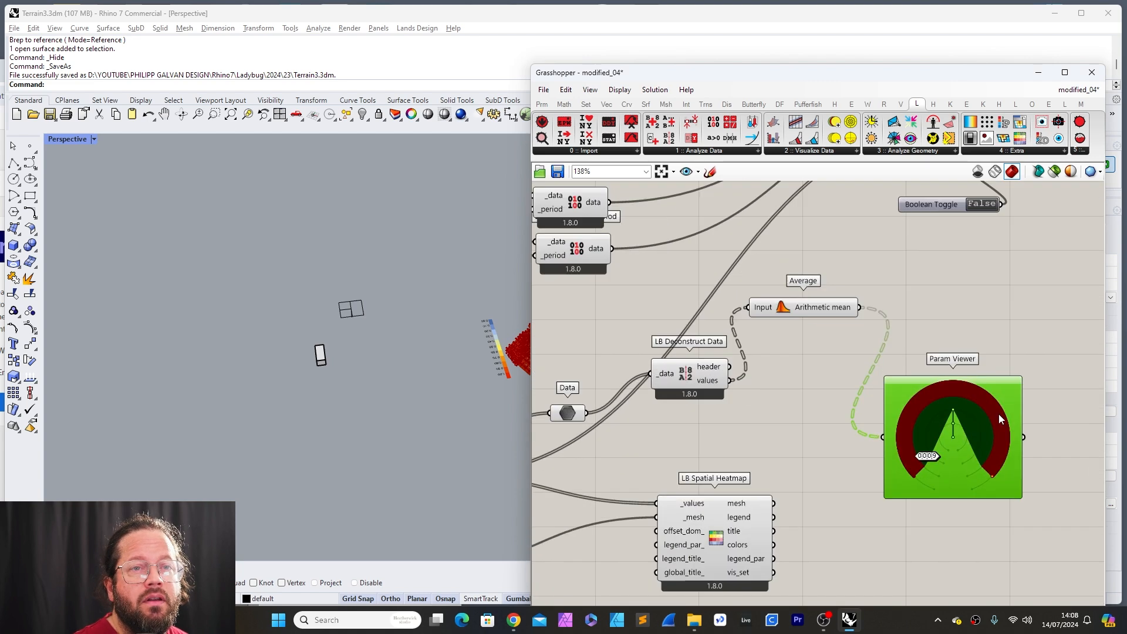
{"action": "scroll", "coordinate": [995, 414], "scroll_direction": "up", "scroll_amount": 4}
{"action": "scroll", "coordinate": [939, 425], "scroll_direction": "down", "scroll_amount": 3}
{"action": "scroll", "coordinate": [807, 305], "scroll_direction": "up", "scroll_amount": 2}
{"action": "right_click", "coordinate": [803, 301]}
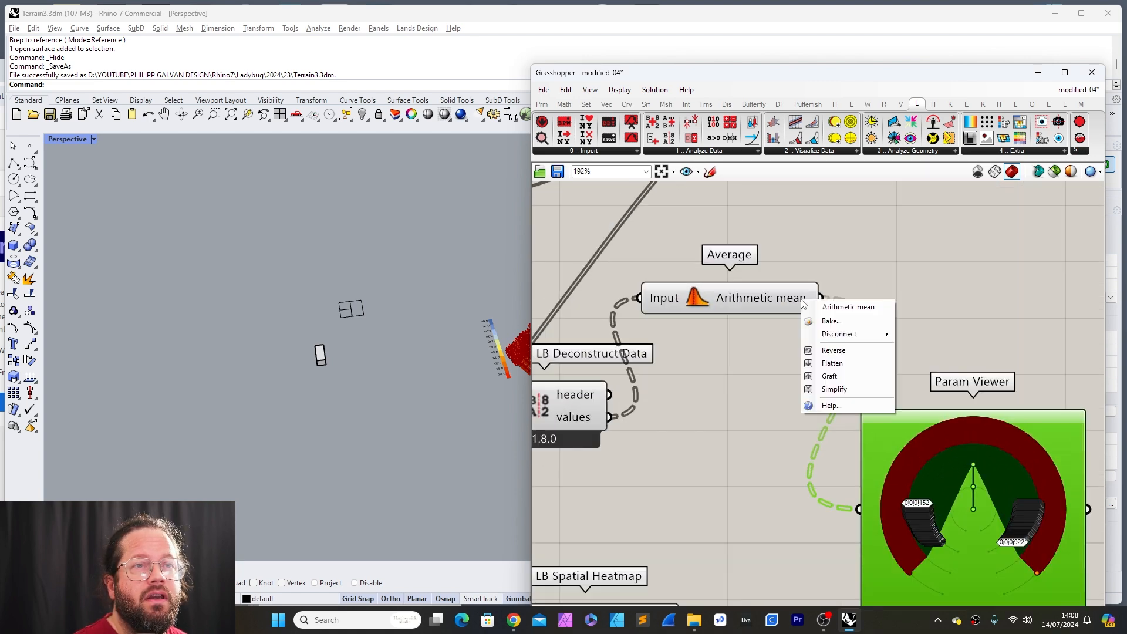
{"action": "left_click", "coordinate": [845, 364]}
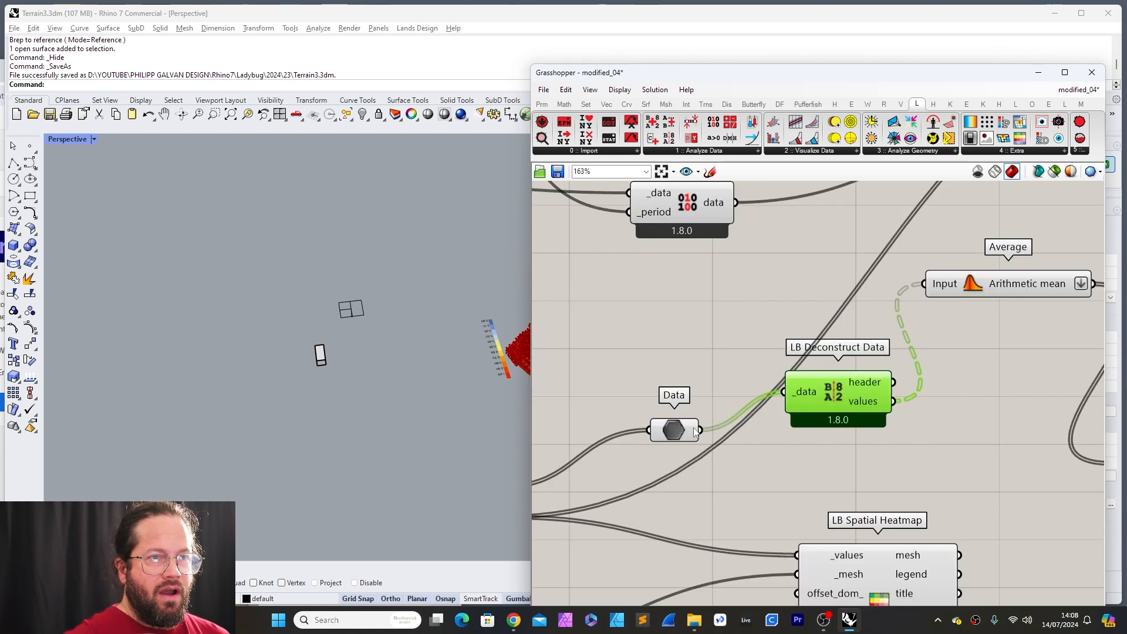
Step: Line up the Data parameter with LB Deconstruct Data and check the description of LB Outdoor Solar MRT's fract_body_exp_ input
{"action": "left_click_drag", "start_coordinate": [677, 436], "coordinate": [687, 399]}
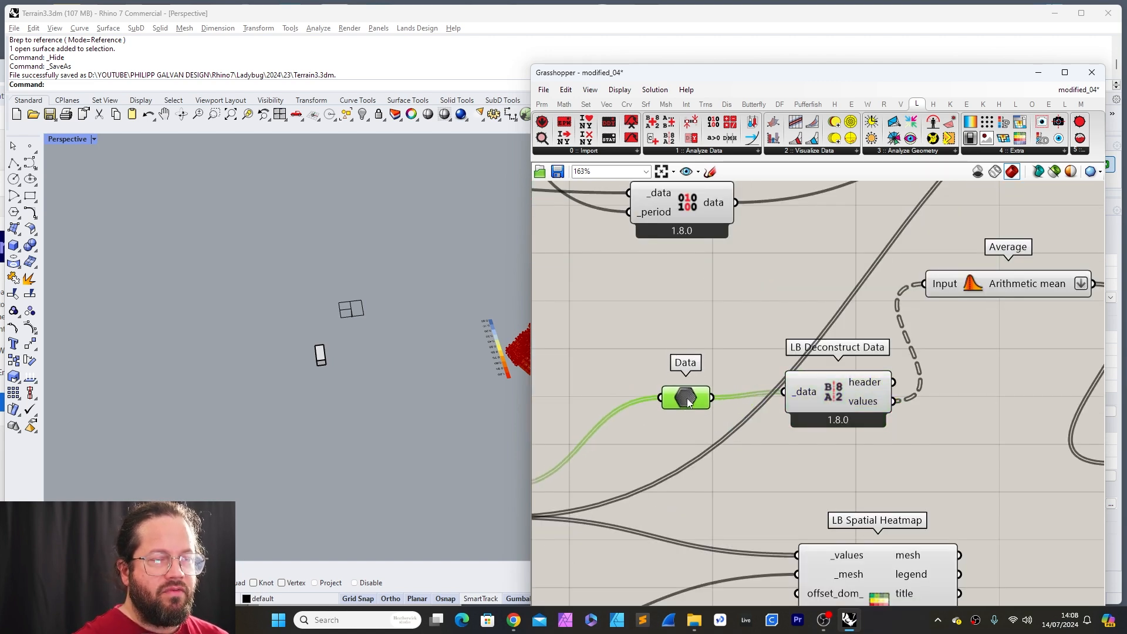
{"action": "scroll", "coordinate": [681, 428], "scroll_direction": "down", "scroll_amount": 4}
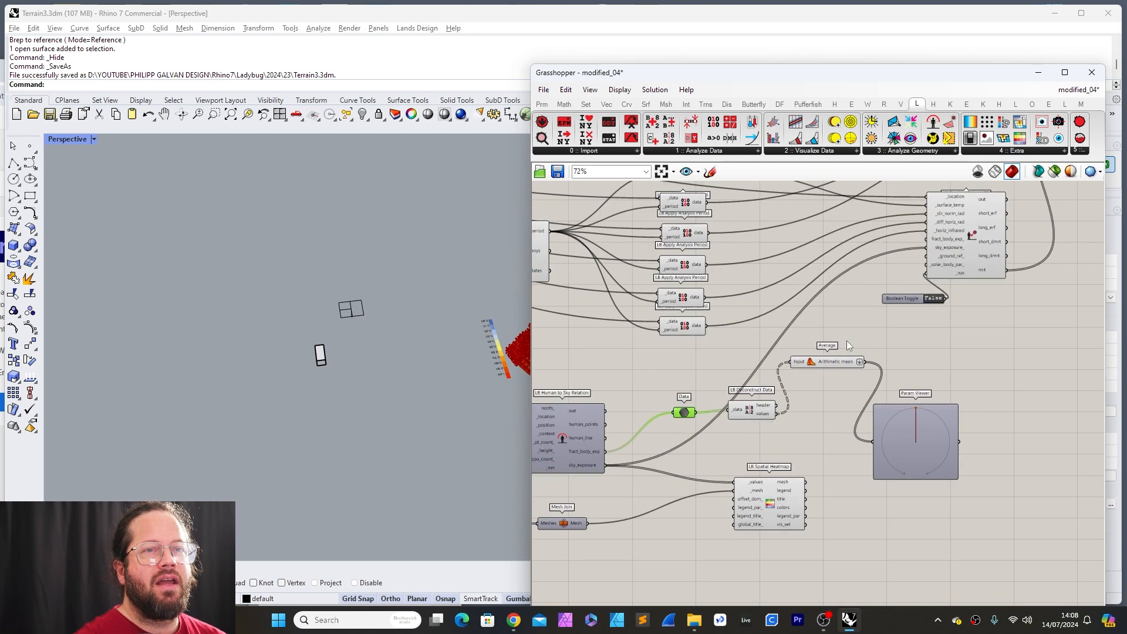
{"action": "scroll", "coordinate": [951, 249], "scroll_direction": "up", "scroll_amount": 3}
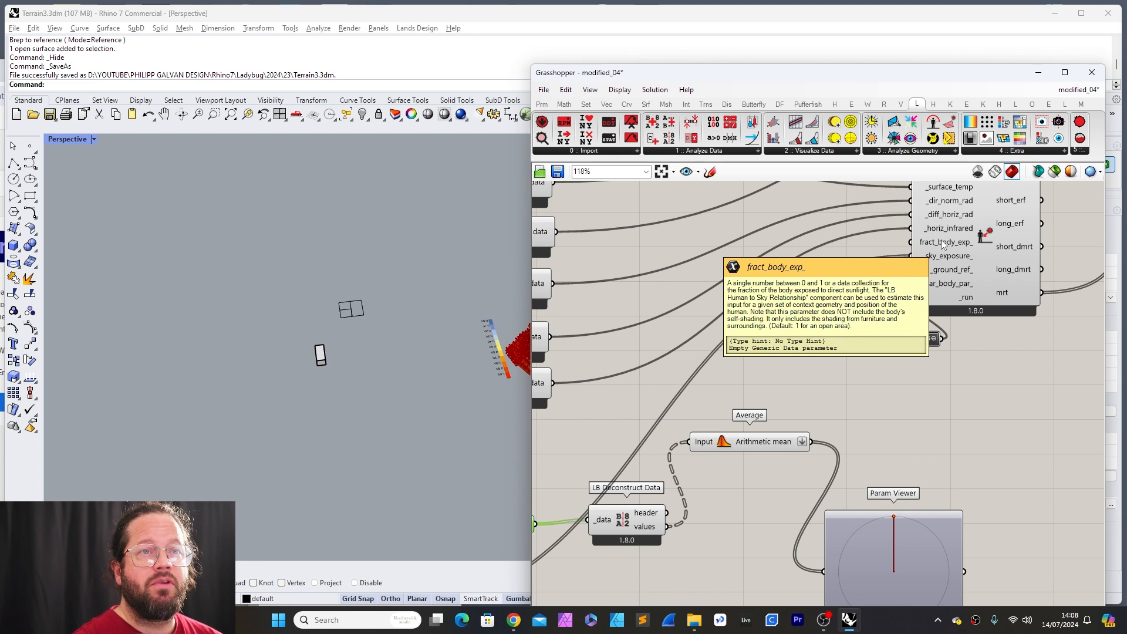
Step: Shift the LB Deconstruct Data component slightly closer to the Data parameter that feeds it
{"action": "scroll", "coordinate": [820, 382], "scroll_direction": "down", "scroll_amount": 1}
{"action": "scroll", "coordinate": [637, 496], "scroll_direction": "up", "scroll_amount": 2}
{"action": "left_click", "coordinate": [634, 499]}
{"action": "left_click", "coordinate": [561, 509]}
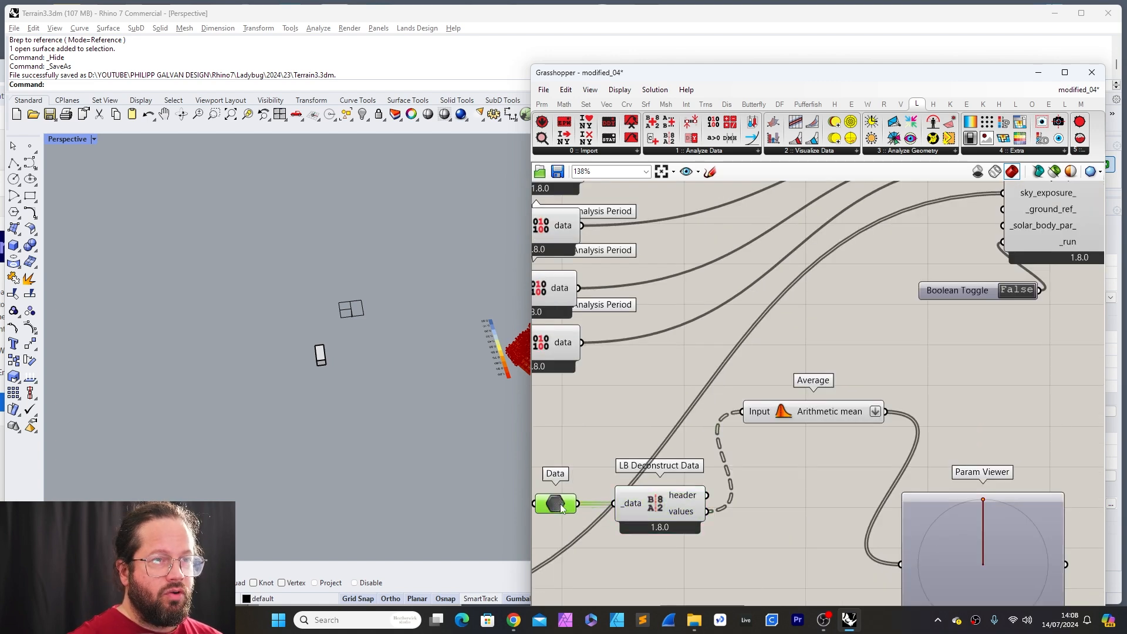
{"action": "left_click_drag", "start_coordinate": [645, 506], "coordinate": [647, 498]}
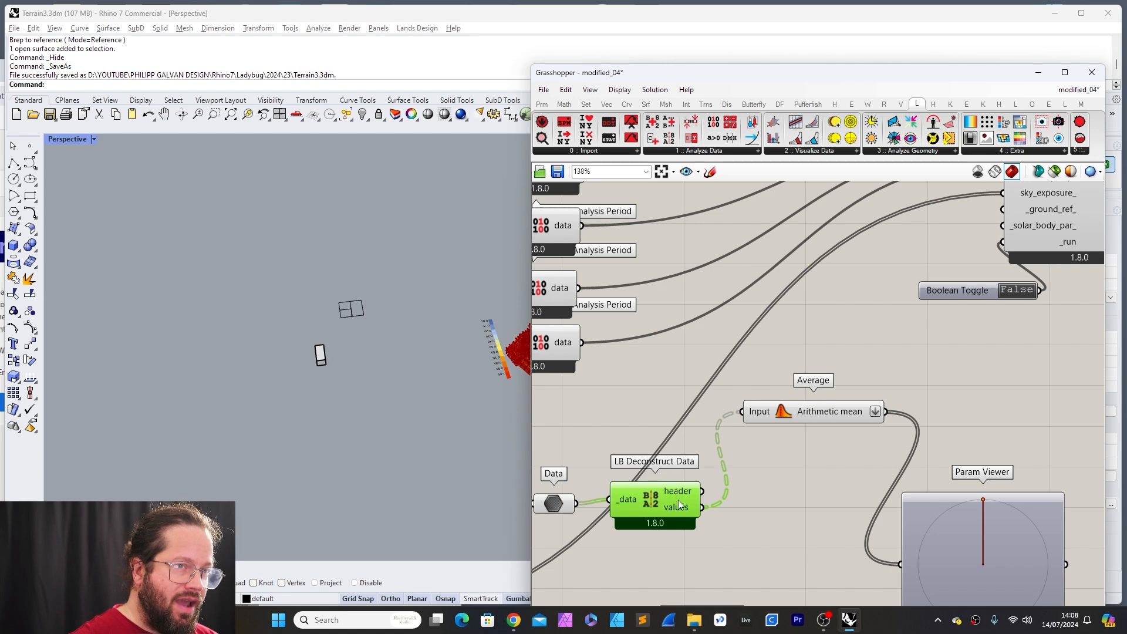
{"action": "left_click_drag", "start_coordinate": [664, 505], "coordinate": [662, 503]}
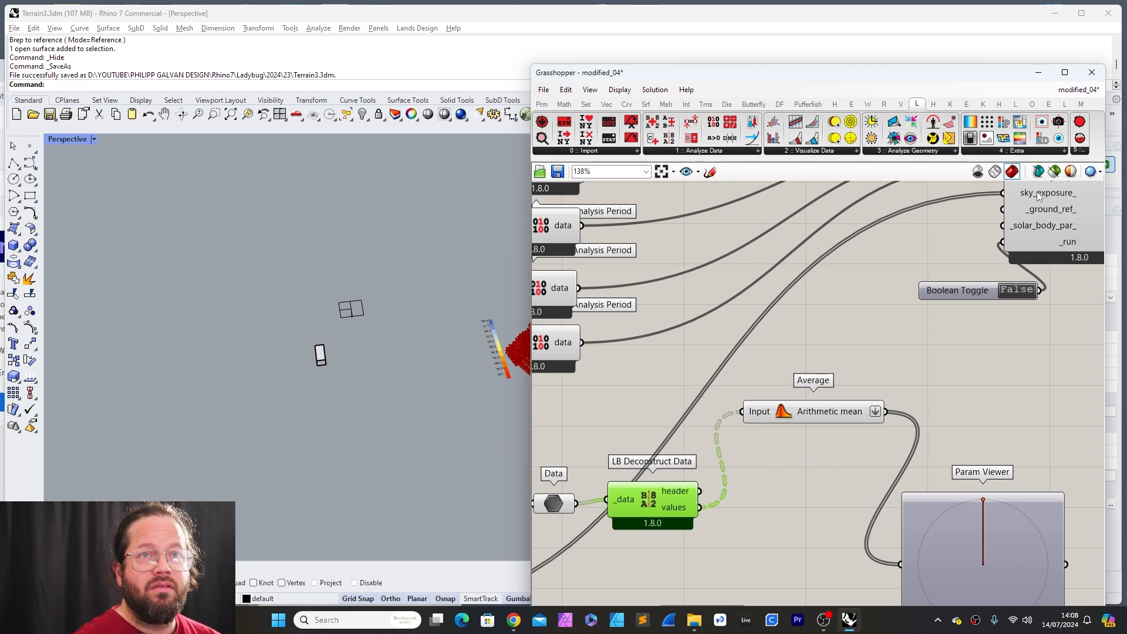
Step: Review the body exposure chain from LB Human to Sky Relation's fract_body_exp output through Data, LB Deconstruct Data and Average
{"action": "scroll", "coordinate": [821, 412], "scroll_direction": "down", "scroll_amount": 2}
{"action": "scroll", "coordinate": [819, 379], "scroll_direction": "down", "scroll_amount": 2}
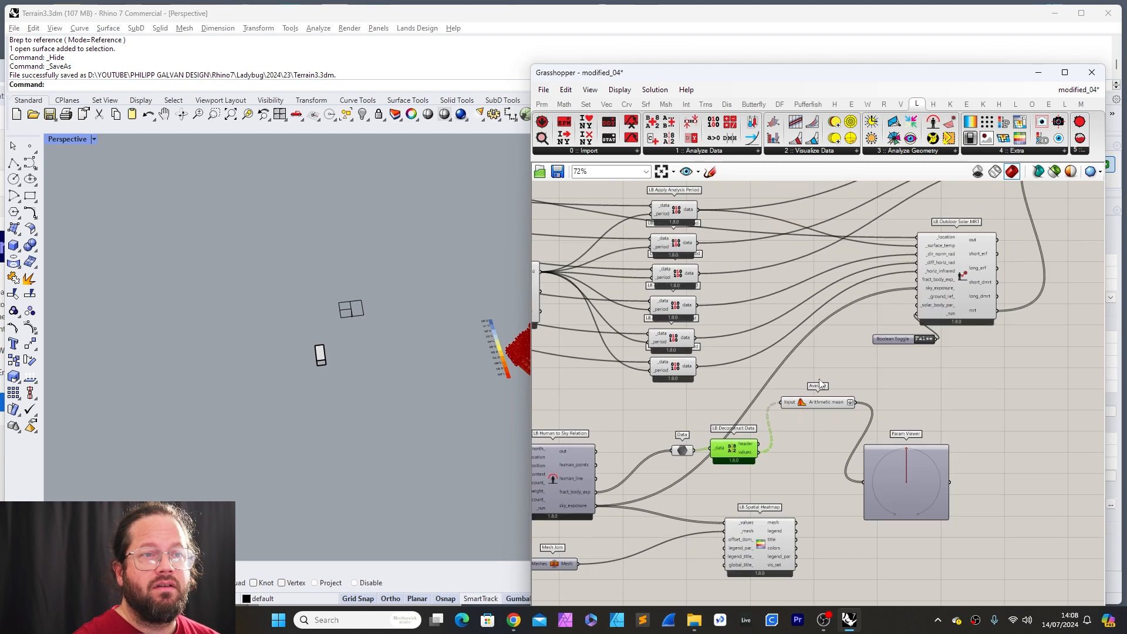
{"action": "scroll", "coordinate": [745, 441], "scroll_direction": "up", "scroll_amount": 3}
{"action": "scroll", "coordinate": [681, 457], "scroll_direction": "up", "scroll_amount": 3}
{"action": "left_click", "coordinate": [626, 454]}
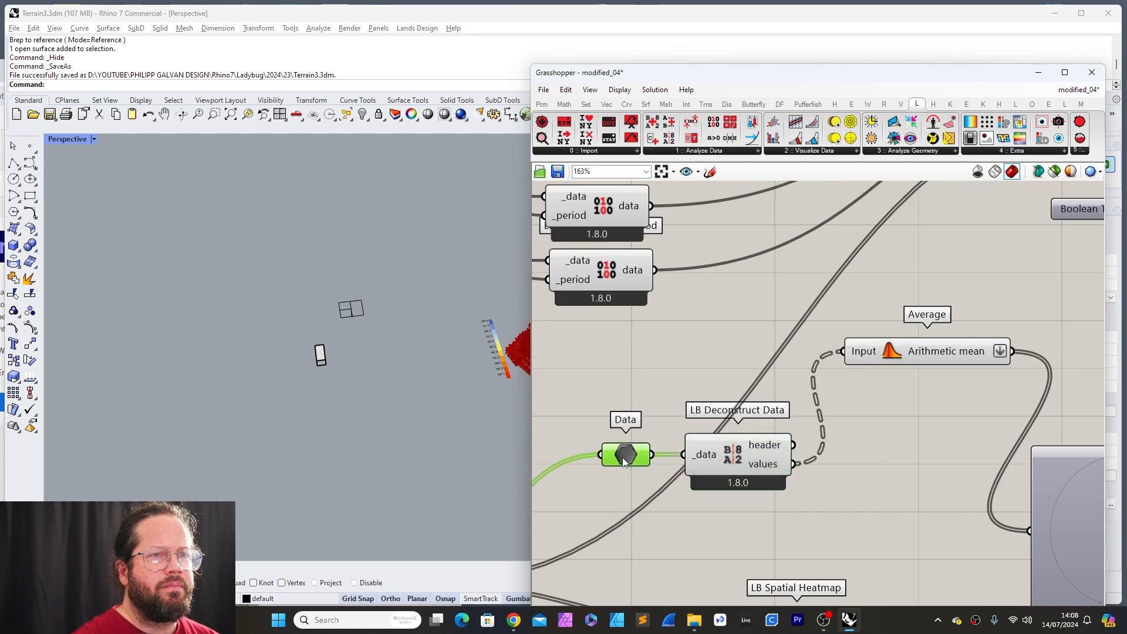
{"action": "scroll", "coordinate": [837, 411], "scroll_direction": "down", "scroll_amount": 5}
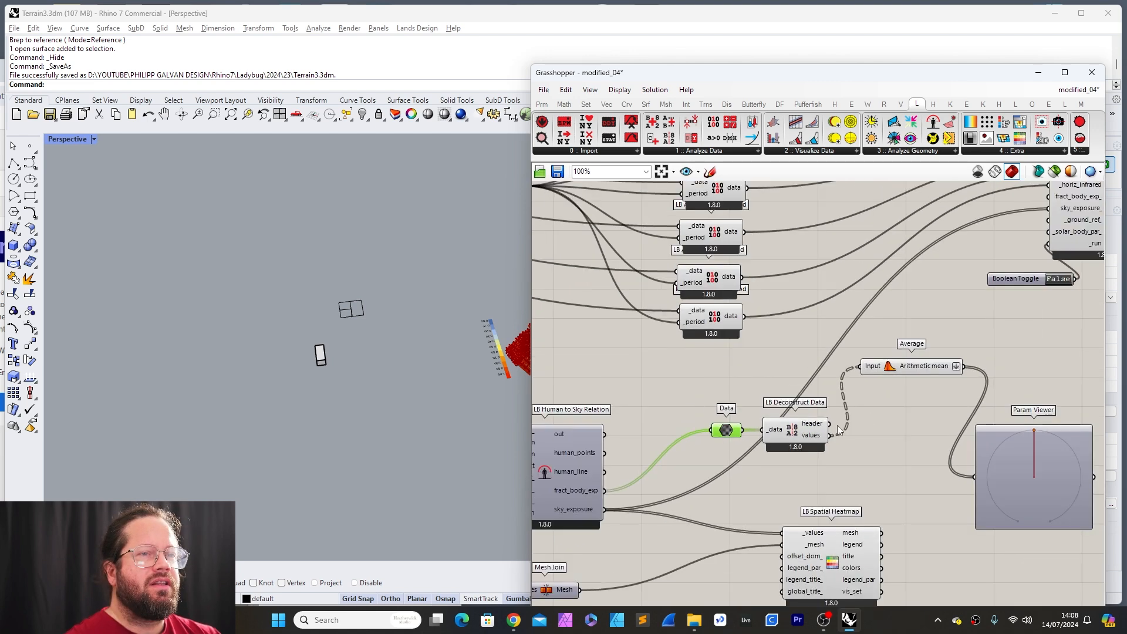
{"action": "scroll", "coordinate": [573, 491], "scroll_direction": "up", "scroll_amount": 5}
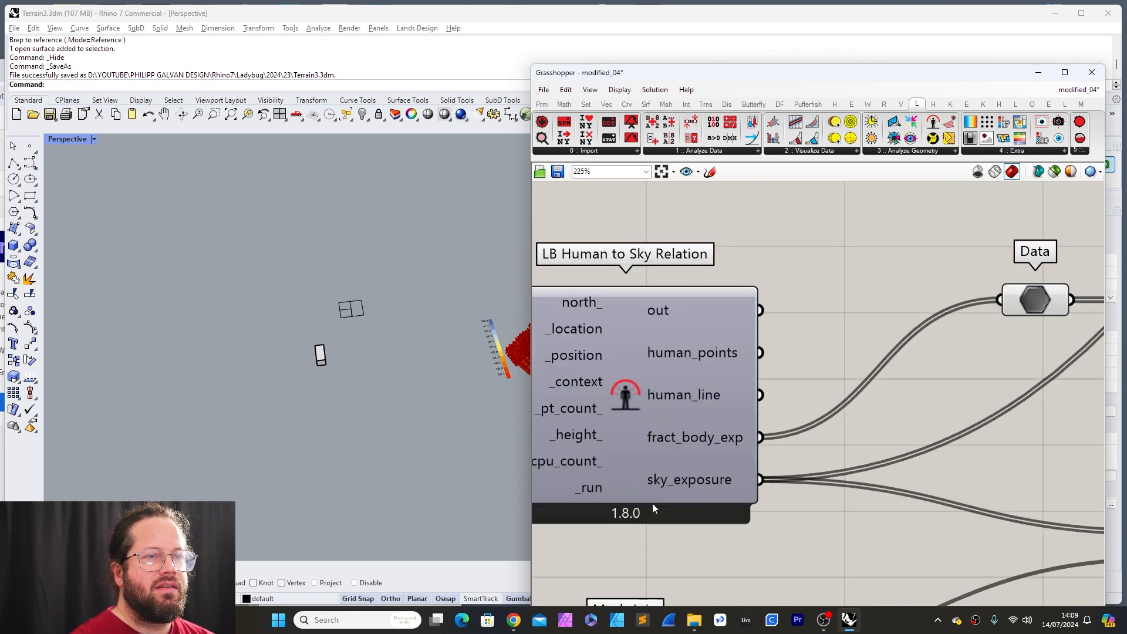
{"action": "mouse_move", "coordinate": [693, 437]}
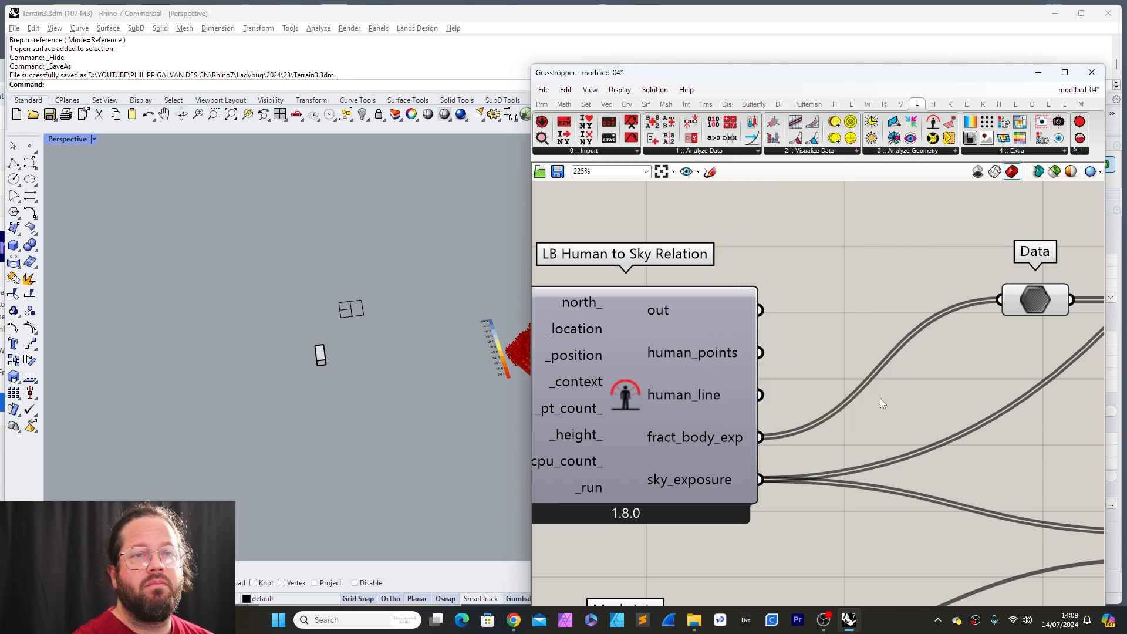
Step: Place the Average component level with LB Deconstruct Data and delete the Param Viewer connected to it
{"action": "scroll", "coordinate": [879, 398], "scroll_direction": "down", "scroll_amount": 5}
{"action": "scroll", "coordinate": [903, 378], "scroll_direction": "up", "scroll_amount": 5}
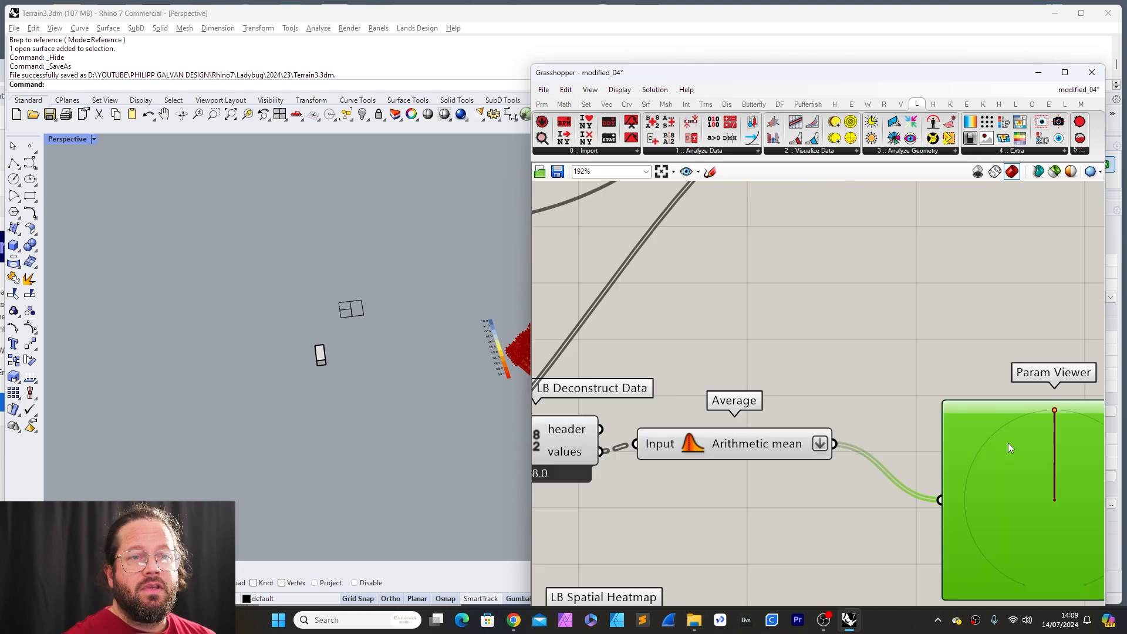
{"action": "key", "text": "Delete"}
{"action": "scroll", "coordinate": [947, 459], "scroll_direction": "down", "scroll_amount": 3}
{"action": "scroll", "coordinate": [844, 493], "scroll_direction": "up", "scroll_amount": 4}
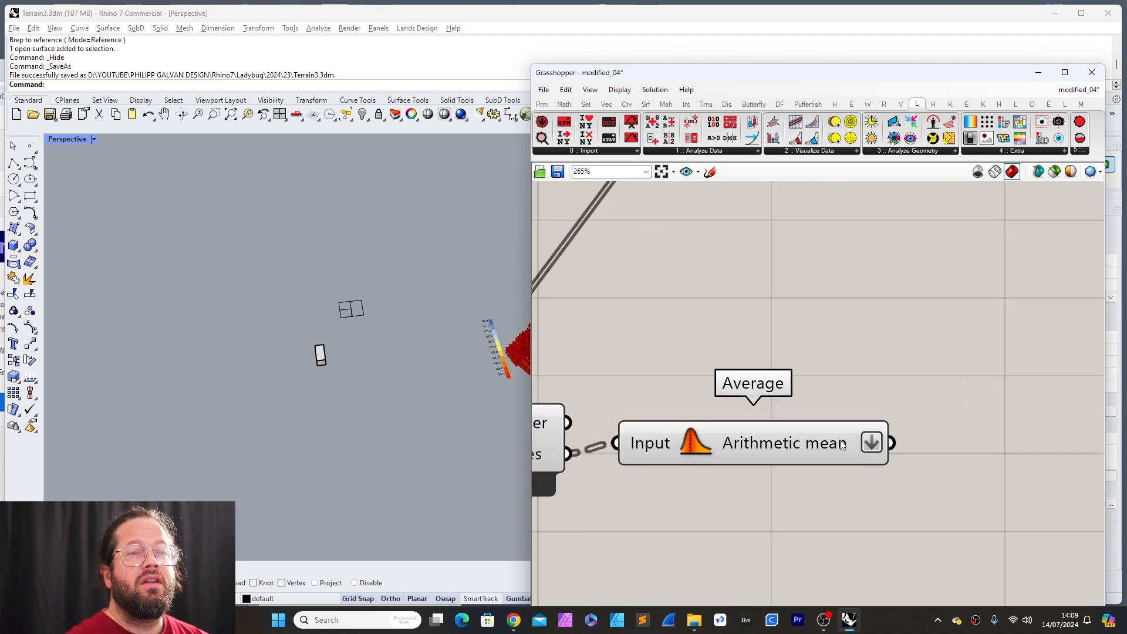
Step: Adjust the spacing of the Data parameter and LB Deconstruct Data in the row leading to Average
{"action": "left_click", "coordinate": [843, 446]}
{"action": "scroll", "coordinate": [842, 434], "scroll_direction": "down", "scroll_amount": 3}
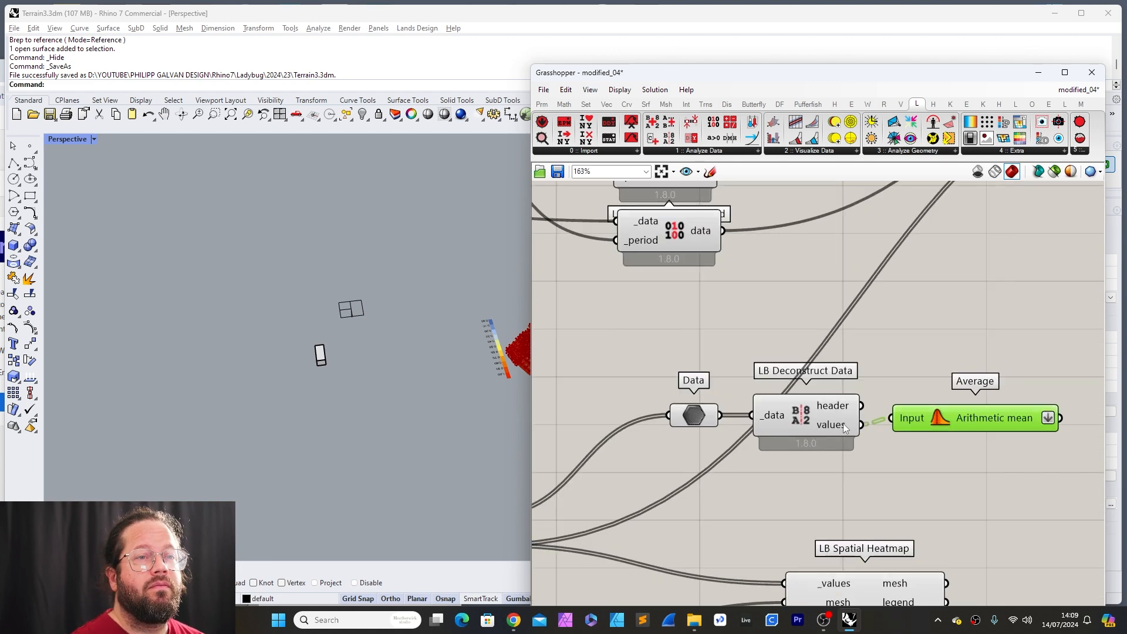
{"action": "left_click_drag", "start_coordinate": [692, 418], "coordinate": [676, 422]}
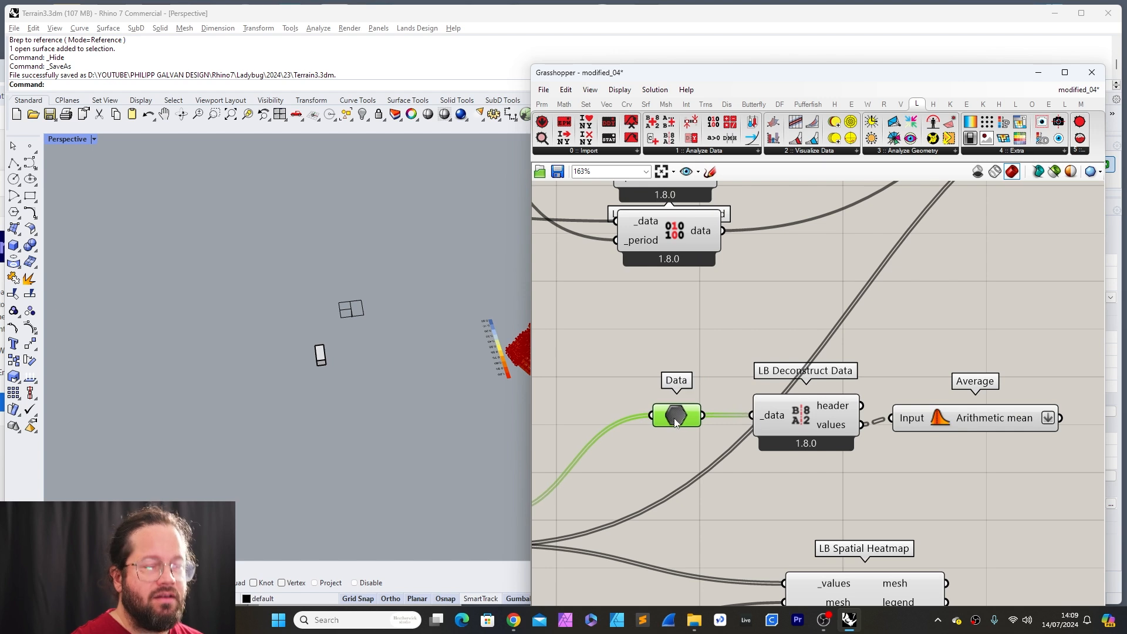
{"action": "mouse_move", "coordinate": [678, 418]}
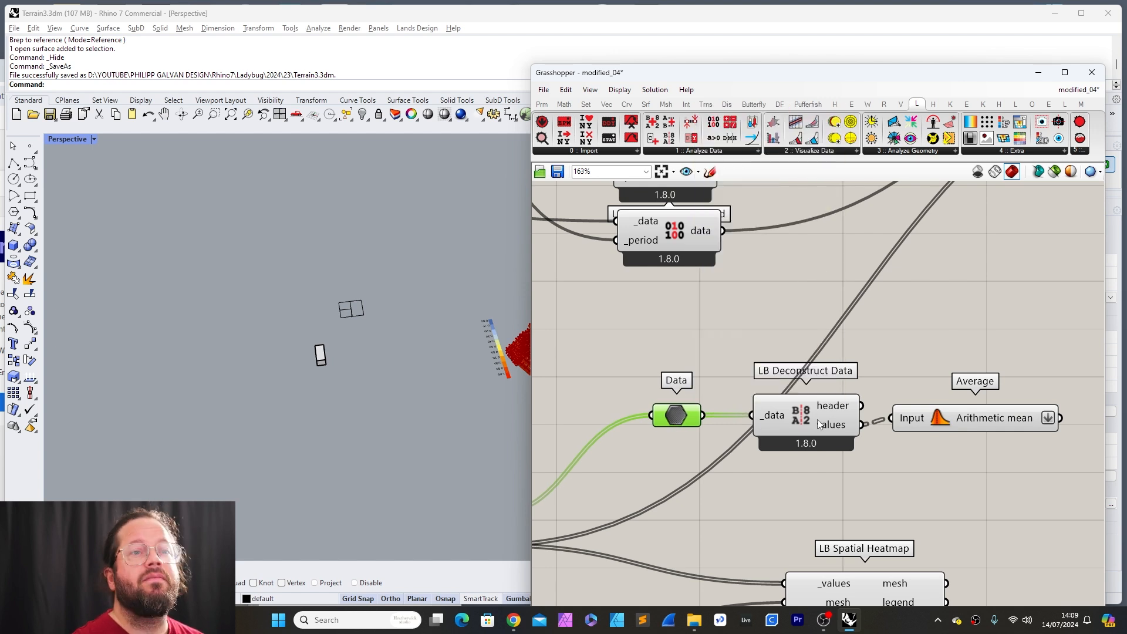
{"action": "left_click_drag", "start_coordinate": [818, 417], "coordinate": [801, 415]}
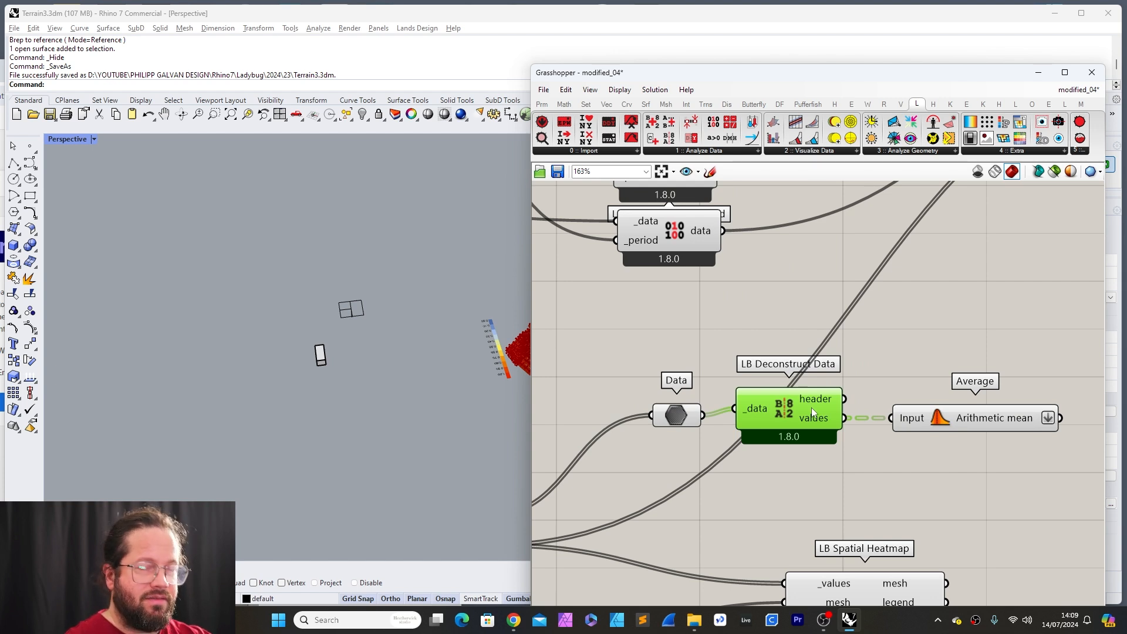
{"action": "mouse_move", "coordinate": [685, 416]}
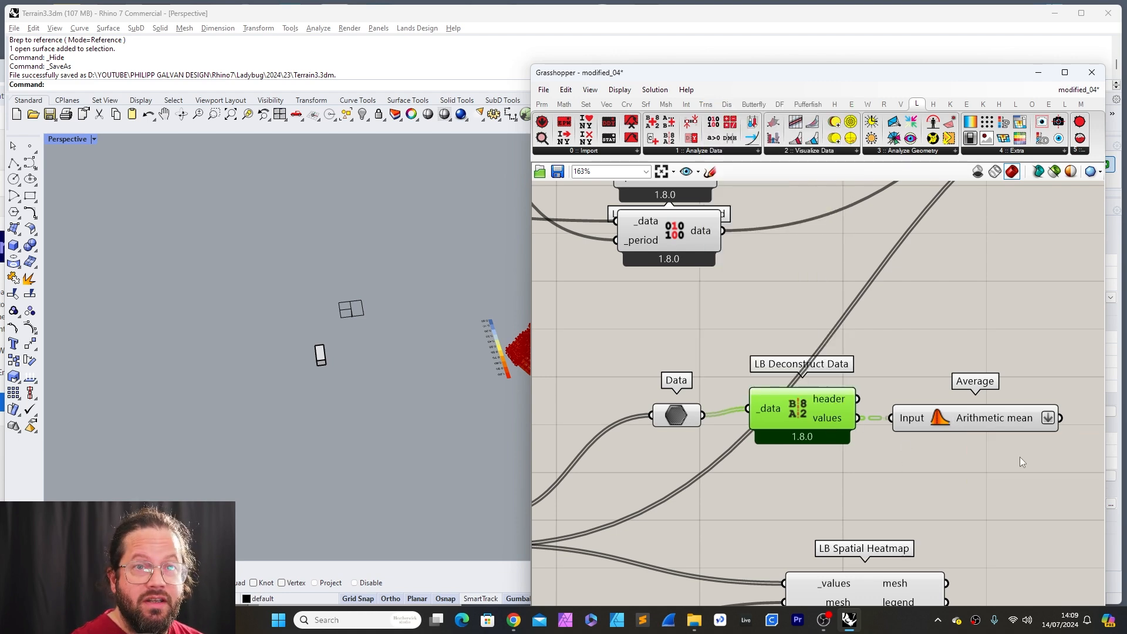
Step: Remove the Flatten setting from the Average component's Arithmetic mean output and inspect its branch structure
{"action": "right_click_drag", "start_coordinate": [1019, 457], "coordinate": [851, 497]}
{"action": "right_click", "coordinate": [880, 456]}
{"action": "left_click", "coordinate": [911, 504]}
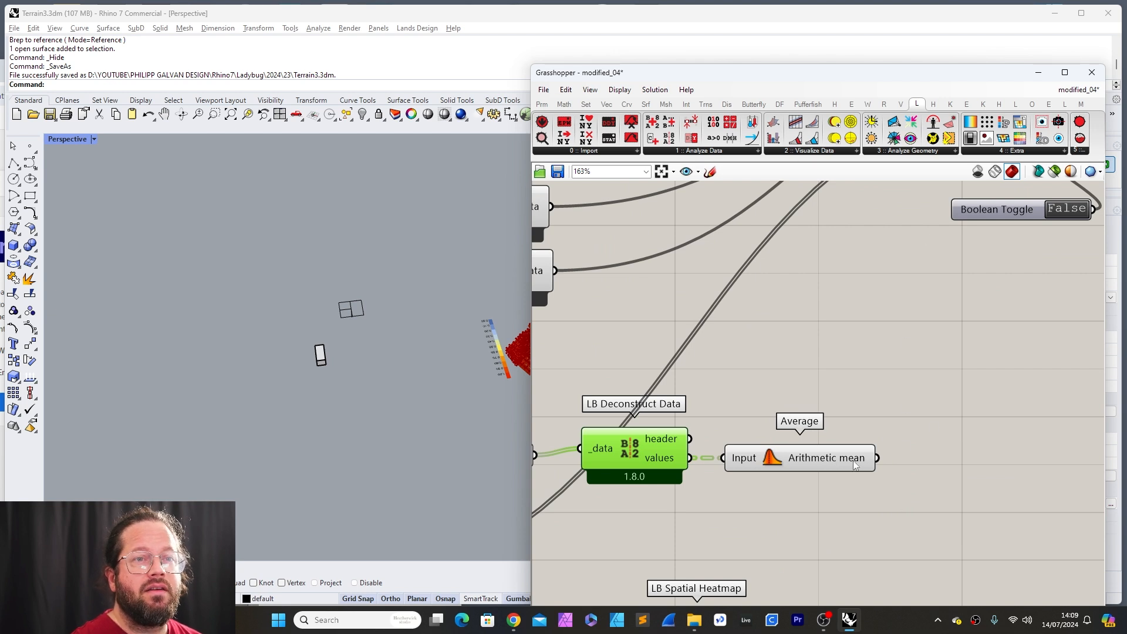
{"action": "mouse_move", "coordinate": [854, 465]}
{"action": "right_click_drag", "start_coordinate": [855, 465], "coordinate": [839, 350]}
{"action": "scroll", "coordinate": [842, 346], "scroll_direction": "up", "scroll_amount": 1}
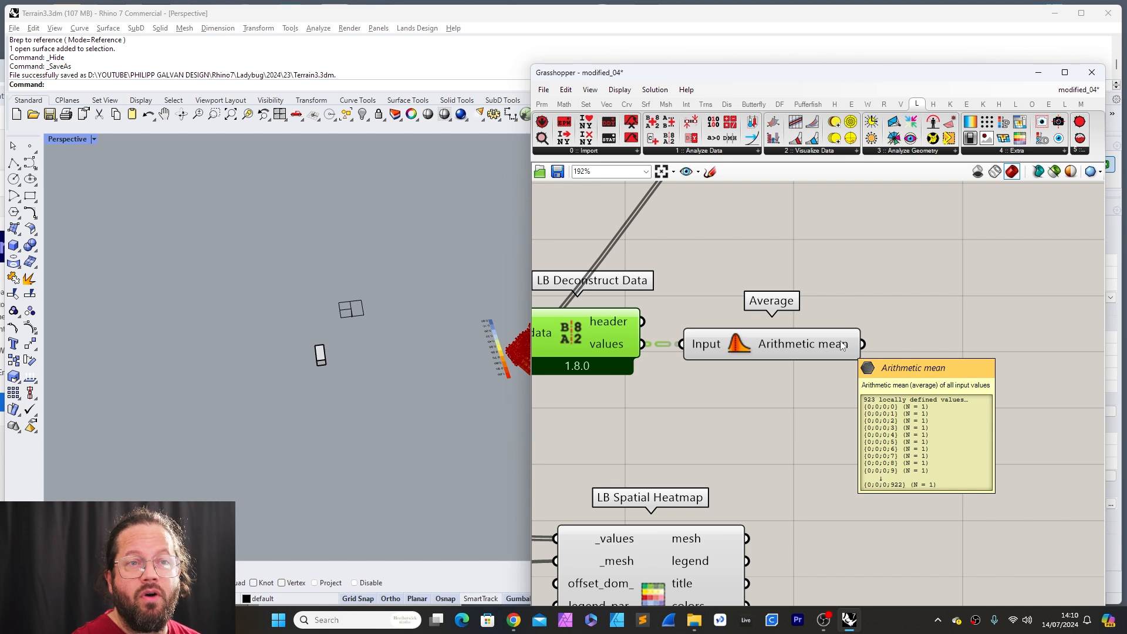
Step: Flatten the Average component's Arithmetic mean output again
{"action": "left_click", "coordinate": [826, 346]}
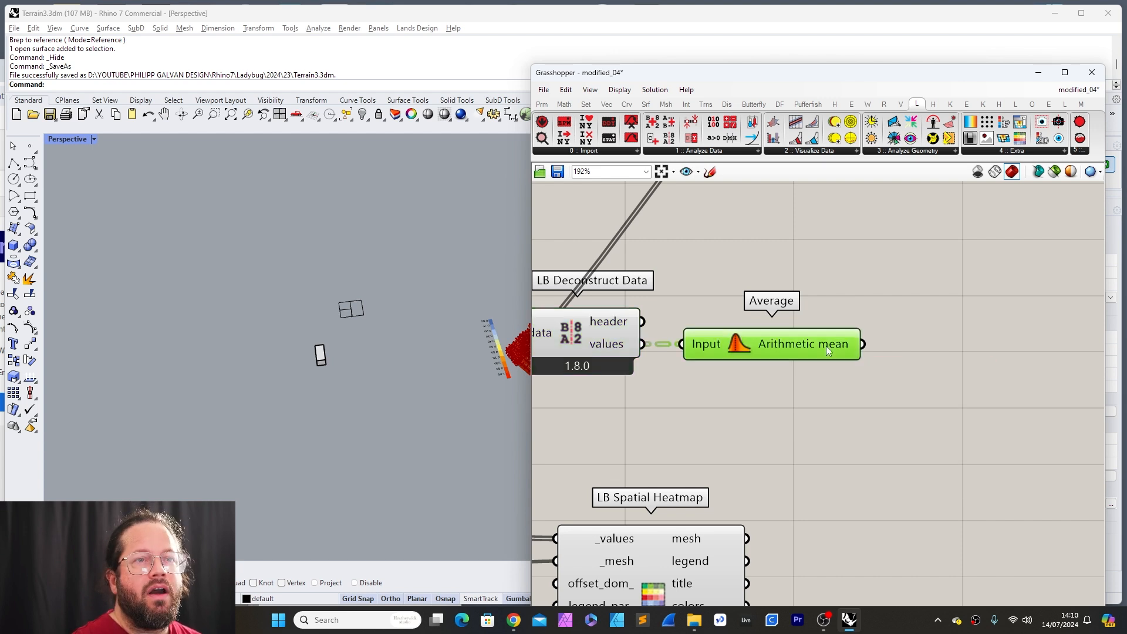
{"action": "right_click", "coordinate": [826, 346]}
{"action": "left_click", "coordinate": [883, 414]}
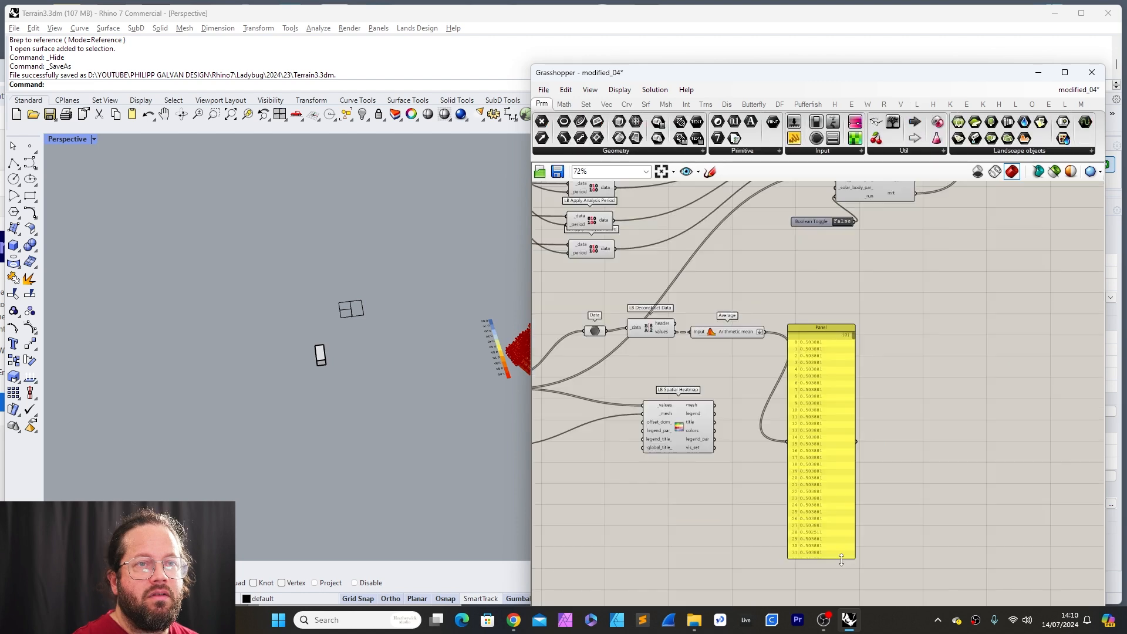
Step: Read the averaged body exposure values in the Panel from the first to the last entry
{"action": "scroll", "coordinate": [827, 455], "scroll_direction": "up", "scroll_amount": 4}
{"action": "scroll", "coordinate": [788, 433], "scroll_direction": "down", "scroll_amount": 2}
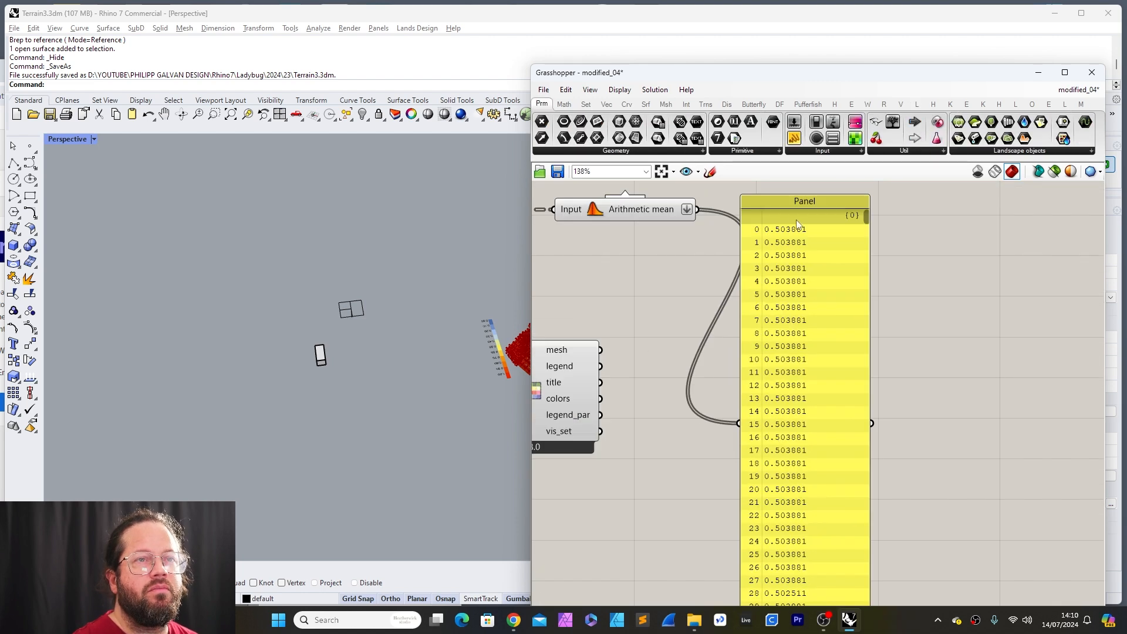
{"action": "scroll", "coordinate": [832, 429], "scroll_direction": "down", "scroll_amount": 4}
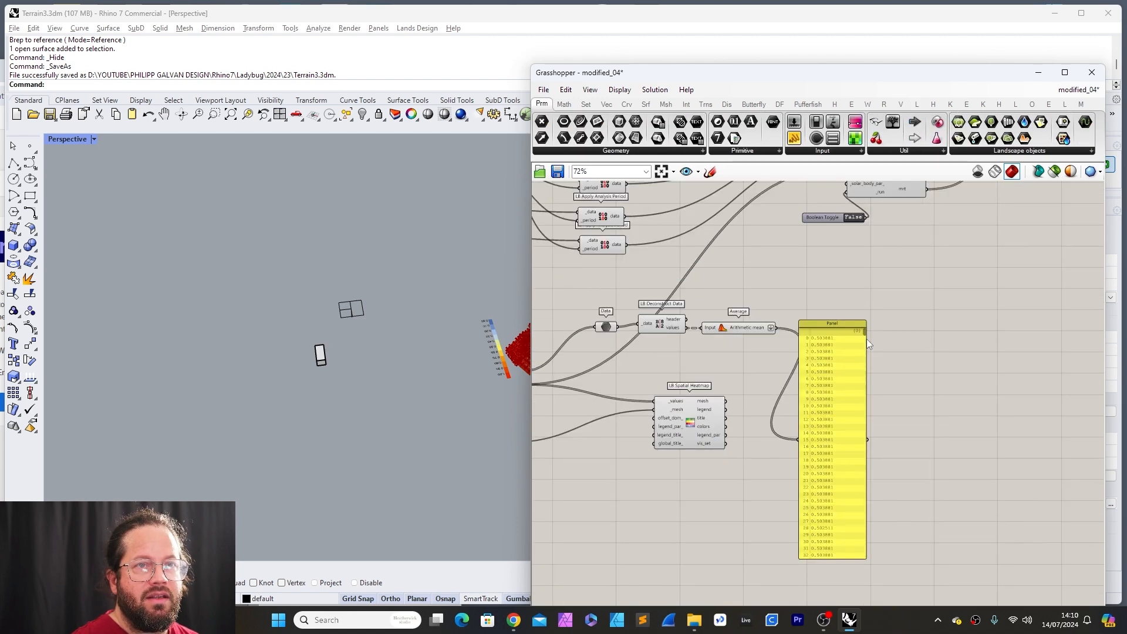
{"action": "left_click_drag", "start_coordinate": [865, 330], "coordinate": [861, 558]}
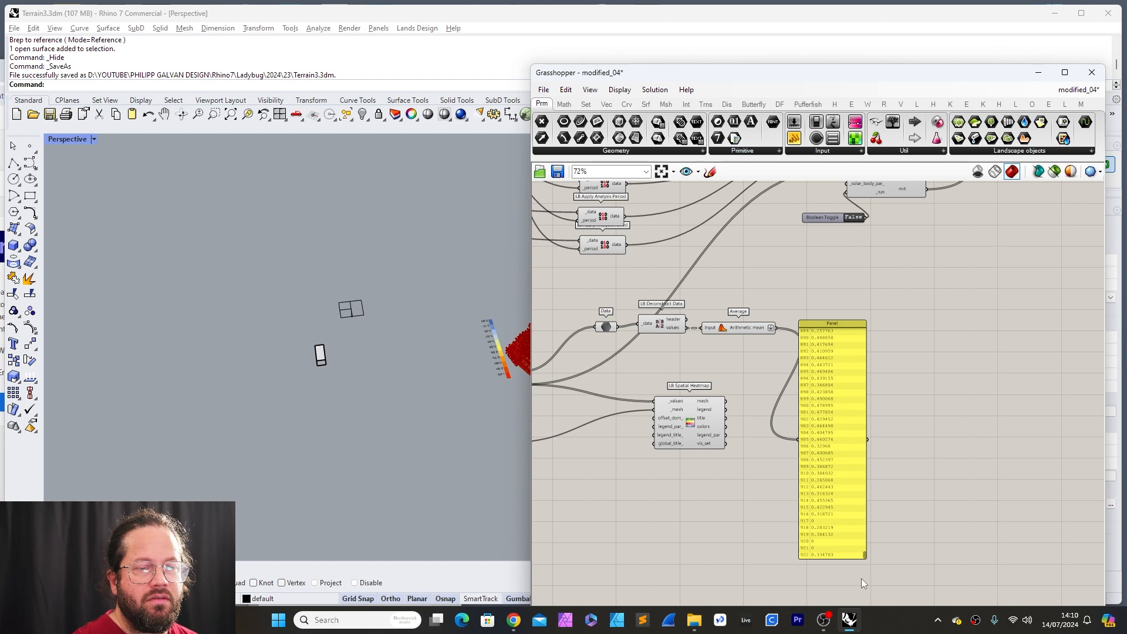
{"action": "scroll", "coordinate": [903, 539], "scroll_direction": "down", "scroll_amount": 3}
Step: Trace the averaged values back to LB Human to Sky Relation and recheck the Panel's list from start to end
{"action": "scroll", "coordinate": [667, 452], "scroll_direction": "up", "scroll_amount": 4}
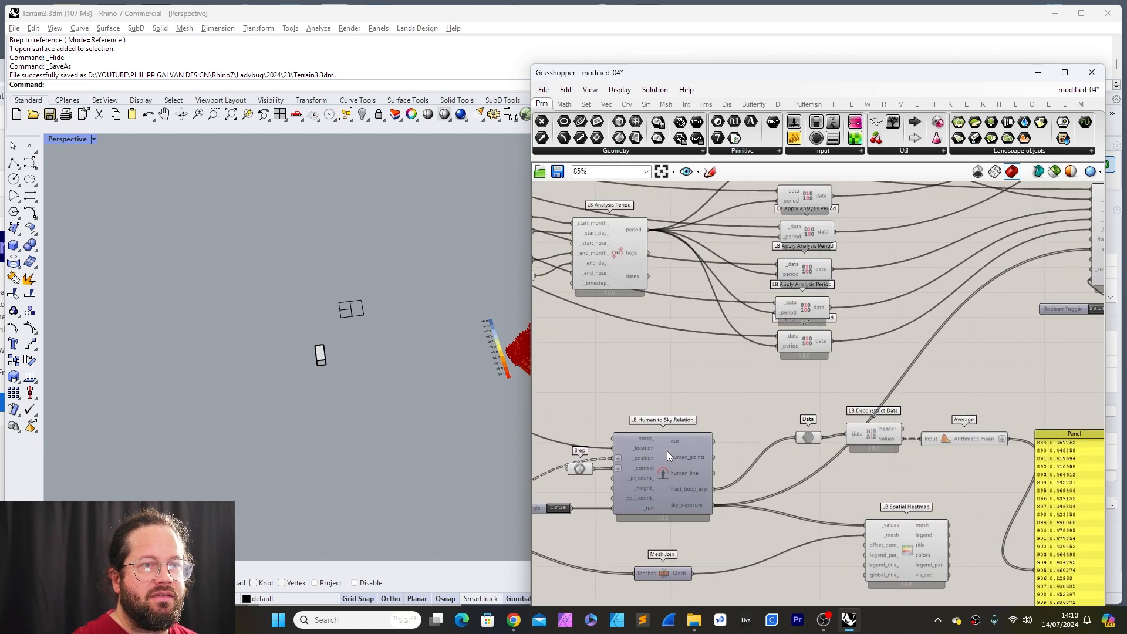
{"action": "scroll", "coordinate": [666, 451], "scroll_direction": "up", "scroll_amount": 3}
{"action": "left_click", "coordinate": [662, 444]}
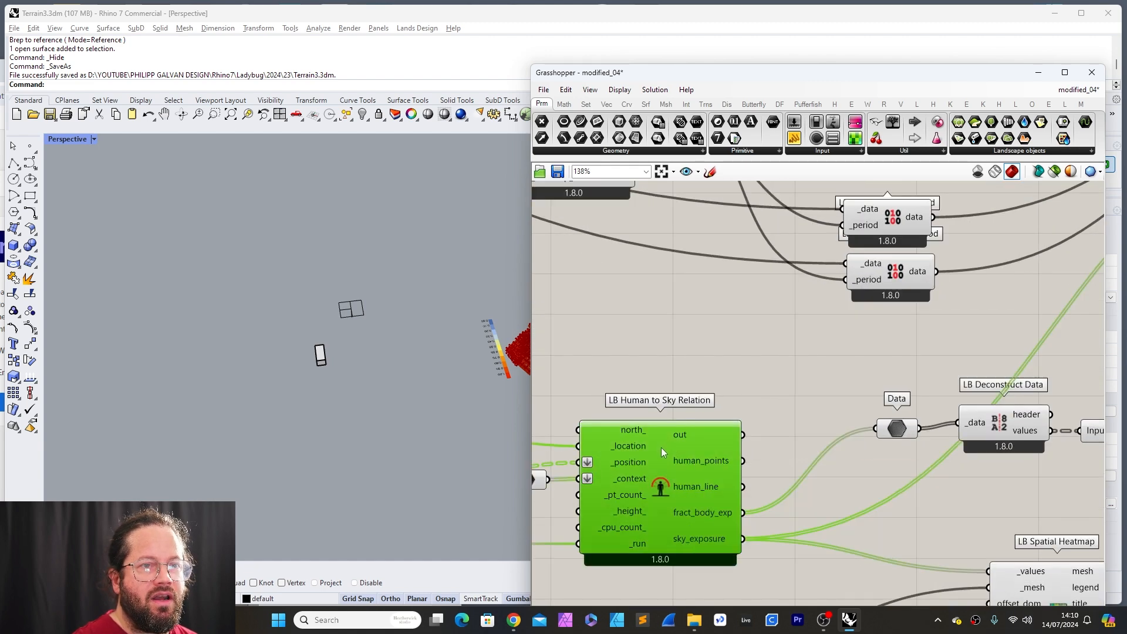
{"action": "scroll", "coordinate": [660, 447], "scroll_direction": "down", "scroll_amount": 5}
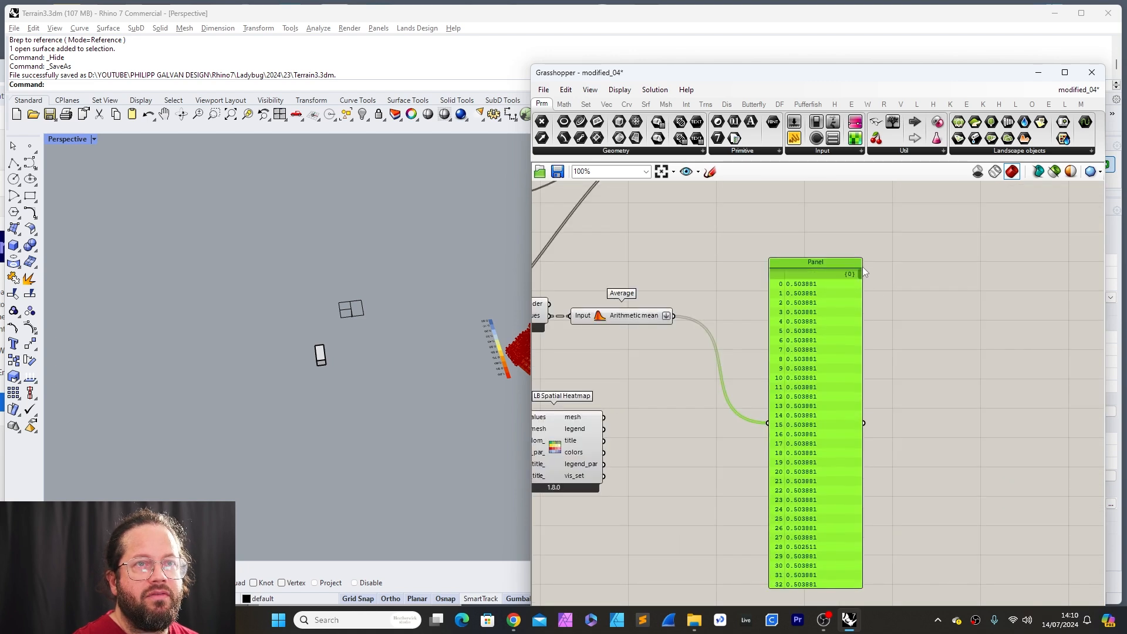
{"action": "mouse_move", "coordinate": [862, 266]}
{"action": "left_mouse_down"}
{"action": "mouse_move", "coordinate": [857, 600]}
{"action": "mouse_move", "coordinate": [854, 263]}
{"action": "left_mouse_up"}
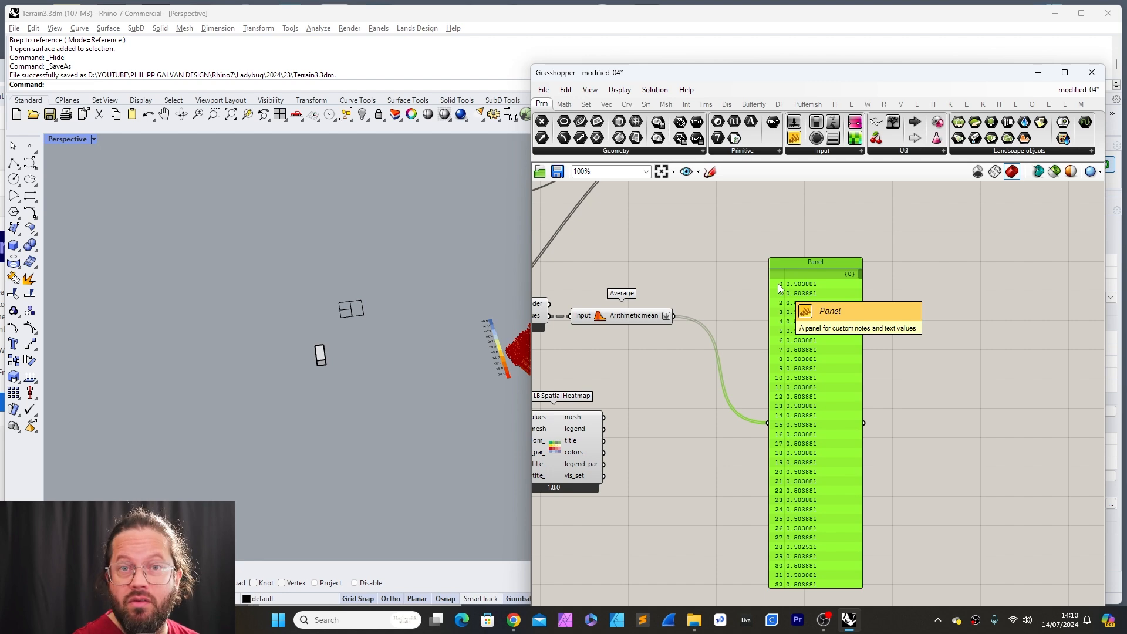
{"action": "left_click_drag", "start_coordinate": [861, 283], "coordinate": [860, 598]}
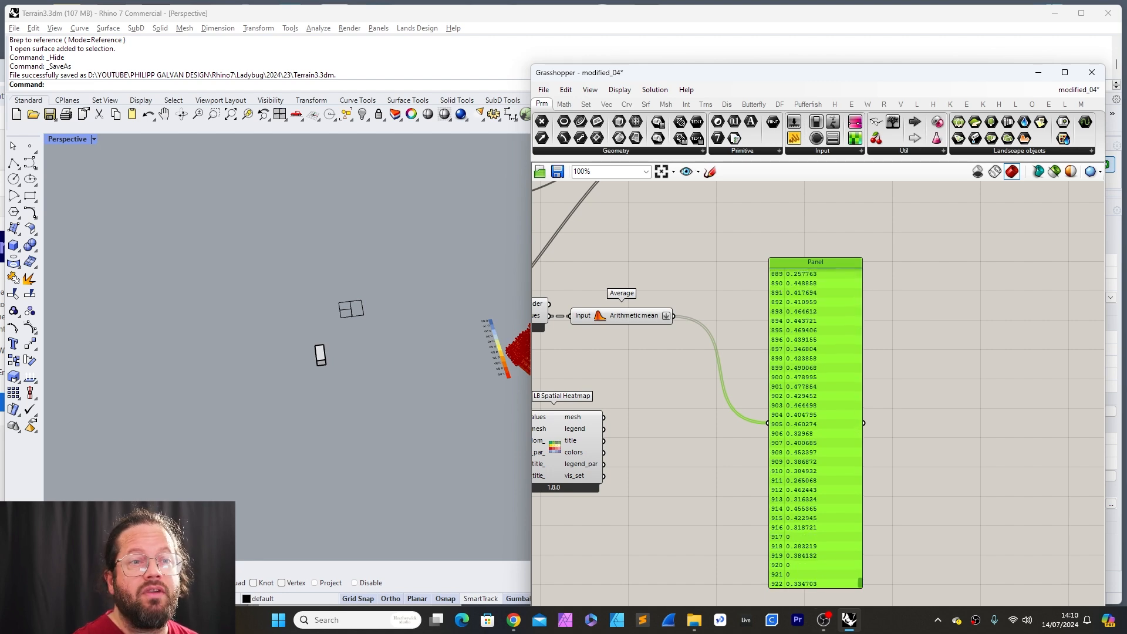
Step: Delete the Panel that lists the averaged body exposure values
{"action": "left_click", "coordinate": [914, 467]}
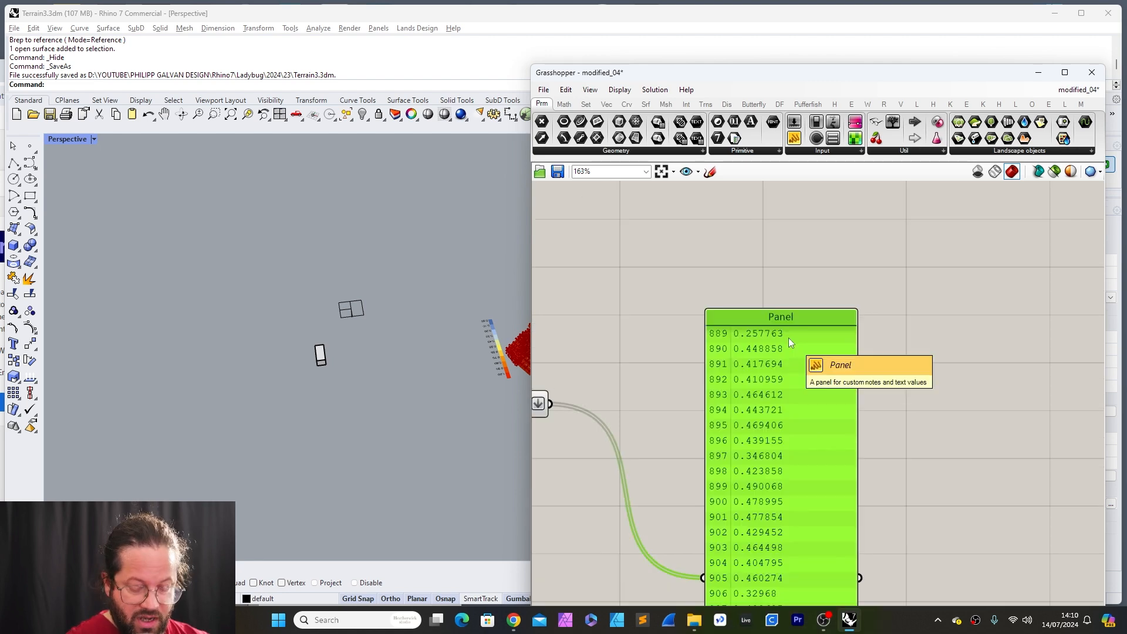
{"action": "key", "text": "Delete"}
{"action": "scroll", "coordinate": [796, 420], "scroll_direction": "down", "scroll_amount": 7}
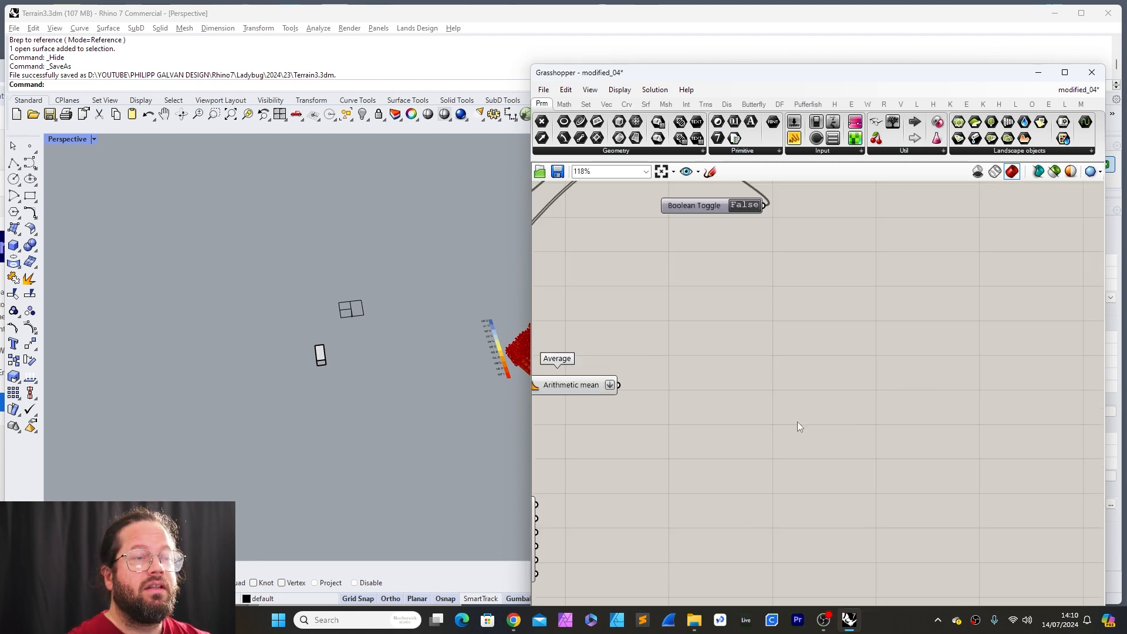
Step: Connect the Average component's Arithmetic mean output to LB Outdoor Solar MRT's fract_body_exp_ input
{"action": "scroll", "coordinate": [722, 411], "scroll_direction": "up", "scroll_amount": 5}
{"action": "left_click_drag", "start_coordinate": [708, 529], "coordinate": [805, 306]}
{"action": "scroll", "coordinate": [774, 247], "scroll_direction": "up", "scroll_amount": 1}
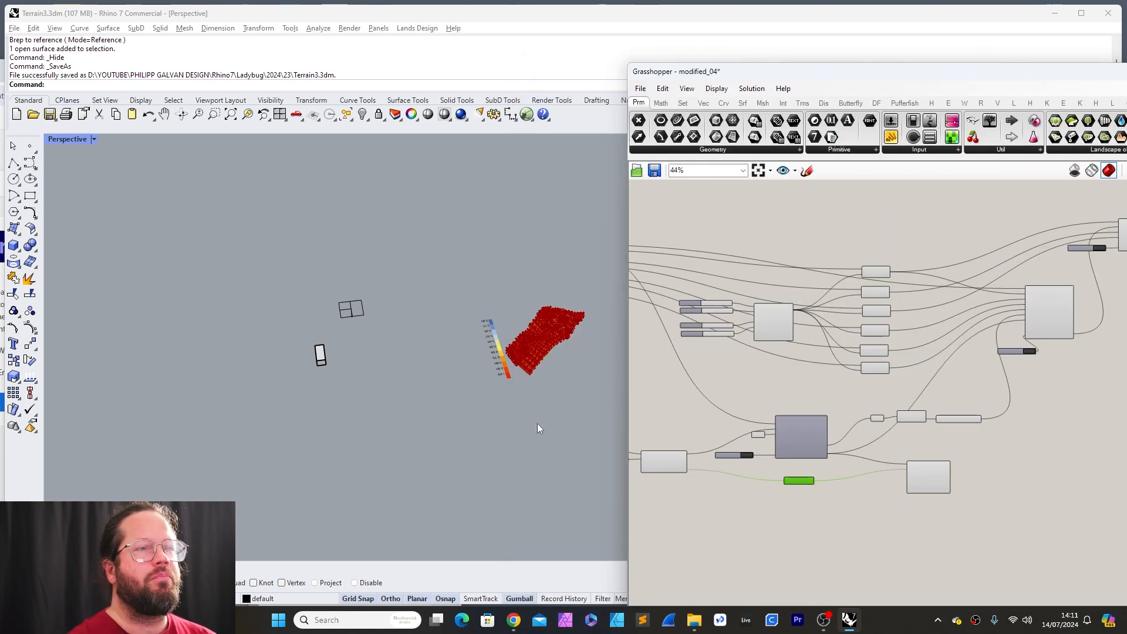
Step: Examine the terrain heatmap in the Rhino viewport and the components downstream of LB Outdoor Solar MRT in the definition
{"action": "scroll", "coordinate": [569, 331], "scroll_direction": "up", "scroll_amount": 14}
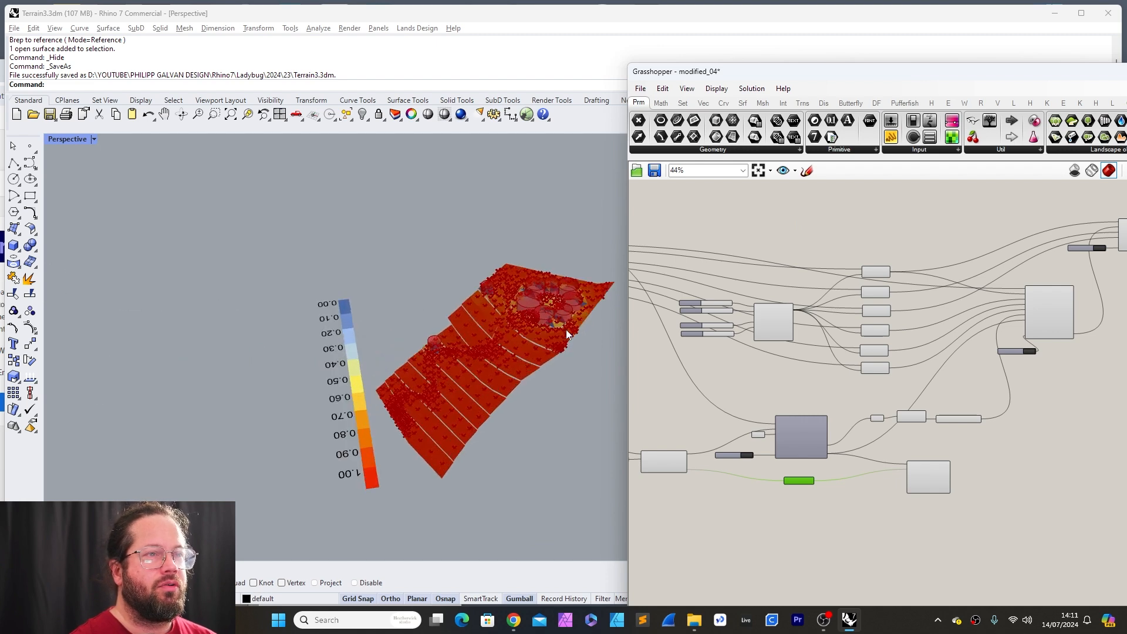
{"action": "right_click_drag", "start_coordinate": [499, 368], "coordinate": [387, 305]}
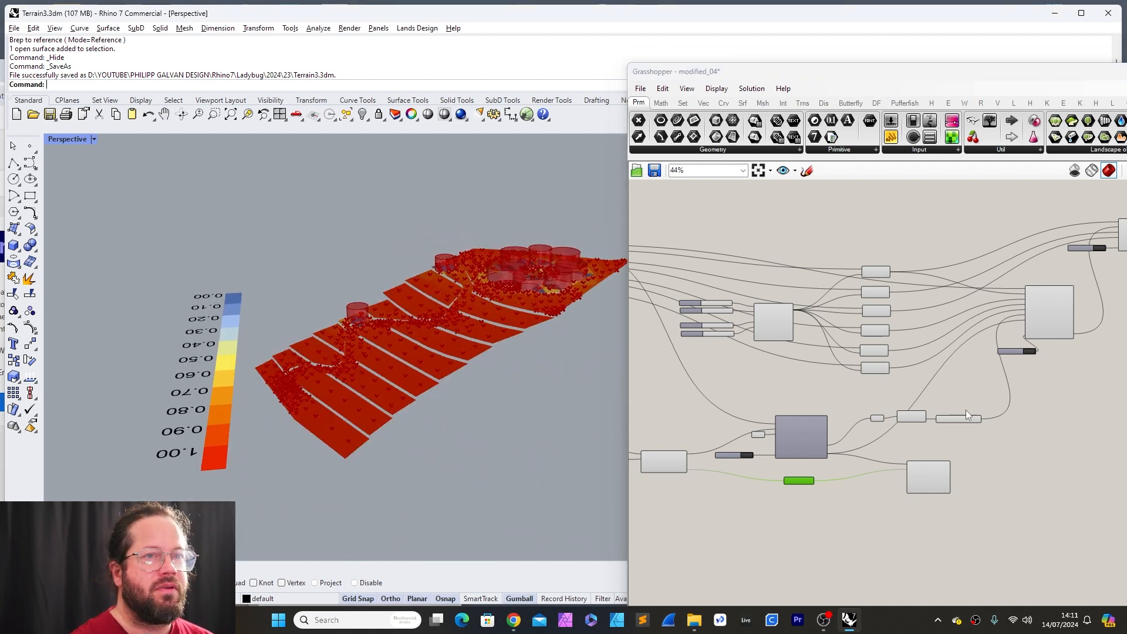
{"action": "left_click", "coordinate": [764, 380]}
{"action": "scroll", "coordinate": [763, 379], "scroll_direction": "down", "scroll_amount": 4}
{"action": "right_click_drag", "start_coordinate": [989, 340], "coordinate": [864, 365]}
{"action": "scroll", "coordinate": [845, 359], "scroll_direction": "up", "scroll_amount": 4}
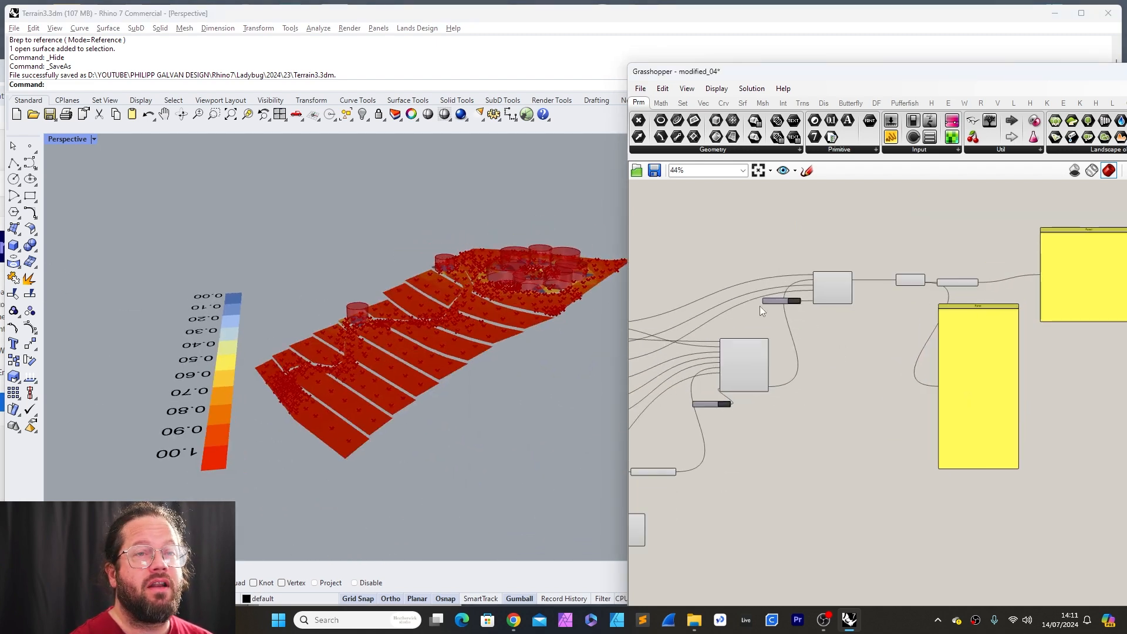
Step: Select Data, LB Deconstruct Data and Average together and move them clear of the LB Human to Sky Relation component
{"action": "scroll", "coordinate": [740, 295], "scroll_direction": "down", "scroll_amount": 3}
{"action": "scroll", "coordinate": [668, 393], "scroll_direction": "up", "scroll_amount": 2}
{"action": "left_click_drag", "start_coordinate": [667, 392], "coordinate": [818, 424]}
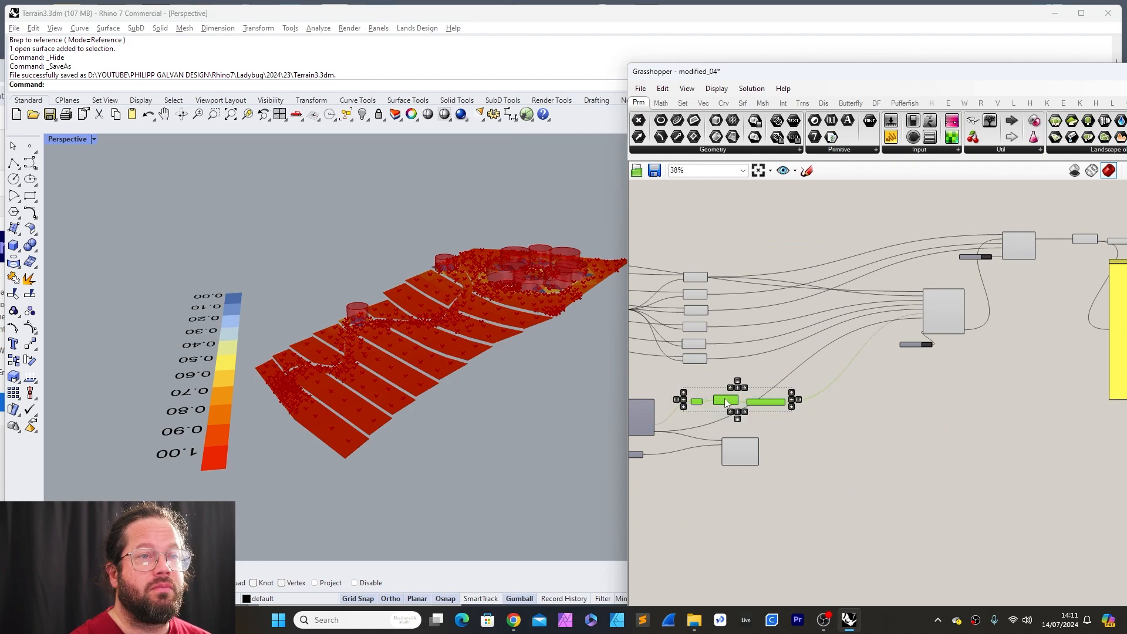
{"action": "left_click_drag", "start_coordinate": [727, 403], "coordinate": [770, 421]}
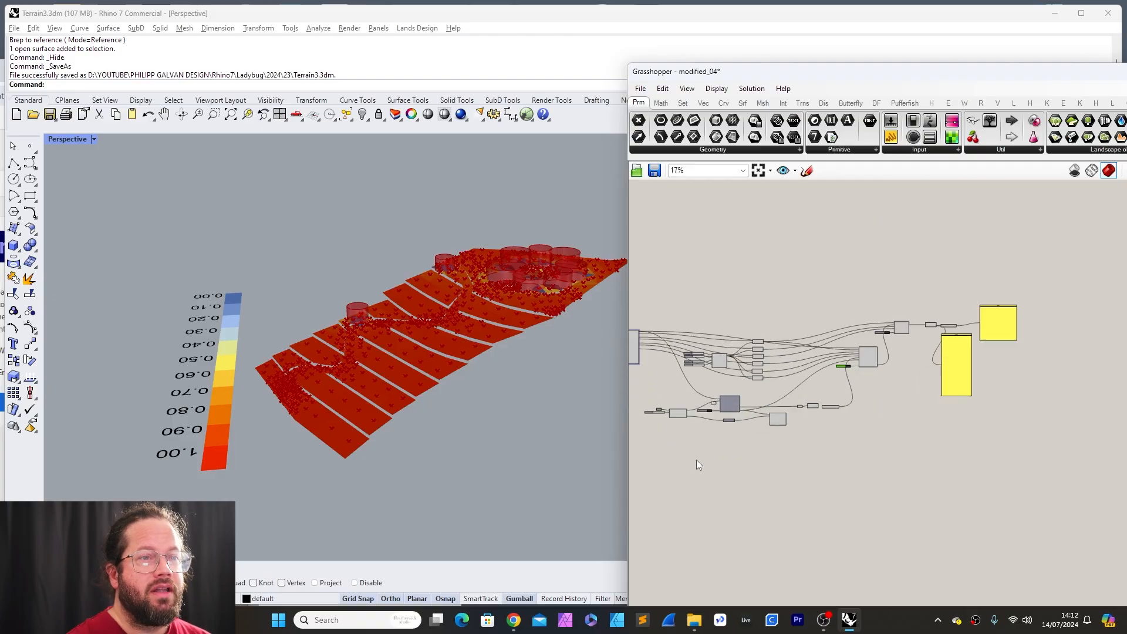
Step: Disconnect the sky_exposure wire from the _values input of LB Spatial Heatmap
{"action": "scroll", "coordinate": [804, 392], "scroll_direction": "up", "scroll_amount": 5}
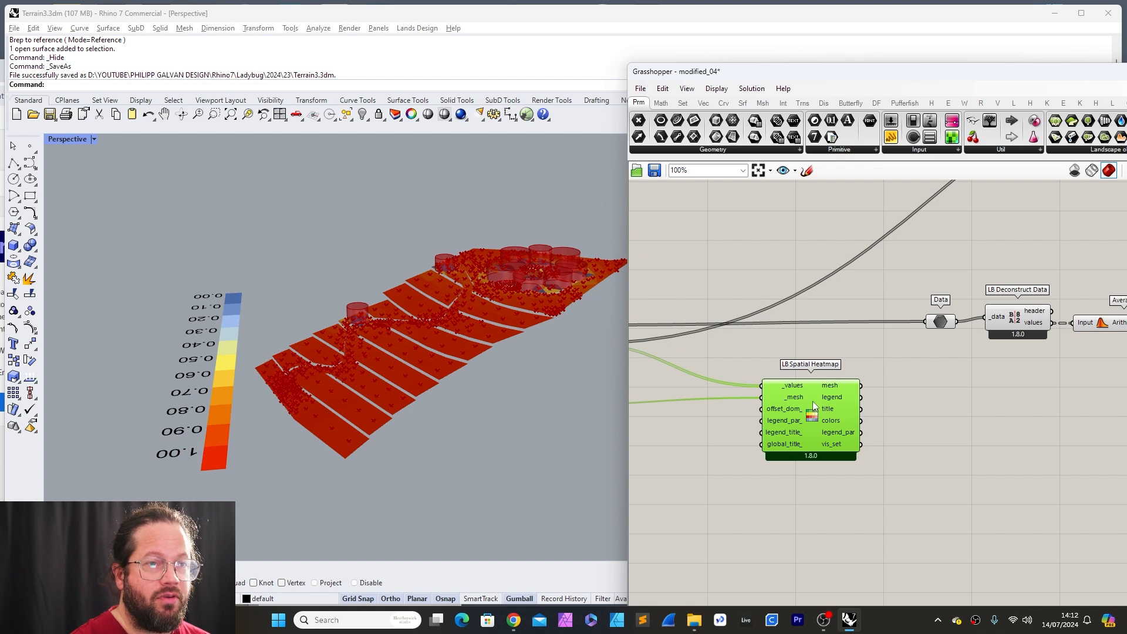
{"action": "scroll", "coordinate": [899, 407], "scroll_direction": "down", "scroll_amount": 4}
{"action": "scroll", "coordinate": [868, 409], "scroll_direction": "up", "scroll_amount": 4}
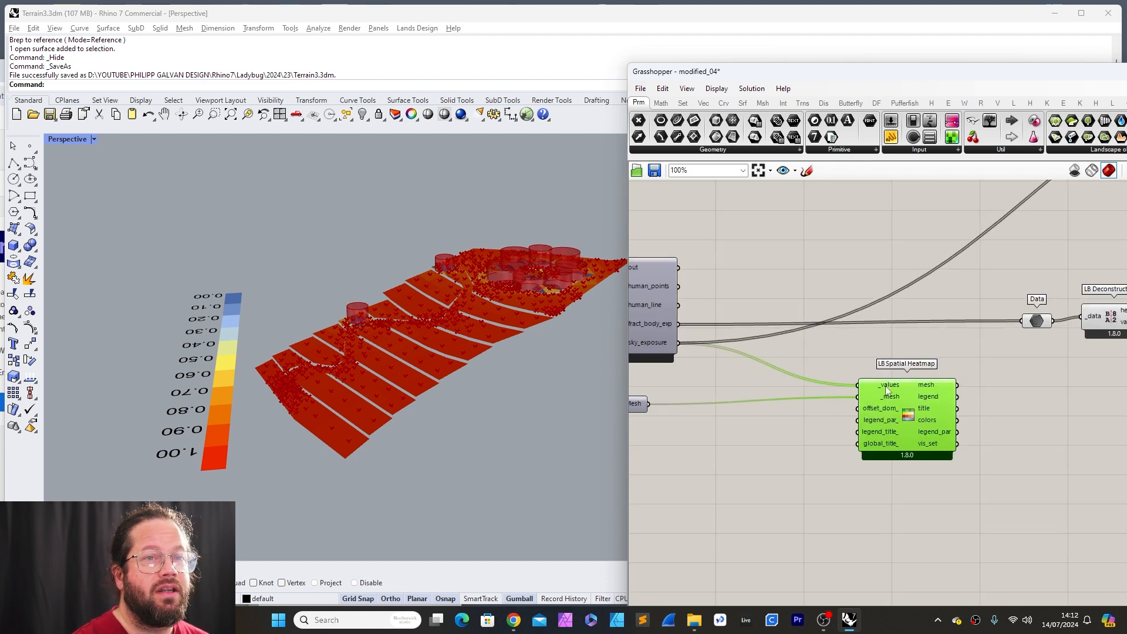
{"action": "right_click", "coordinate": [879, 385]}
{"action": "mouse_move", "coordinate": [928, 377]}
{"action": "left_click", "coordinate": [875, 380]}
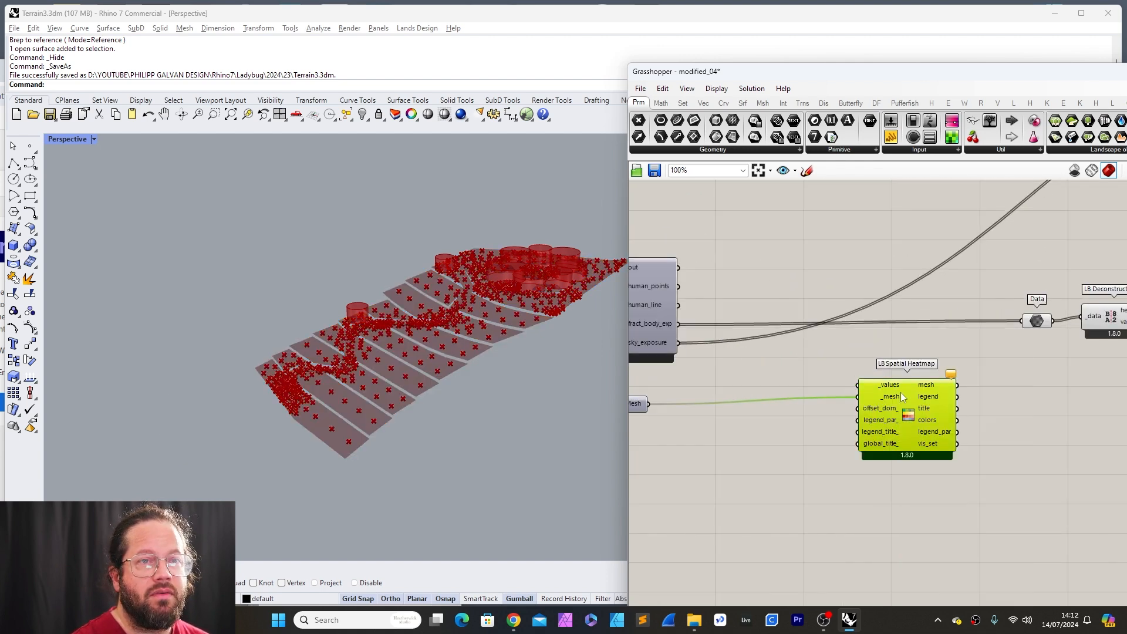
{"action": "scroll", "coordinate": [723, 393], "scroll_direction": "up", "scroll_amount": 1}
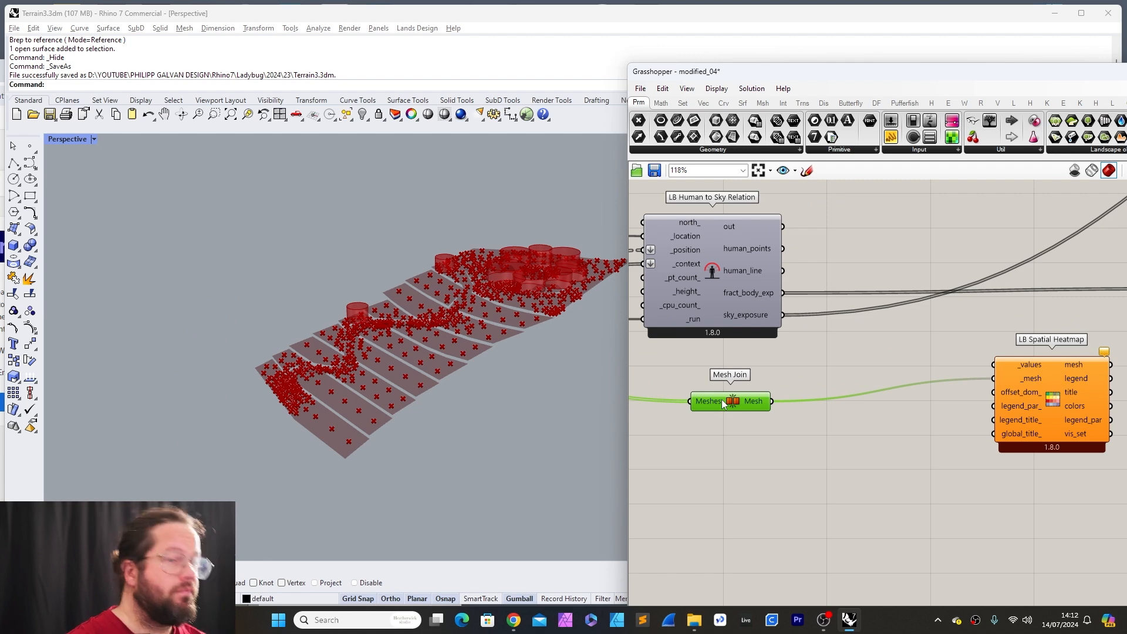
Step: Move the LB Spatial Heatmap component downstream, below the Panels that follow LB UTCI Comfort
{"action": "scroll", "coordinate": [730, 411], "scroll_direction": "down", "scroll_amount": 8}
{"action": "scroll", "coordinate": [821, 419], "scroll_direction": "up", "scroll_amount": 2}
{"action": "right_click_drag", "start_coordinate": [821, 419], "coordinate": [691, 421]}
{"action": "scroll", "coordinate": [757, 419], "scroll_direction": "down", "scroll_amount": 2}
{"action": "left_click_drag", "start_coordinate": [713, 417], "coordinate": [965, 415]}
{"action": "scroll", "coordinate": [969, 419], "scroll_direction": "up", "scroll_amount": 8}
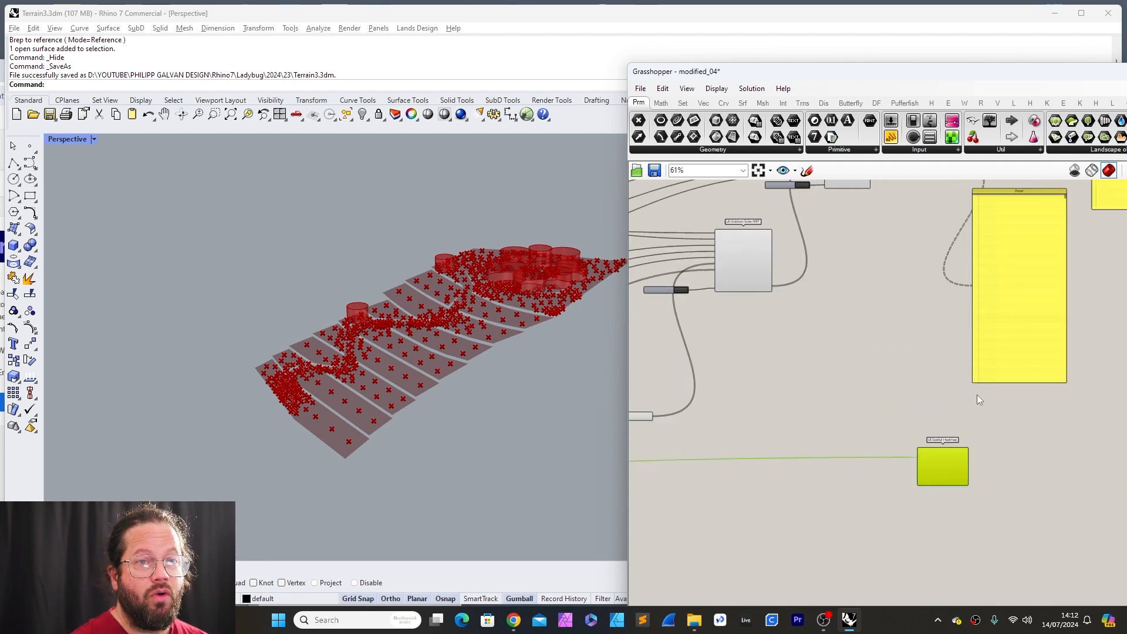
{"action": "scroll", "coordinate": [922, 423], "scroll_direction": "down", "scroll_amount": 2}
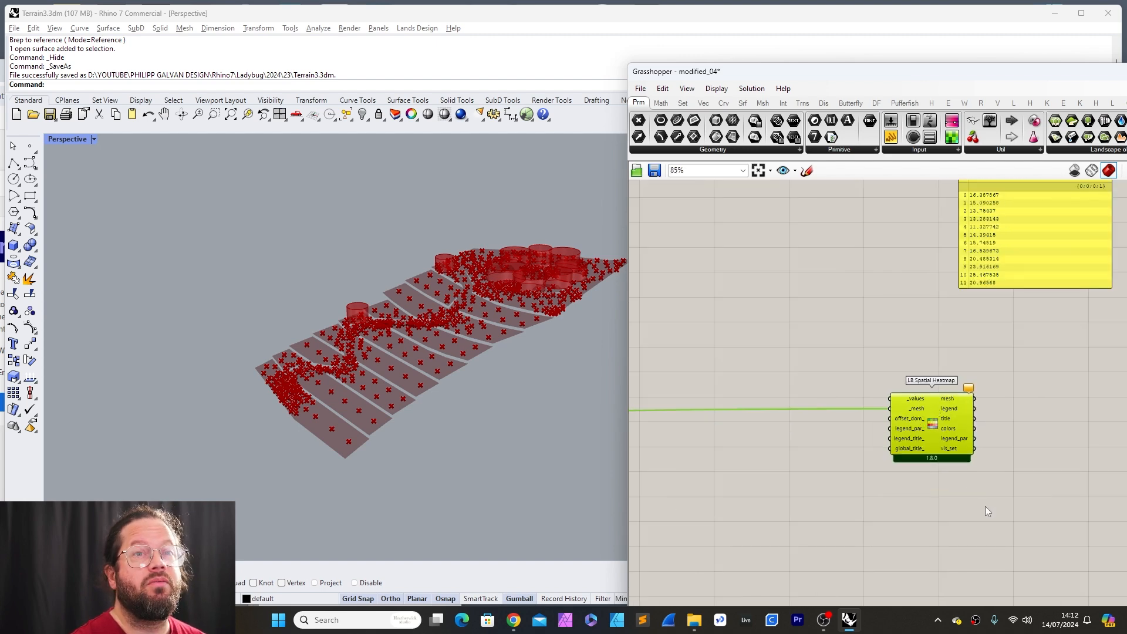
Step: Move the hourly UTCI values Panel away from Average and shift LB Deconstruct Data closer to LB UTCI Comfort
{"action": "scroll", "coordinate": [986, 508], "scroll_direction": "down", "scroll_amount": 4}
{"action": "scroll", "coordinate": [1027, 328], "scroll_direction": "up", "scroll_amount": 5}
{"action": "scroll", "coordinate": [939, 317], "scroll_direction": "down", "scroll_amount": 2}
{"action": "scroll", "coordinate": [940, 315], "scroll_direction": "down", "scroll_amount": 1}
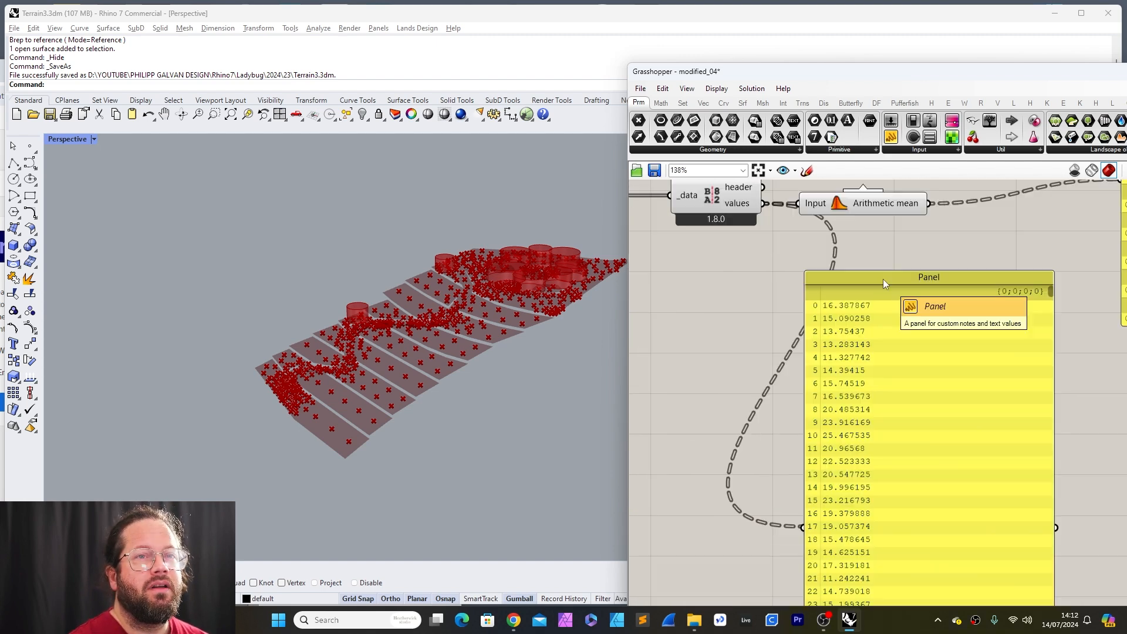
{"action": "scroll", "coordinate": [883, 279], "scroll_direction": "down", "scroll_amount": 3}
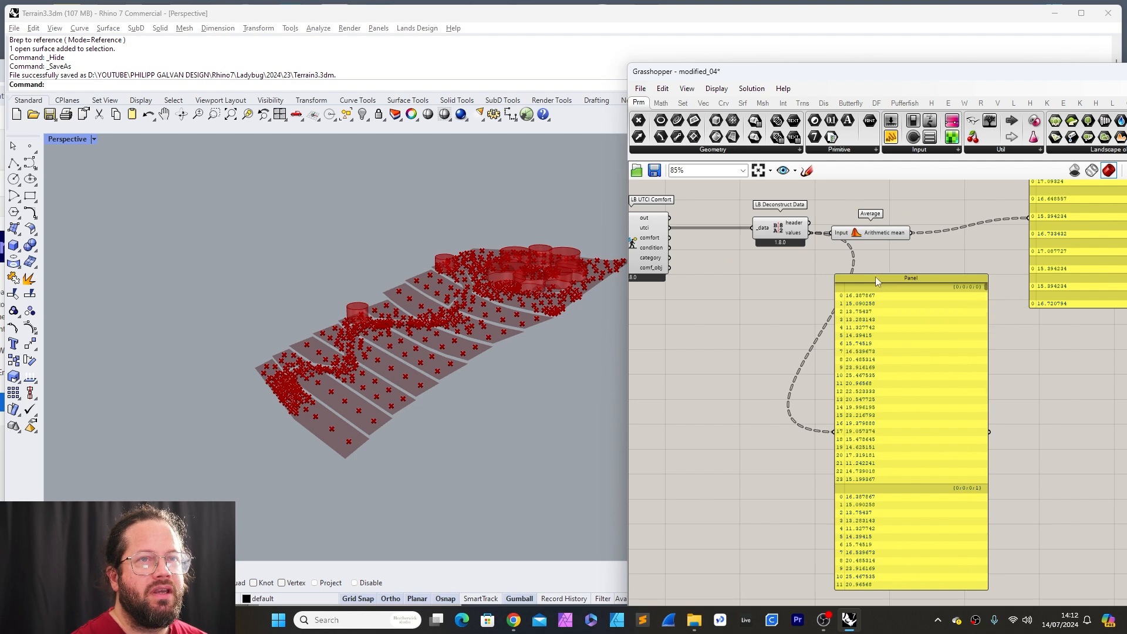
{"action": "left_click_drag", "start_coordinate": [875, 276], "coordinate": [988, 266]}
{"action": "left_click_drag", "start_coordinate": [778, 233], "coordinate": [738, 234]}
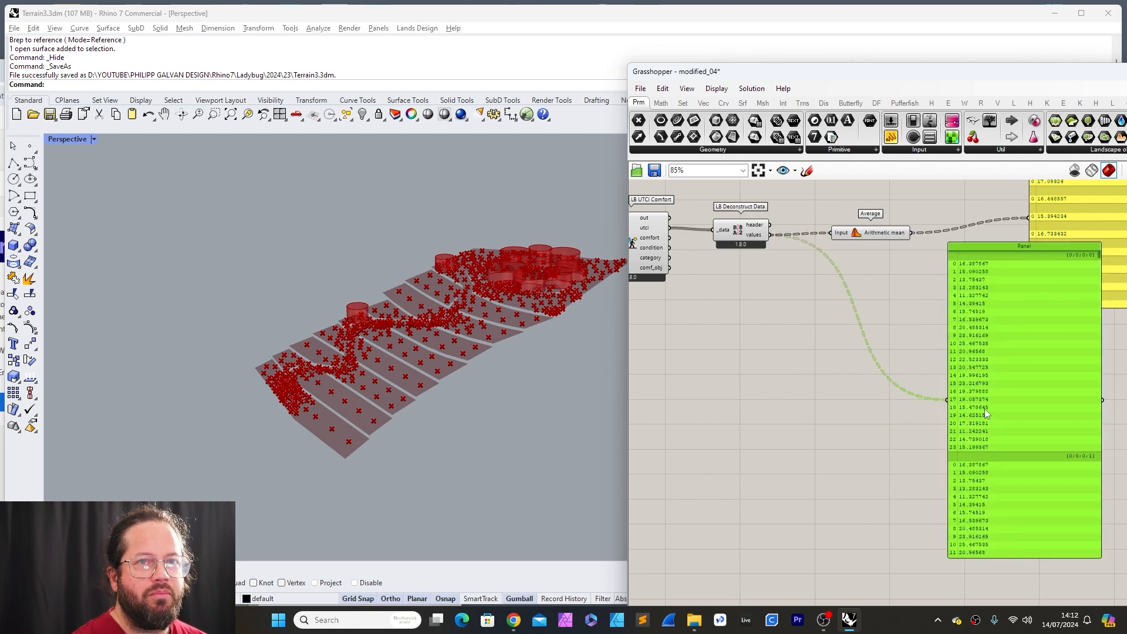
Step: Move the Panel of averaged UTCI values clear of the hourly values Panel
{"action": "right_click_drag", "start_coordinate": [523, 264], "coordinate": [455, 305]}
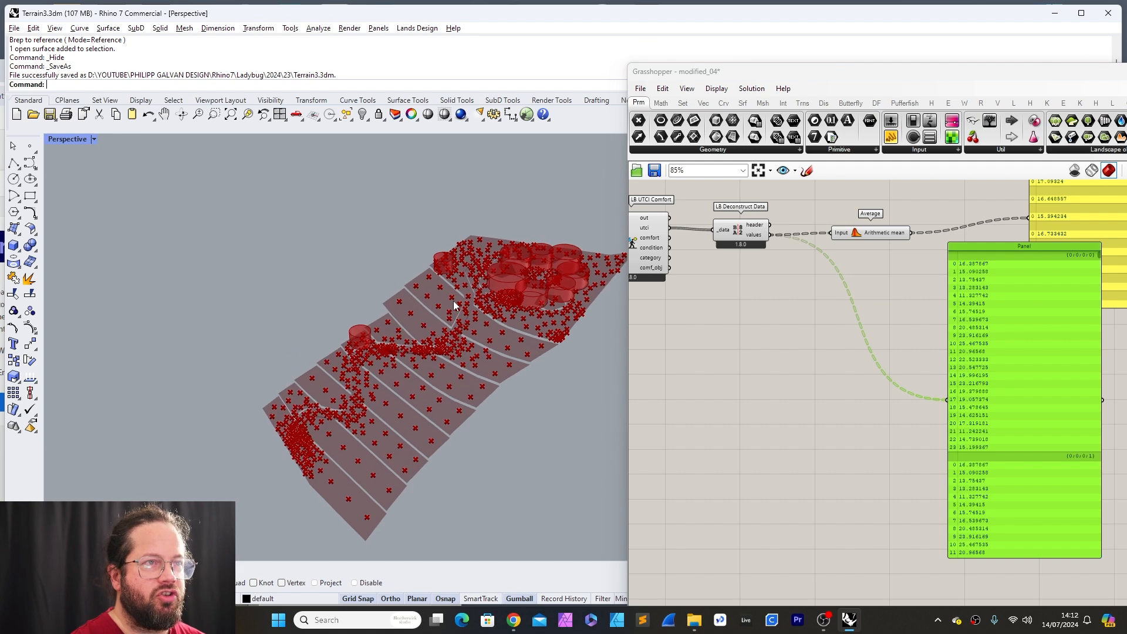
{"action": "scroll", "coordinate": [770, 351], "scroll_direction": "down", "scroll_amount": 5}
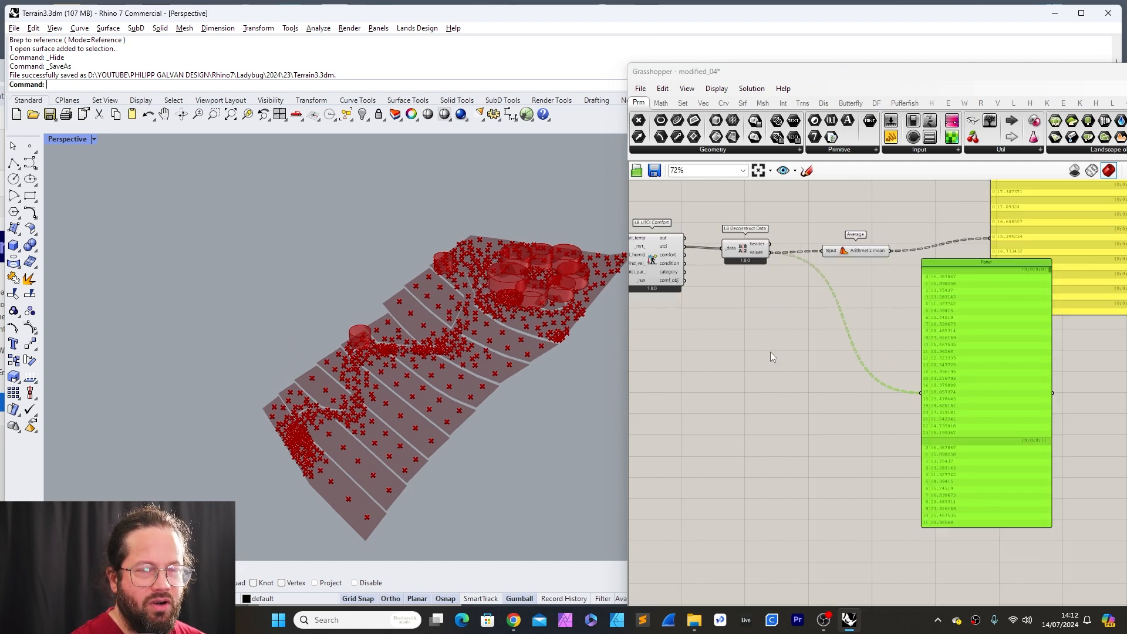
{"action": "scroll", "coordinate": [804, 525], "scroll_direction": "up", "scroll_amount": 5}
{"action": "scroll", "coordinate": [780, 476], "scroll_direction": "down", "scroll_amount": 3}
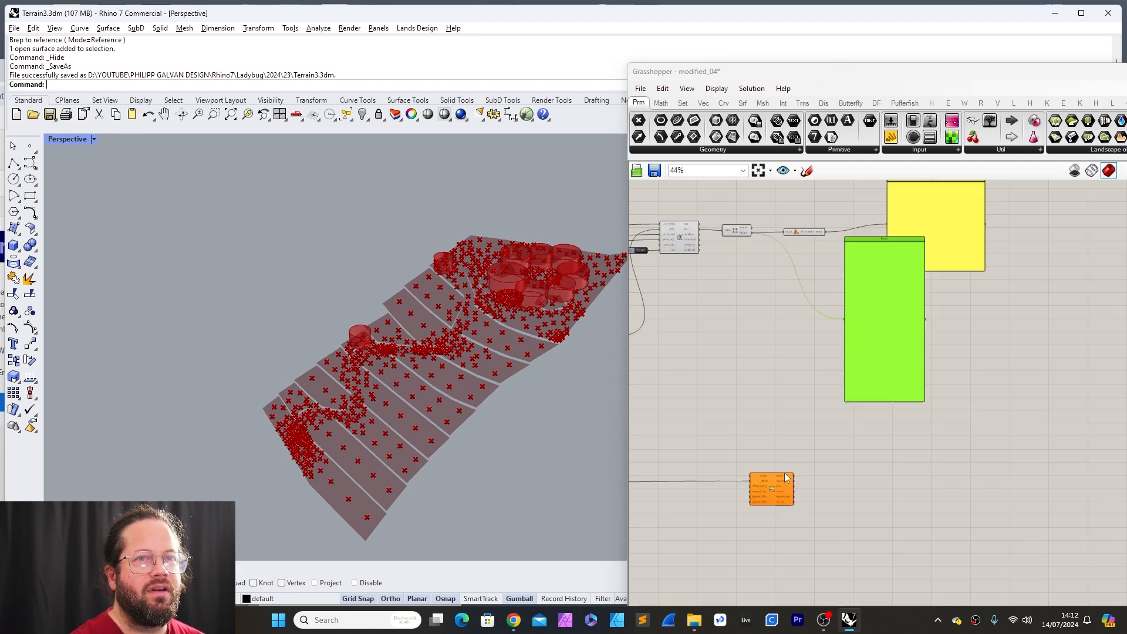
{"action": "scroll", "coordinate": [899, 230], "scroll_direction": "up", "scroll_amount": 4}
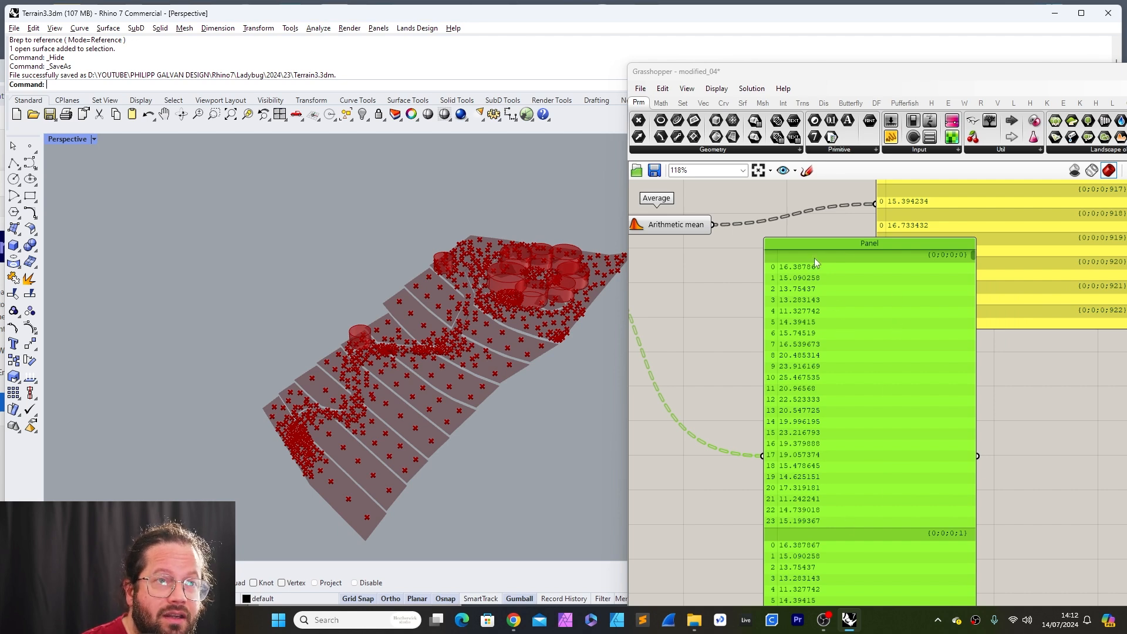
{"action": "scroll", "coordinate": [818, 372], "scroll_direction": "down", "scroll_amount": 5}
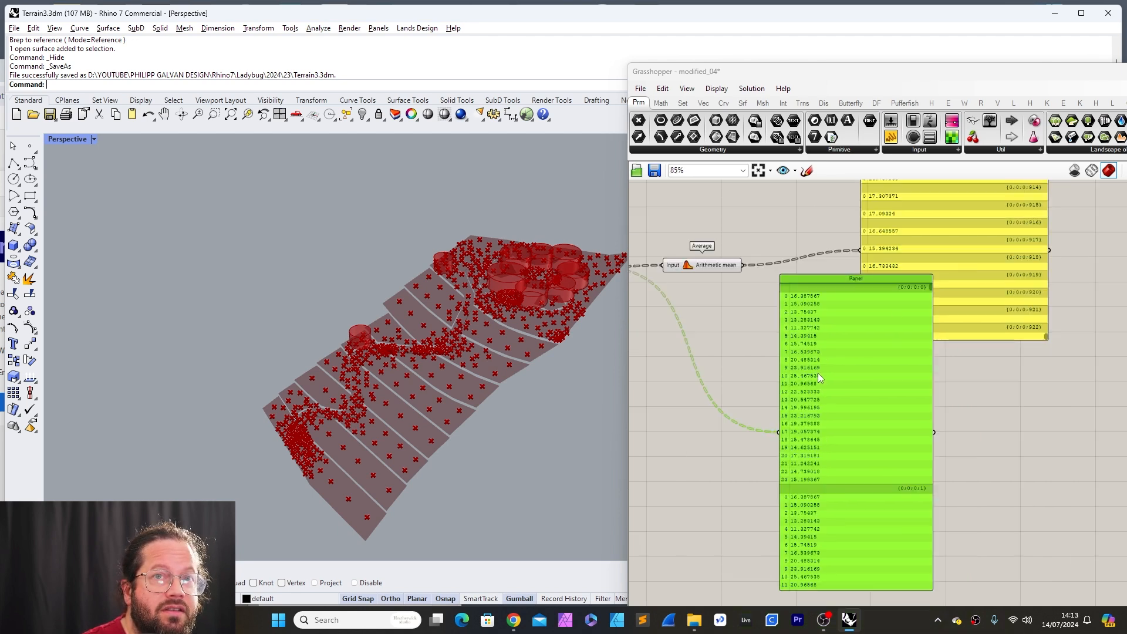
{"action": "scroll", "coordinate": [881, 286], "scroll_direction": "up", "scroll_amount": 6}
{"action": "left_click_drag", "start_coordinate": [866, 282], "coordinate": [963, 263]}
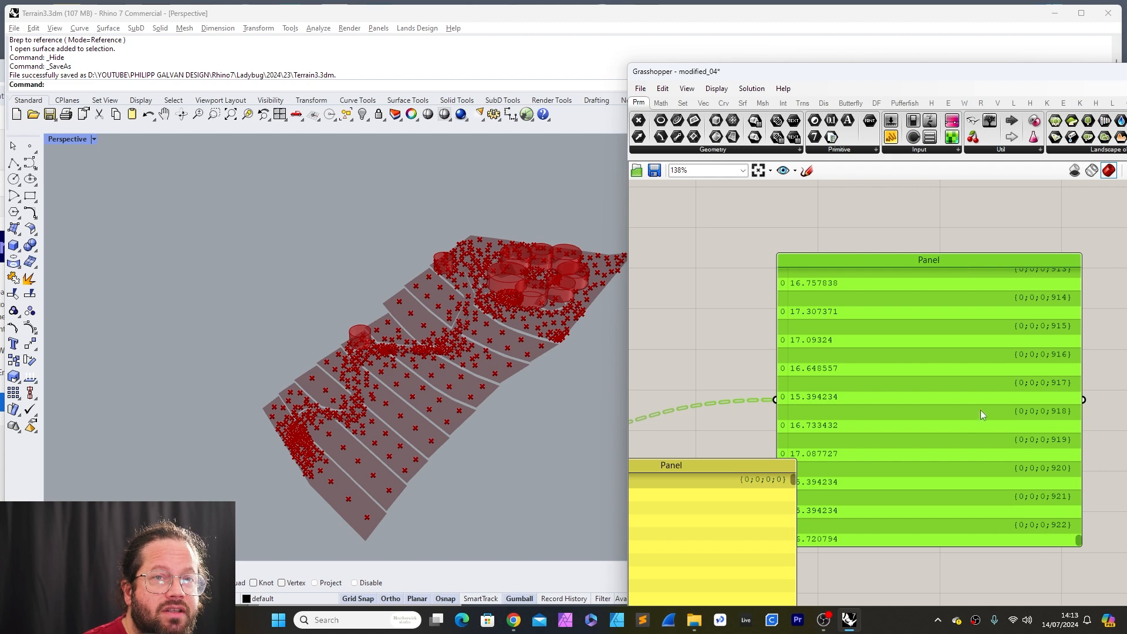
Step: Flatten the Arithmetic mean output of the Average component fed by the UTCI values
{"action": "scroll", "coordinate": [979, 410], "scroll_direction": "down", "scroll_amount": 1}
{"action": "scroll", "coordinate": [821, 375], "scroll_direction": "down", "scroll_amount": 4}
{"action": "scroll", "coordinate": [721, 389], "scroll_direction": "up", "scroll_amount": 5}
{"action": "left_click", "coordinate": [722, 392]}
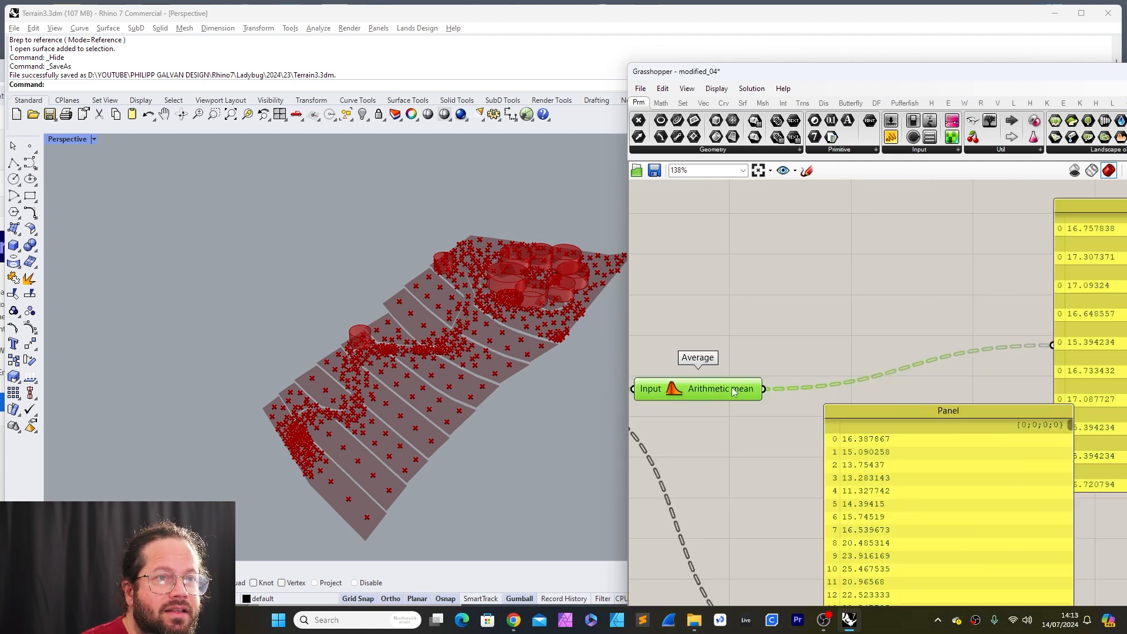
{"action": "right_click", "coordinate": [732, 388]}
{"action": "left_click", "coordinate": [757, 452]}
{"action": "scroll", "coordinate": [754, 382], "scroll_direction": "down", "scroll_amount": 3}
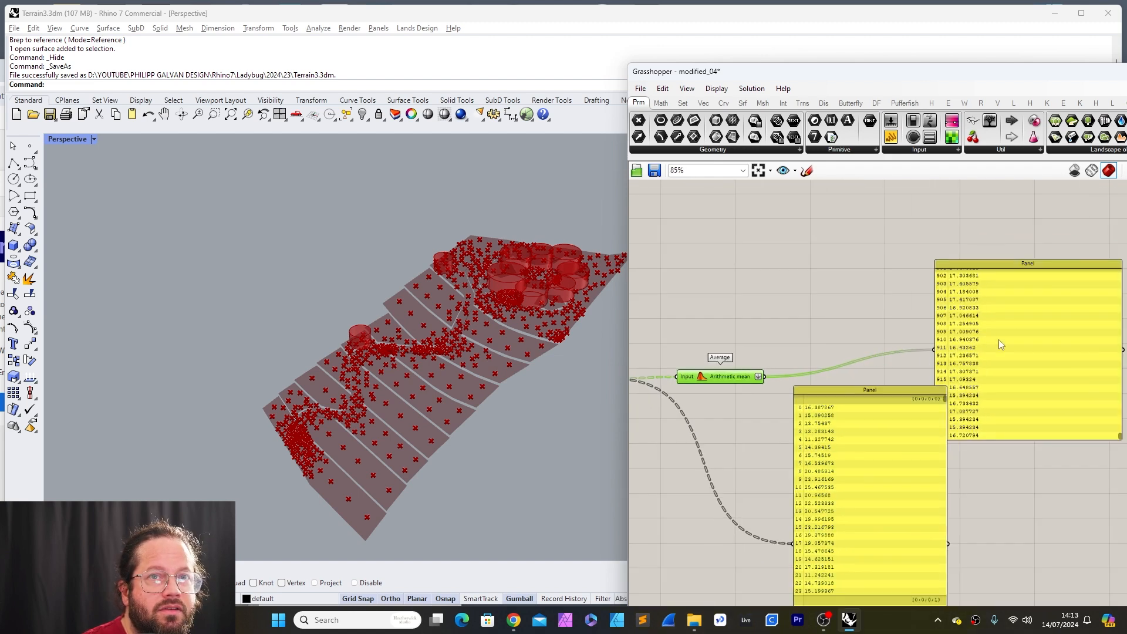
Step: Rearrange the two Panels so the averaged values sit beside Average and the hourly values sit below them
{"action": "scroll", "coordinate": [793, 257], "scroll_direction": "down", "scroll_amount": 2}
{"action": "scroll", "coordinate": [704, 369], "scroll_direction": "up", "scroll_amount": 2}
{"action": "left_click_drag", "start_coordinate": [723, 332], "coordinate": [705, 318]}
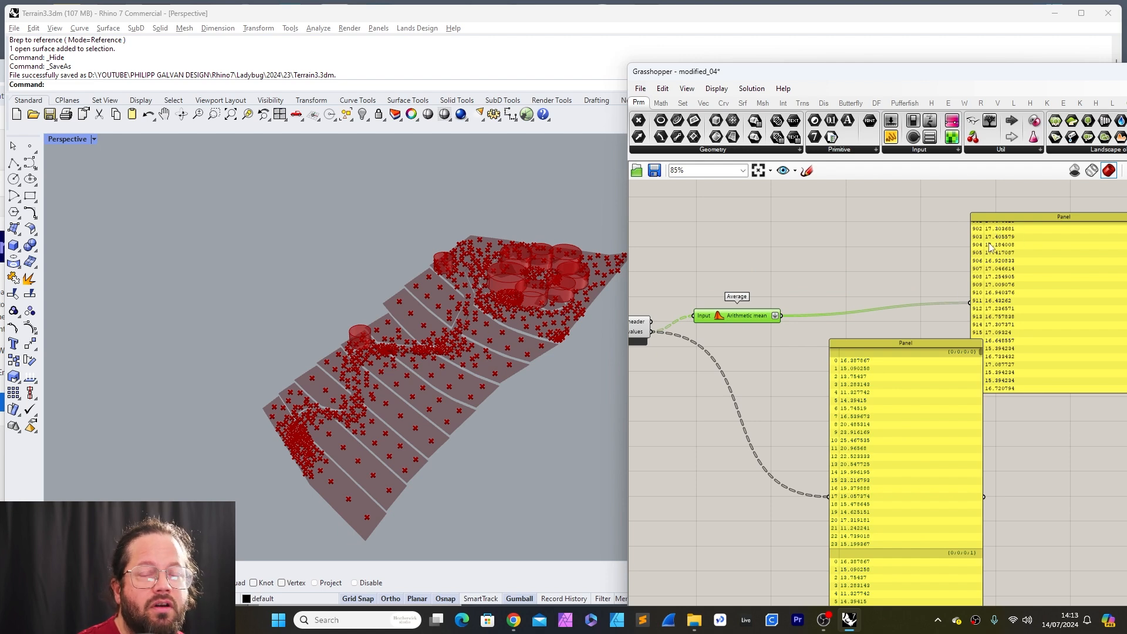
{"action": "left_click_drag", "start_coordinate": [933, 347], "coordinate": [1086, 424]}
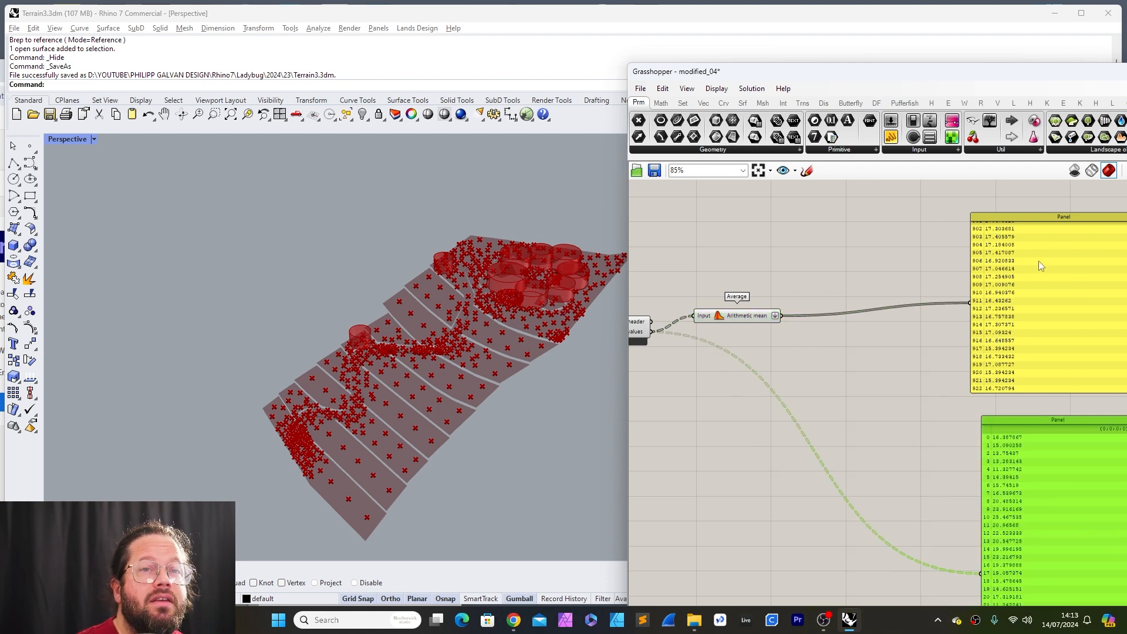
{"action": "left_click_drag", "start_coordinate": [1037, 260], "coordinate": [853, 255]}
Step: Connect the flattened Arithmetic mean output of the UTCI Average to the _values input of LB Spatial Heatmap
{"action": "scroll", "coordinate": [854, 252], "scroll_direction": "up", "scroll_amount": 3}
{"action": "scroll", "coordinate": [877, 217], "scroll_direction": "down", "scroll_amount": 10}
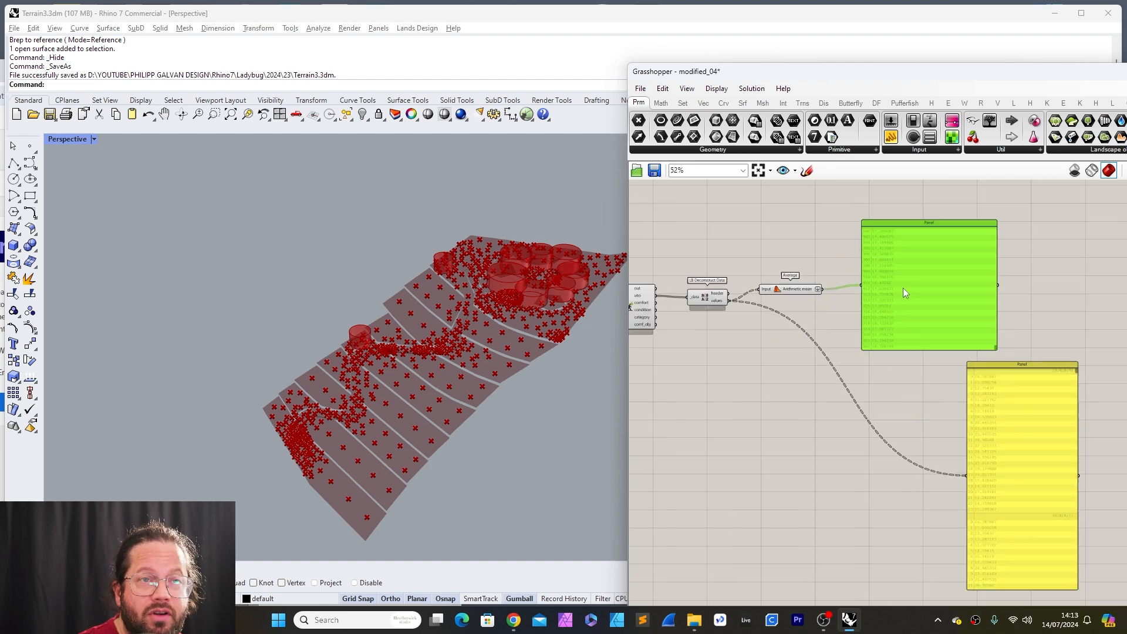
{"action": "scroll", "coordinate": [841, 311], "scroll_direction": "up", "scroll_amount": 10}
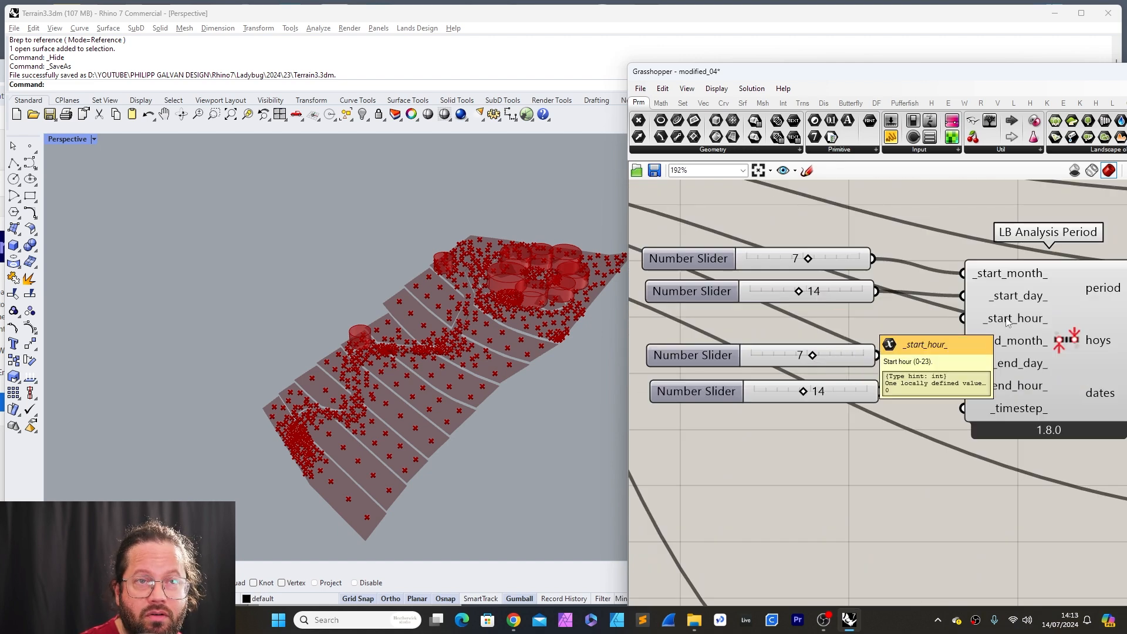
{"action": "scroll", "coordinate": [808, 418], "scroll_direction": "down", "scroll_amount": 9}
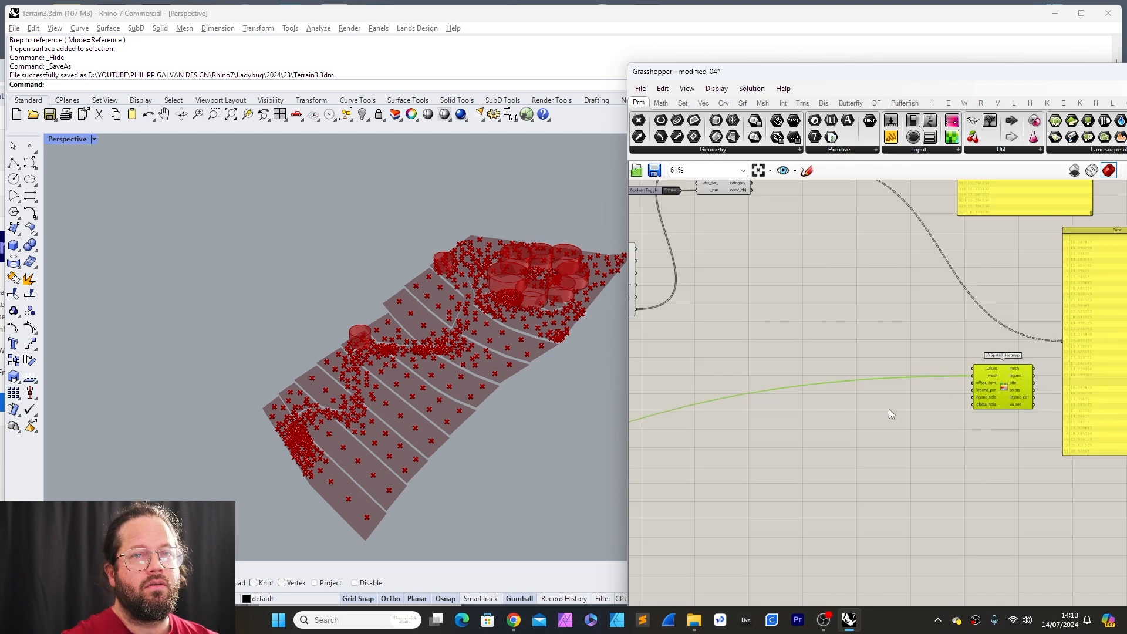
{"action": "scroll", "coordinate": [889, 409], "scroll_direction": "down", "scroll_amount": 3}
{"action": "scroll", "coordinate": [1005, 256], "scroll_direction": "up", "scroll_amount": 3}
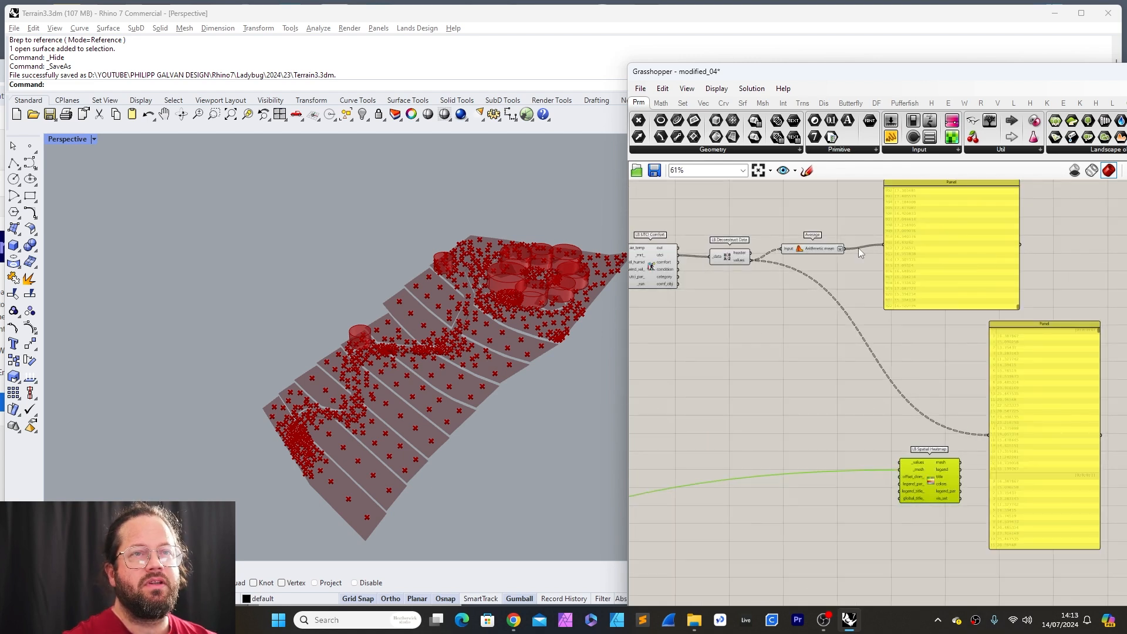
{"action": "left_click_drag", "start_coordinate": [845, 250], "coordinate": [900, 462]}
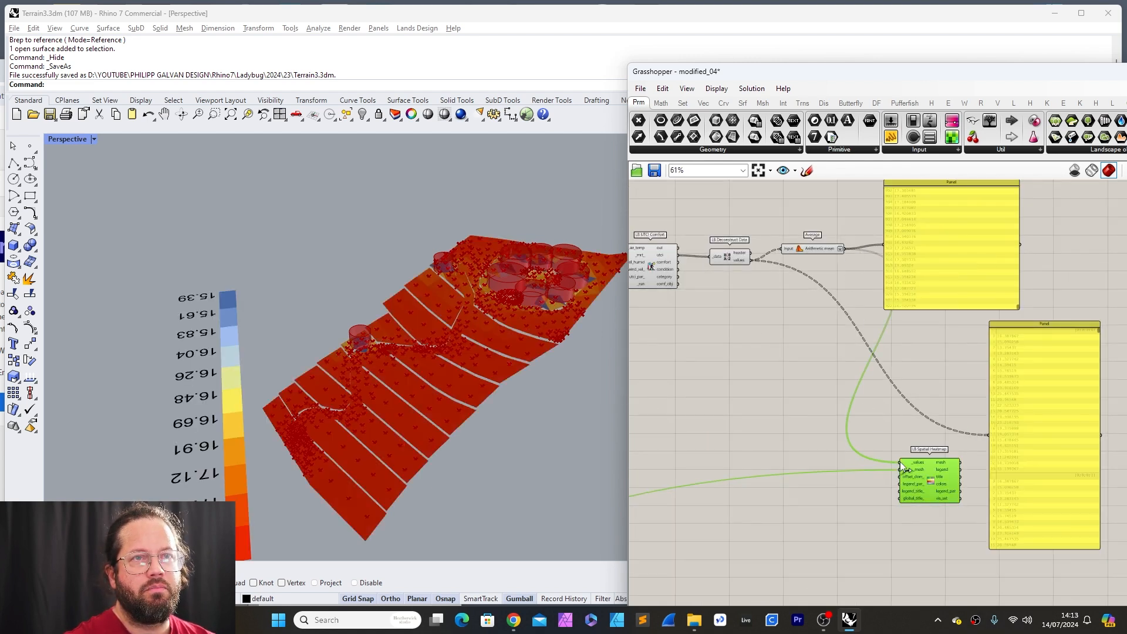
Step: Delete the Panel listing the hourly UTCI values and move the remaining averages Panel farther from Average
{"action": "left_click", "coordinate": [1001, 357]}
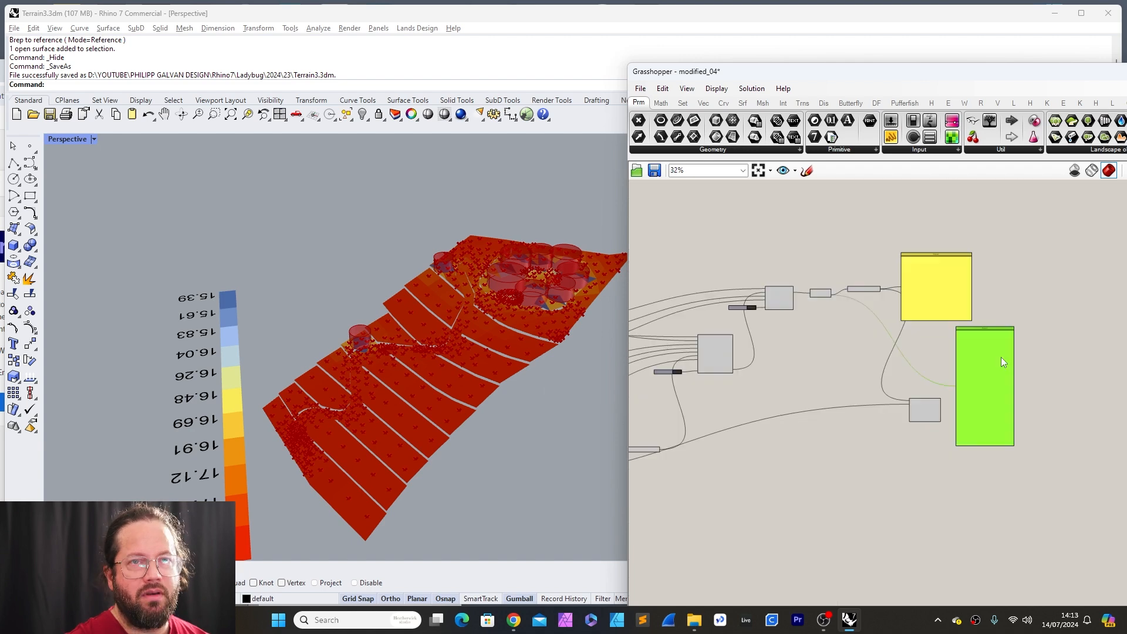
{"action": "key", "text": "Delete"}
{"action": "left_click_drag", "start_coordinate": [936, 260], "coordinate": [974, 259]}
Step: Examine the component chain from LB Outdoor Solar MRT through LB UTCI Comfort and LB Deconstruct Data to Average
{"action": "scroll", "coordinate": [816, 290], "scroll_direction": "up", "scroll_amount": 5}
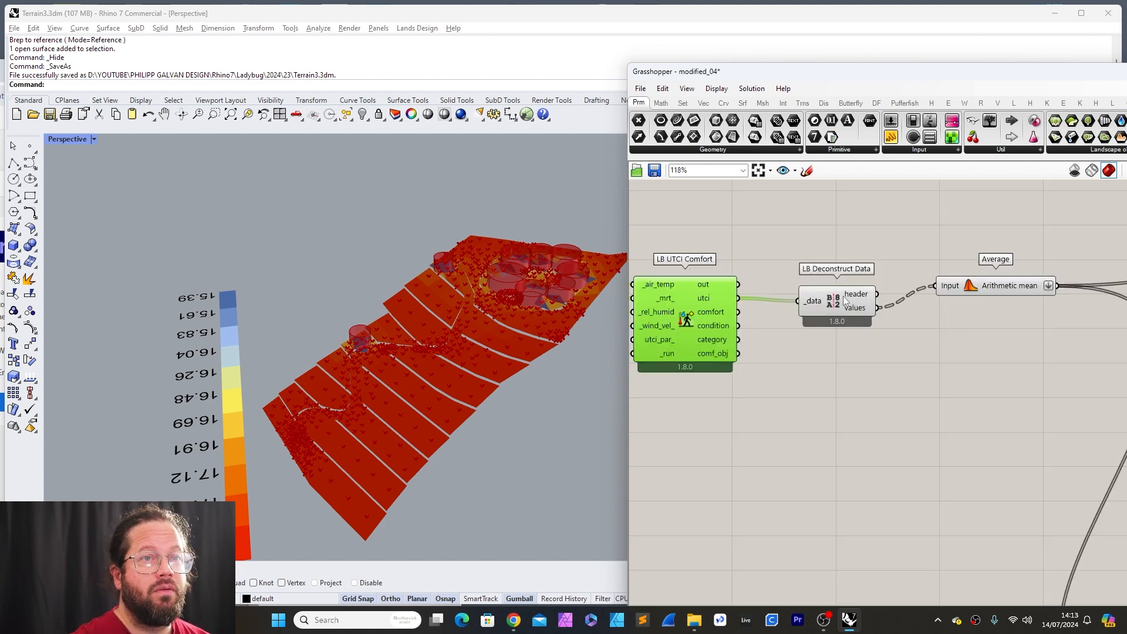
{"action": "left_click", "coordinate": [977, 288]}
{"action": "scroll", "coordinate": [920, 317], "scroll_direction": "down", "scroll_amount": 7}
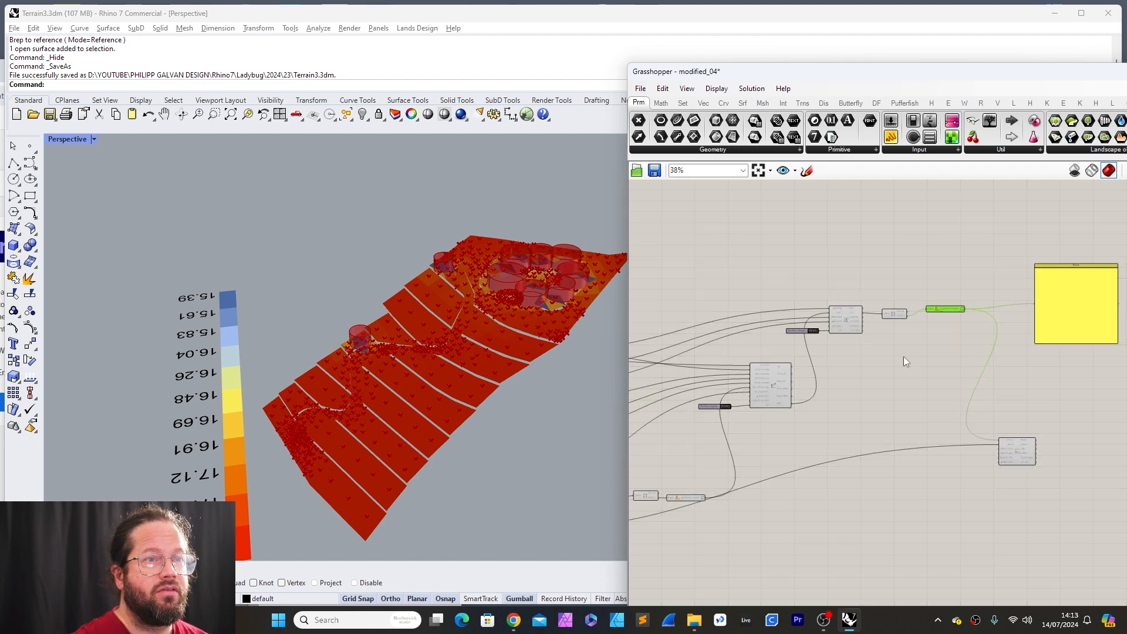
{"action": "scroll", "coordinate": [757, 399], "scroll_direction": "up", "scroll_amount": 5}
{"action": "left_click", "coordinate": [795, 328]}
{"action": "left_click", "coordinate": [956, 375]}
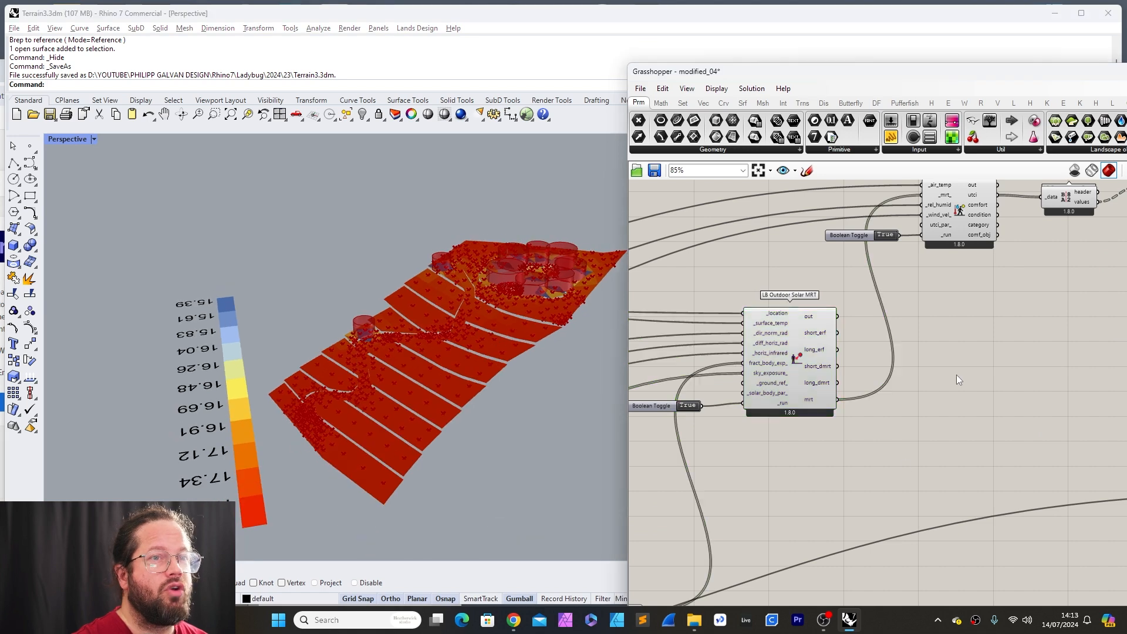
Step: Set the Perspective viewport's display mode to Rendered
{"action": "scroll", "coordinate": [1029, 402], "scroll_direction": "down", "scroll_amount": 5}
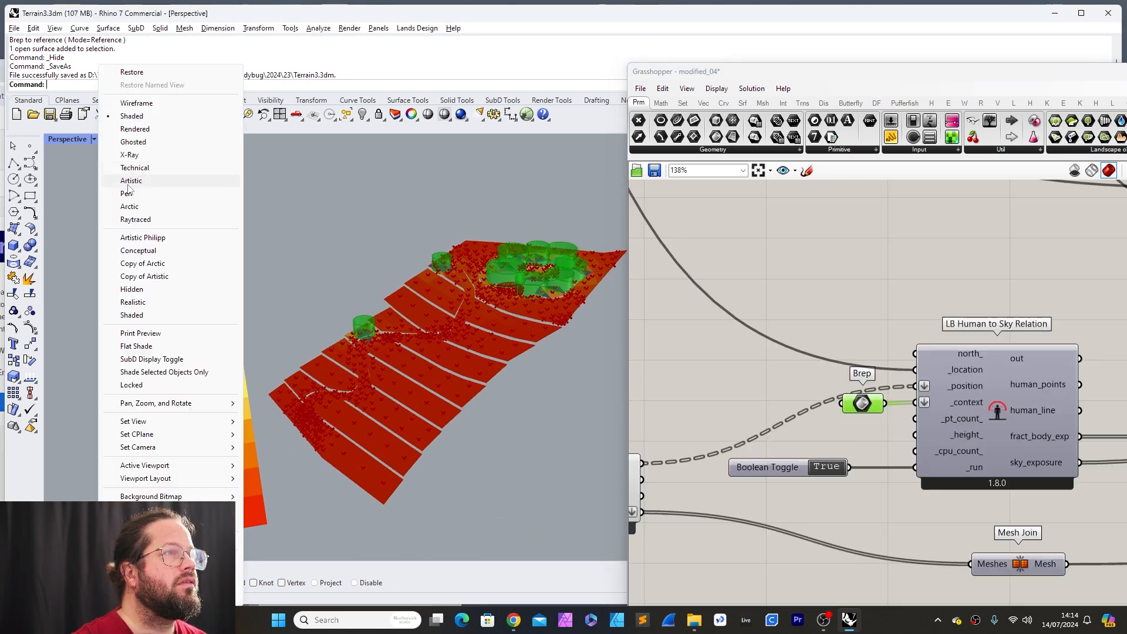
{"action": "left_click", "coordinate": [135, 128]}
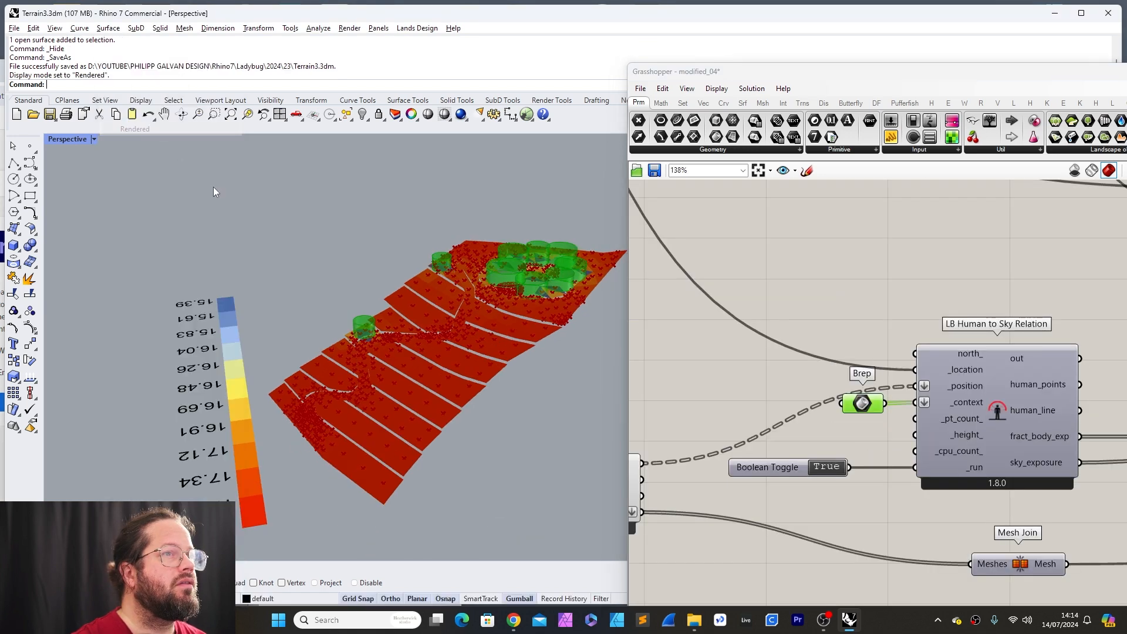
{"action": "right_click_drag", "start_coordinate": [375, 358], "coordinate": [395, 403]}
Step: Turn off the previews of the context Brep and the LB Generate Point Grid component
{"action": "right_click", "coordinate": [862, 404]}
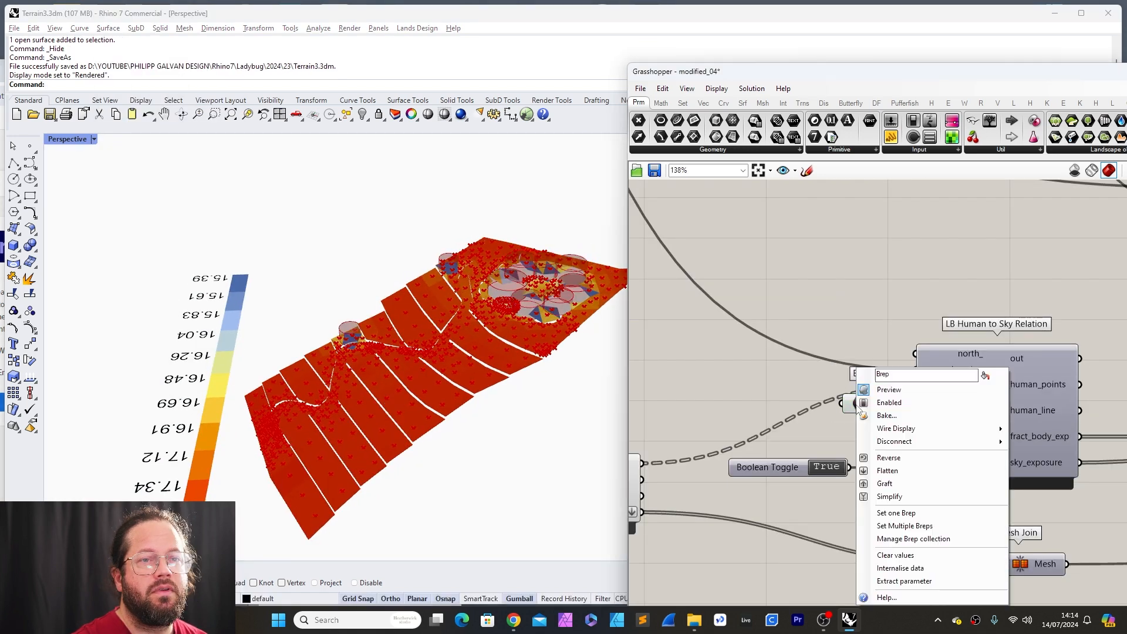
{"action": "left_click", "coordinate": [904, 389]}
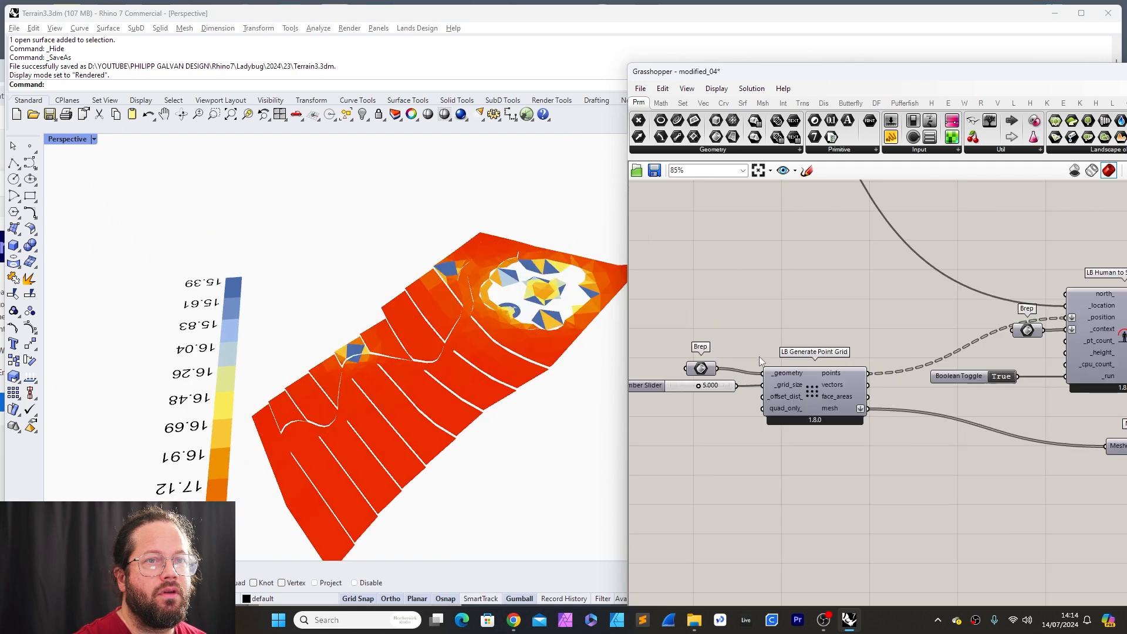
{"action": "scroll", "coordinate": [759, 356], "scroll_direction": "down", "scroll_amount": 4}
{"action": "scroll", "coordinate": [941, 410], "scroll_direction": "up", "scroll_amount": 5}
{"action": "left_click", "coordinate": [892, 392]}
Step: Show the hidden cylinder volumes on the terrain with ShowSelected
{"action": "right_click_drag", "start_coordinate": [438, 374], "coordinate": [475, 374]}
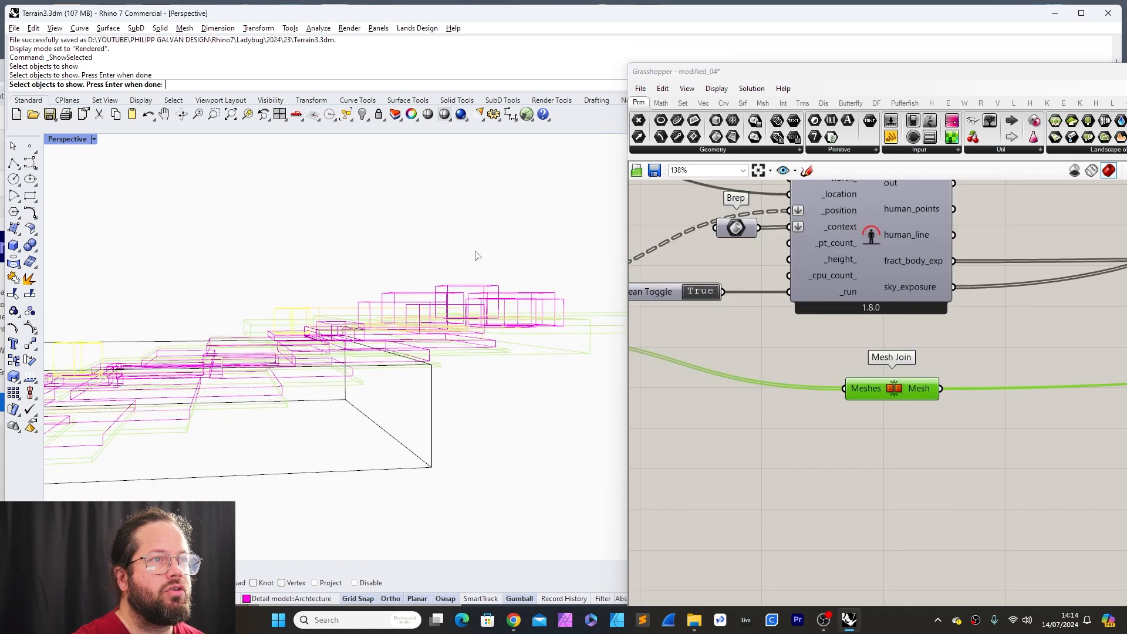
{"action": "key", "text": "Return"}
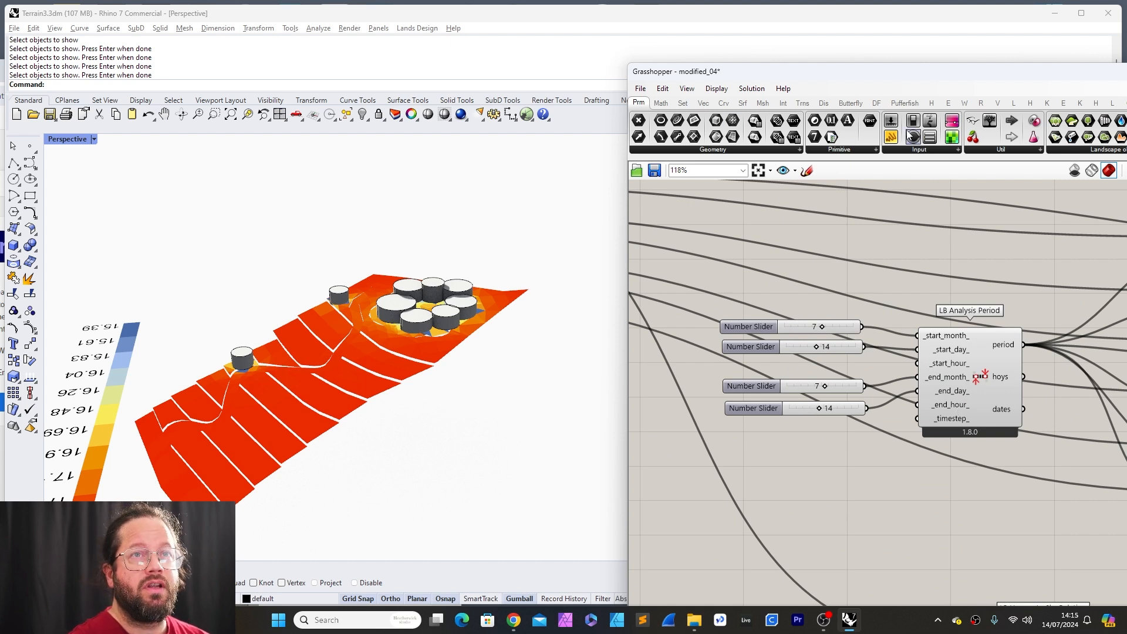
Step: Add a number slider beneath the analysis period sliders and configure it for whole numbers with a maximum of 23
{"action": "left_click", "coordinate": [892, 123]}
{"action": "left_click", "coordinate": [791, 454]}
{"action": "left_click_drag", "start_coordinate": [744, 455], "coordinate": [708, 449]}
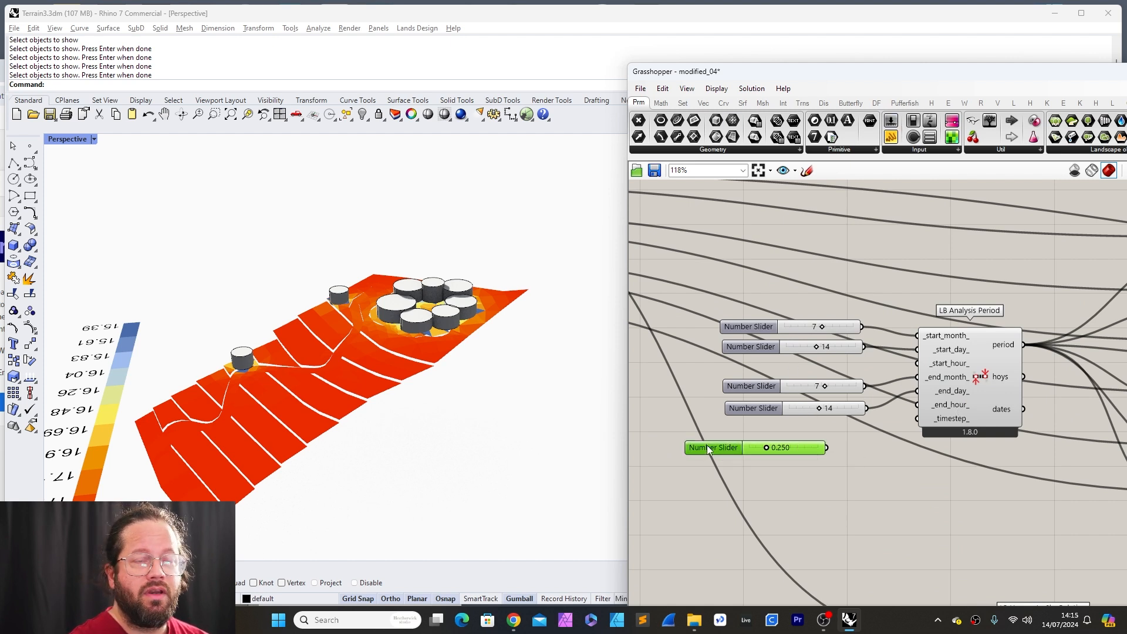
{"action": "double_click", "coordinate": [721, 449]}
{"action": "left_click", "coordinate": [733, 417]}
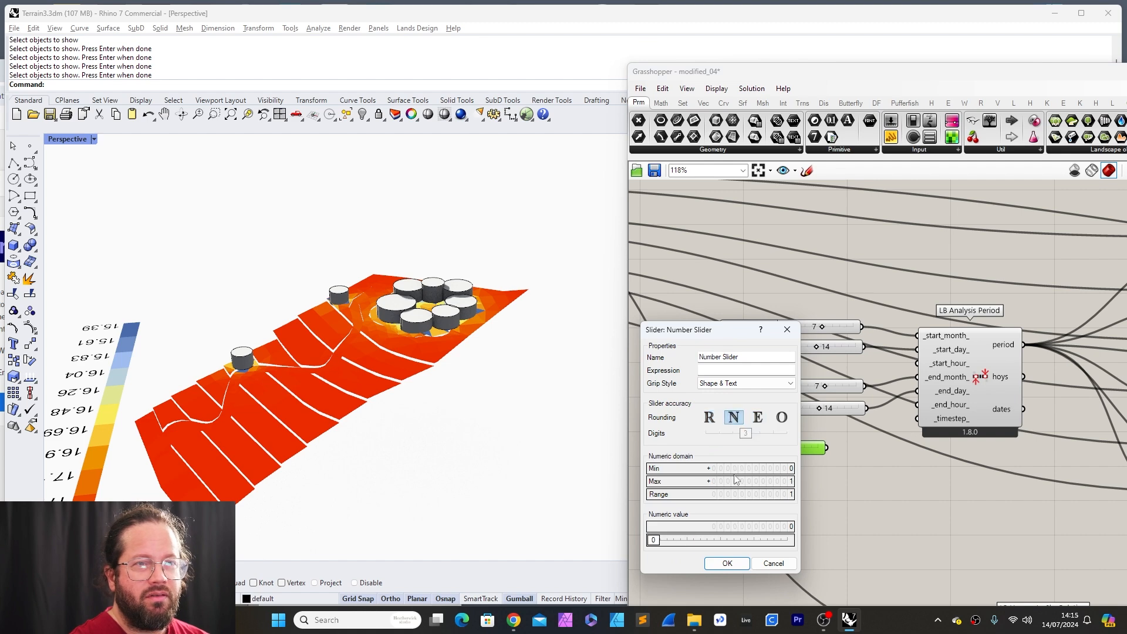
{"action": "left_click_drag", "start_coordinate": [751, 330], "coordinate": [770, 313]}
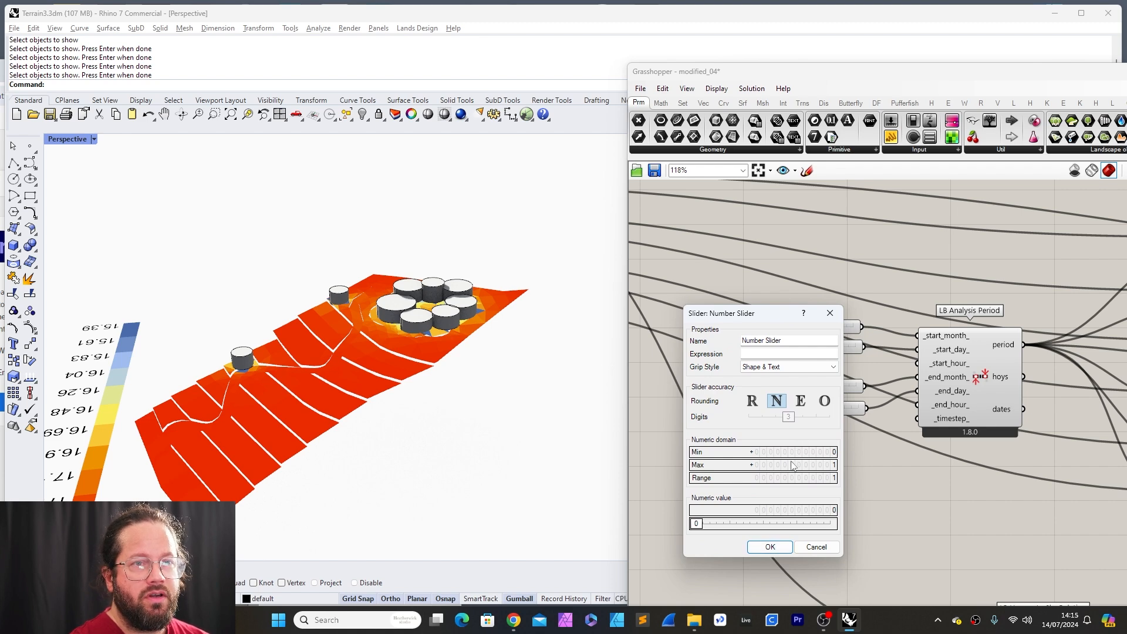
{"action": "double_click", "coordinate": [791, 465]}
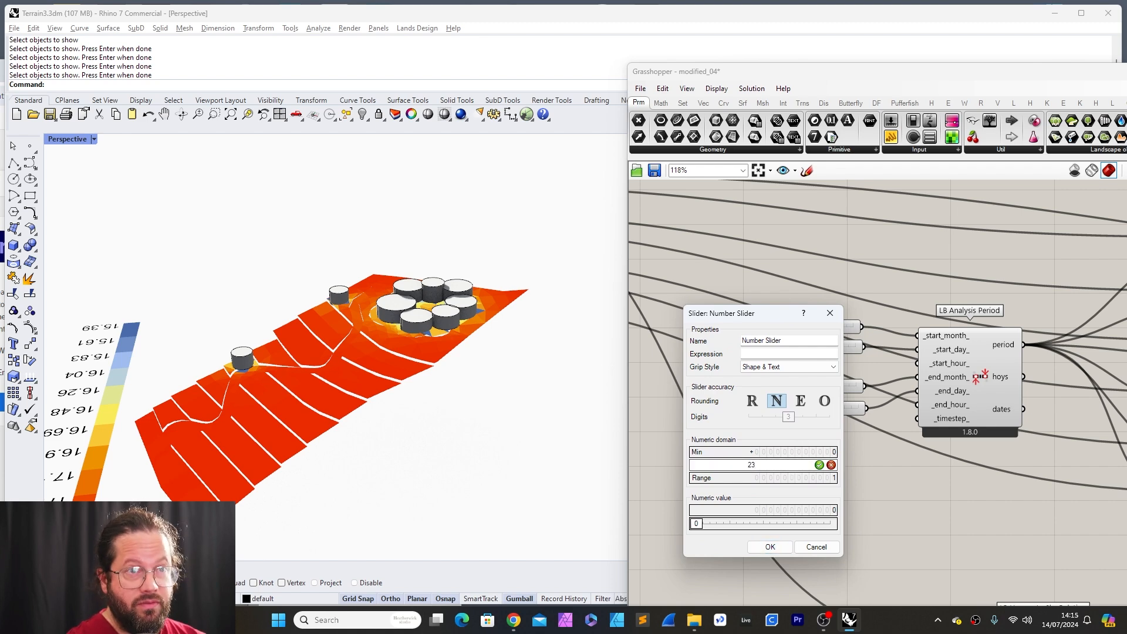
{"action": "key", "text": "Return"}
{"action": "double_click", "coordinate": [796, 451]}
{"action": "left_click", "coordinate": [869, 558]}
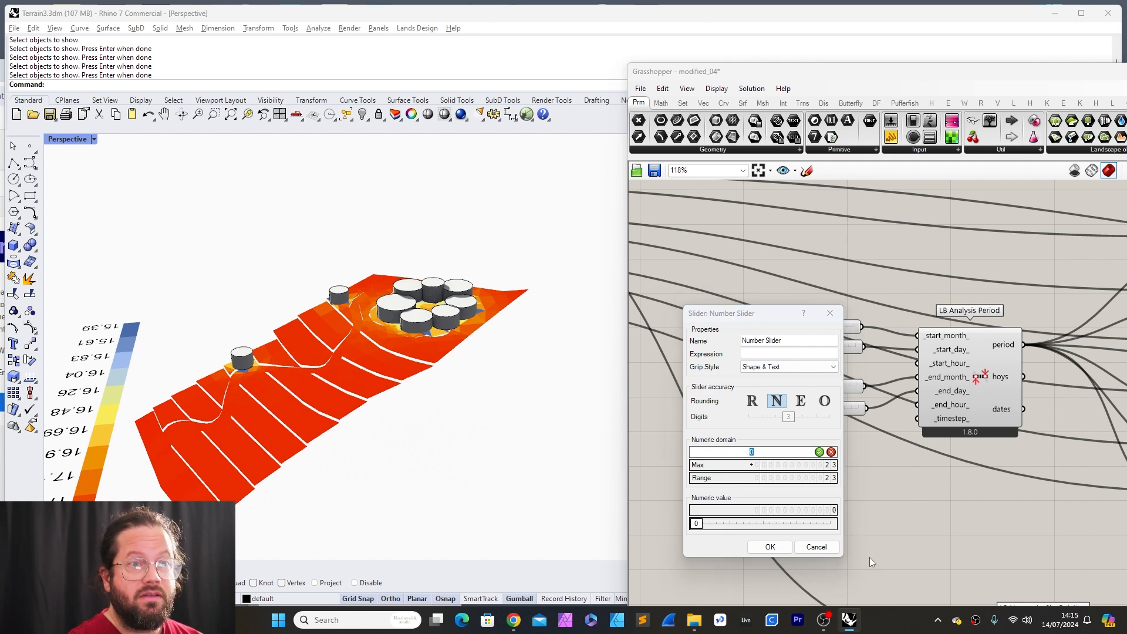
{"action": "left_click", "coordinate": [770, 547]}
Step: Set the new slider to 15 and connect a duplicate of it to the start_hour input of LB Analysis Period
{"action": "left_click_drag", "start_coordinate": [750, 449], "coordinate": [833, 439]}
{"action": "left_click", "coordinate": [868, 451]}
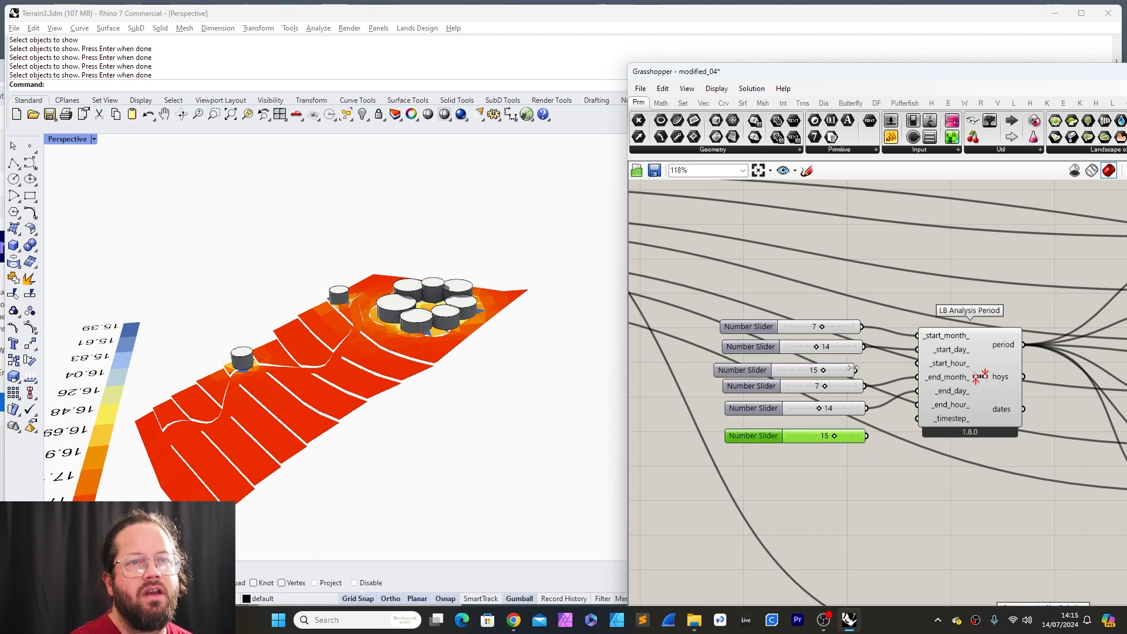
{"action": "left_click_drag", "start_coordinate": [856, 370], "coordinate": [917, 363]}
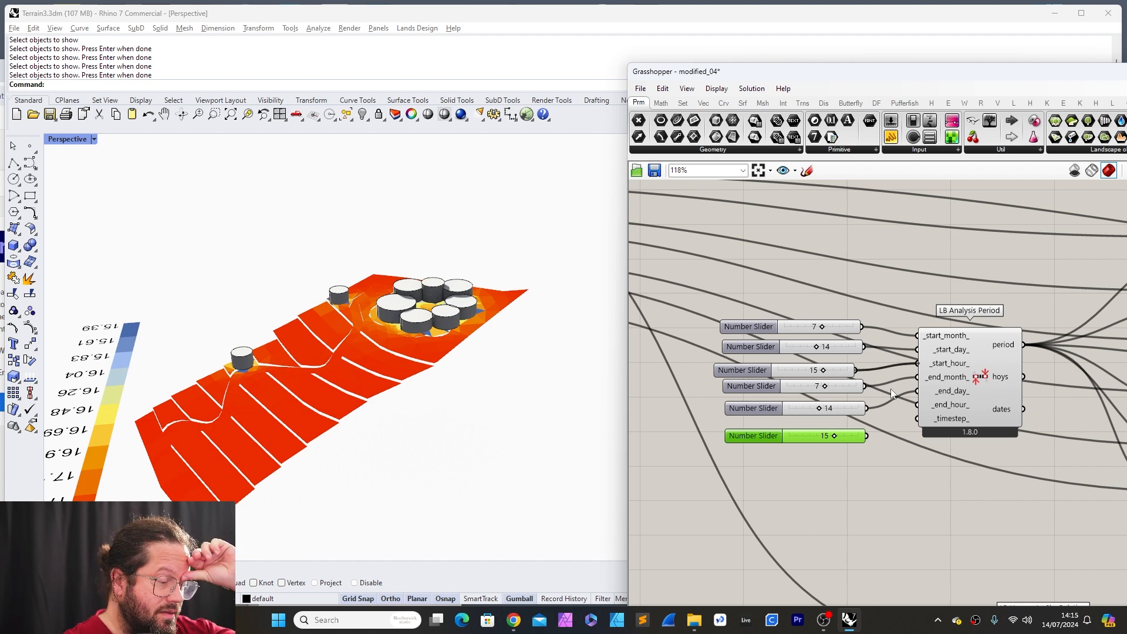
Step: Add a second Average component fed by the first one and wire its arithmetic mean to the panel
{"action": "scroll", "coordinate": [890, 388], "scroll_direction": "down", "scroll_amount": 1}
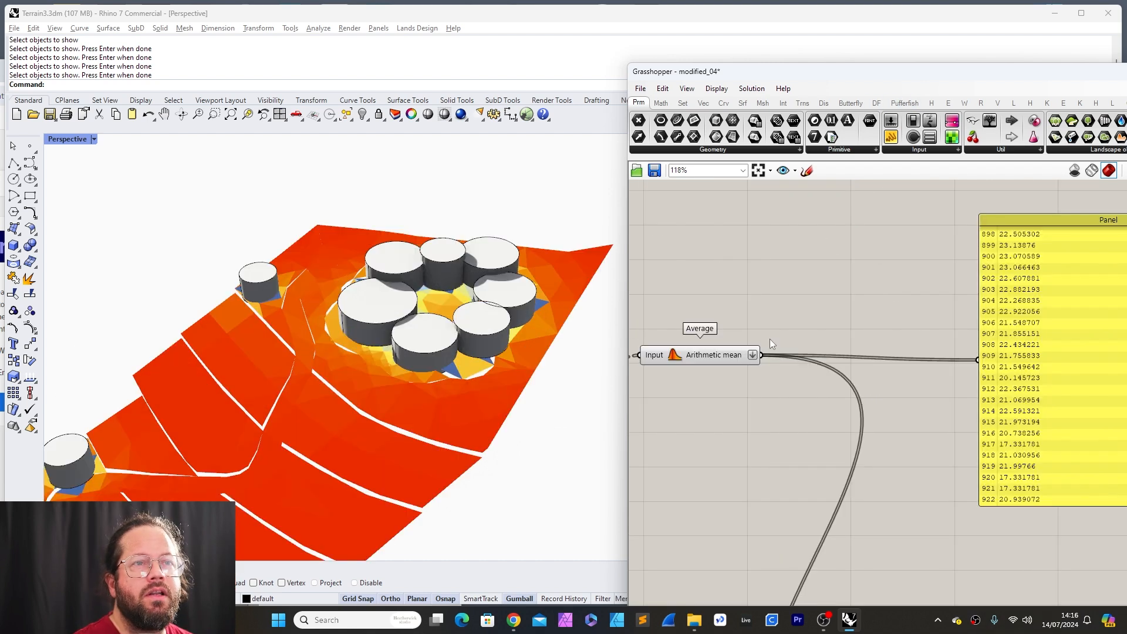
{"action": "left_click", "coordinate": [703, 354]}
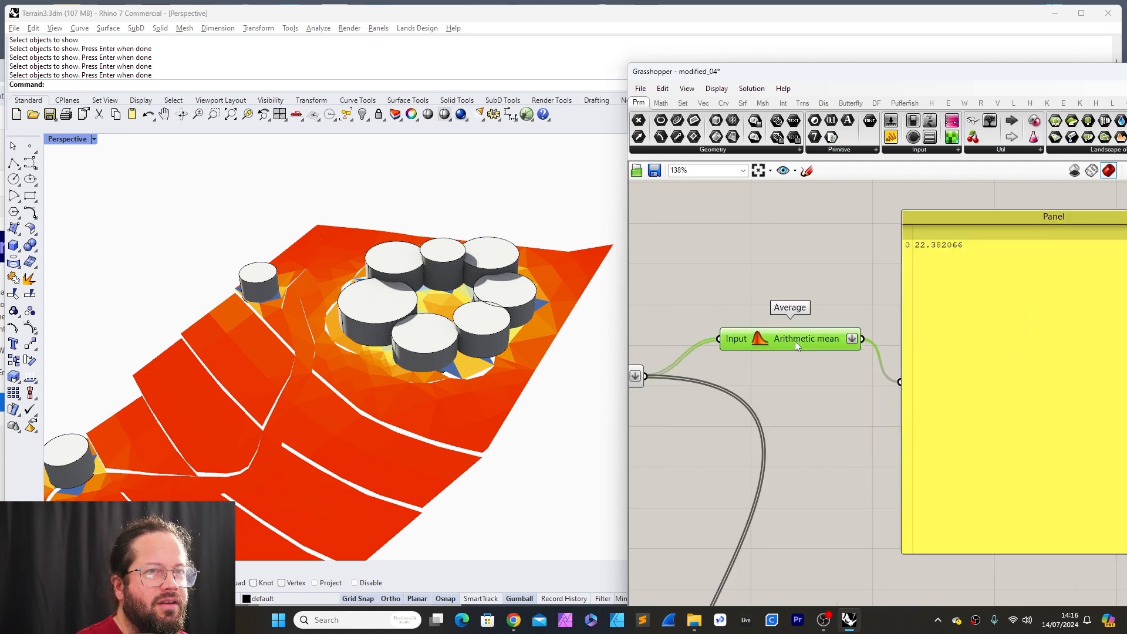
{"action": "left_click_drag", "start_coordinate": [795, 340], "coordinate": [788, 365]}
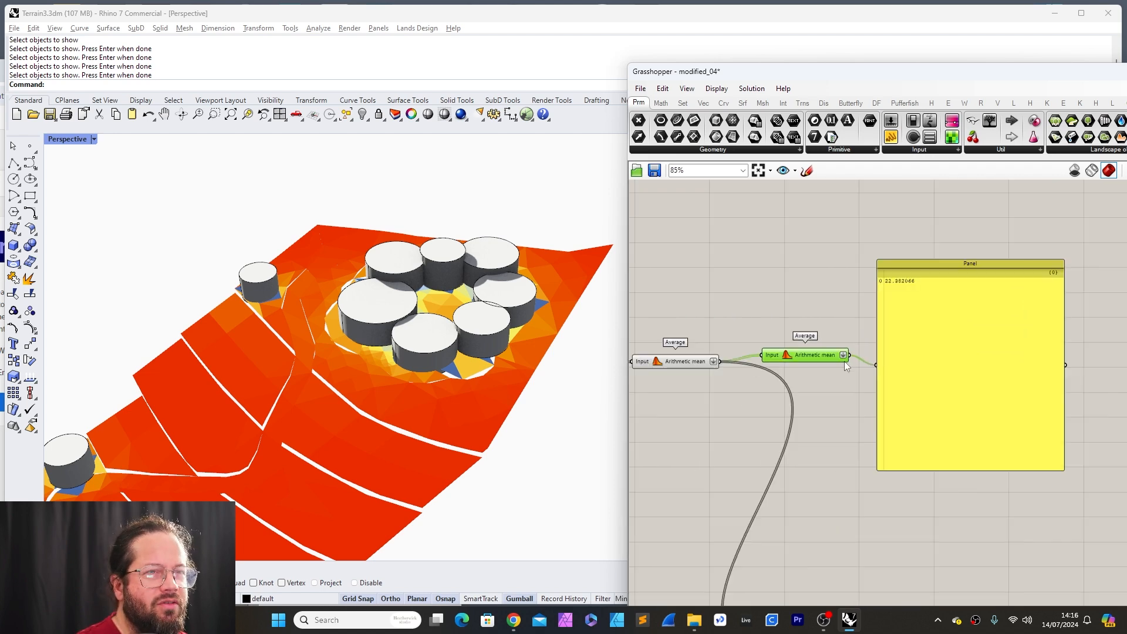
{"action": "scroll", "coordinate": [683, 363], "scroll_direction": "up", "scroll_amount": 3}
{"action": "left_click_drag", "start_coordinate": [680, 357], "coordinate": [689, 346]}
{"action": "scroll", "coordinate": [835, 369], "scroll_direction": "down", "scroll_amount": 8}
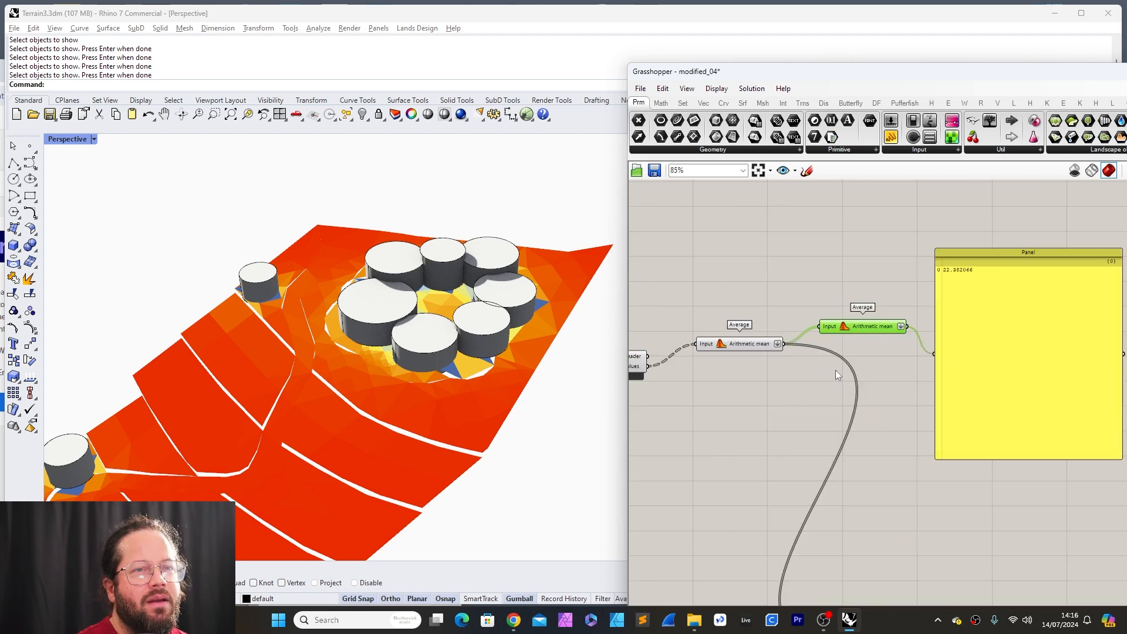
{"action": "scroll", "coordinate": [863, 484], "scroll_direction": "up", "scroll_amount": 5}
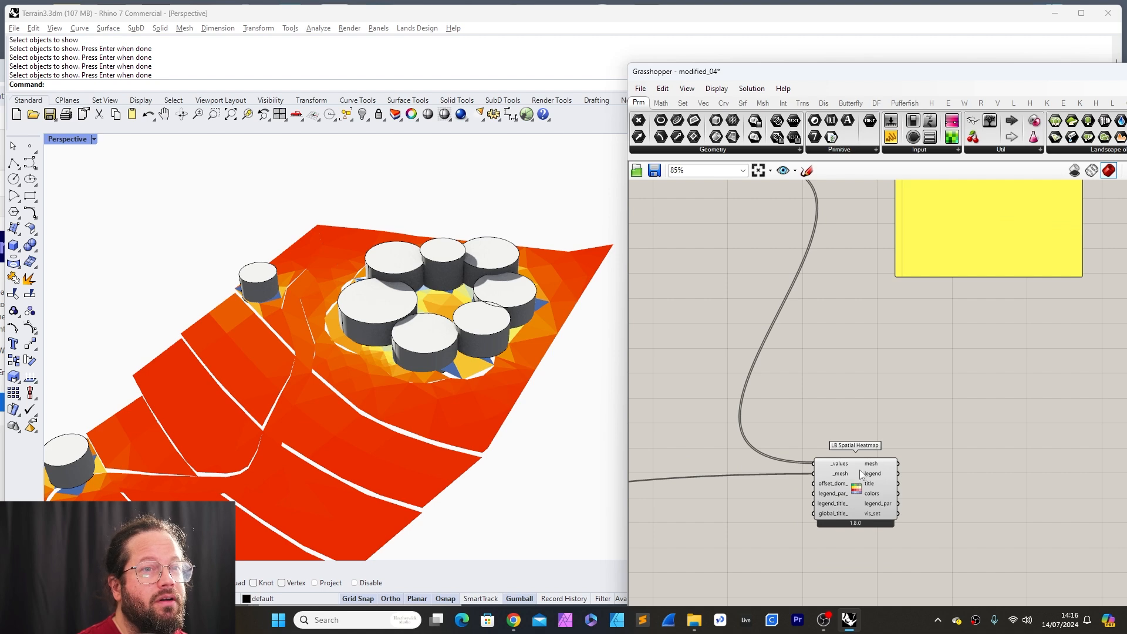
Step: Move the LB Spatial Heatmap component closer to the Average components
{"action": "left_click_drag", "start_coordinate": [860, 471], "coordinate": [827, 405]}
{"action": "scroll", "coordinate": [933, 448], "scroll_direction": "down", "scroll_amount": 5}
{"action": "scroll", "coordinate": [844, 355], "scroll_direction": "up", "scroll_amount": 6}
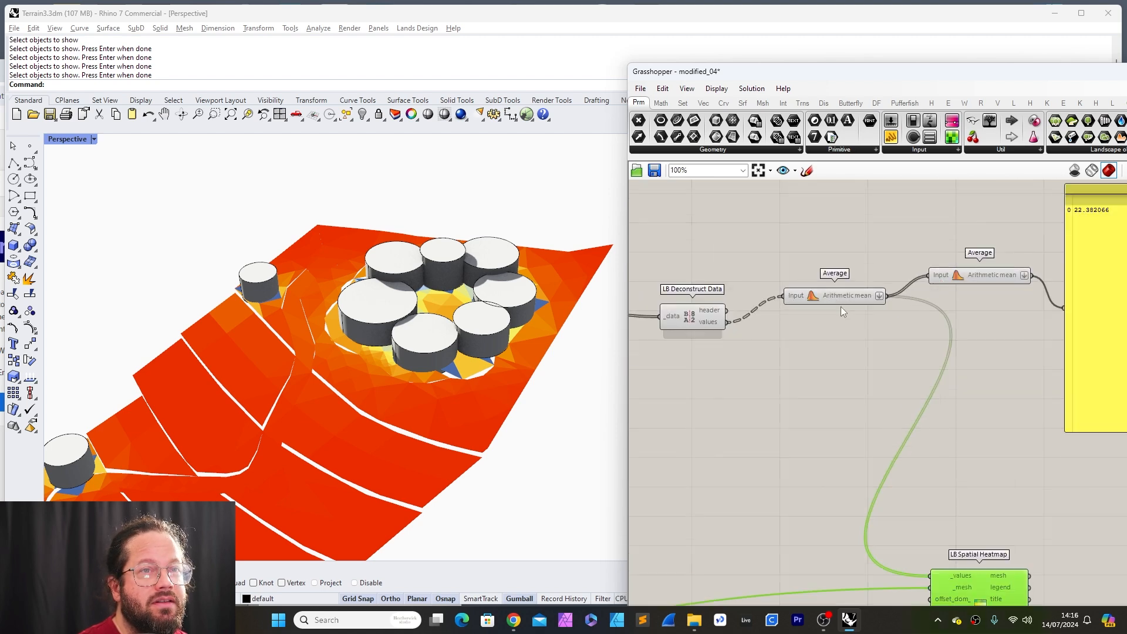
{"action": "left_click", "coordinate": [840, 300]}
{"action": "scroll", "coordinate": [857, 395], "scroll_direction": "down", "scroll_amount": 6}
{"action": "left_click", "coordinate": [946, 359]}
{"action": "scroll", "coordinate": [945, 359], "scroll_direction": "down", "scroll_amount": 1}
{"action": "right_click_drag", "start_coordinate": [453, 390], "coordinate": [453, 352]}
{"action": "scroll", "coordinate": [453, 352], "scroll_direction": "down", "scroll_amount": 4}
{"action": "left_click", "coordinate": [843, 316]}
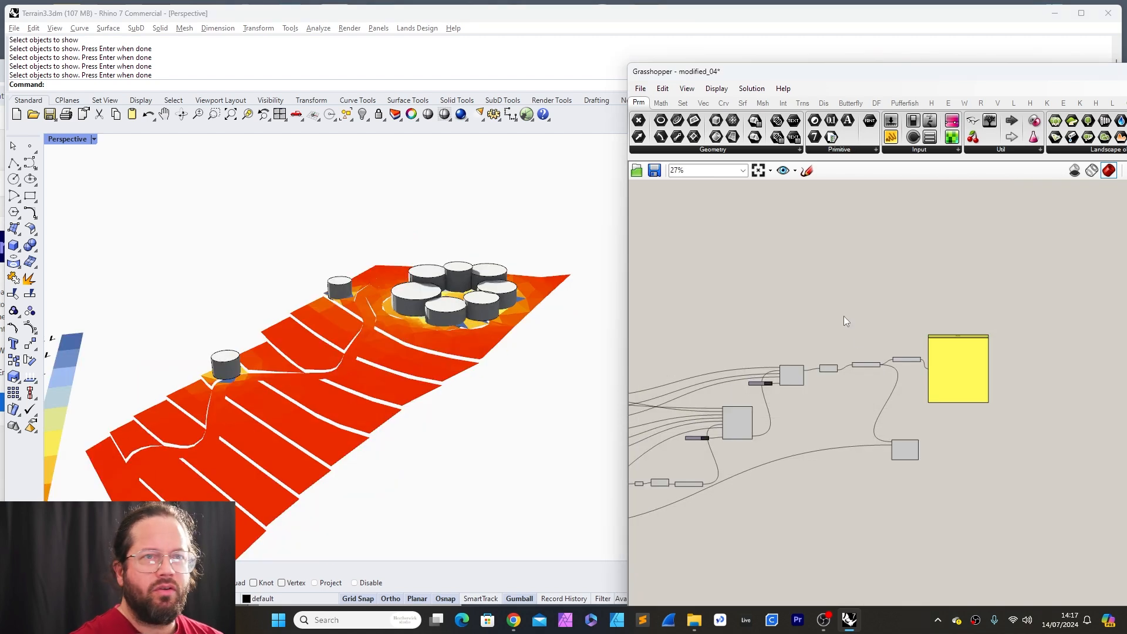
Step: Move the EPW-writing group and the components downstream of it farther from the DF Create EPW group
{"action": "scroll", "coordinate": [916, 372], "scroll_direction": "down", "scroll_amount": 5}
{"action": "scroll", "coordinate": [770, 397], "scroll_direction": "up", "scroll_amount": 8}
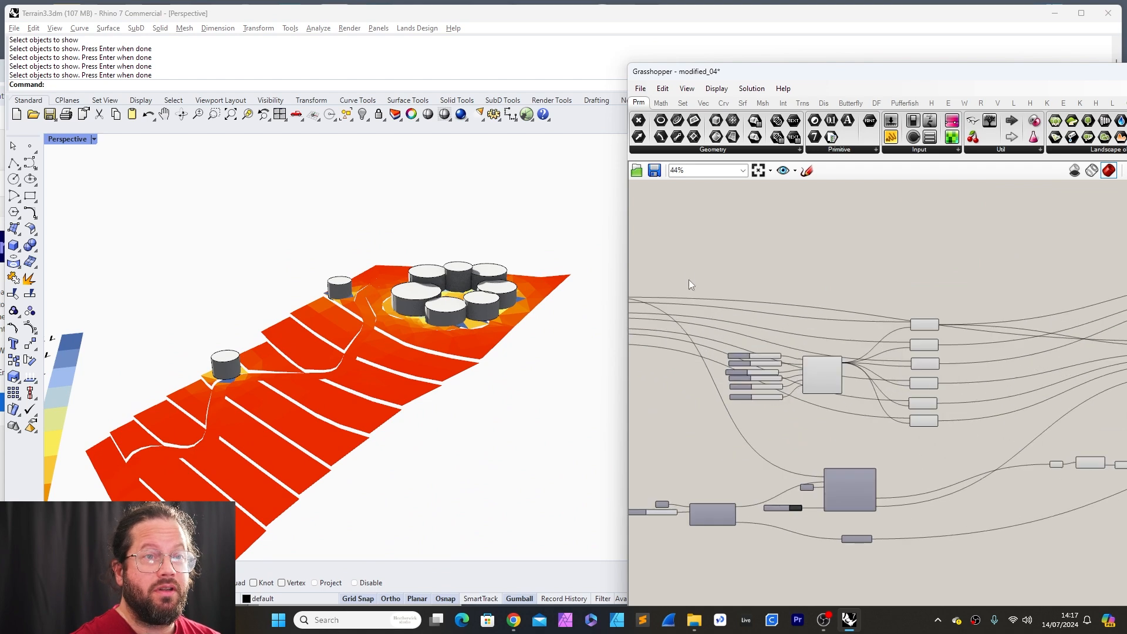
{"action": "left_click_drag", "start_coordinate": [684, 261], "coordinate": [962, 450]}
{"action": "scroll", "coordinate": [881, 354], "scroll_direction": "up", "scroll_amount": 5}
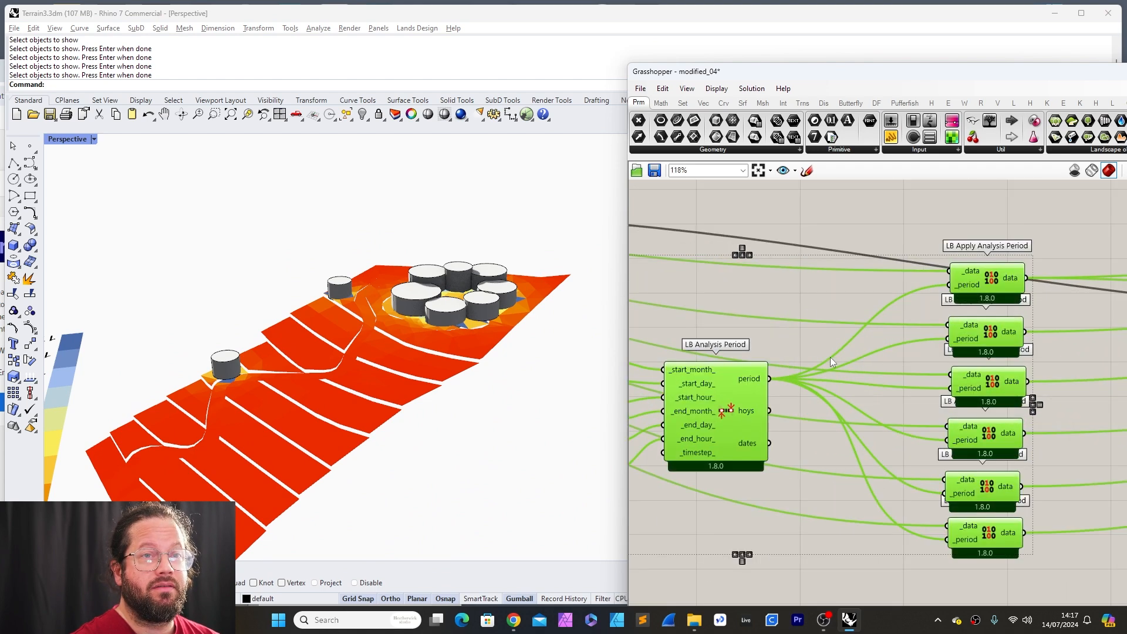
{"action": "scroll", "coordinate": [840, 203], "scroll_direction": "down", "scroll_amount": 10}
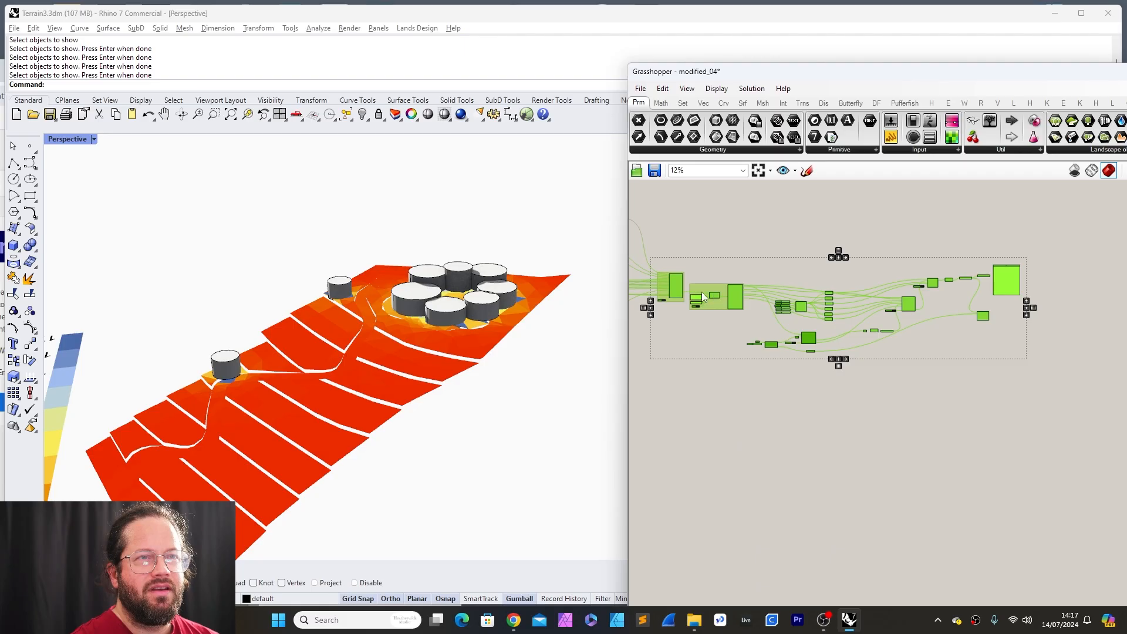
{"action": "left_click_drag", "start_coordinate": [679, 292], "coordinate": [703, 289]}
{"action": "left_click", "coordinate": [718, 265]}
{"action": "scroll", "coordinate": [719, 265], "scroll_direction": "up", "scroll_amount": 5}
{"action": "scroll", "coordinate": [689, 251], "scroll_direction": "down", "scroll_amount": 2}
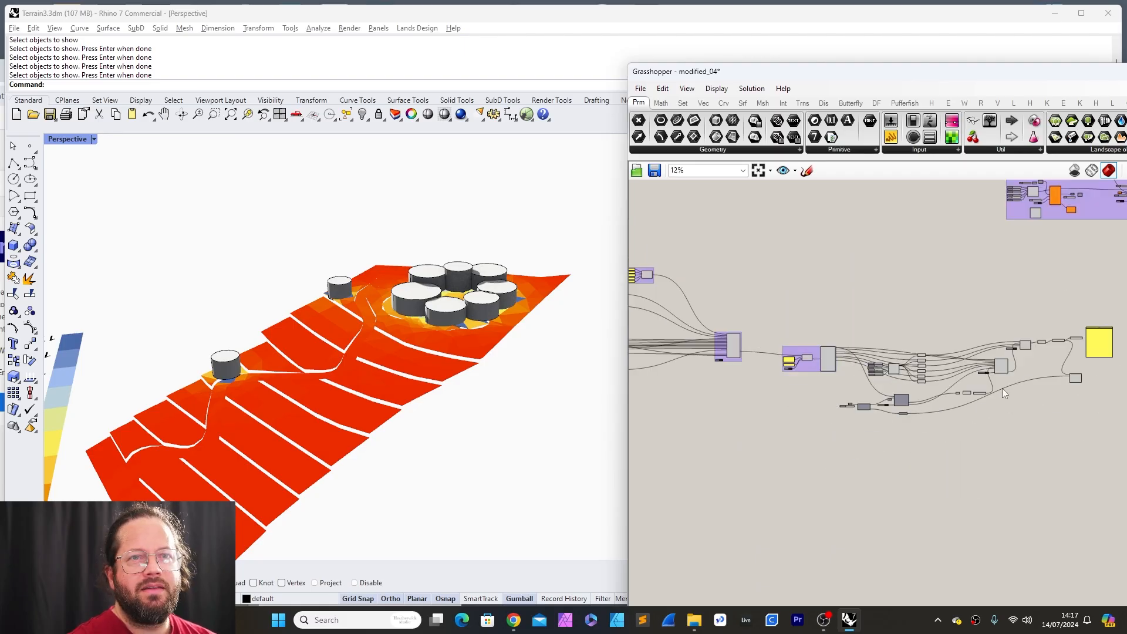
{"action": "scroll", "coordinate": [811, 358], "scroll_direction": "up", "scroll_amount": 4}
Step: Move the group containing DF Write EPW and its LB Import EPW closer to the DF Create EPW group
{"action": "left_click_drag", "start_coordinate": [703, 300], "coordinate": [938, 438]}
{"action": "left_click_drag", "start_coordinate": [845, 370], "coordinate": [776, 352]}
{"action": "scroll", "coordinate": [819, 274], "scroll_direction": "down", "scroll_amount": 5}
{"action": "scroll", "coordinate": [738, 291], "scroll_direction": "up", "scroll_amount": 6}
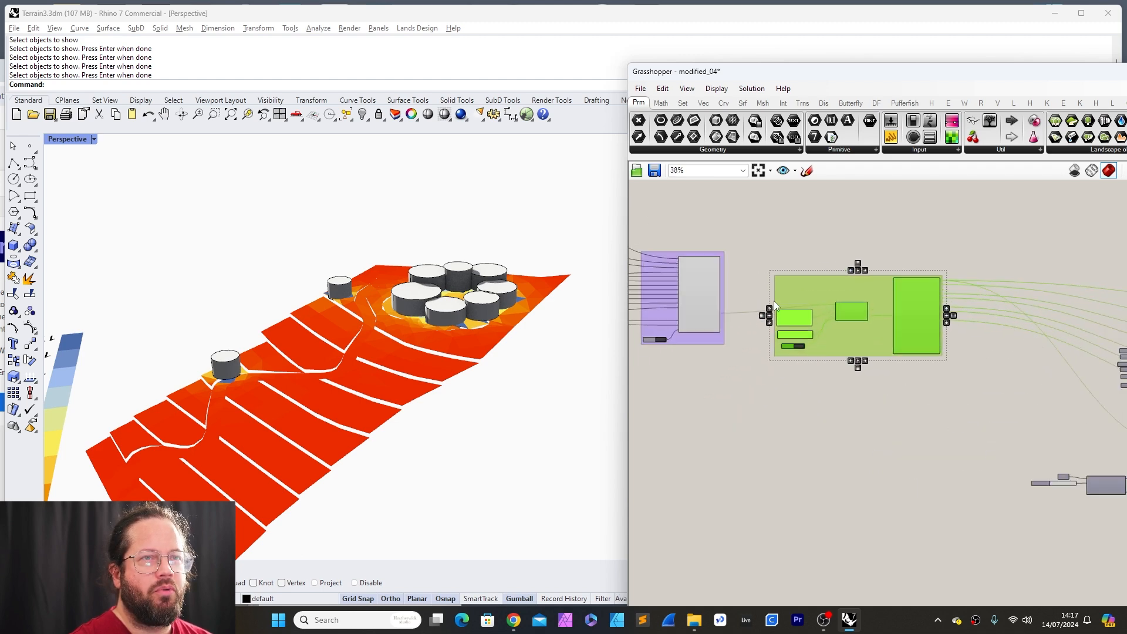
Step: Examine the stat_file and ddy_file outputs of LB Download Weather and show the Ladybug component set
{"action": "scroll", "coordinate": [838, 411], "scroll_direction": "down", "scroll_amount": 6}
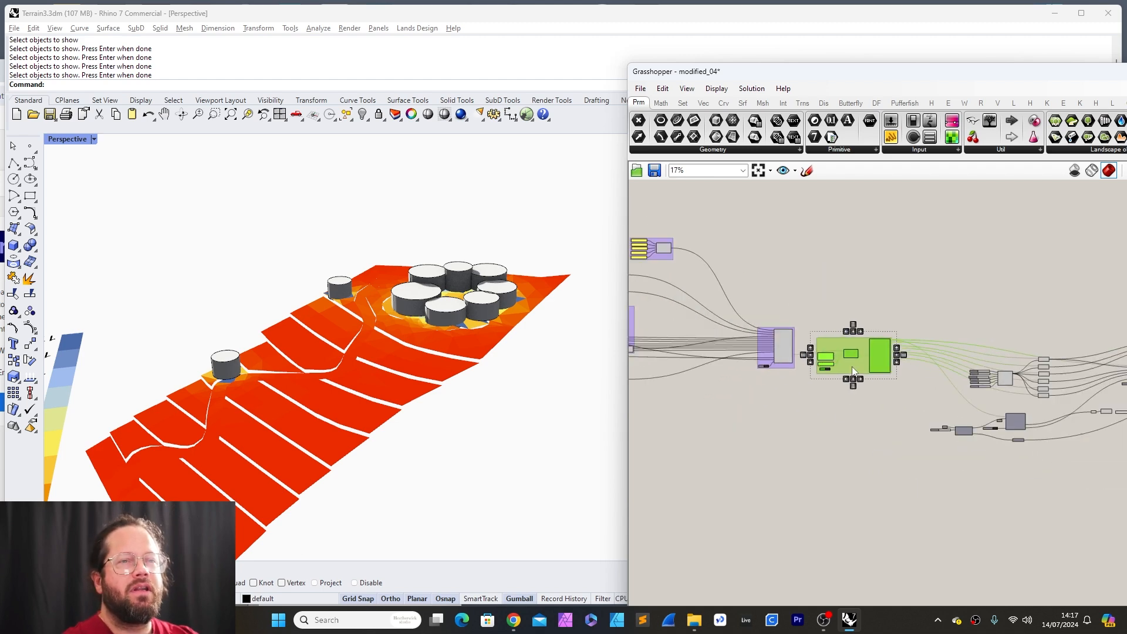
{"action": "scroll", "coordinate": [745, 363], "scroll_direction": "up", "scroll_amount": 4}
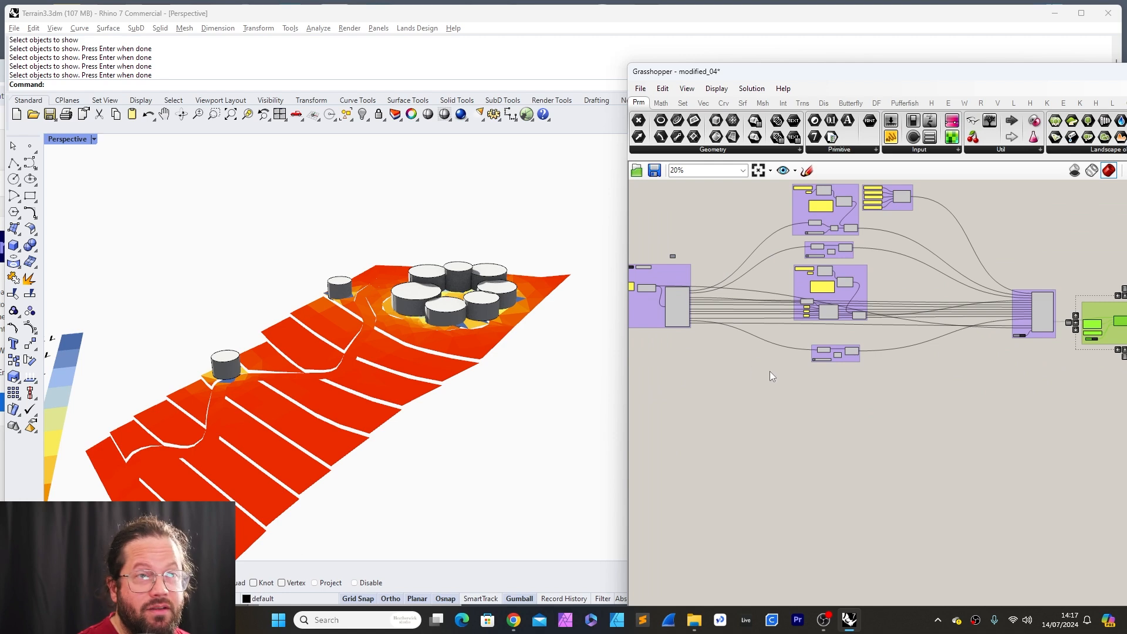
{"action": "scroll", "coordinate": [675, 311], "scroll_direction": "up", "scroll_amount": 5}
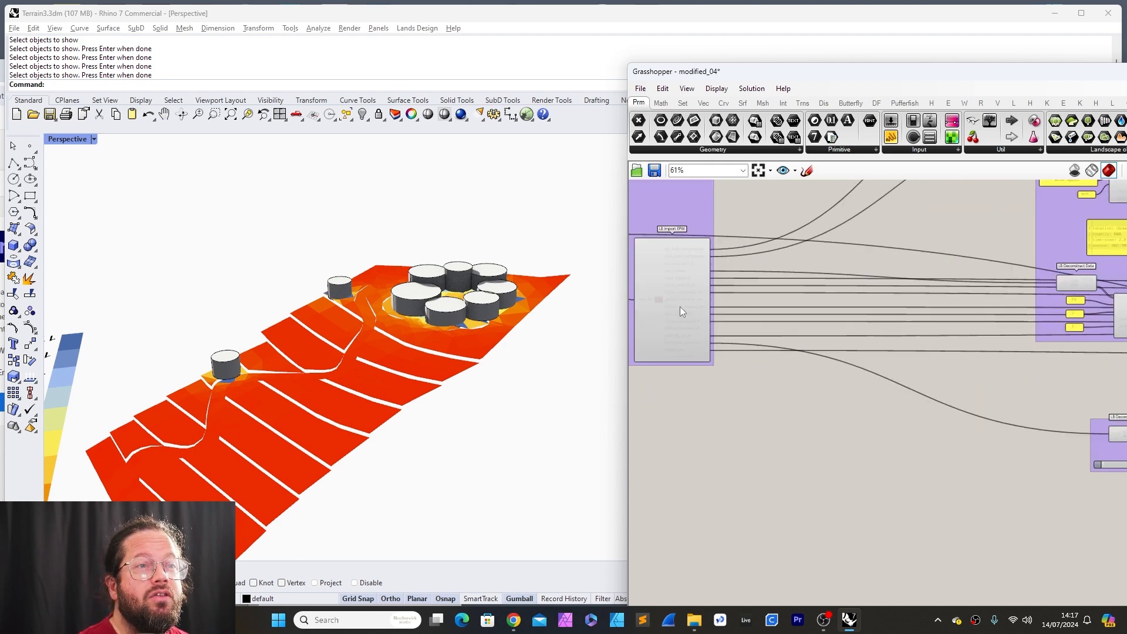
{"action": "scroll", "coordinate": [847, 356], "scroll_direction": "down", "scroll_amount": 3}
{"action": "scroll", "coordinate": [698, 292], "scroll_direction": "up", "scroll_amount": 4}
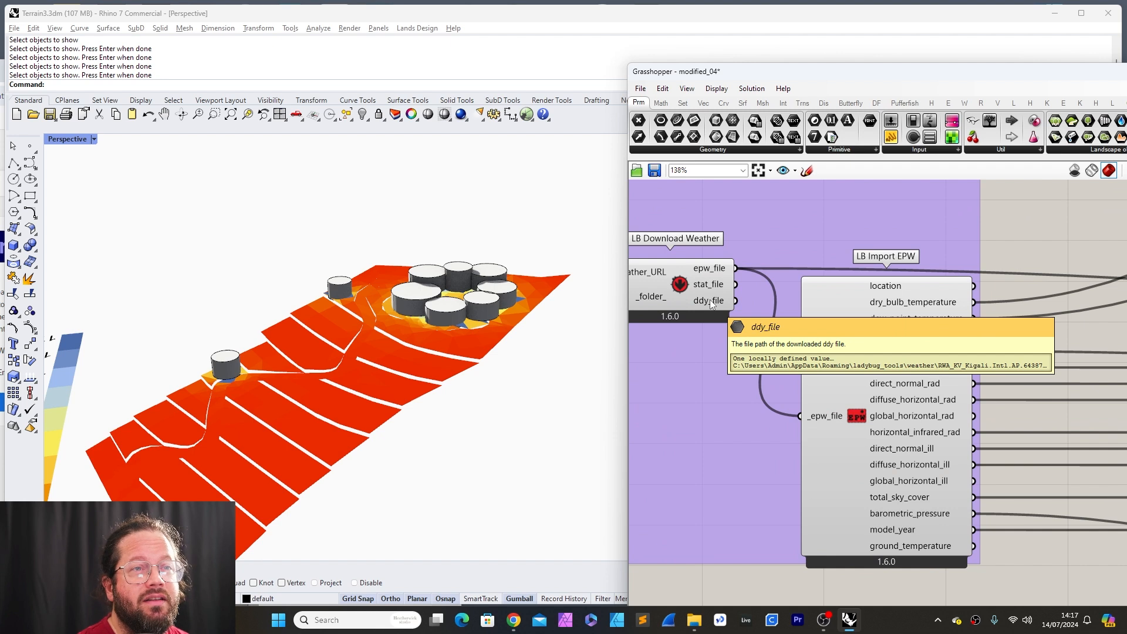
{"action": "mouse_move", "coordinate": [715, 287]}
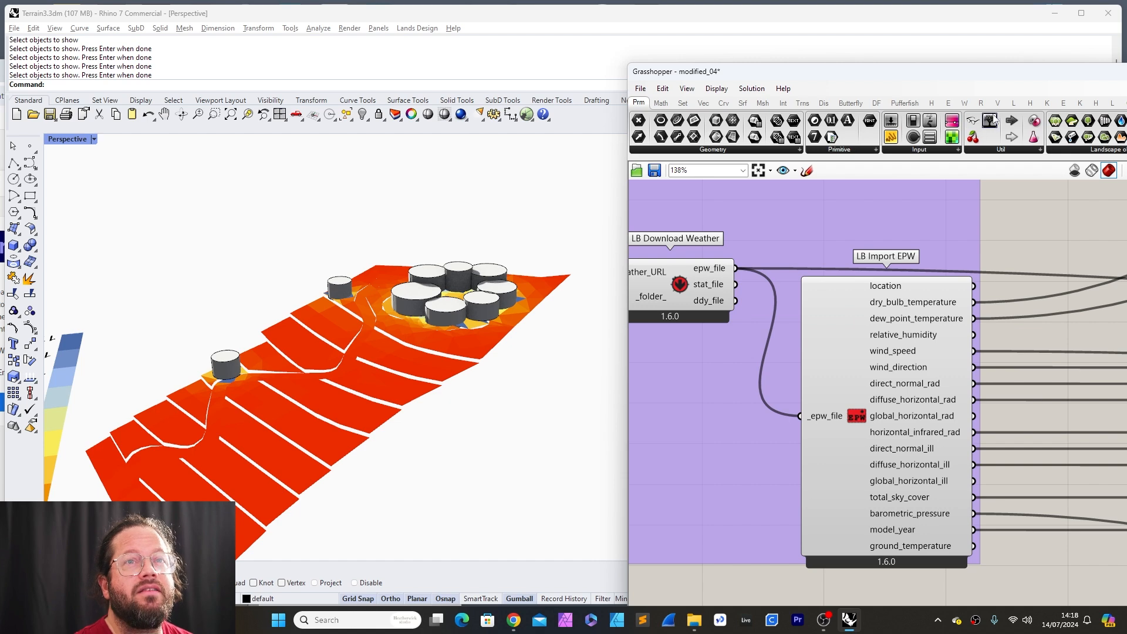
{"action": "left_click", "coordinate": [1013, 103]}
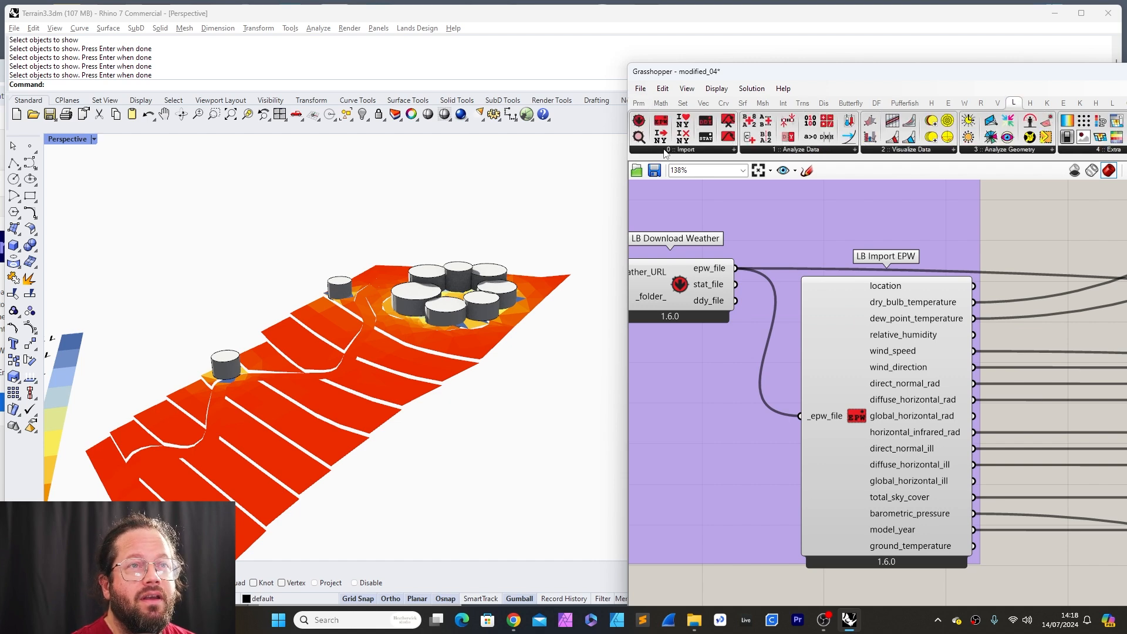
Step: Examine the weather data flow from DF Create EPW through DF Write EPW to the second LB Import EPW
{"action": "scroll", "coordinate": [759, 355], "scroll_direction": "down", "scroll_amount": 8}
{"action": "right_click_drag", "start_coordinate": [1047, 365], "coordinate": [866, 391]}
{"action": "scroll", "coordinate": [863, 402], "scroll_direction": "up", "scroll_amount": 7}
{"action": "scroll", "coordinate": [764, 429], "scroll_direction": "down", "scroll_amount": 8}
{"action": "scroll", "coordinate": [866, 391], "scroll_direction": "up", "scroll_amount": 5}
{"action": "scroll", "coordinate": [782, 382], "scroll_direction": "up", "scroll_amount": 4}
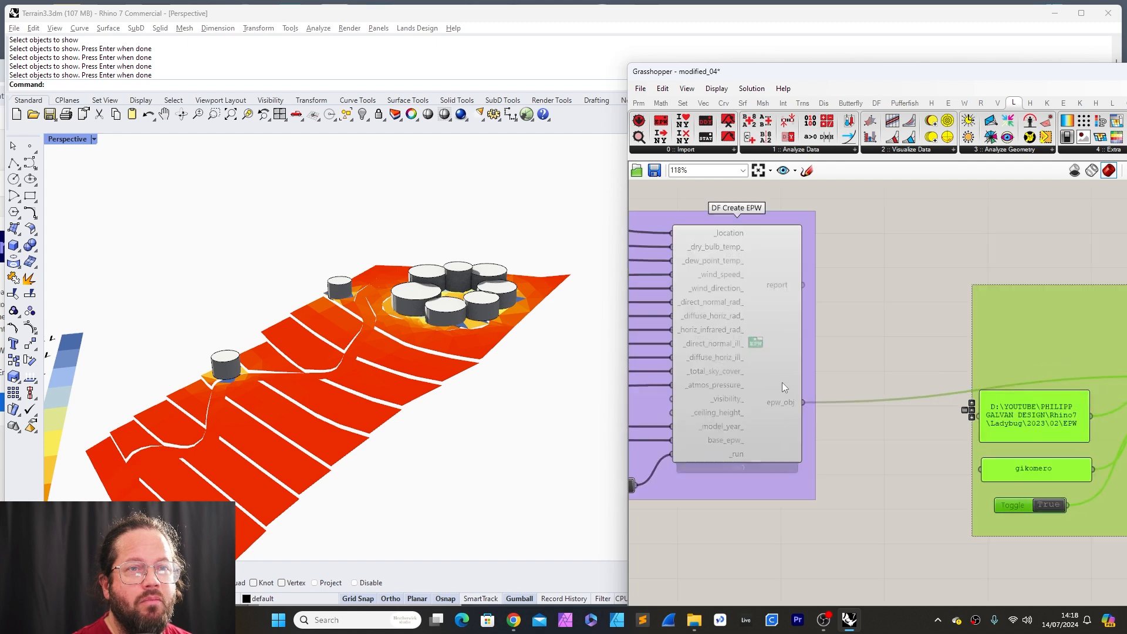
{"action": "left_click", "coordinate": [776, 378]}
{"action": "scroll", "coordinate": [792, 434], "scroll_direction": "down", "scroll_amount": 3}
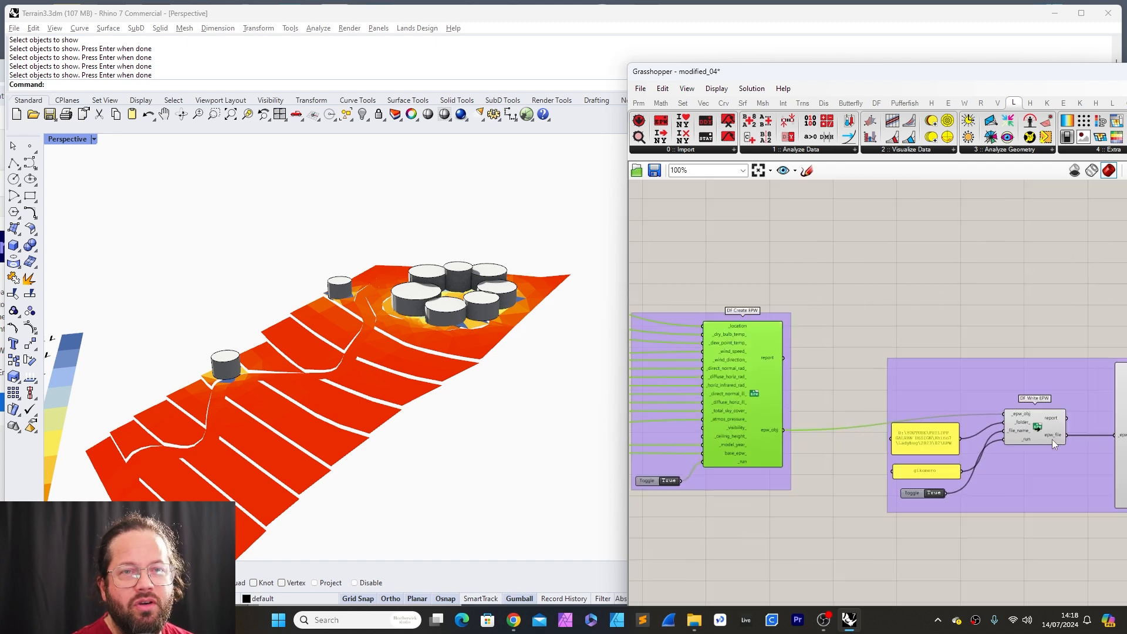
{"action": "scroll", "coordinate": [1033, 435], "scroll_direction": "up", "scroll_amount": 3}
{"action": "scroll", "coordinate": [789, 385], "scroll_direction": "down", "scroll_amount": 6}
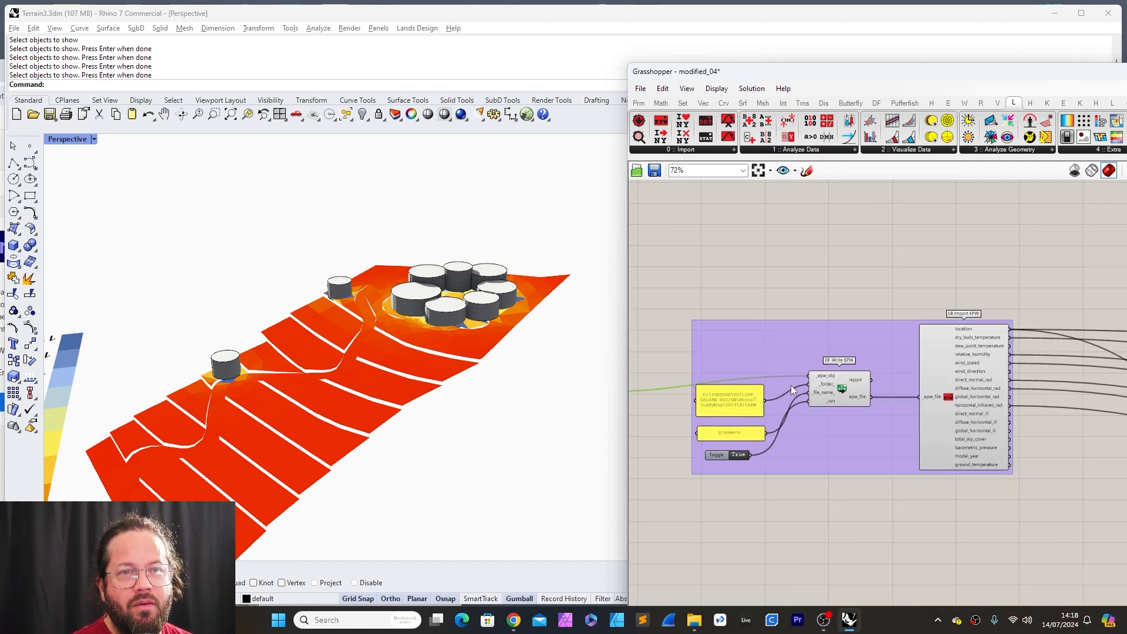
{"action": "scroll", "coordinate": [1020, 432], "scroll_direction": "down", "scroll_amount": 2}
{"action": "scroll", "coordinate": [935, 427], "scroll_direction": "down", "scroll_amount": 5}
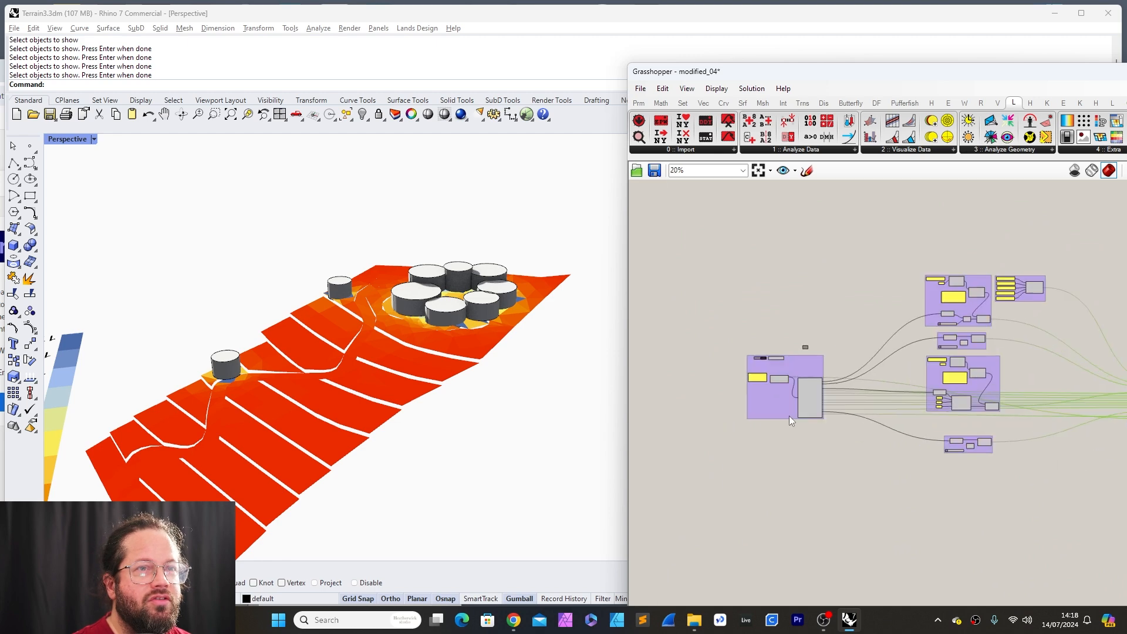
Step: Add an LB Import DDY component below LB Import EPW and connect the ddy_file output of LB Download Weather to it
{"action": "scroll", "coordinate": [789, 416], "scroll_direction": "up", "scroll_amount": 6}
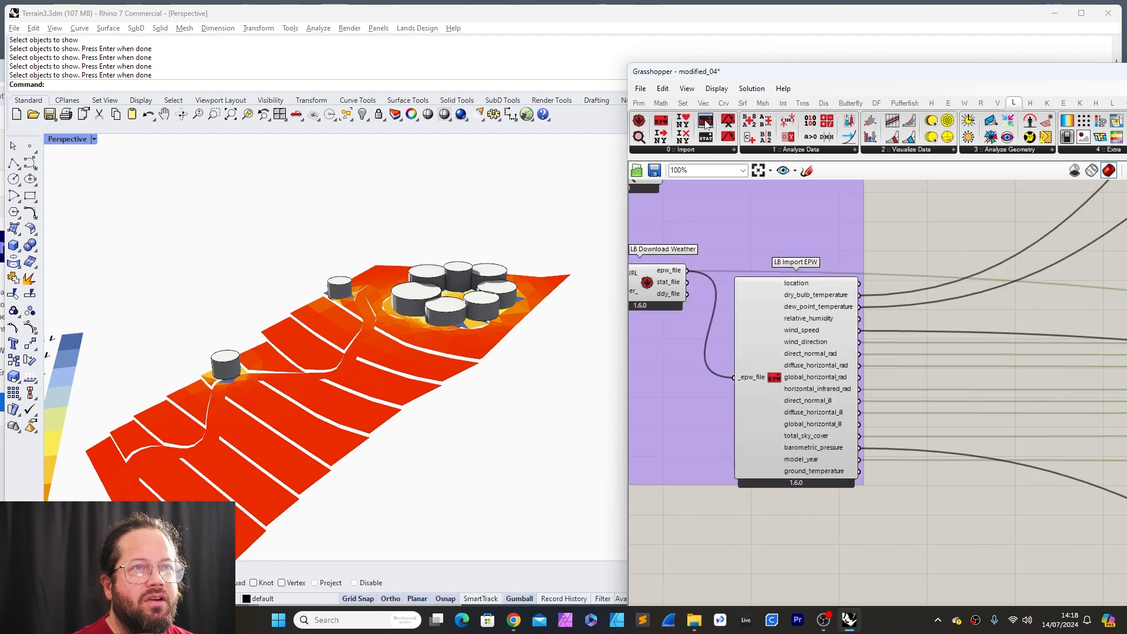
{"action": "left_click_drag", "start_coordinate": [706, 123], "coordinate": [856, 551]}
{"action": "left_click_drag", "start_coordinate": [686, 294], "coordinate": [819, 543]}
Step: List the design_days output of LB Import DDY in a new enlarged panel and read through its entries
{"action": "mouse_move", "coordinate": [890, 552]}
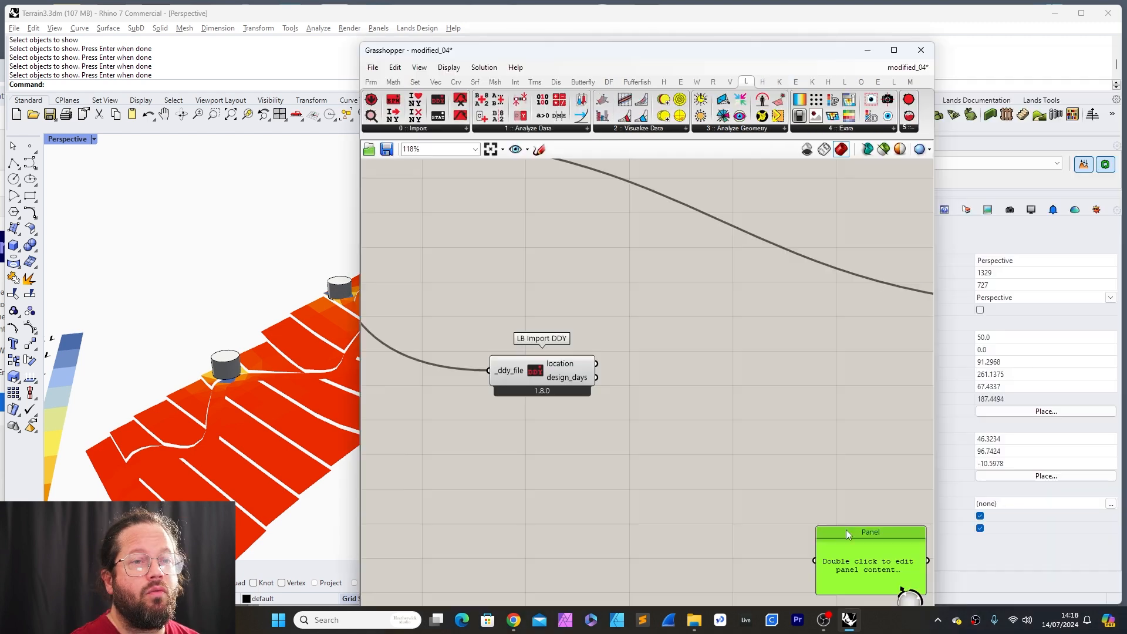
{"action": "left_click_drag", "start_coordinate": [847, 530], "coordinate": [739, 361]}
{"action": "scroll", "coordinate": [596, 351], "scroll_direction": "up", "scroll_amount": 2}
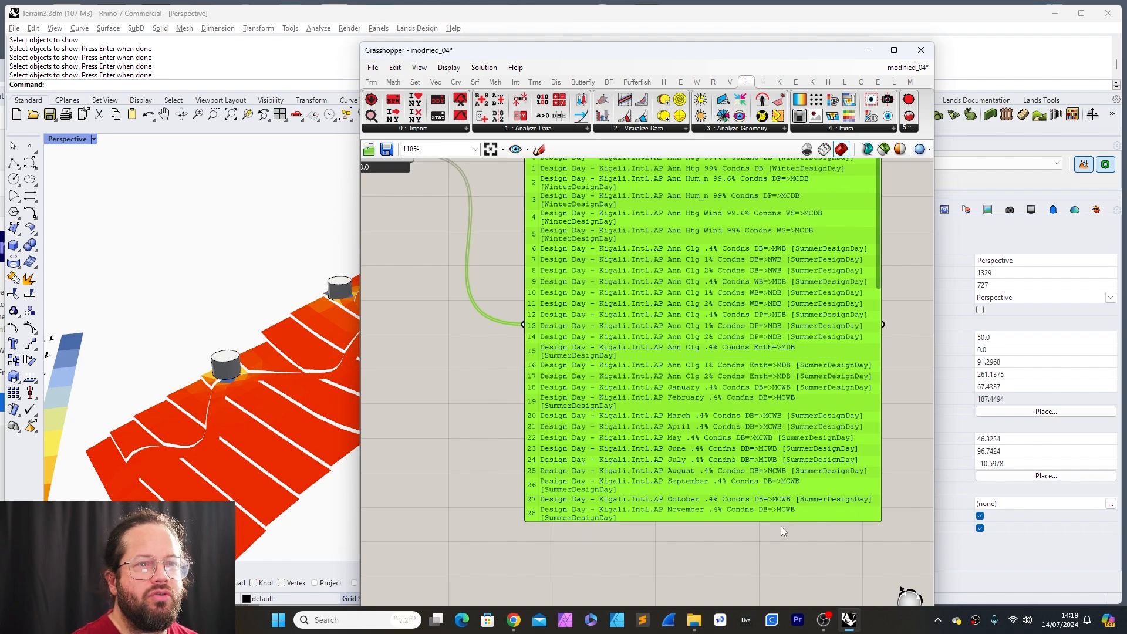
{"action": "left_click_drag", "start_coordinate": [781, 522], "coordinate": [781, 608]}
{"action": "left_click_drag", "start_coordinate": [879, 318], "coordinate": [893, 568]}
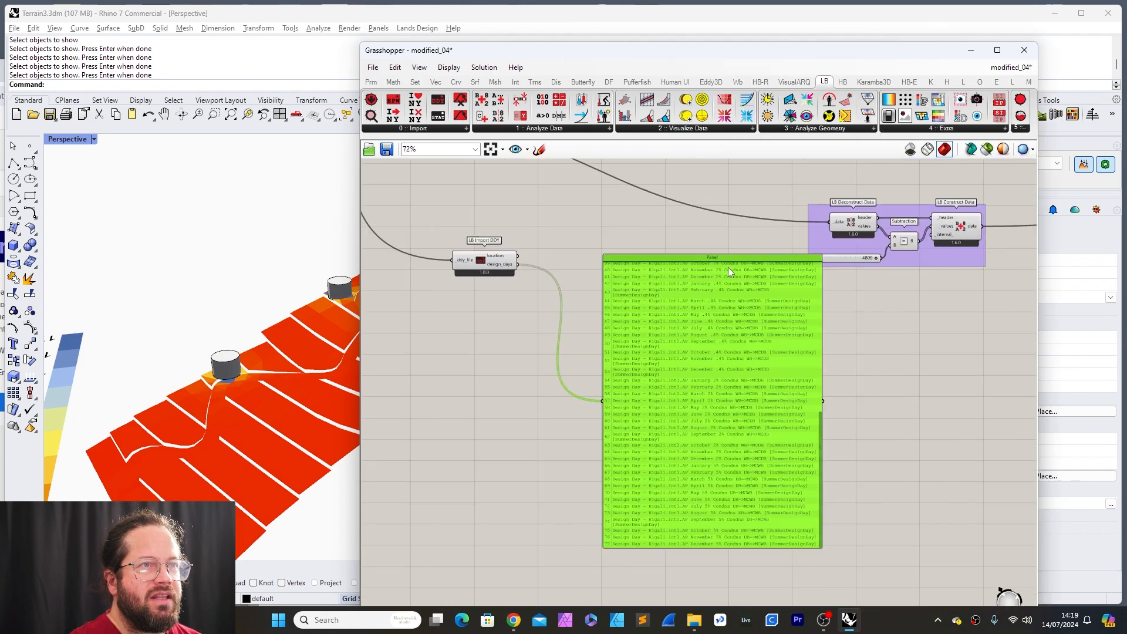
{"action": "right_click_drag", "start_coordinate": [728, 268], "coordinate": [846, 274]}
{"action": "scroll", "coordinate": [845, 274], "scroll_direction": "up", "scroll_amount": 1}
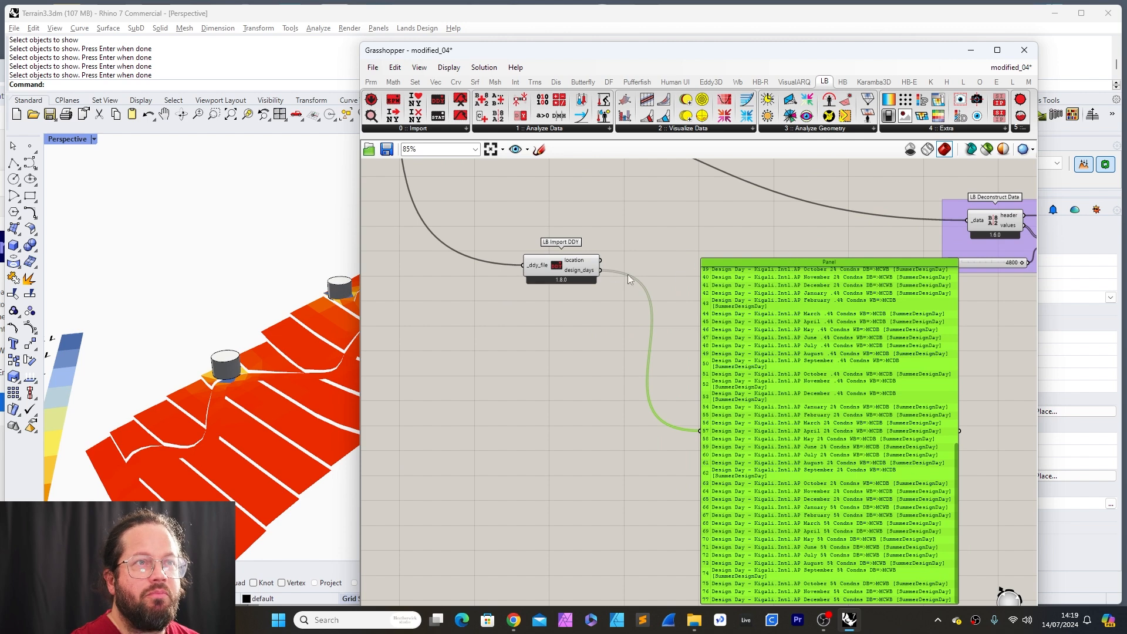
{"action": "left_click", "coordinate": [557, 264]}
{"action": "scroll", "coordinate": [638, 378], "scroll_direction": "down", "scroll_amount": 4}
{"action": "scroll", "coordinate": [552, 244], "scroll_direction": "up", "scroll_amount": 2}
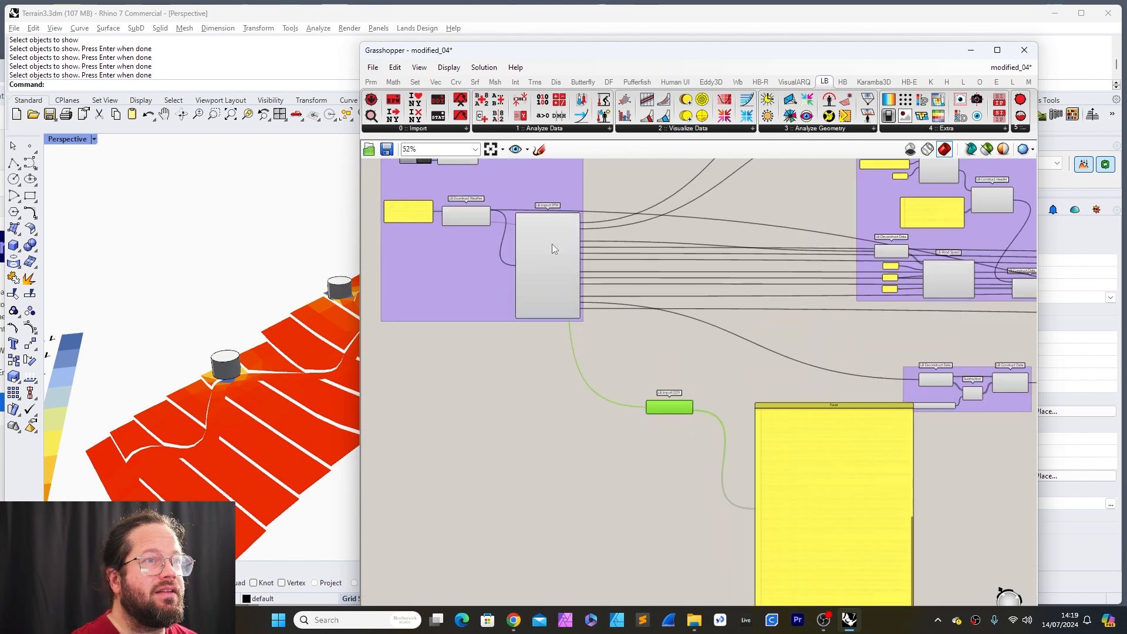
Step: Add an LB Import STAT component below LB Import DDY and connect the stat_file output of LB Download Weather to it
{"action": "scroll", "coordinate": [552, 244], "scroll_direction": "up", "scroll_amount": 3}
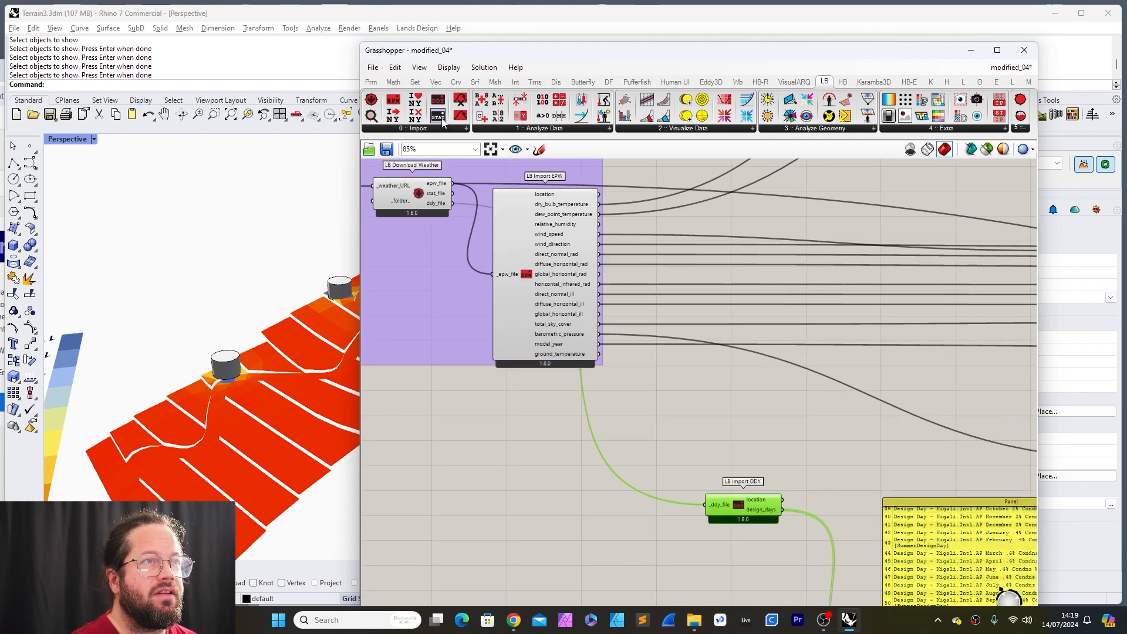
{"action": "left_click_drag", "start_coordinate": [441, 122], "coordinate": [681, 457]}
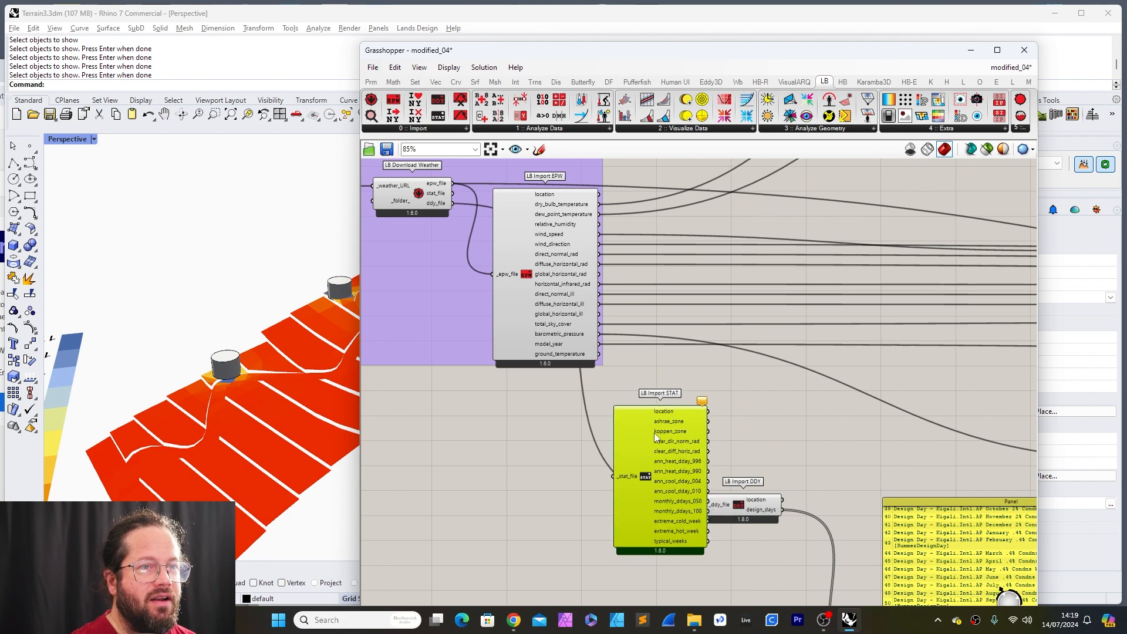
{"action": "scroll", "coordinate": [642, 421], "scroll_direction": "down", "scroll_amount": 3}
{"action": "scroll", "coordinate": [642, 424], "scroll_direction": "up", "scroll_amount": 5}
{"action": "left_click_drag", "start_coordinate": [642, 424], "coordinate": [667, 601]}
{"action": "scroll", "coordinate": [644, 421], "scroll_direction": "down", "scroll_amount": 1}
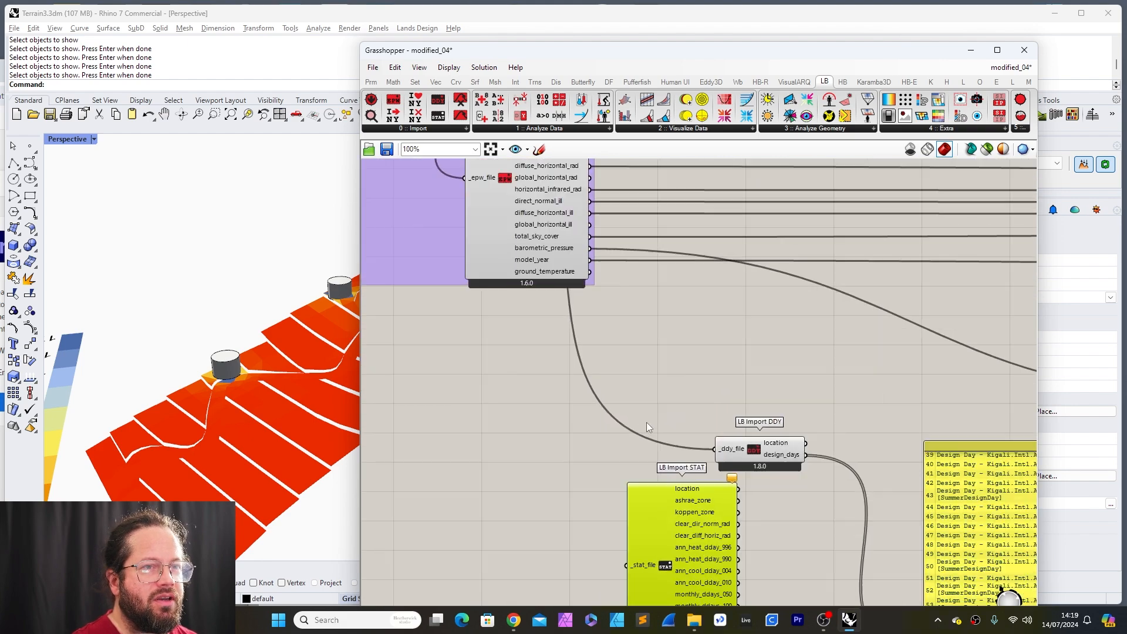
{"action": "scroll", "coordinate": [647, 422], "scroll_direction": "down", "scroll_amount": 1}
{"action": "left_click_drag", "start_coordinate": [480, 176], "coordinate": [632, 524]}
{"action": "right_click_drag", "start_coordinate": [704, 567], "coordinate": [569, 400]}
{"action": "scroll", "coordinate": [635, 471], "scroll_direction": "down", "scroll_amount": 1}
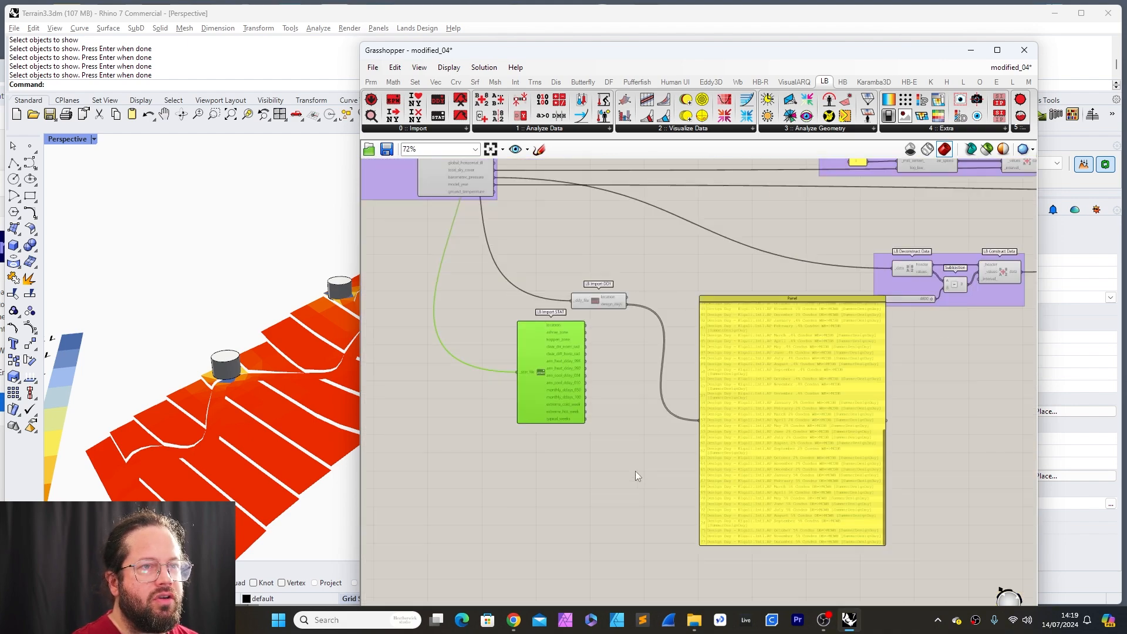
{"action": "scroll", "coordinate": [634, 469], "scroll_direction": "up", "scroll_amount": 2}
{"action": "left_click_drag", "start_coordinate": [530, 293], "coordinate": [537, 394]}
{"action": "scroll", "coordinate": [527, 424], "scroll_direction": "up", "scroll_amount": 4}
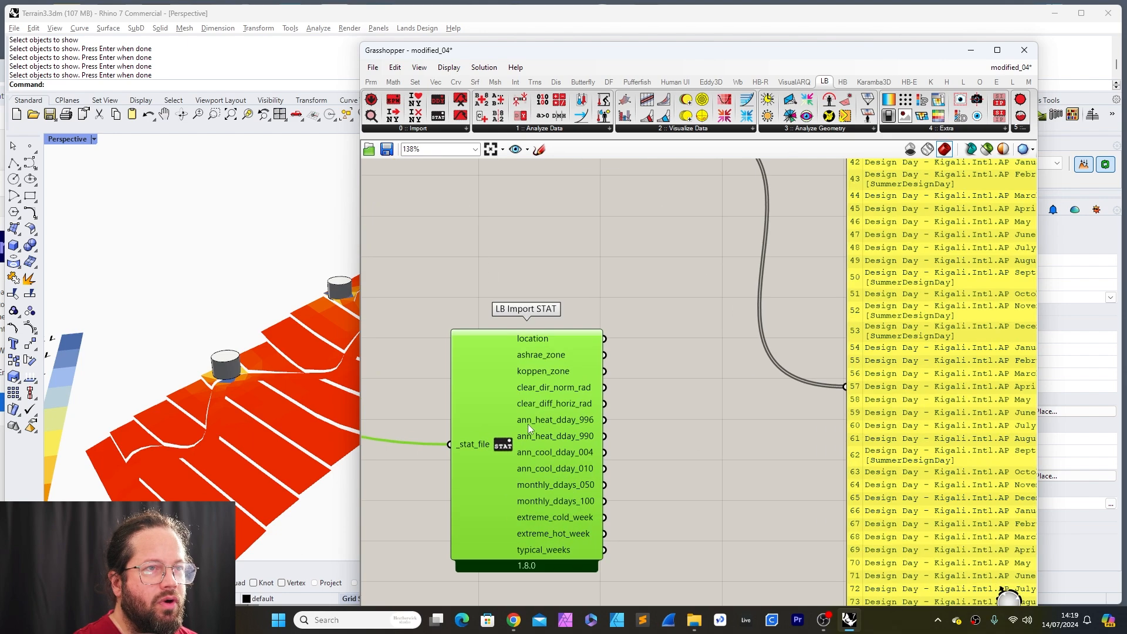
{"action": "scroll", "coordinate": [527, 423], "scroll_direction": "down", "scroll_amount": 3}
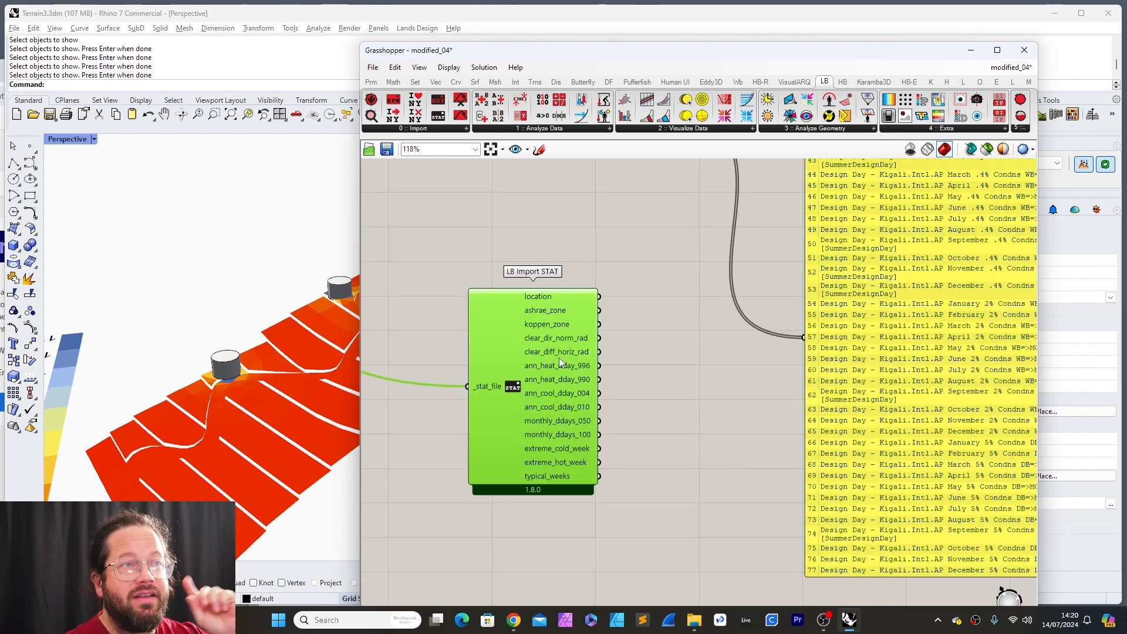
Step: Examine the outputs of LB Import STAT, from ashrae_zone and koppen_zone down to typical_weeks
{"action": "mouse_move", "coordinate": [558, 357]}
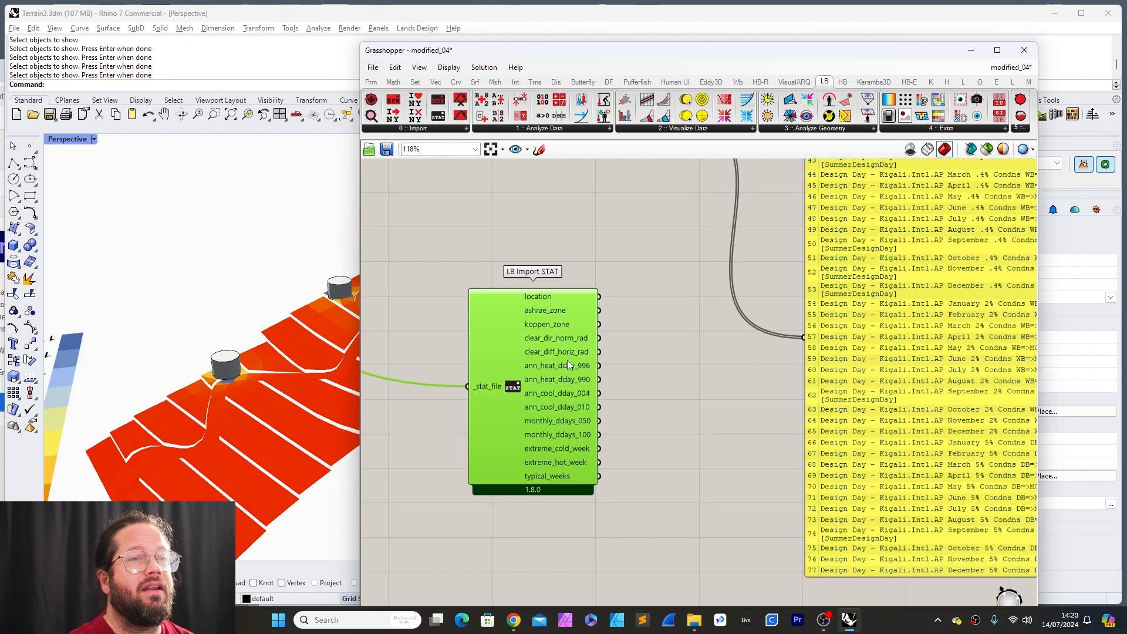
{"action": "left_click_drag", "start_coordinate": [515, 320], "coordinate": [554, 344]}
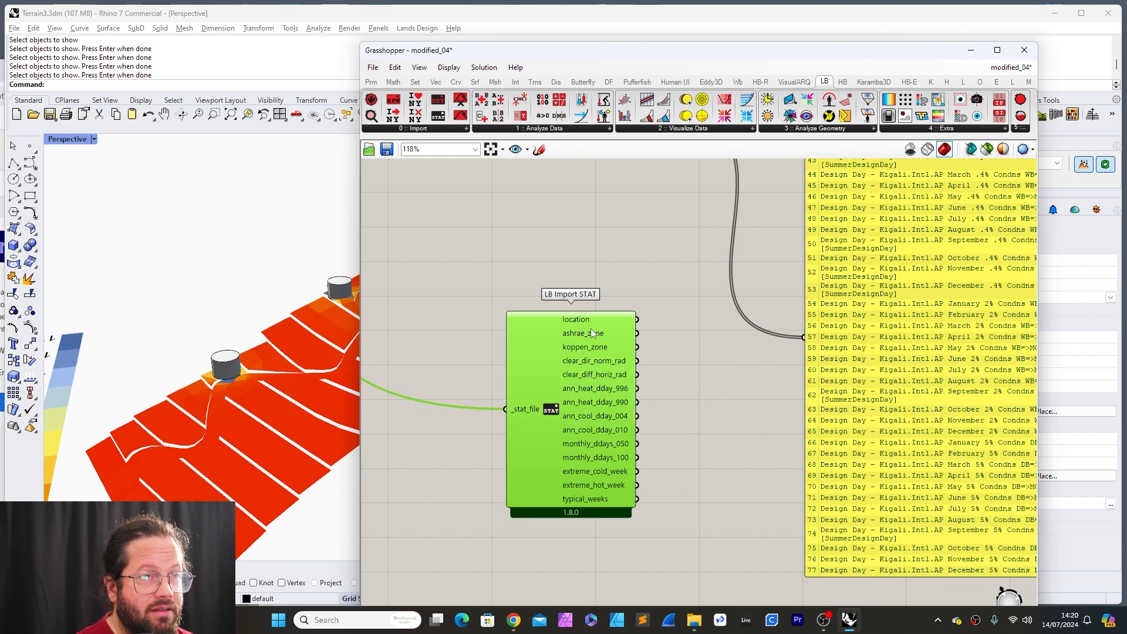
{"action": "left_click", "coordinate": [578, 322]}
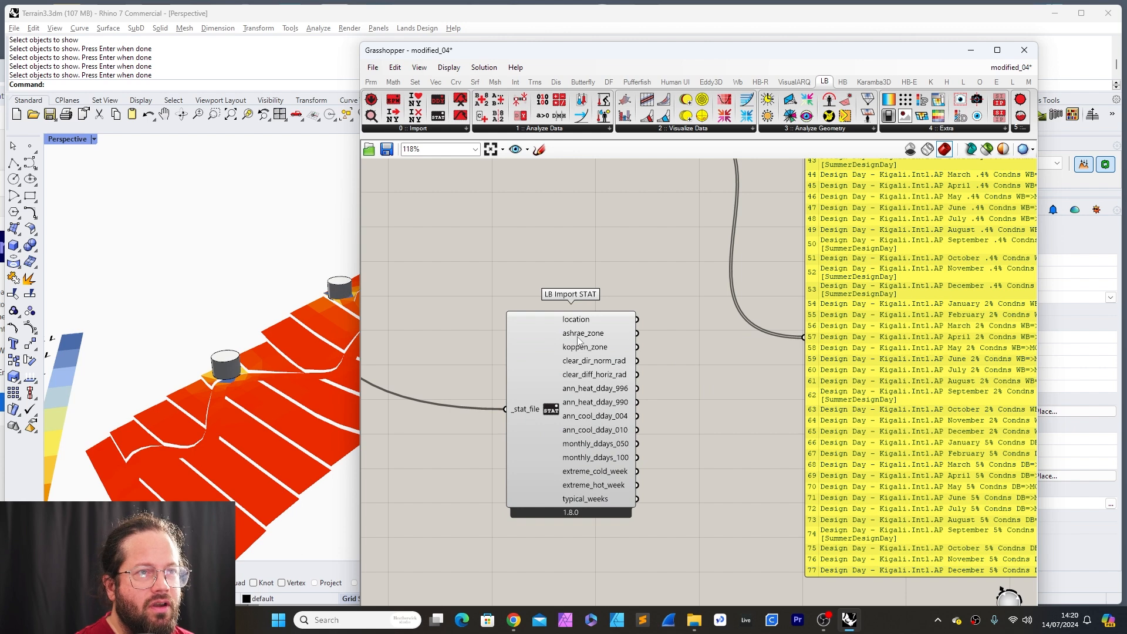
{"action": "mouse_move", "coordinate": [597, 336]}
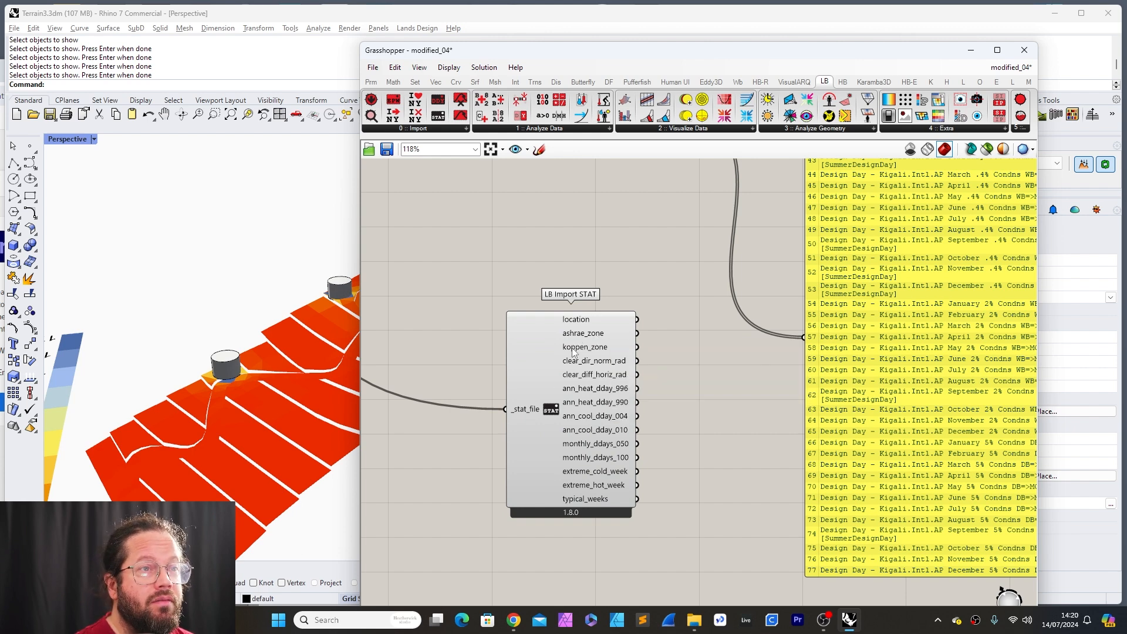
{"action": "mouse_move", "coordinate": [574, 352]}
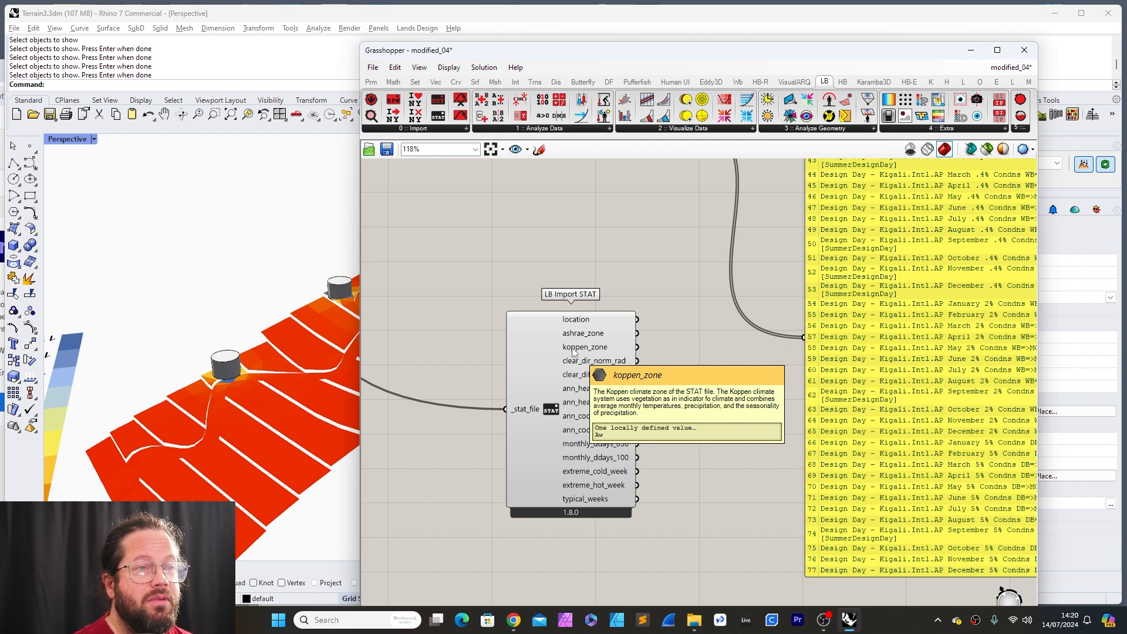
{"action": "left_click_drag", "start_coordinate": [549, 376], "coordinate": [505, 372]}
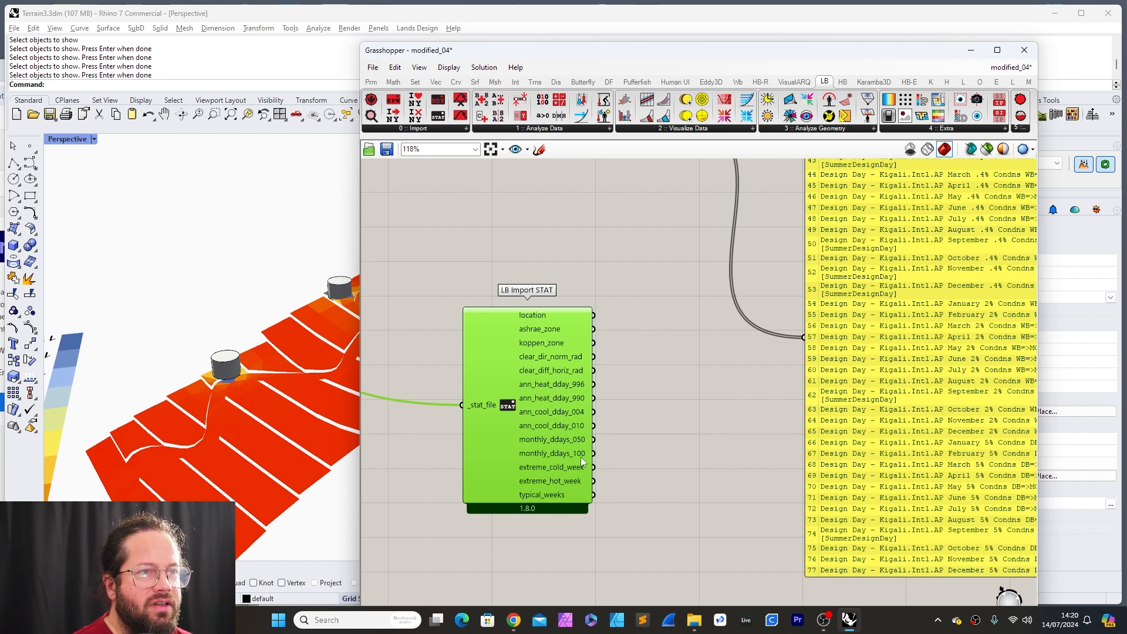
{"action": "left_click", "coordinate": [646, 475]}
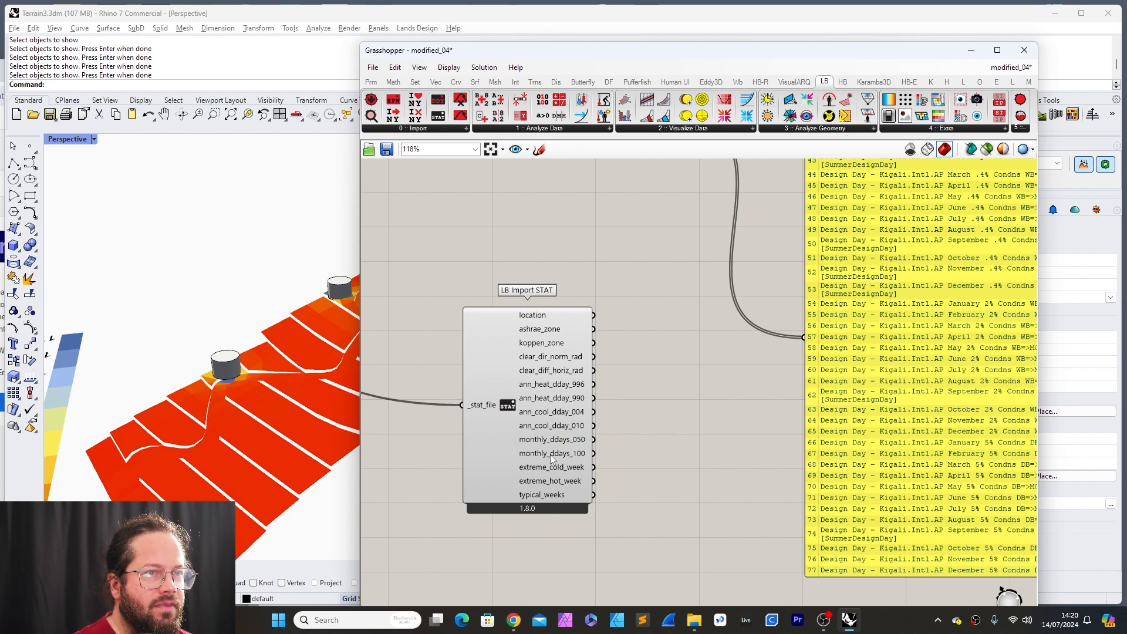
{"action": "left_click_drag", "start_coordinate": [543, 503], "coordinate": [532, 491]}
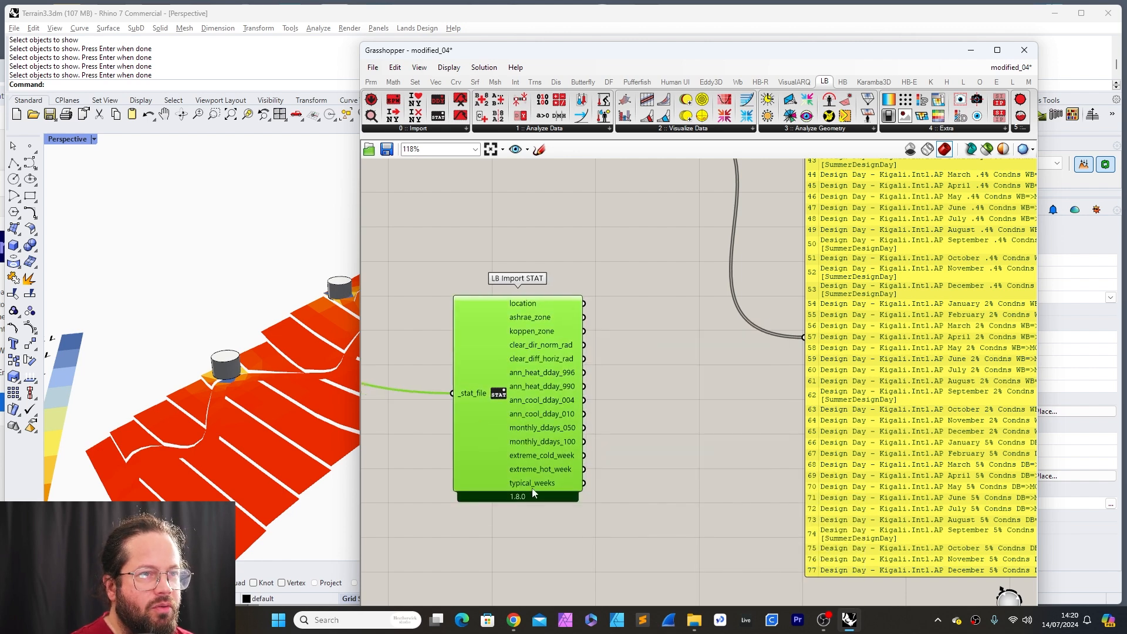
{"action": "mouse_move", "coordinate": [535, 486]}
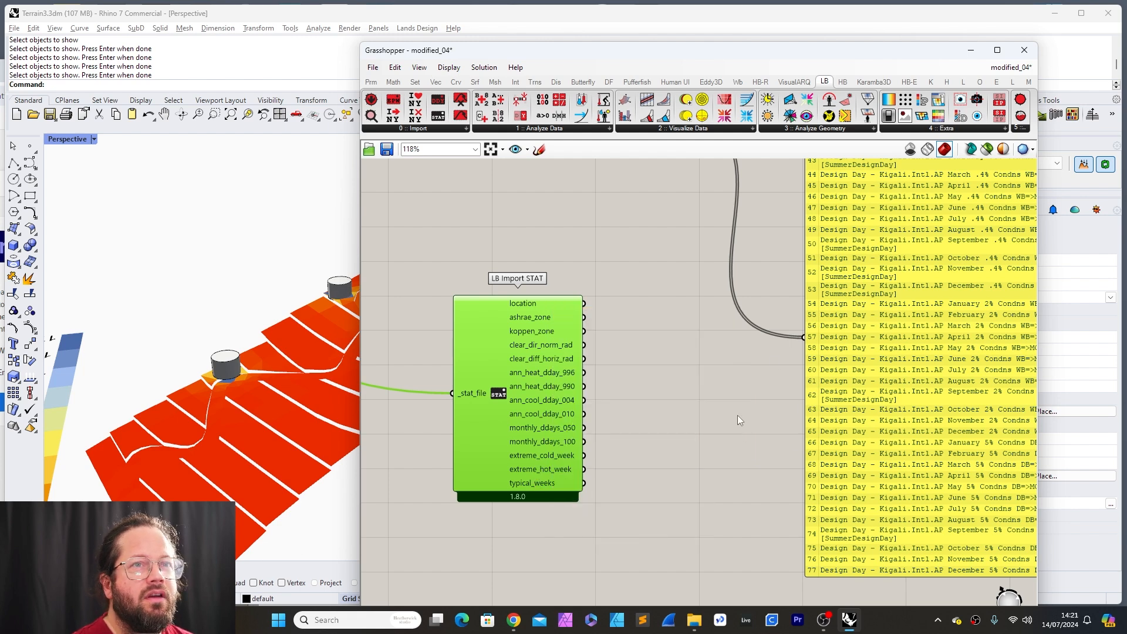
Step: Rewire the design-days panel to list the extreme_cold_week output of LB Import STAT instead
{"action": "scroll", "coordinate": [669, 395], "scroll_direction": "down", "scroll_amount": 9}
{"action": "scroll", "coordinate": [746, 332], "scroll_direction": "up", "scroll_amount": 3}
{"action": "left_click", "coordinate": [696, 340]}
{"action": "scroll", "coordinate": [691, 330], "scroll_direction": "up", "scroll_amount": 2}
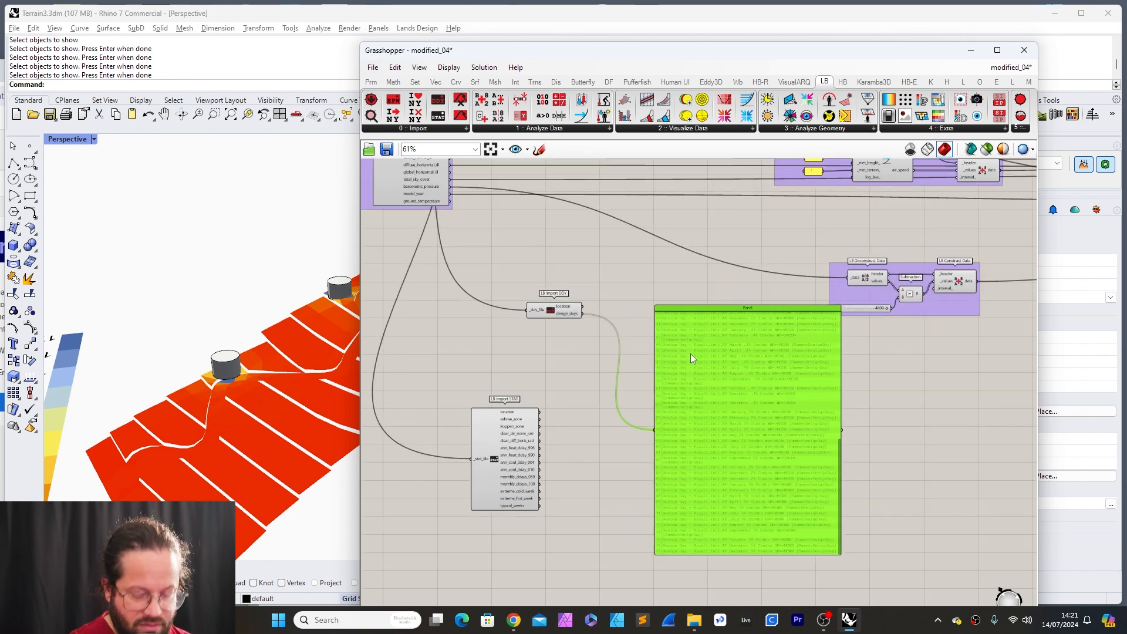
{"action": "key", "text": "Delete"}
{"action": "key", "text": "ctrl+z"}
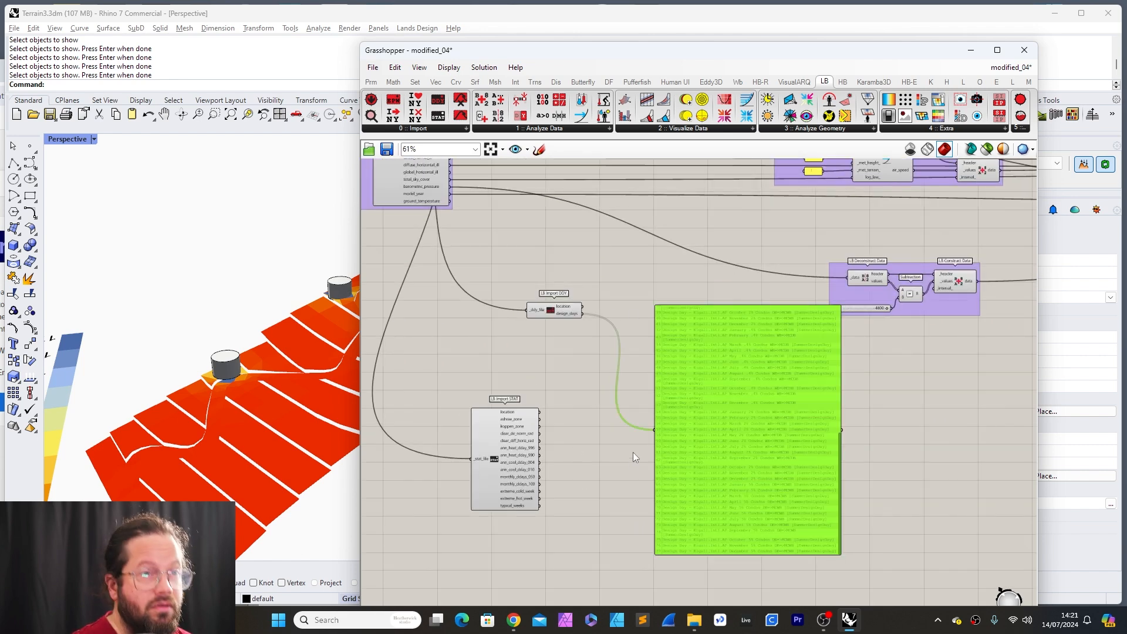
{"action": "left_click", "coordinate": [587, 480]}
{"action": "scroll", "coordinate": [587, 480], "scroll_direction": "up", "scroll_amount": 3}
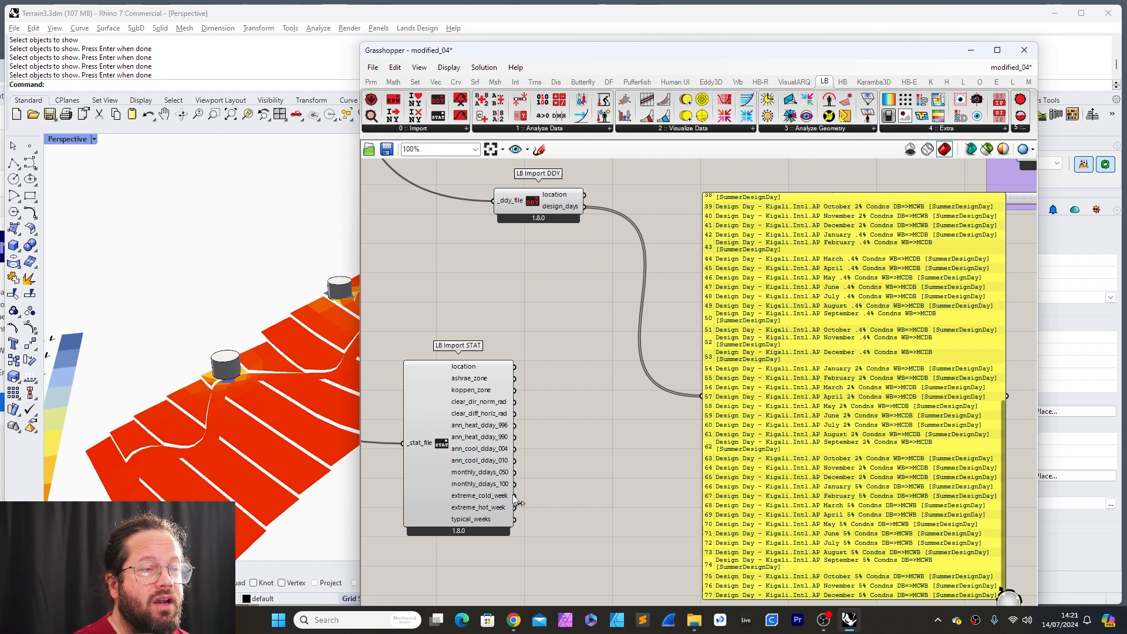
{"action": "left_click_drag", "start_coordinate": [512, 497], "coordinate": [703, 471]}
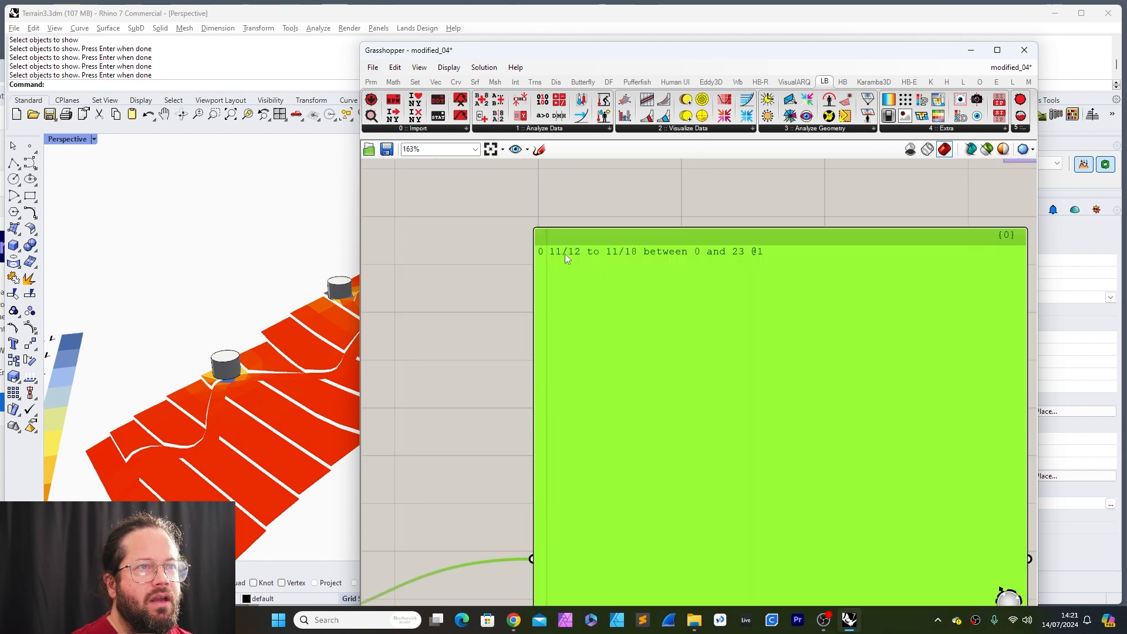
{"action": "left_click_drag", "start_coordinate": [647, 236], "coordinate": [632, 191]}
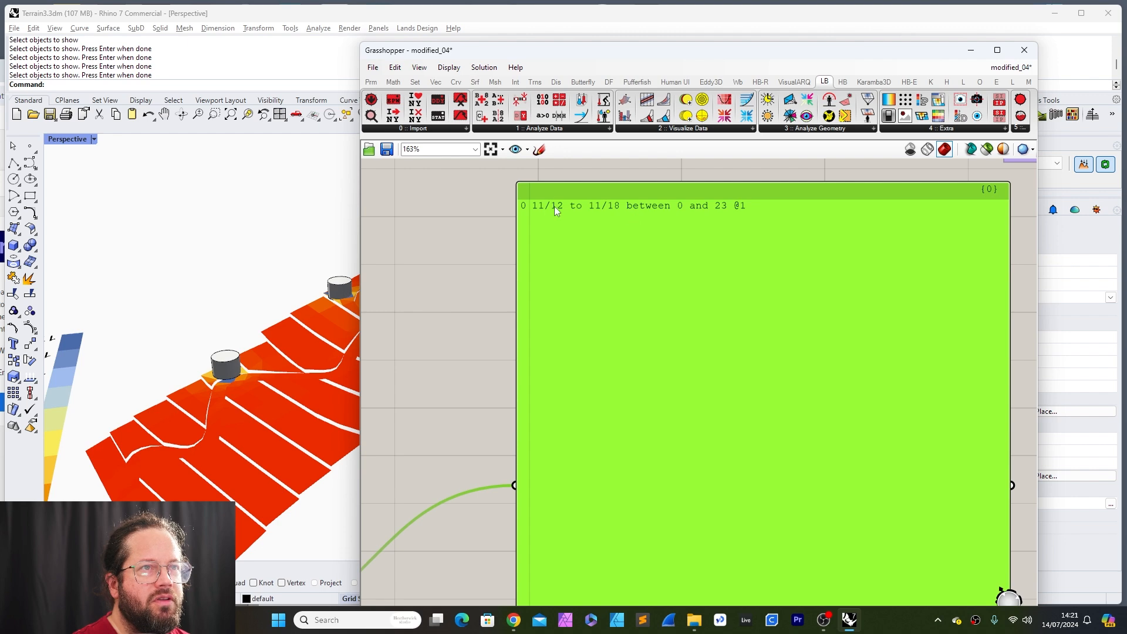
Step: Shorten the extreme_cold_week panel to a fraction of its height
{"action": "scroll", "coordinate": [616, 297], "scroll_direction": "down", "scroll_amount": 4}
{"action": "scroll", "coordinate": [614, 291], "scroll_direction": "down", "scroll_amount": 3}
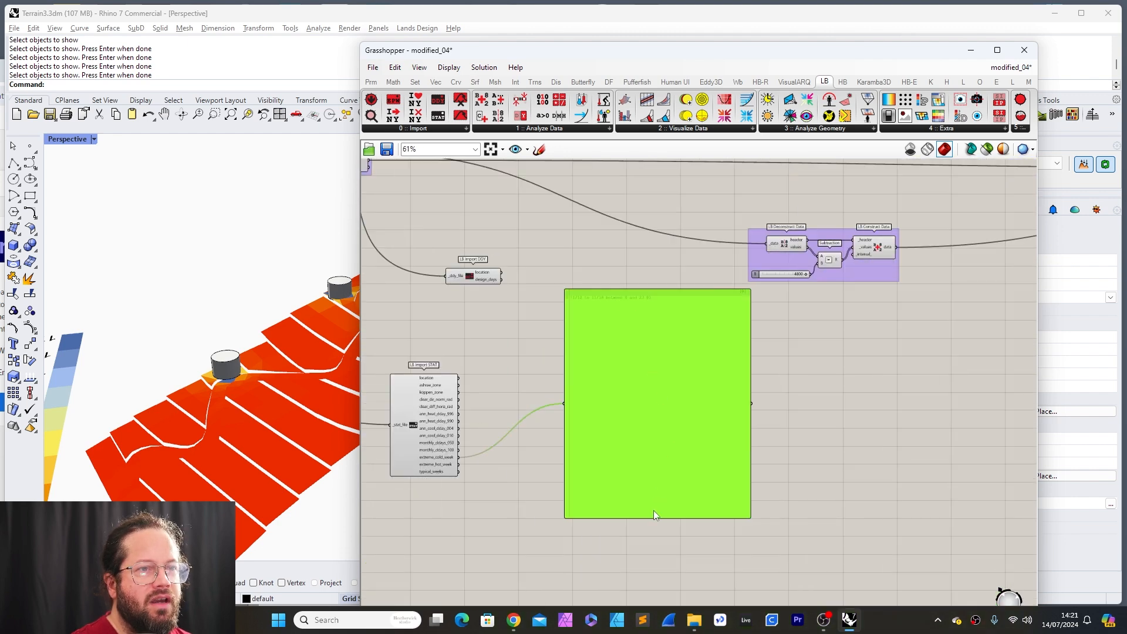
{"action": "left_click_drag", "start_coordinate": [651, 517], "coordinate": [649, 371]}
{"action": "scroll", "coordinate": [923, 320], "scroll_direction": "up", "scroll_amount": 3}
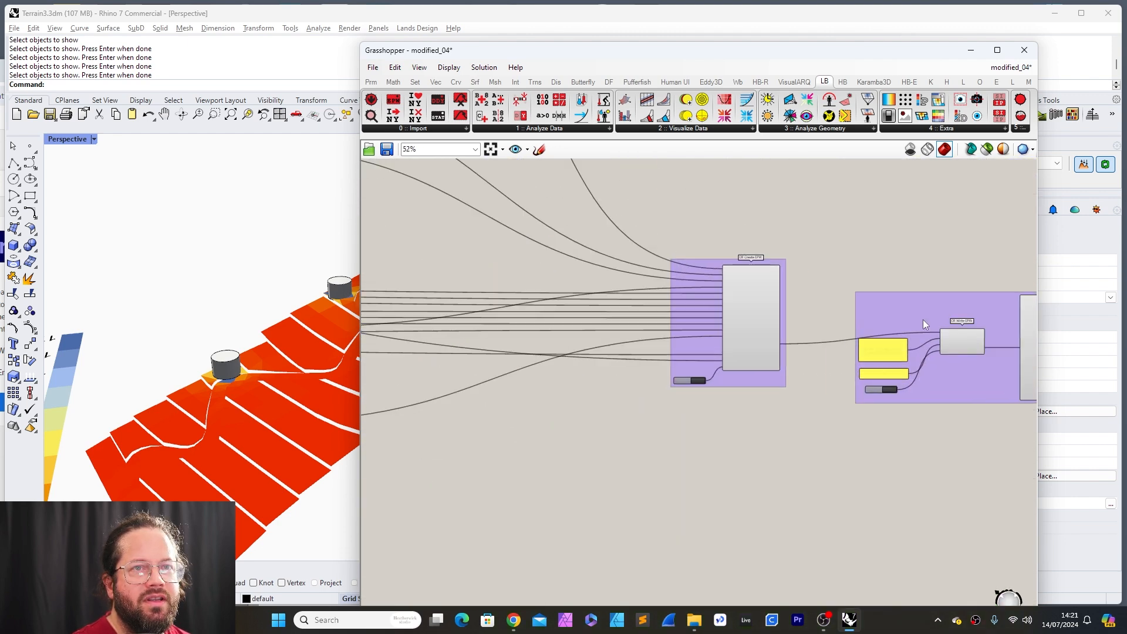
Step: Move LB Import STAT and its panel past the Write EPW group, next to the LB Analysis Period sliders
{"action": "scroll", "coordinate": [922, 323], "scroll_direction": "down", "scroll_amount": 4}
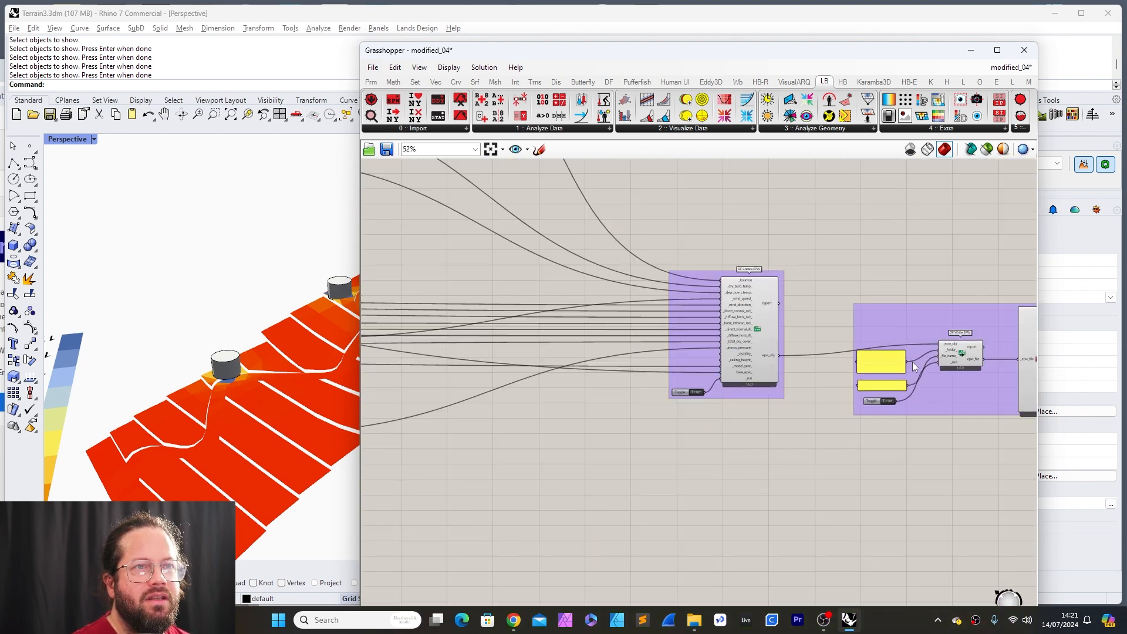
{"action": "scroll", "coordinate": [747, 343], "scroll_direction": "up", "scroll_amount": 2}
{"action": "scroll", "coordinate": [746, 342], "scroll_direction": "up", "scroll_amount": 5}
{"action": "scroll", "coordinate": [595, 352], "scroll_direction": "down", "scroll_amount": 8}
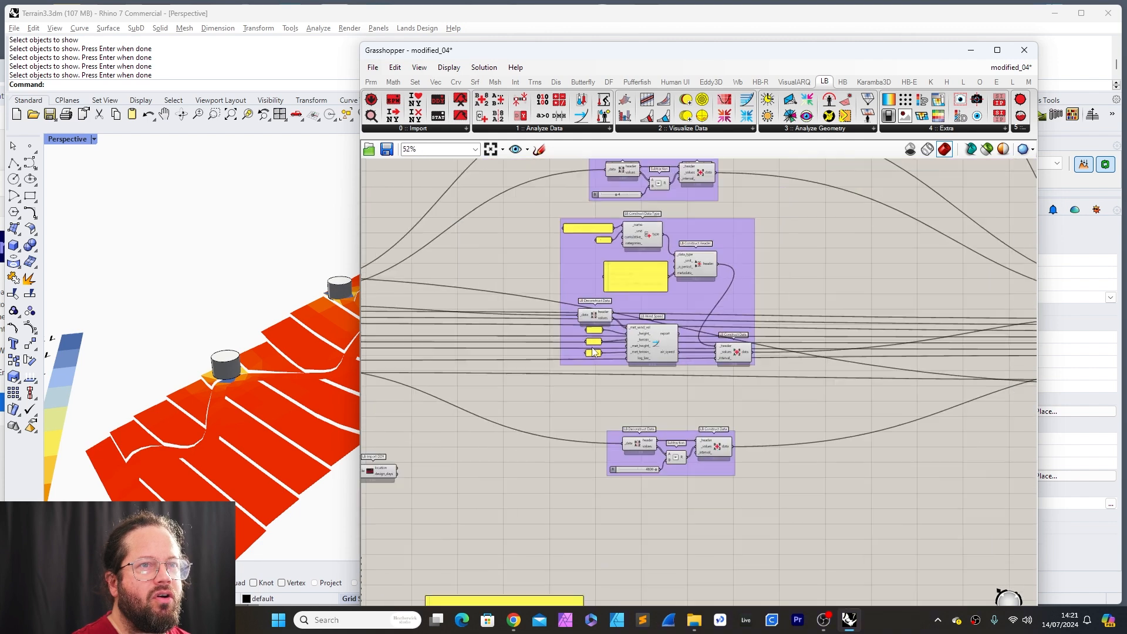
{"action": "scroll", "coordinate": [595, 352], "scroll_direction": "down", "scroll_amount": 6}
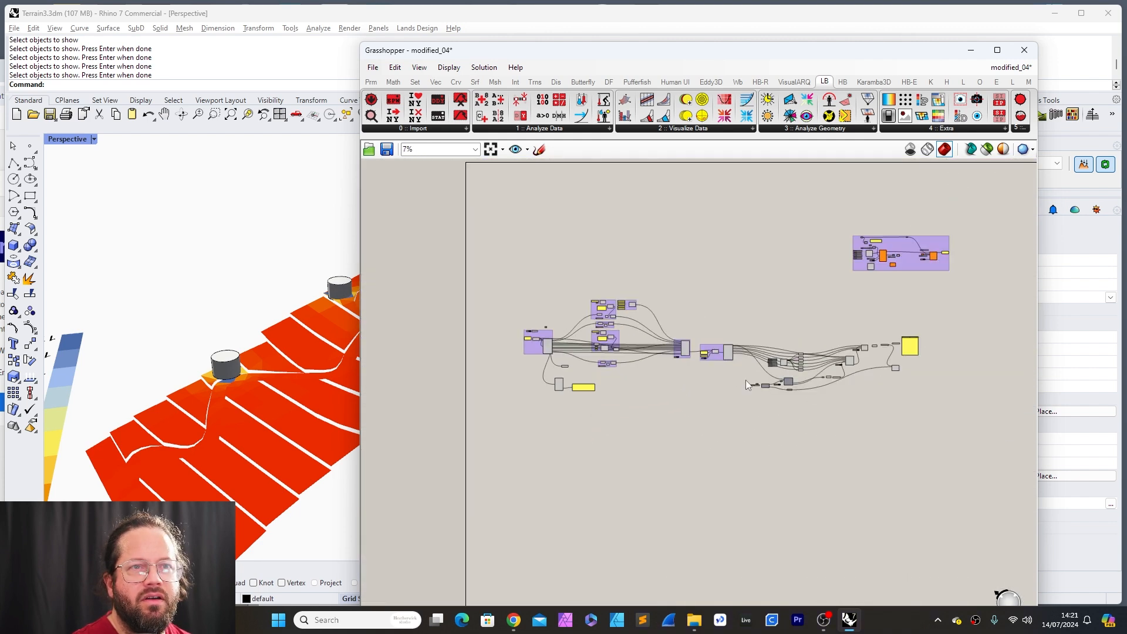
{"action": "left_click_drag", "start_coordinate": [485, 354], "coordinate": [650, 423]}
{"action": "left_click_drag", "start_coordinate": [521, 373], "coordinate": [865, 405]}
{"action": "scroll", "coordinate": [866, 405], "scroll_direction": "up", "scroll_amount": 8}
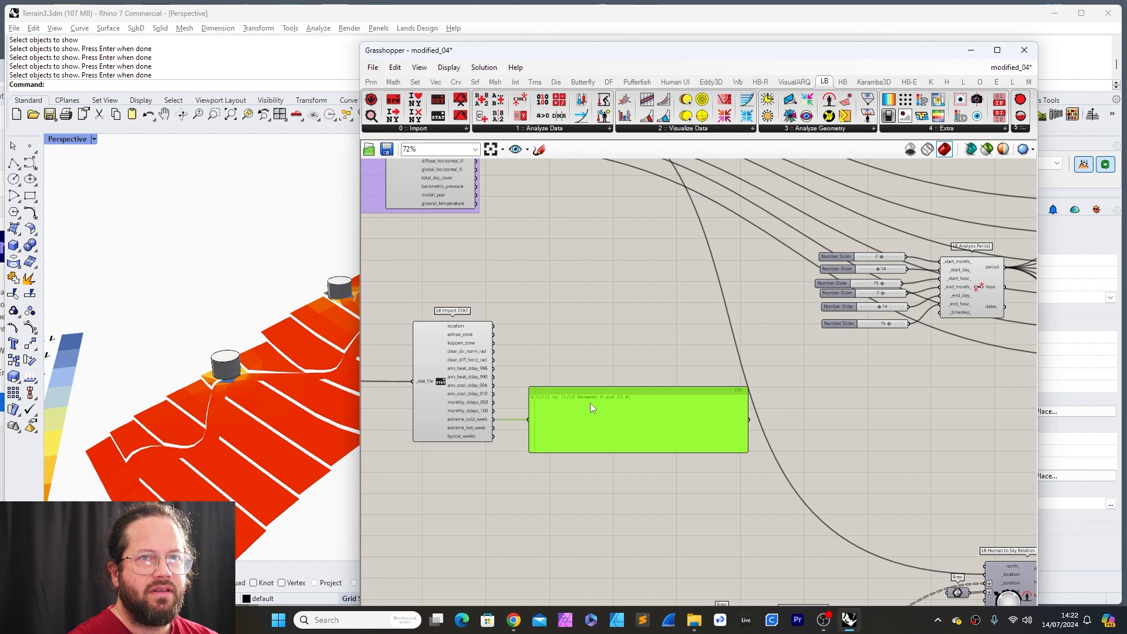
Step: Try the extreme_hot_week and typical_weeks outputs of LB Import STAT in the panel and undo the rewiring
{"action": "scroll", "coordinate": [583, 418], "scroll_direction": "up", "scroll_amount": 2}
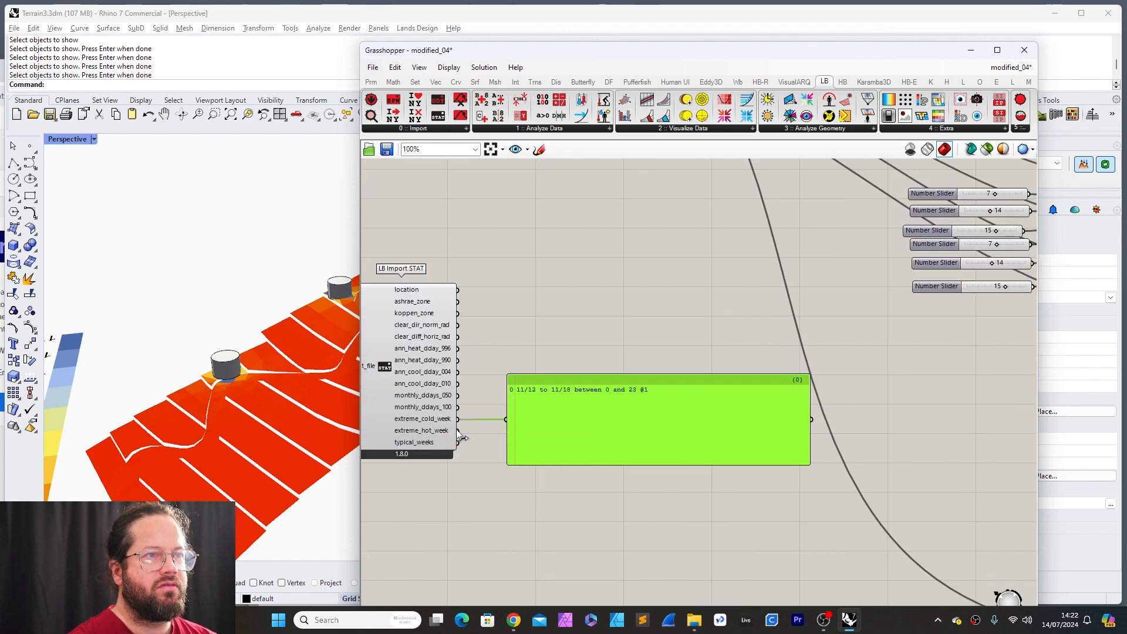
{"action": "left_click_drag", "start_coordinate": [458, 430], "coordinate": [512, 425]}
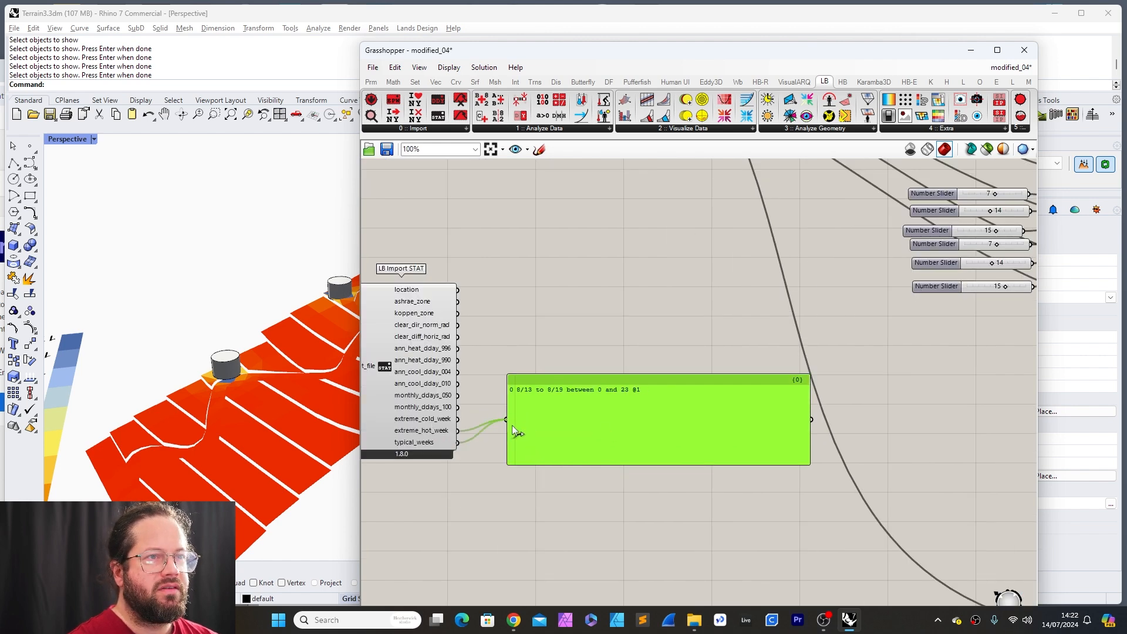
{"action": "key", "text": "ctrl+z"}
{"action": "key", "text": "ctrl+z"}
{"action": "left_click", "coordinate": [625, 341]}
Step: Move LB Analysis Period and its number sliders directly above the extreme_cold_week panel
{"action": "scroll", "coordinate": [563, 396], "scroll_direction": "down", "scroll_amount": 3}
{"action": "scroll", "coordinate": [879, 263], "scroll_direction": "up", "scroll_amount": 2}
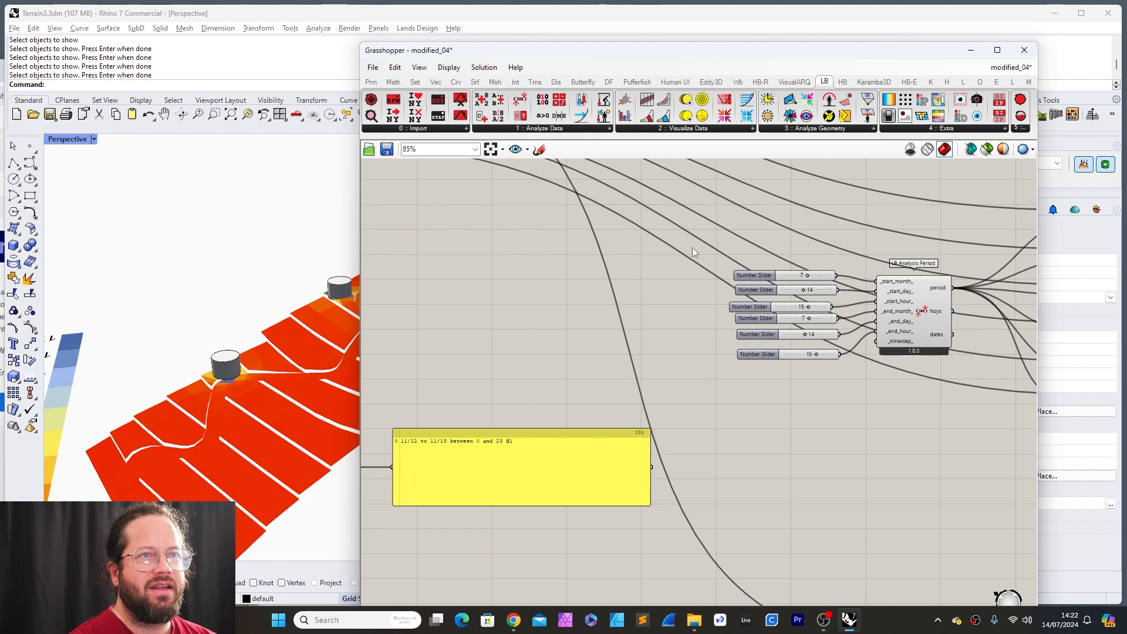
{"action": "scroll", "coordinate": [692, 248], "scroll_direction": "down", "scroll_amount": 2}
{"action": "left_click_drag", "start_coordinate": [705, 352], "coordinate": [931, 244]}
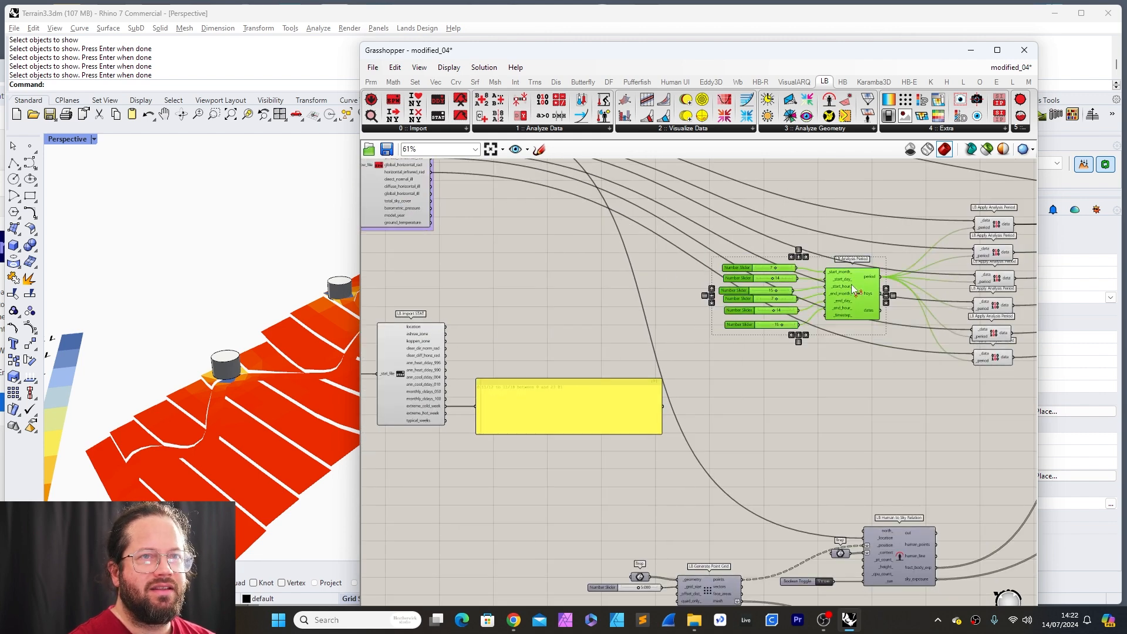
{"action": "left_click_drag", "start_coordinate": [854, 289], "coordinate": [611, 306]}
{"action": "left_click", "coordinate": [712, 331]}
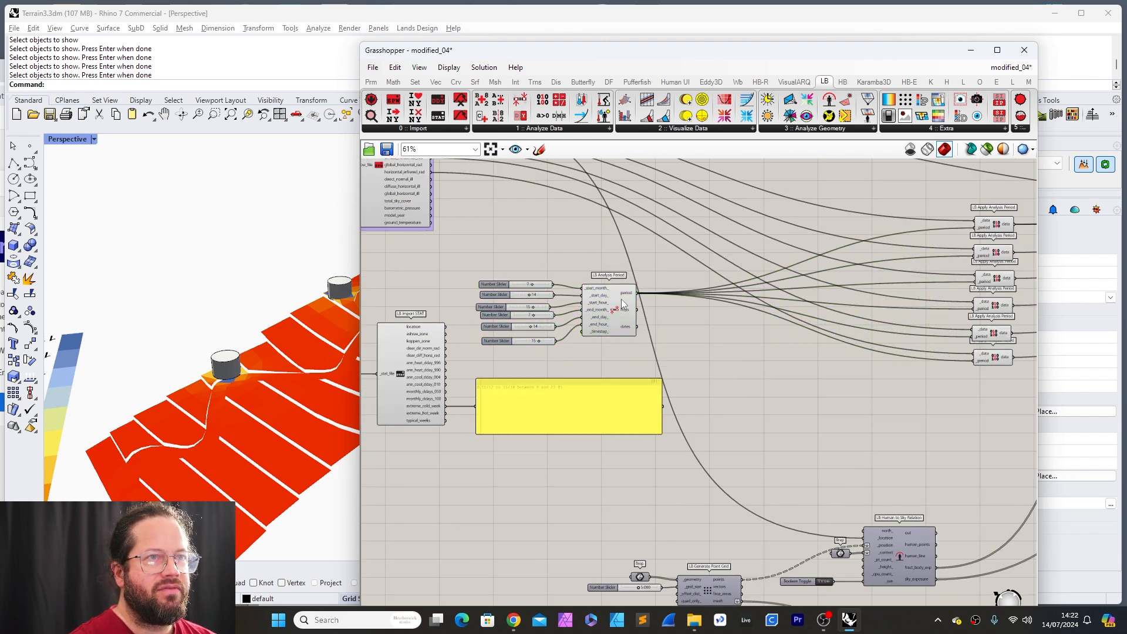
{"action": "left_click_drag", "start_coordinate": [468, 264], "coordinate": [663, 364]}
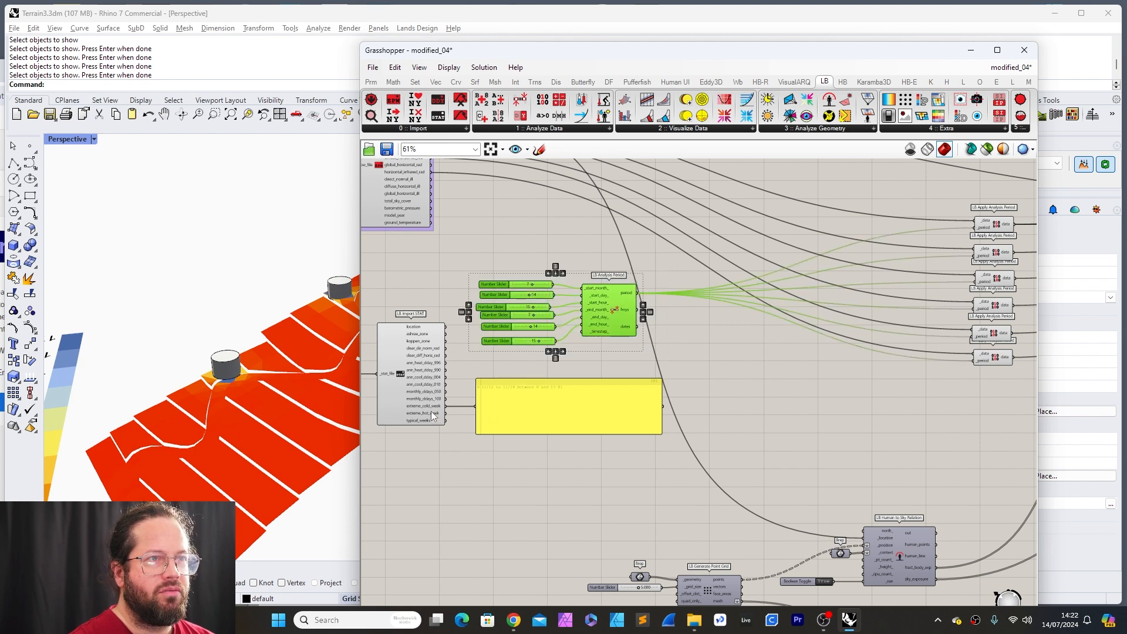
Step: Add a Data parameter between LB Analysis Period and the LB Apply Analysis Period components
{"action": "left_click", "coordinate": [494, 376]}
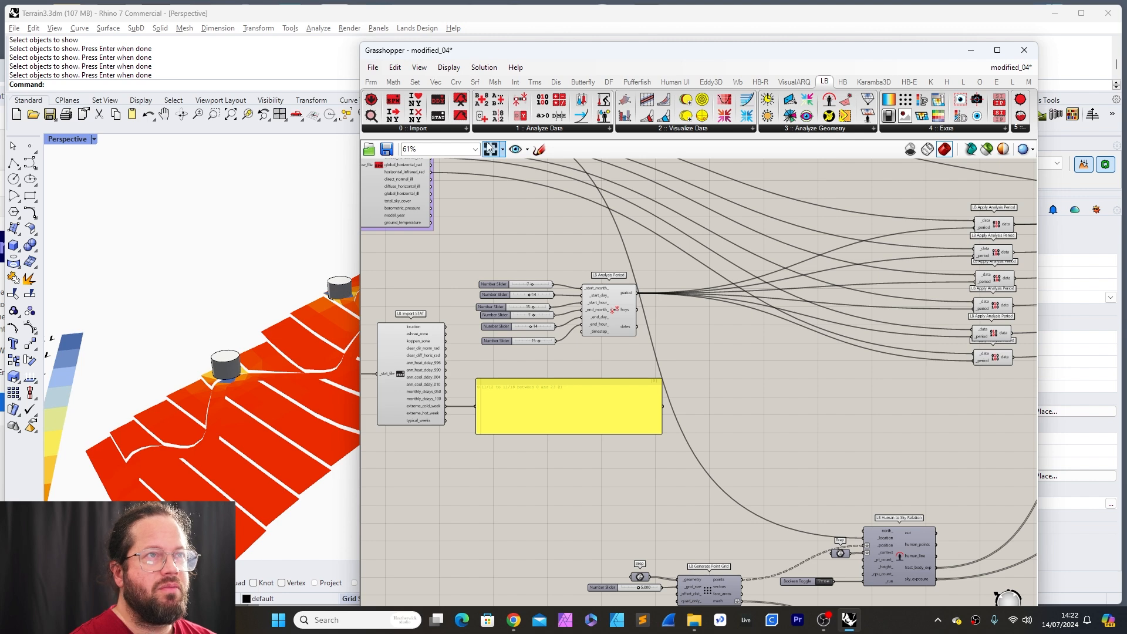
{"action": "double_click", "coordinate": [698, 350]}
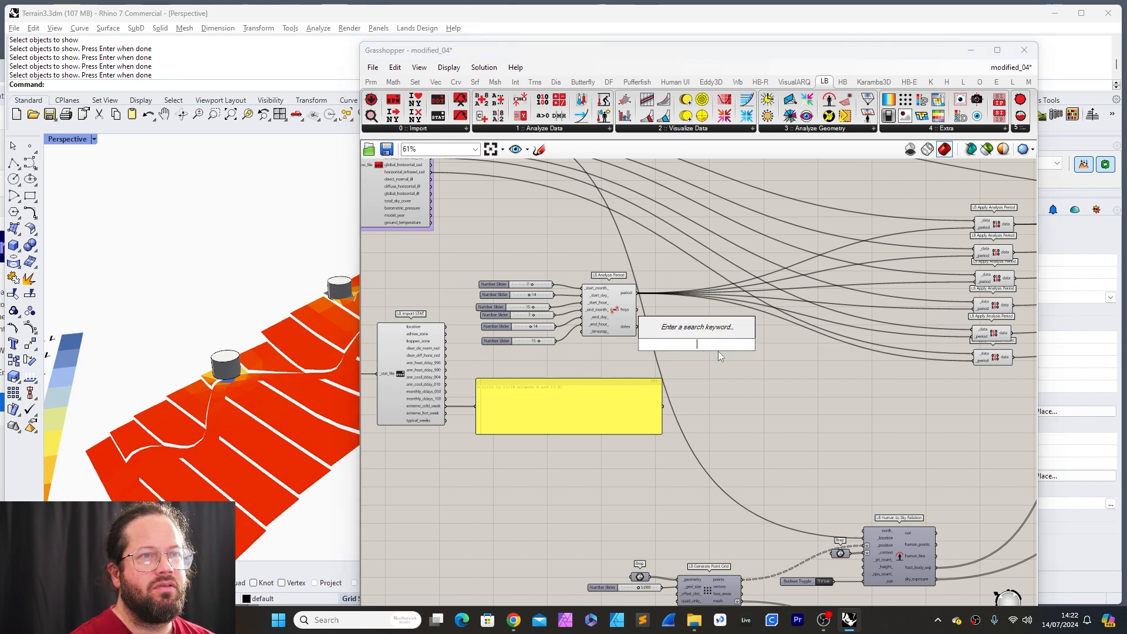
{"action": "type", "text": "data"}
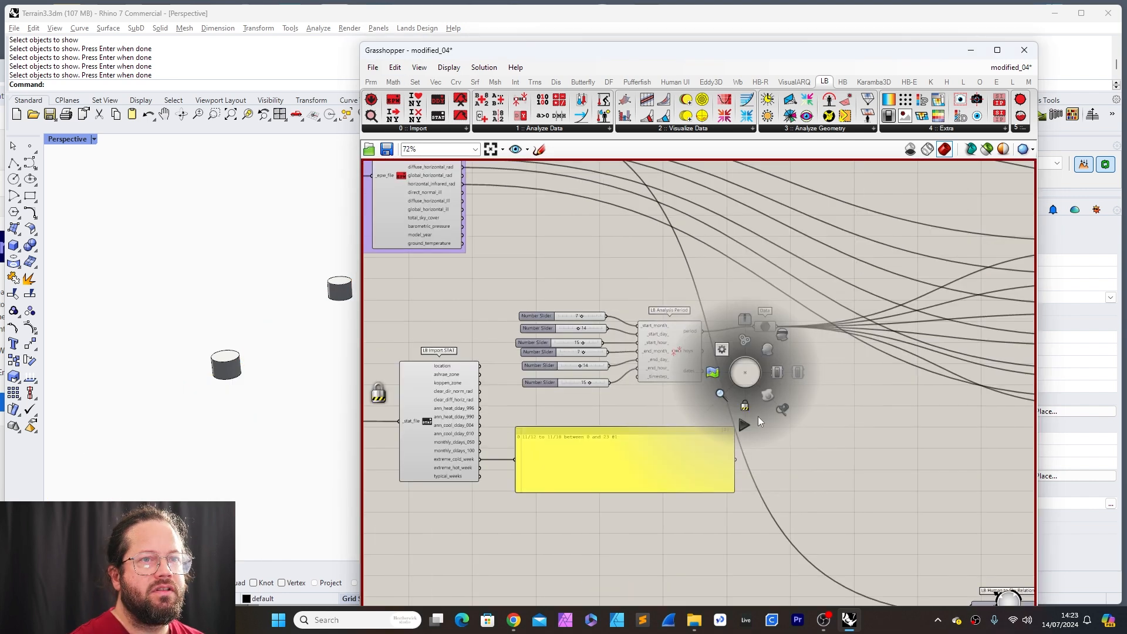
Step: Recompute the solution and rearrange the components, with LB Analysis Period and its sliders above LB Import STAT and the extreme_cold_week panel farther right
{"action": "left_click", "coordinate": [745, 427]}
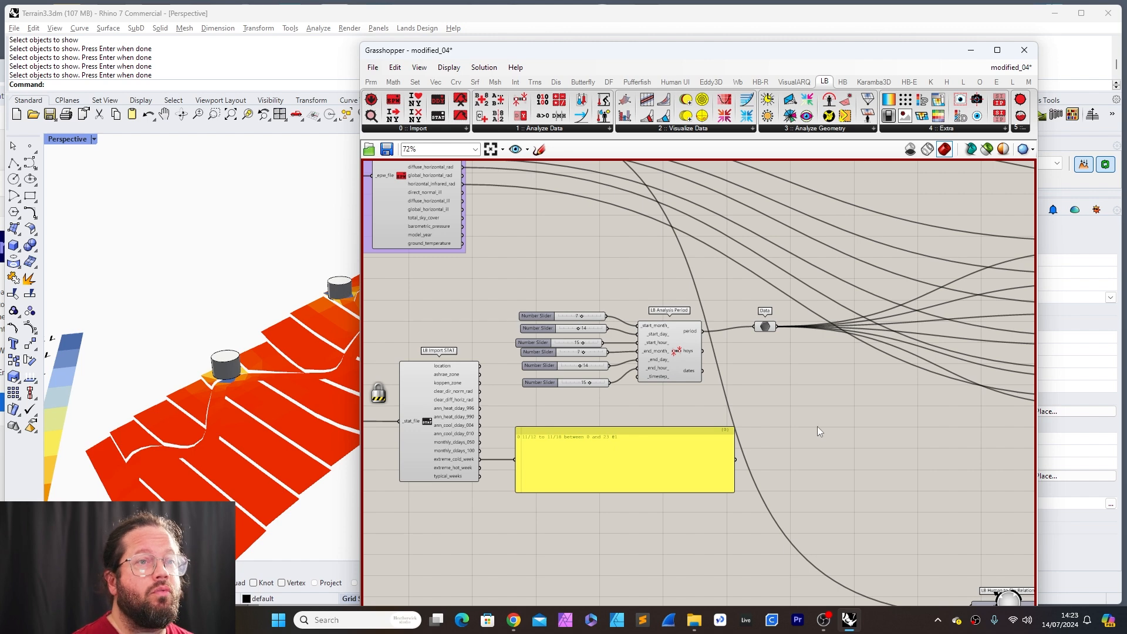
{"action": "left_click_drag", "start_coordinate": [501, 280], "coordinate": [720, 408]}
{"action": "left_click_drag", "start_coordinate": [683, 359], "coordinate": [651, 331]}
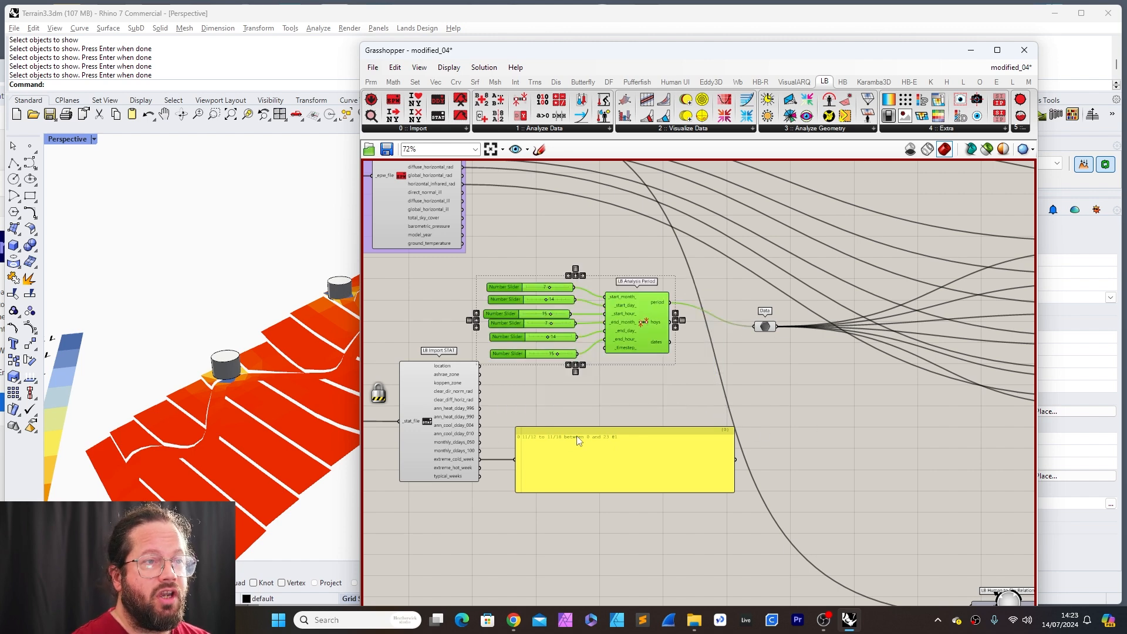
{"action": "left_click_drag", "start_coordinate": [578, 440], "coordinate": [643, 447]}
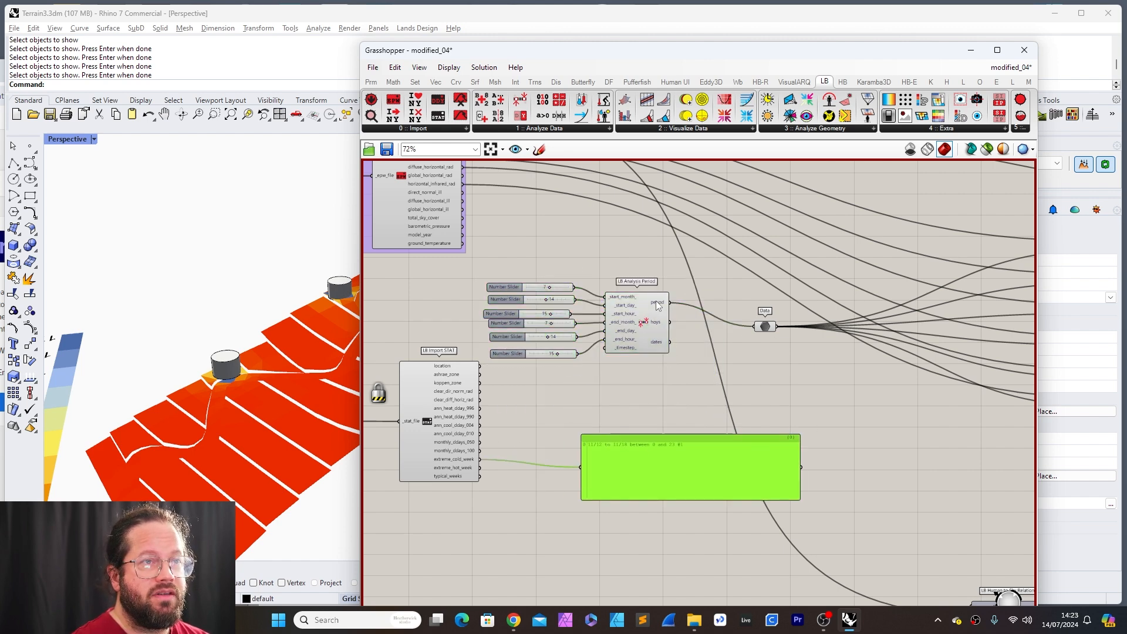
{"action": "left_click_drag", "start_coordinate": [473, 266], "coordinate": [693, 383]}
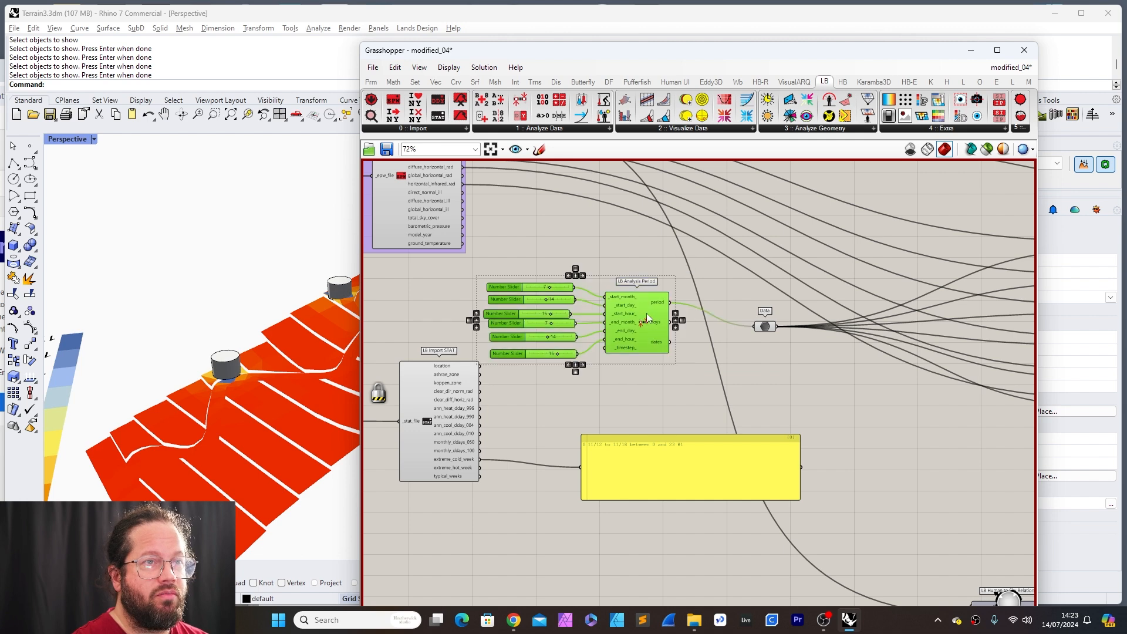
{"action": "left_click_drag", "start_coordinate": [648, 317], "coordinate": [628, 291]}
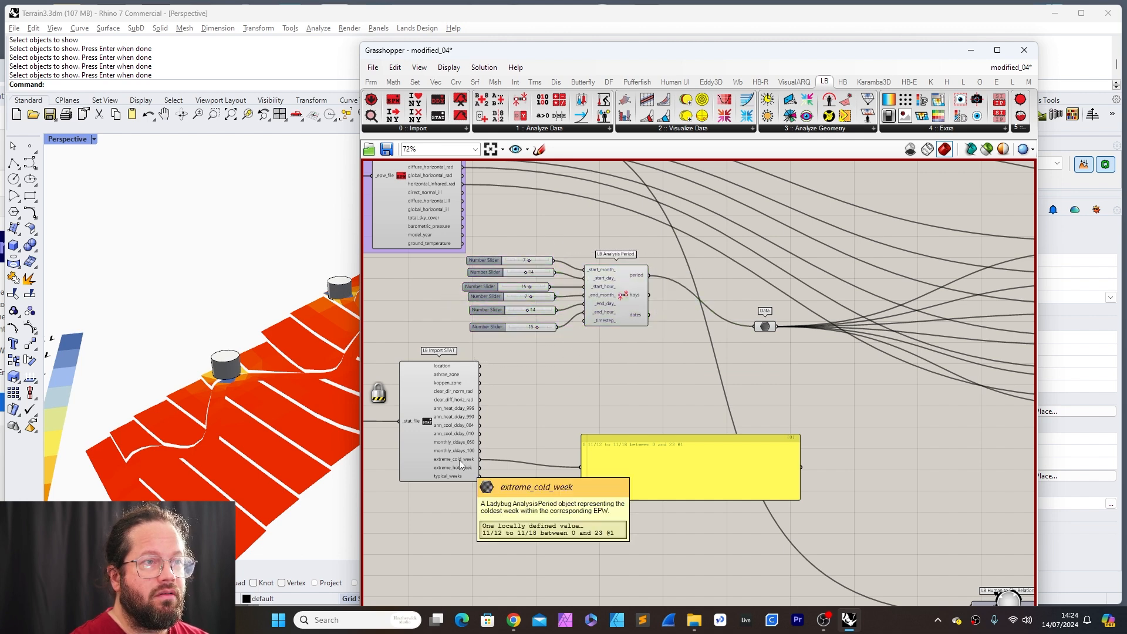
Step: Examine the average UTCI value in the panel after the Average components for the slider-driven analysis period
{"action": "scroll", "coordinate": [167, 365], "scroll_direction": "down", "scroll_amount": 2}
{"action": "scroll", "coordinate": [166, 368], "scroll_direction": "down", "scroll_amount": 2}
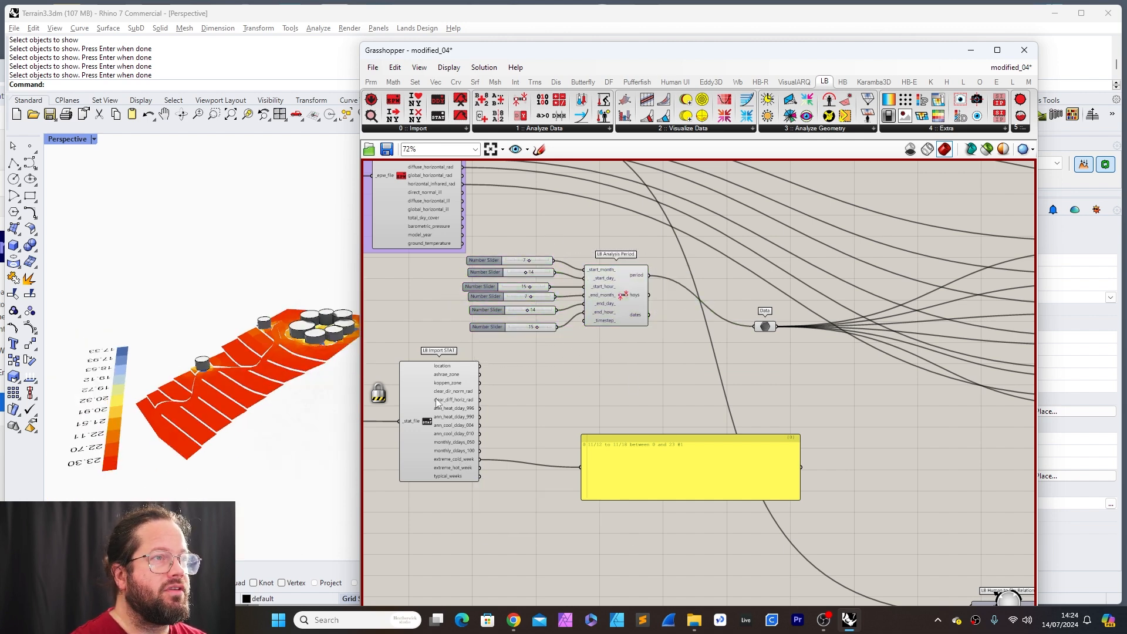
{"action": "scroll", "coordinate": [705, 400], "scroll_direction": "down", "scroll_amount": 6}
{"action": "scroll", "coordinate": [979, 342], "scroll_direction": "up", "scroll_amount": 7}
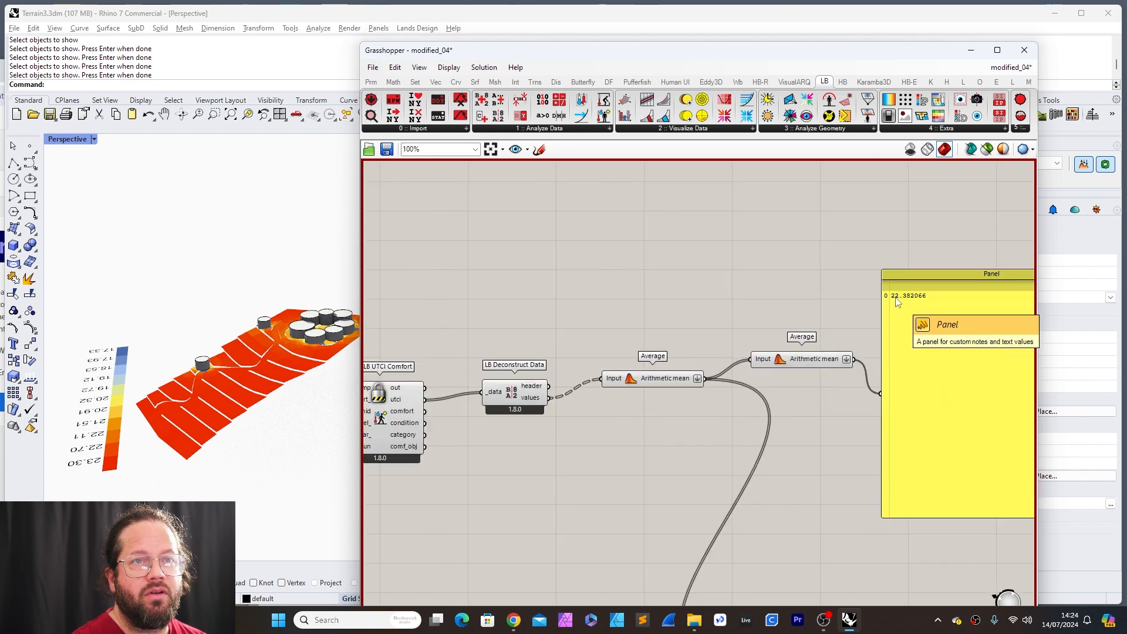
{"action": "scroll", "coordinate": [763, 388], "scroll_direction": "down", "scroll_amount": 8}
{"action": "scroll", "coordinate": [539, 411], "scroll_direction": "up", "scroll_amount": 4}
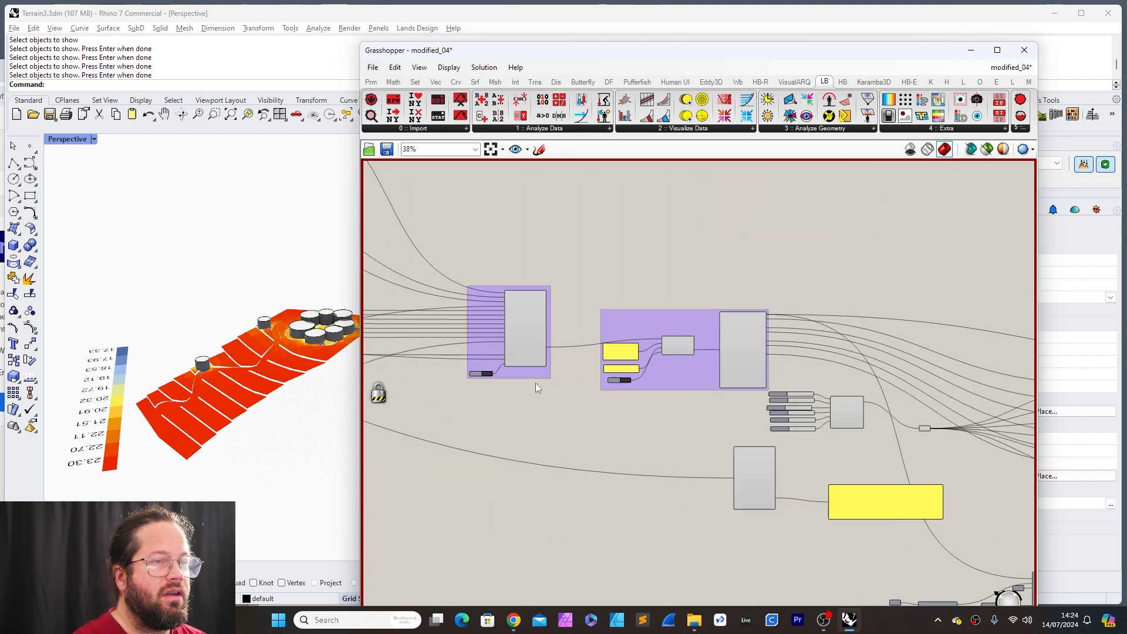
{"action": "scroll", "coordinate": [539, 387], "scroll_direction": "down", "scroll_amount": 2}
{"action": "scroll", "coordinate": [687, 478], "scroll_direction": "up", "scroll_amount": 5}
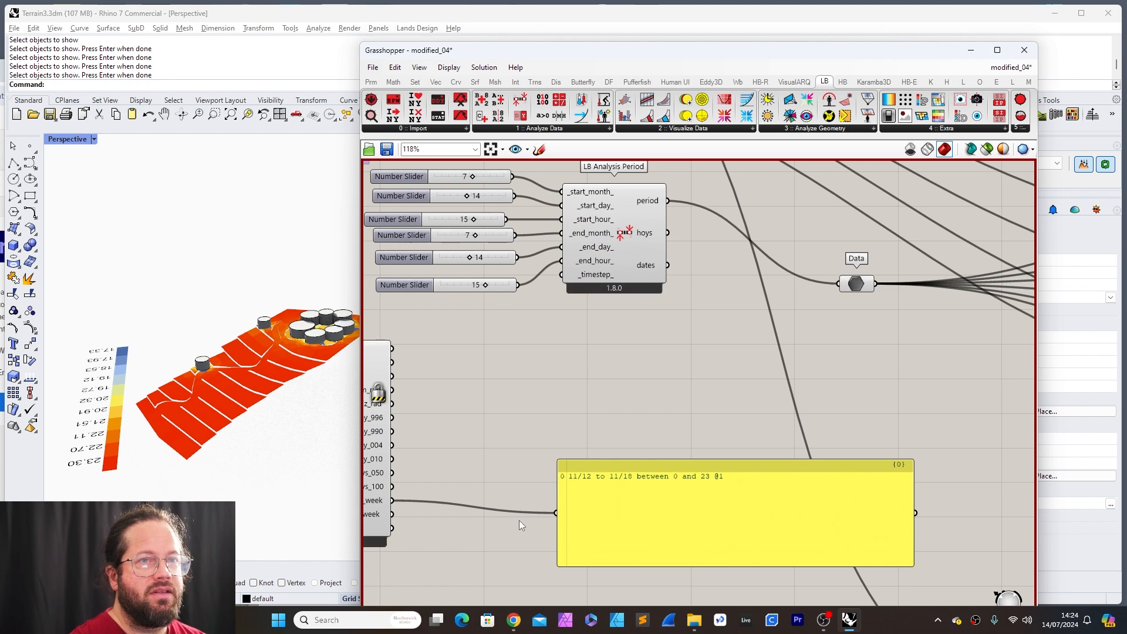
Step: Try extreme_cold_week of LB Import STAT as the Data parameter's source instead of LB Analysis Period and check the average UTCI panel
{"action": "scroll", "coordinate": [543, 472], "scroll_direction": "down", "scroll_amount": 2}
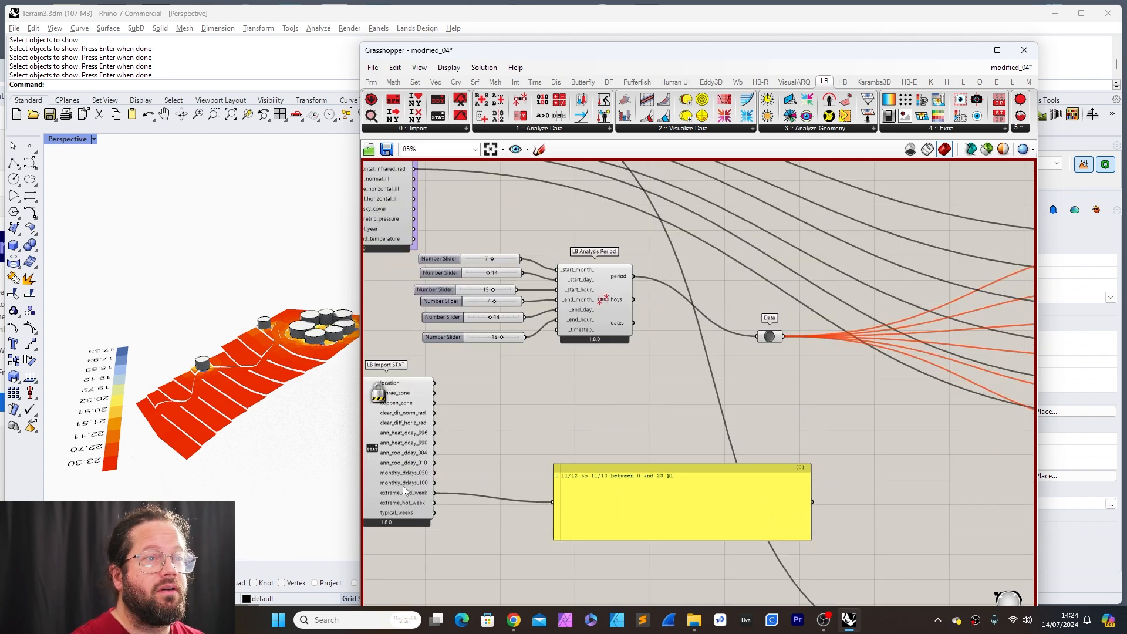
{"action": "left_click_drag", "start_coordinate": [434, 492], "coordinate": [757, 337], "text": "shift"}
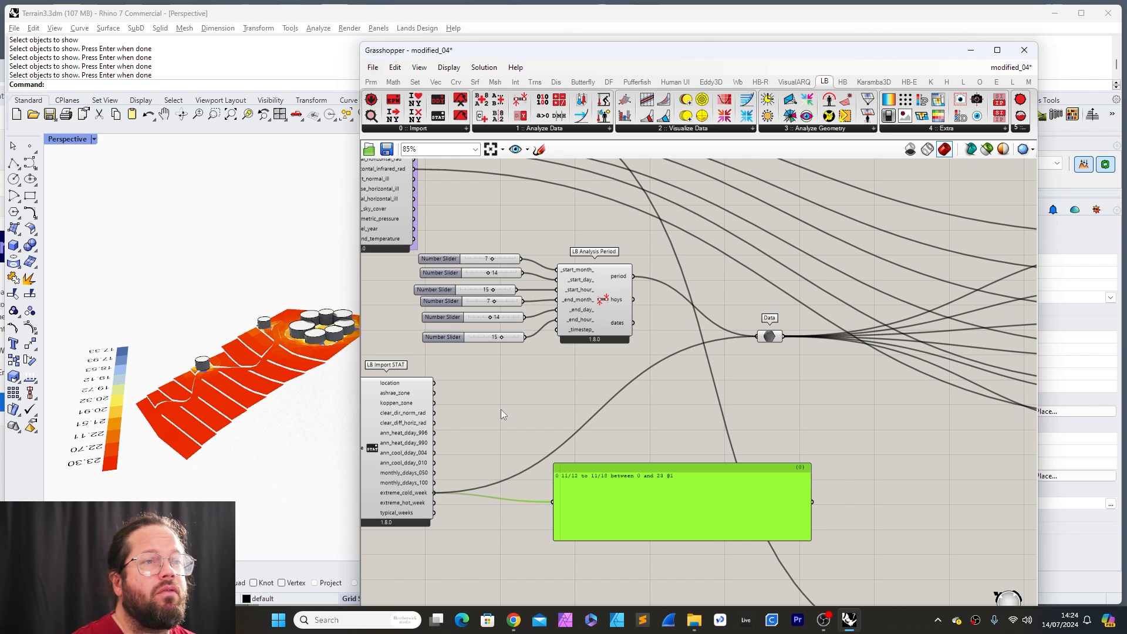
{"action": "left_click_drag", "start_coordinate": [434, 502], "coordinate": [758, 339], "text": "shift"}
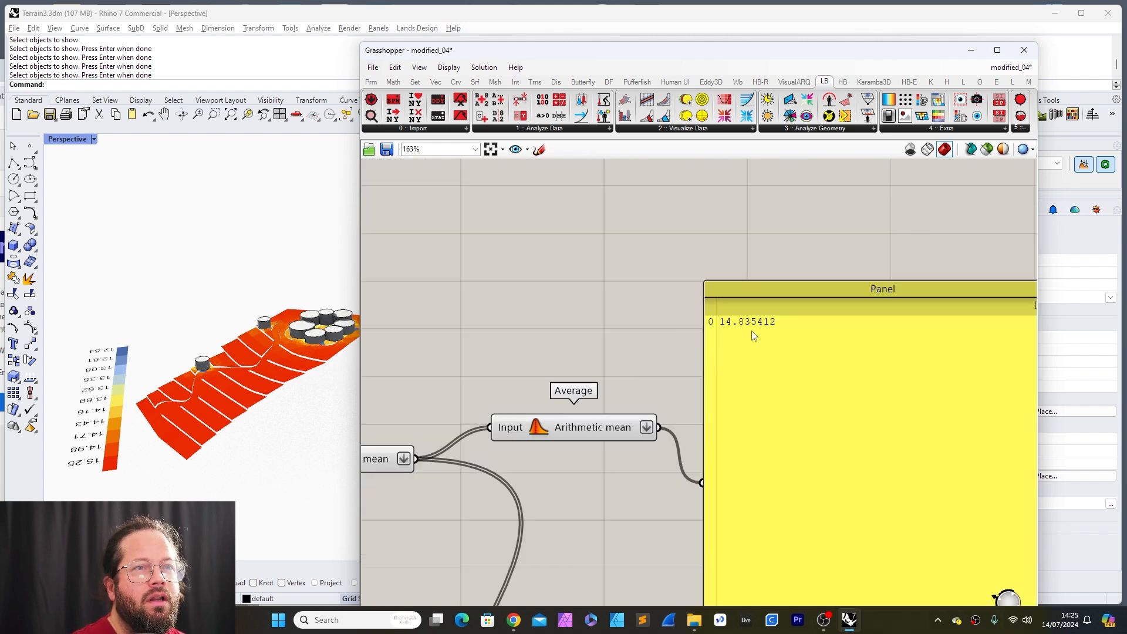
{"action": "left_click_drag", "start_coordinate": [833, 278], "coordinate": [872, 255]}
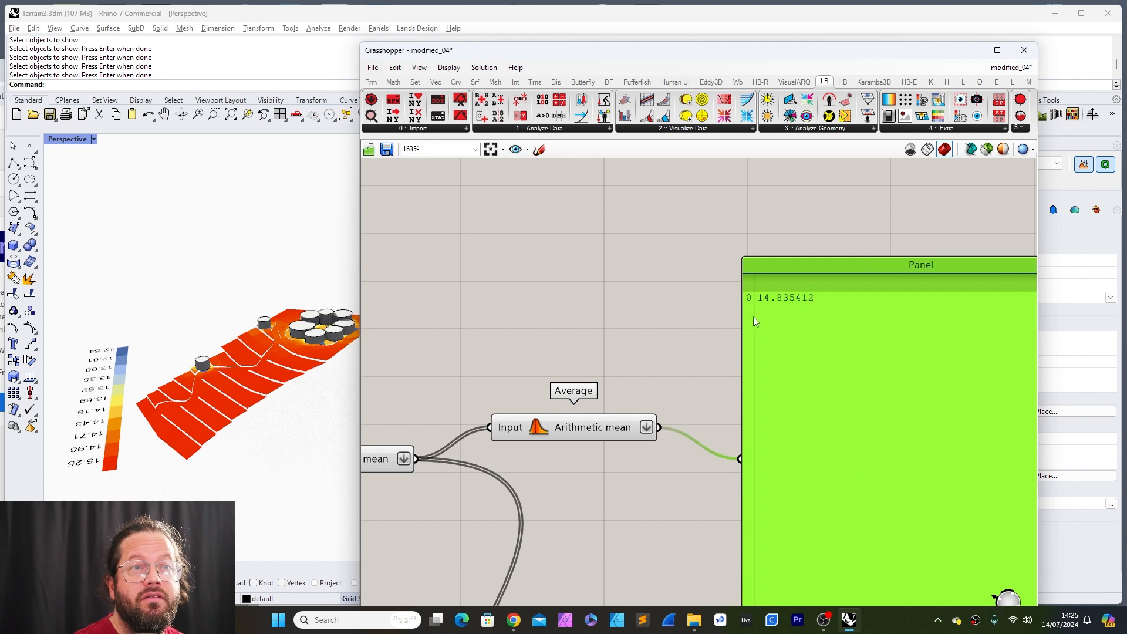
Step: Feed extreme_hot_week of LB Import STAT into the Data parameter instead, review the average UTCI and the definition, and shift the week panel slightly
{"action": "scroll", "coordinate": [757, 320], "scroll_direction": "down", "scroll_amount": 8}
{"action": "scroll", "coordinate": [593, 425], "scroll_direction": "up", "scroll_amount": 6}
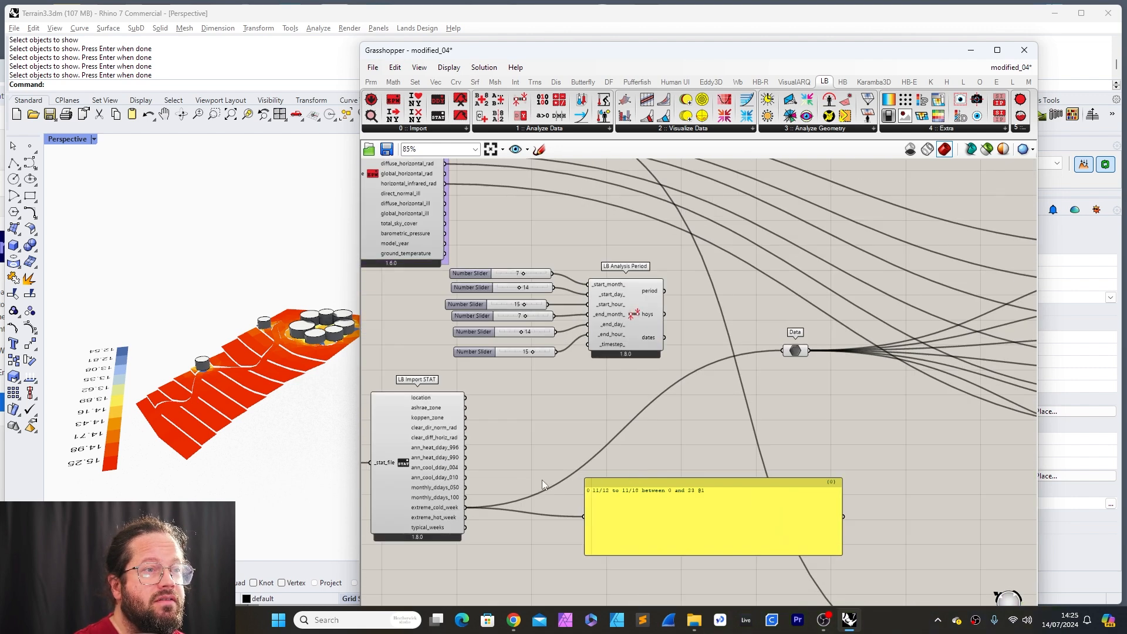
{"action": "left_click_drag", "start_coordinate": [465, 517], "coordinate": [795, 351]}
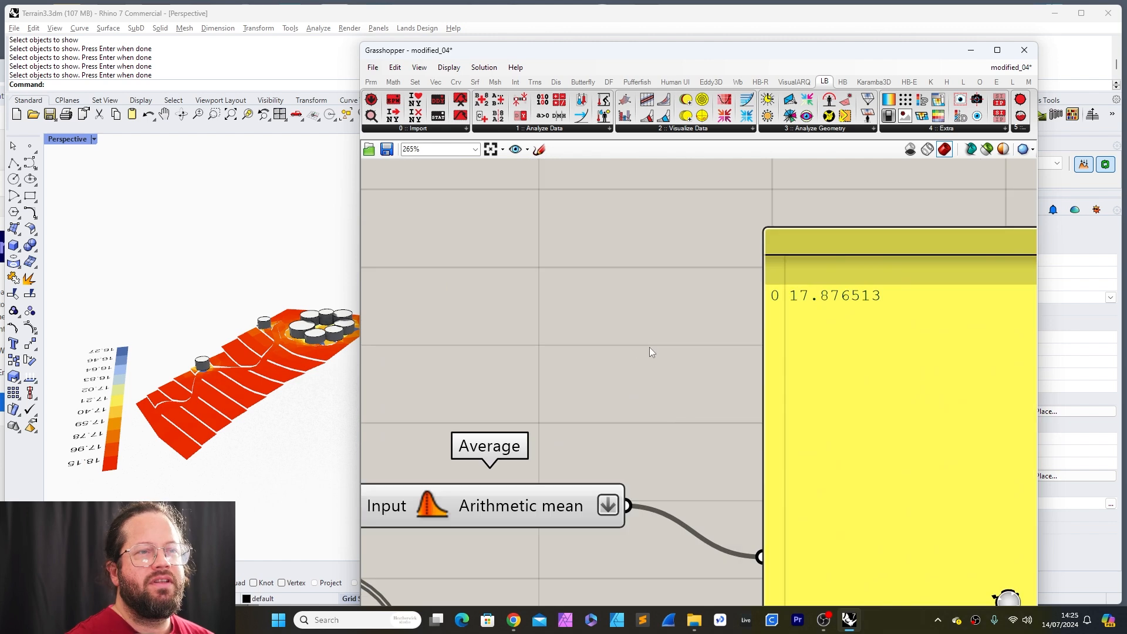
{"action": "scroll", "coordinate": [649, 352], "scroll_direction": "down", "scroll_amount": 6}
{"action": "scroll", "coordinate": [797, 385], "scroll_direction": "down", "scroll_amount": 10}
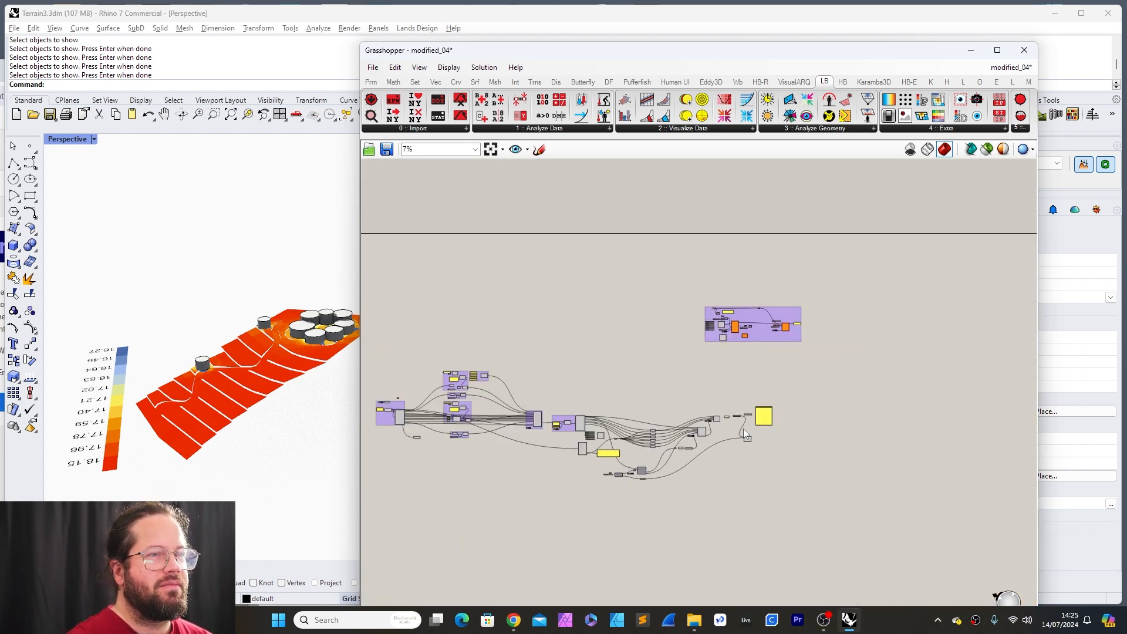
{"action": "scroll", "coordinate": [666, 435], "scroll_direction": "up", "scroll_amount": 5}
{"action": "scroll", "coordinate": [857, 408], "scroll_direction": "up", "scroll_amount": 3}
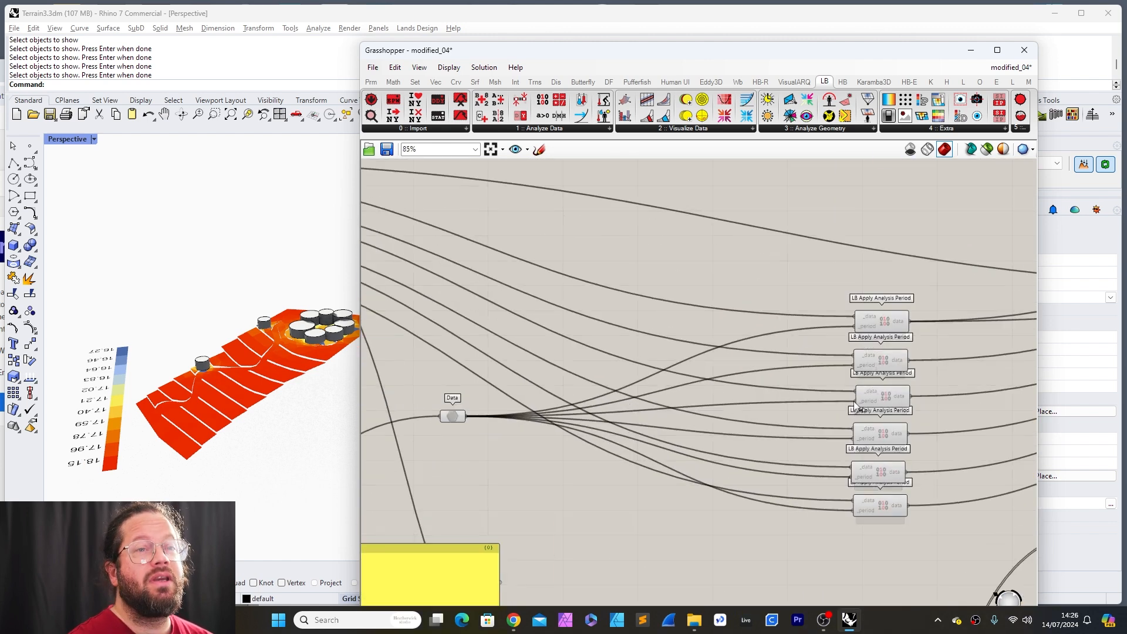
{"action": "scroll", "coordinate": [704, 418], "scroll_direction": "down", "scroll_amount": 7}
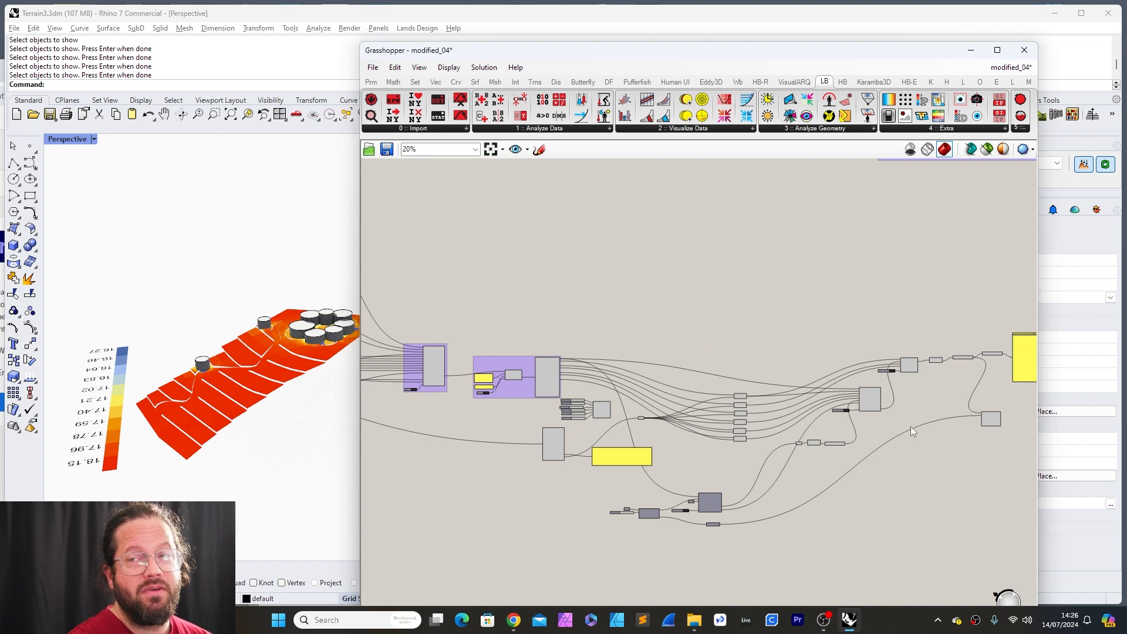
{"action": "scroll", "coordinate": [629, 470], "scroll_direction": "up", "scroll_amount": 10}
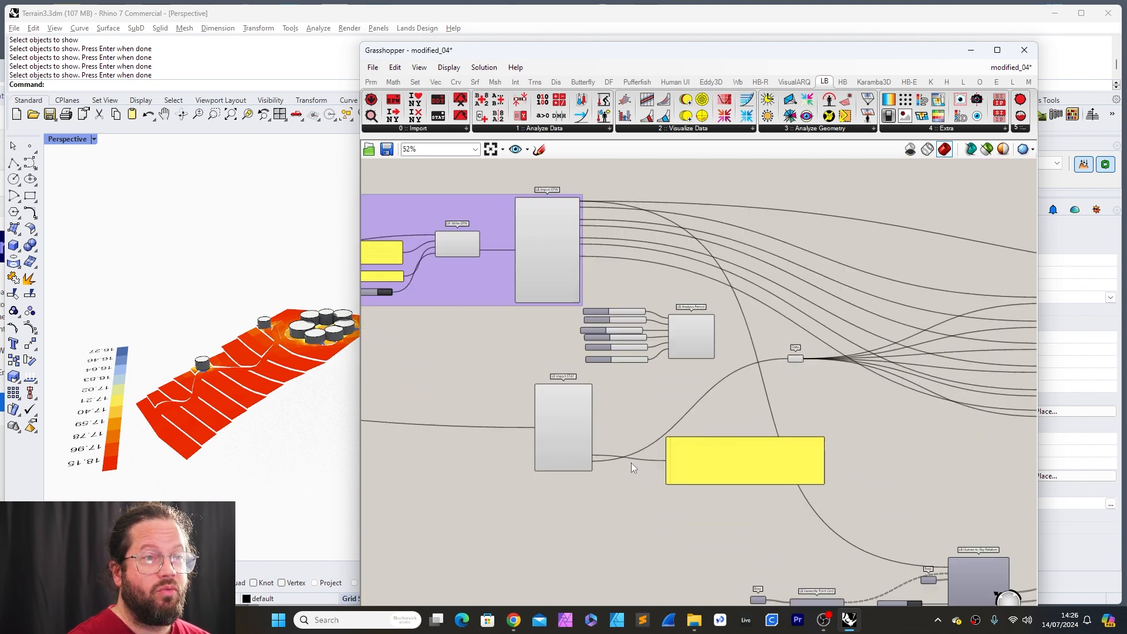
{"action": "mouse_move", "coordinate": [767, 429]}
{"action": "left_mouse_down"}
{"action": "mouse_move", "coordinate": [802, 416]}
{"action": "mouse_move", "coordinate": [787, 421]}
{"action": "left_mouse_up"}
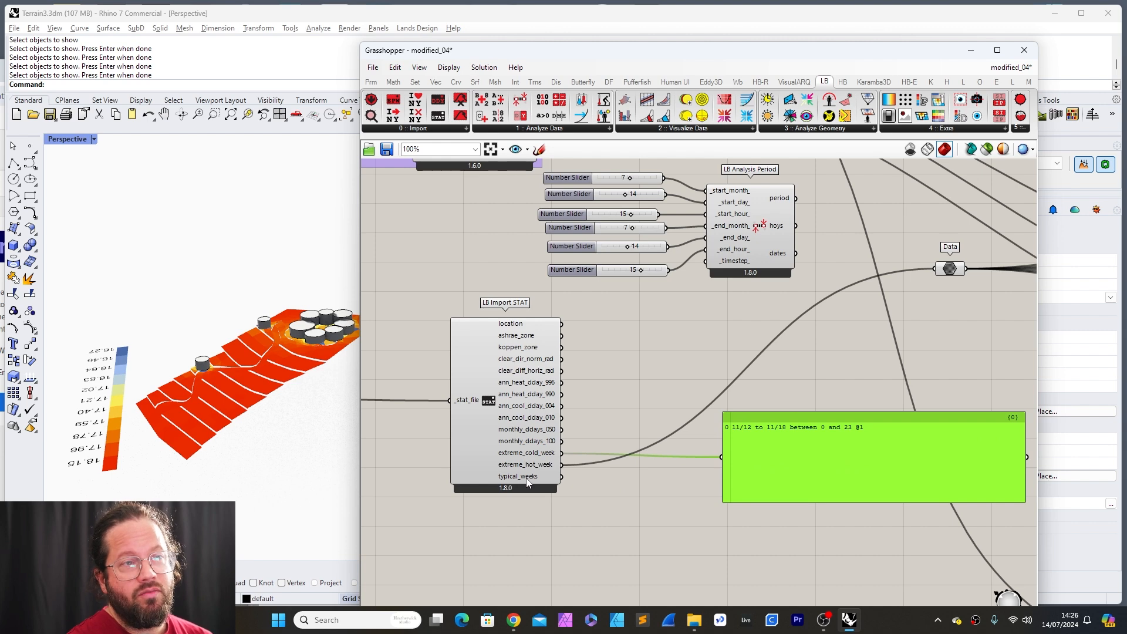
Step: Try a List Item component on the typical_weeks output of LB Import STAT, and delete it
{"action": "mouse_move", "coordinate": [535, 481]}
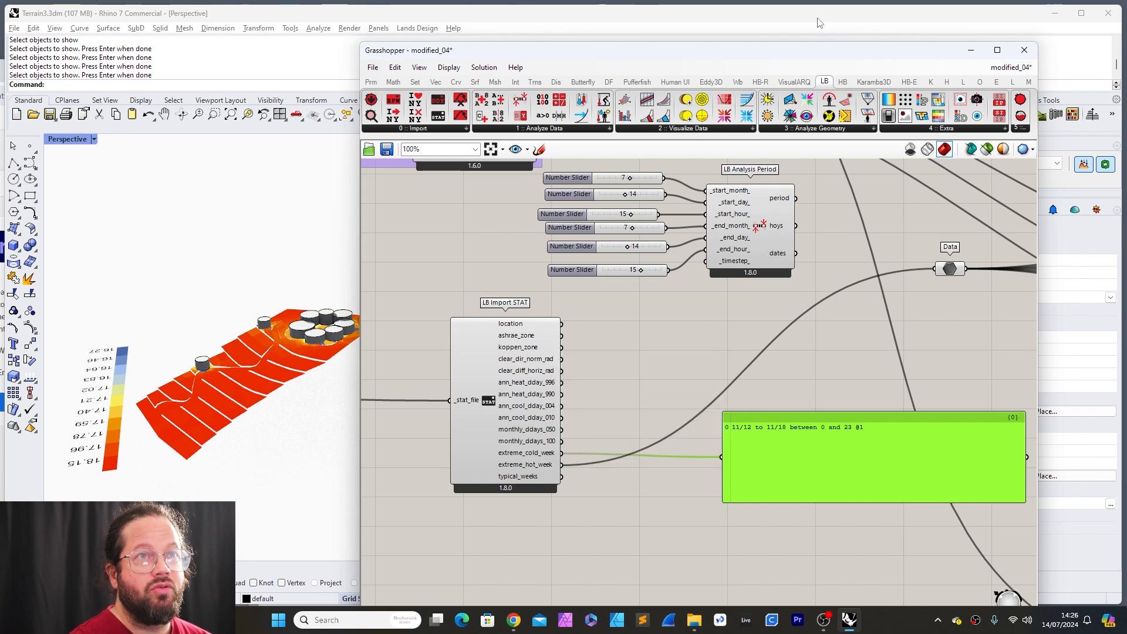
{"action": "left_click", "coordinate": [648, 533]}
{"action": "double_click", "coordinate": [648, 533]}
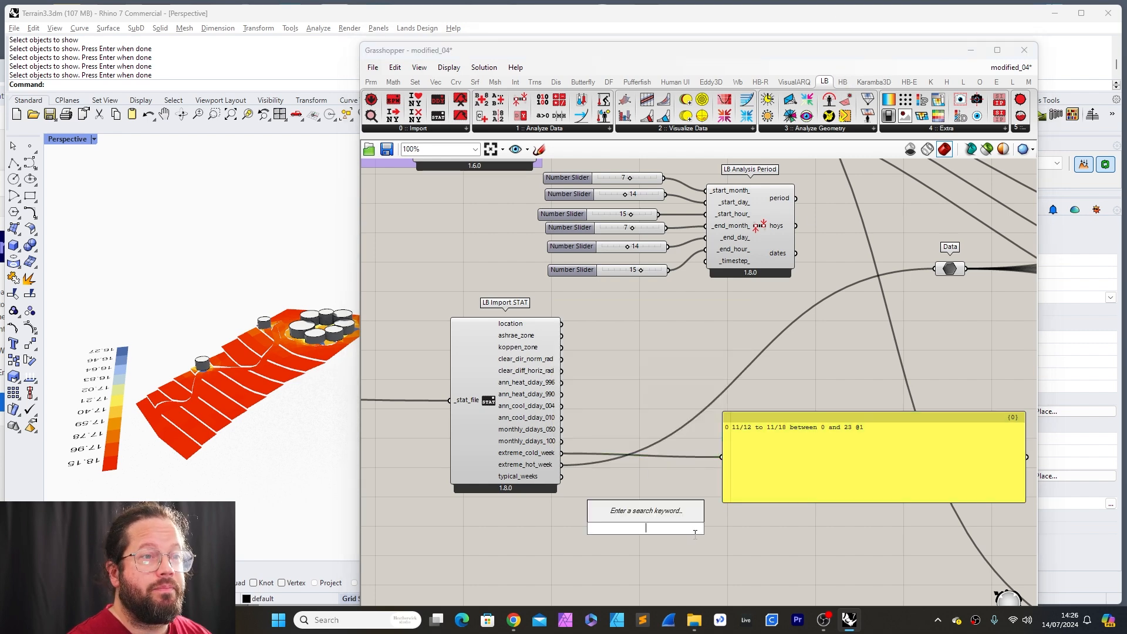
{"action": "type", "text": "select"}
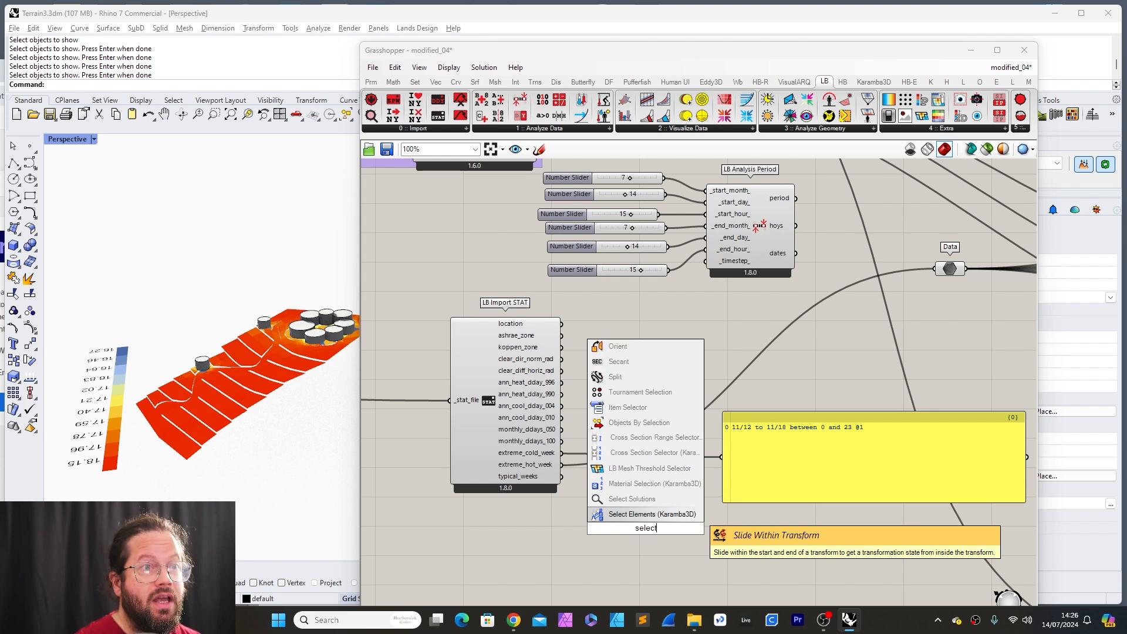
{"action": "type", "text": "ite"}
{"action": "left_click", "coordinate": [639, 427]}
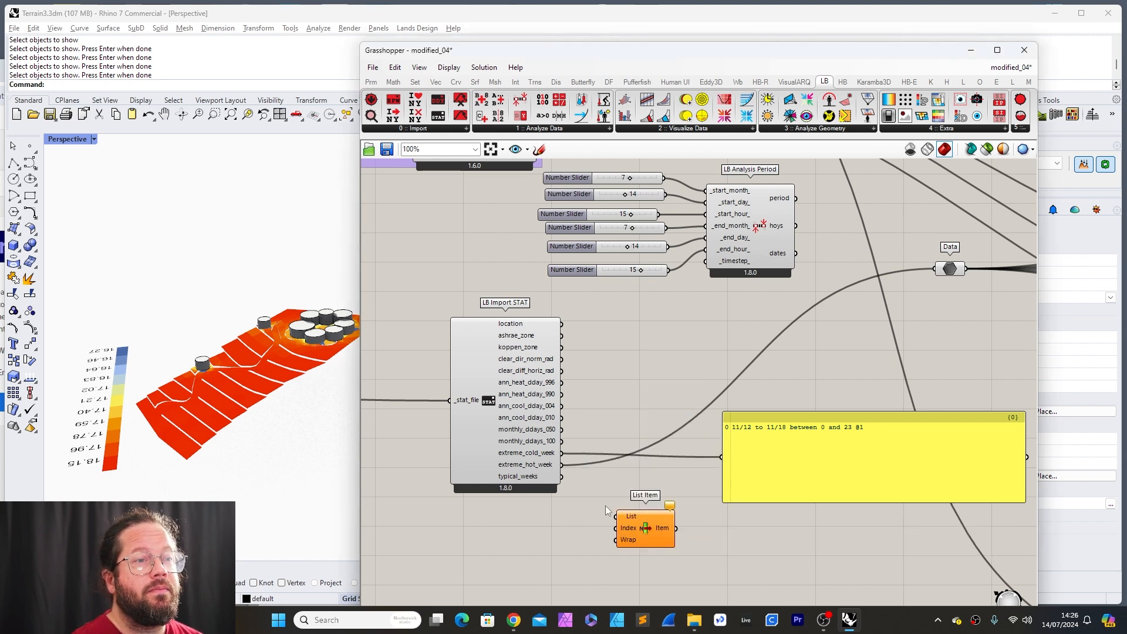
{"action": "left_click_drag", "start_coordinate": [562, 477], "coordinate": [616, 515]}
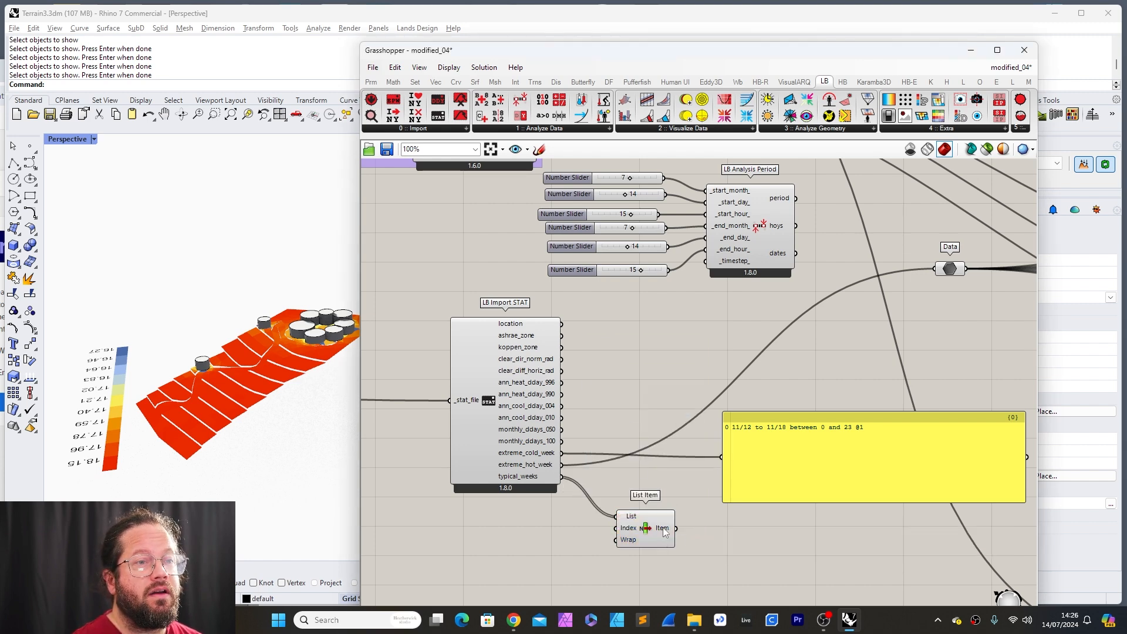
{"action": "mouse_move", "coordinate": [664, 532]}
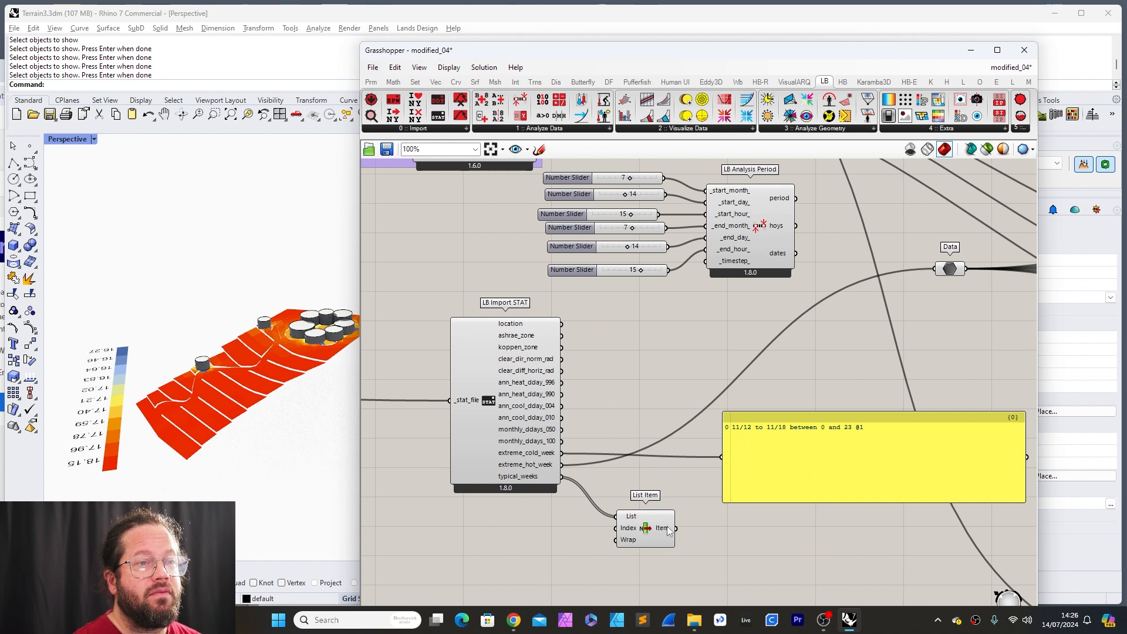
{"action": "left_click_drag", "start_coordinate": [812, 596], "coordinate": [675, 540]}
{"action": "key", "text": "Delete"}
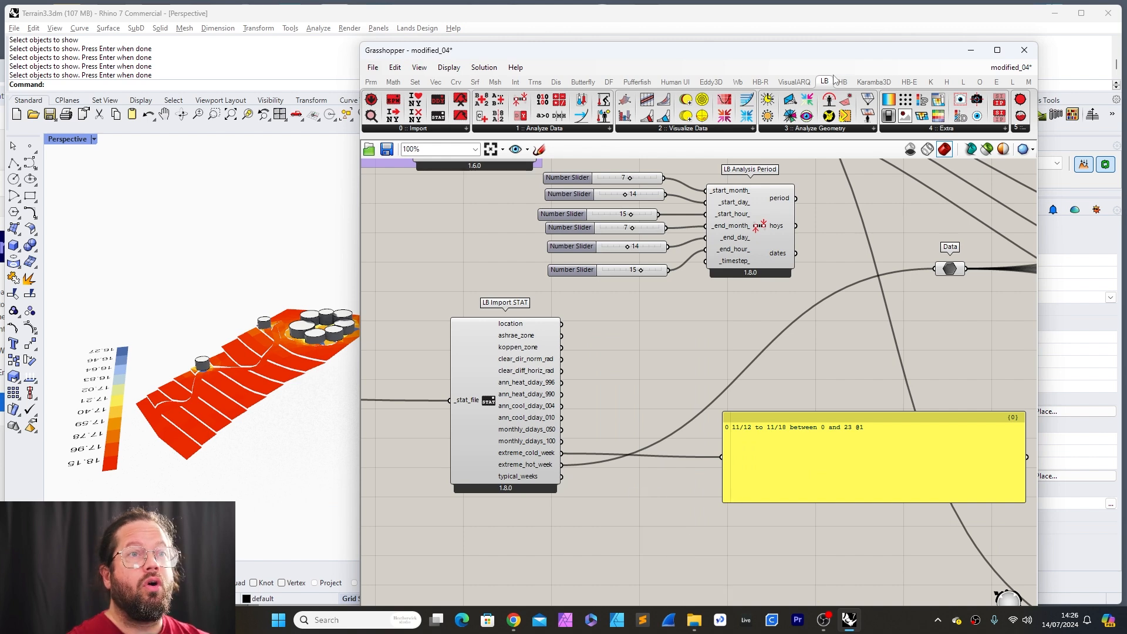
Step: Add a Human Item Selector below LB Import STAT, connect typical_weeks to it and inspect its selectable weeks
{"action": "left_click", "coordinate": [947, 83]}
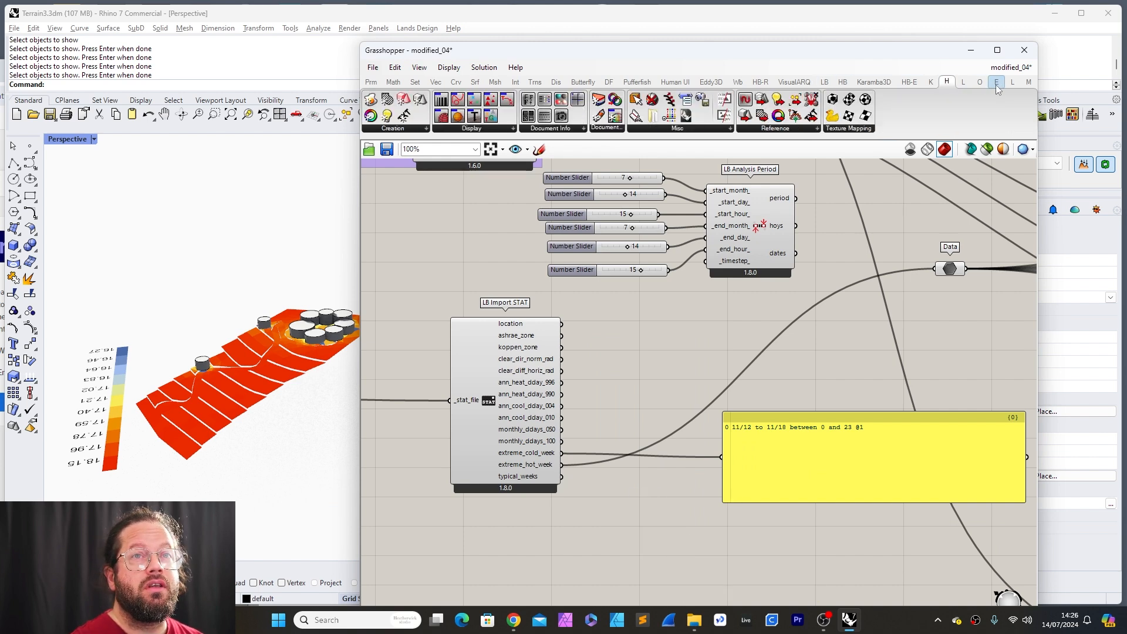
{"action": "left_click_drag", "start_coordinate": [1038, 111], "coordinate": [1056, 111]}
{"action": "left_click", "coordinate": [686, 99]}
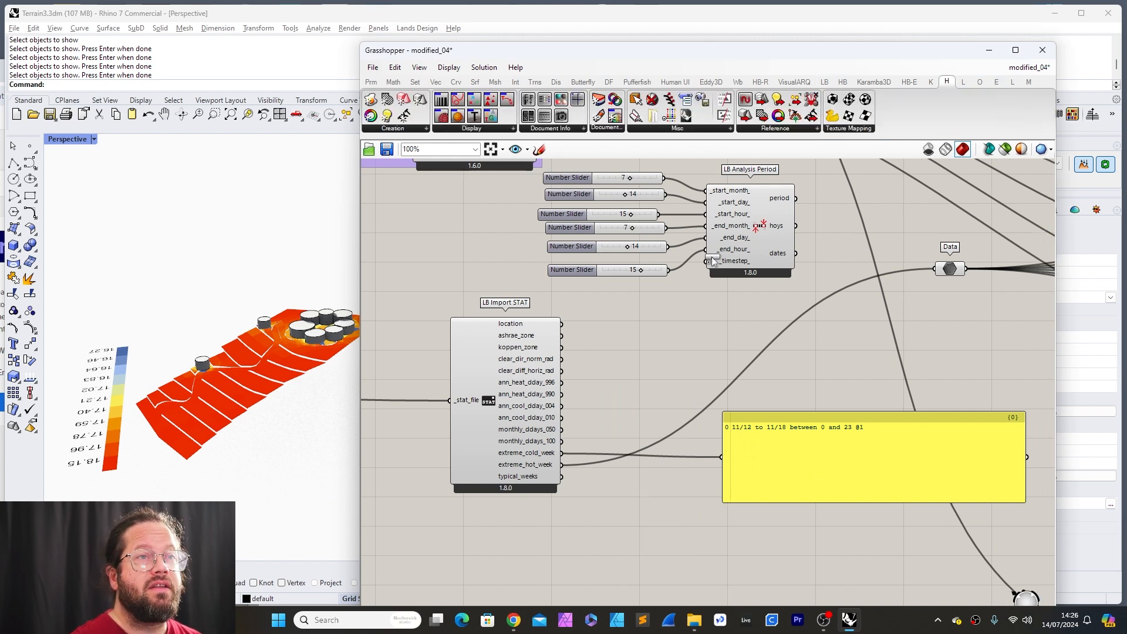
{"action": "left_click", "coordinate": [659, 536]}
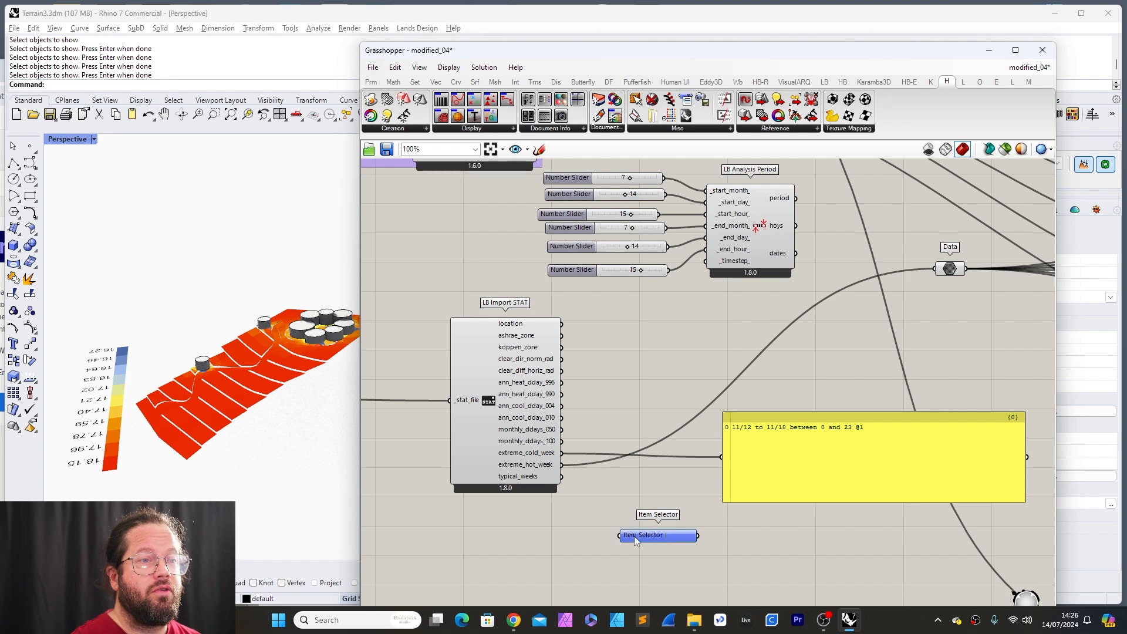
{"action": "left_click_drag", "start_coordinate": [634, 536], "coordinate": [651, 510]}
{"action": "left_click_drag", "start_coordinate": [579, 483], "coordinate": [636, 506]}
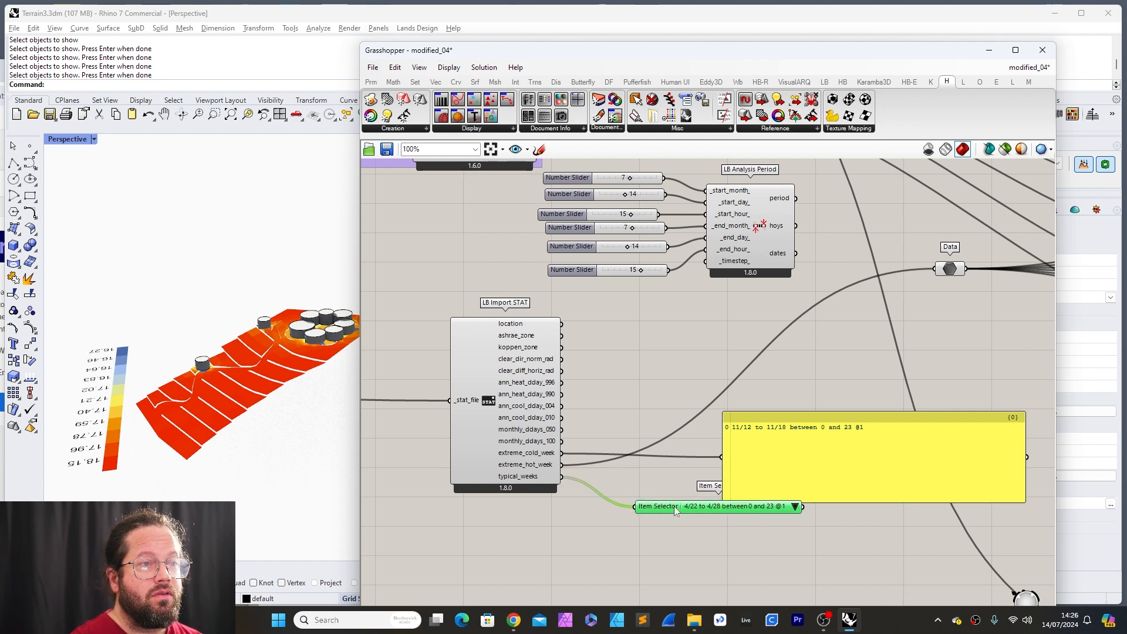
{"action": "left_click", "coordinate": [753, 512]}
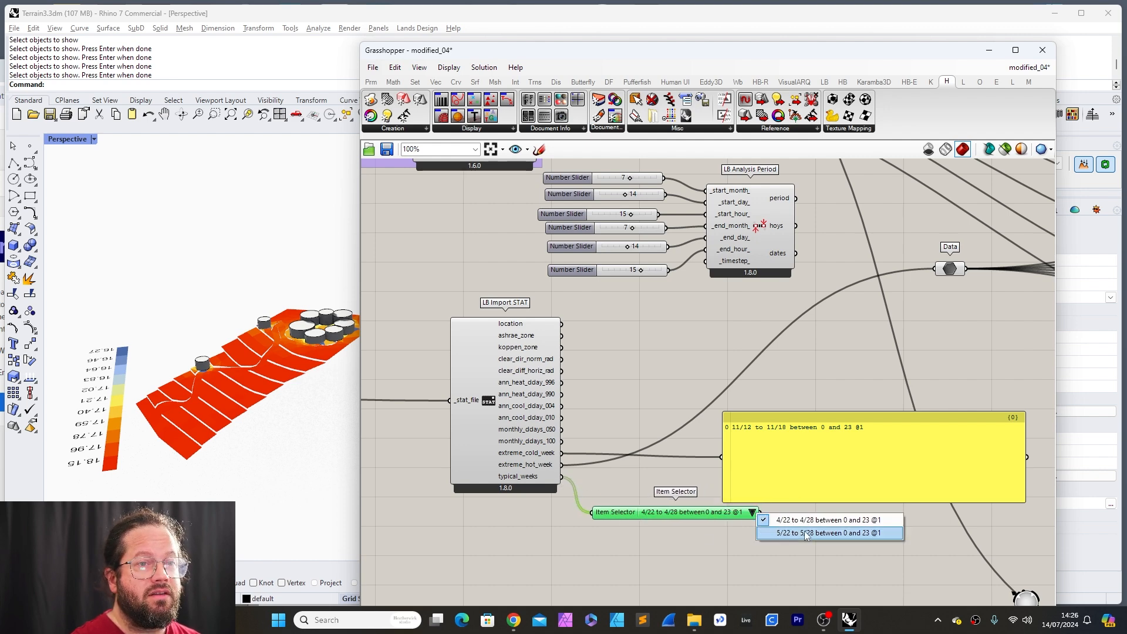
{"action": "left_click", "coordinate": [761, 558]}
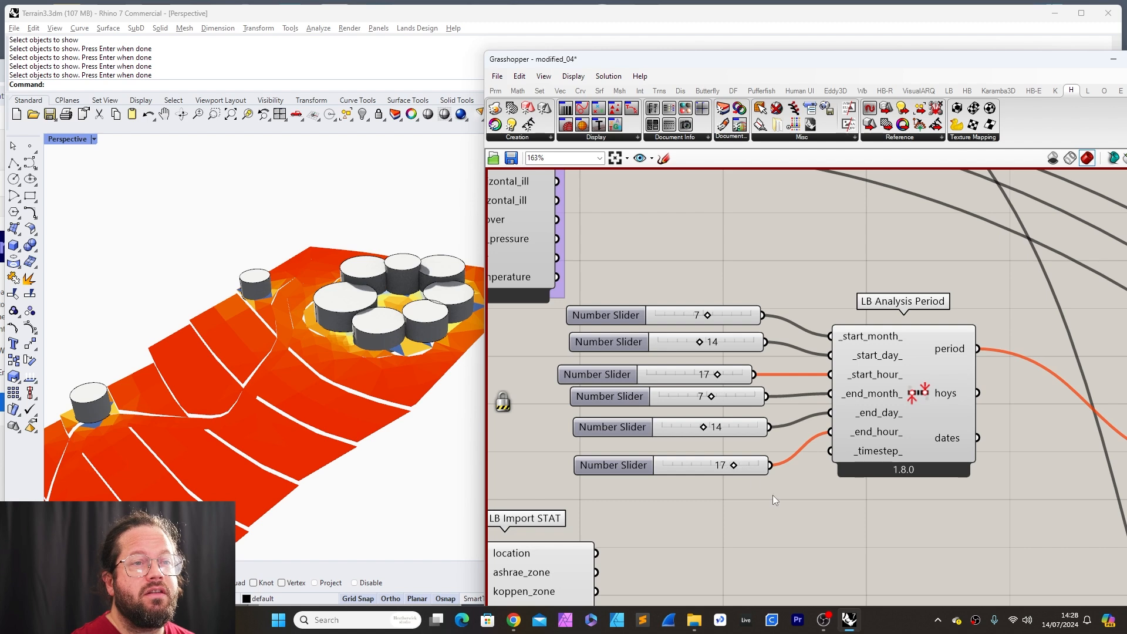
Step: Re-enable the global Grasshopper solver to recompute the heatmap with the current LB Analysis Period sliders
{"action": "middle_click", "coordinate": [806, 512]}
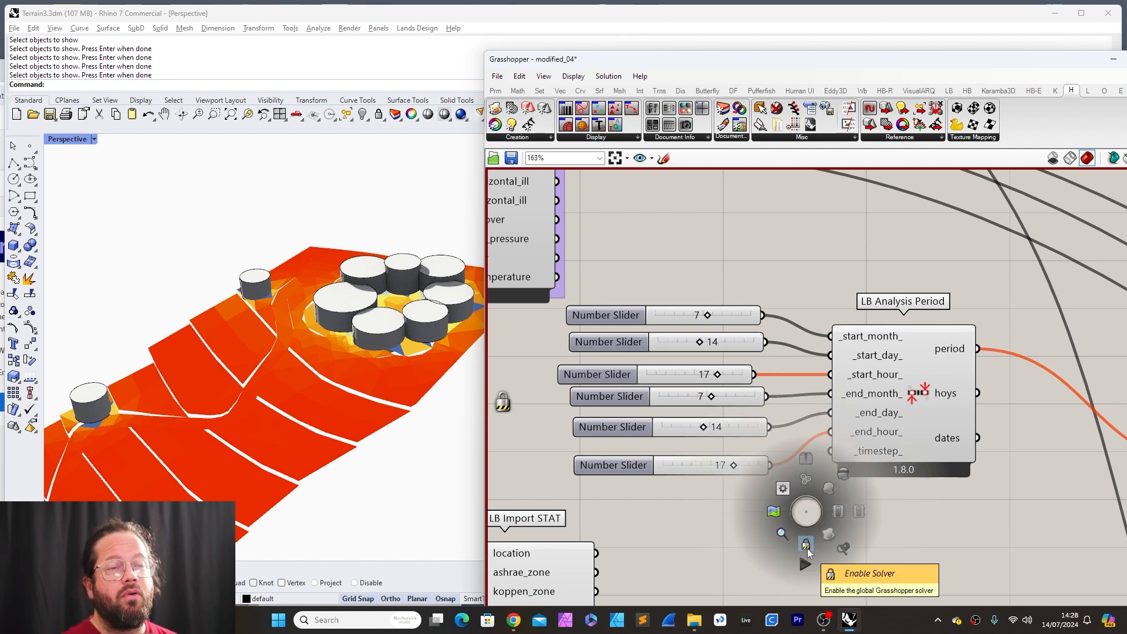
{"action": "left_click", "coordinate": [808, 550]}
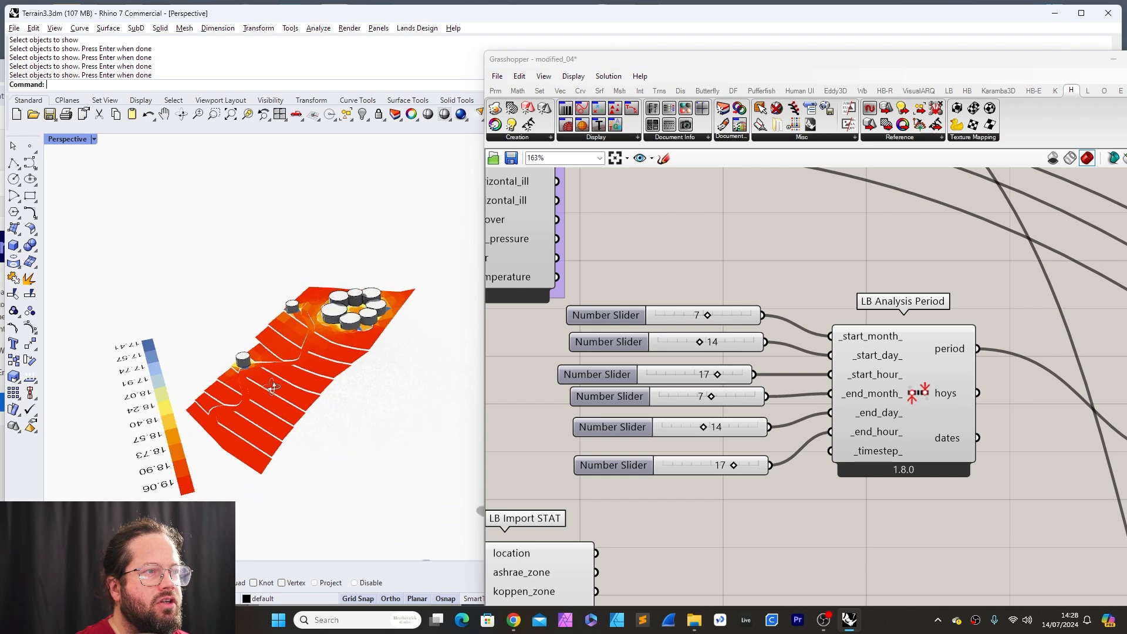
Step: Move the Brep parameter feeding _context of LB Human to Sky Relation farther from that component and select it
{"action": "scroll", "coordinate": [938, 470], "scroll_direction": "down", "scroll_amount": 5}
{"action": "scroll", "coordinate": [972, 418], "scroll_direction": "up", "scroll_amount": 4}
{"action": "scroll", "coordinate": [950, 426], "scroll_direction": "down", "scroll_amount": 4}
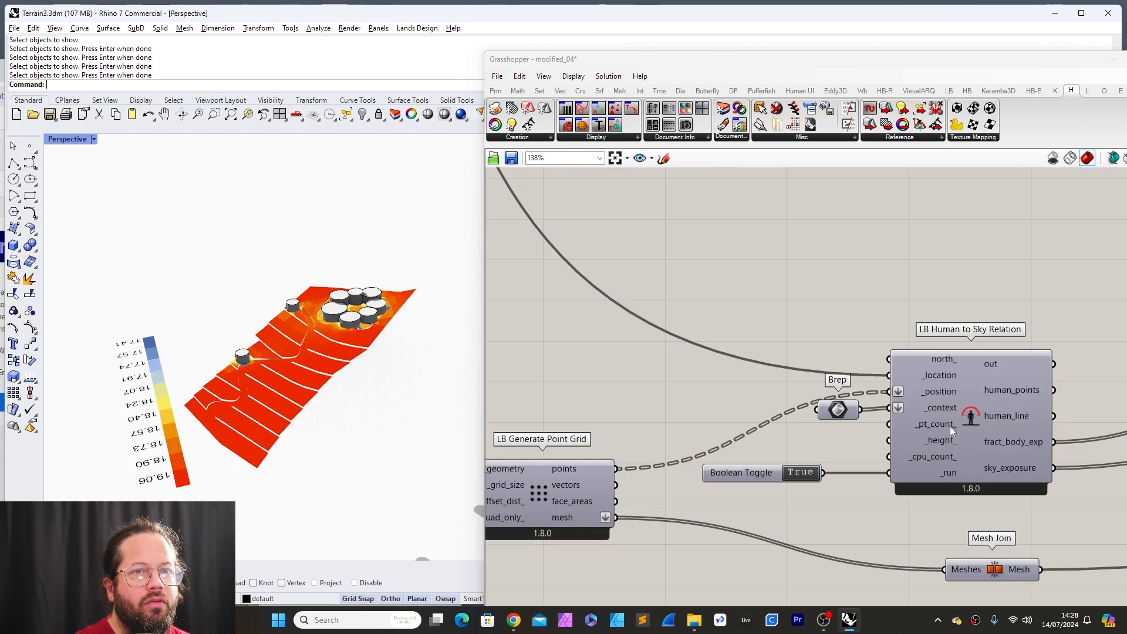
{"action": "scroll", "coordinate": [885, 451], "scroll_direction": "up", "scroll_amount": 4}
{"action": "scroll", "coordinate": [837, 448], "scroll_direction": "down", "scroll_amount": 3}
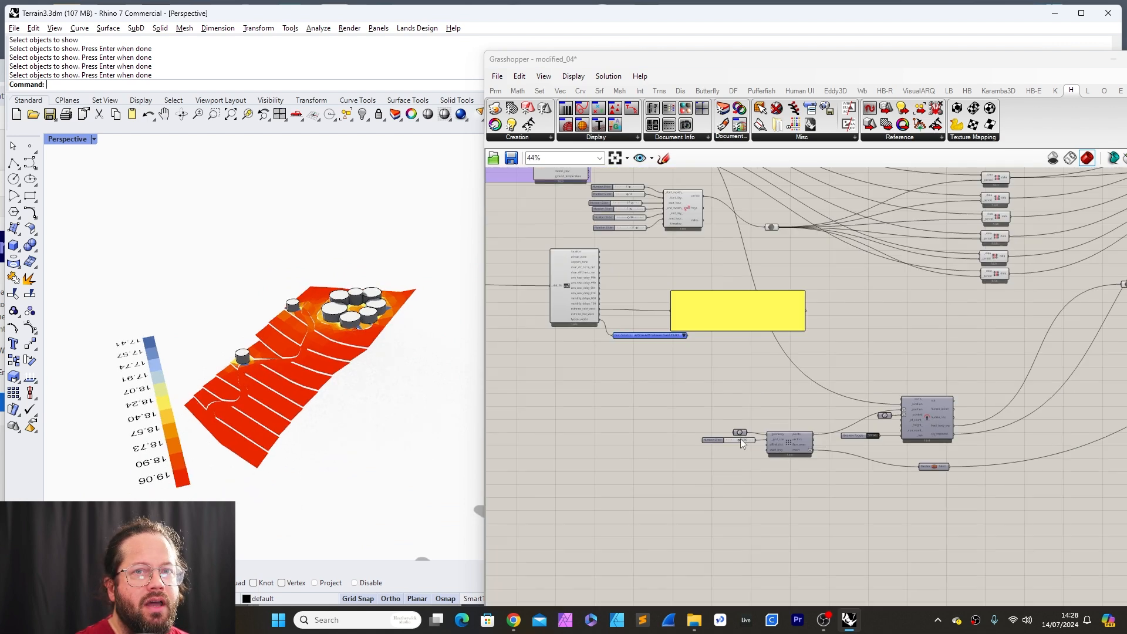
{"action": "scroll", "coordinate": [740, 439], "scroll_direction": "up", "scroll_amount": 3}
{"action": "left_click_drag", "start_coordinate": [718, 466], "coordinate": [712, 456]}
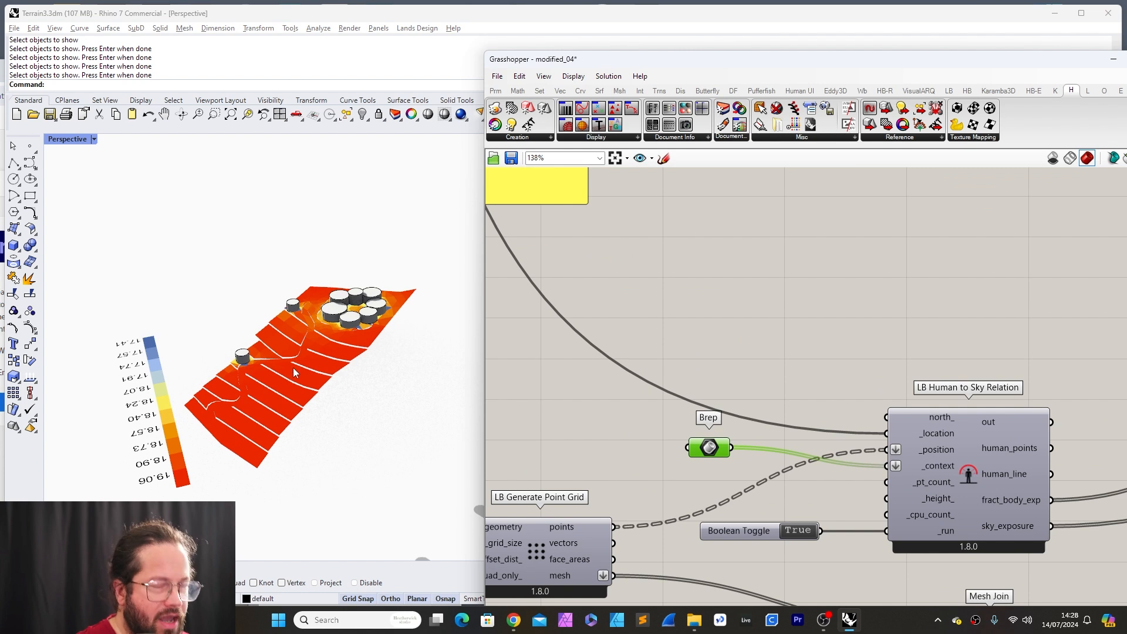
{"action": "left_click", "coordinate": [747, 364]}
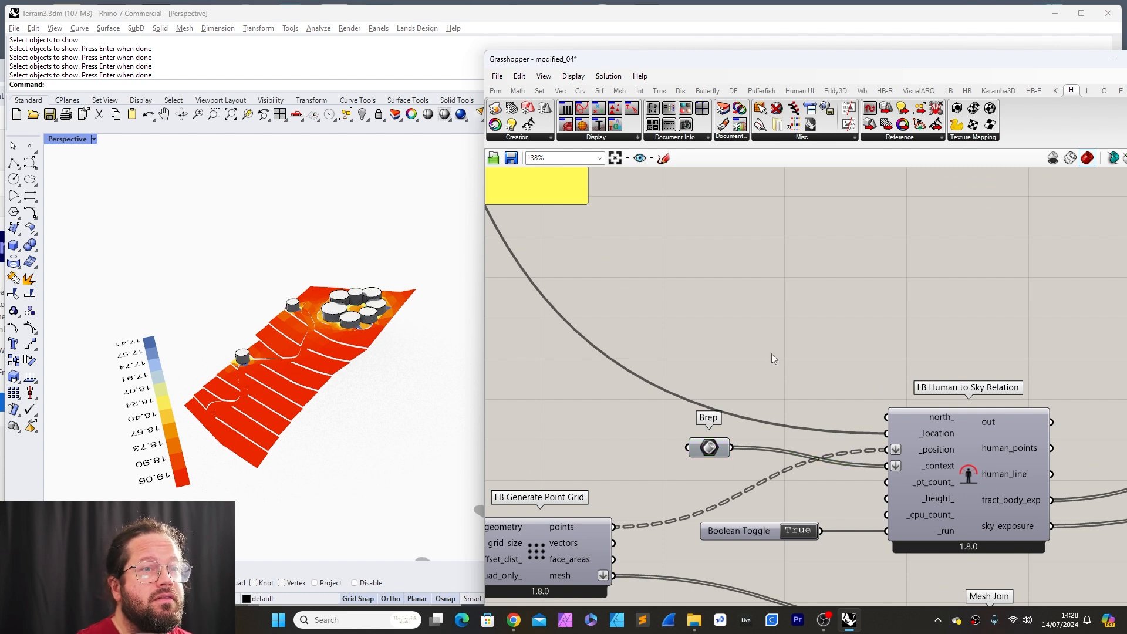
{"action": "left_click", "coordinate": [702, 451]}
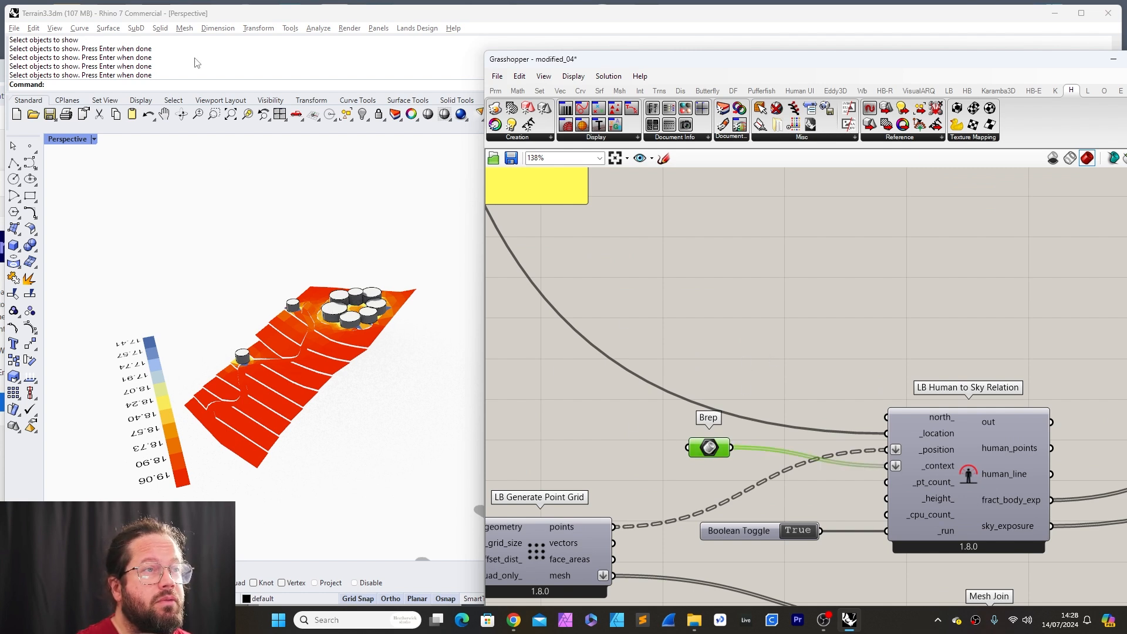
Step: Run ShowSelected in Rhino and choose the hidden objects over the terrain to show again
{"action": "left_click", "coordinate": [329, 115]}
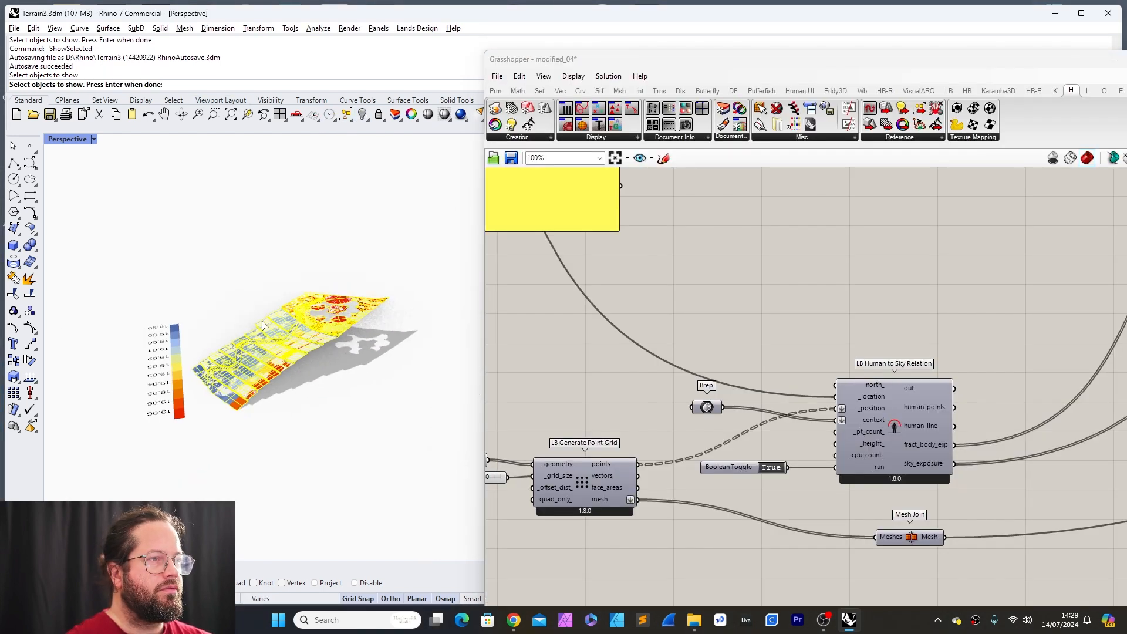
{"action": "scroll", "coordinate": [262, 321], "scroll_direction": "up", "scroll_amount": 4}
{"action": "right_click", "coordinate": [362, 115]}
{"action": "left_click_drag", "start_coordinate": [216, 213], "coordinate": [410, 376]}
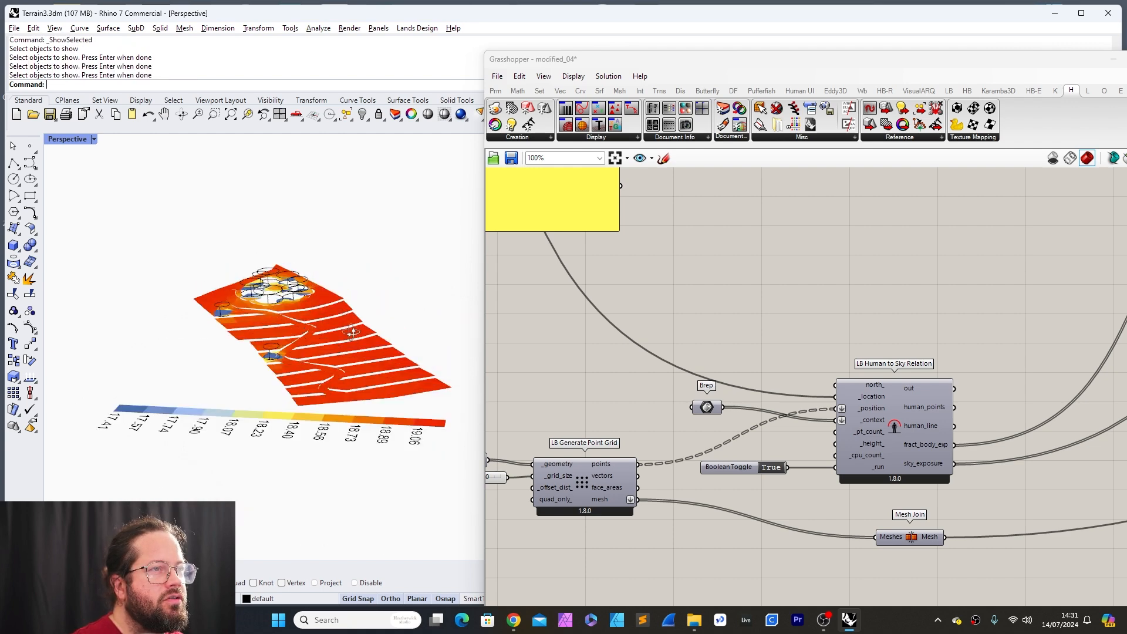
Step: Examine the recomputed UTCI heatmap around the cylindrical buildings and along the terrain, together with its legend
{"action": "mouse_move", "coordinate": [352, 333]}
{"action": "right_mouse_down"}
{"action": "mouse_move", "coordinate": [432, 467]}
{"action": "mouse_move", "coordinate": [333, 375]}
{"action": "right_mouse_up"}
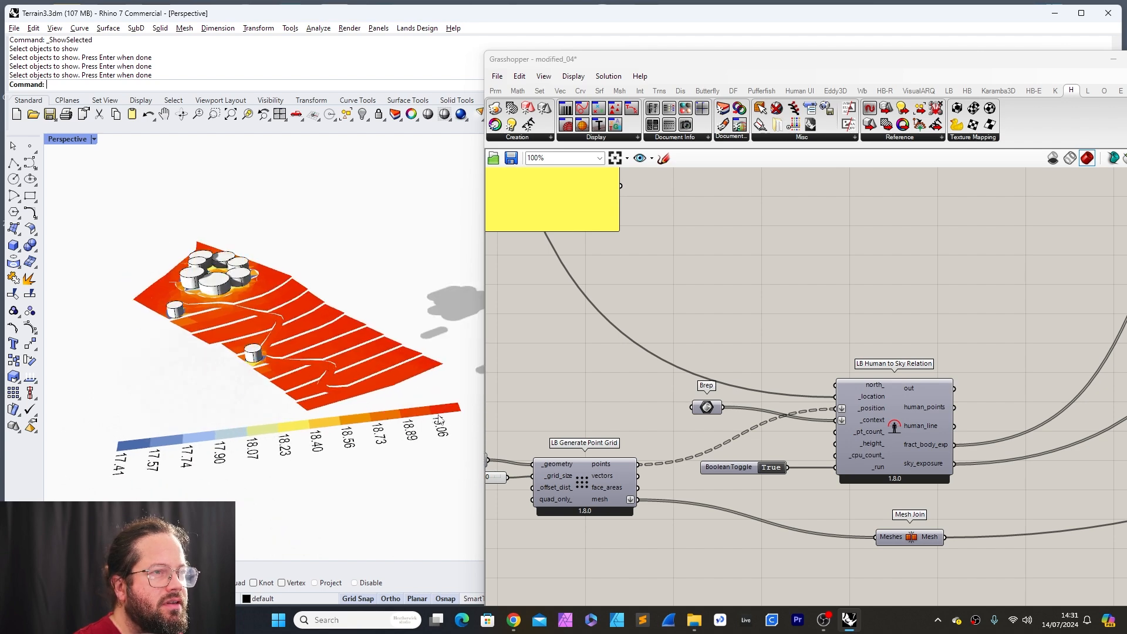
{"action": "right_click_drag", "start_coordinate": [306, 336], "coordinate": [274, 369]}
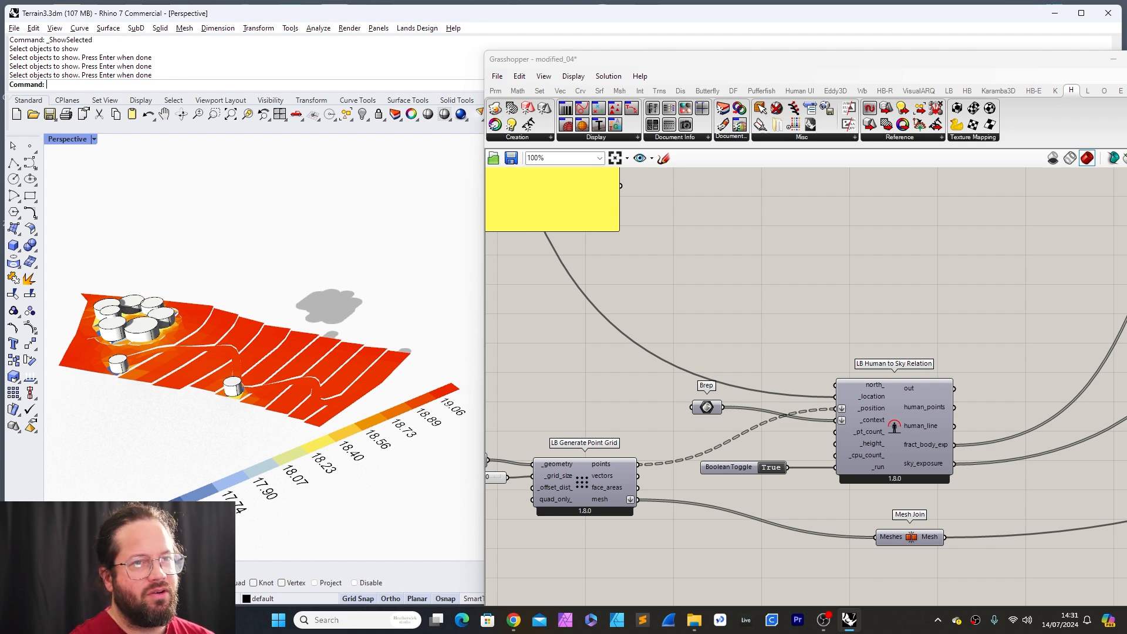
{"action": "scroll", "coordinate": [273, 361], "scroll_direction": "down", "scroll_amount": 8}
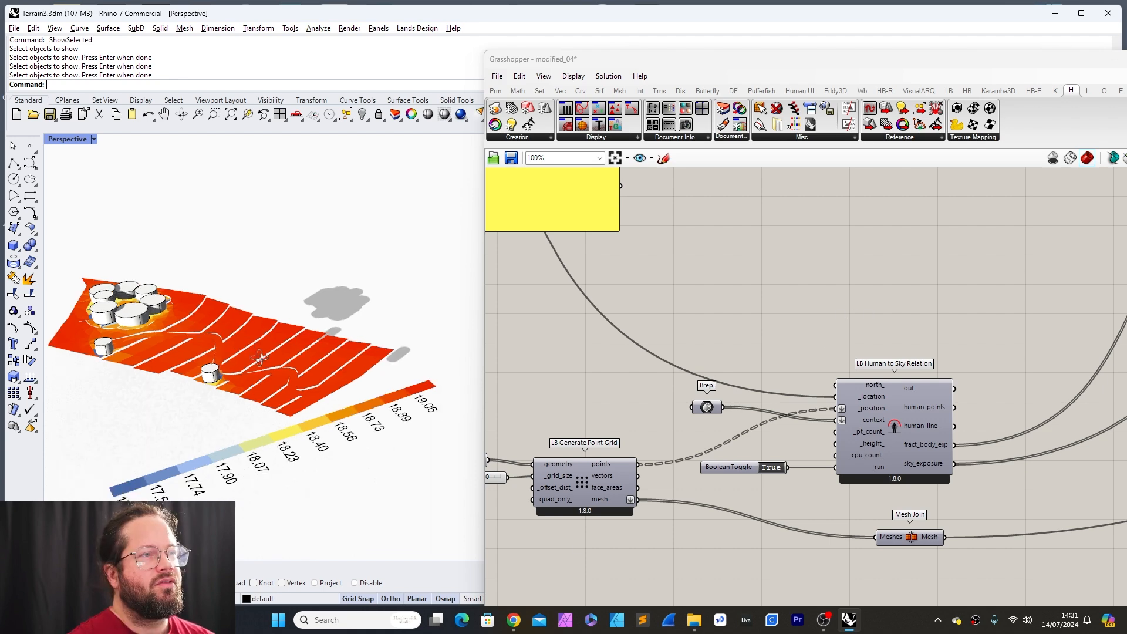
{"action": "scroll", "coordinate": [243, 360], "scroll_direction": "up", "scroll_amount": 3}
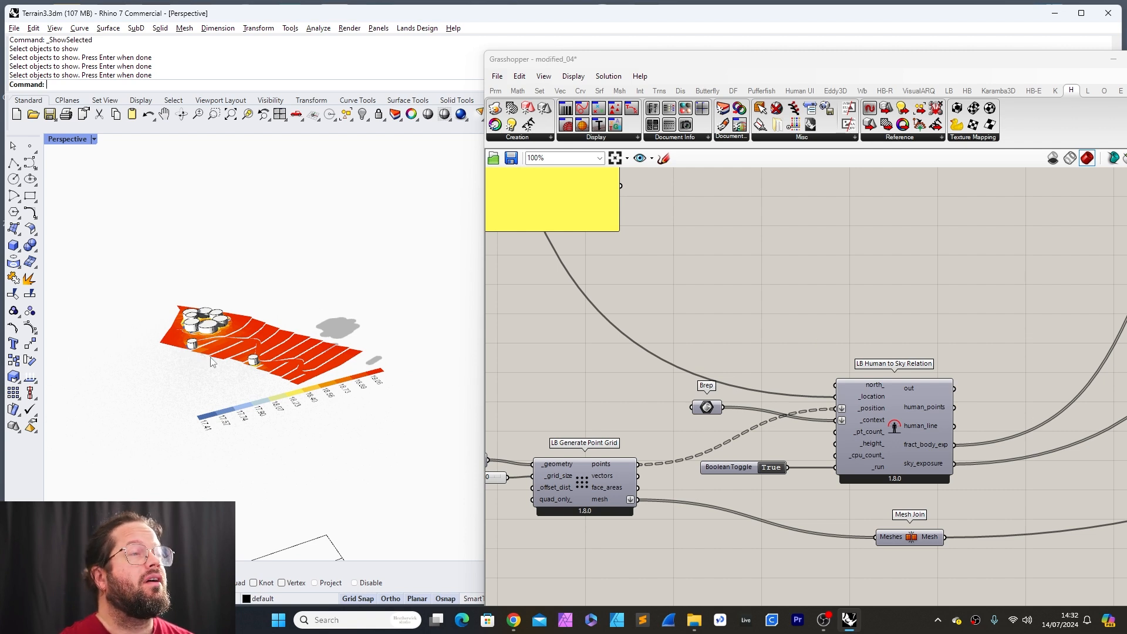
{"action": "scroll", "coordinate": [212, 362], "scroll_direction": "up", "scroll_amount": 5}
{"action": "scroll", "coordinate": [221, 363], "scroll_direction": "down", "scroll_amount": 4}
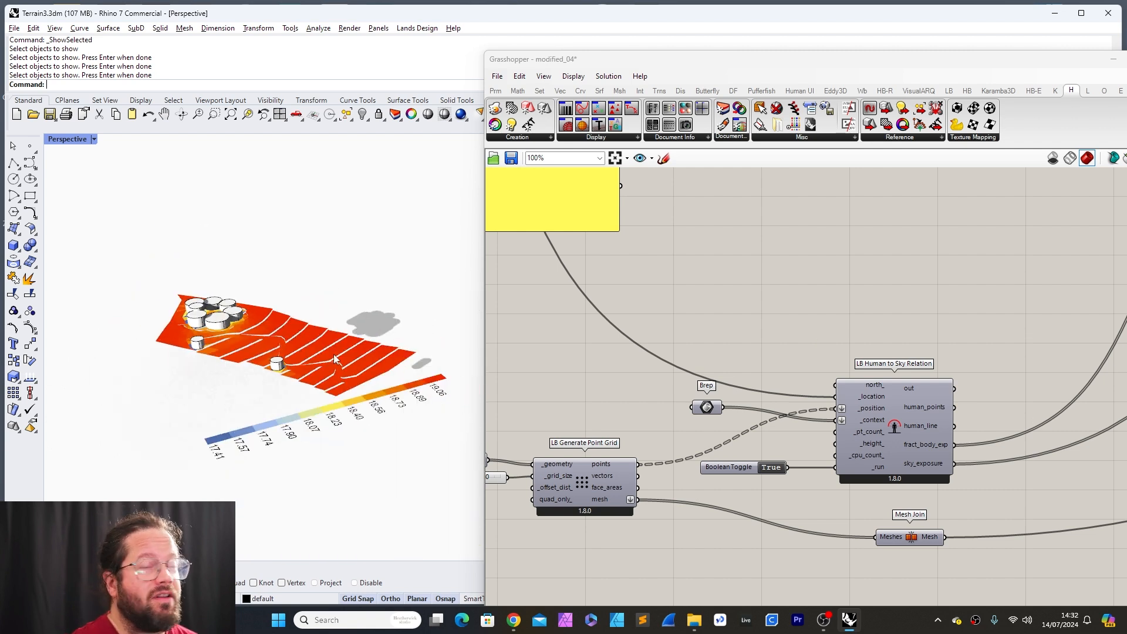